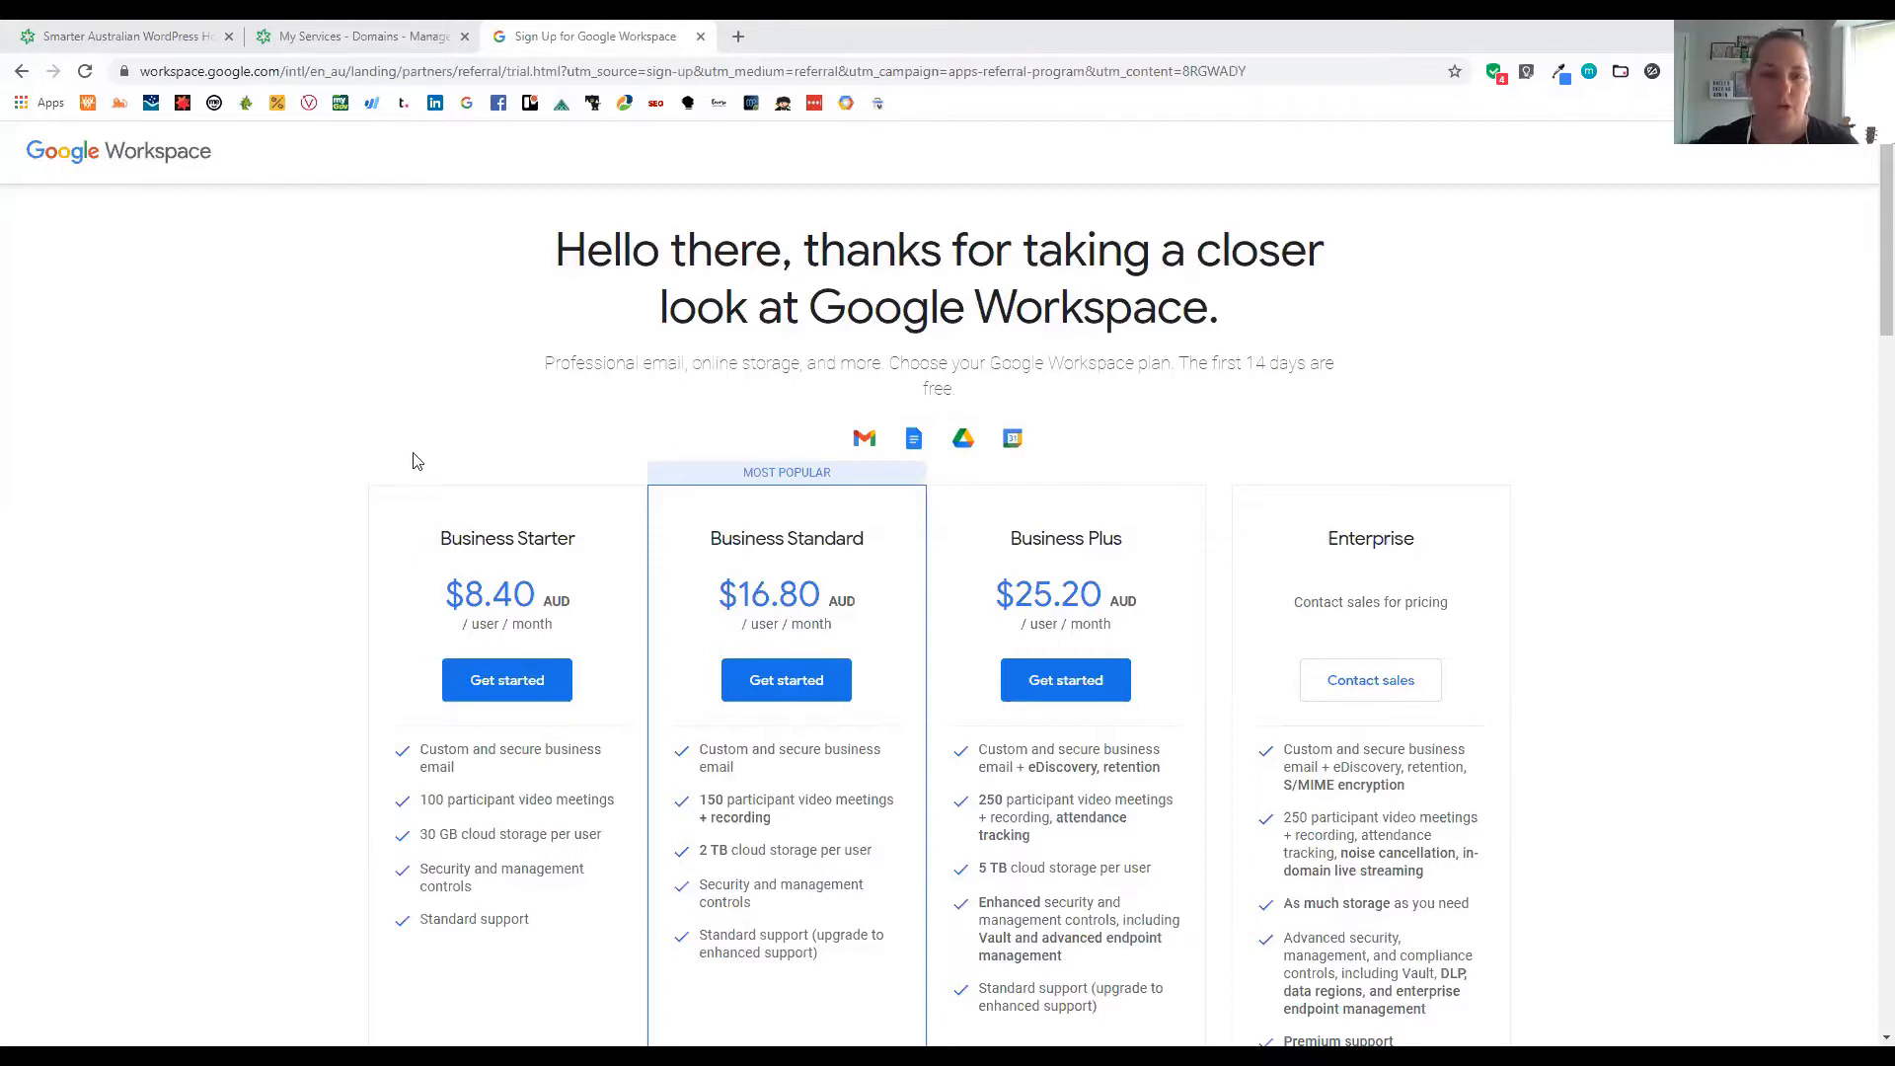
Open the pasted short referral link and browse the Google Workspace plans page
click(377, 75)
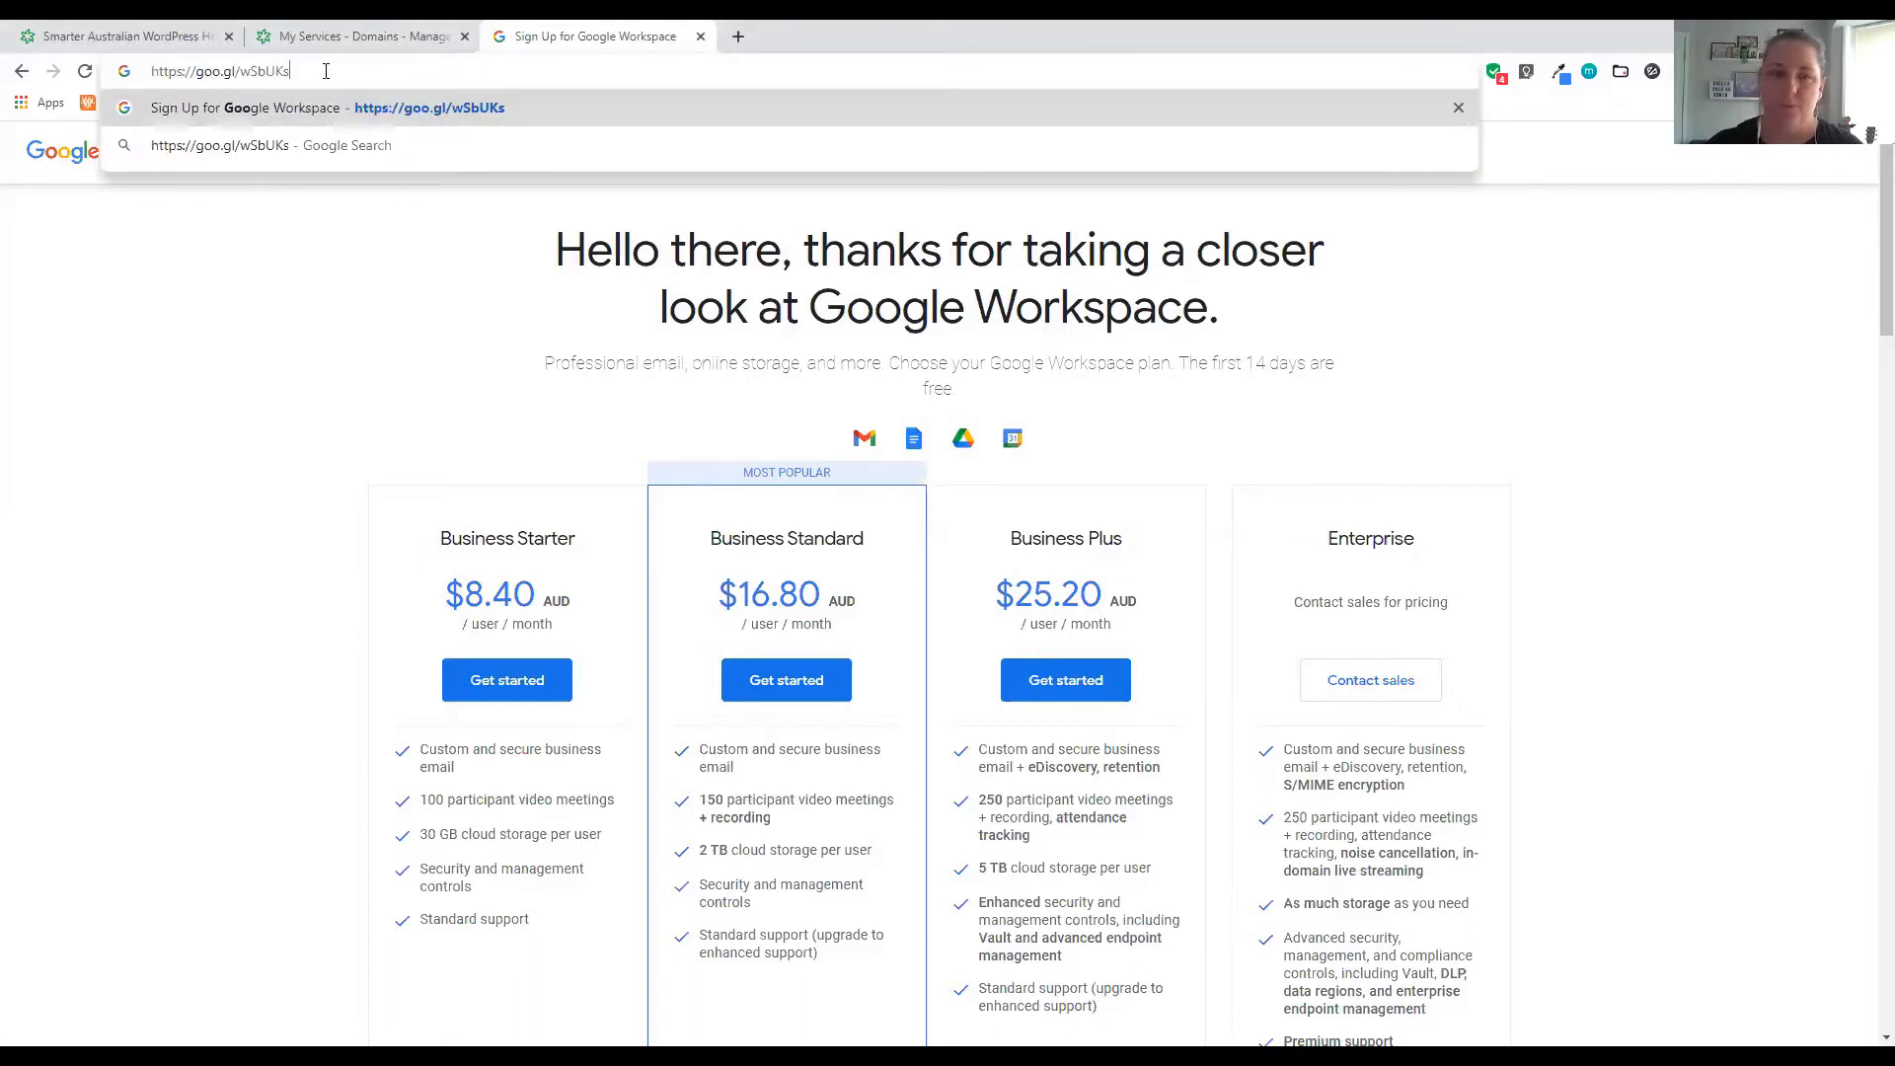
click(462, 113)
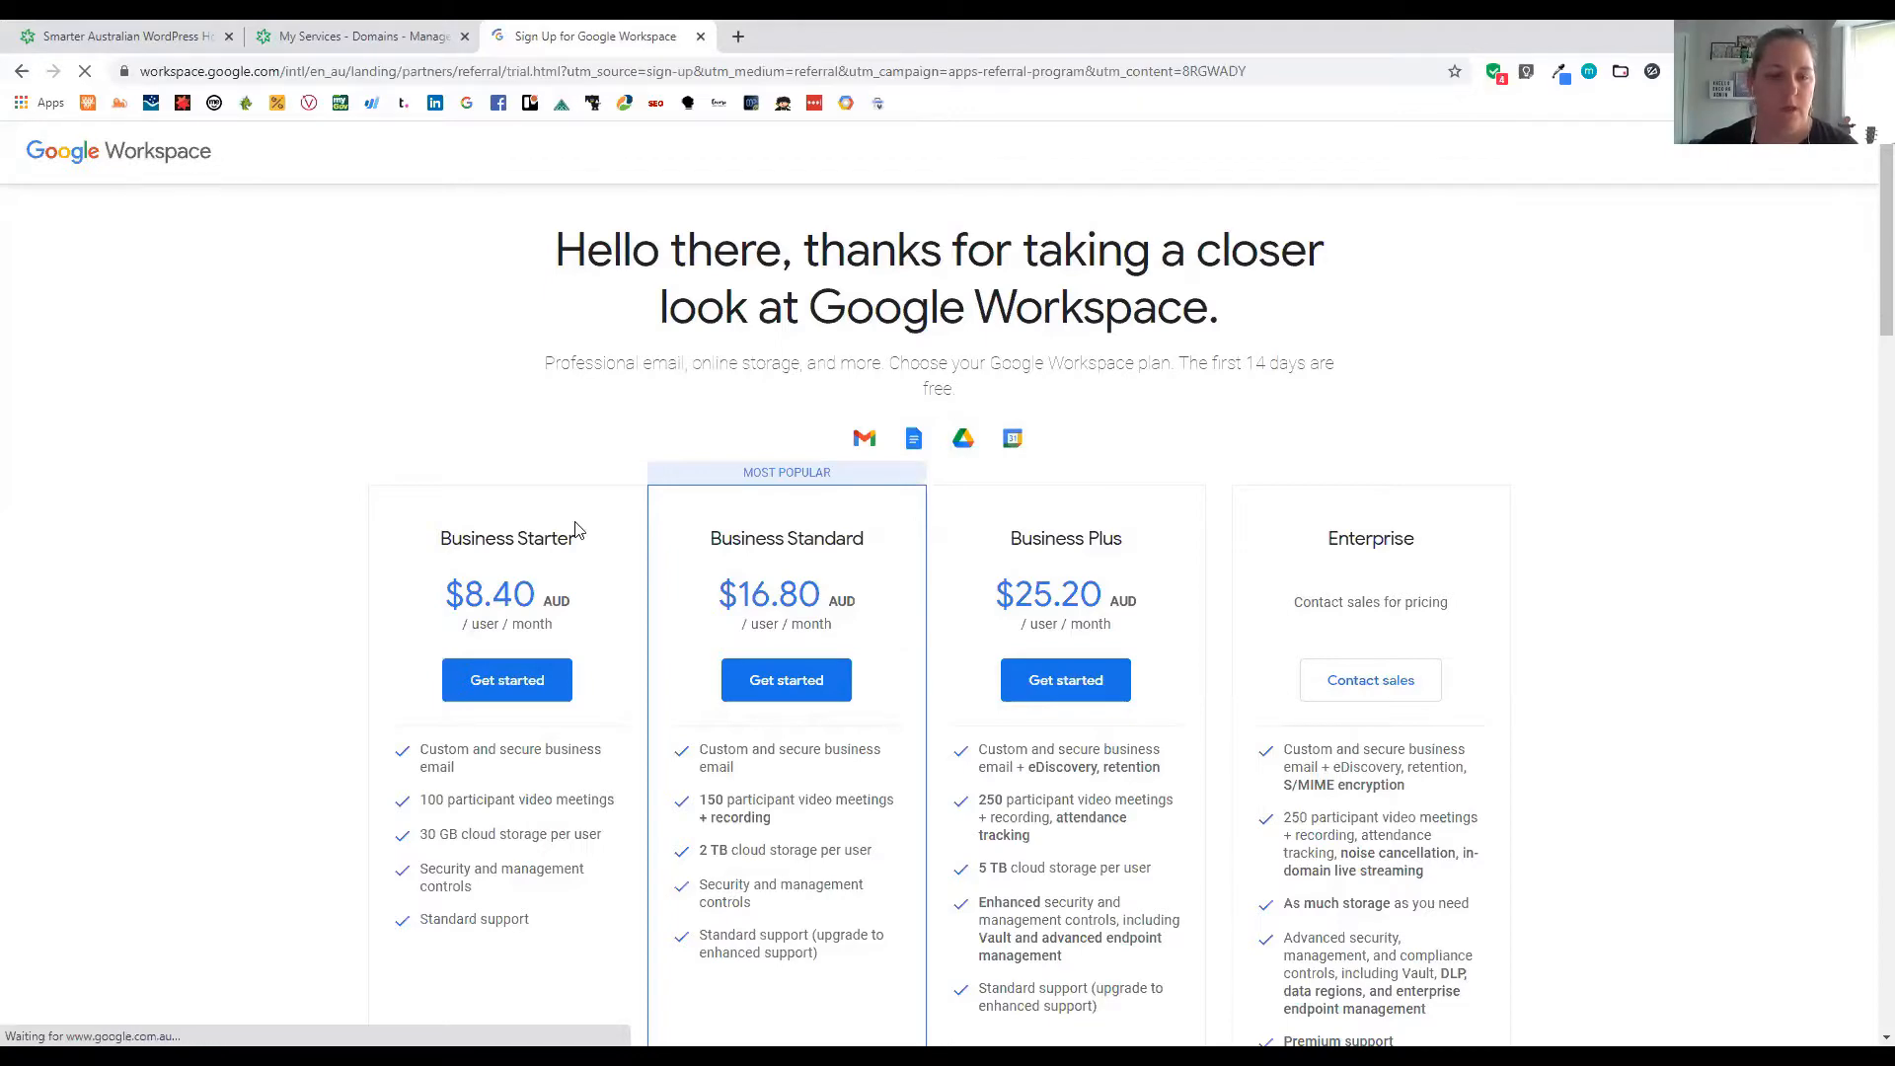
scroll(578, 531, down, 2)
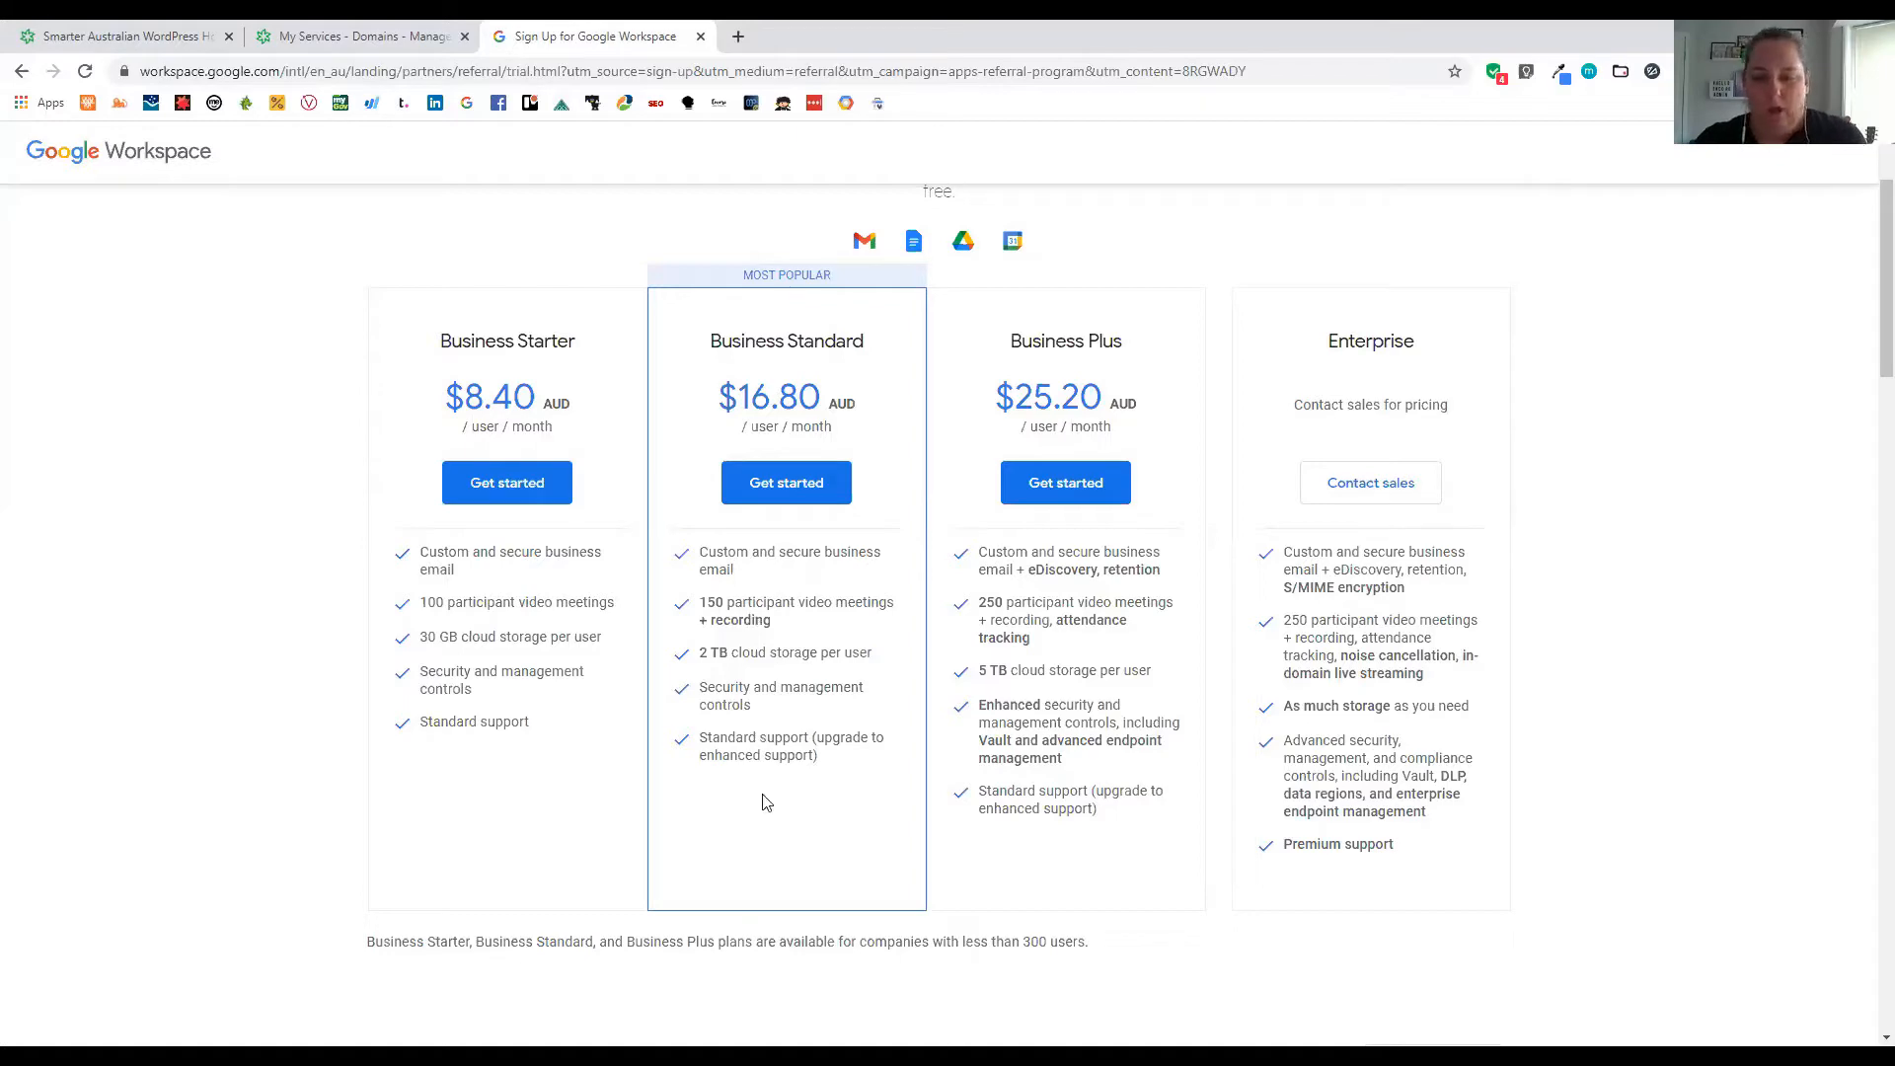
scroll(762, 779, down, 3)
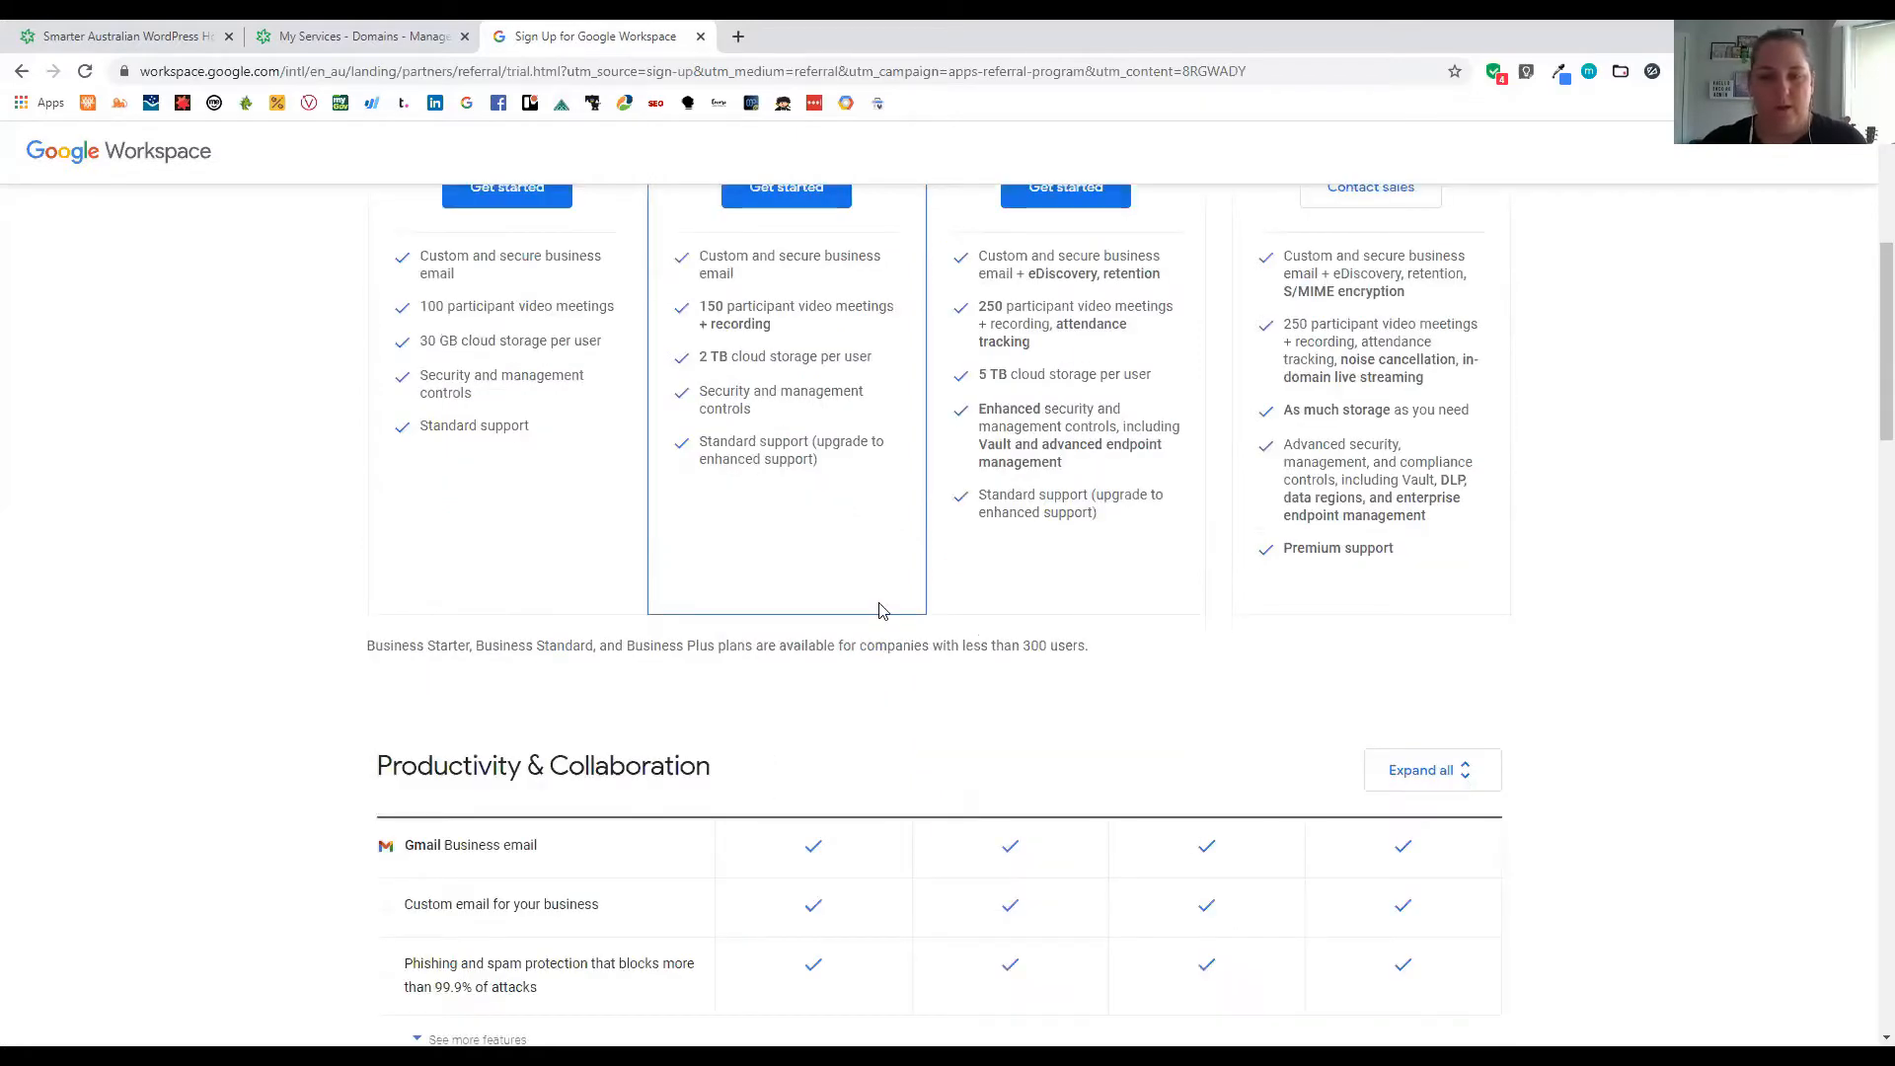
scroll(1119, 462, down, 4)
scroll(800, 644, down, 1)
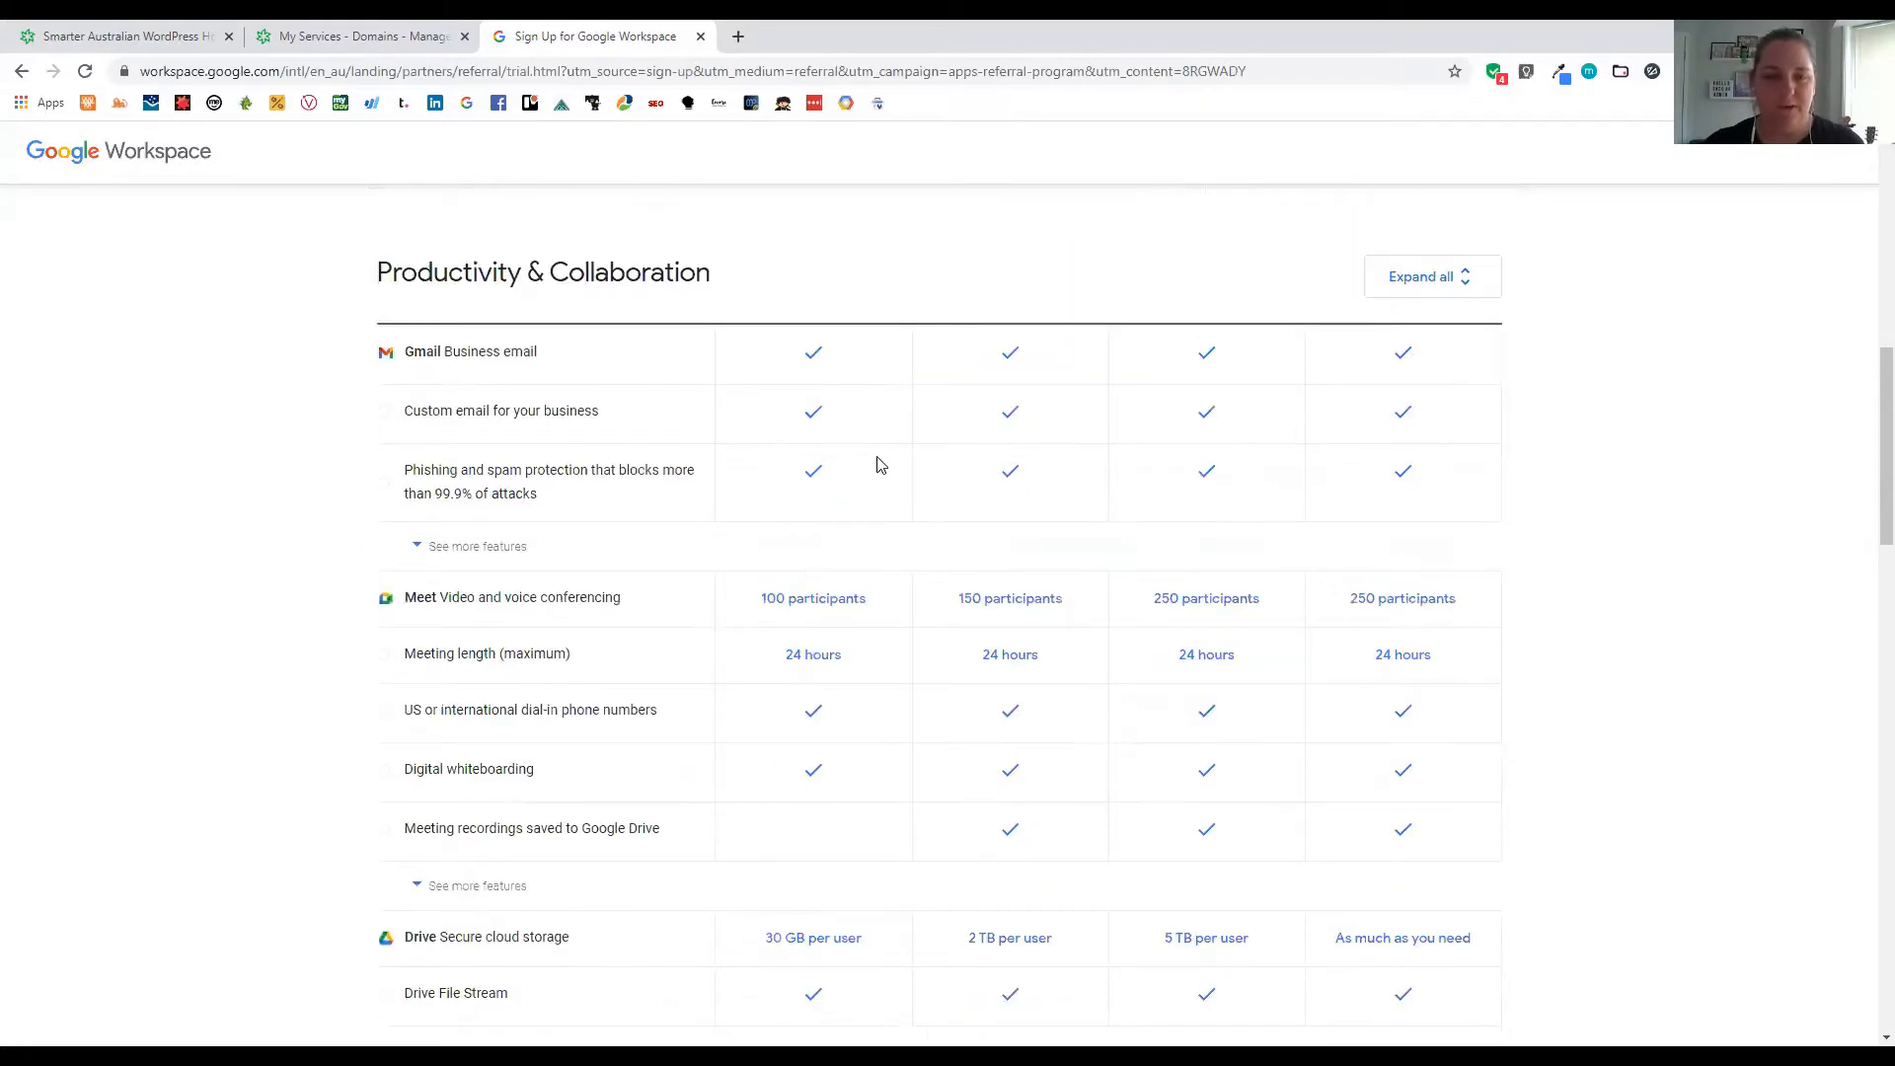
scroll(874, 619, down, 3)
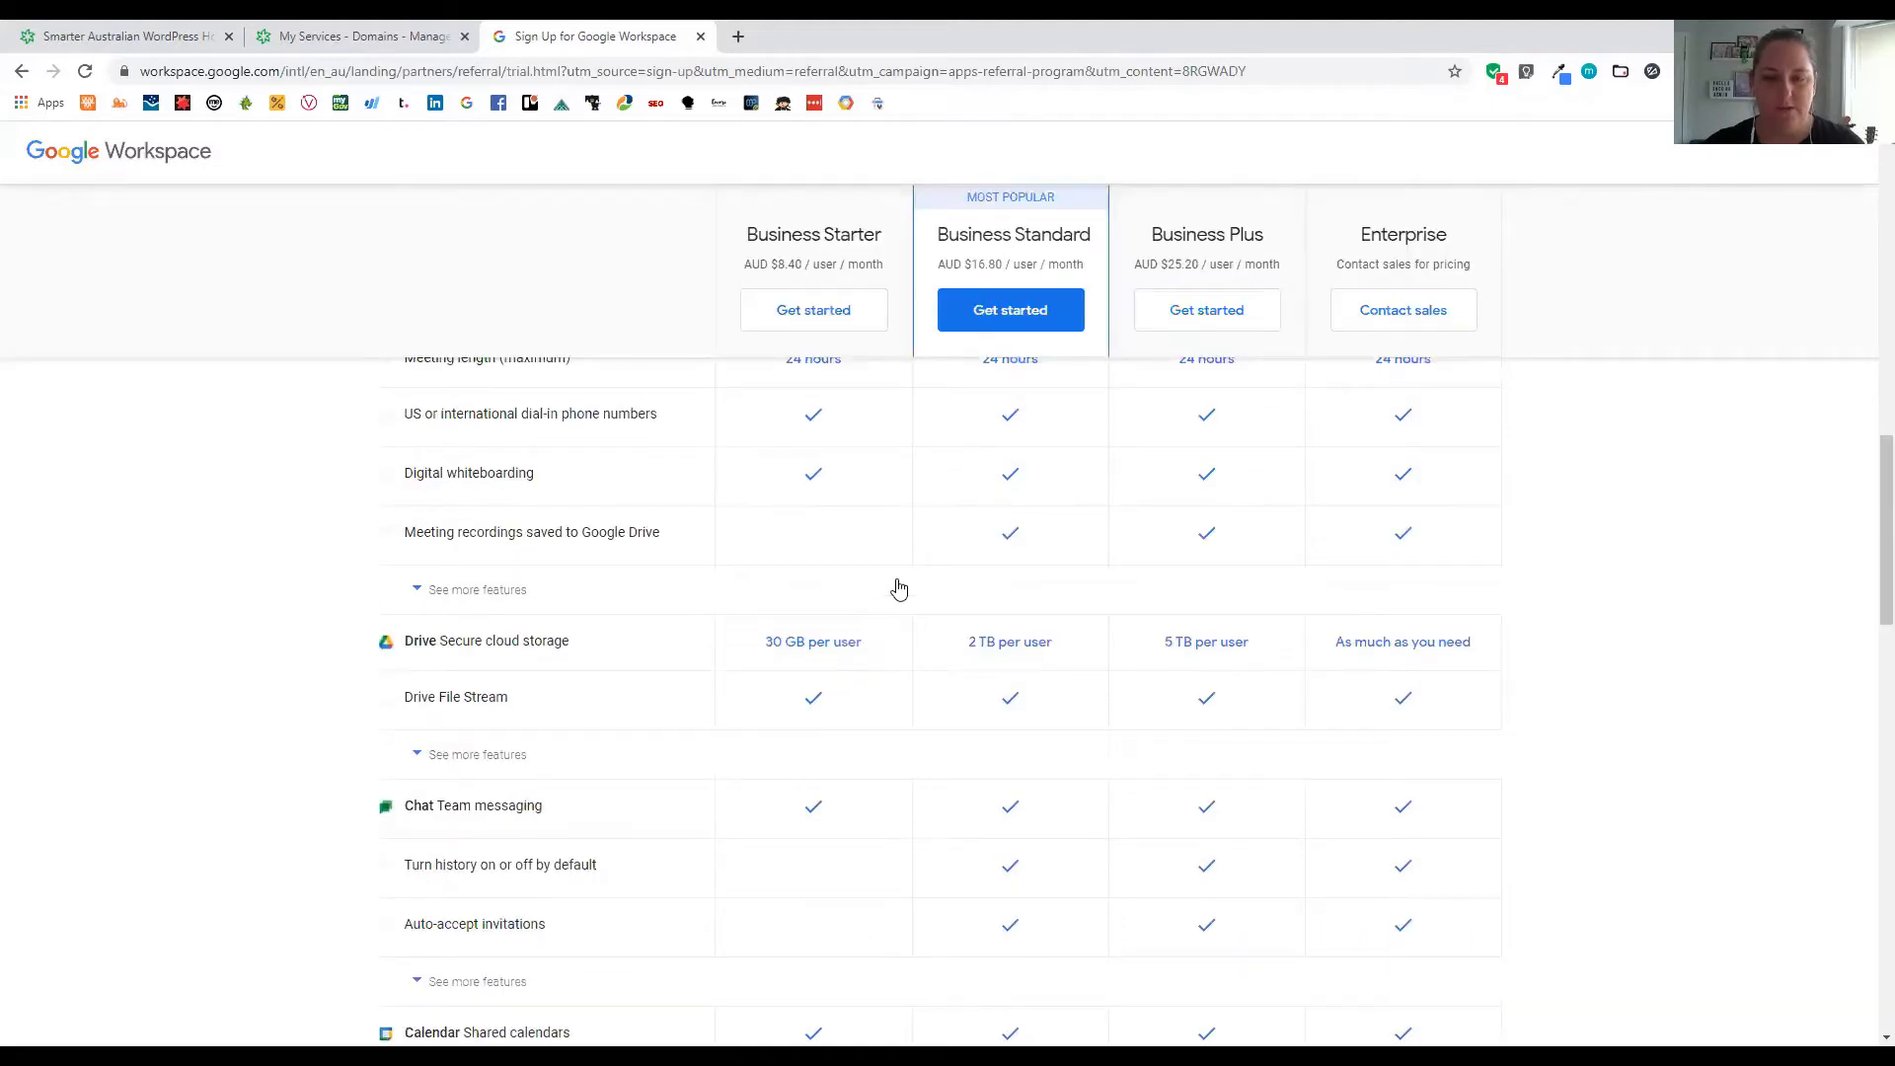
scroll(893, 572, down, 2)
scroll(829, 573, down, 2)
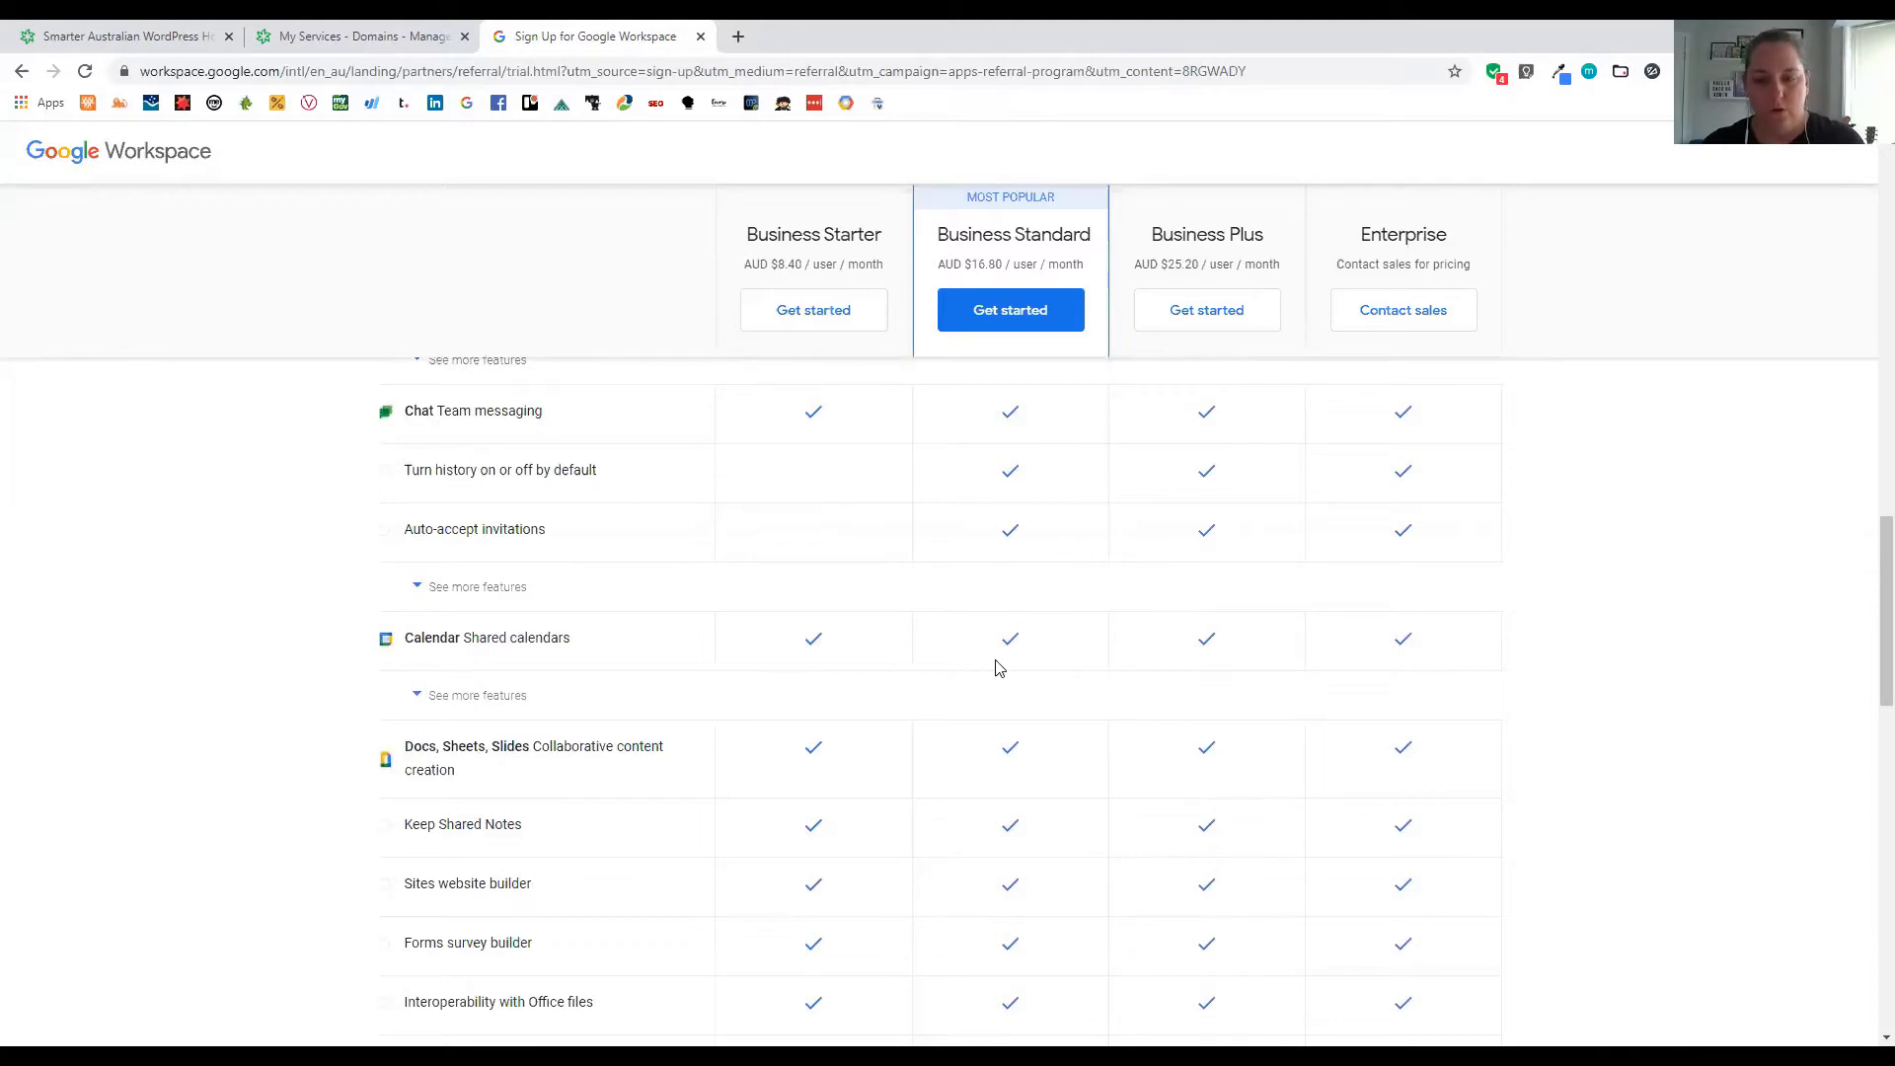
scroll(997, 668, down, 4)
scroll(938, 735, down, 3)
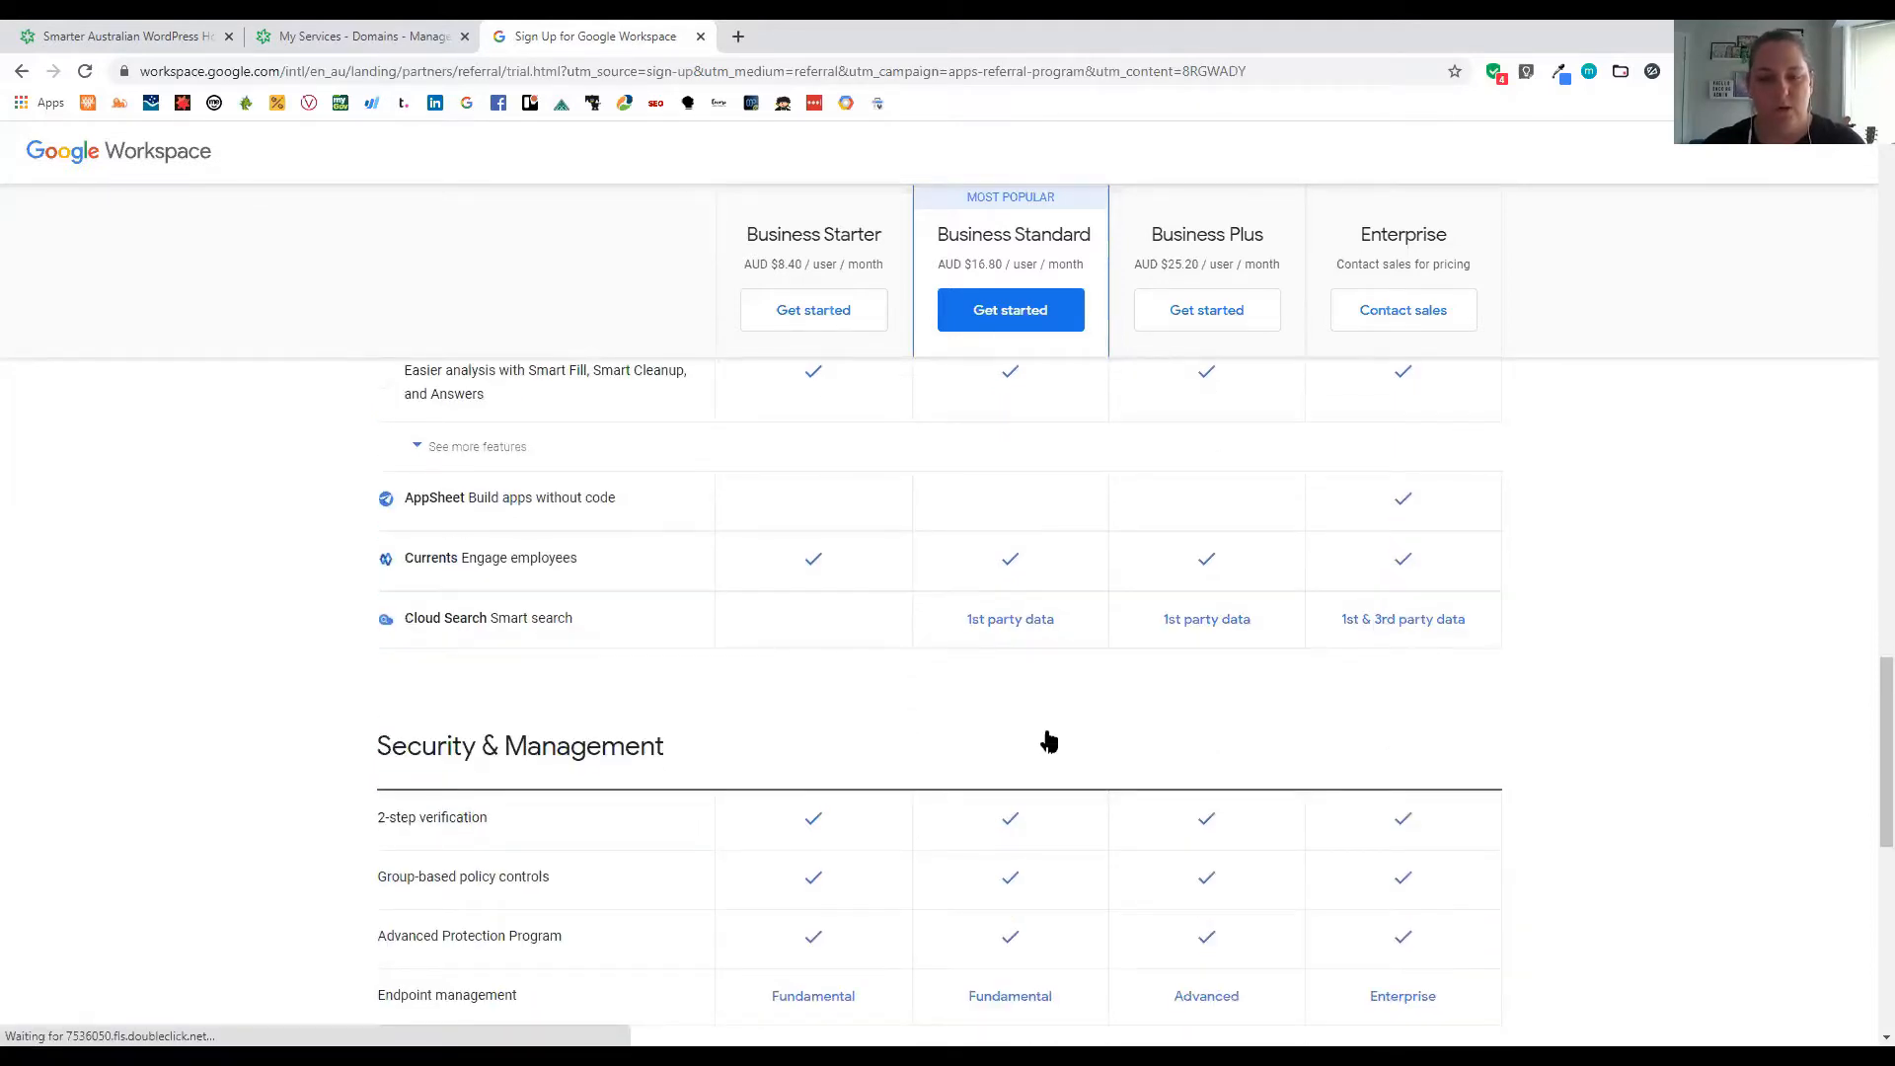
scroll(1049, 739, down, 6)
scroll(938, 654, up, 10)
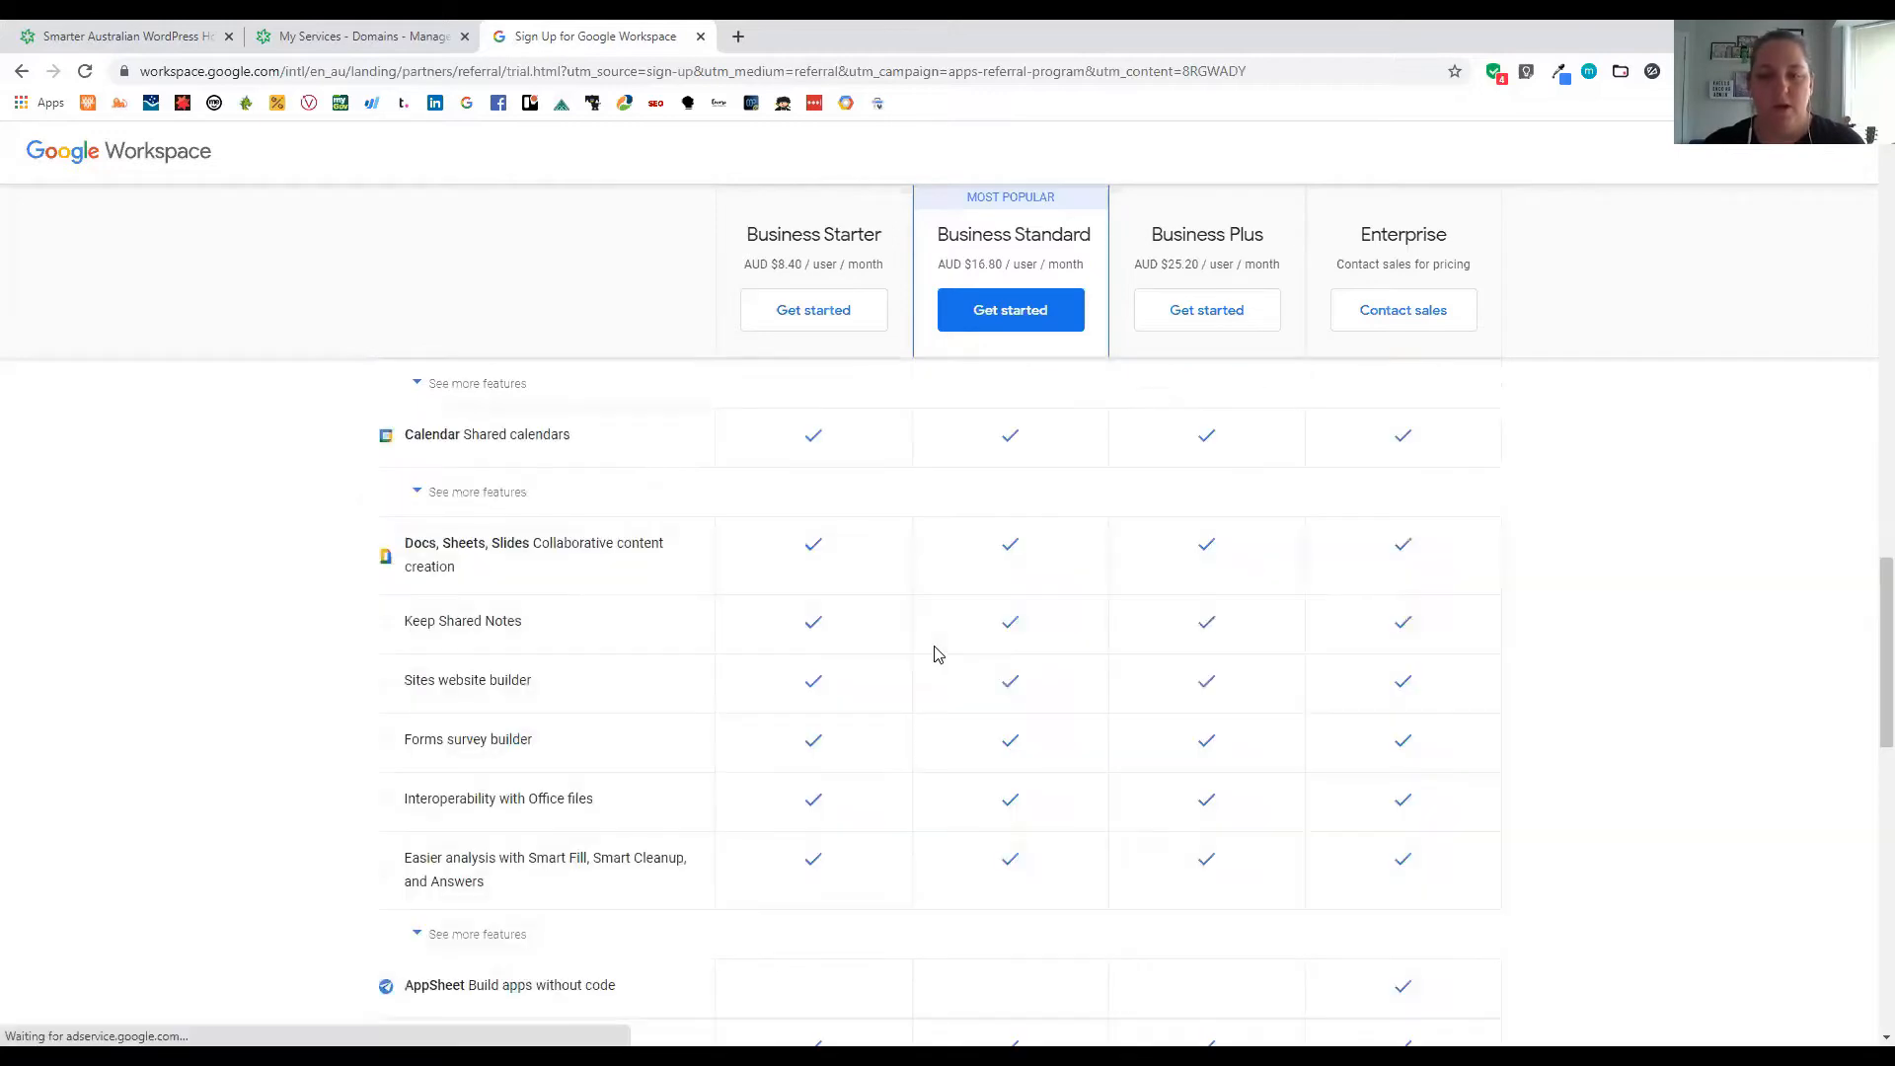
scroll(938, 654, up, 10)
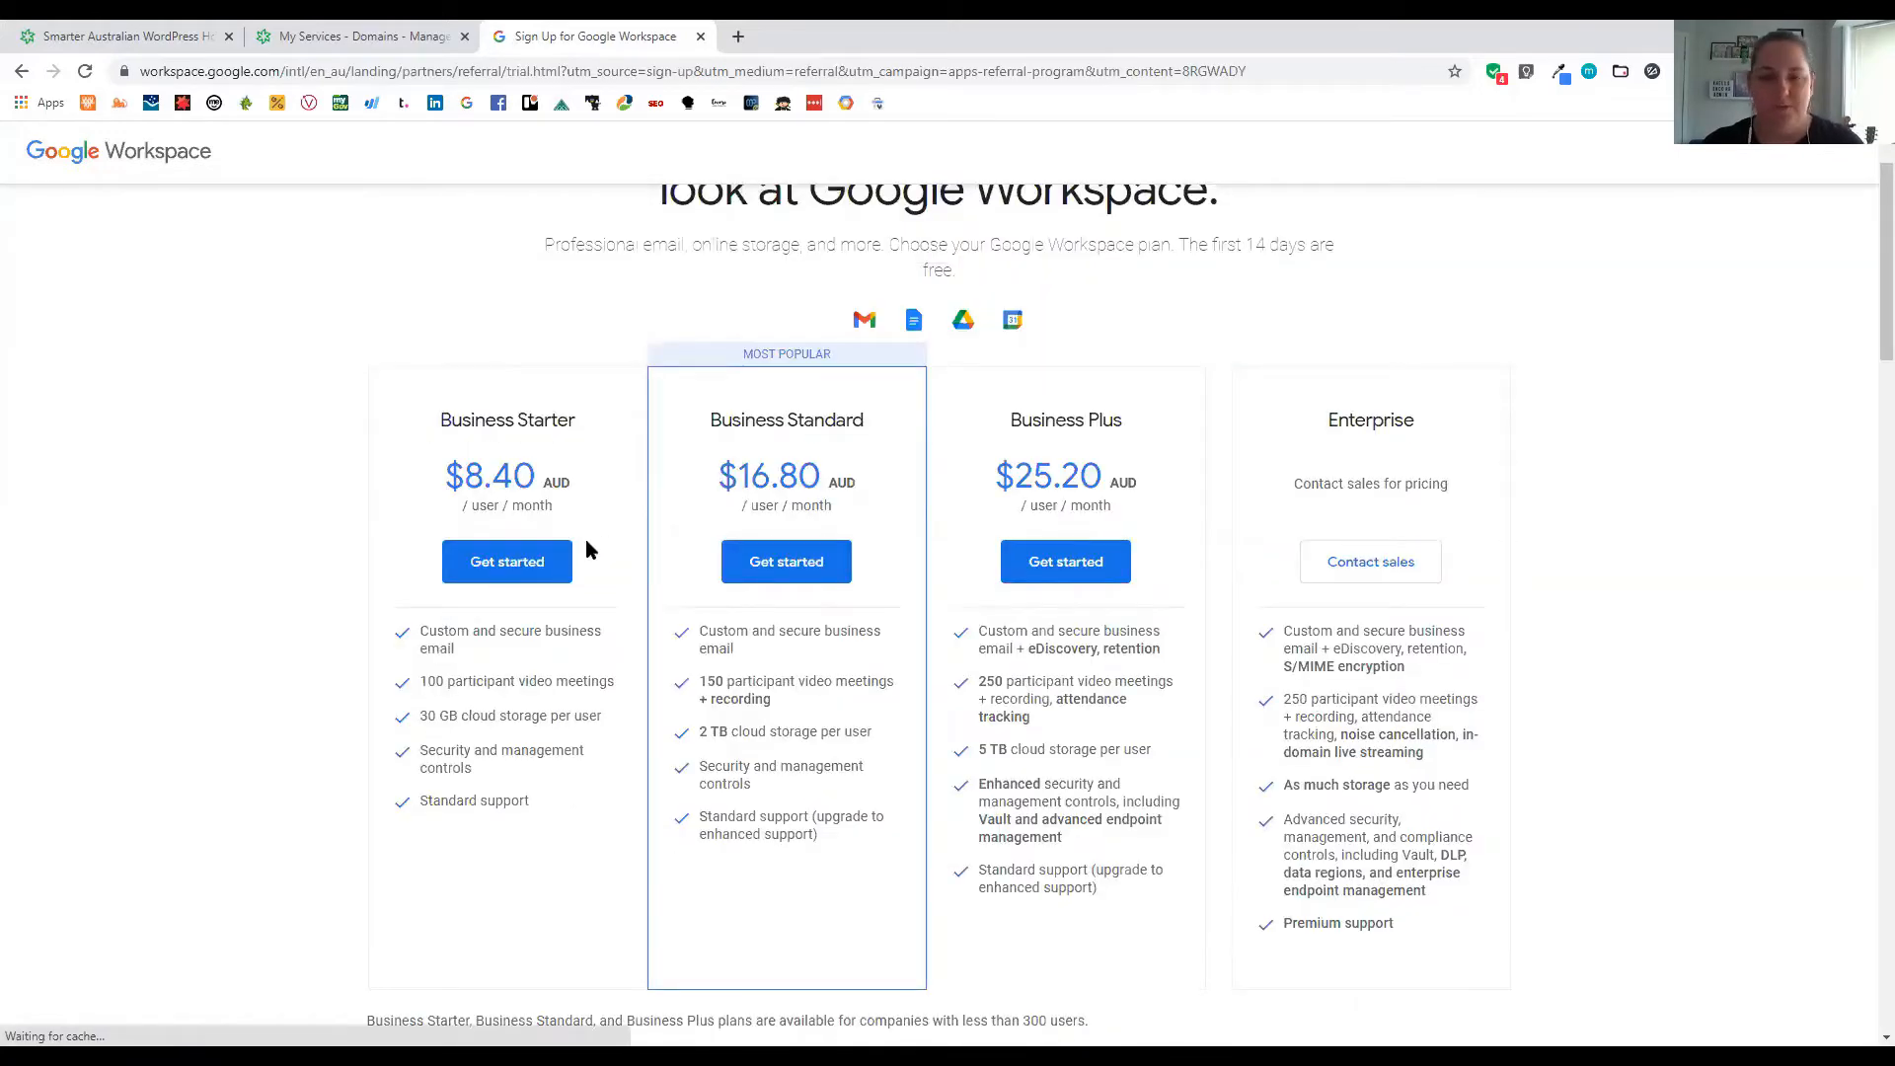
scroll(586, 549, up, 2)
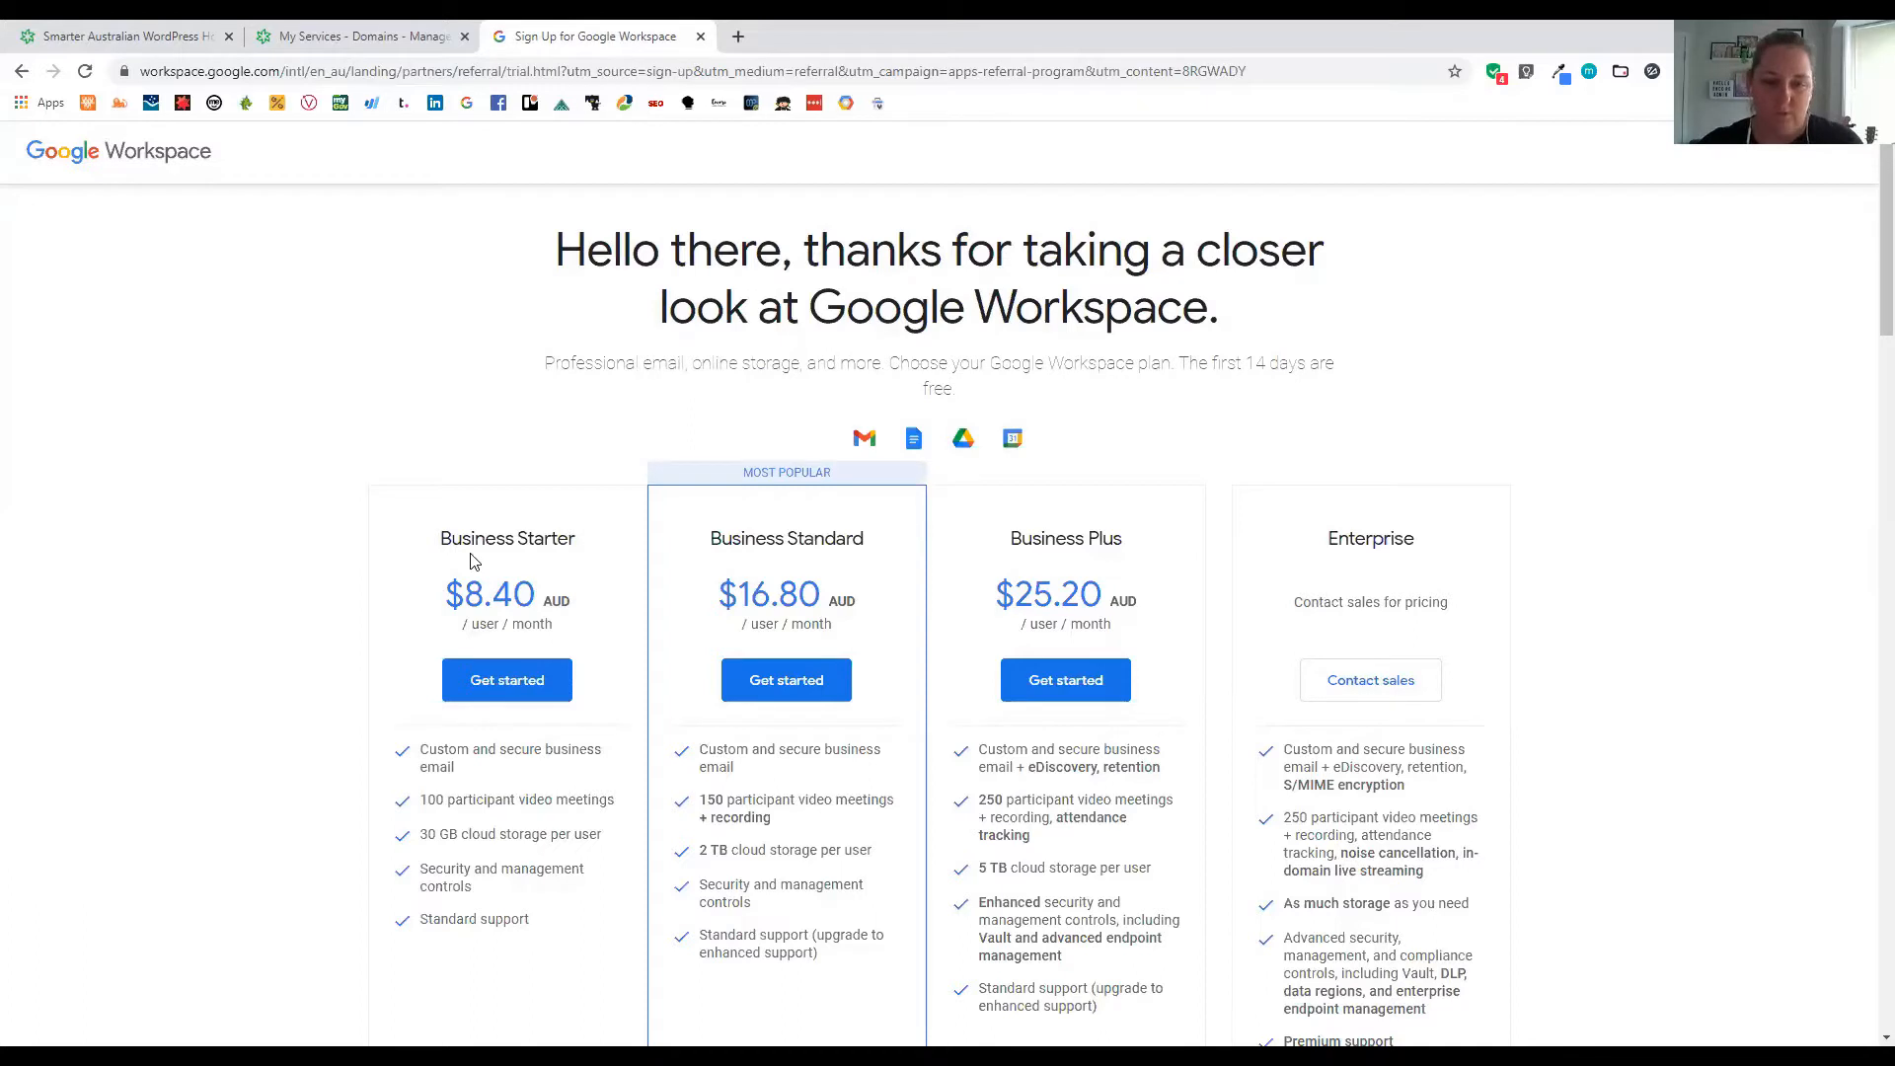
Start a Business Starter sign-up for a business of just you
click(507, 695)
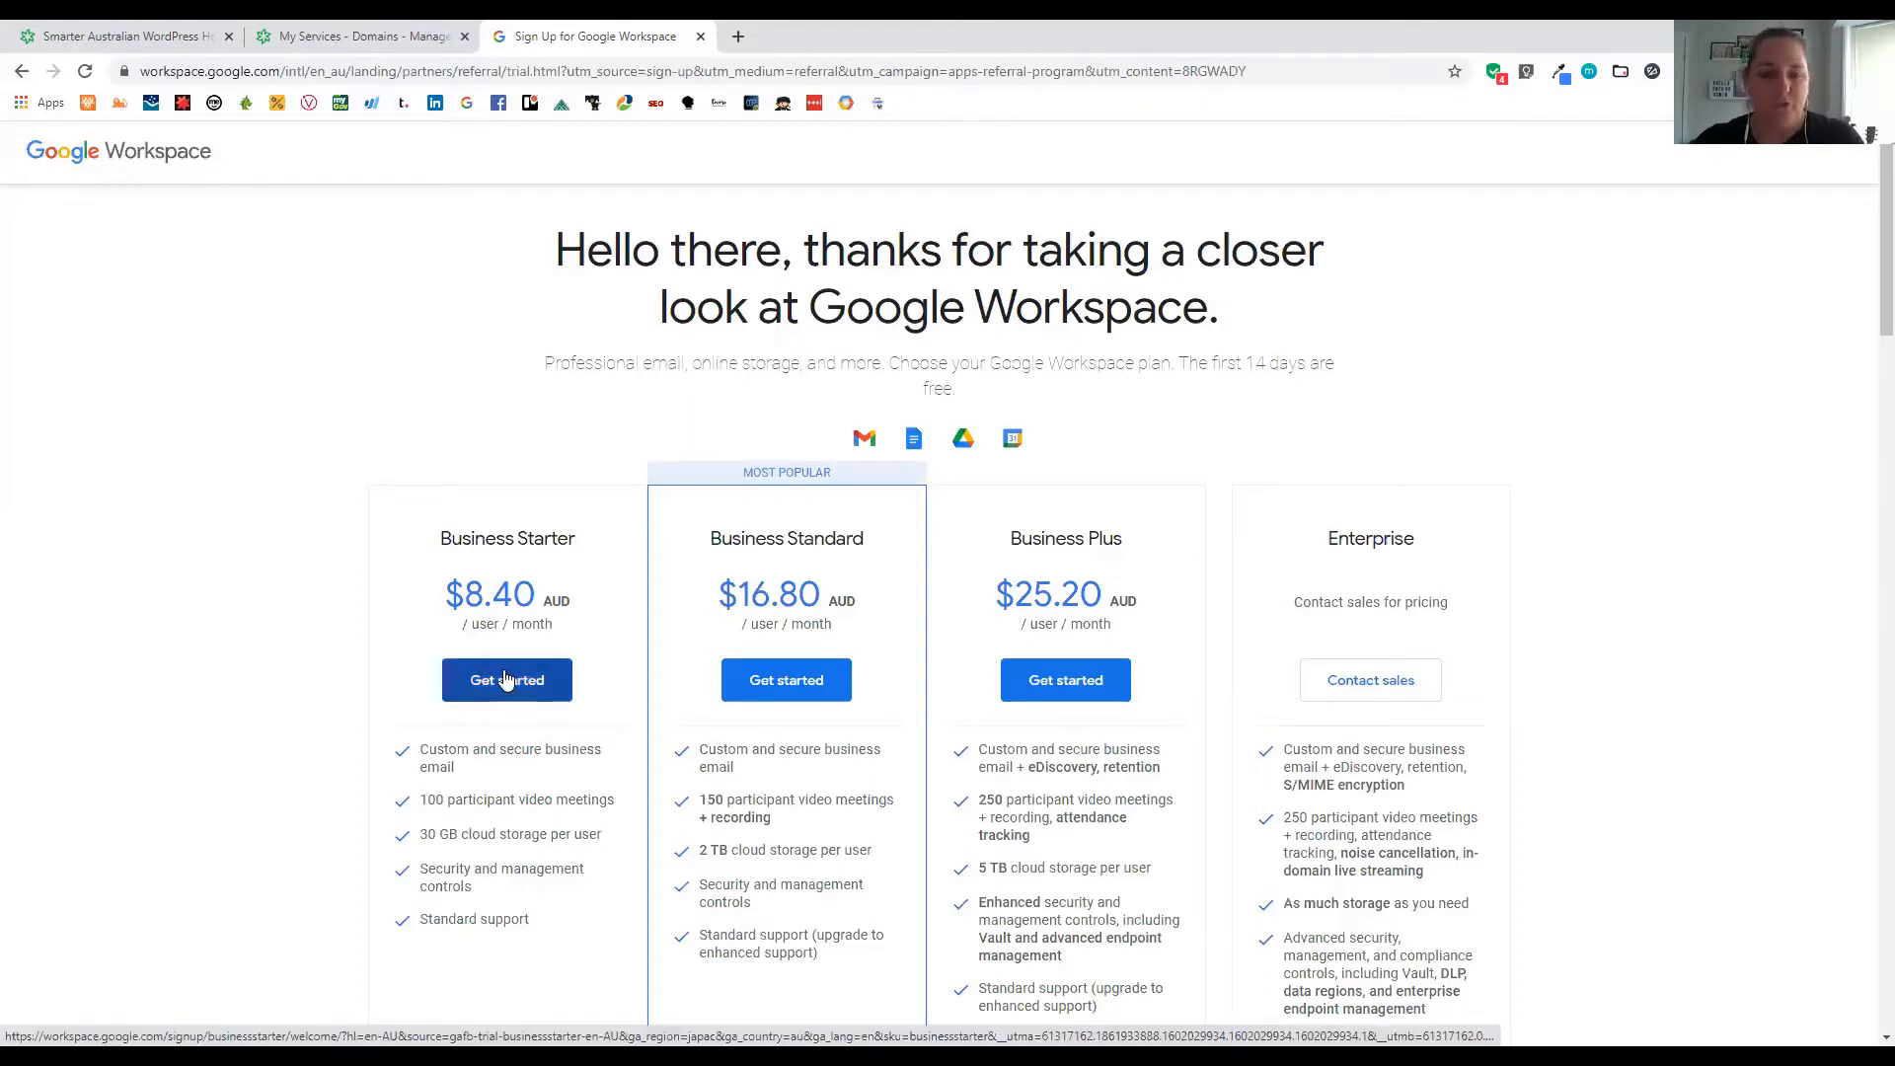
click(506, 680)
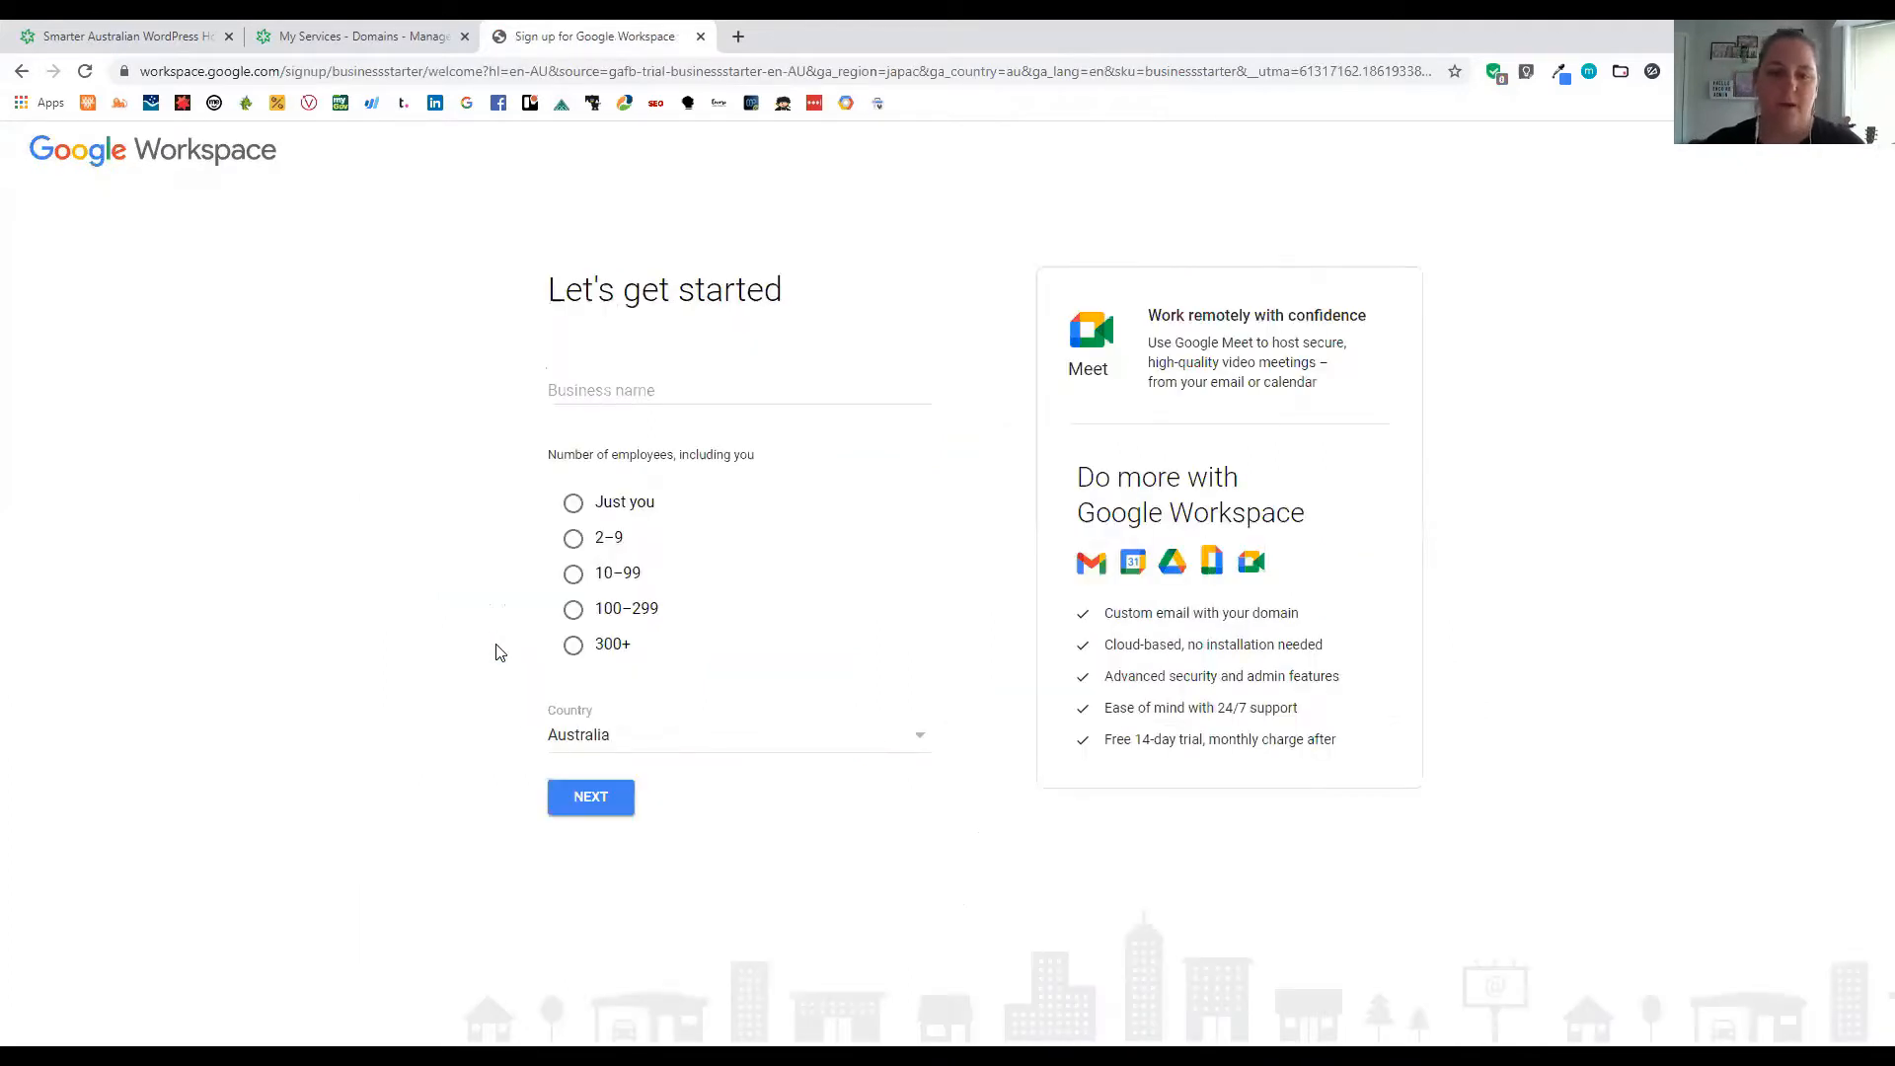
click(573, 504)
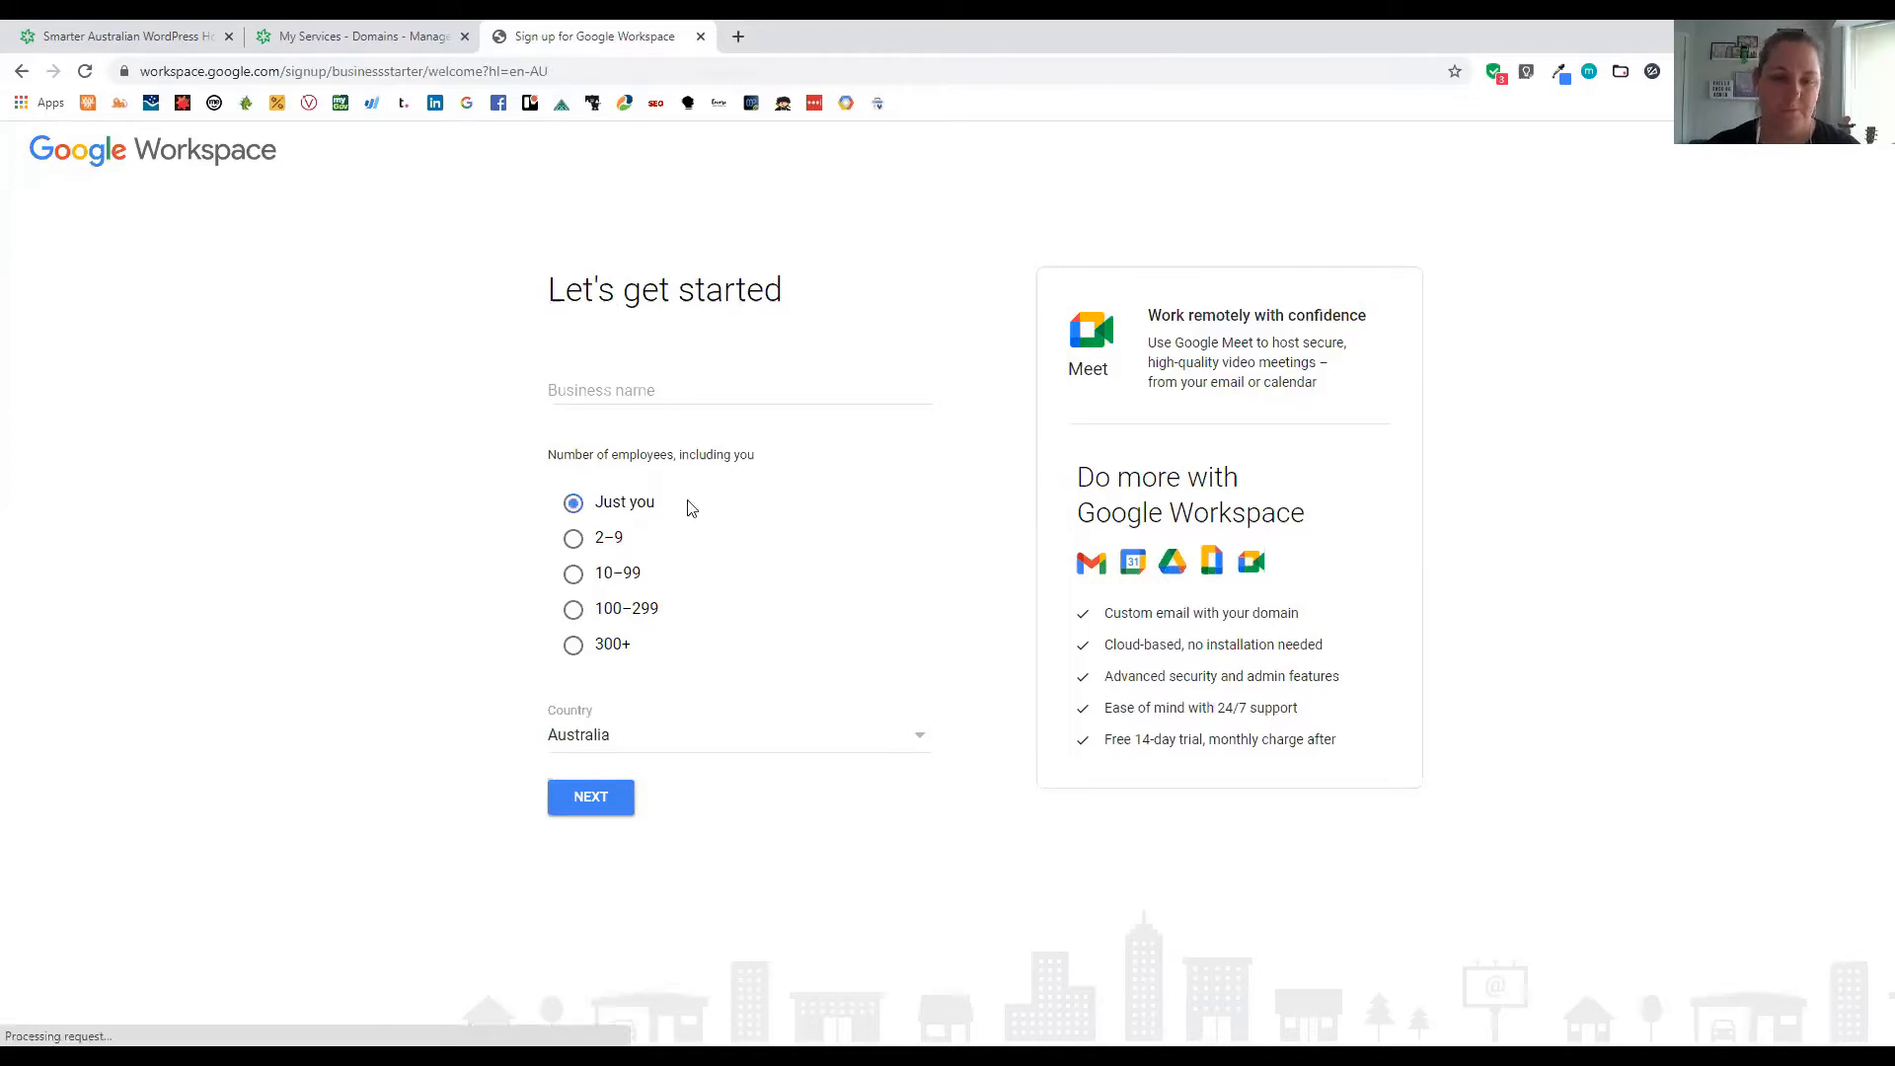
click(602, 799)
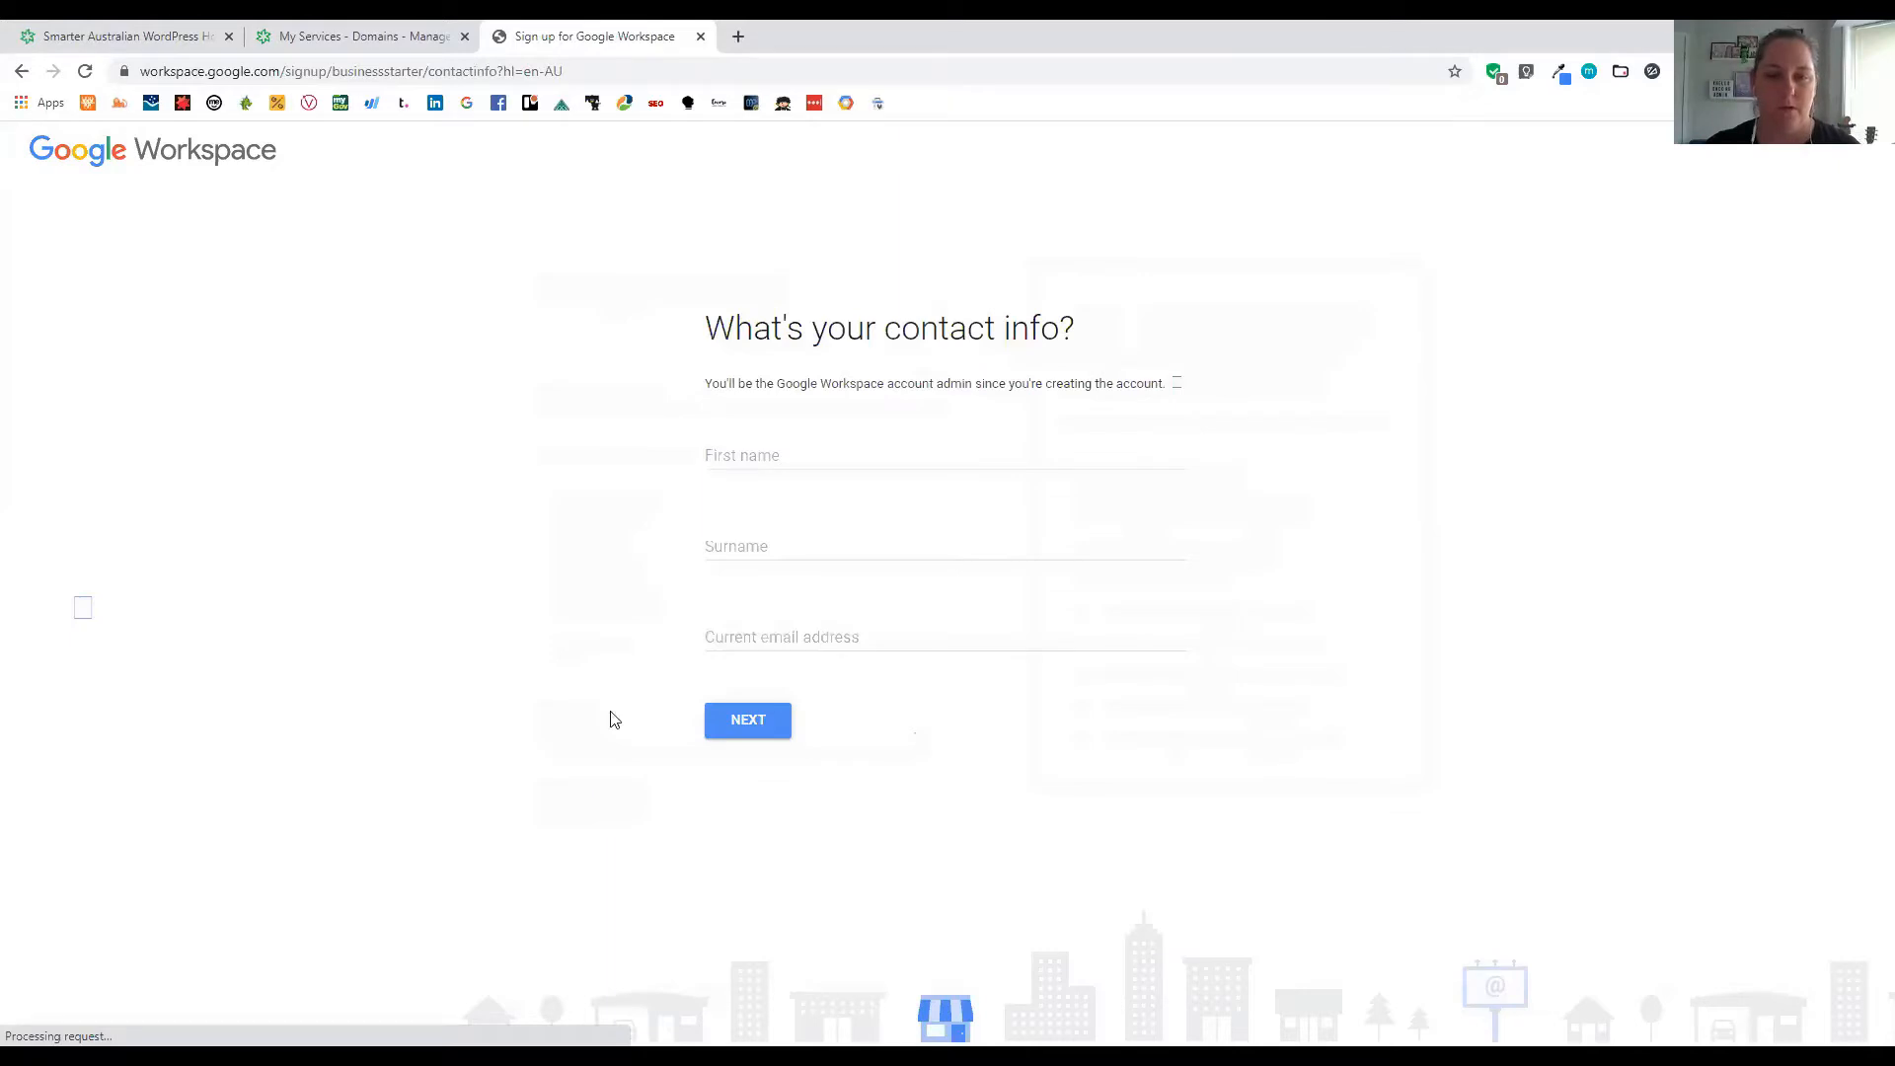
Enter the admin's first name, surname and current email address, then continue
click(756, 443)
key(Tab)
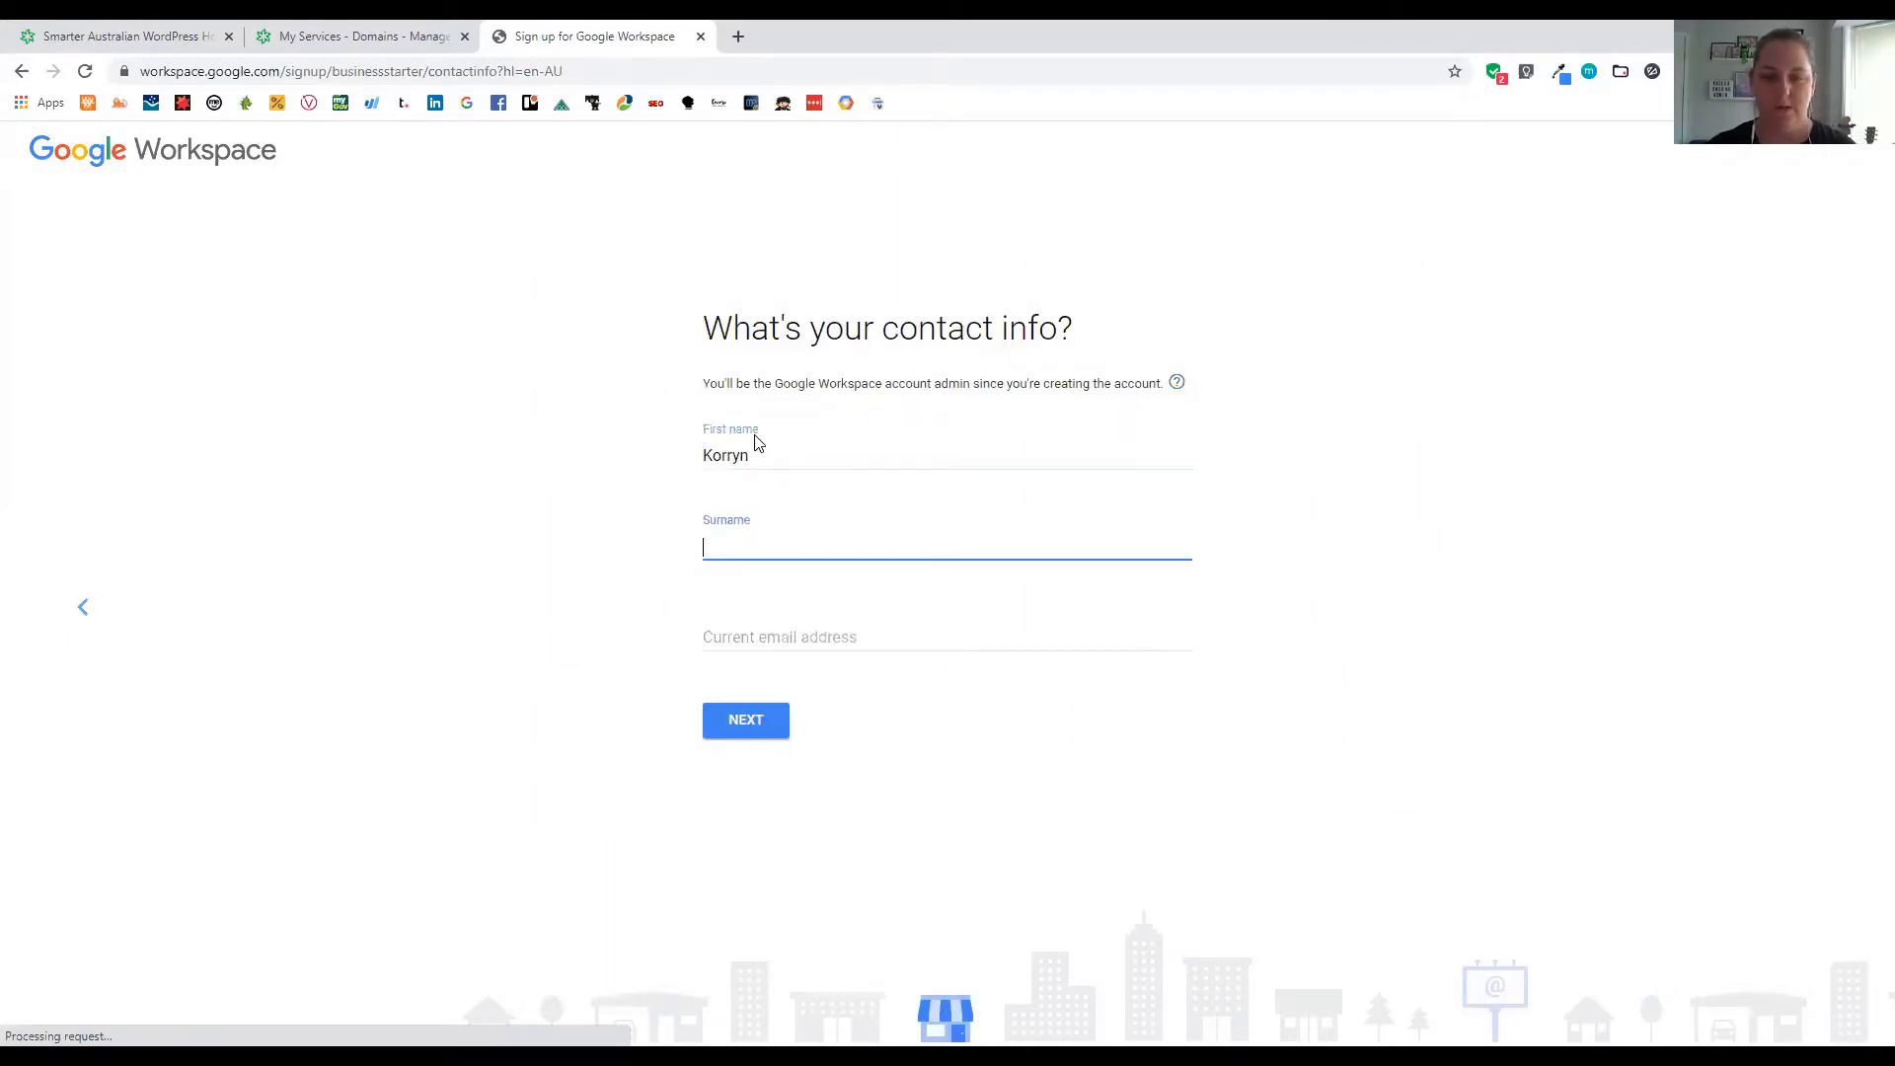
key(Tab)
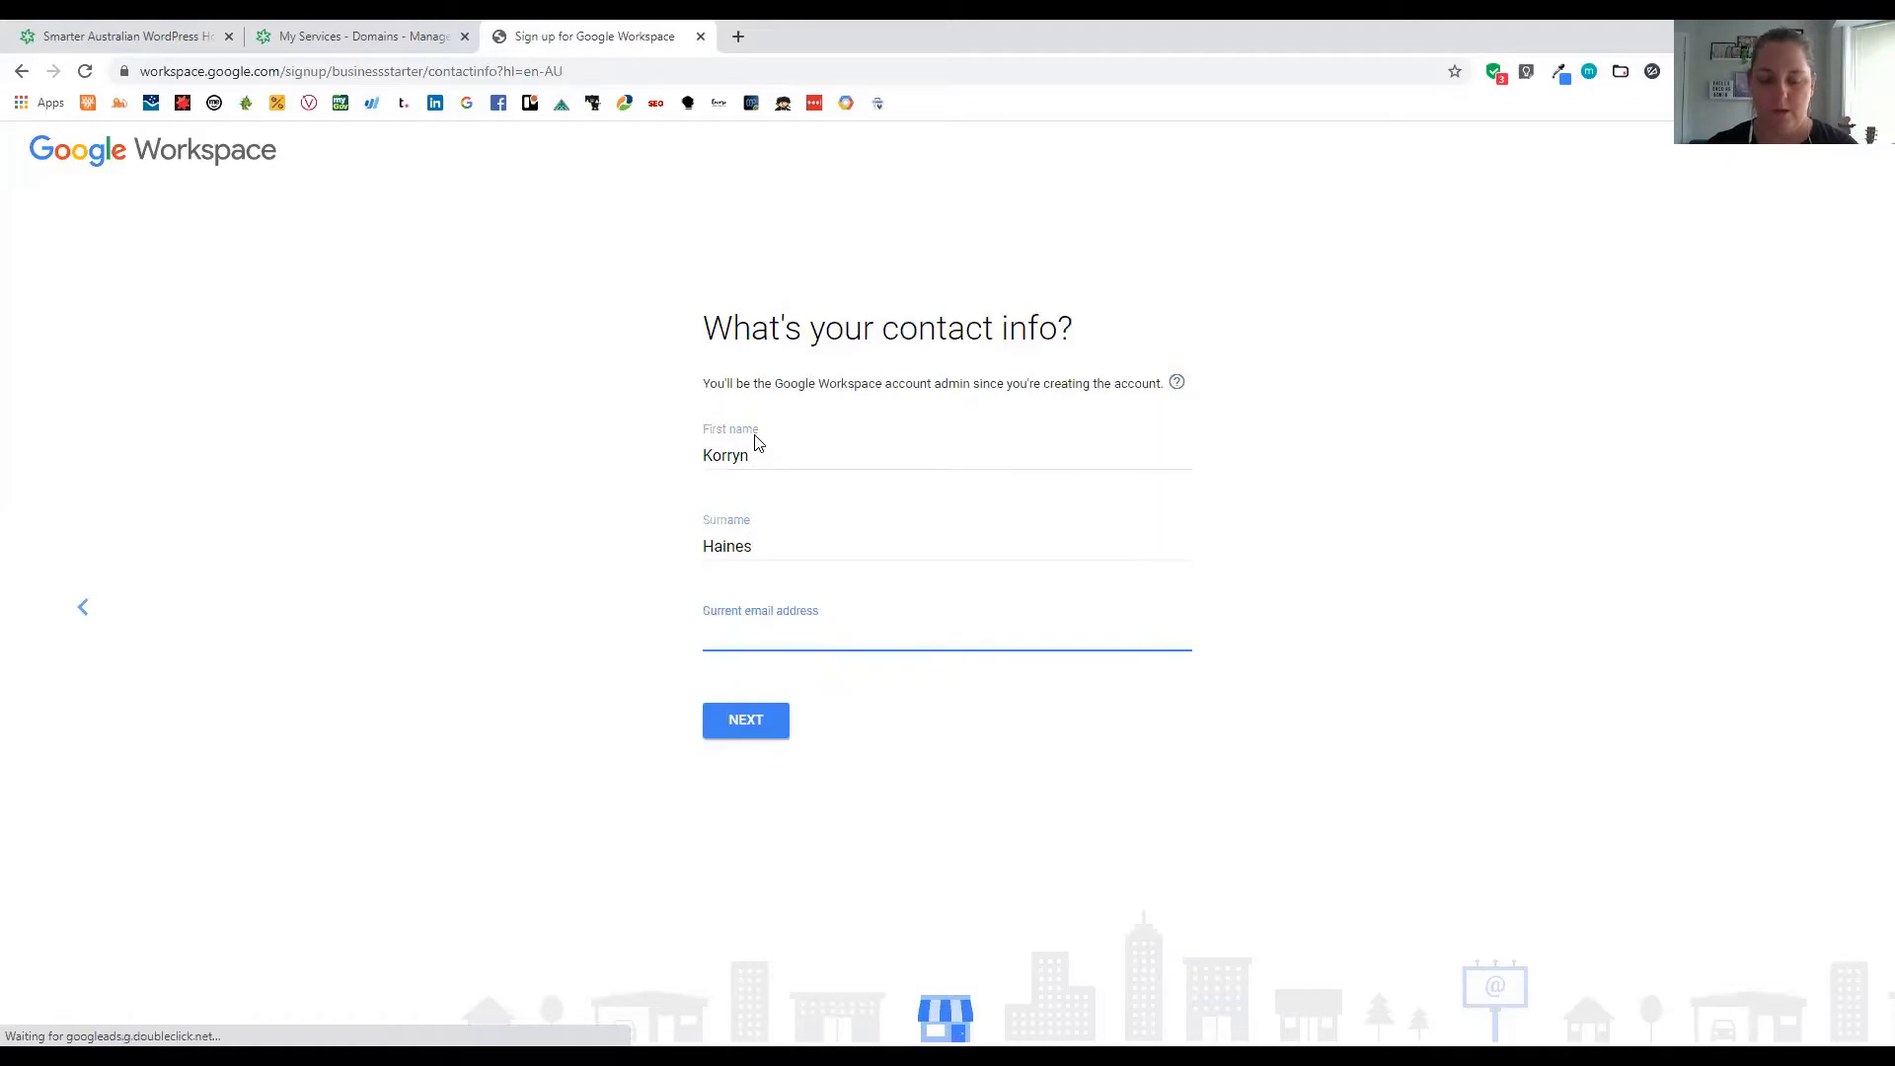
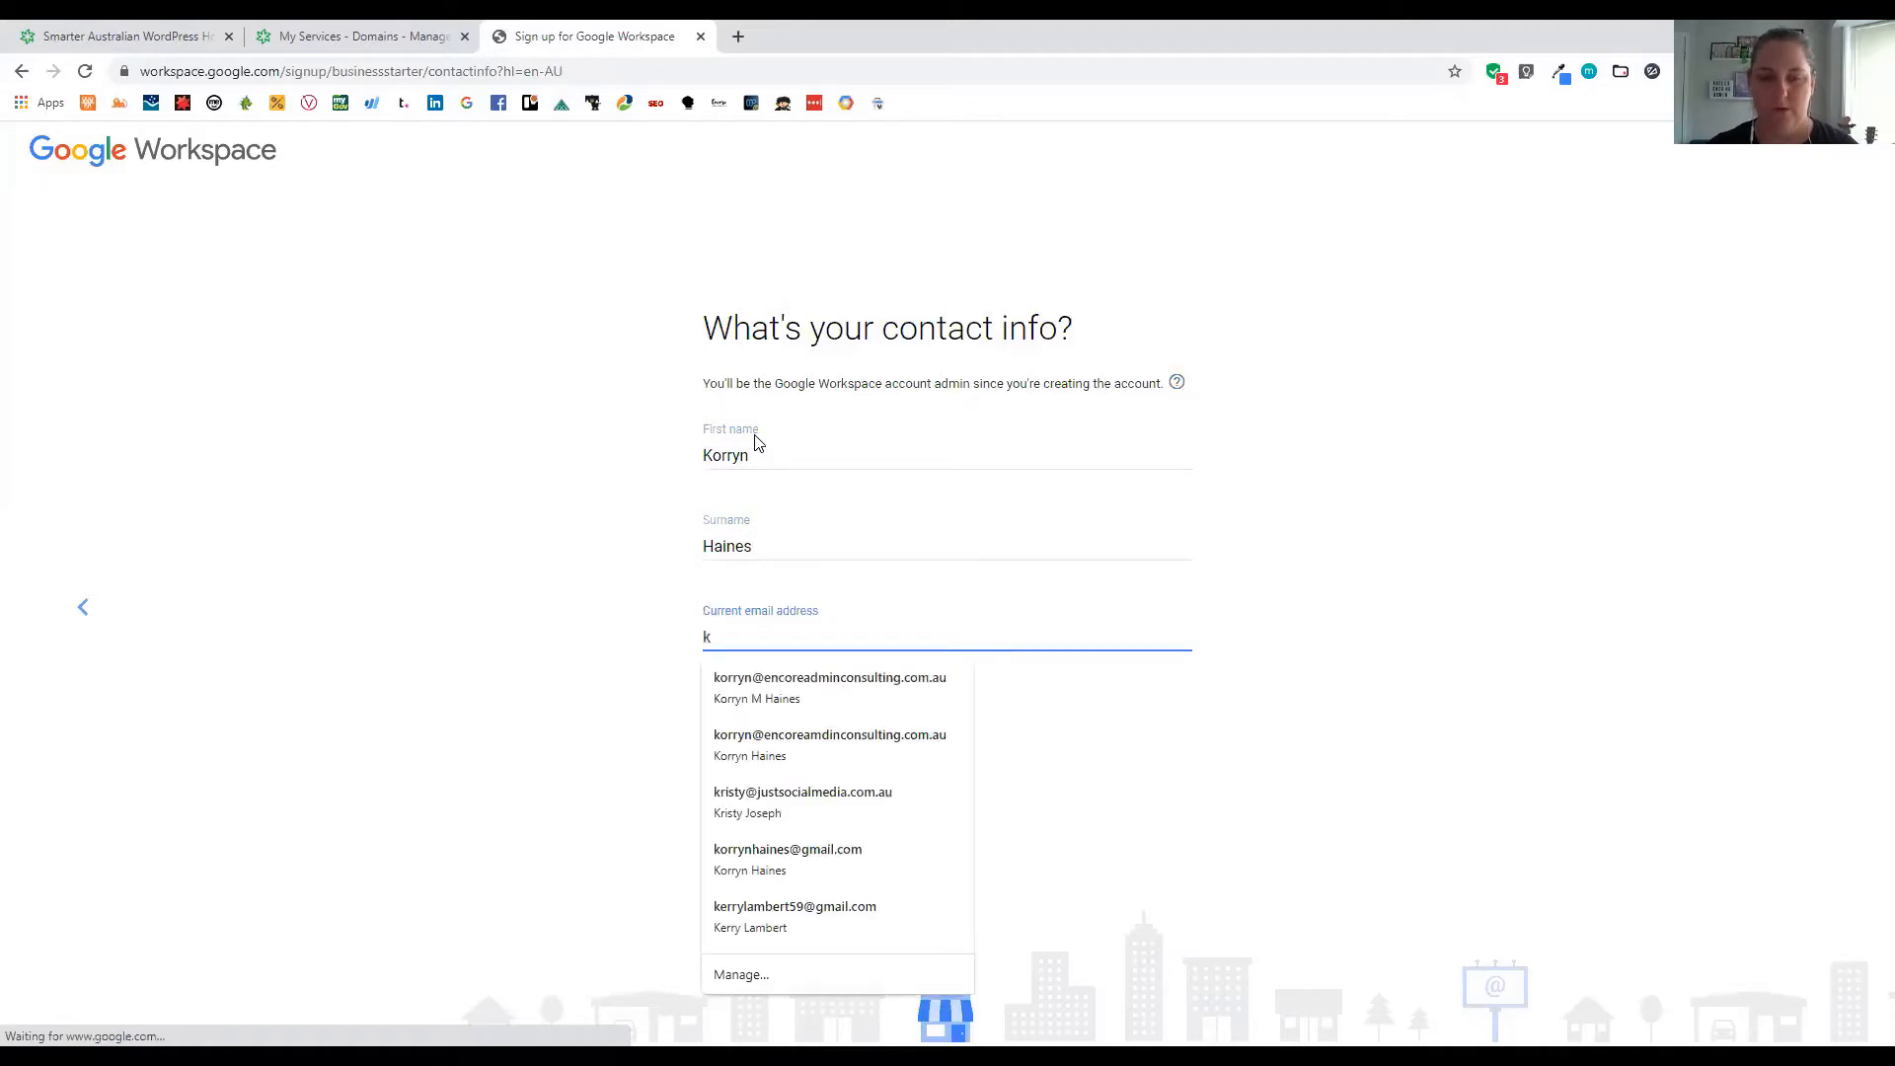
click(740, 718)
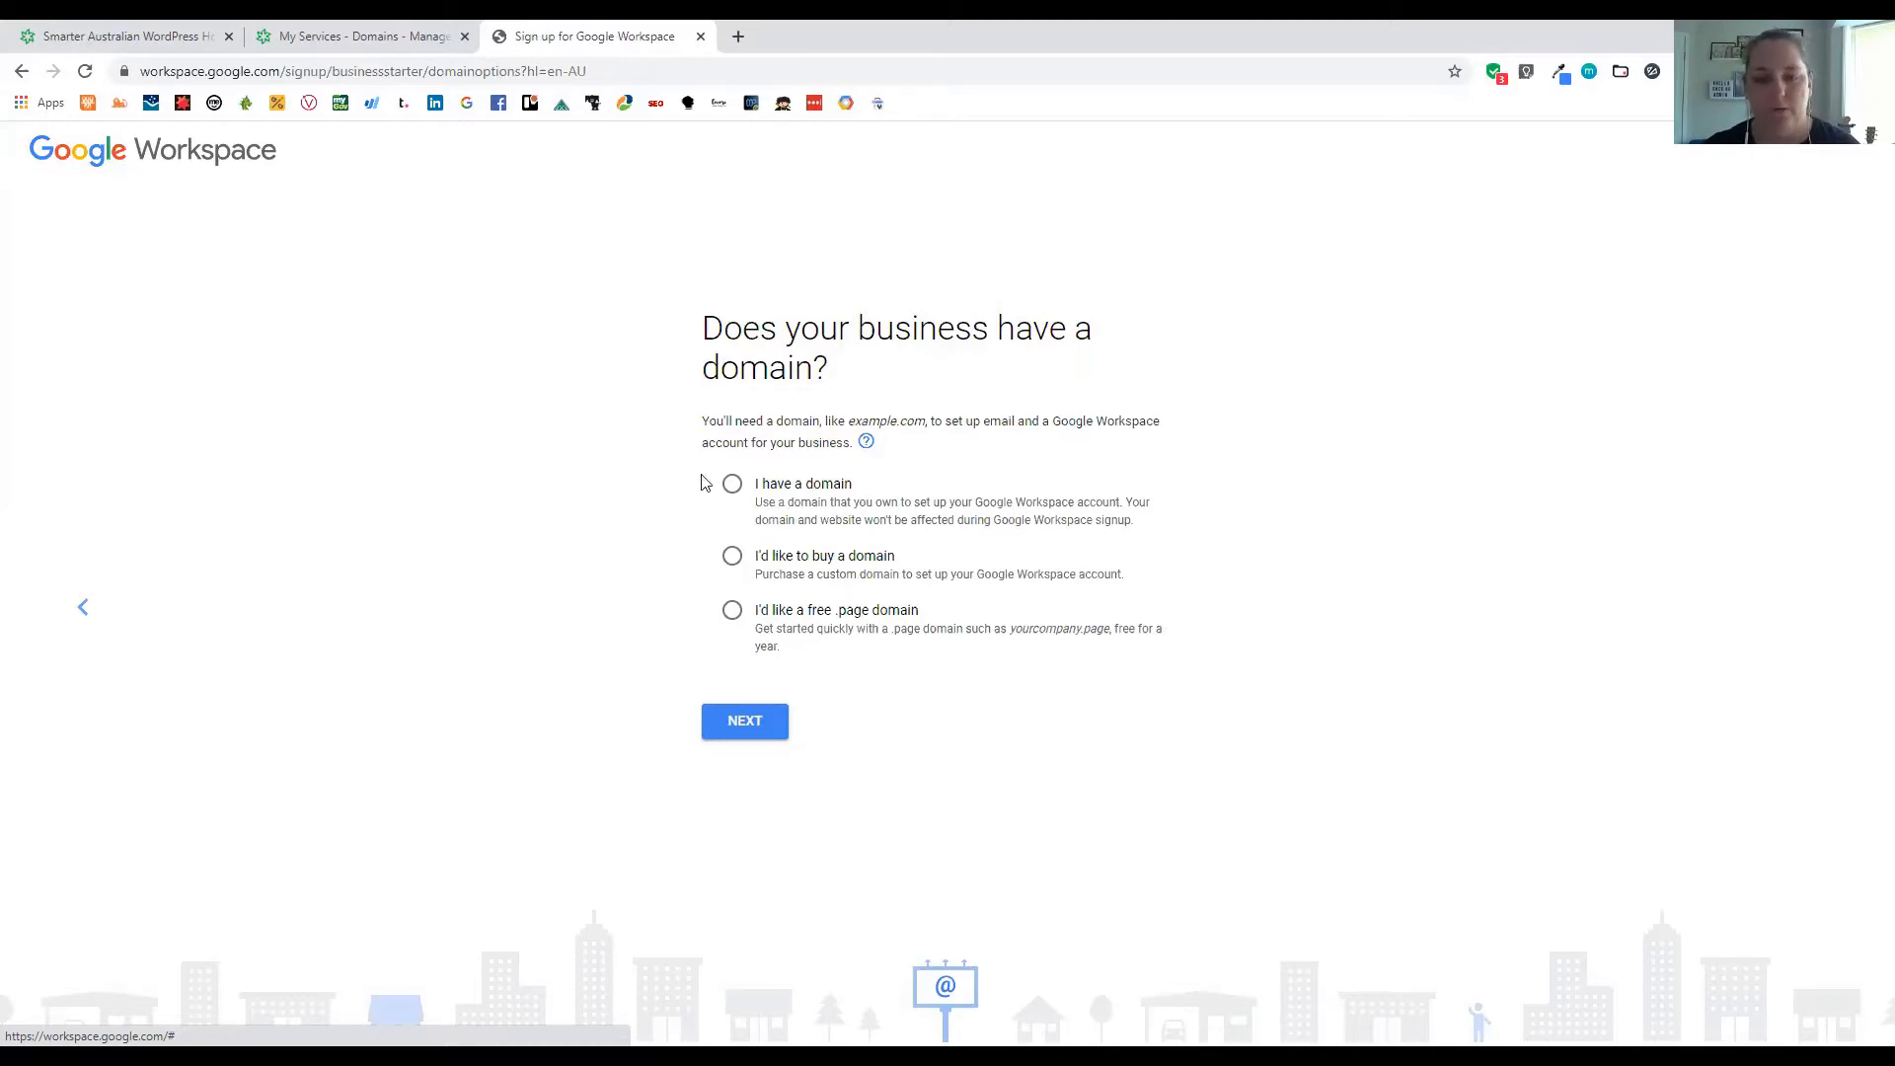
Enter and confirm the business's existing domain for the account, then decline the tips emails
click(732, 484)
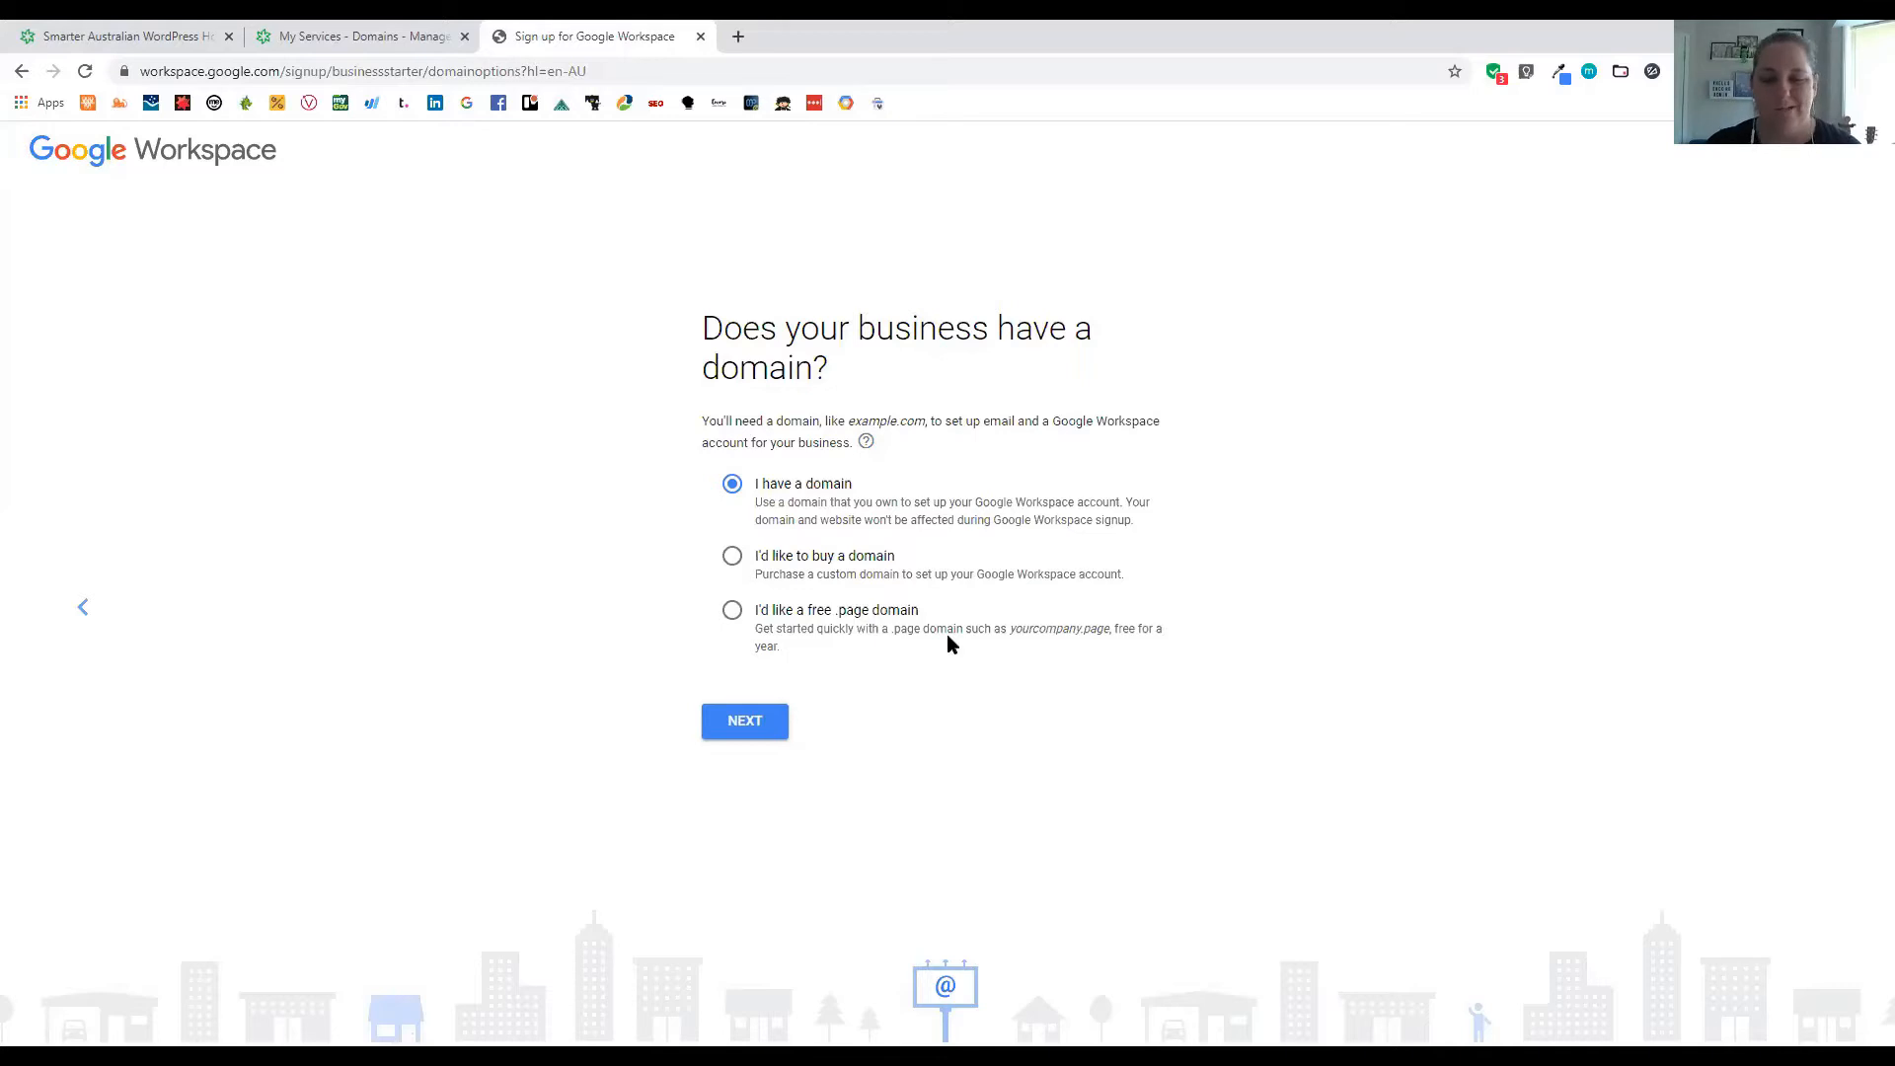
click(772, 728)
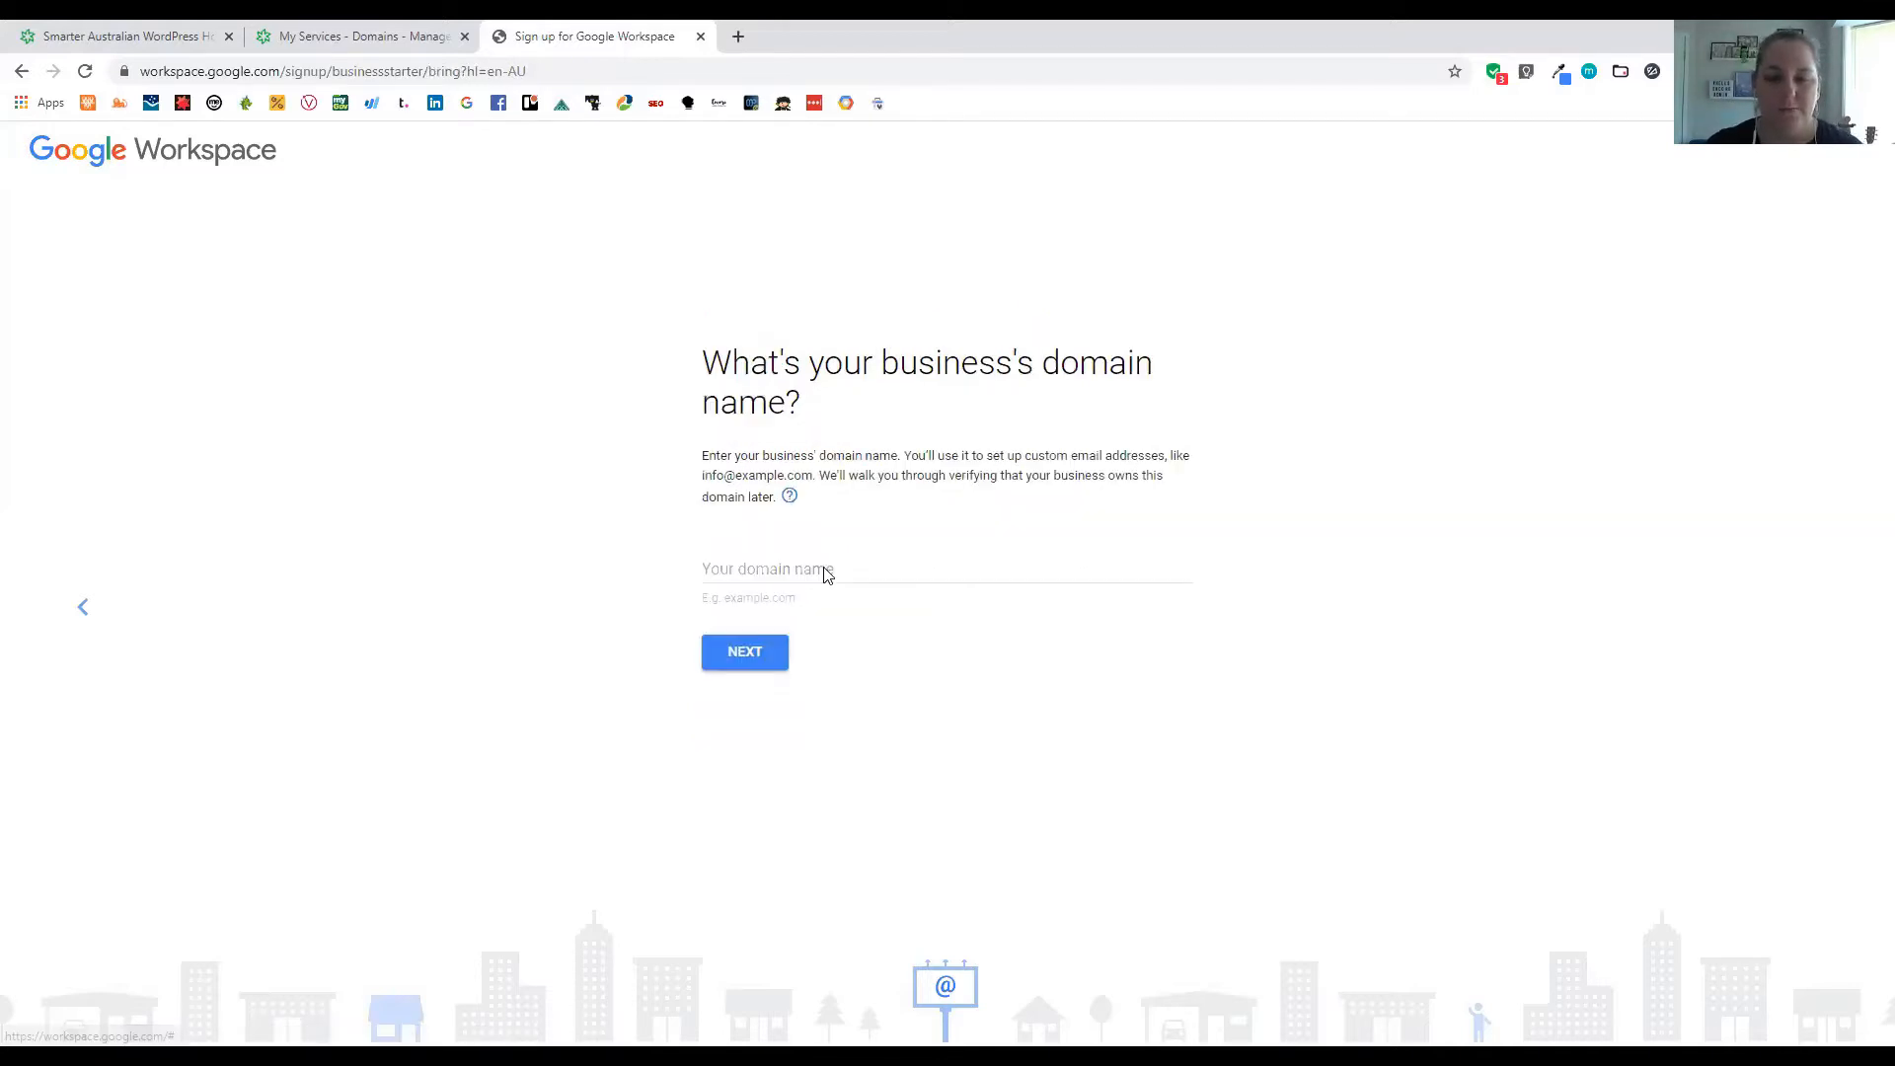
click(774, 571)
text(korryn)
text(hairies)
text(.com)
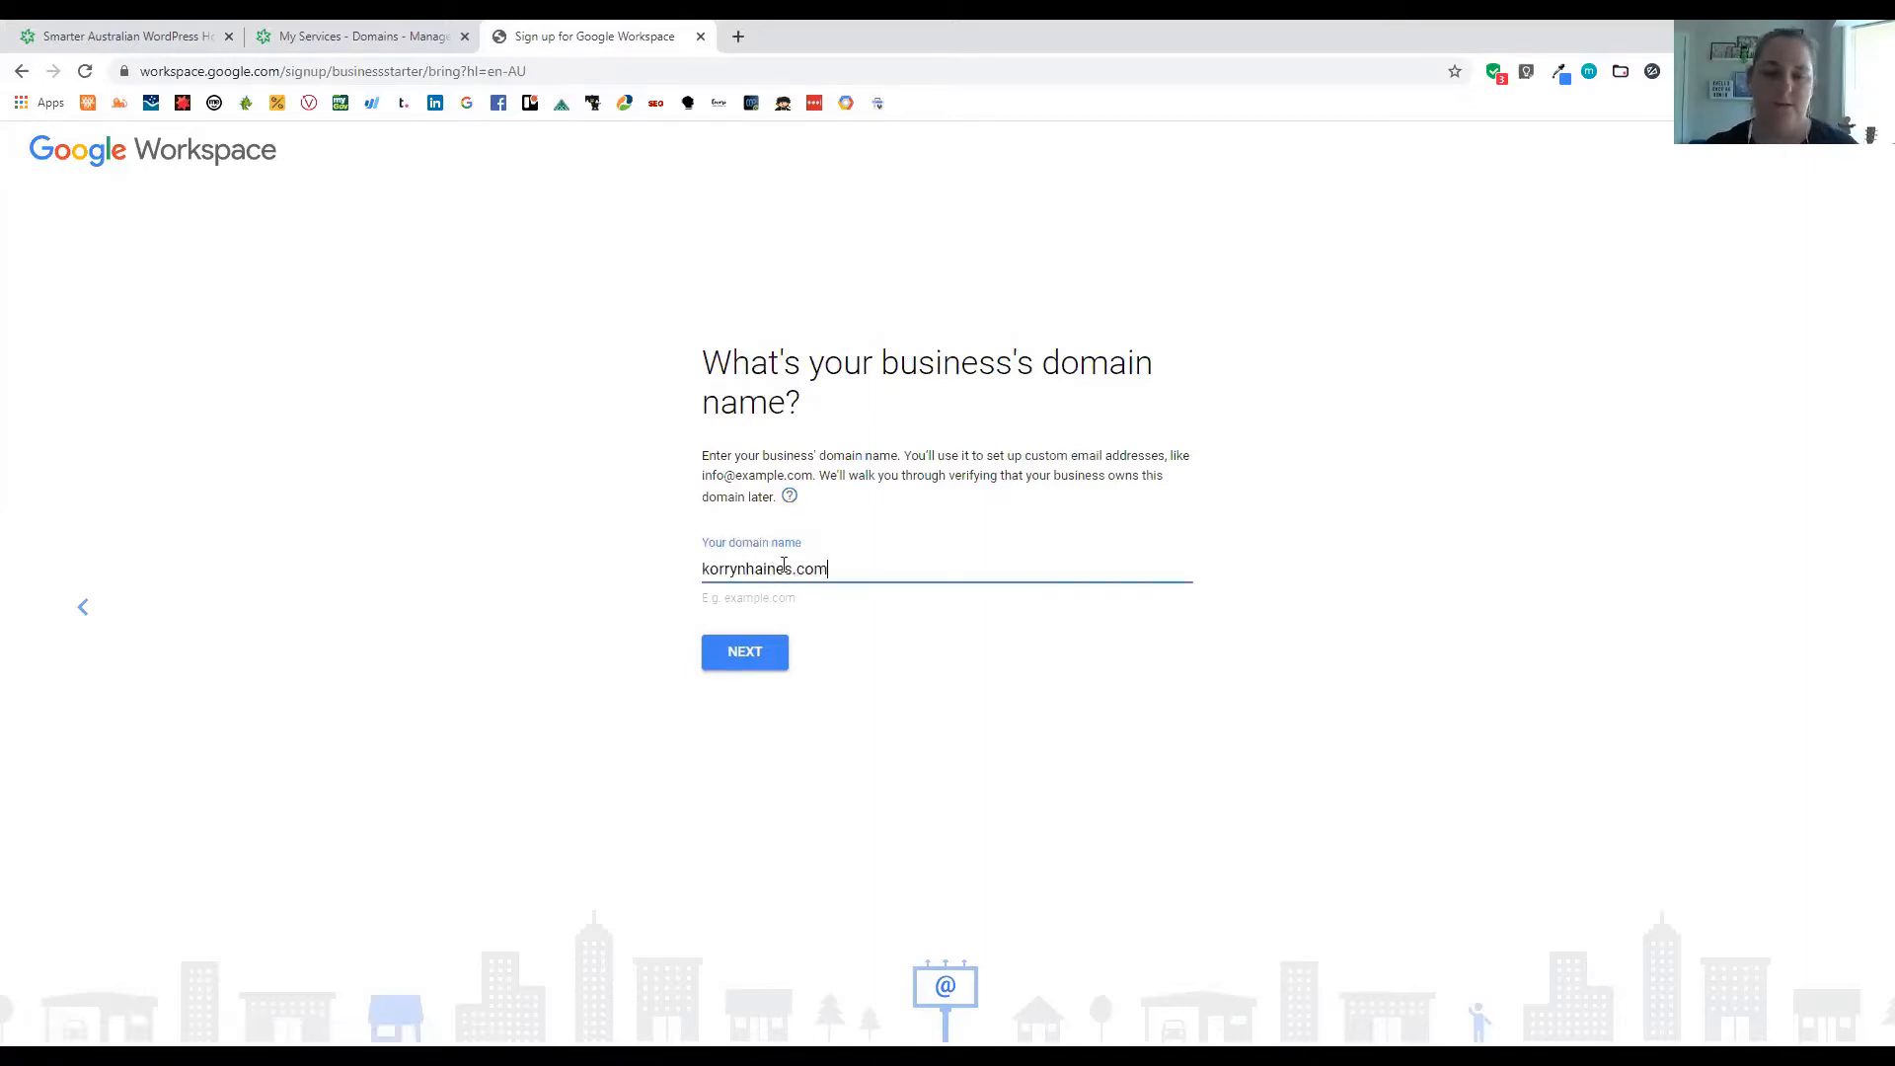
text(.au)
click(749, 662)
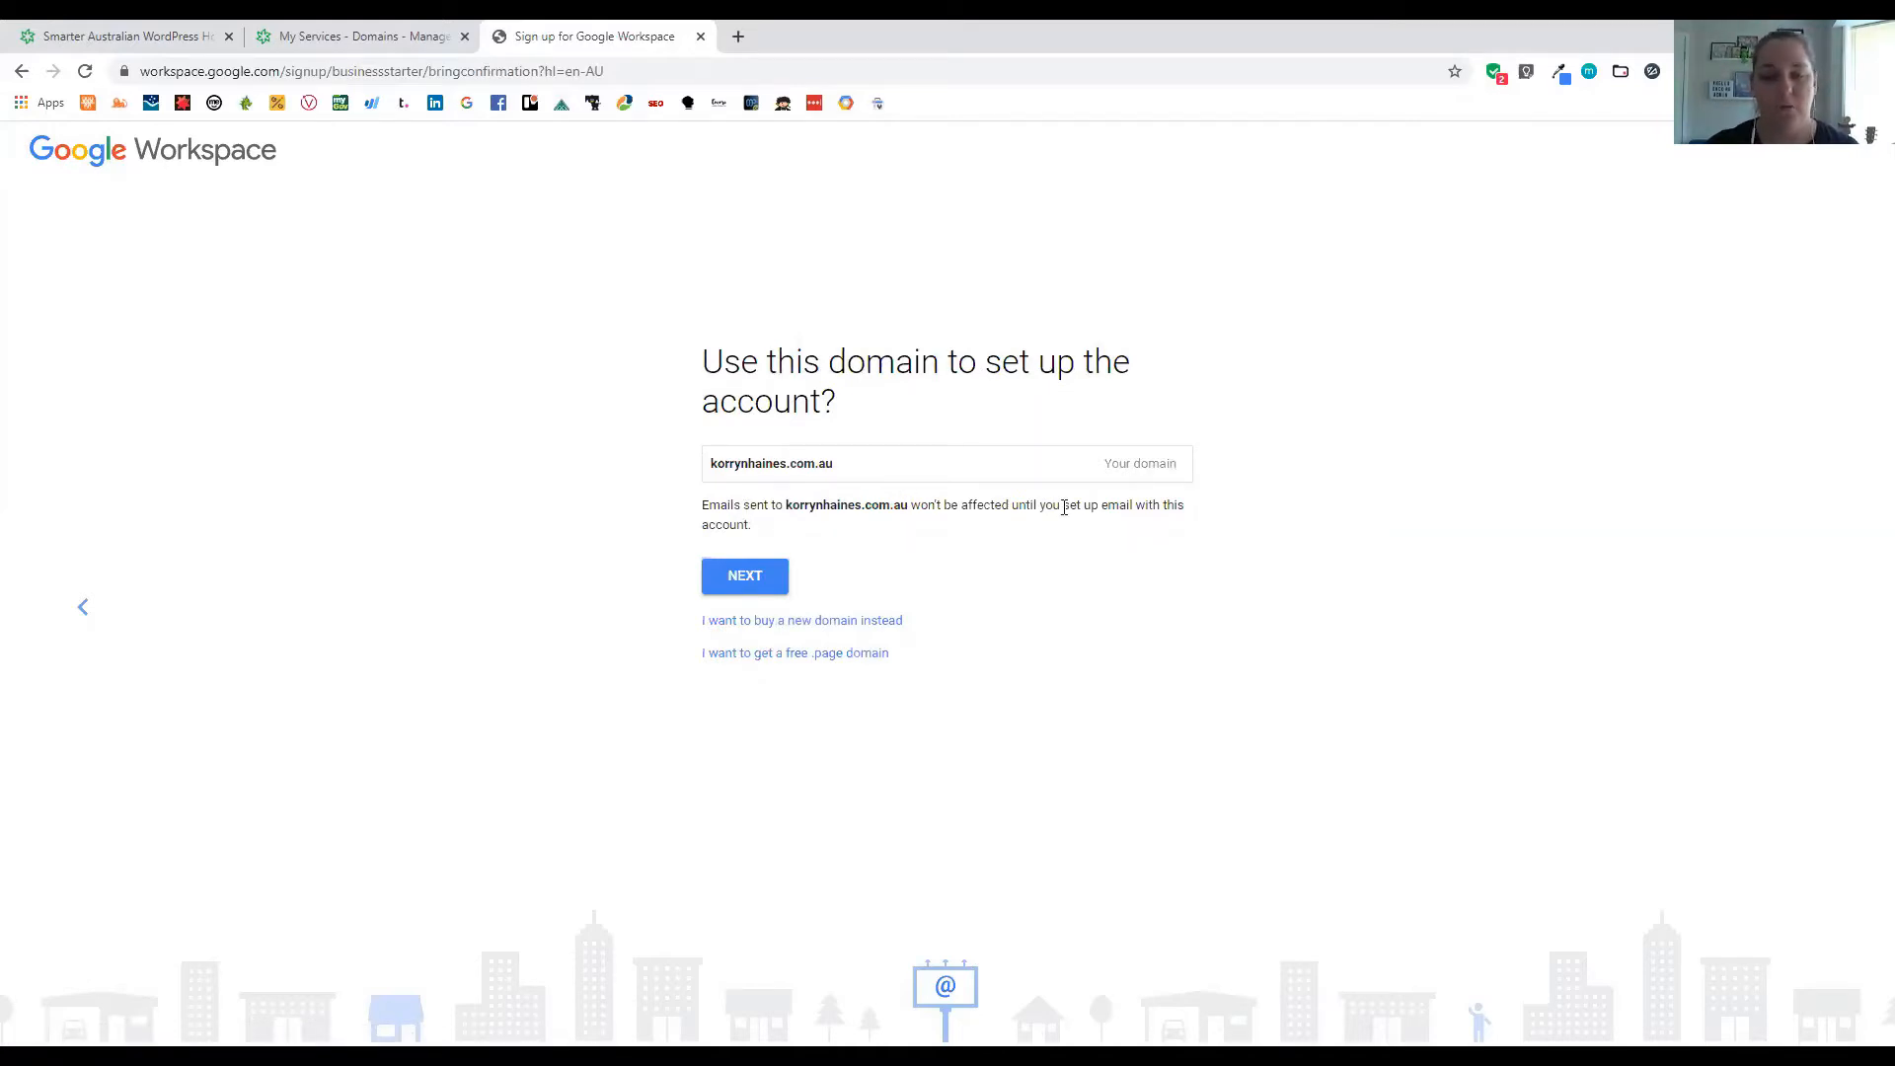
click(746, 590)
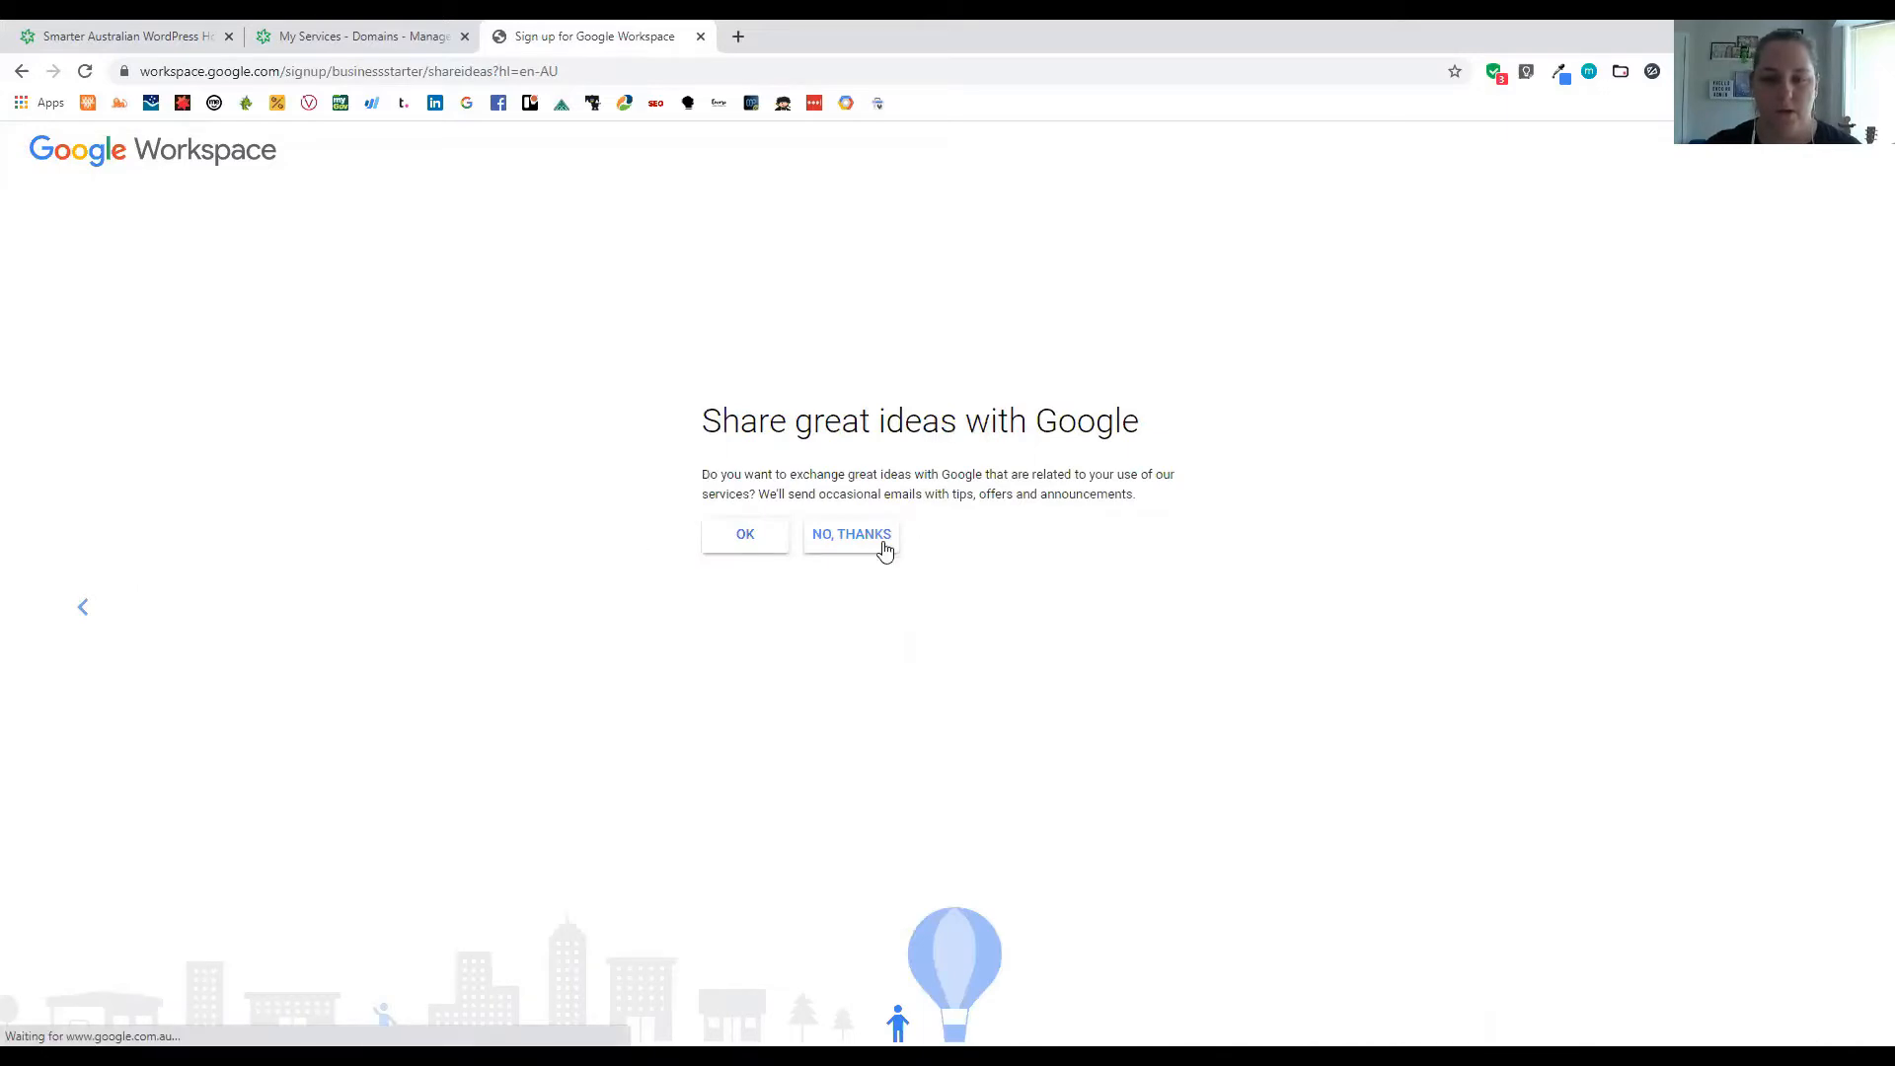
click(851, 537)
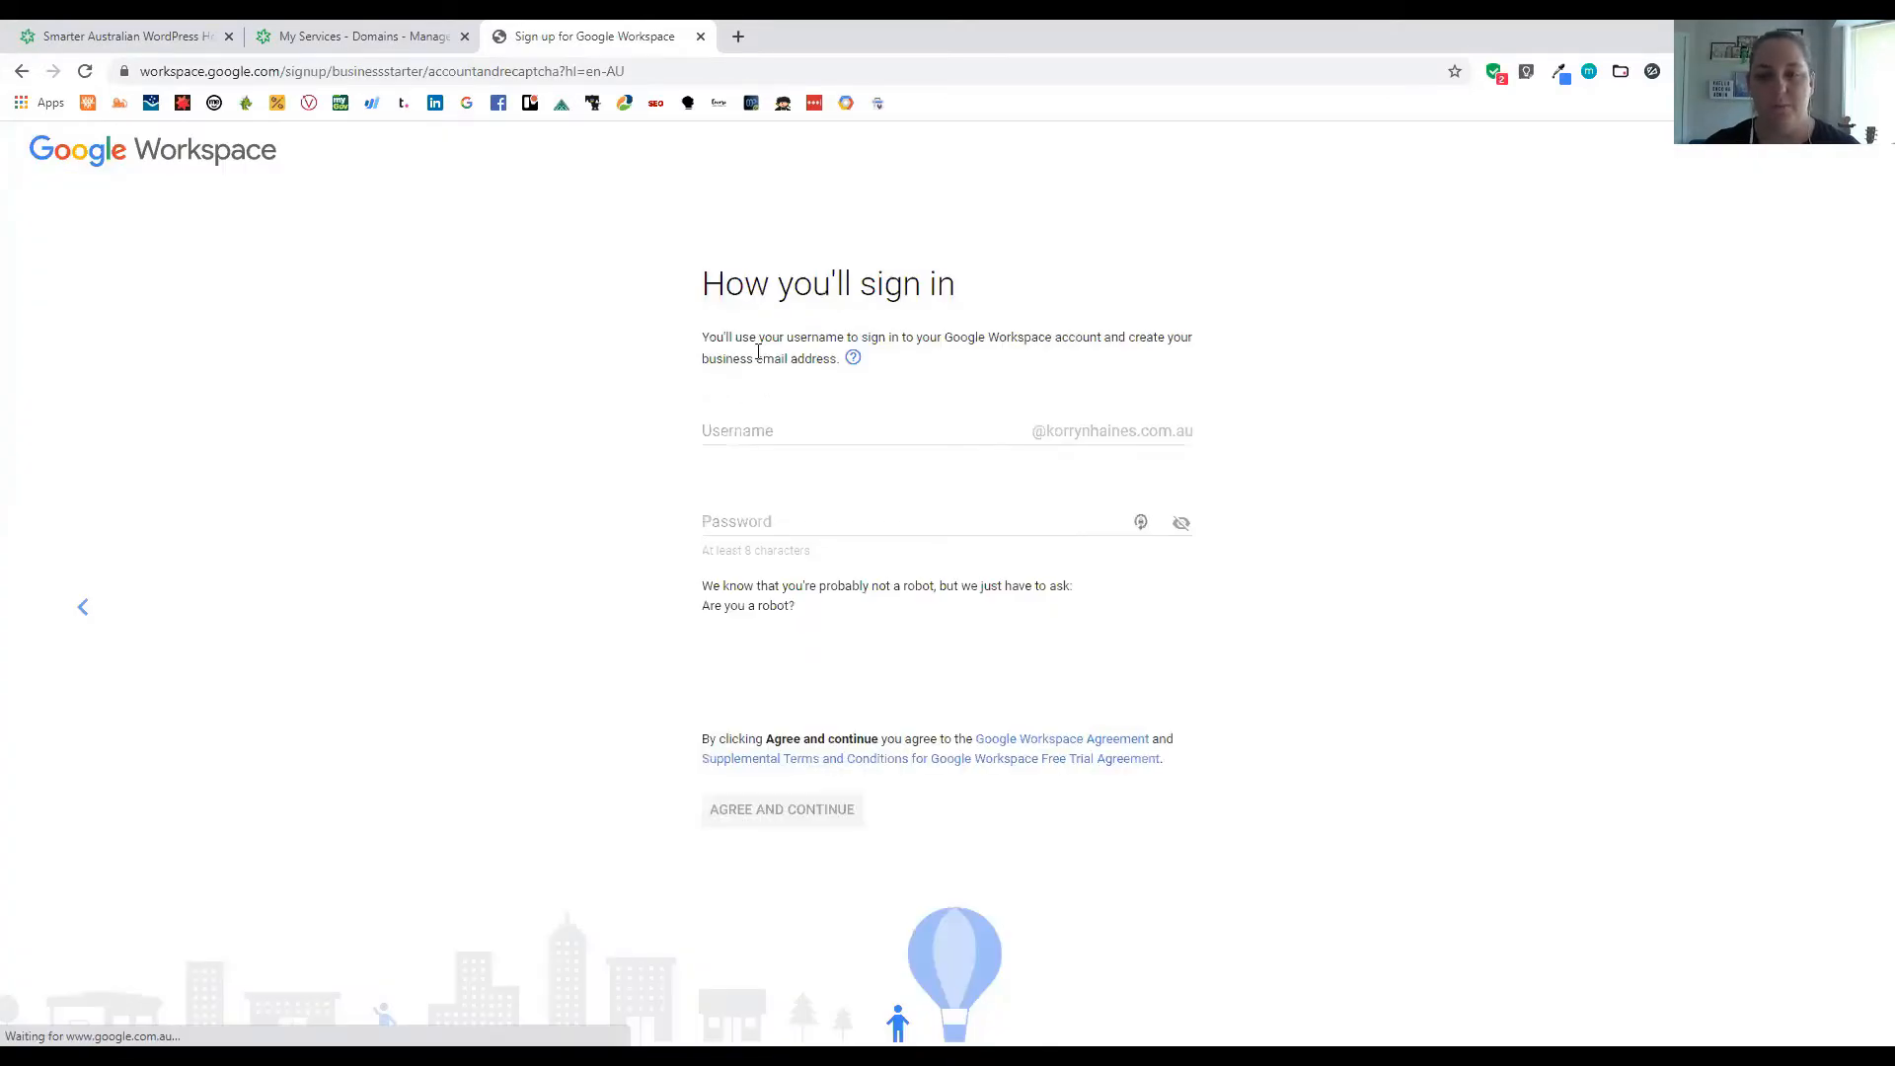
Create the account with username 'hello' and a password, passing the robot check and agreeing
click(758, 431)
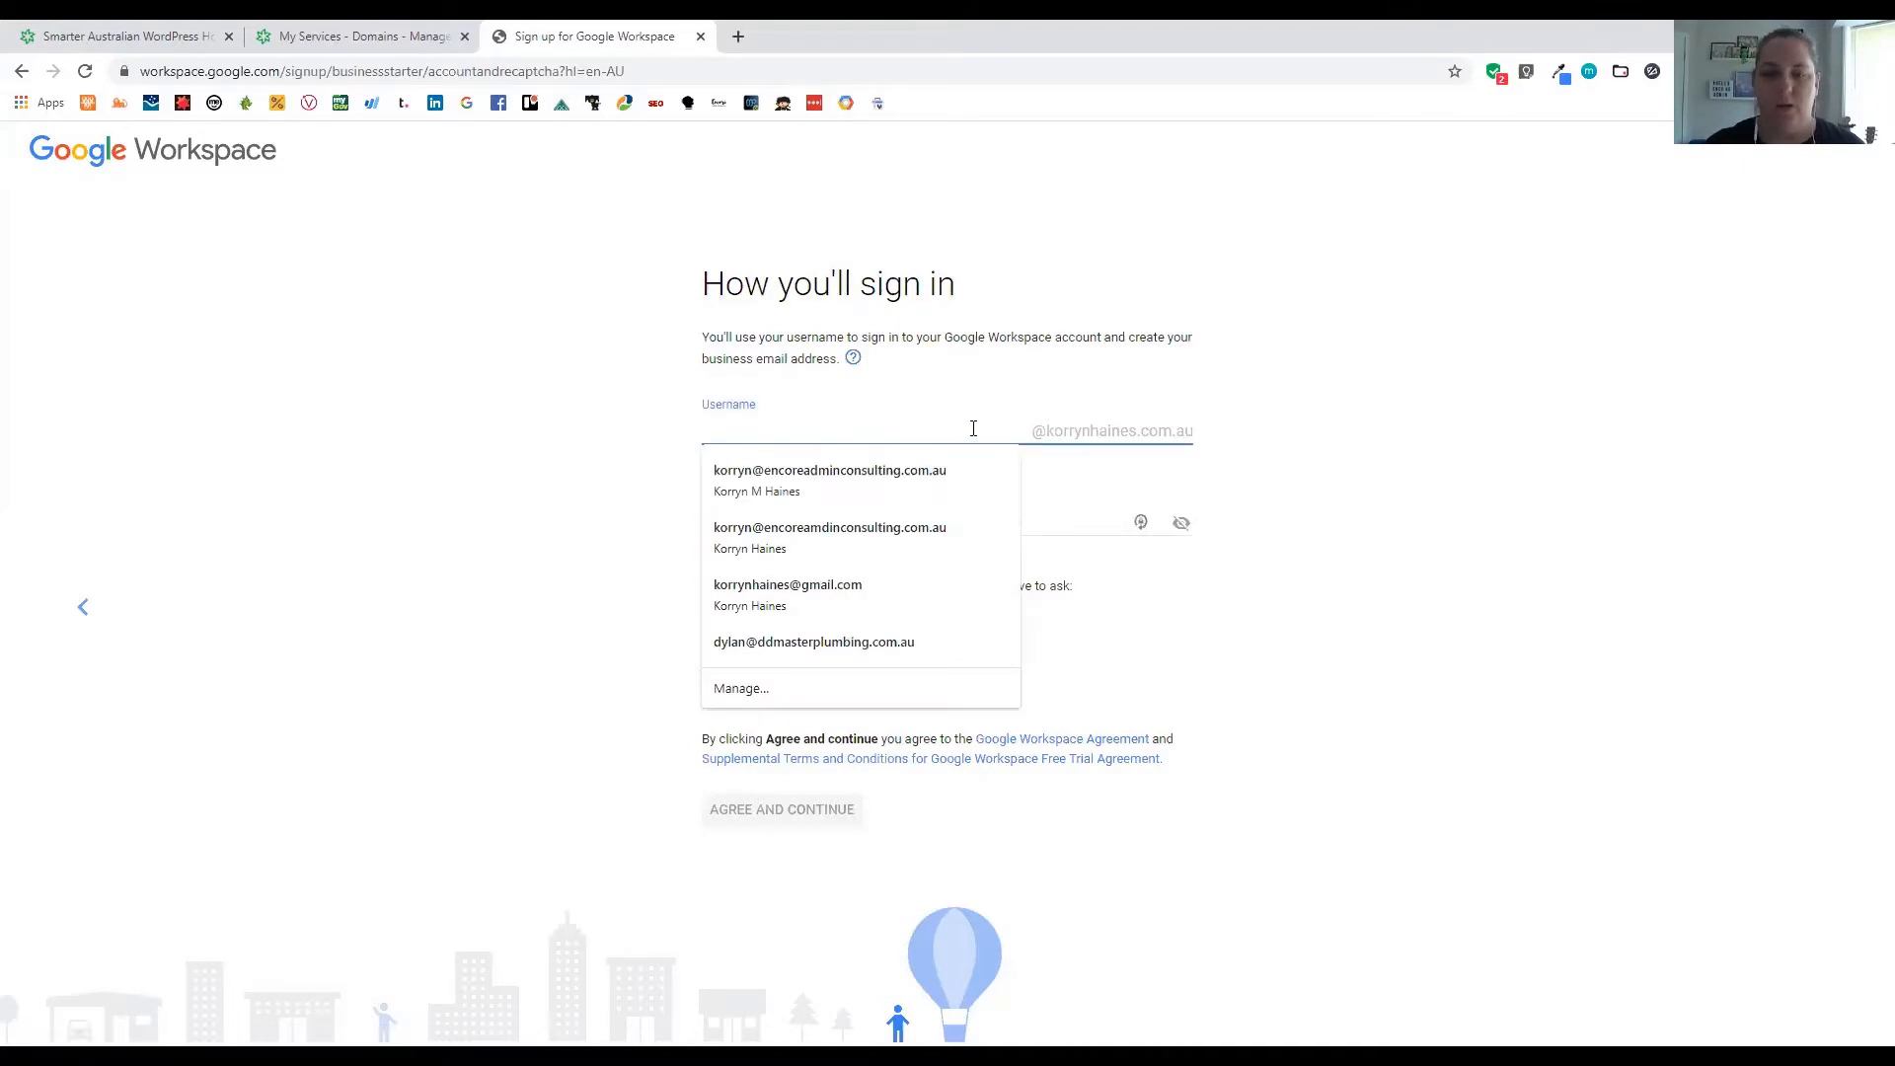
text(hello)
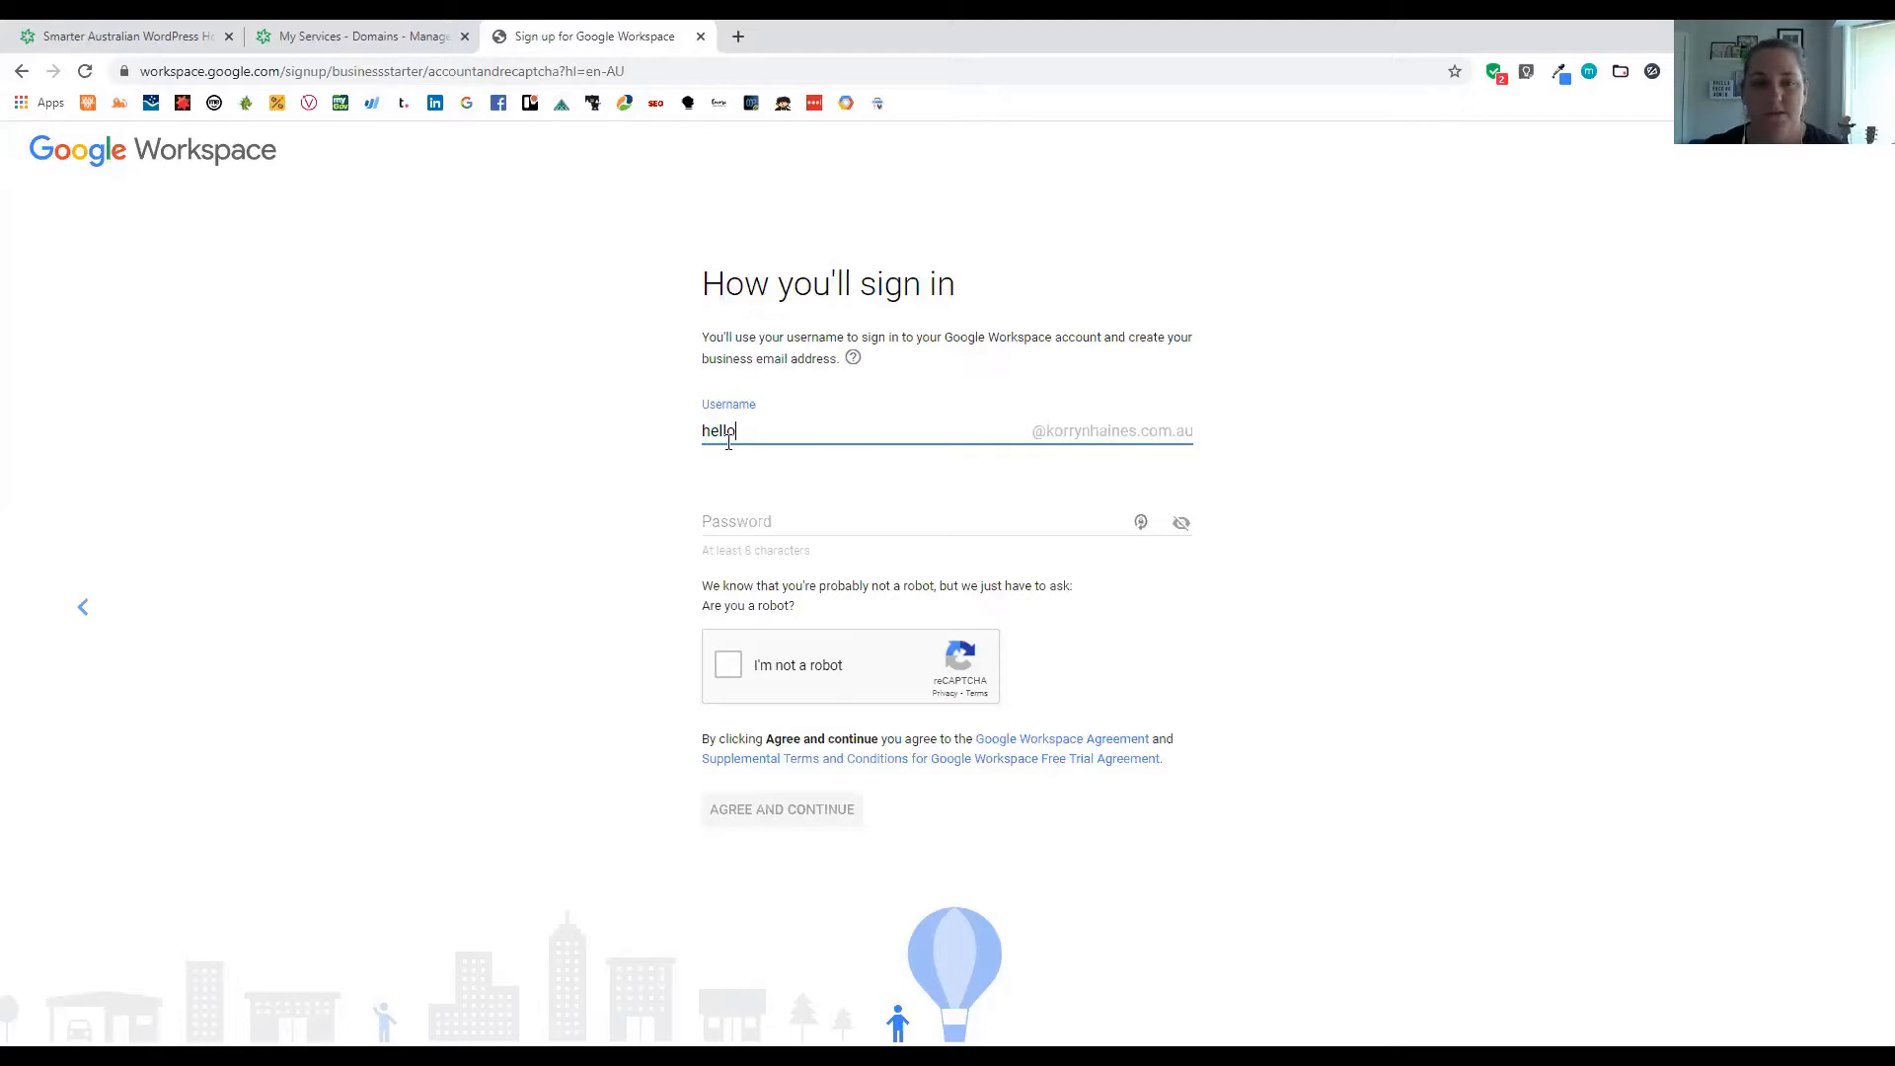
click(748, 523)
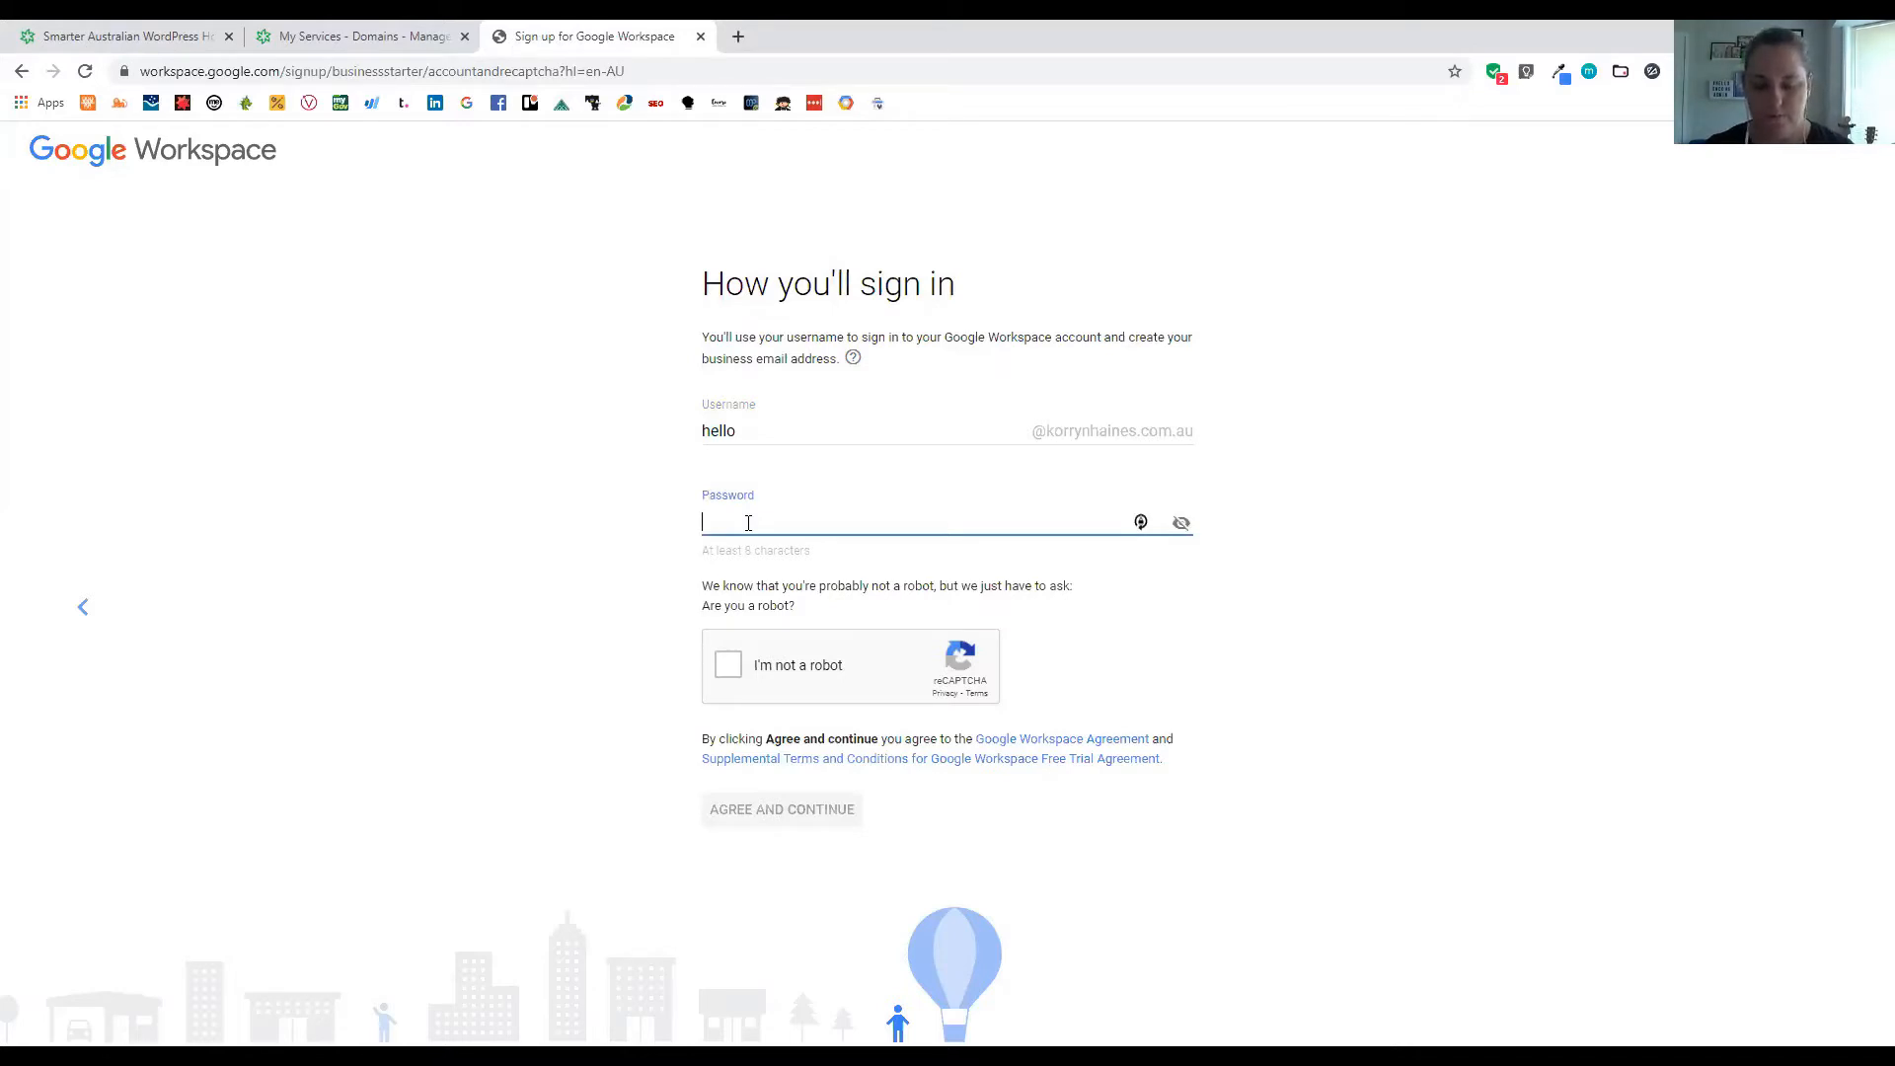
text(•••••••••••)
click(727, 668)
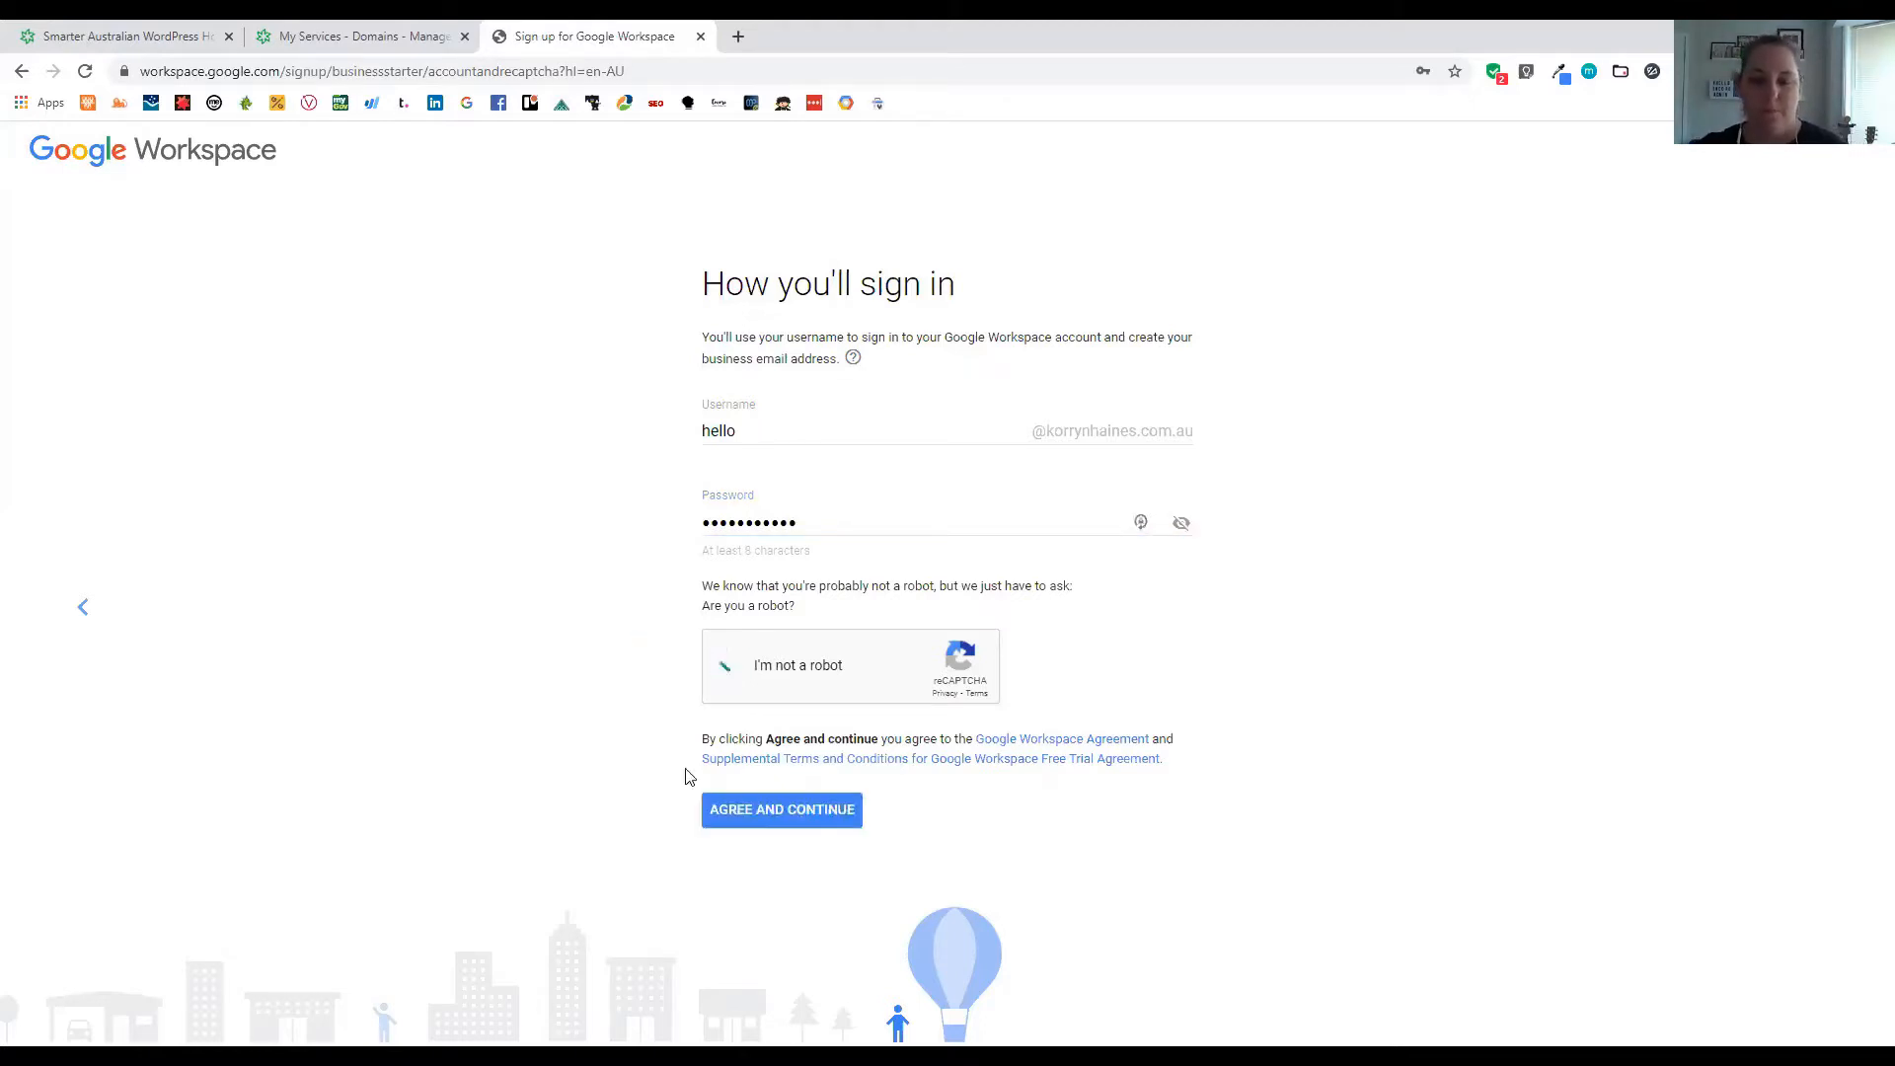
click(794, 805)
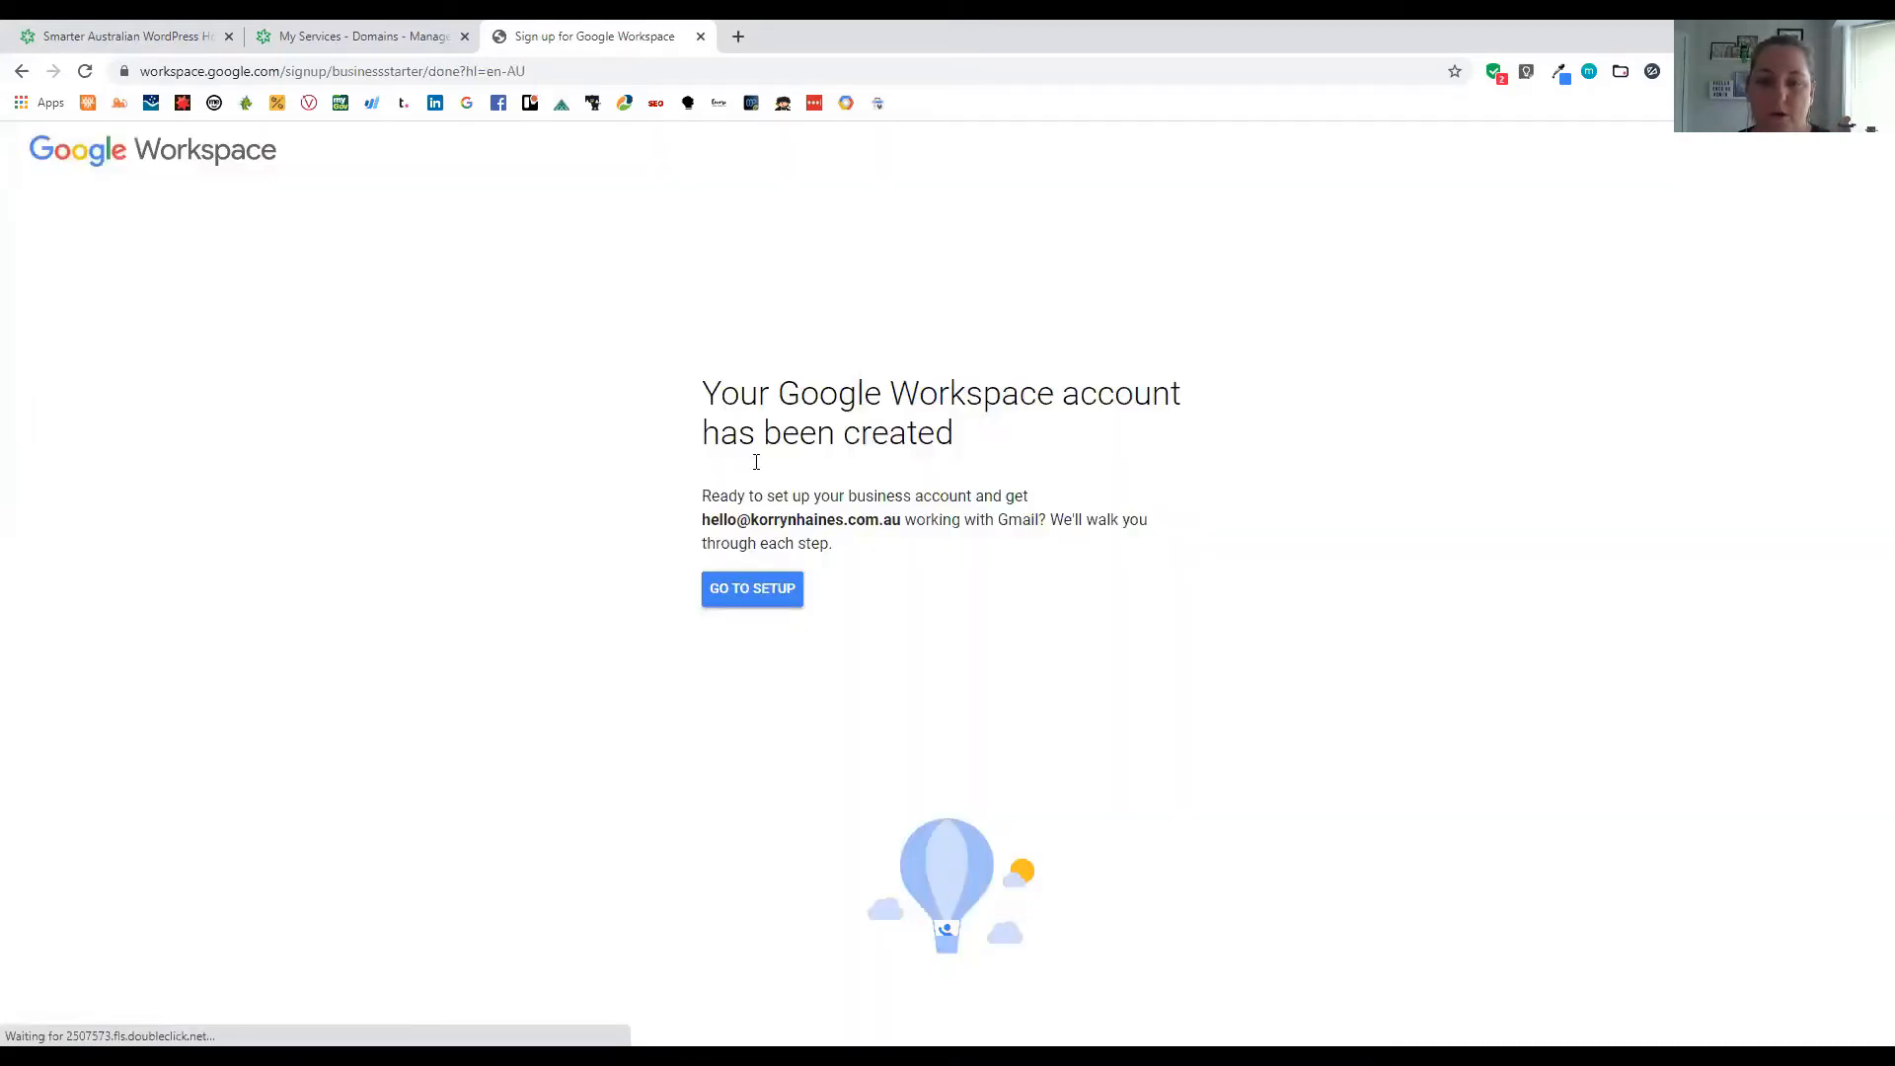
Sign in to the new administrator account with its email and password
click(763, 594)
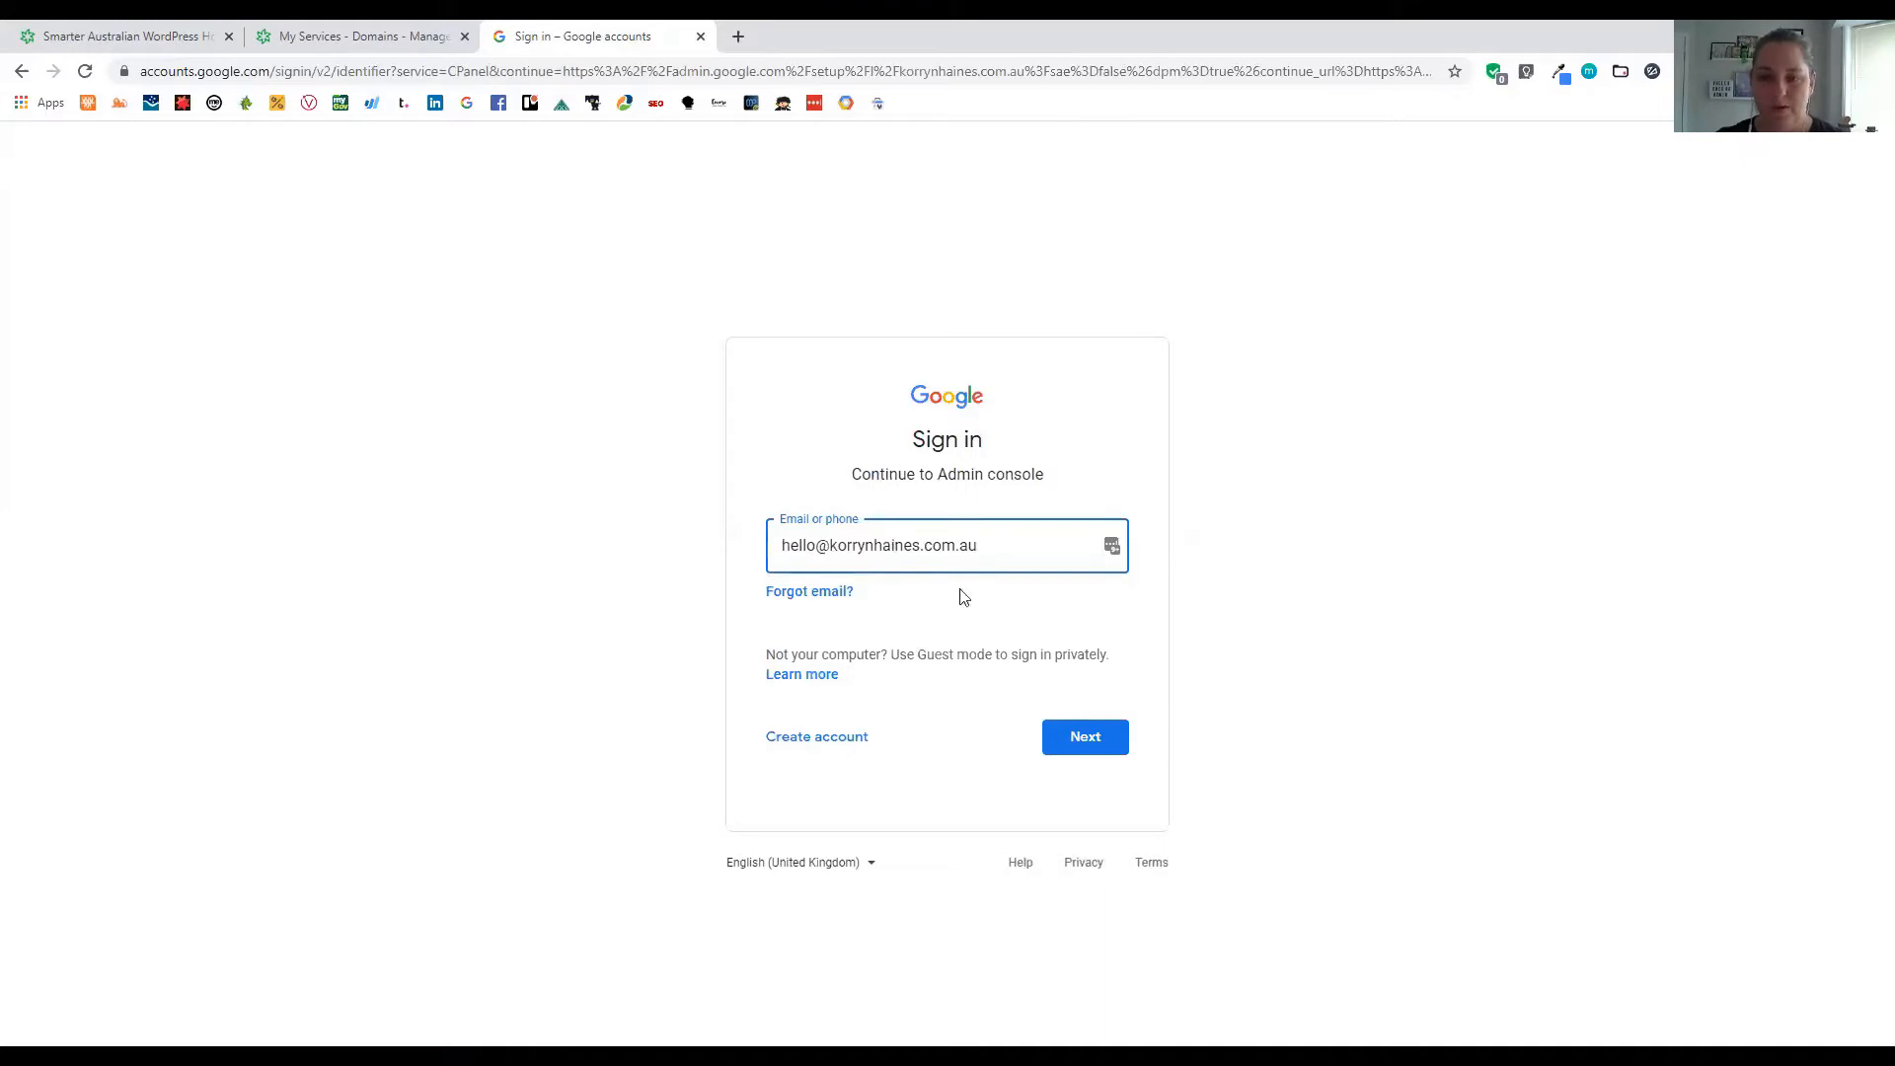
click(1074, 738)
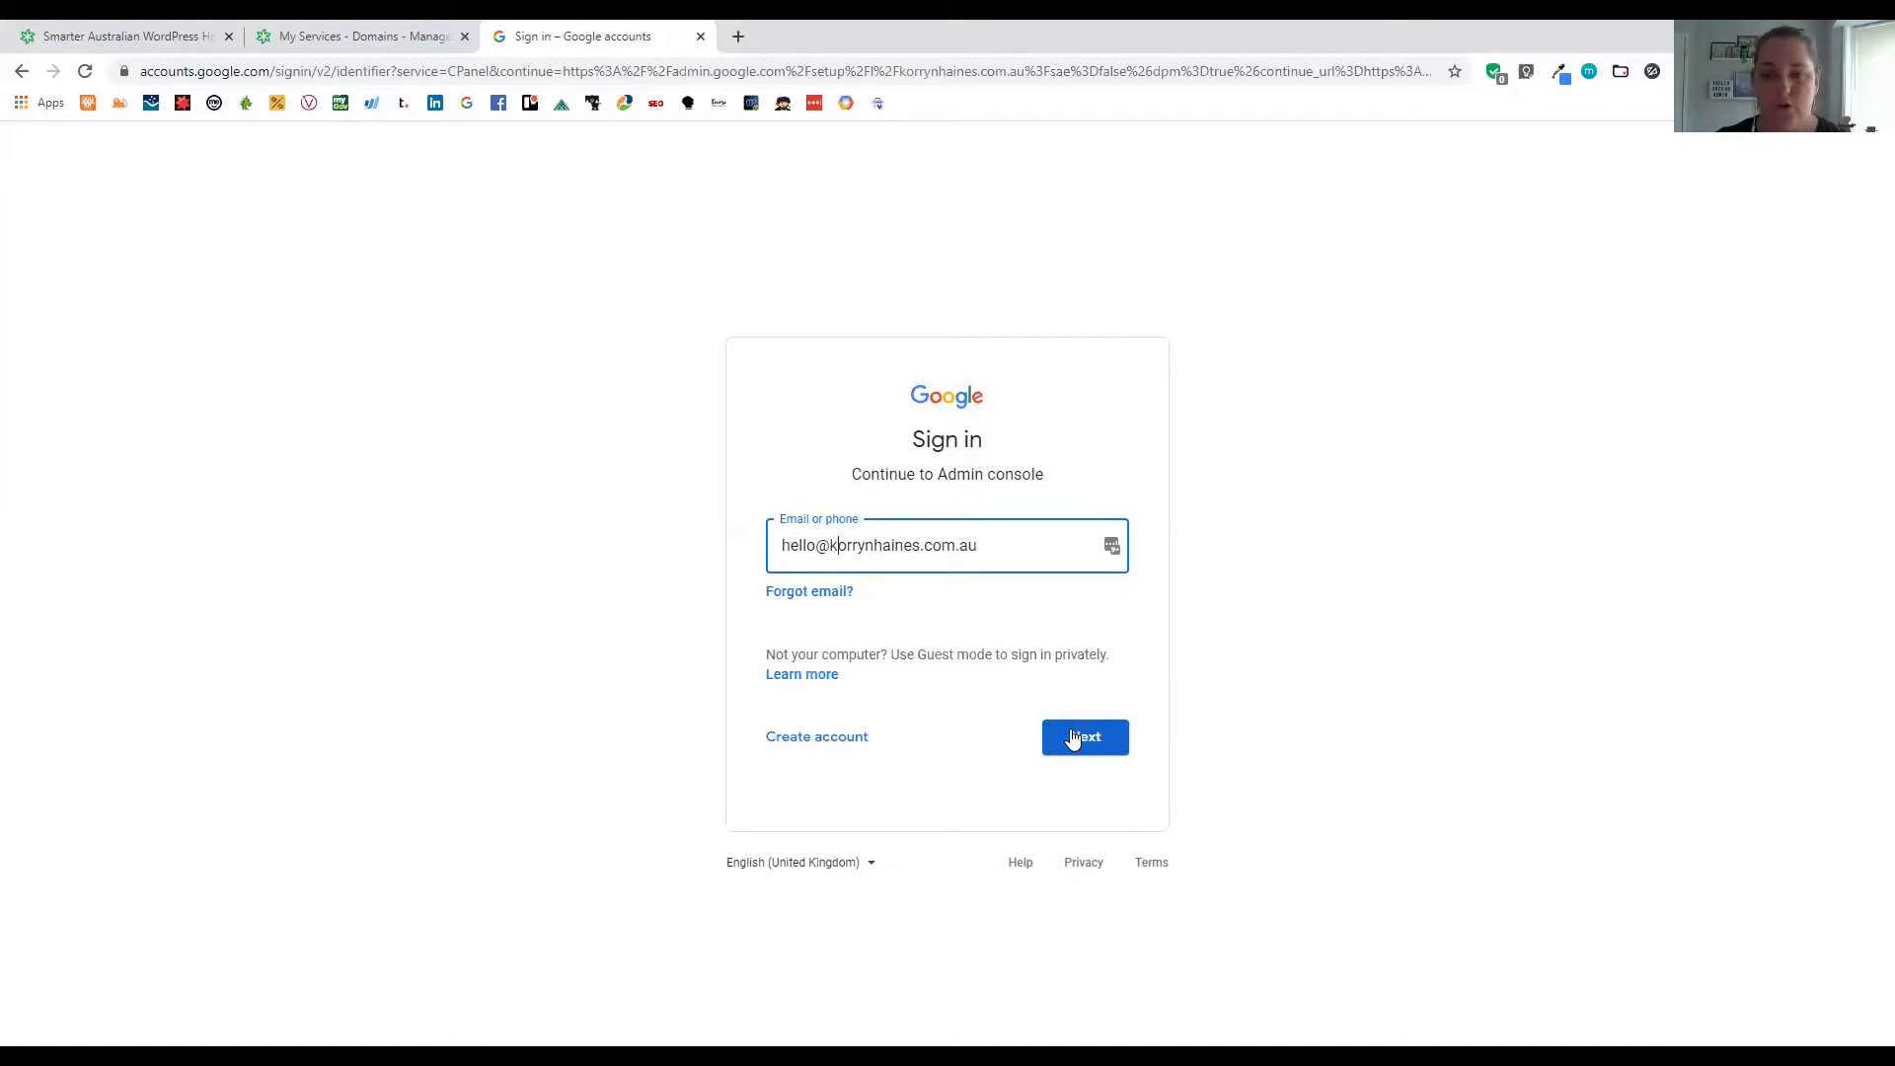
click(1074, 740)
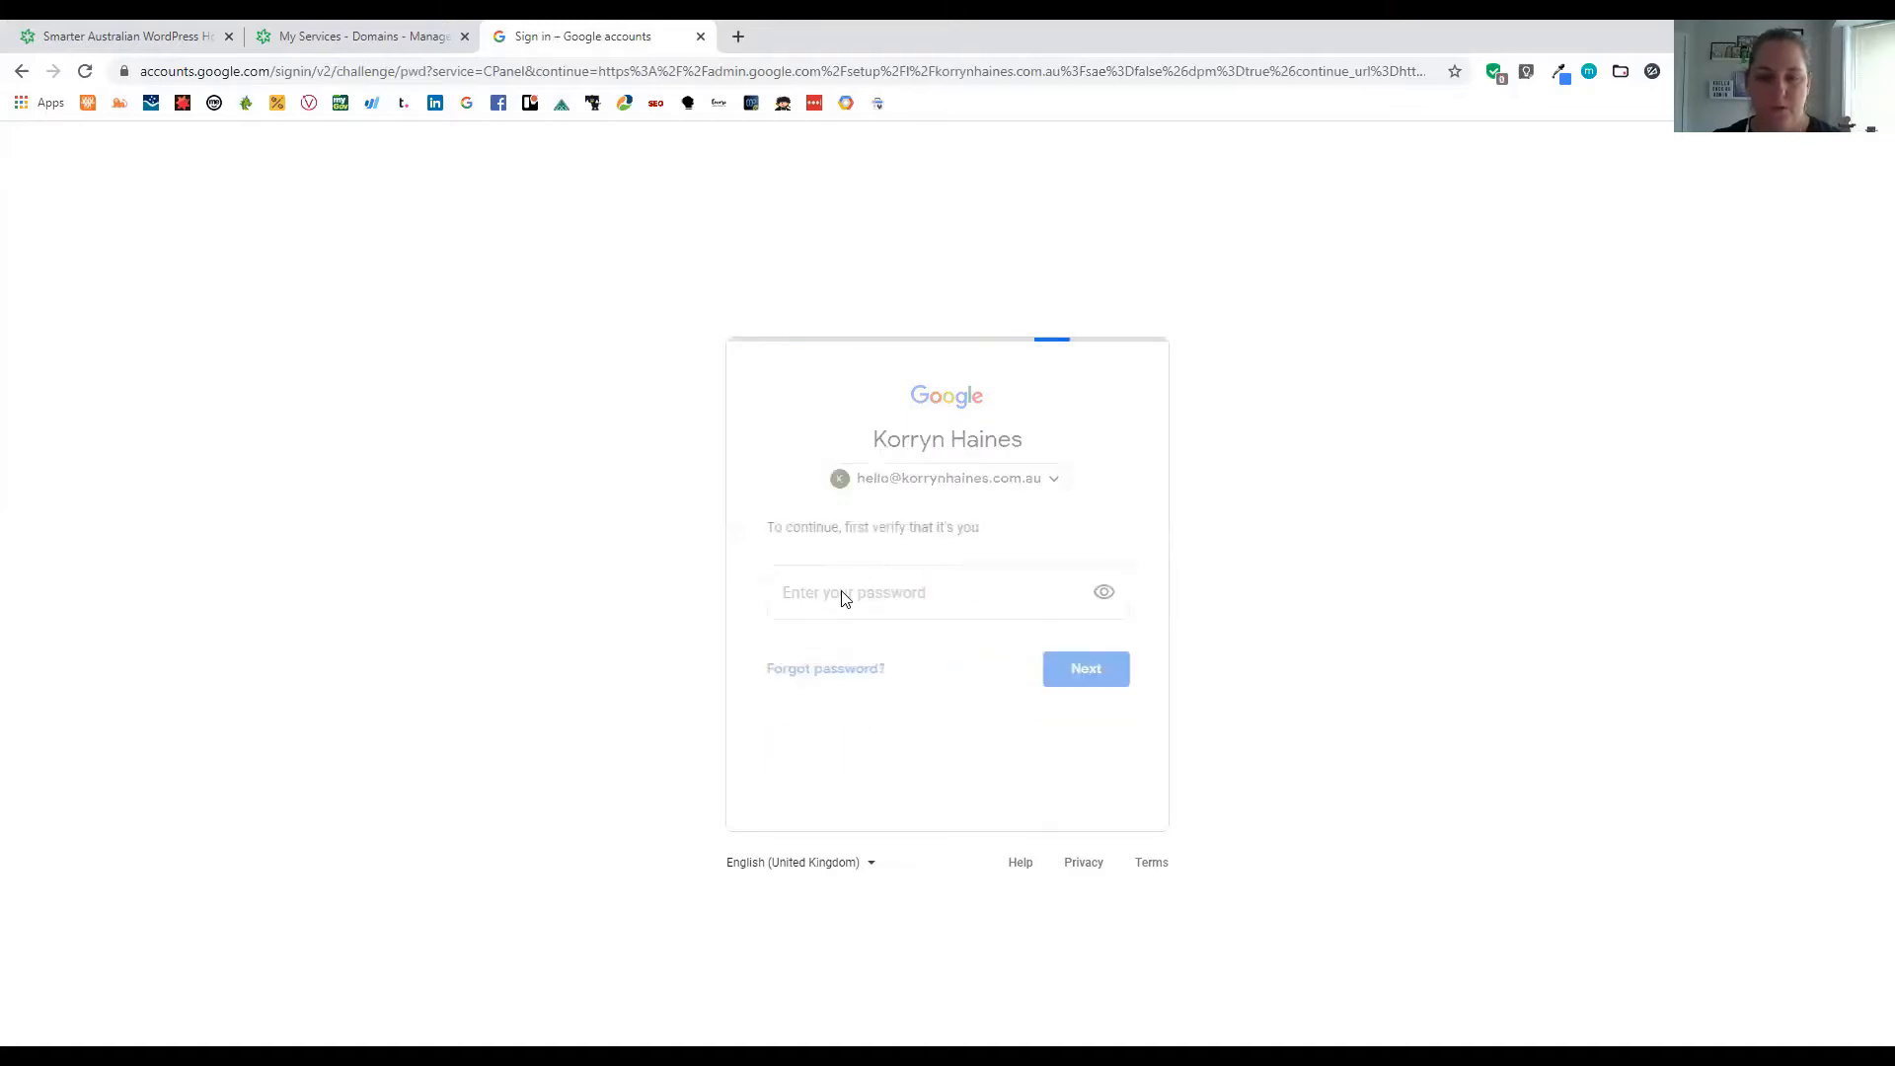
click(842, 592)
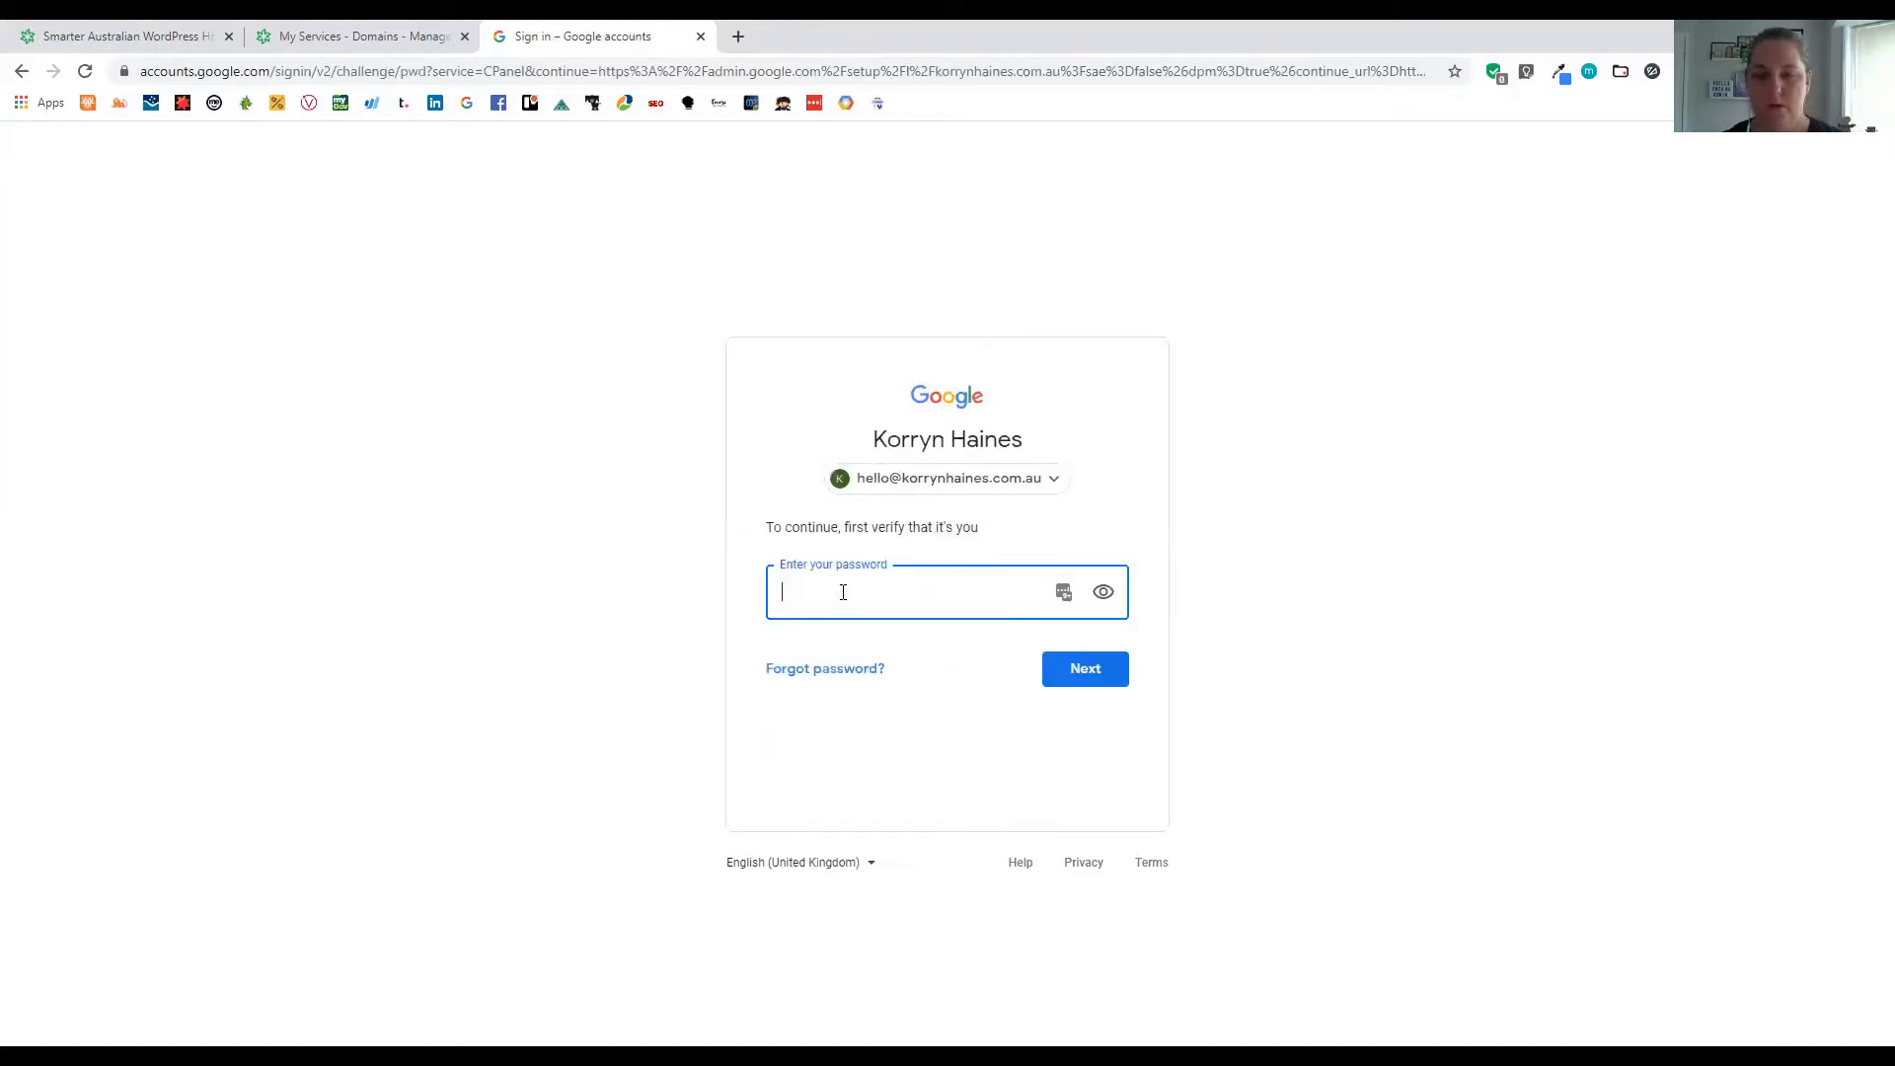
text(•••••••••••)
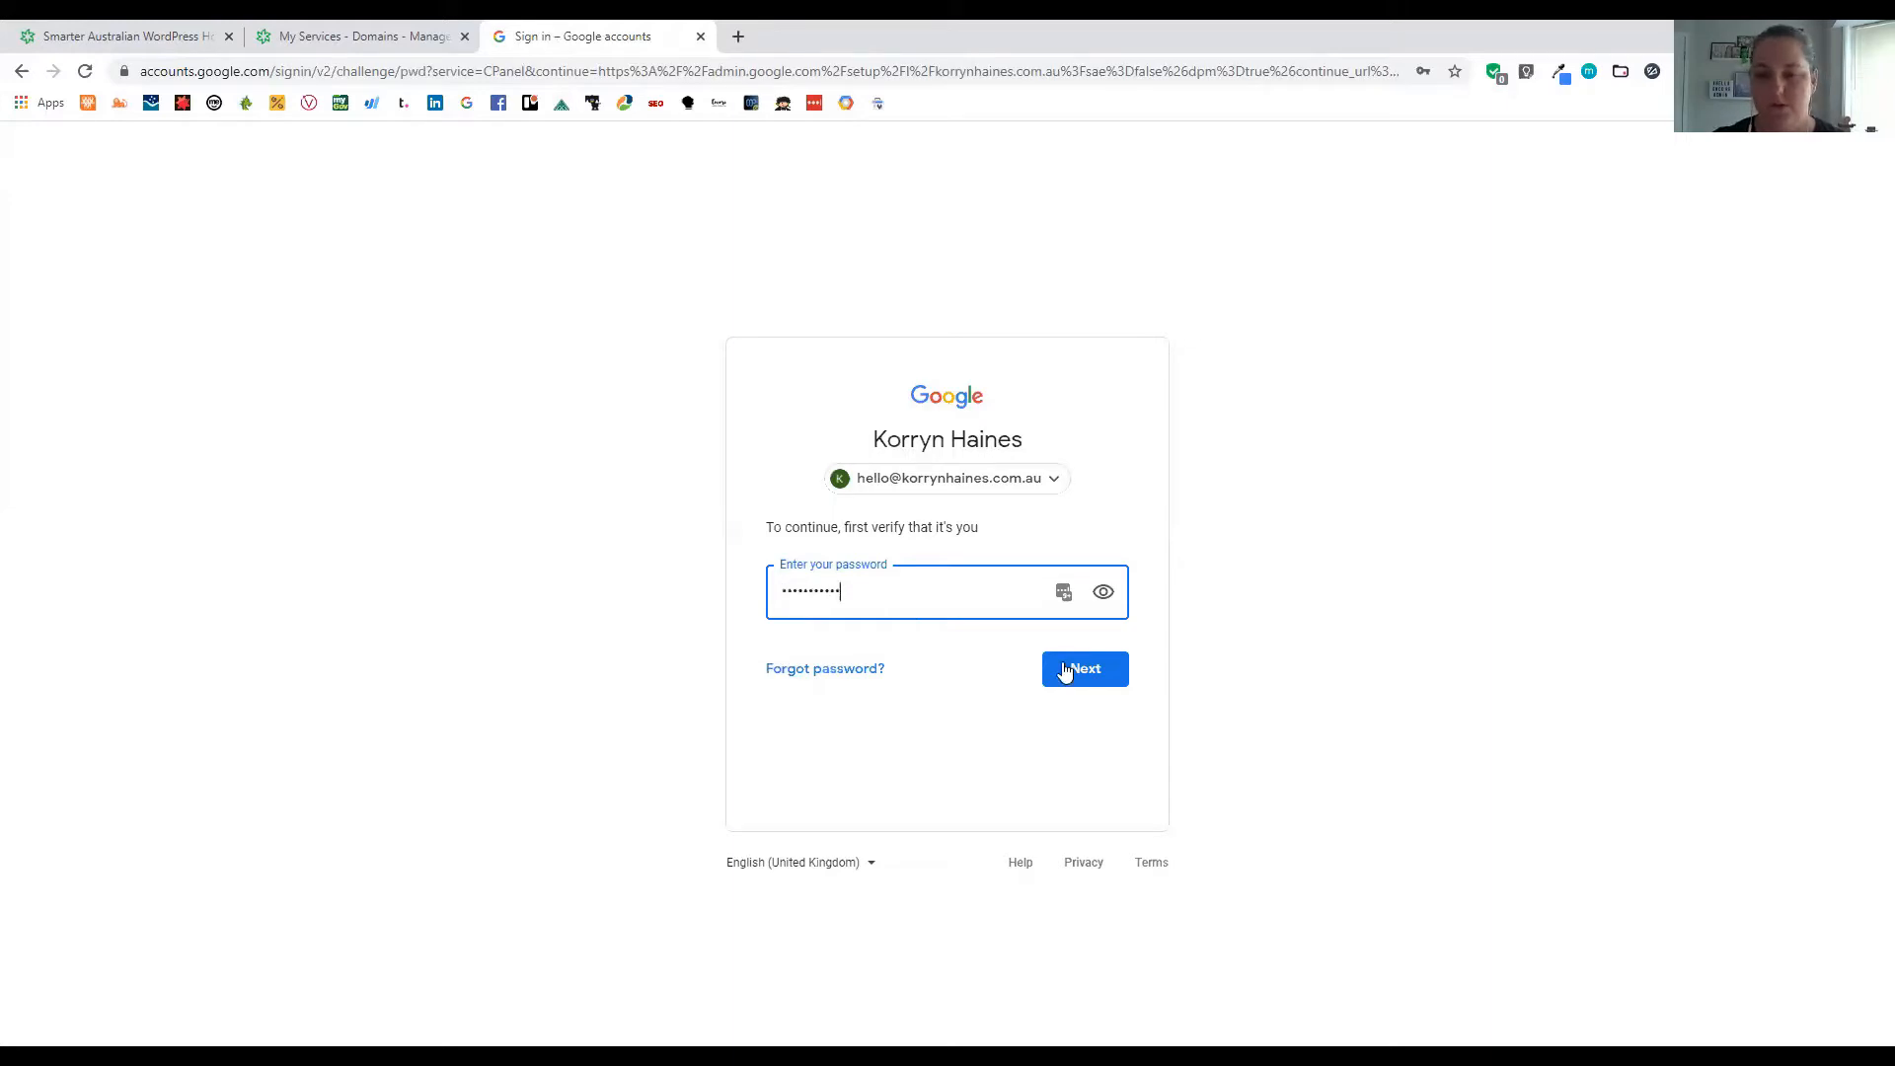
key(Return)
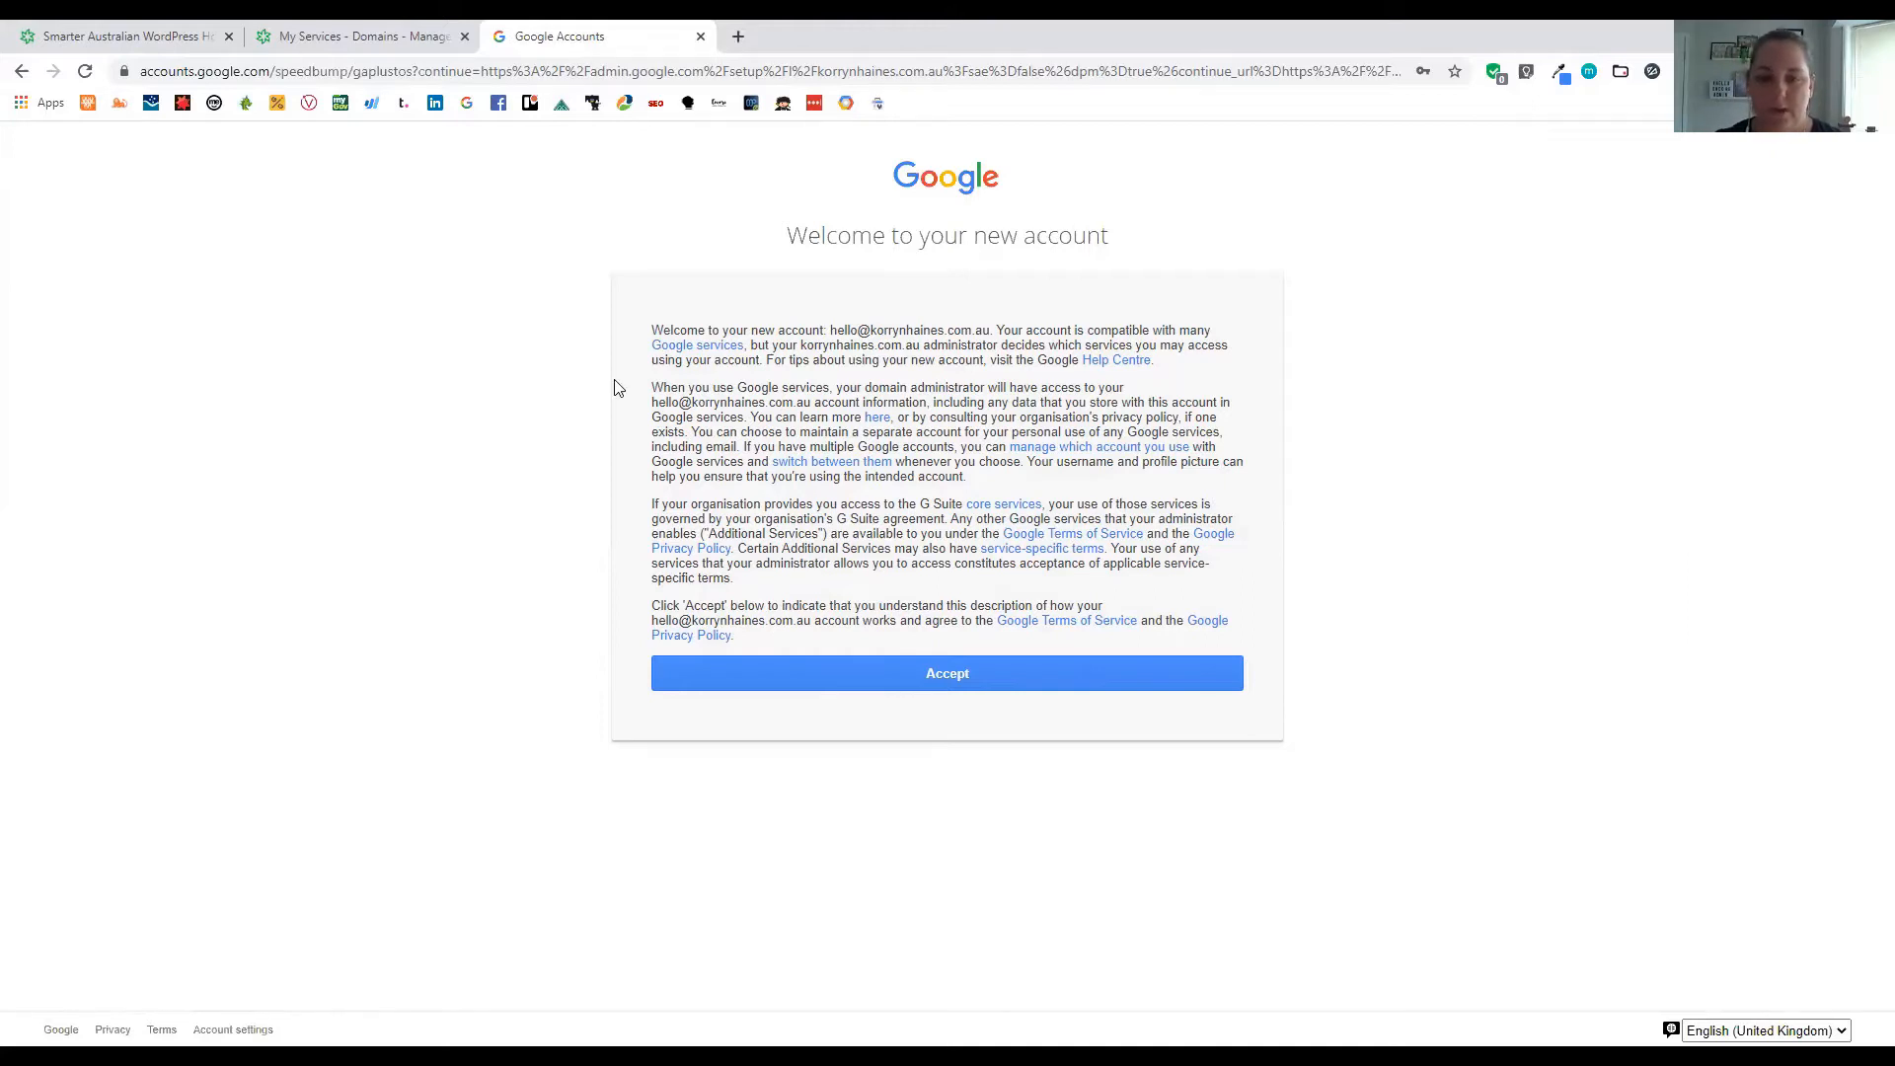
Accept the new-account terms and dismiss the Admin console welcome dialog
click(942, 678)
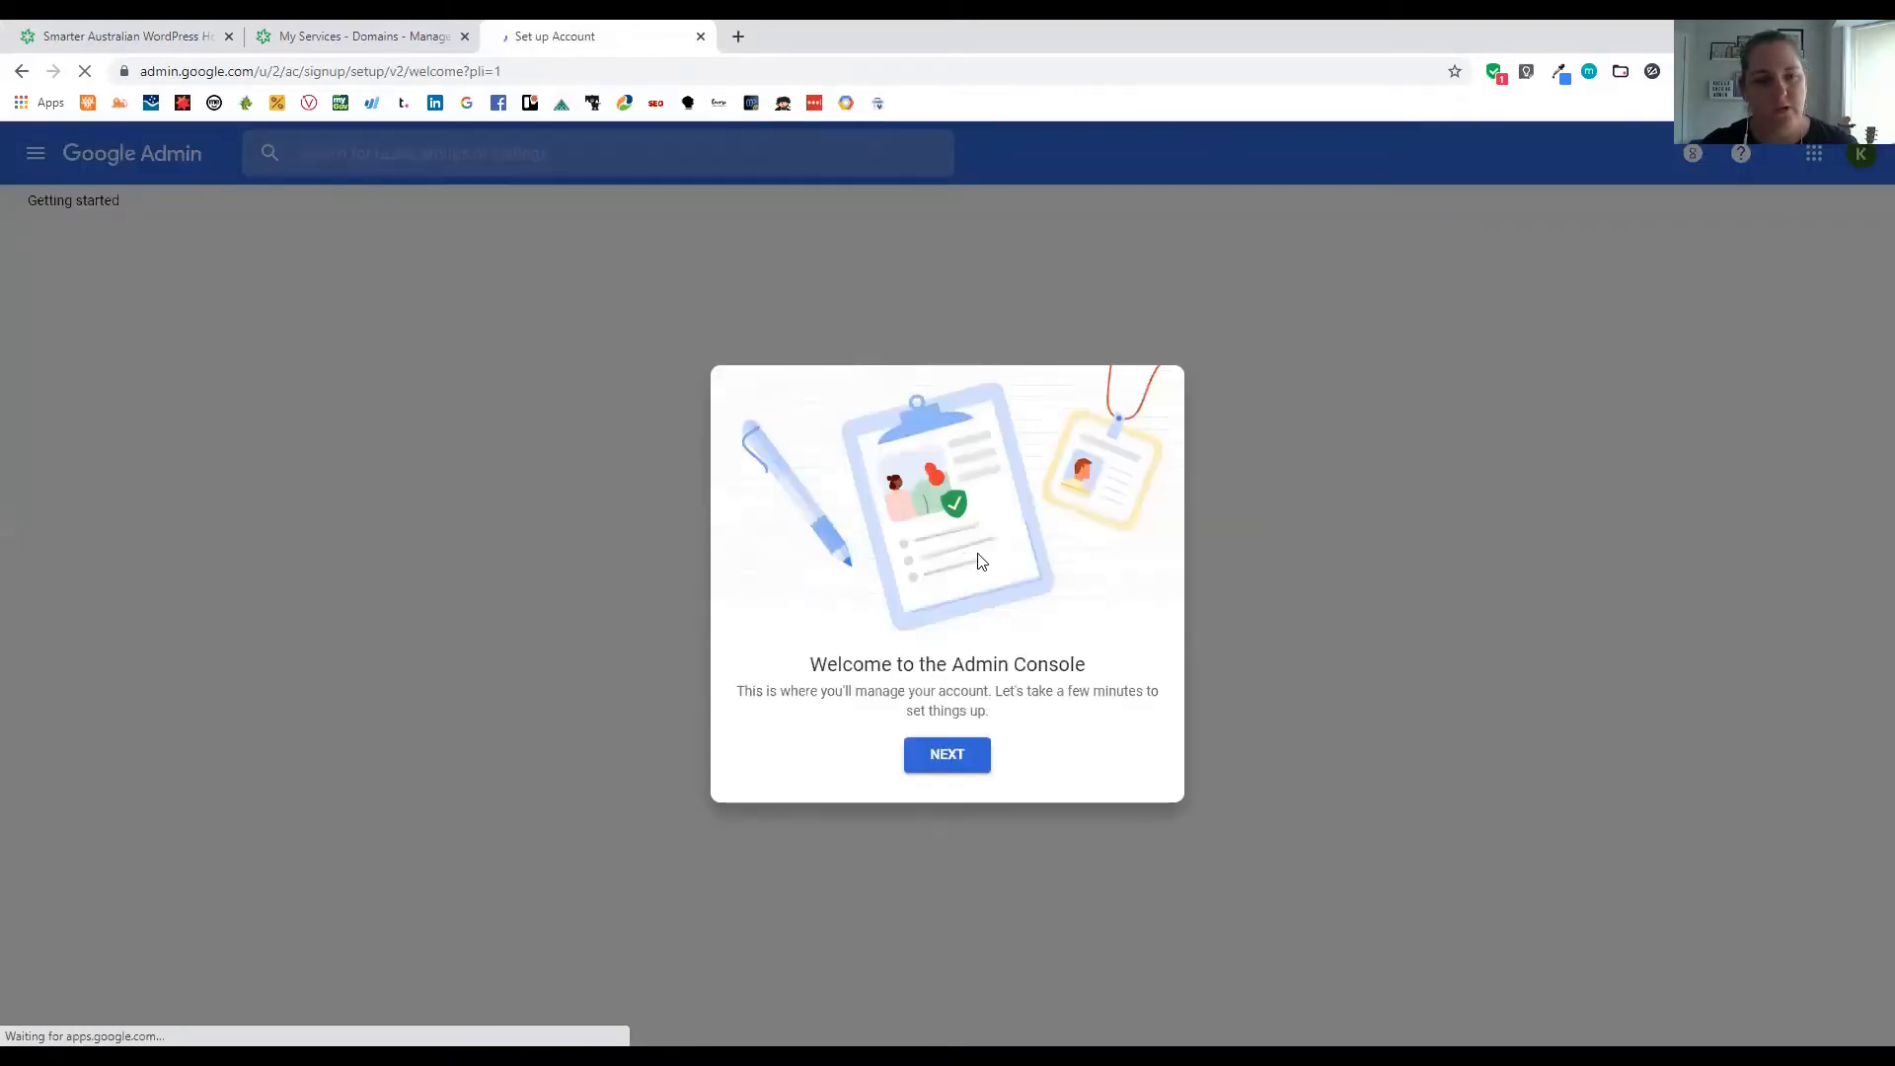
click(955, 756)
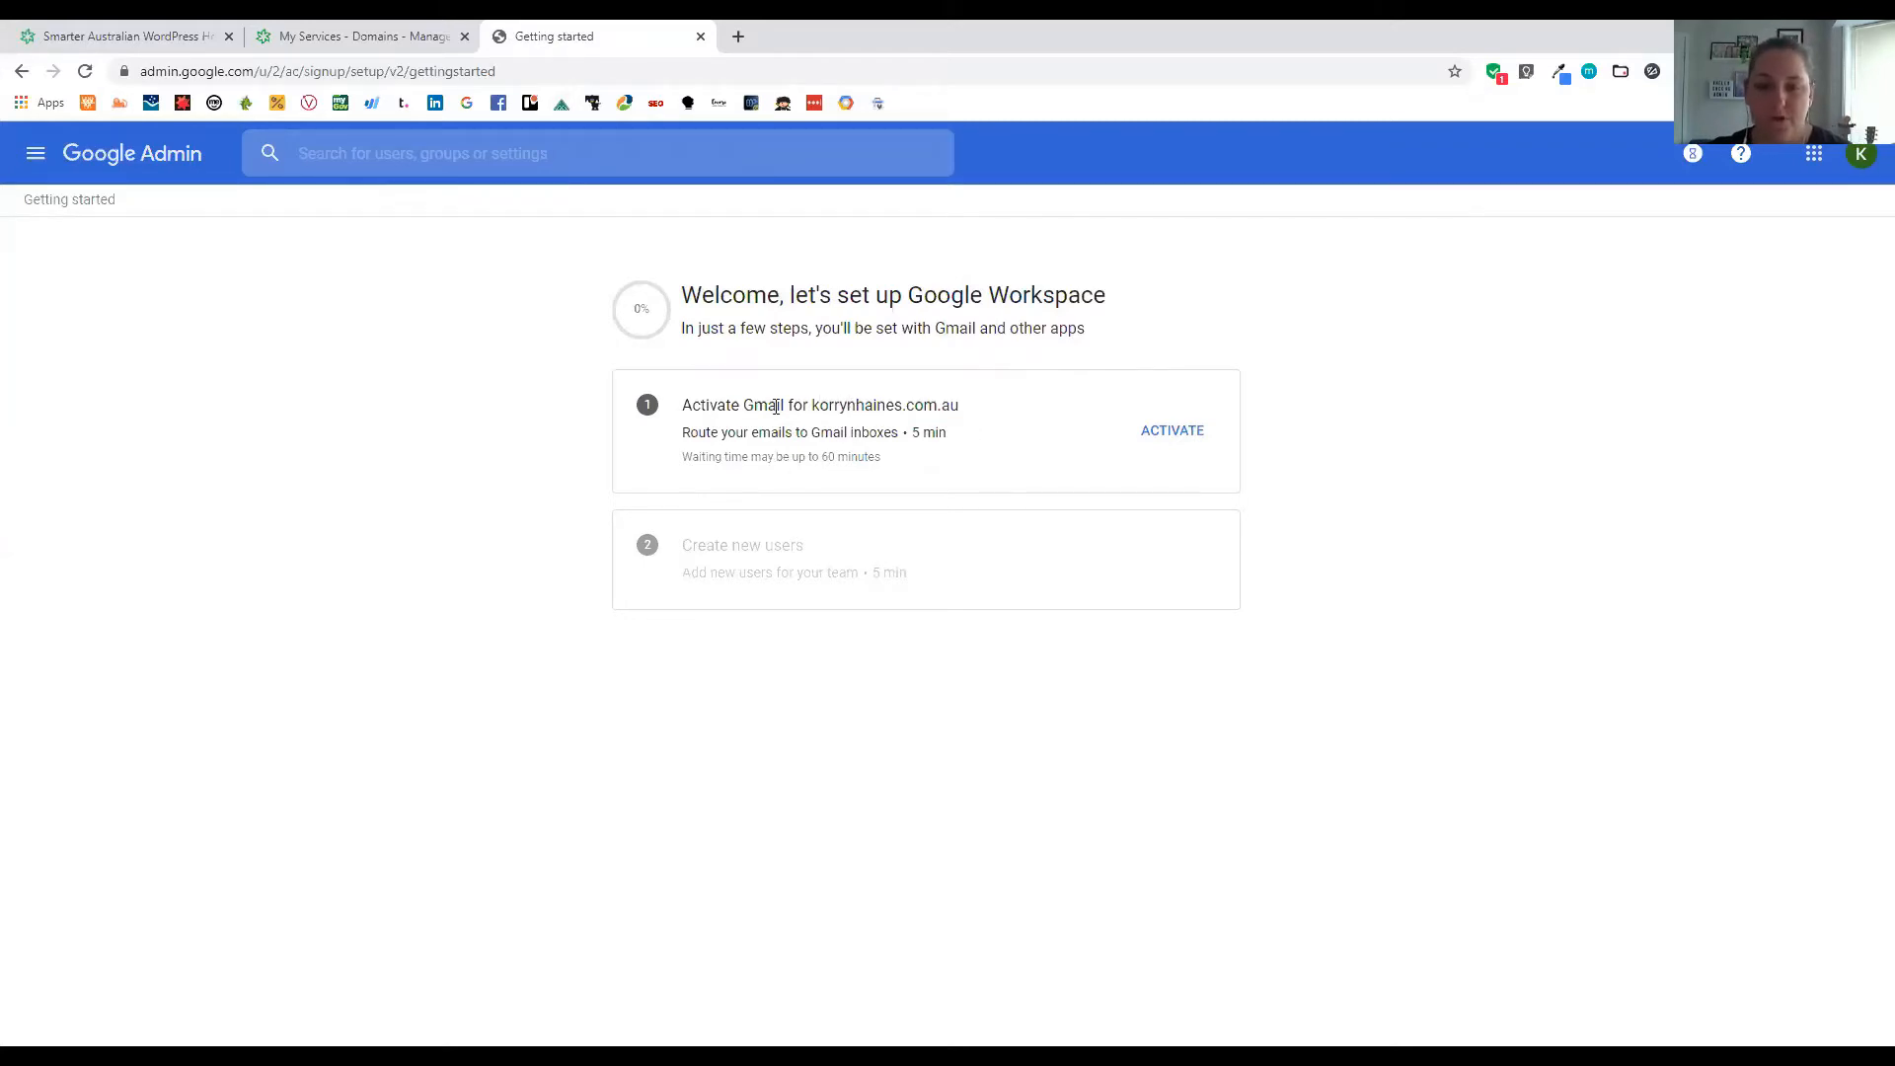
Start Gmail activation from the Activate Gmail entry on the Getting started page
click(1172, 432)
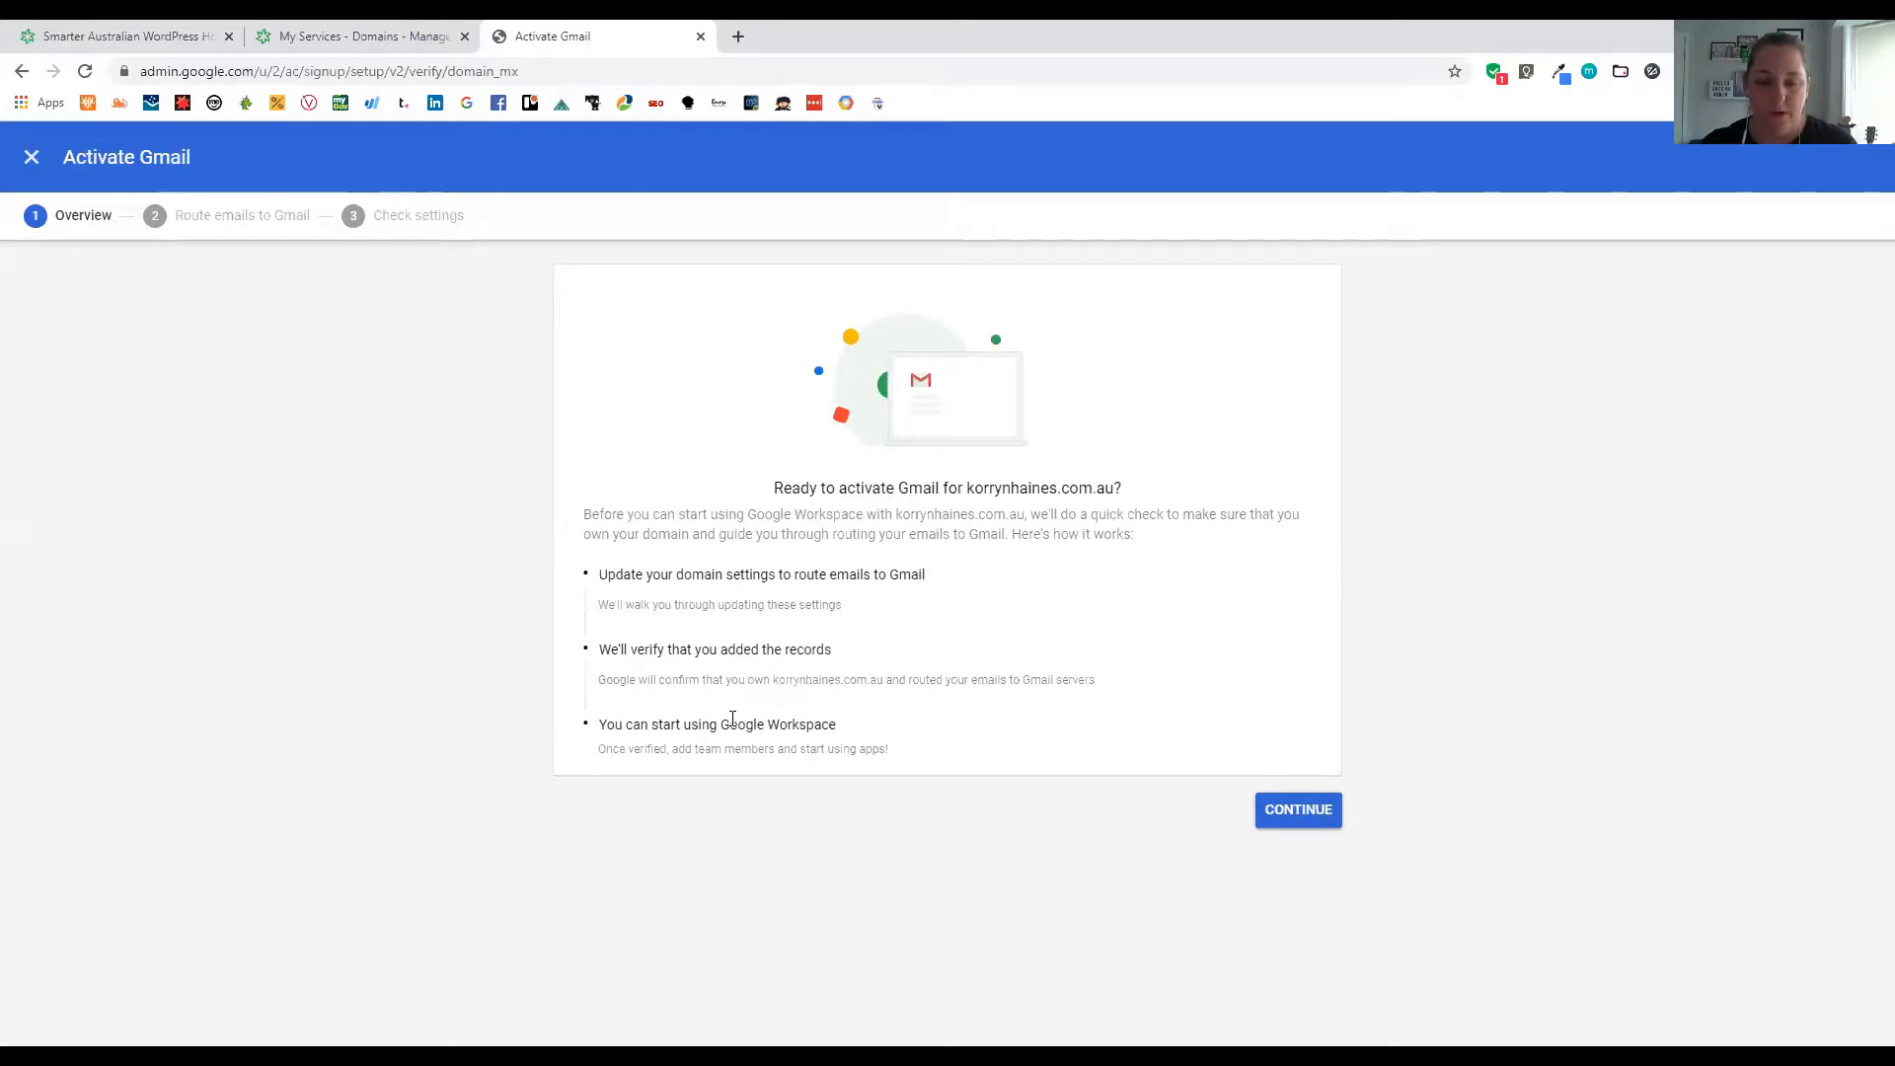
click(357, 36)
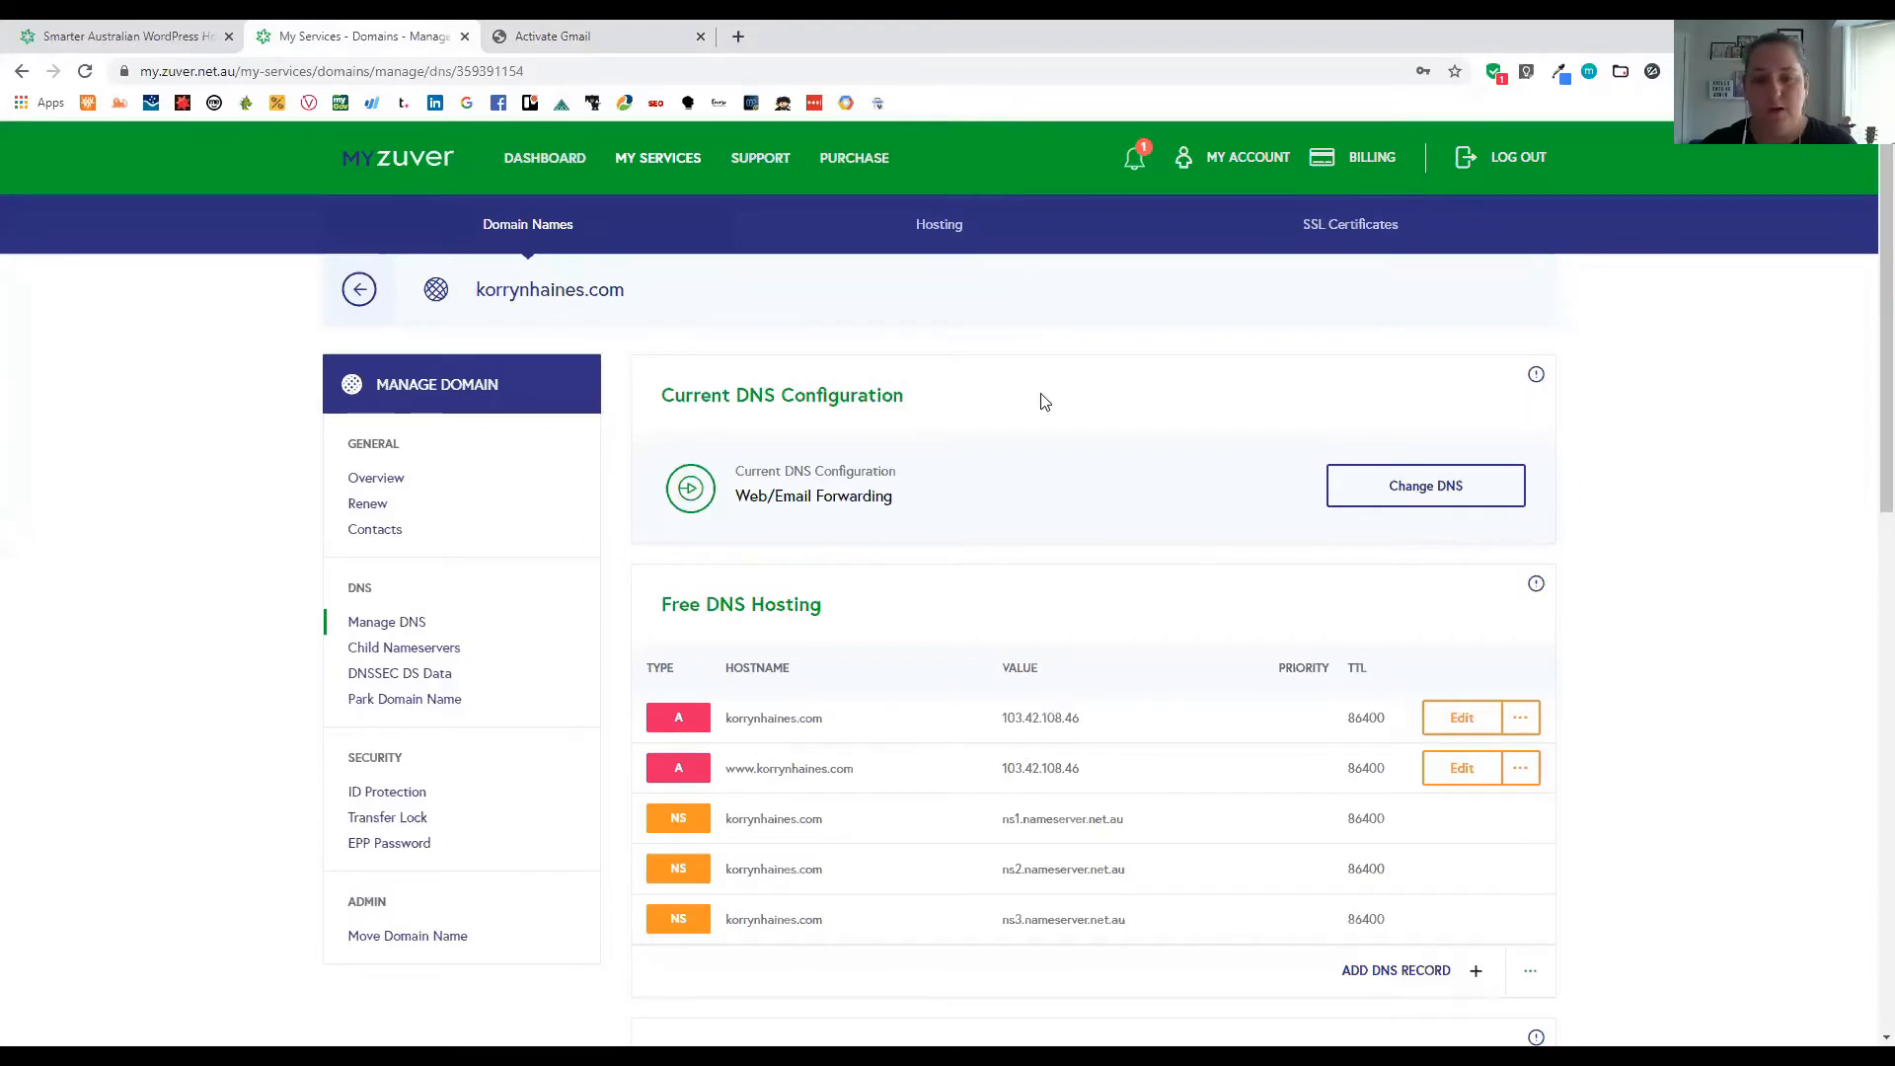
scroll(1050, 705, down, 2)
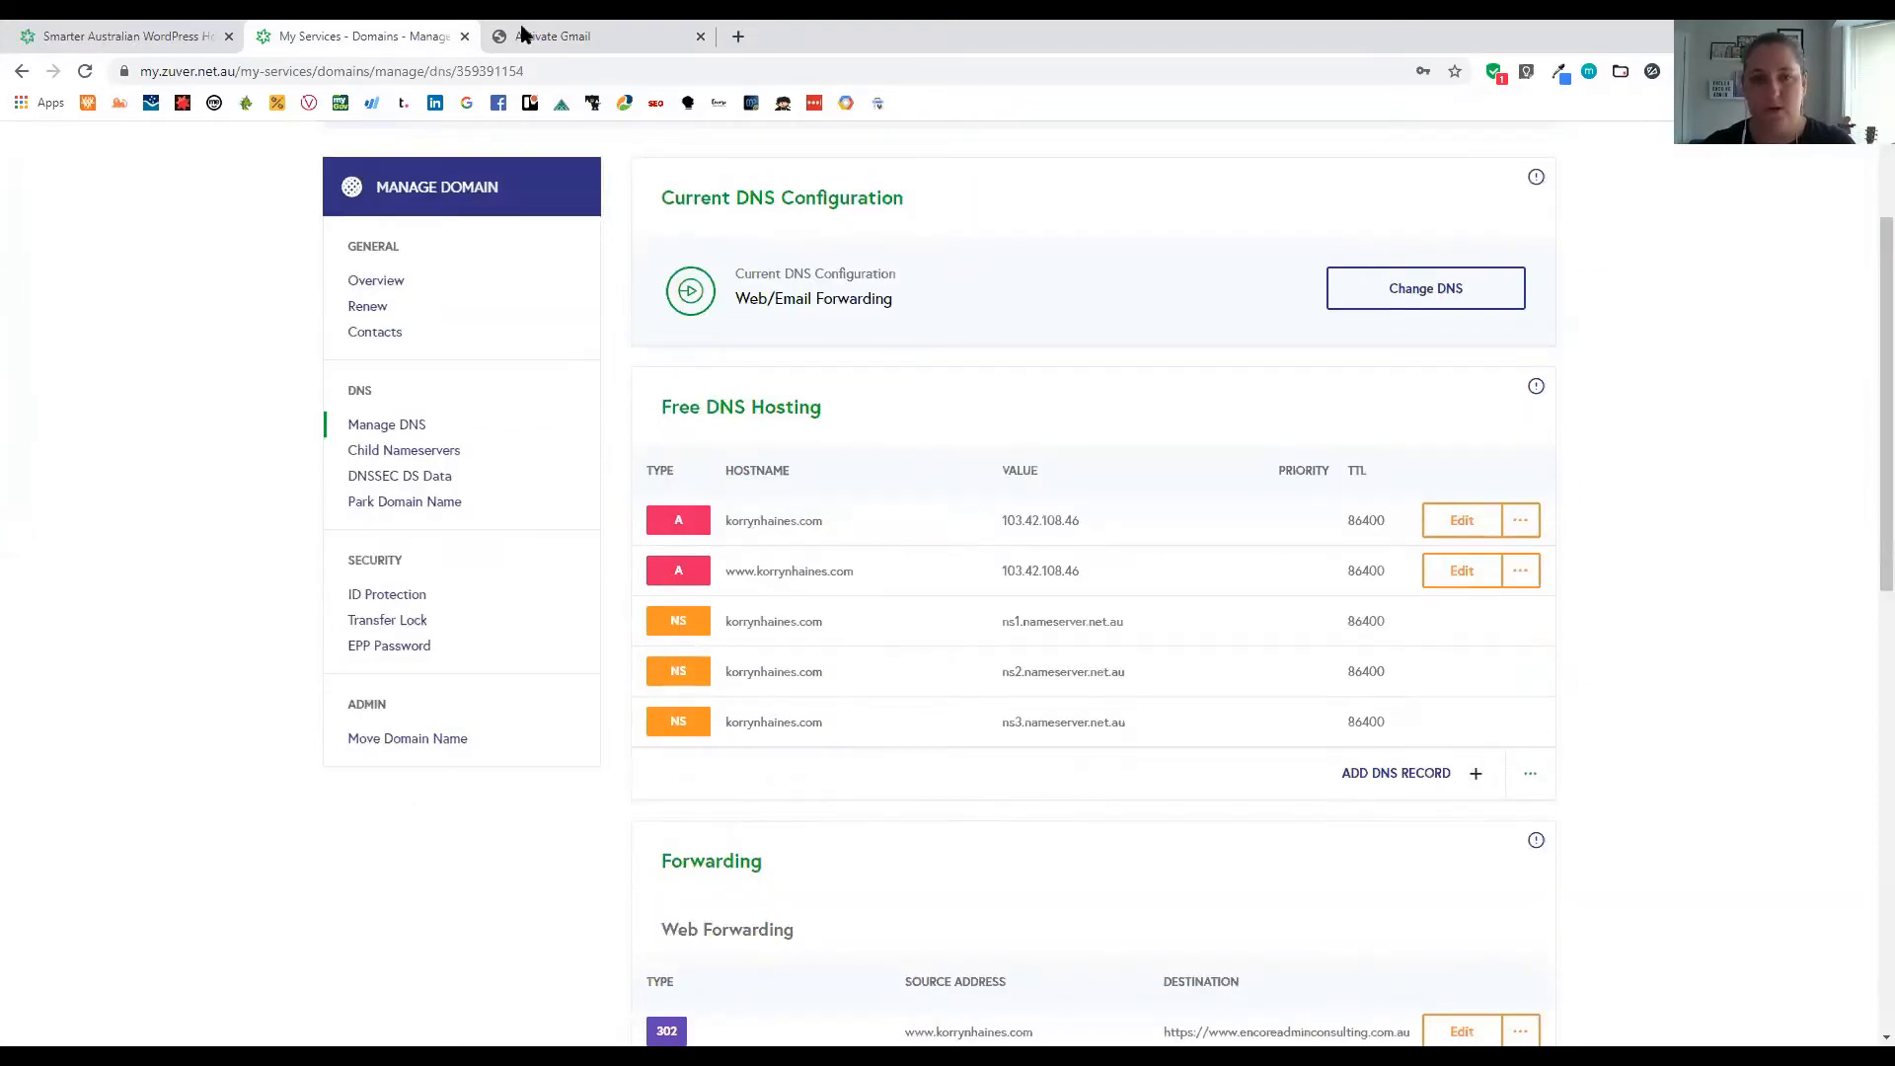
click(552, 36)
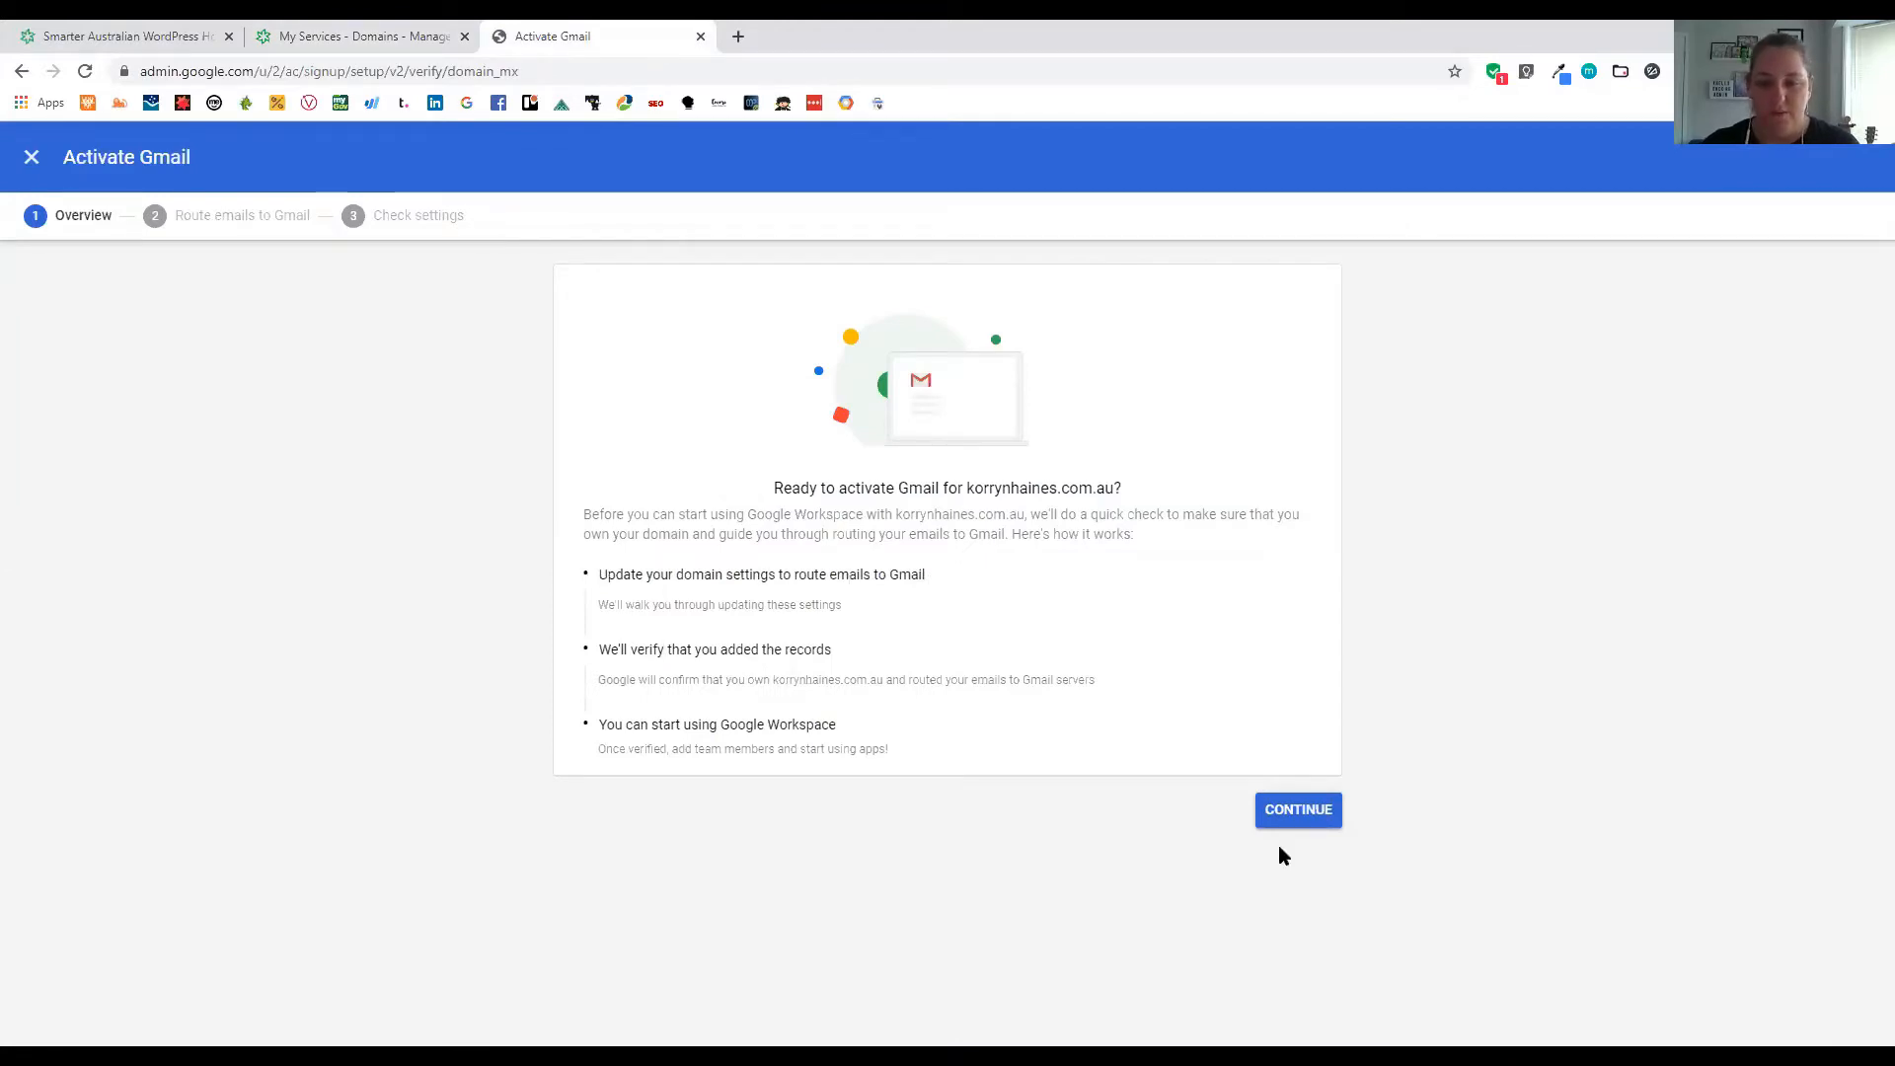
Continue to the Route emails to Gmail step and open the Learn more help on finding the domain host
click(1301, 816)
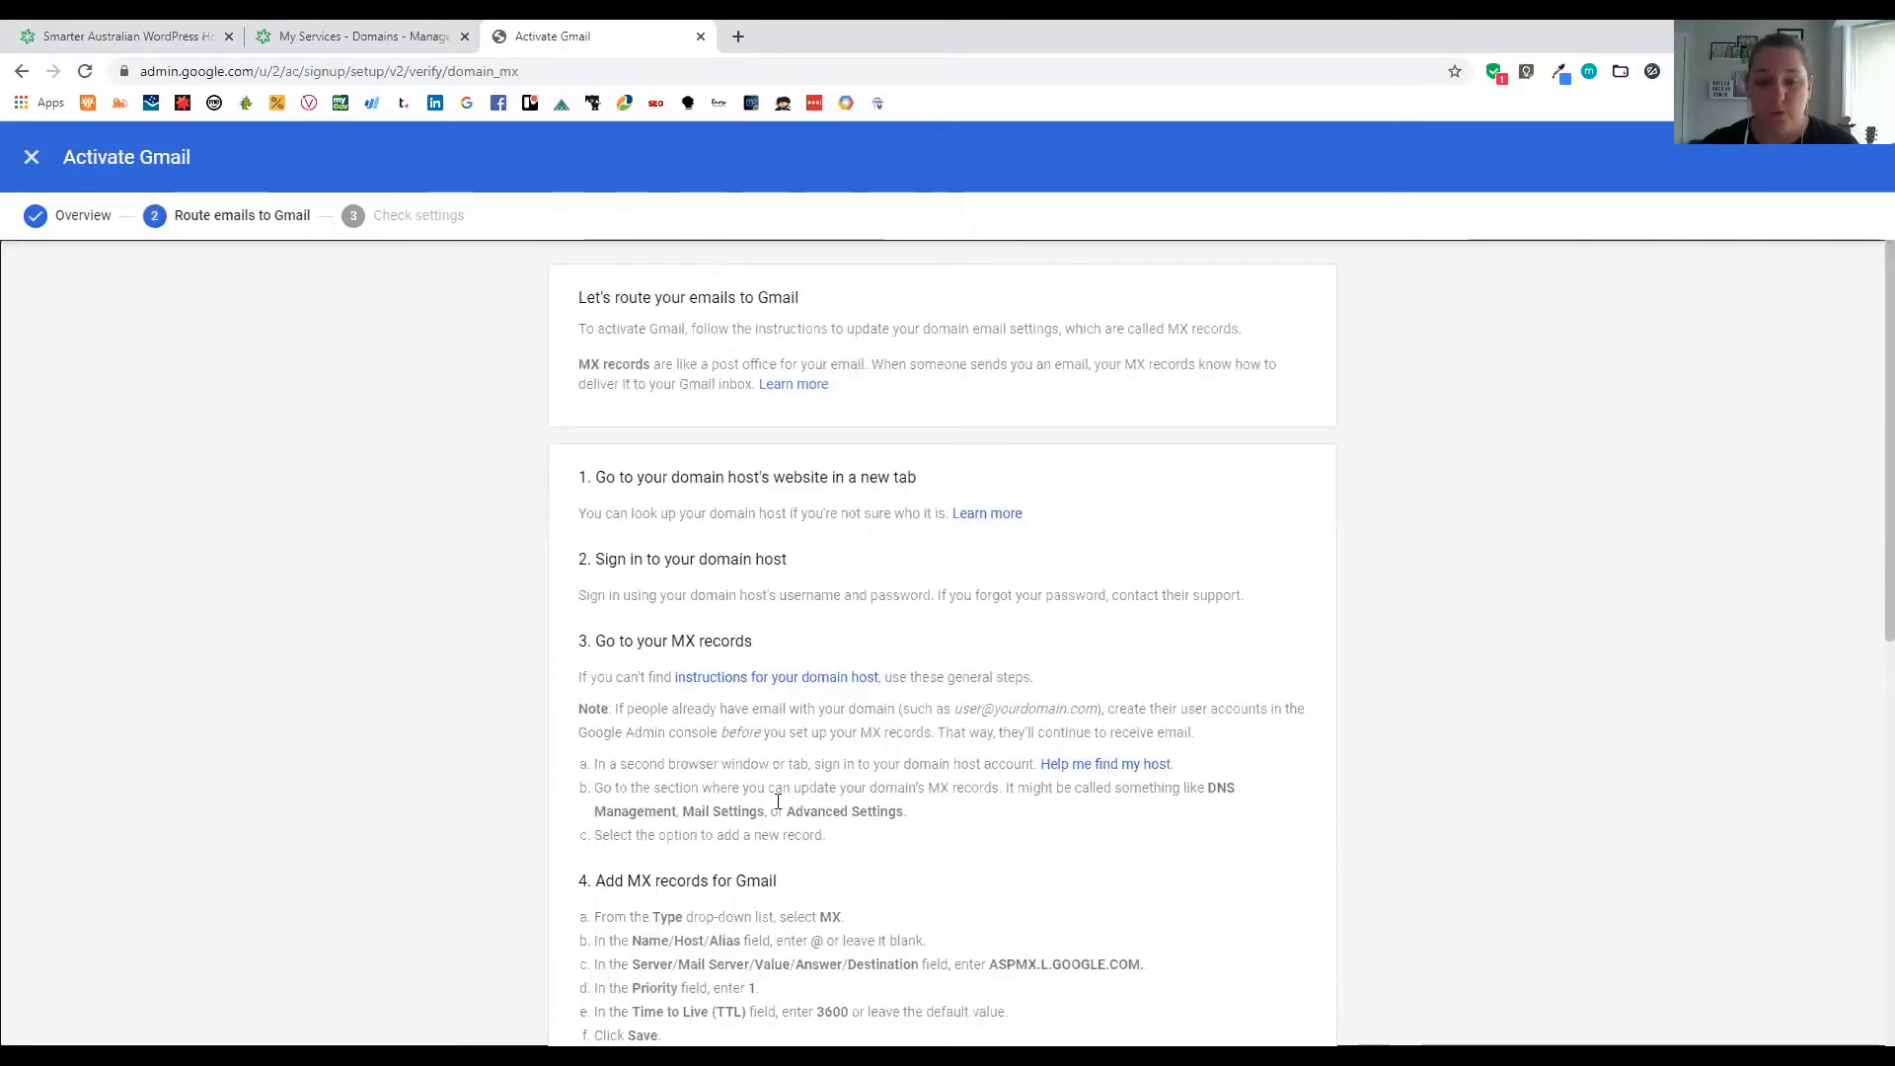
scroll(780, 805, down, 1)
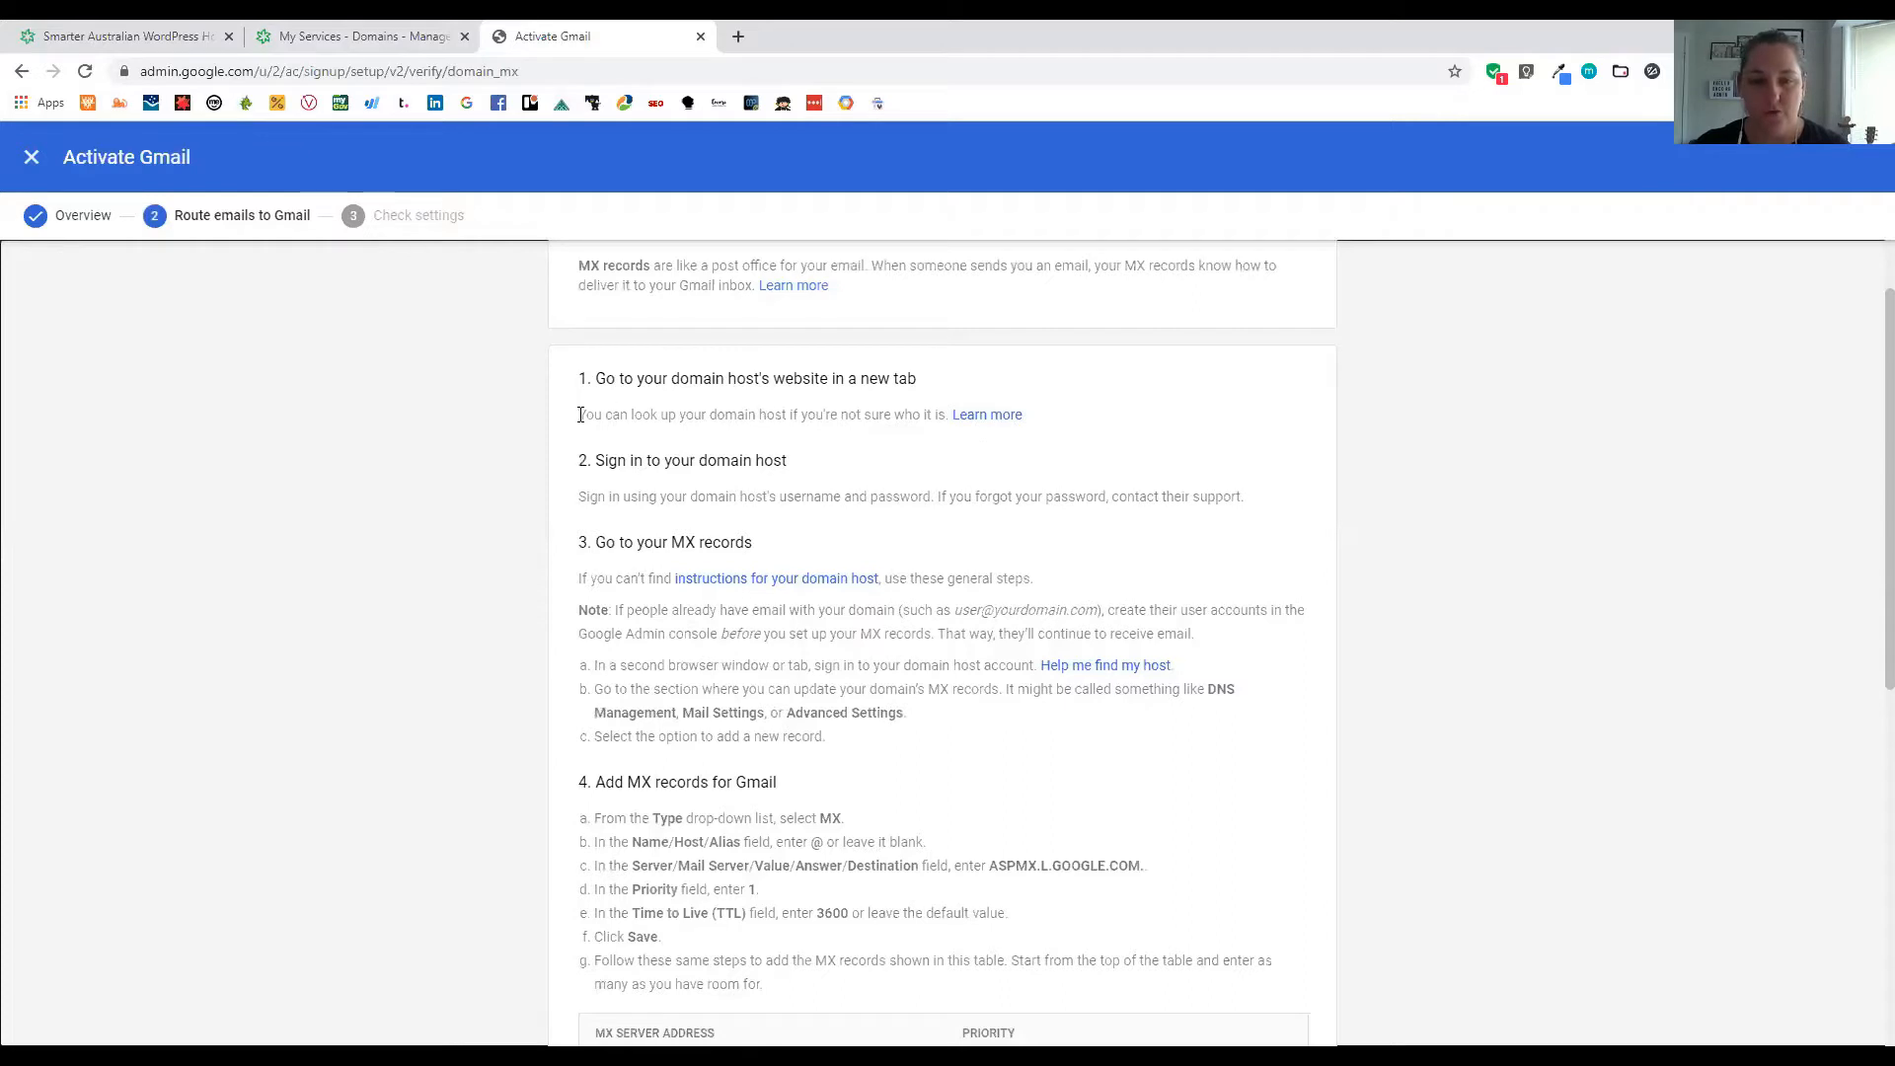
drag(1004, 425, 1054, 425)
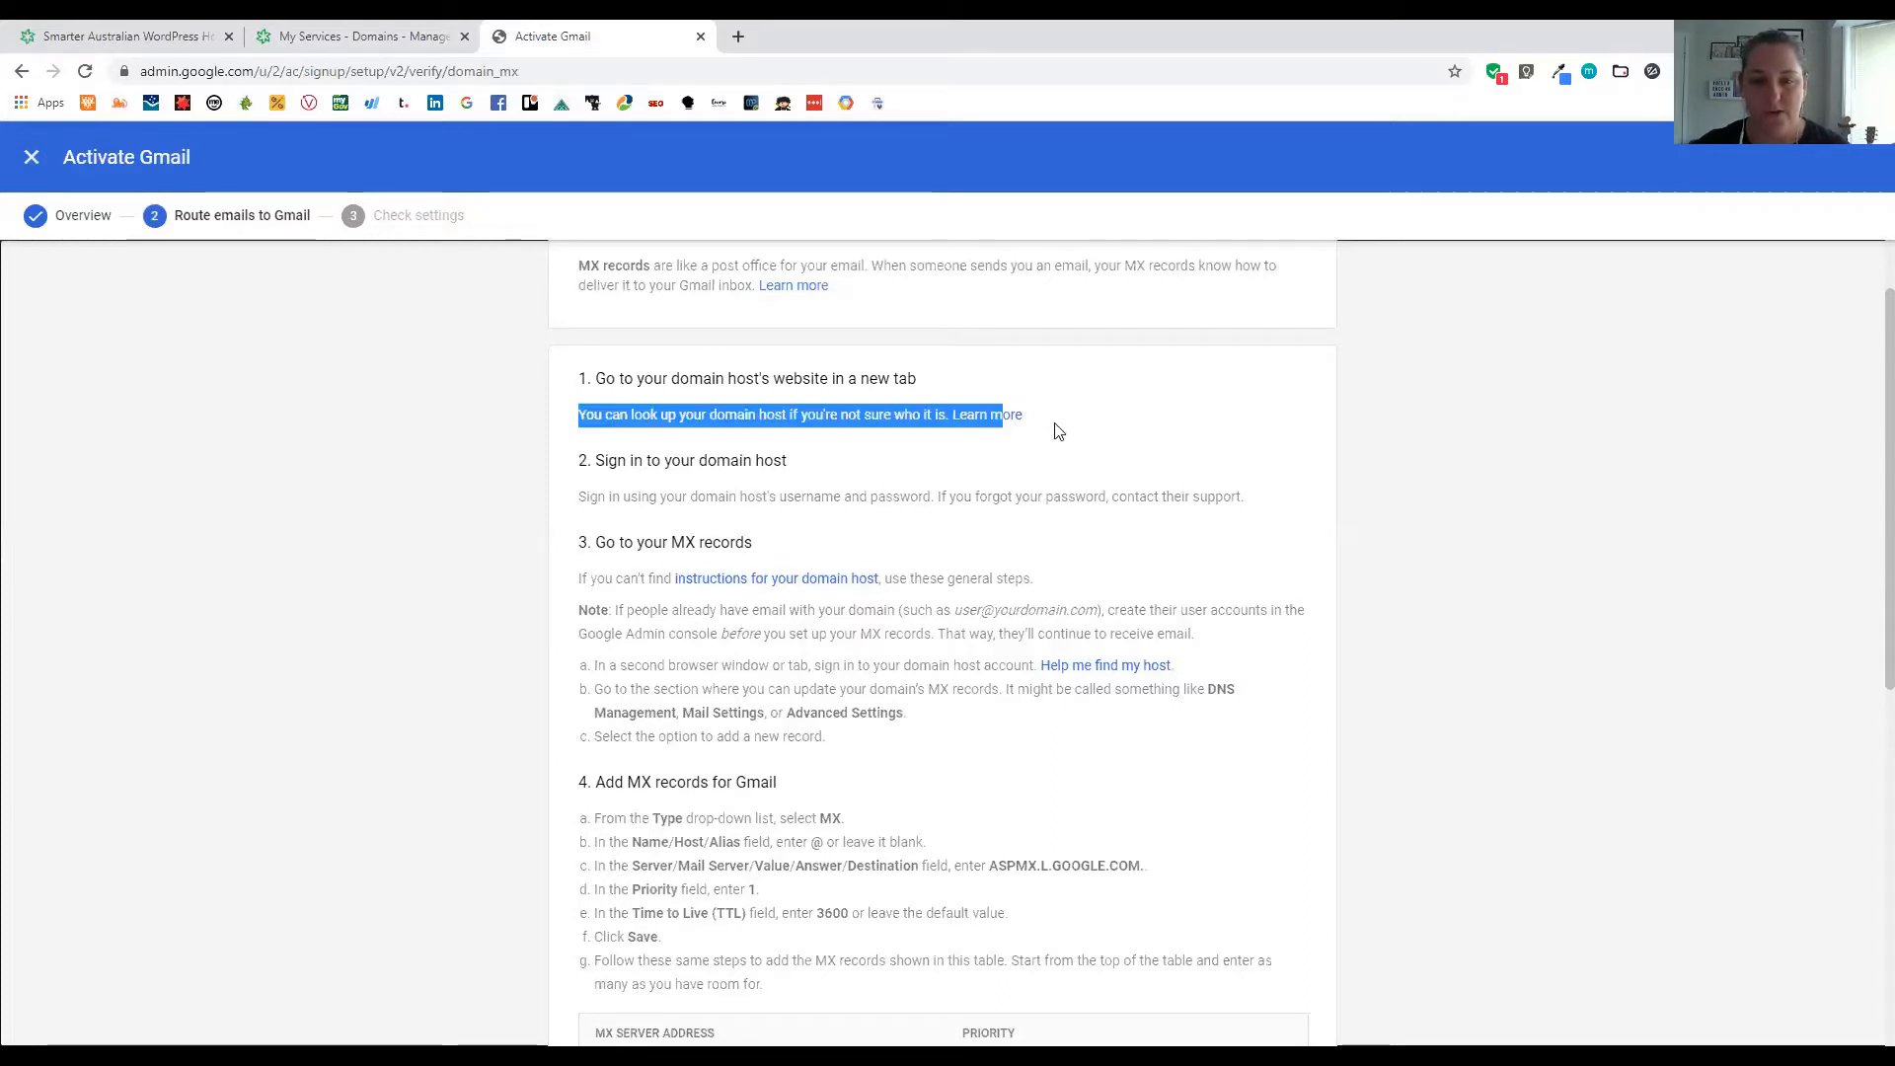
click(1005, 411)
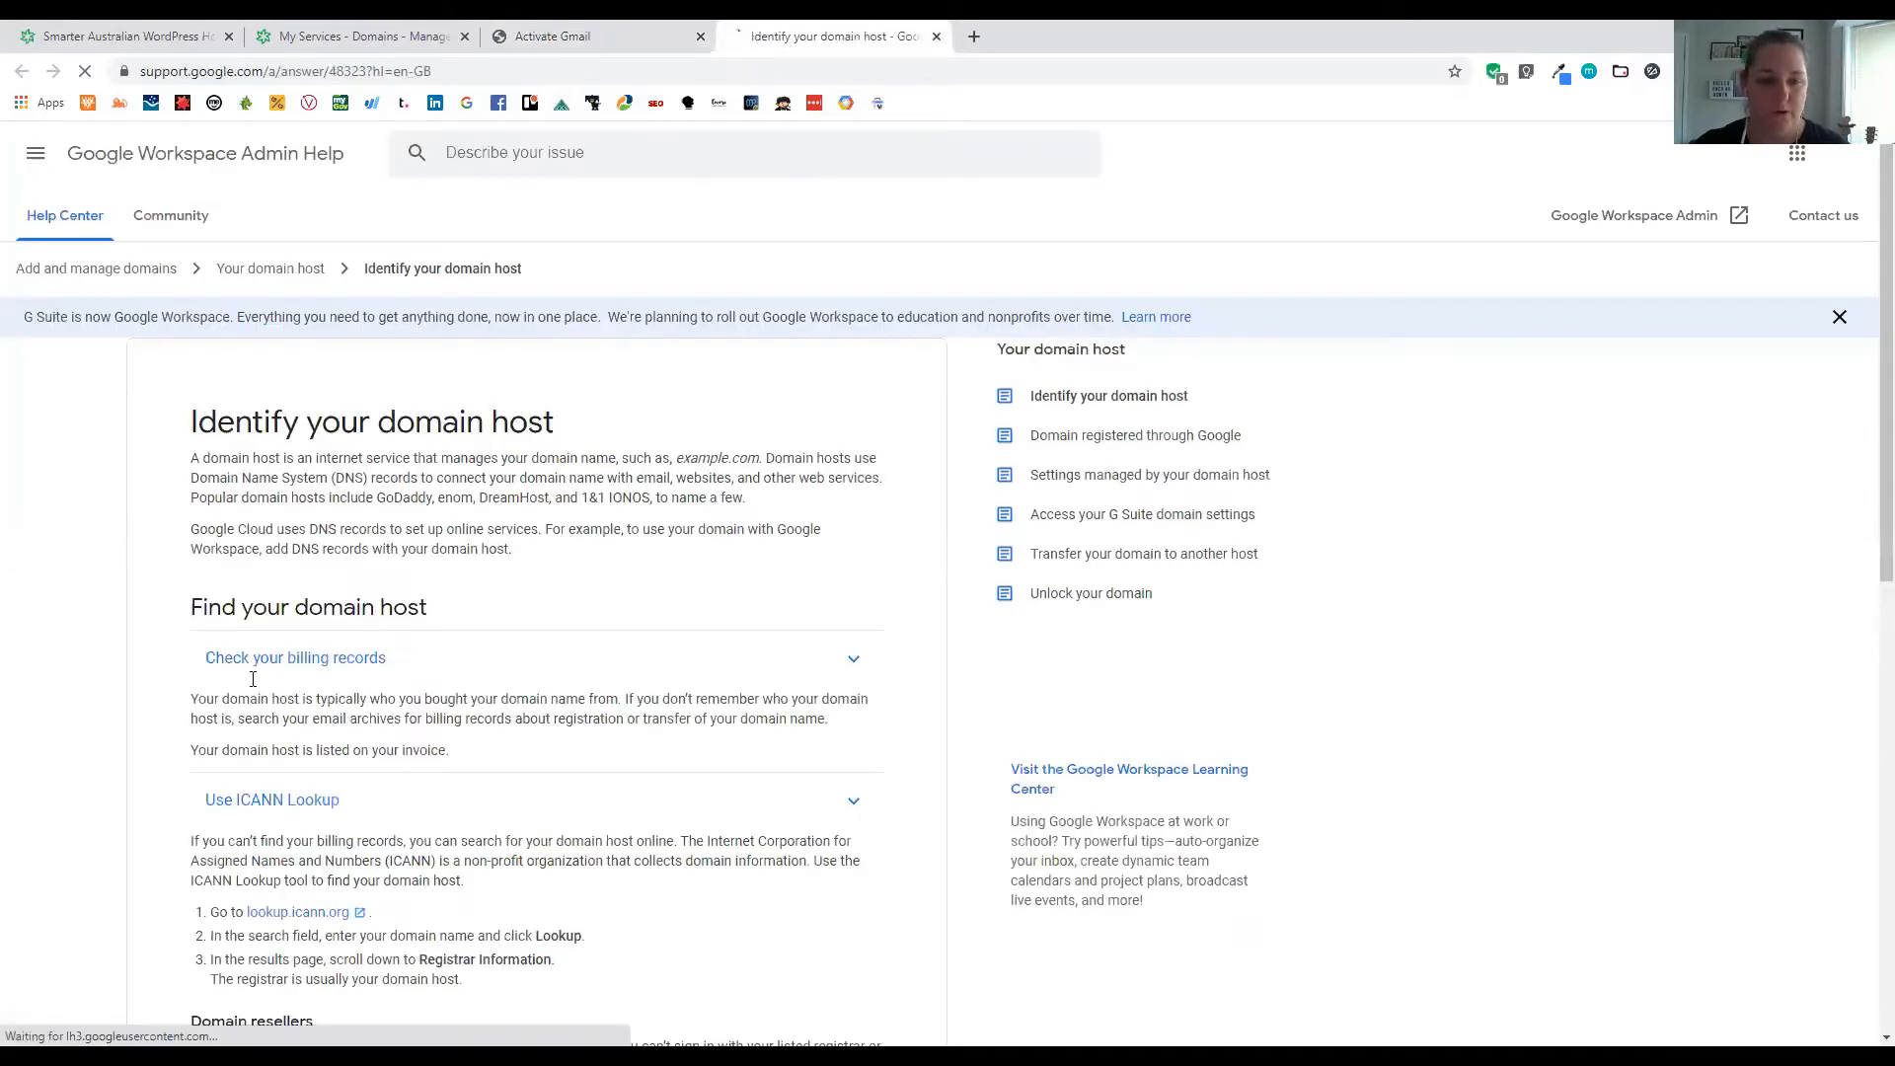
Read through the Identify your domain host article, then close its tab
scroll(578, 780, down, 4)
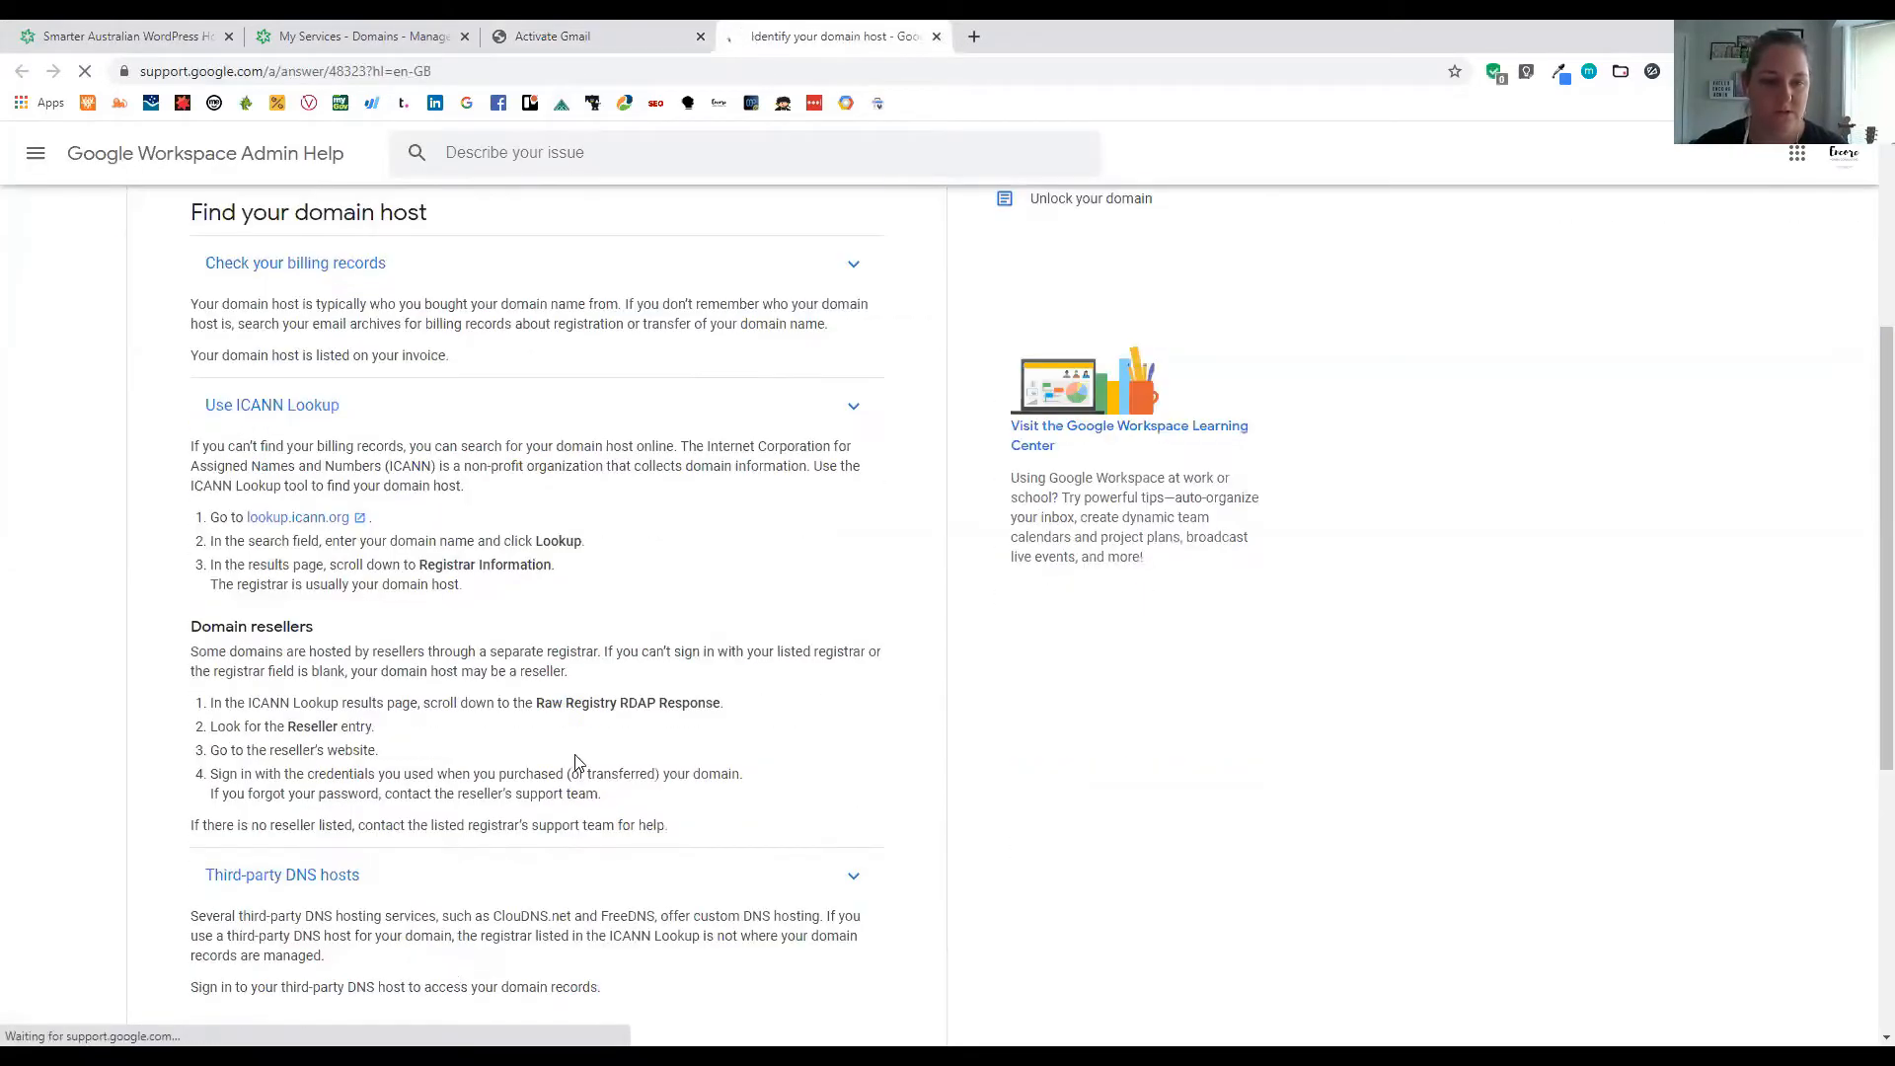
scroll(575, 761, down, 6)
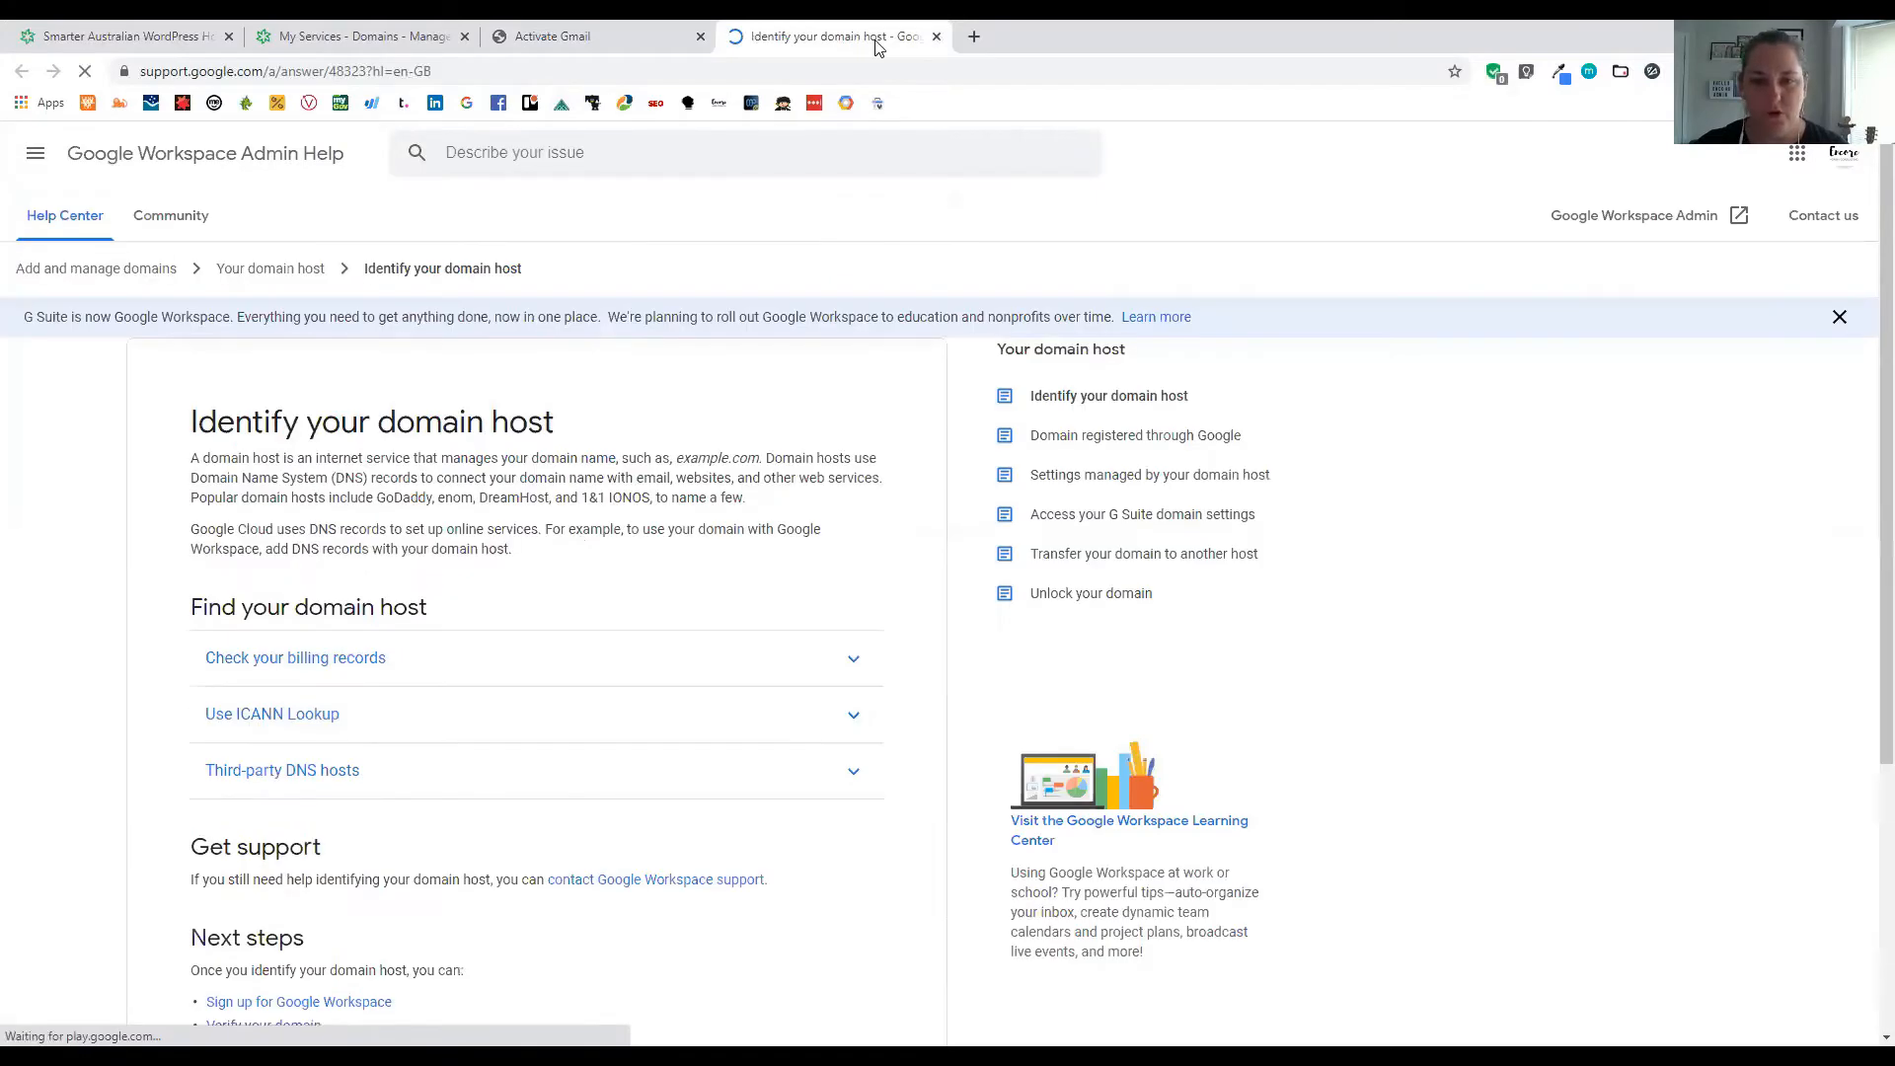
click(937, 37)
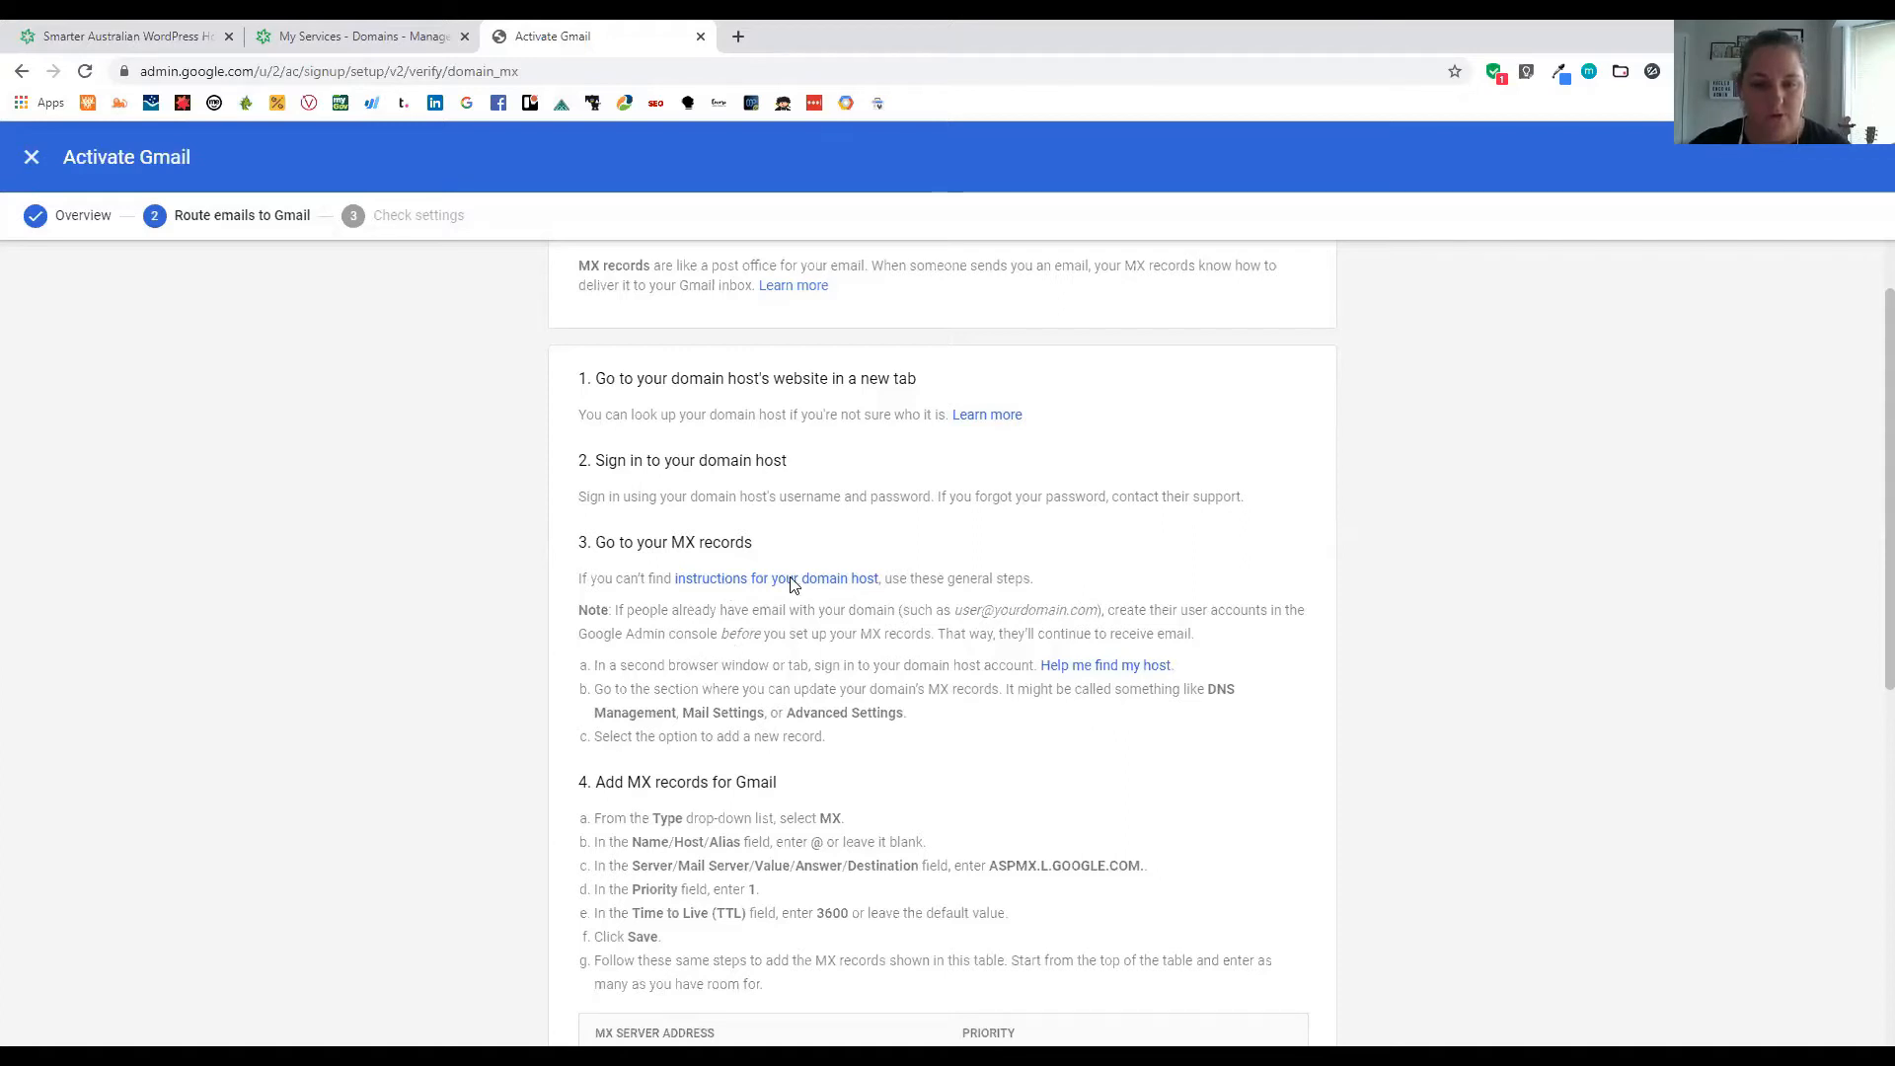
Open the host-specific MX record instructions in Admin Help
click(819, 579)
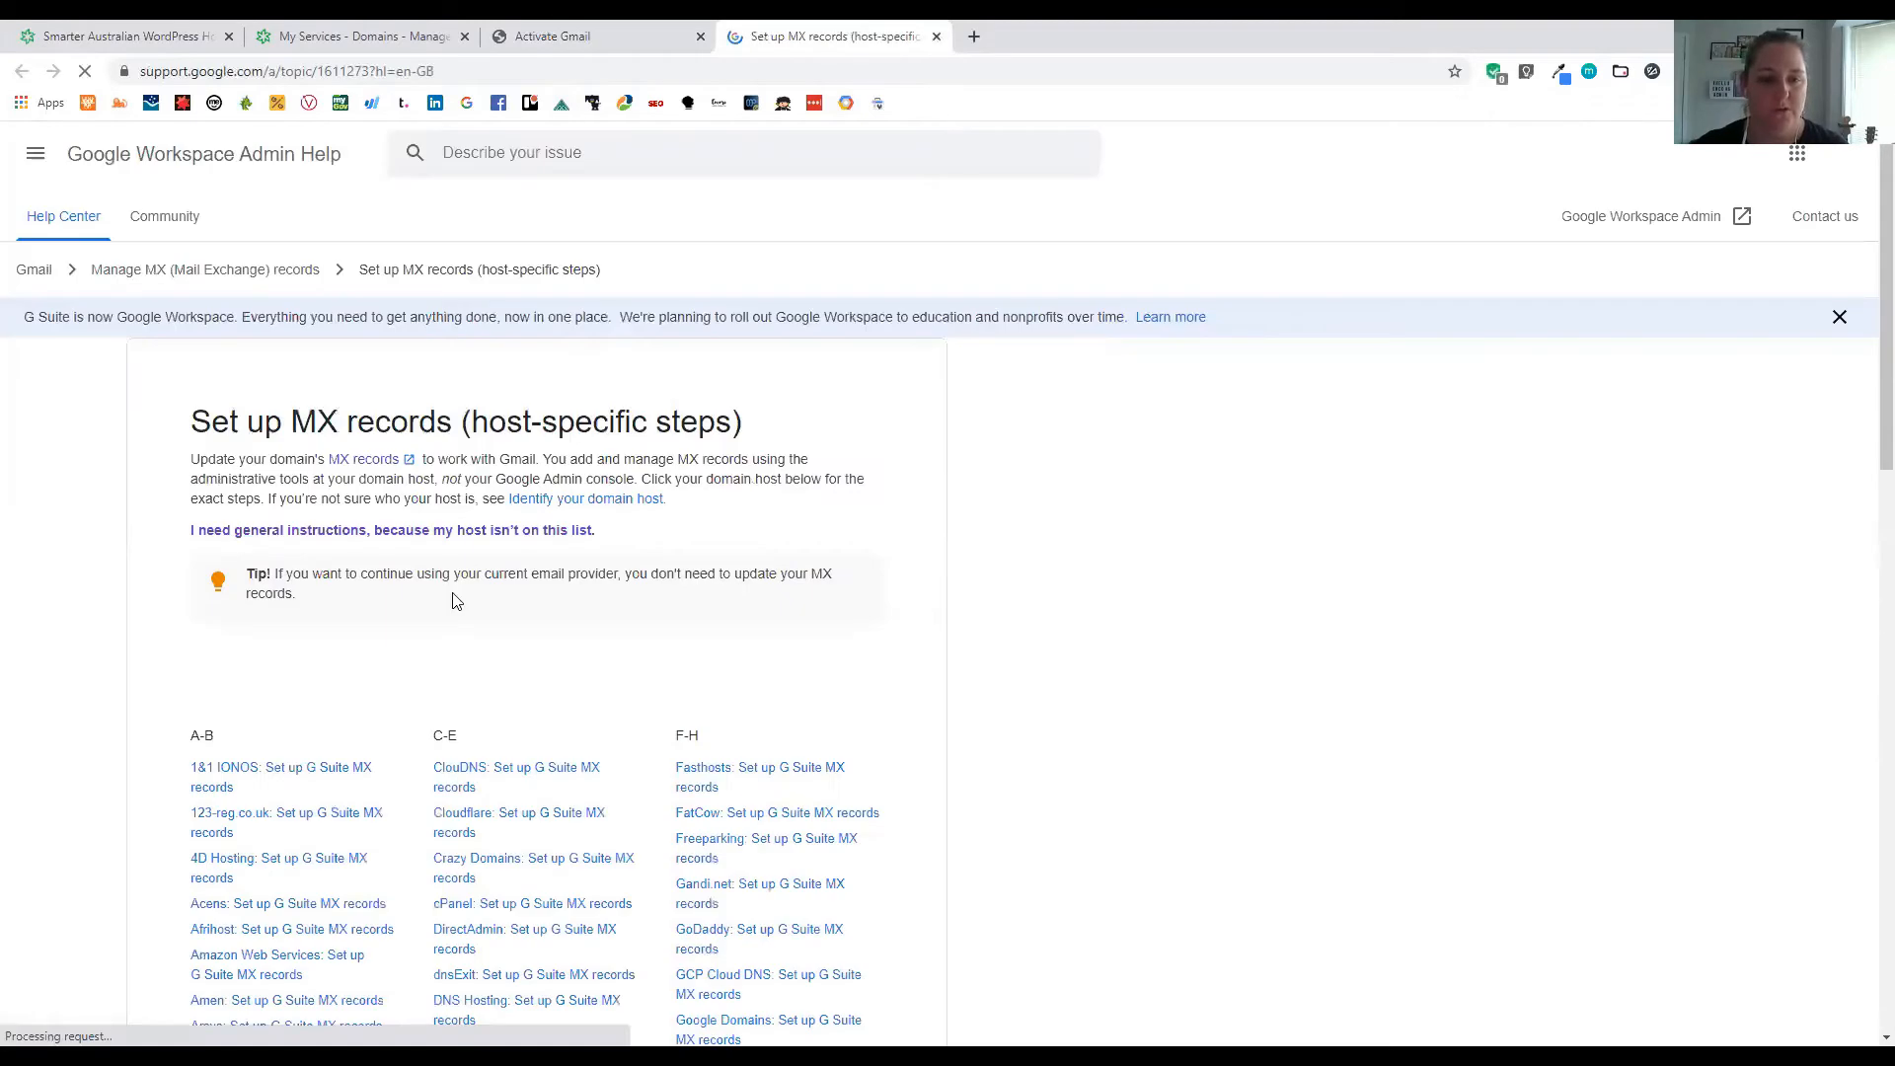
scroll(359, 593, down, 5)
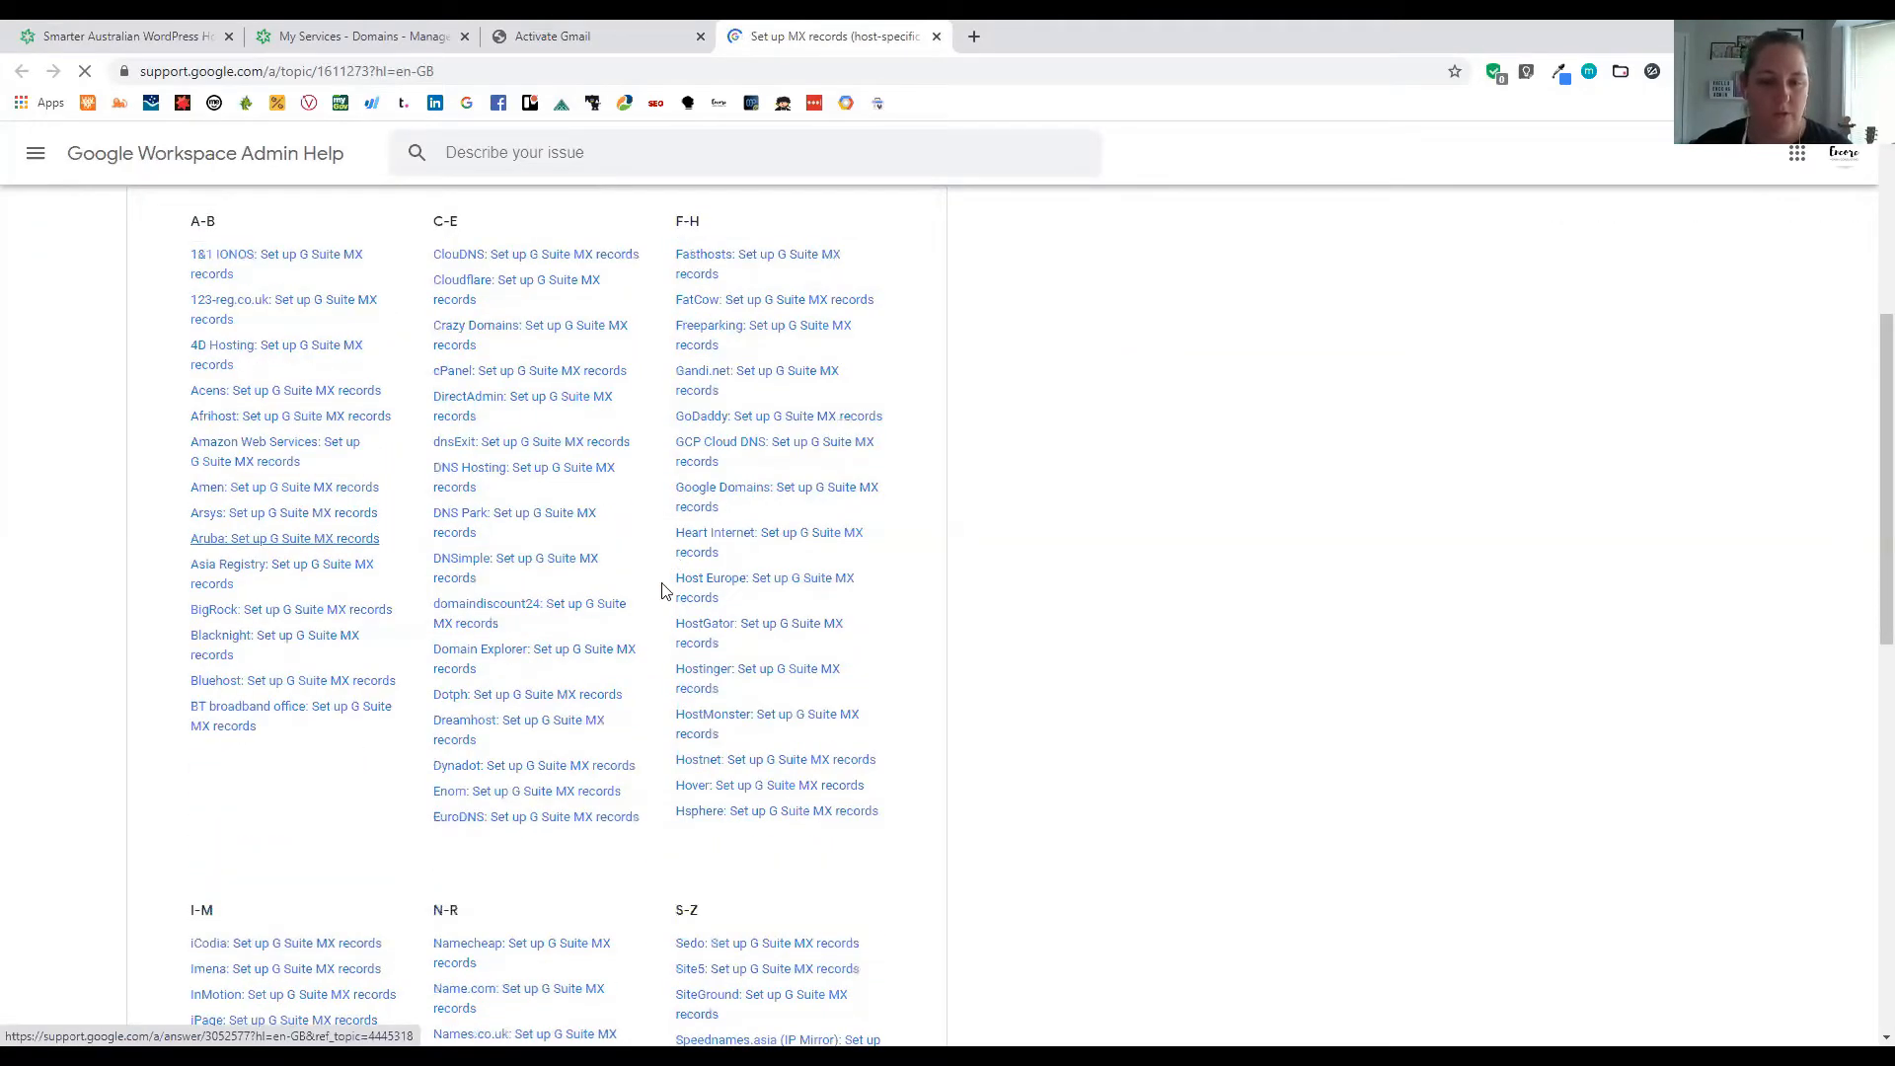
scroll(745, 495, down, 6)
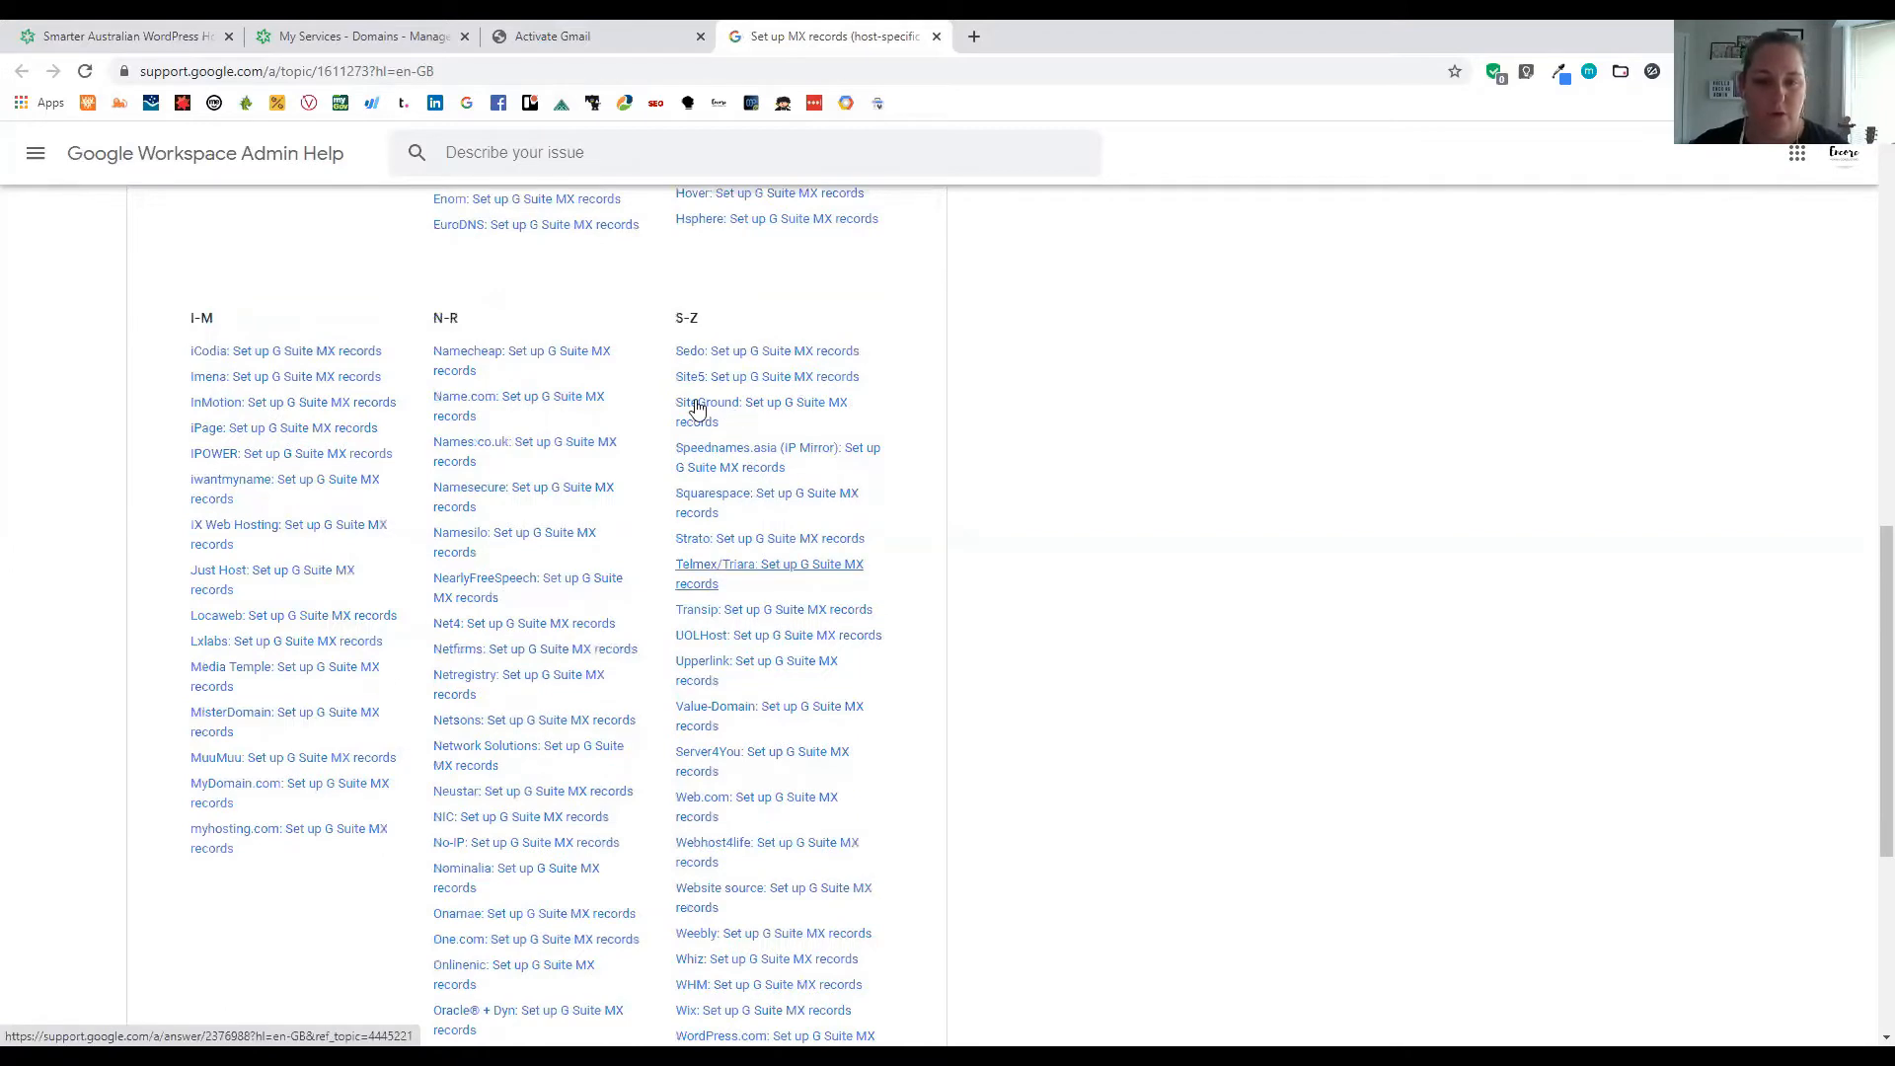
Read the SiteGround MX record setup guide, then return to the Activate Gmail tab
click(737, 413)
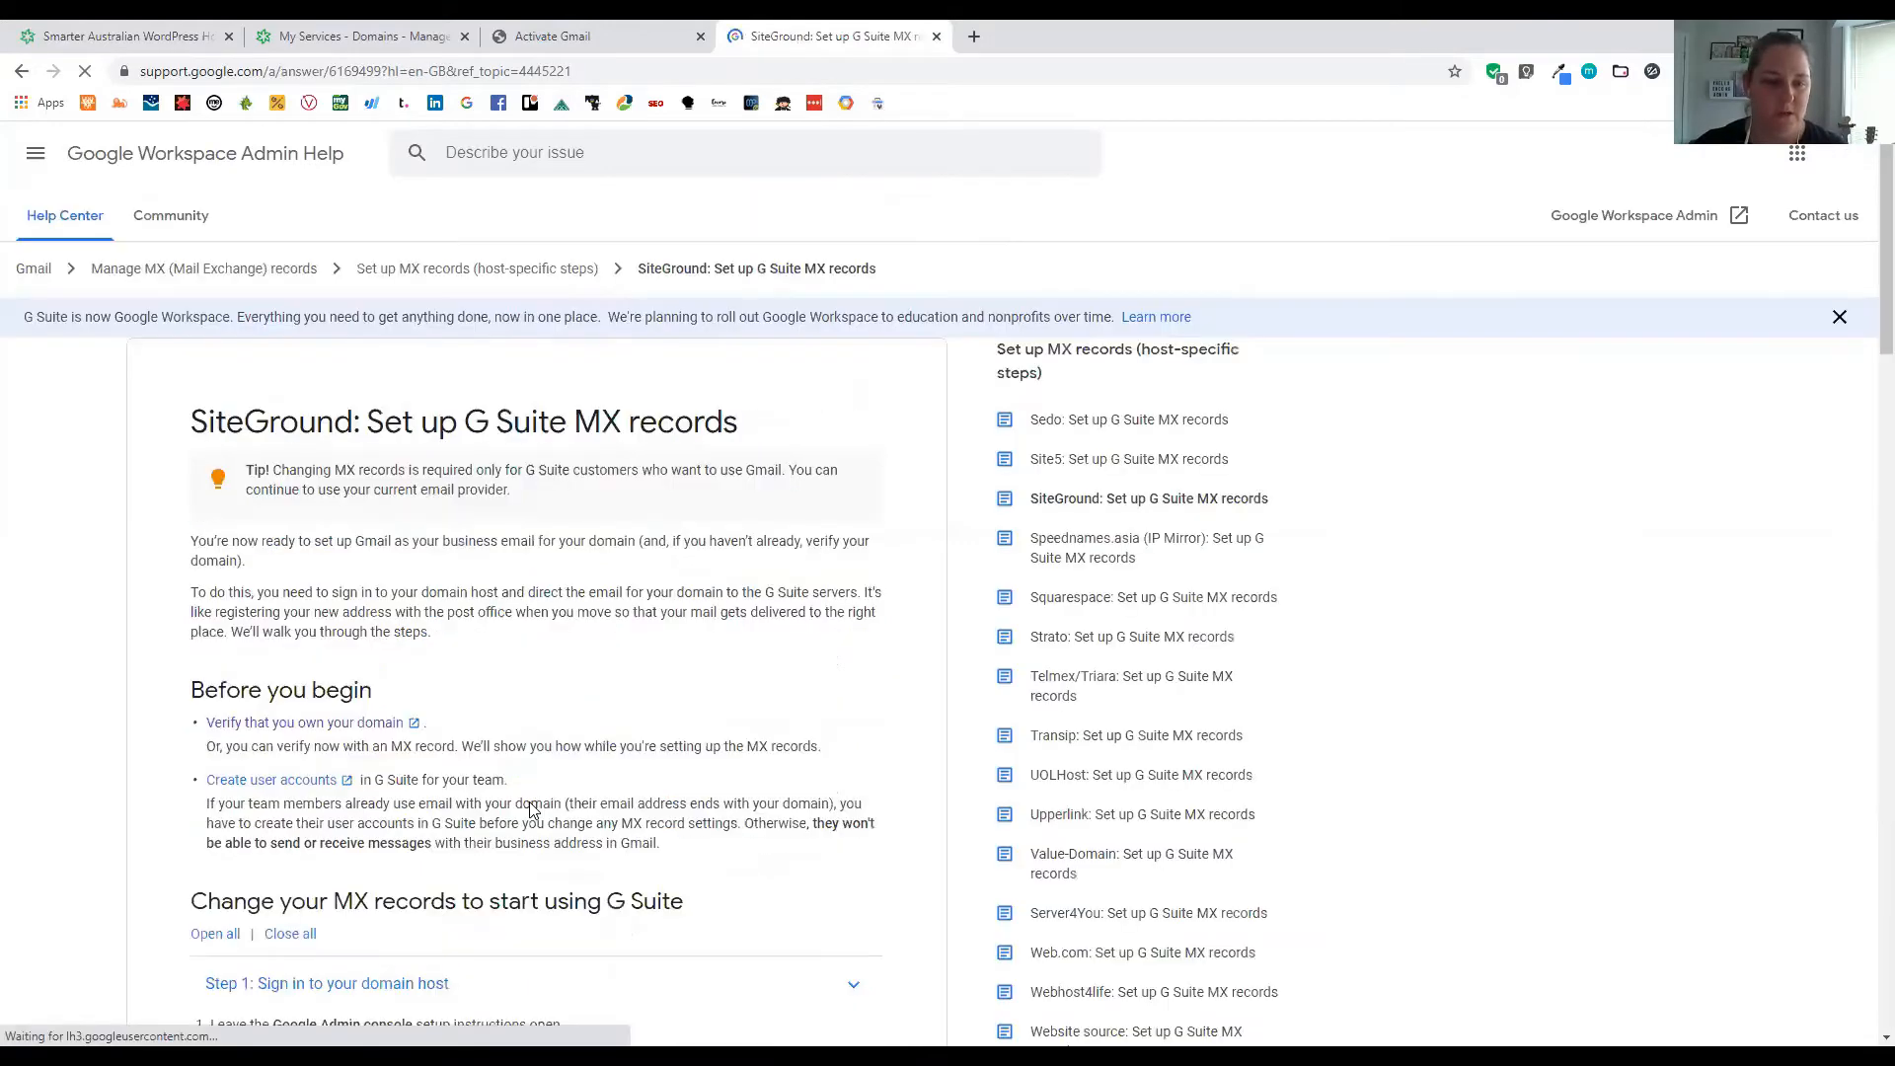
scroll(533, 810, down, 8)
scroll(422, 548, down, 10)
scroll(422, 524, up, 8)
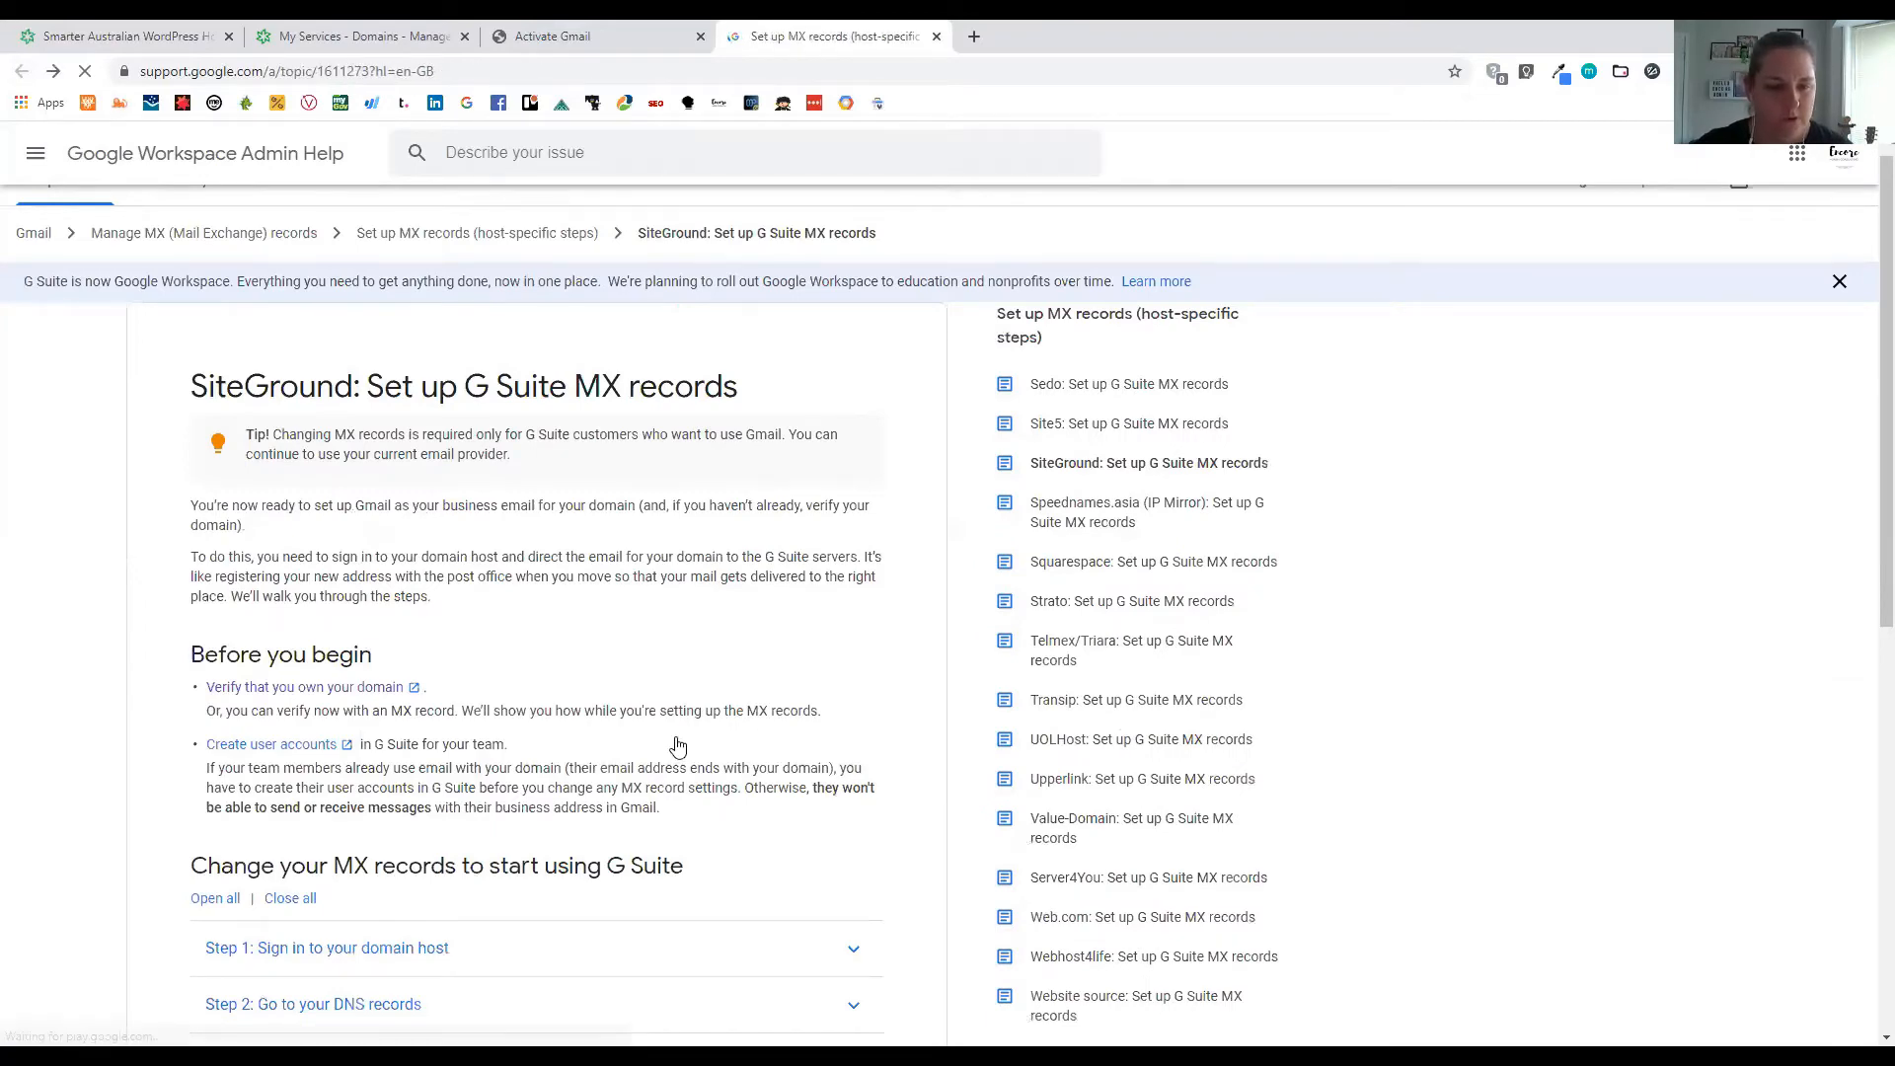
scroll(498, 622, up, 4)
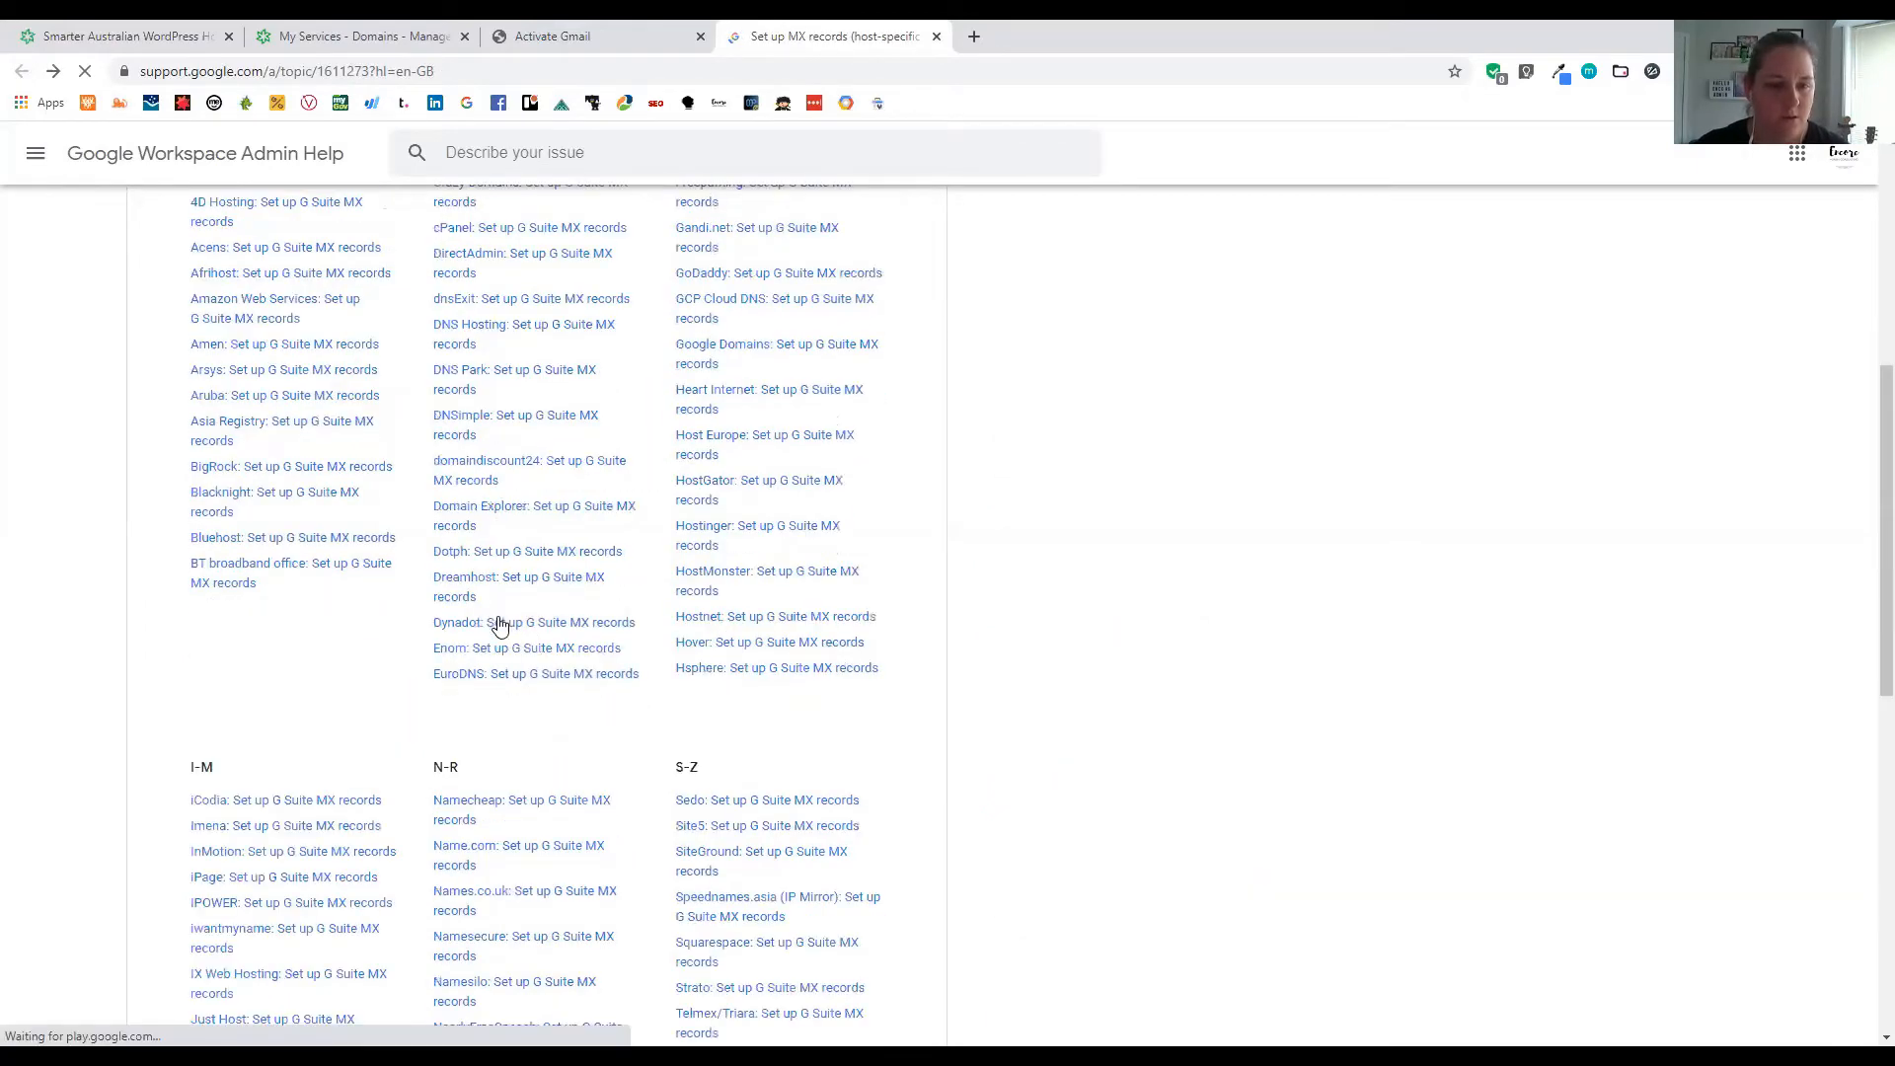
scroll(498, 624, up, 5)
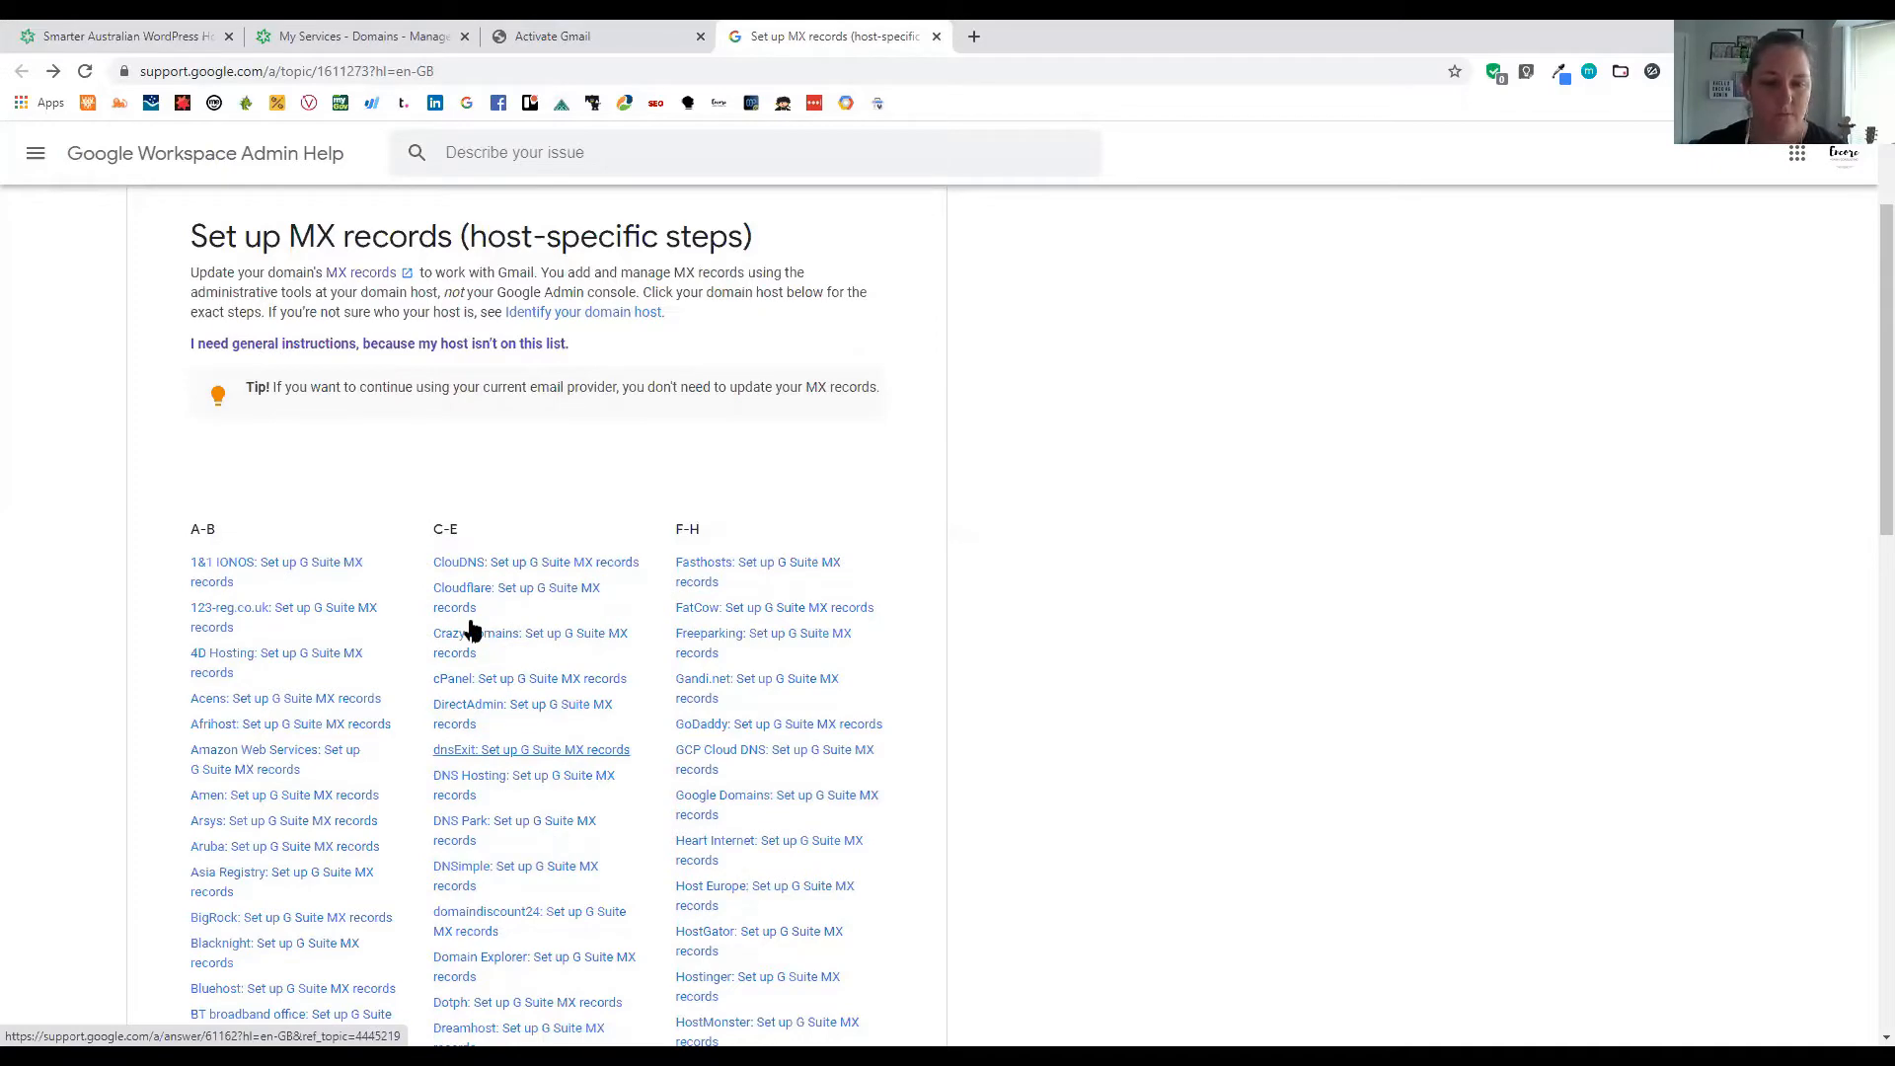
scroll(542, 780, down, 5)
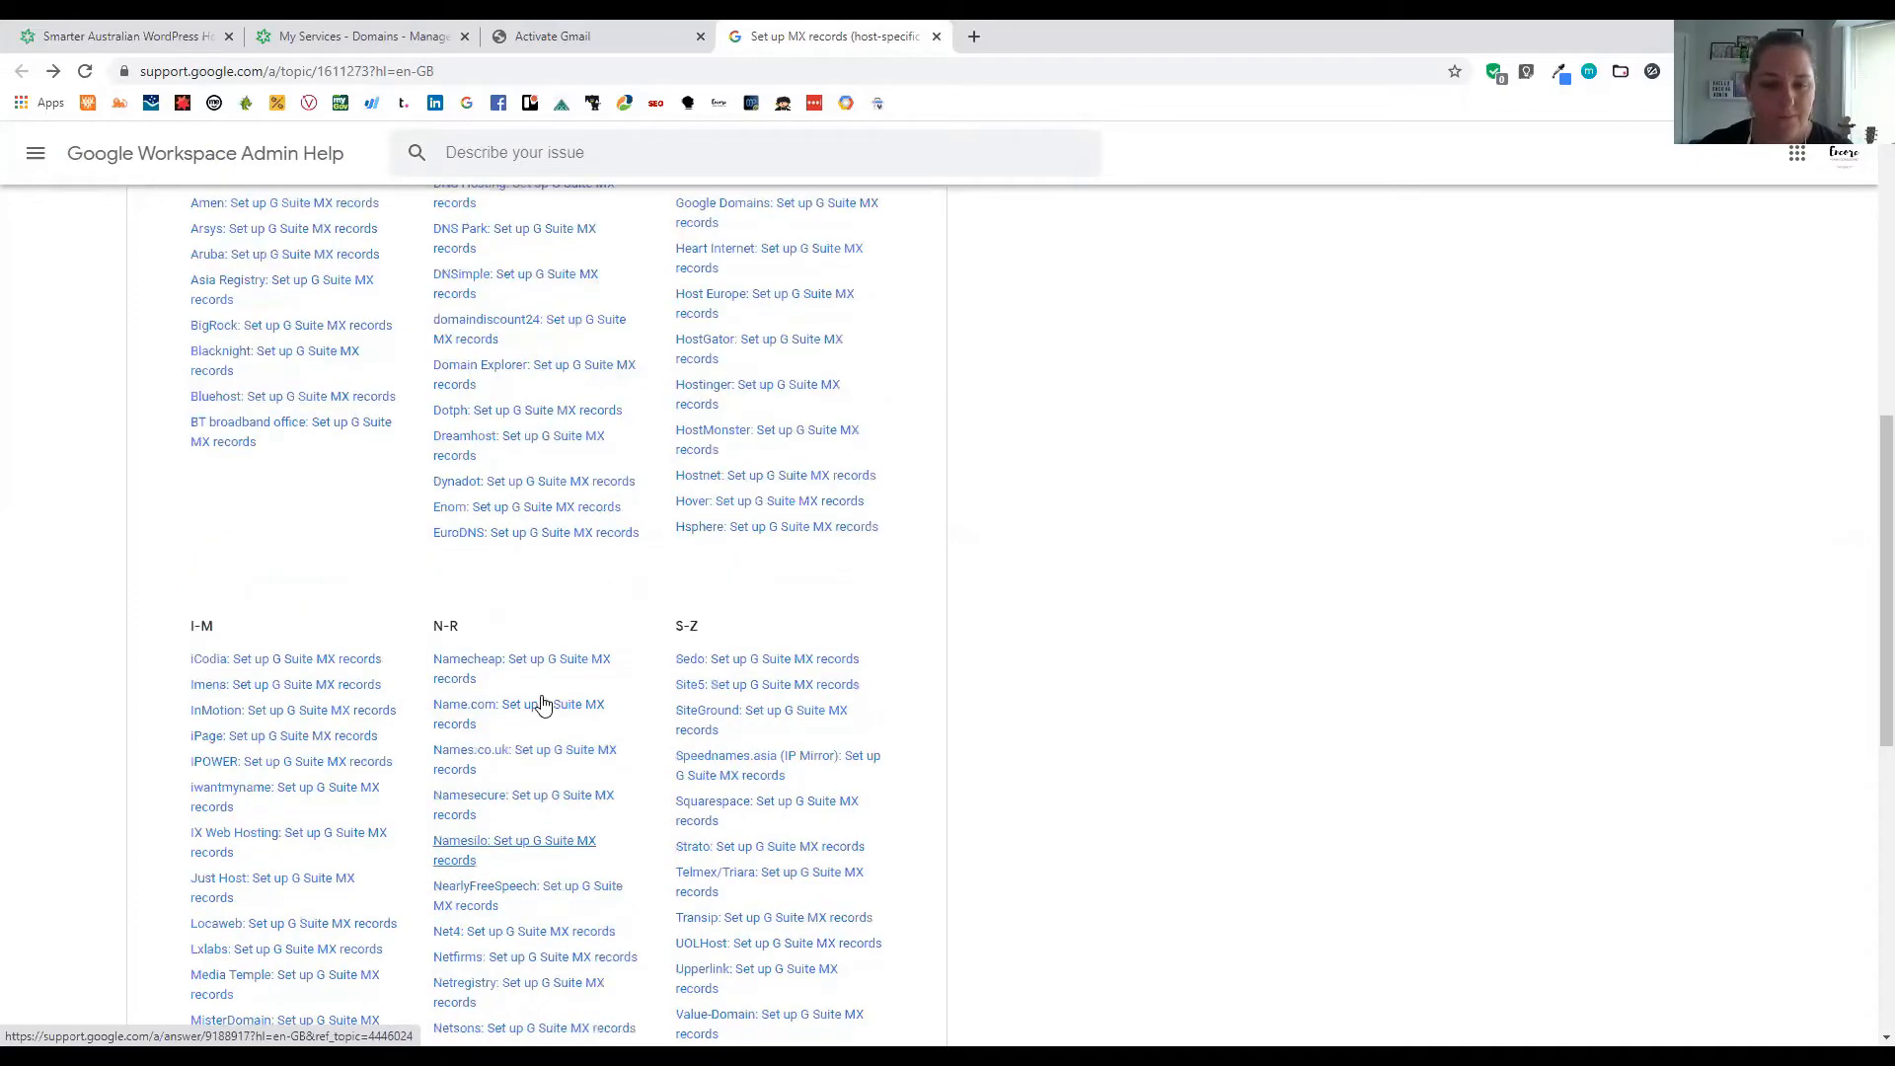
scroll(262, 513, down, 4)
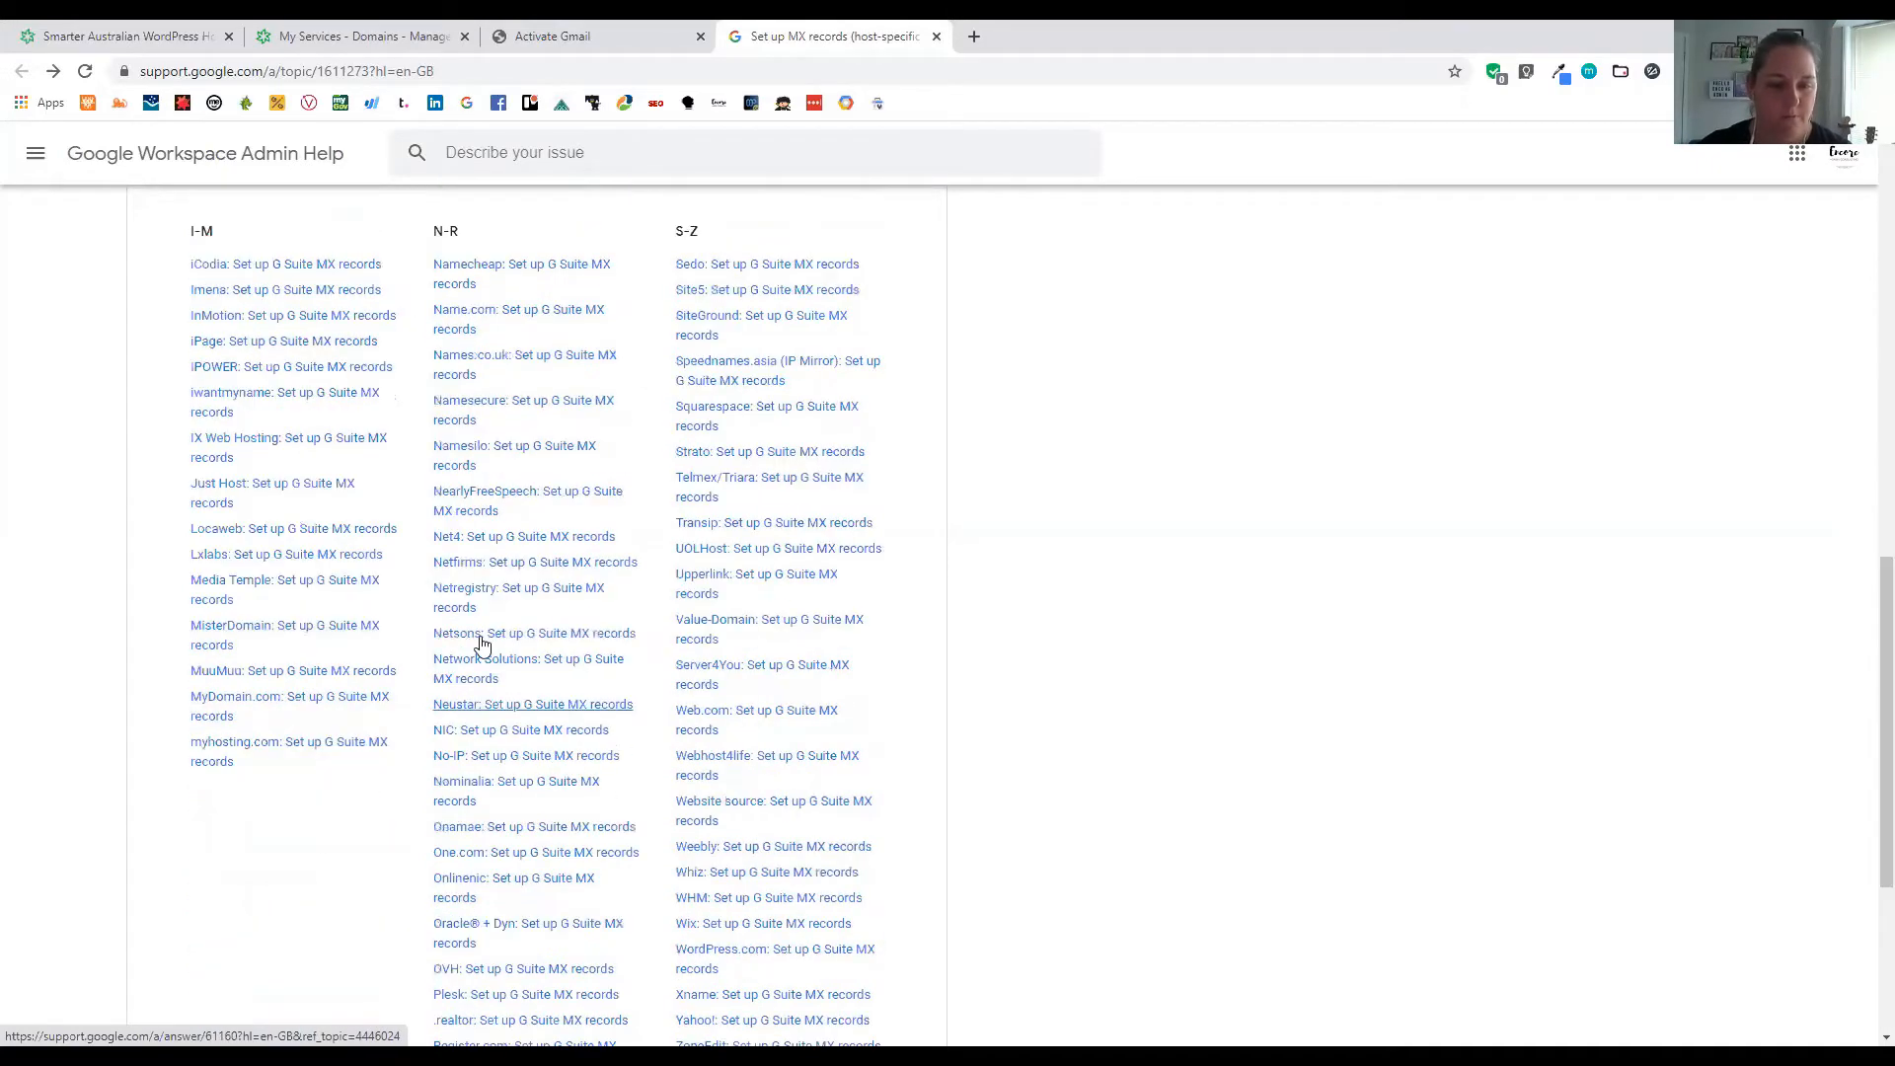
scroll(735, 621, down, 4)
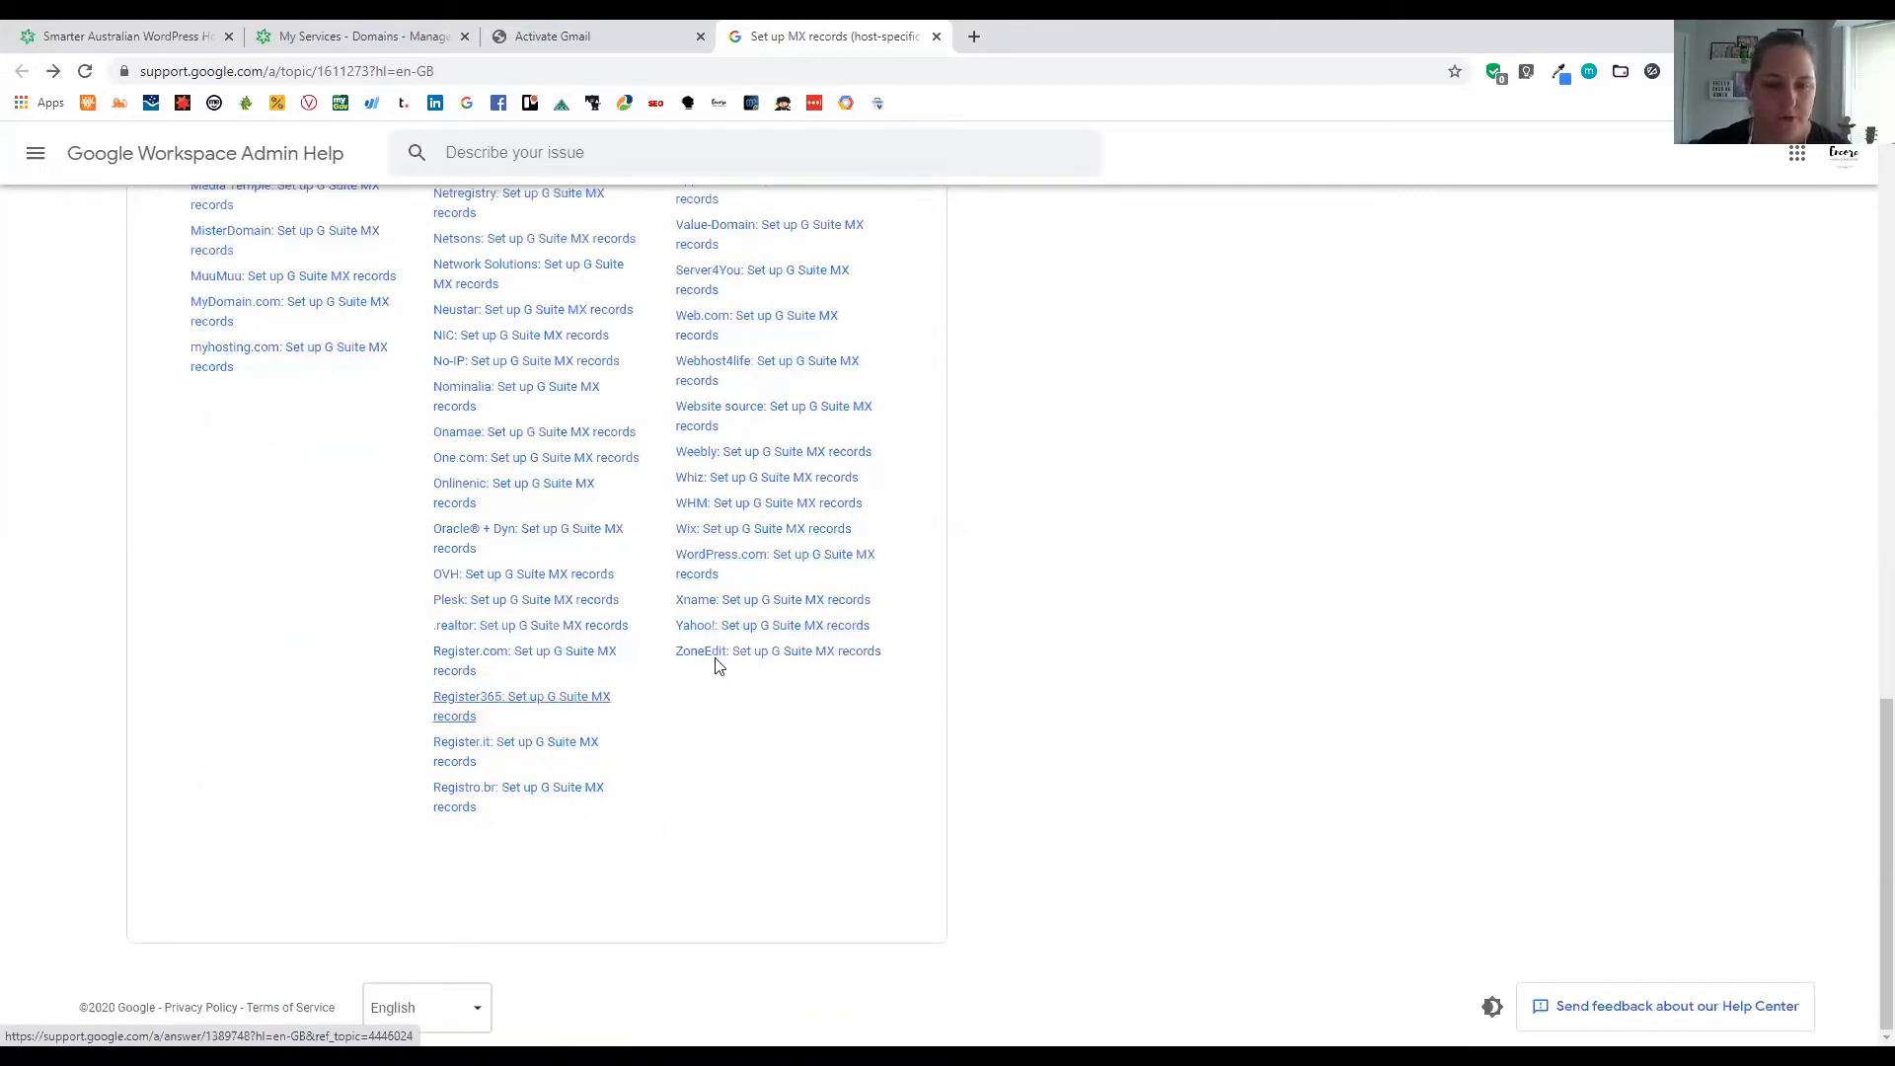
scroll(778, 618, up, 2)
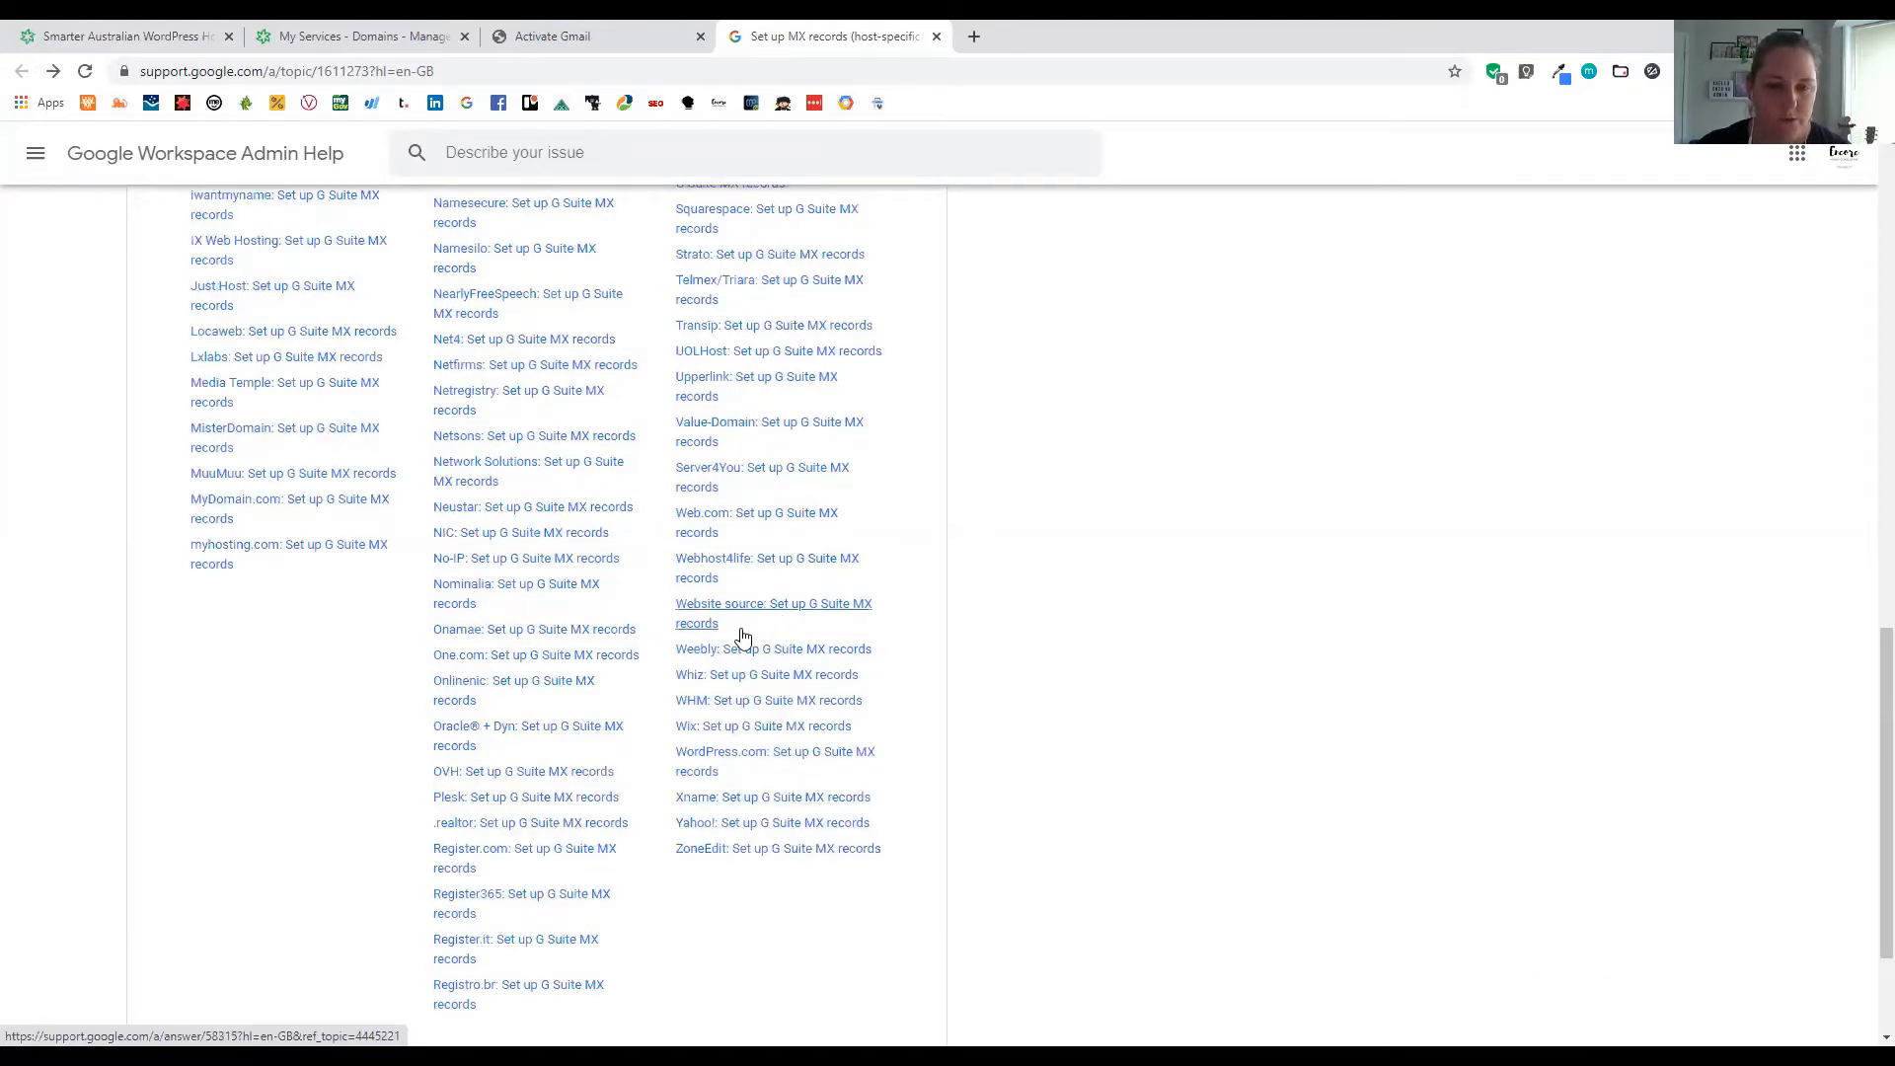
scroll(742, 636, up, 5)
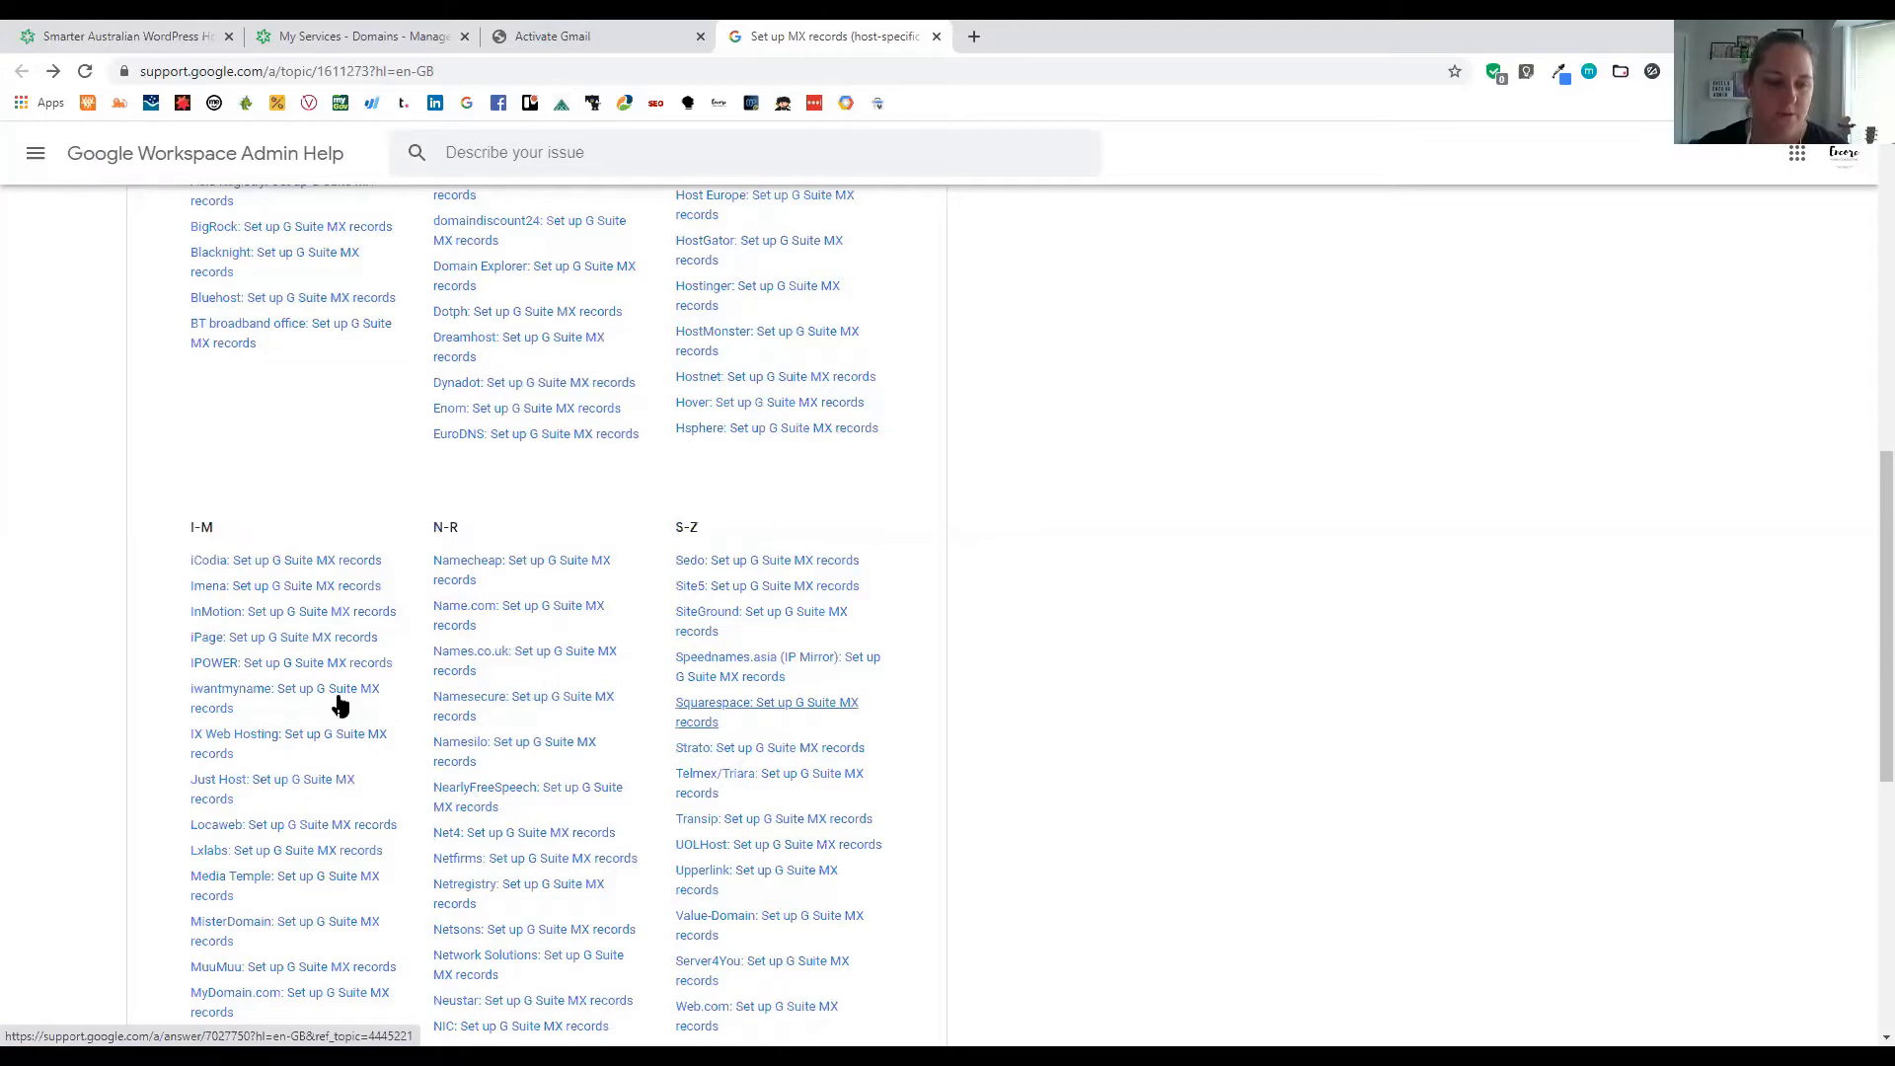
scroll(626, 955, down, 4)
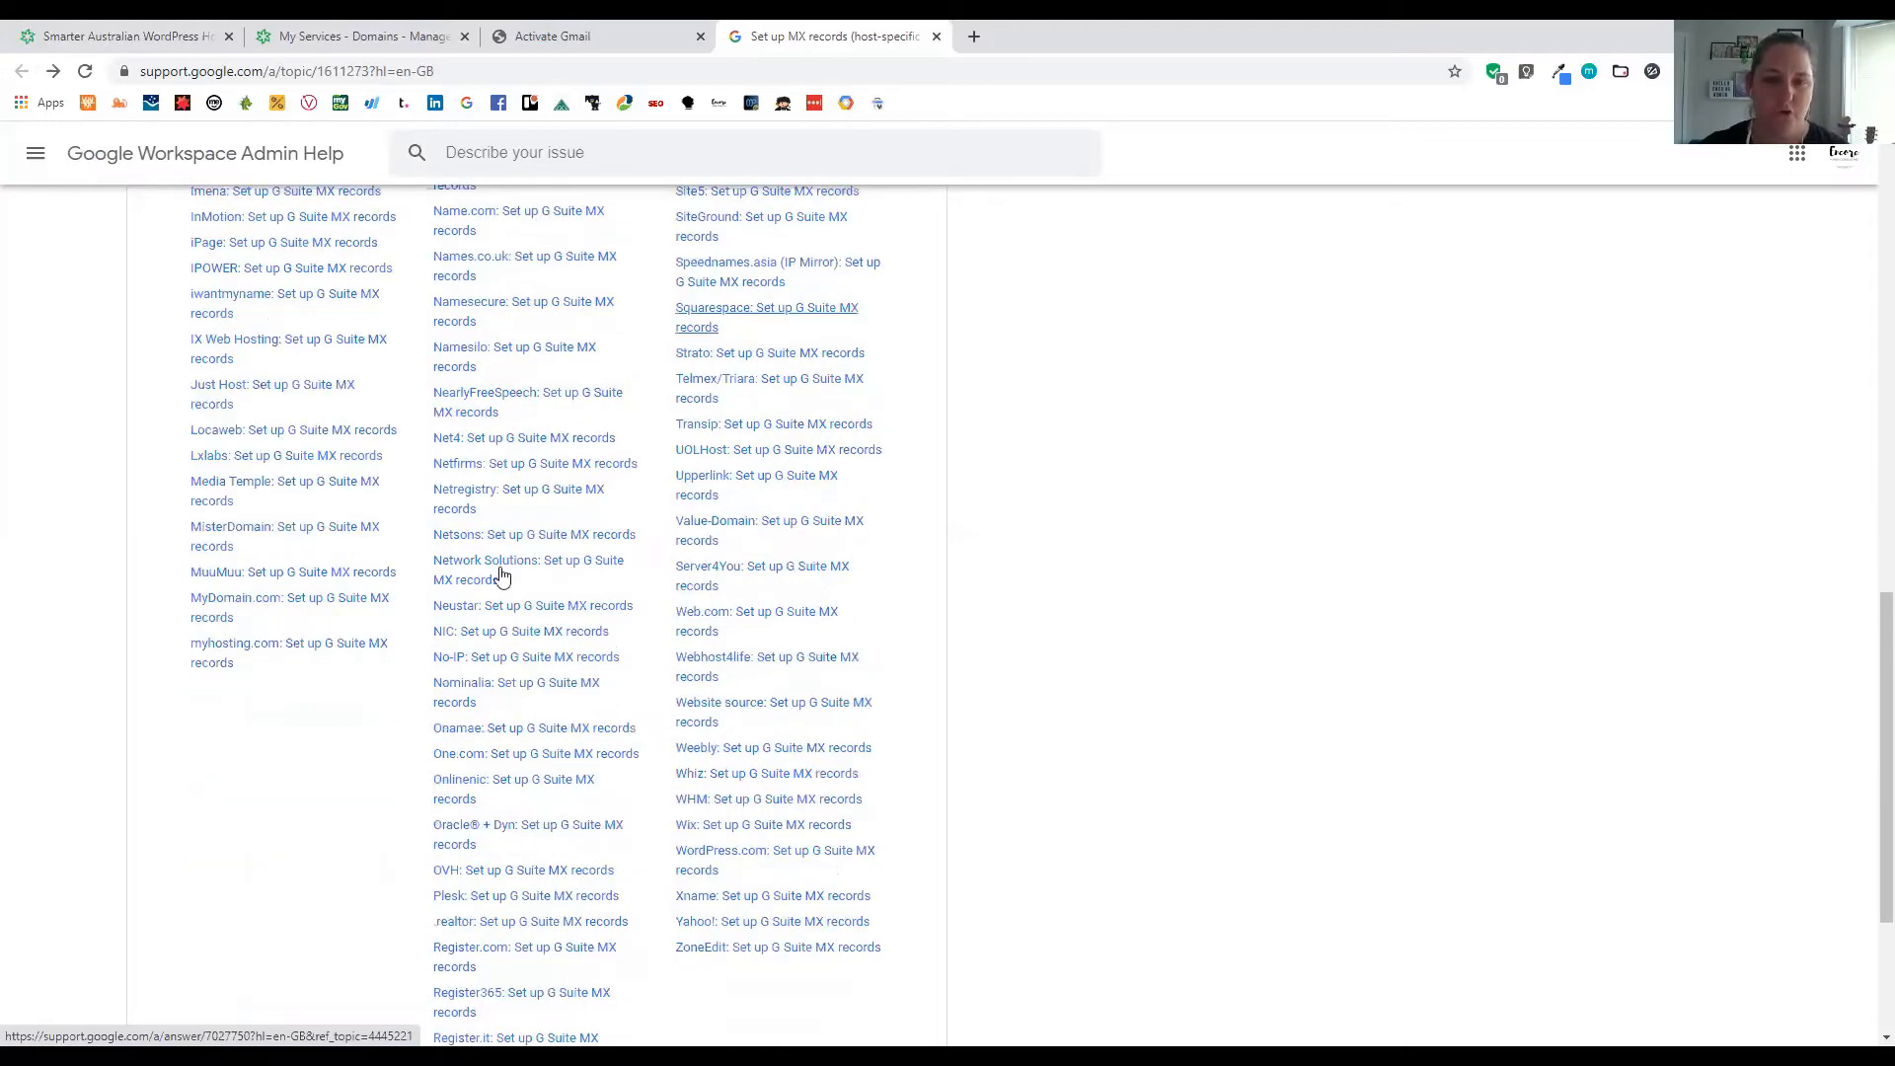
click(598, 35)
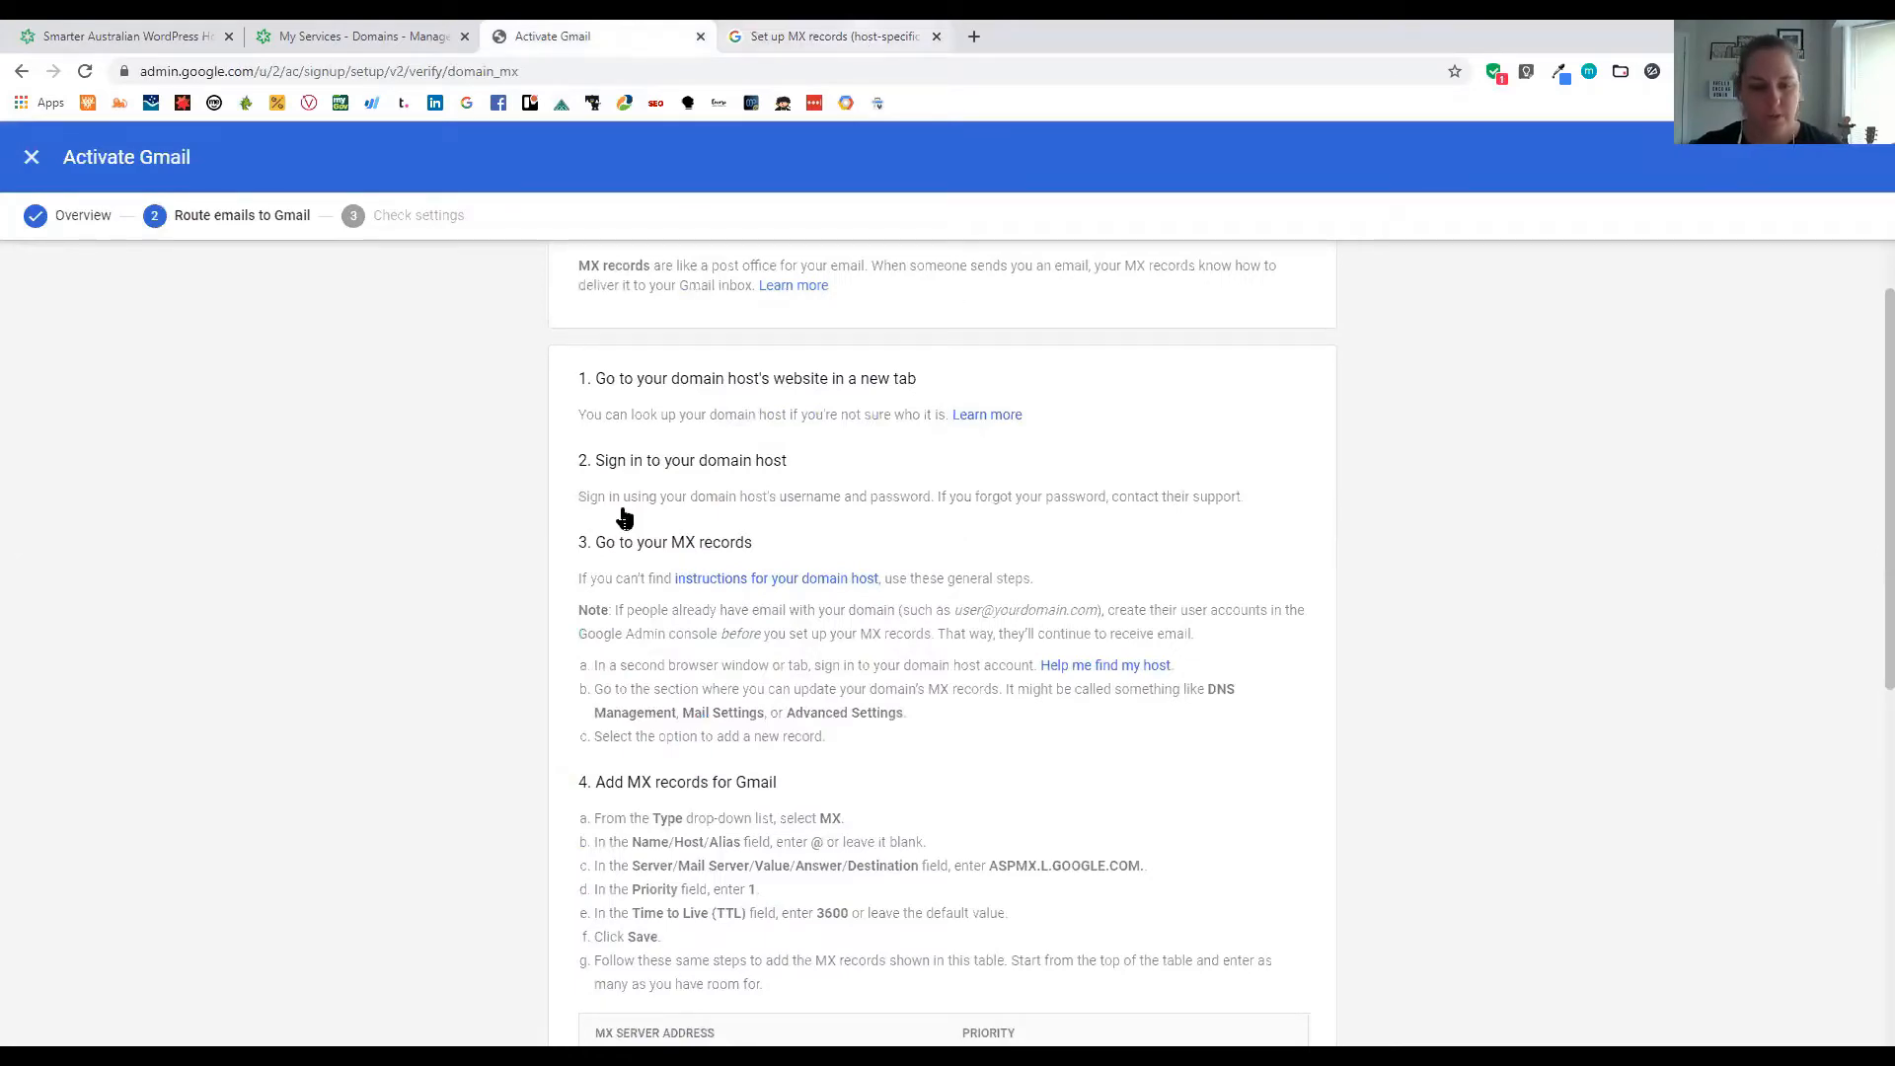
Review the Gmail MX server addresses and priorities, then bring up the domain's Zuver Manage DNS page
key(ctrl+Tab)
scroll(493, 801, down, 2)
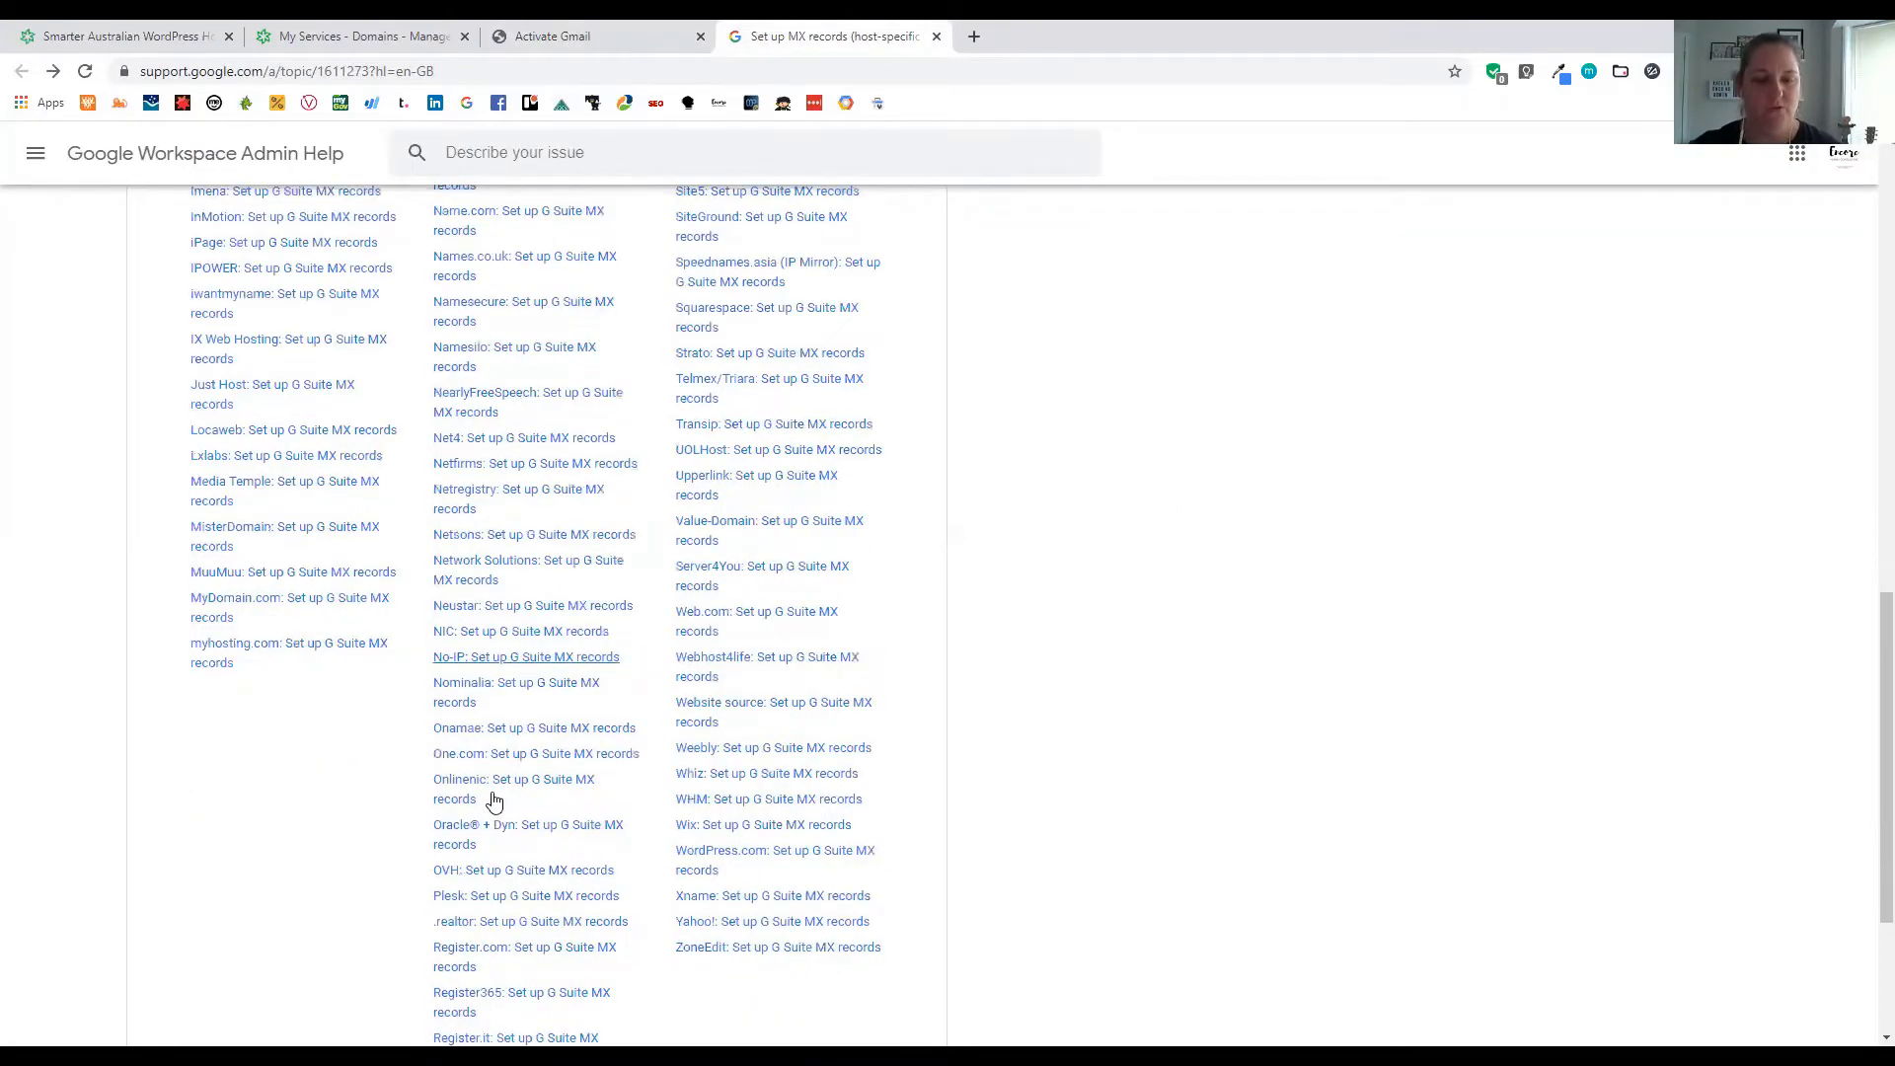
scroll(494, 802, down, 3)
scroll(556, 748, up, 3)
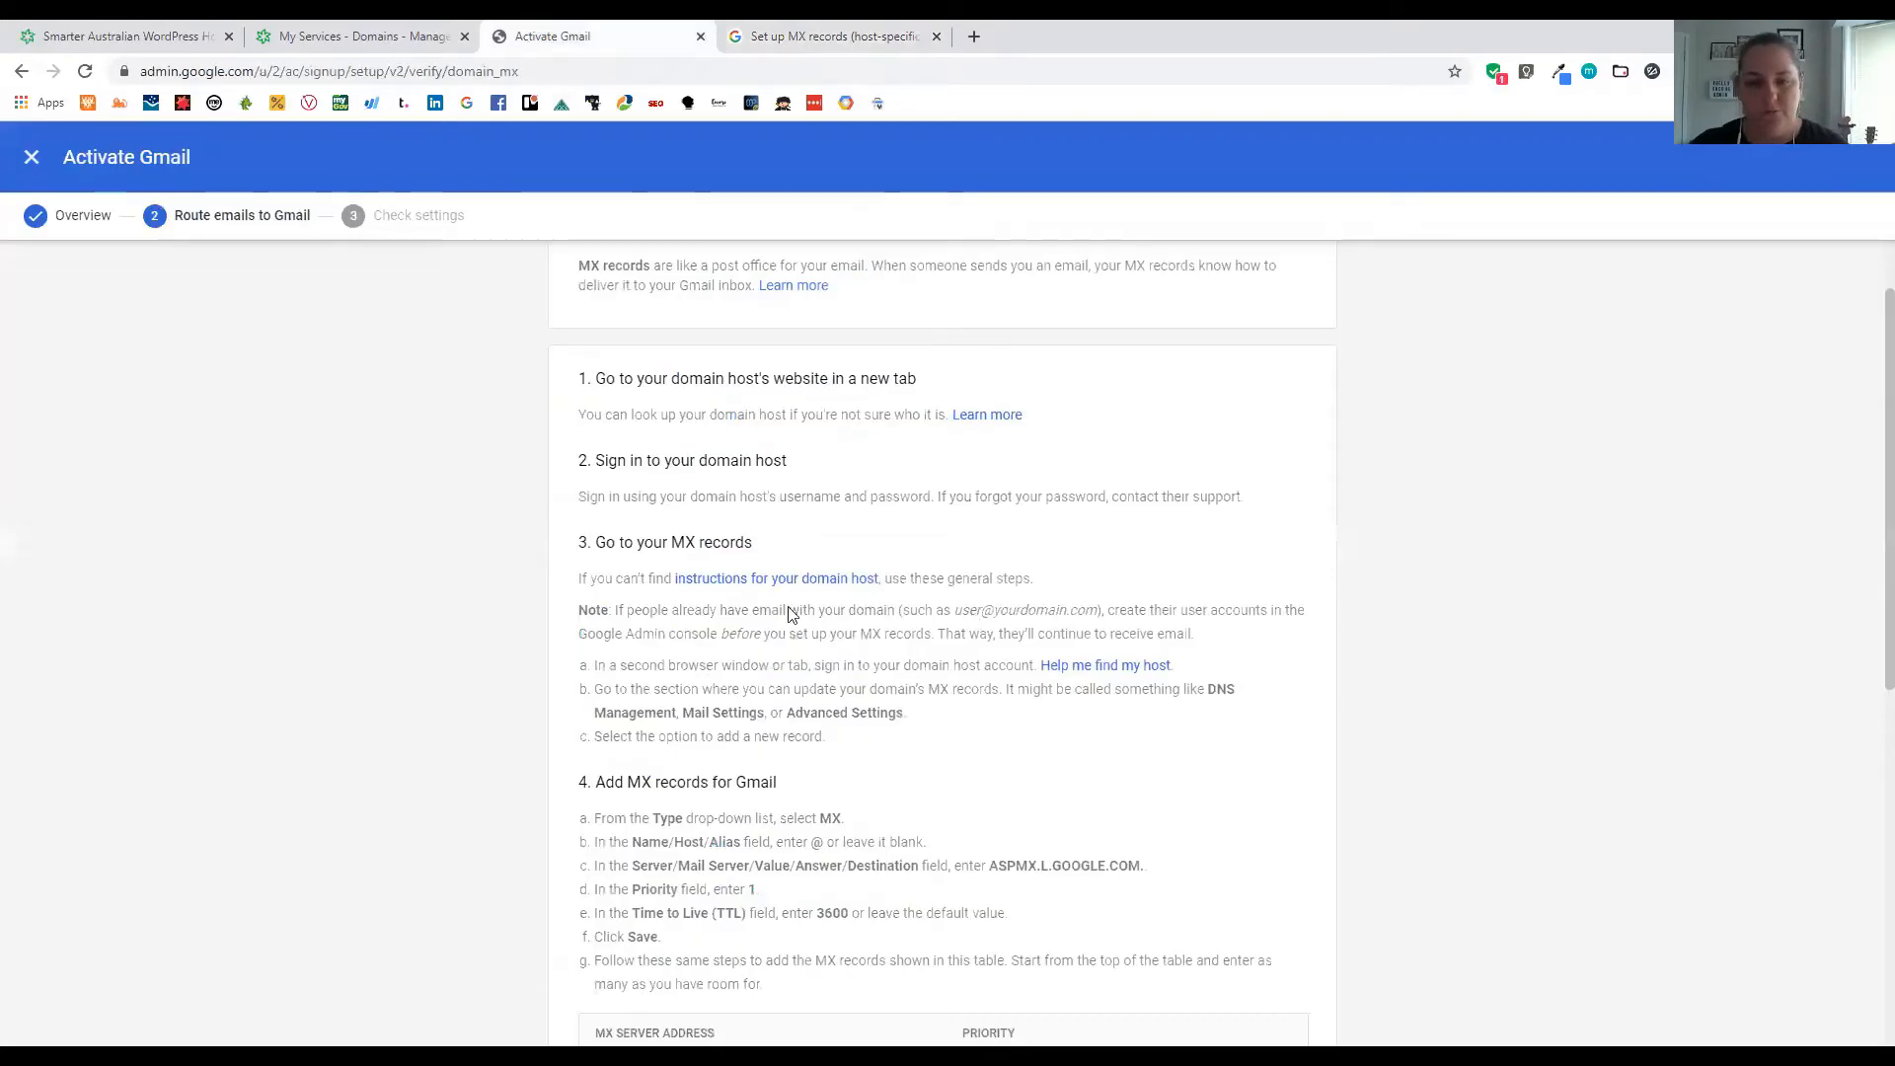
scroll(790, 611, down, 2)
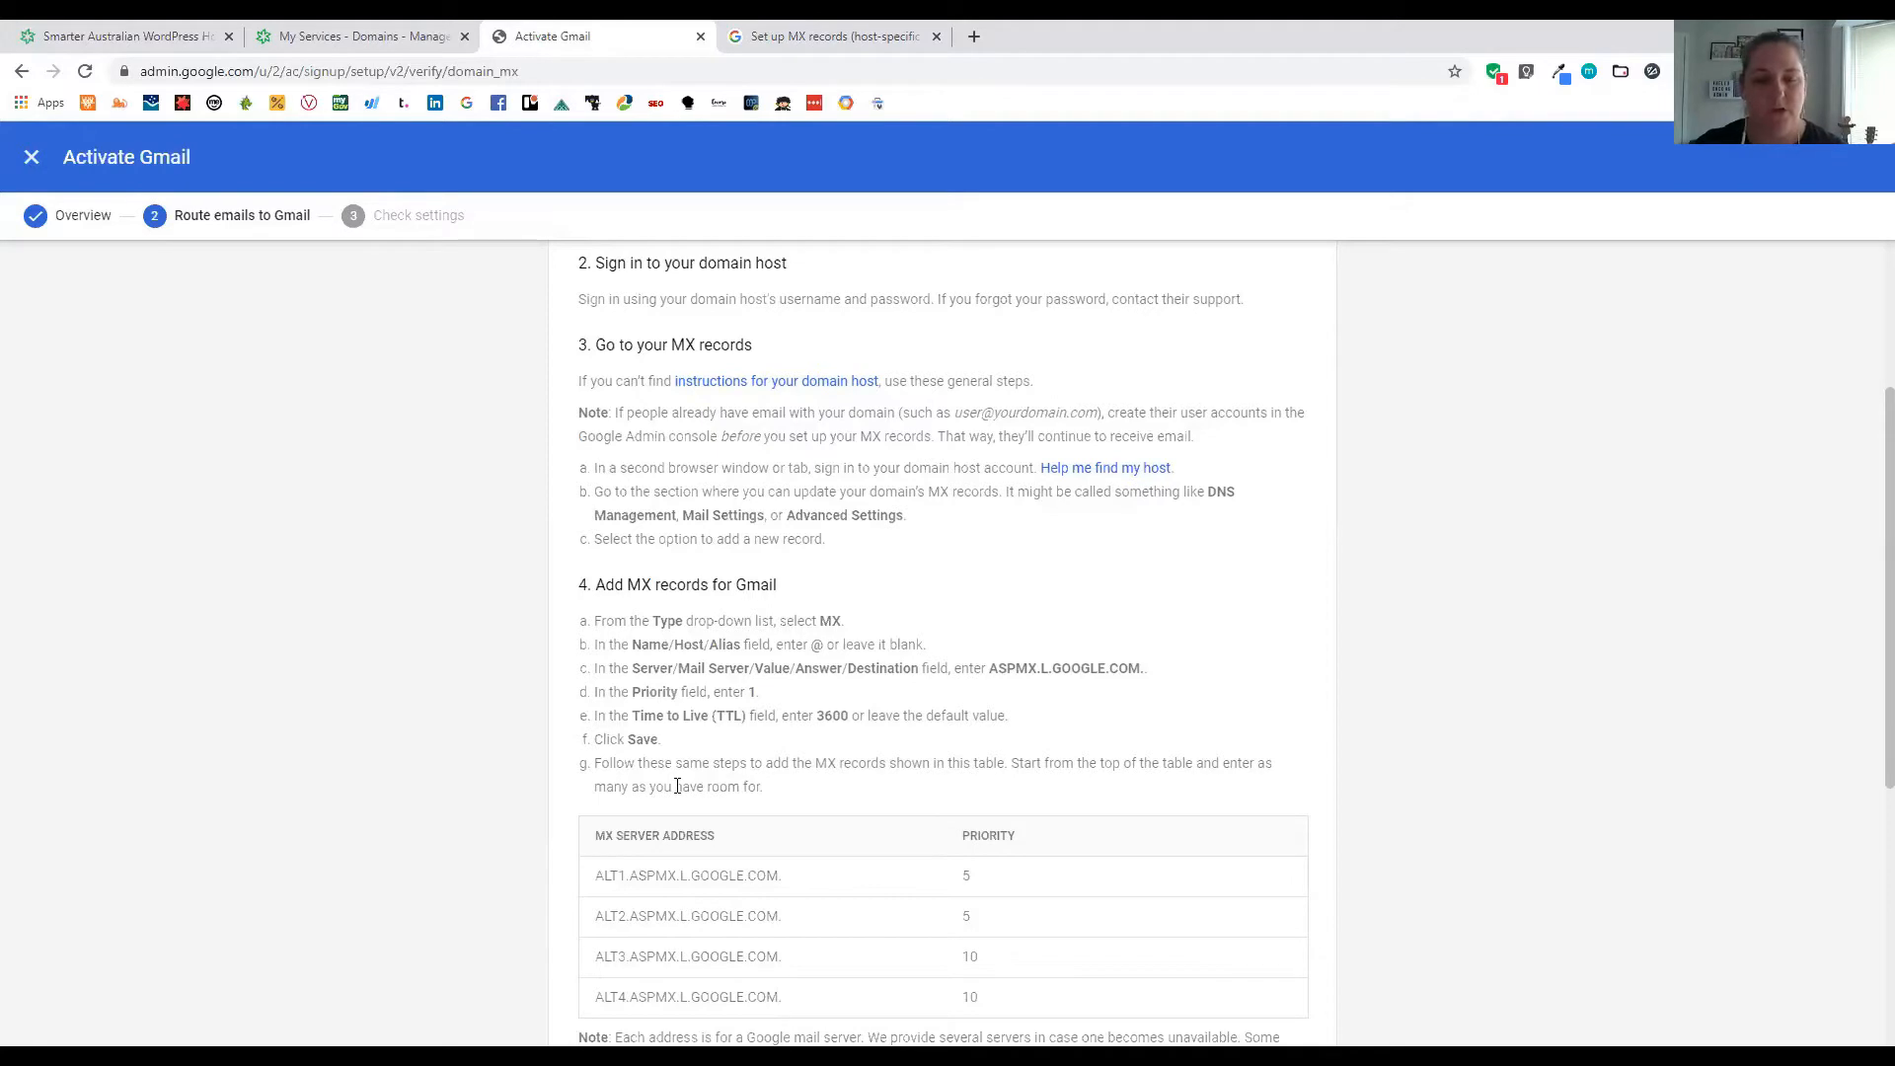
scroll(677, 786, down, 1)
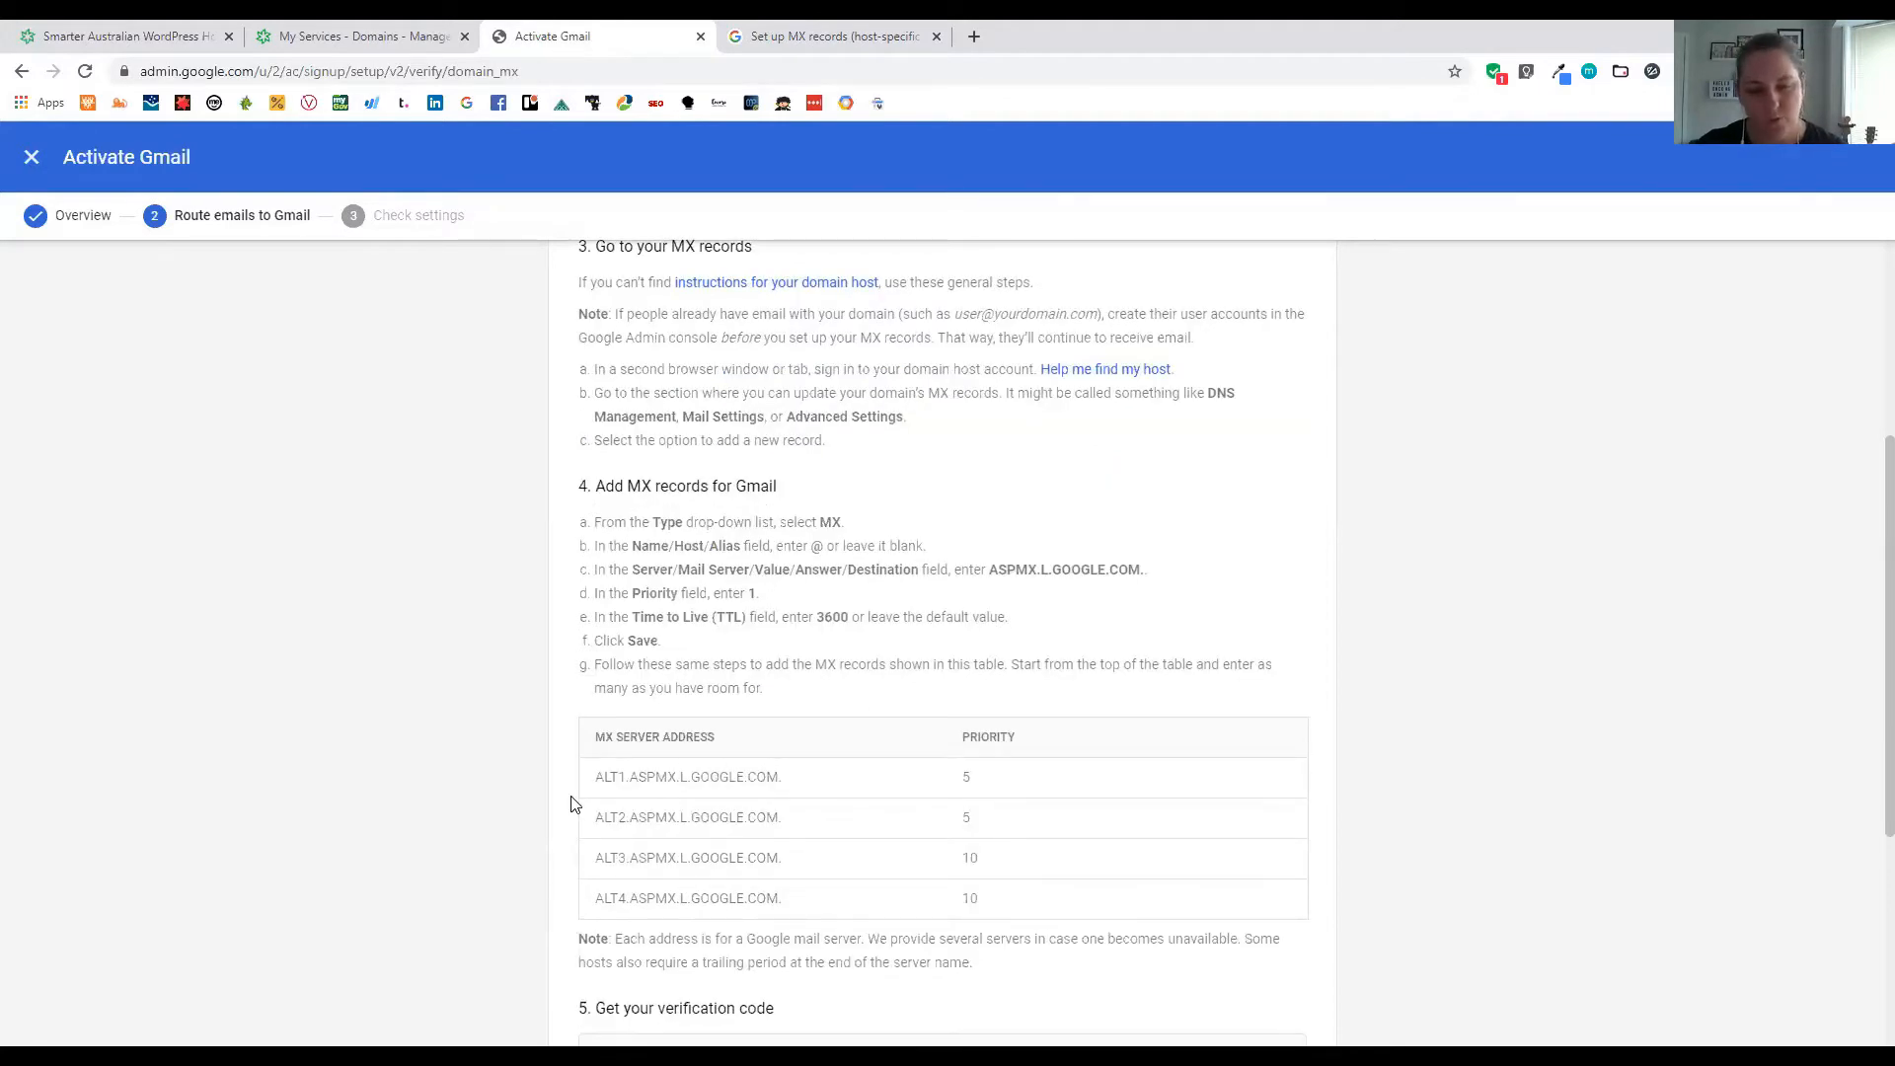
click(353, 27)
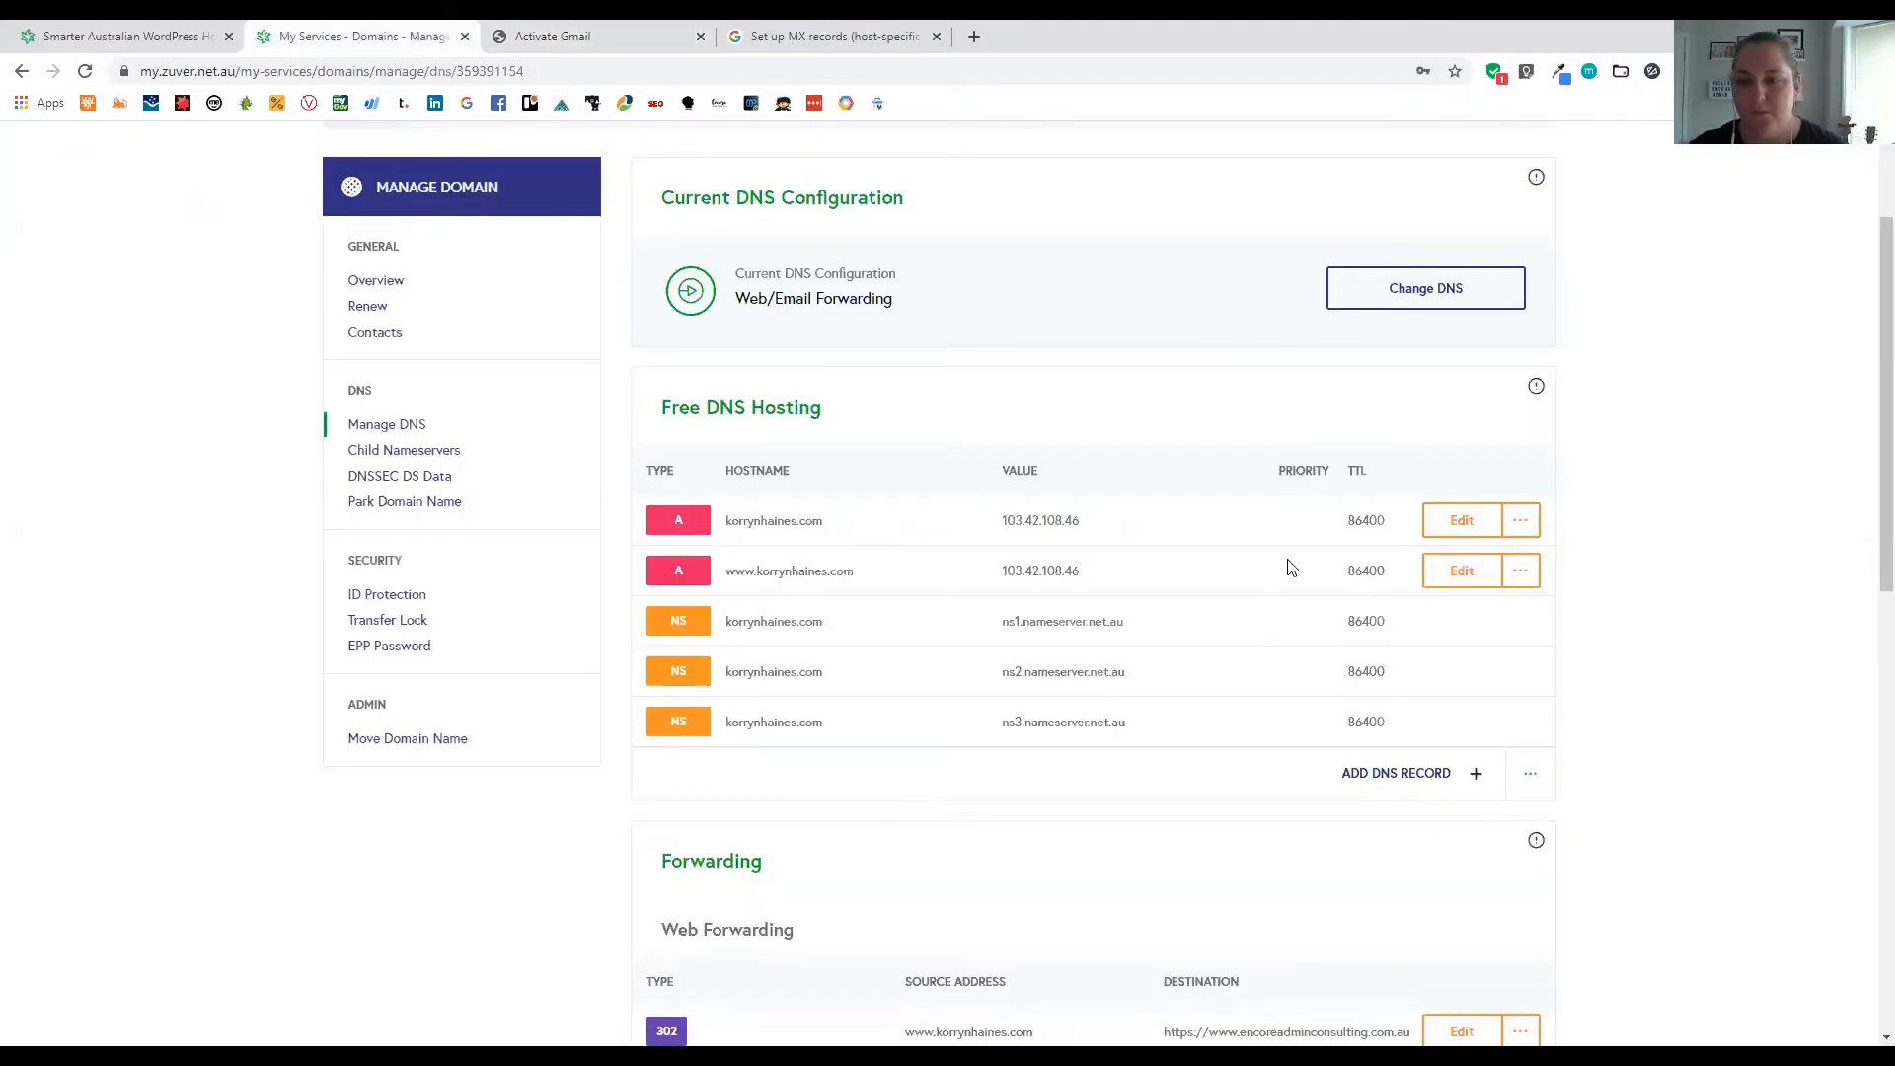
Begin a new Zuver DNS record and set its type to MX, matching Gmail's instructions
click(1352, 779)
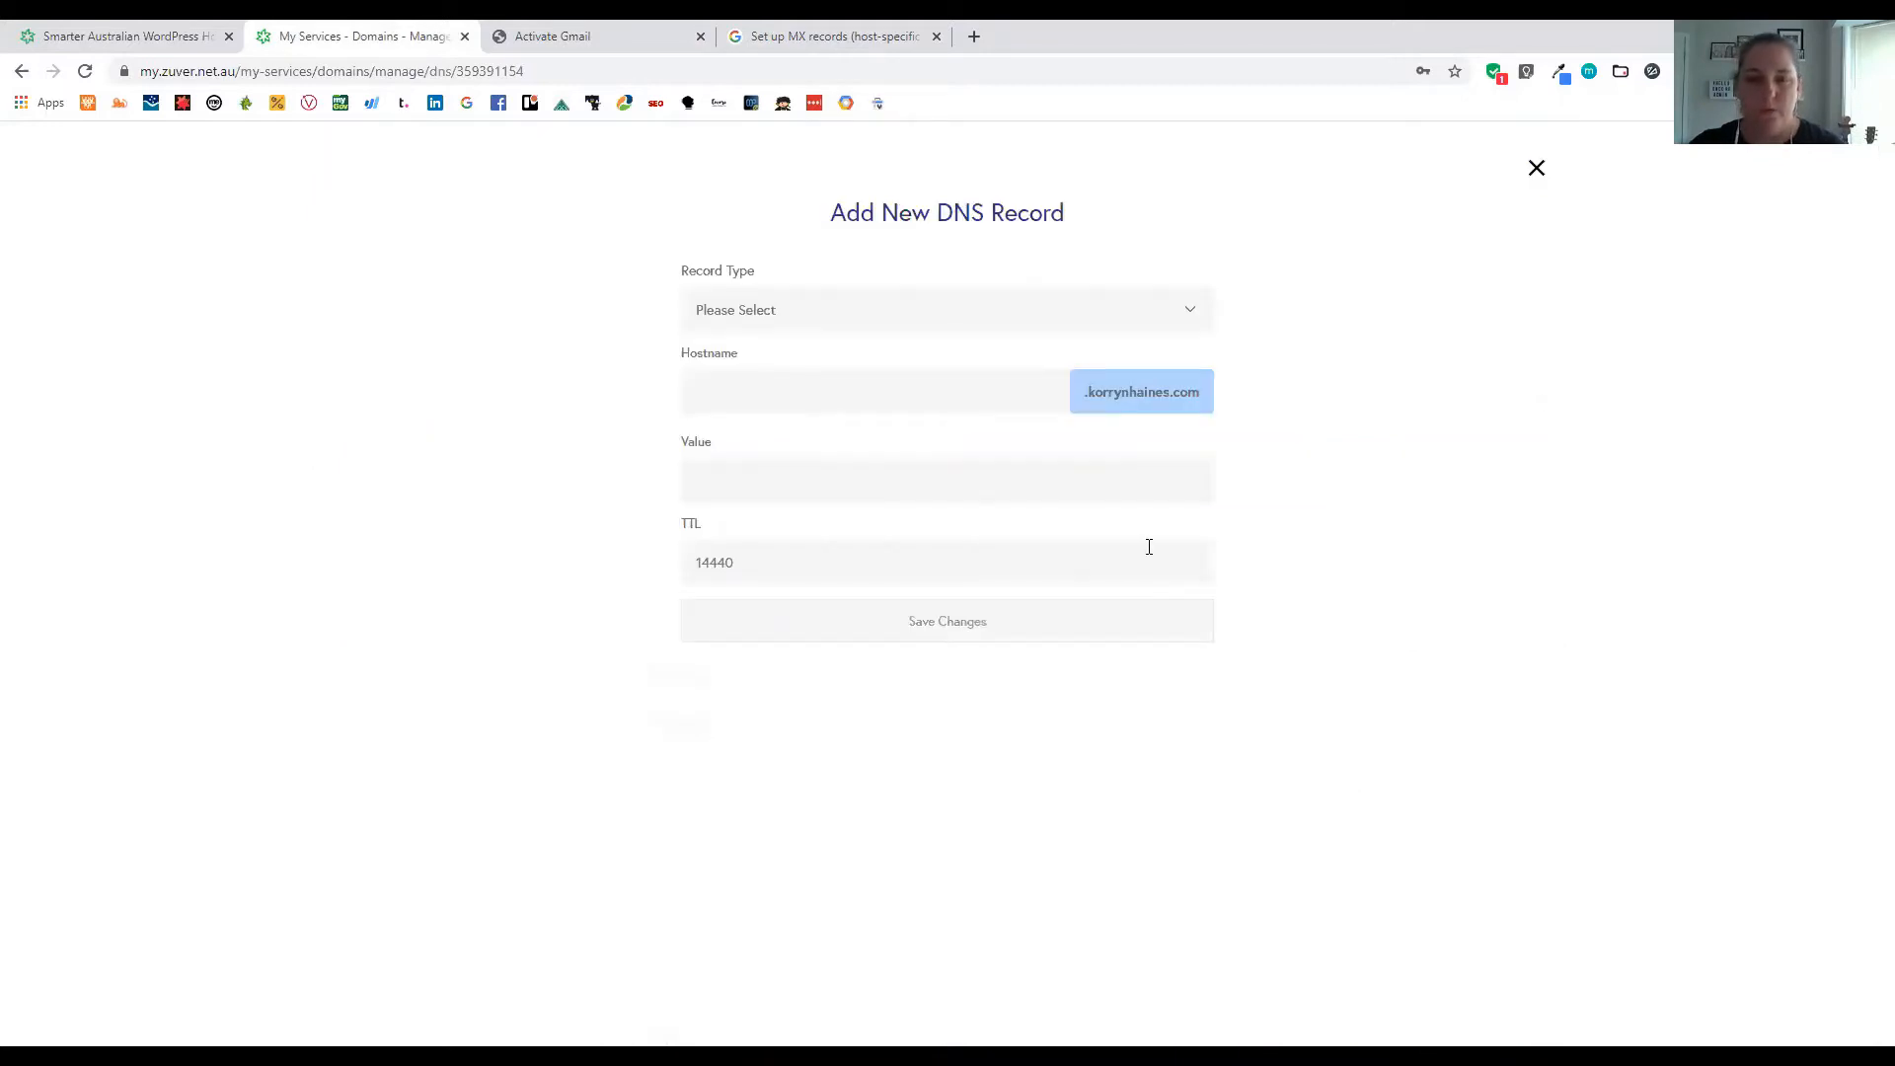
click(796, 323)
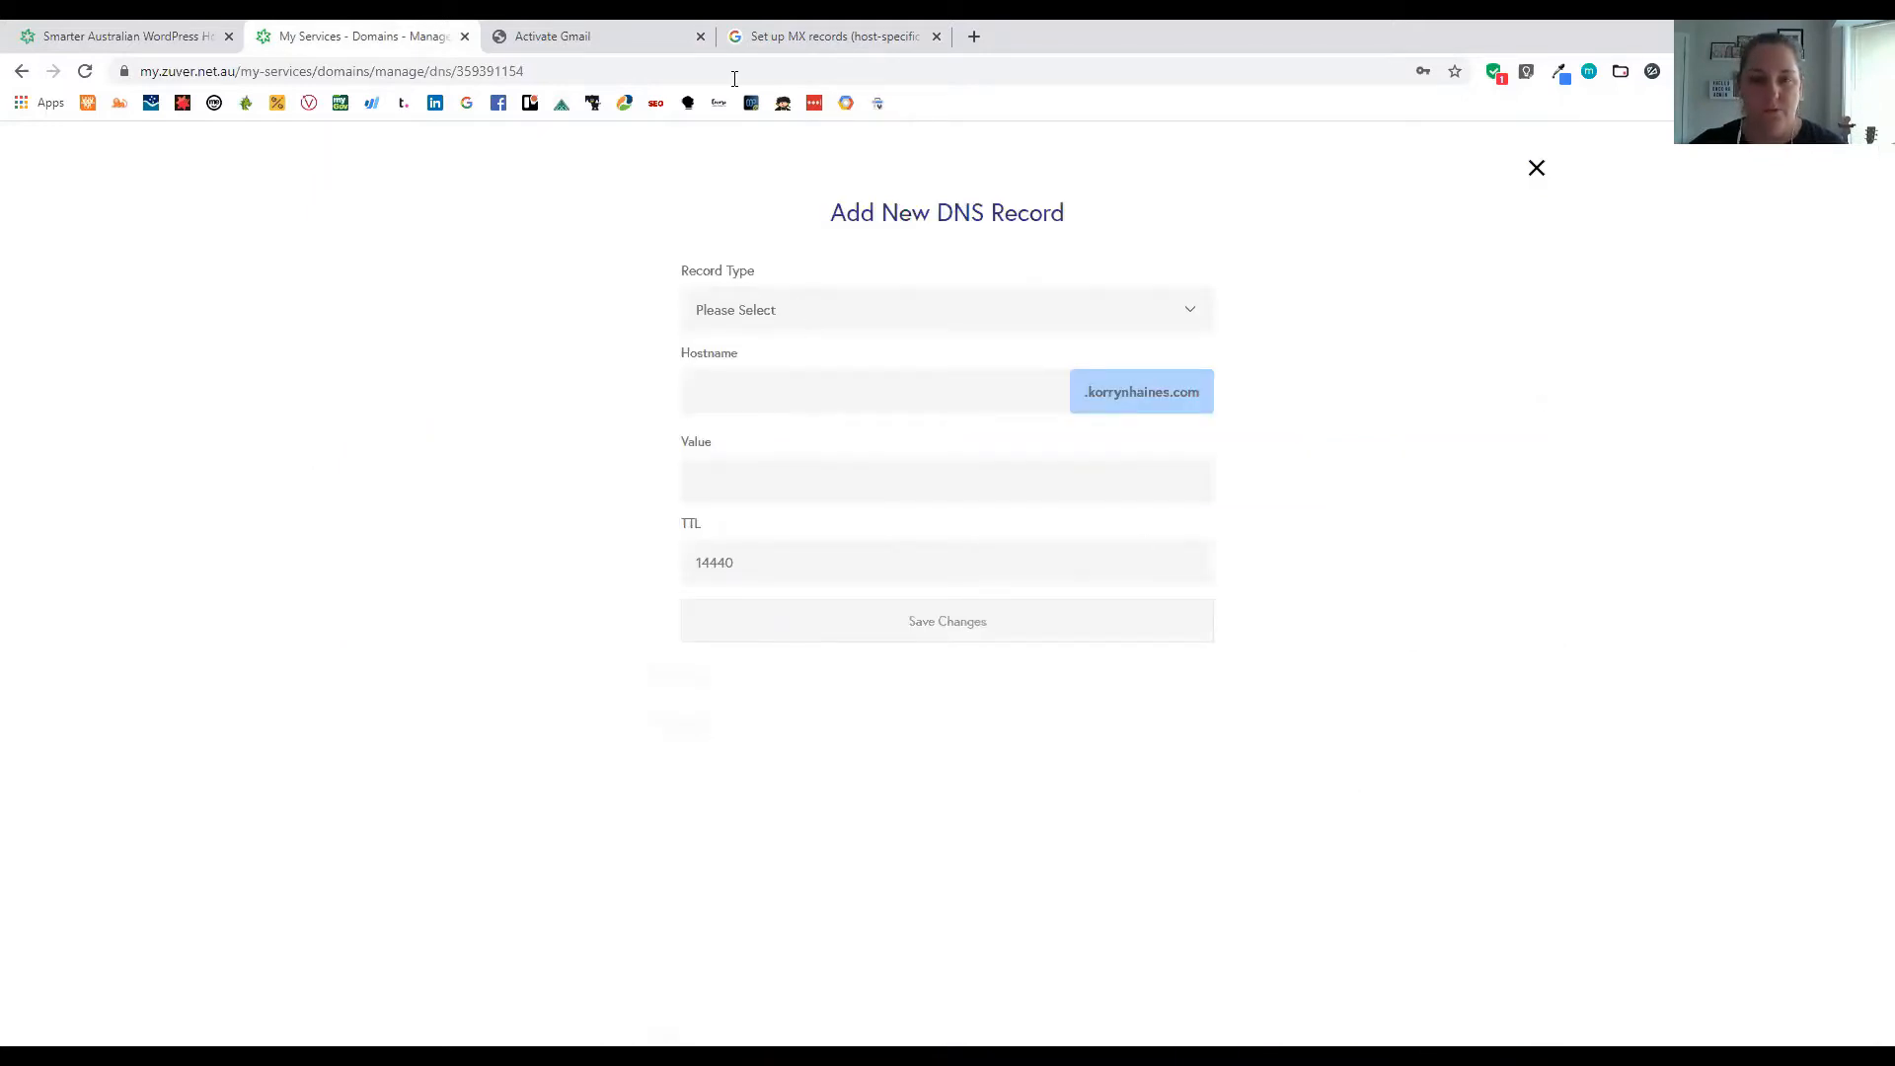
click(582, 36)
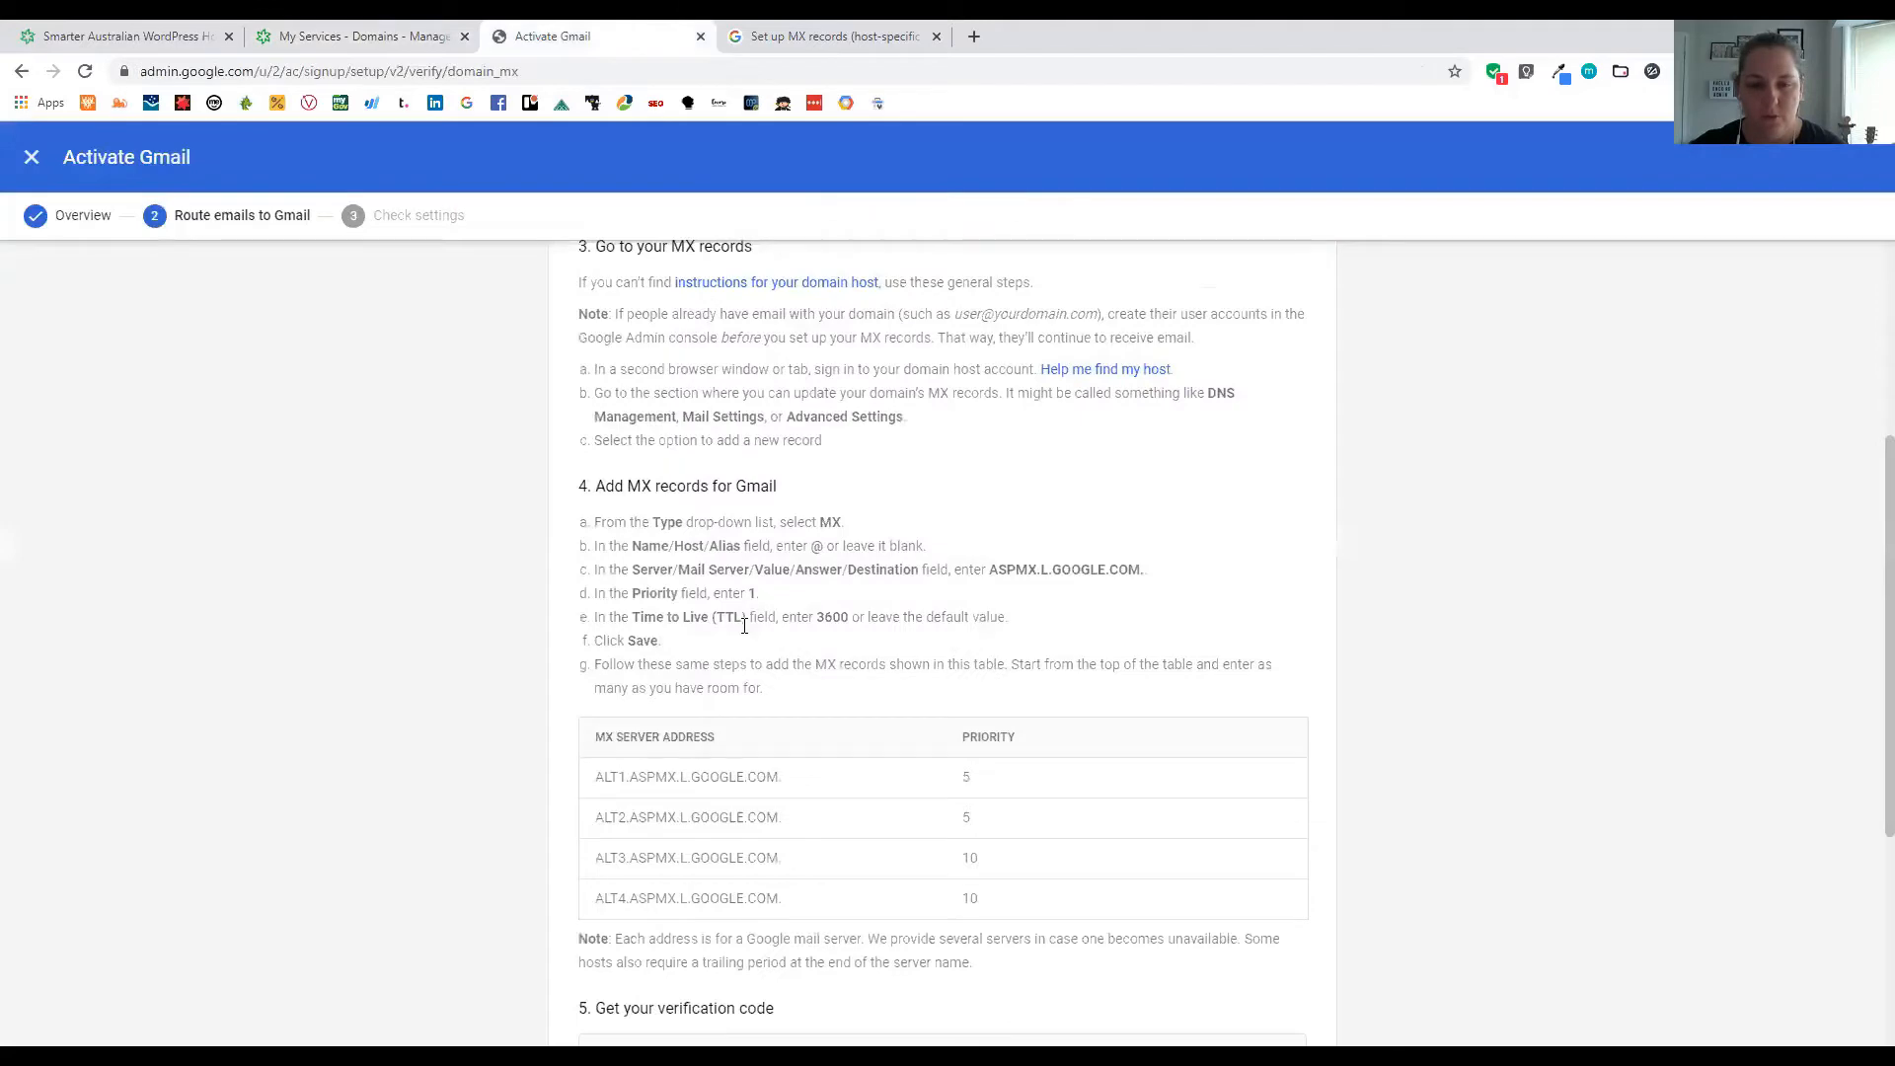
double_click(830, 522)
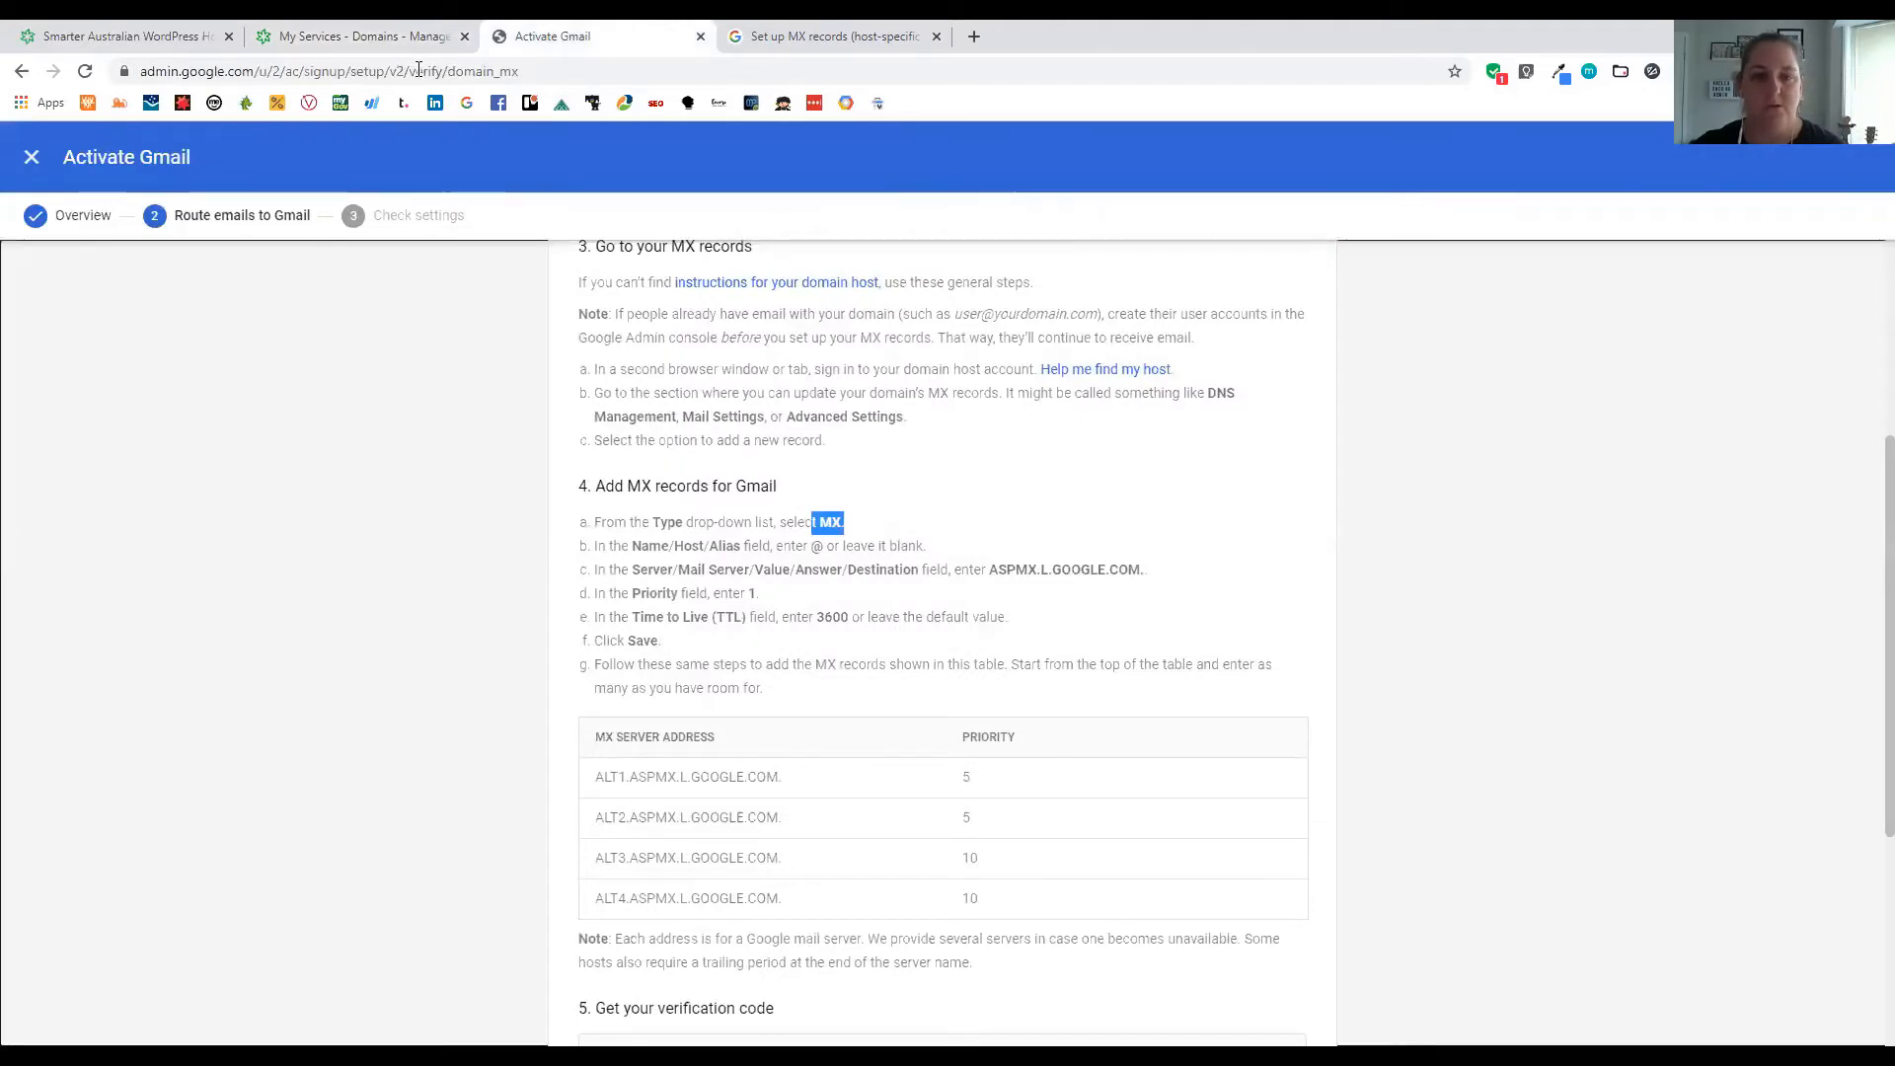
key(ctrl+shift+Tab)
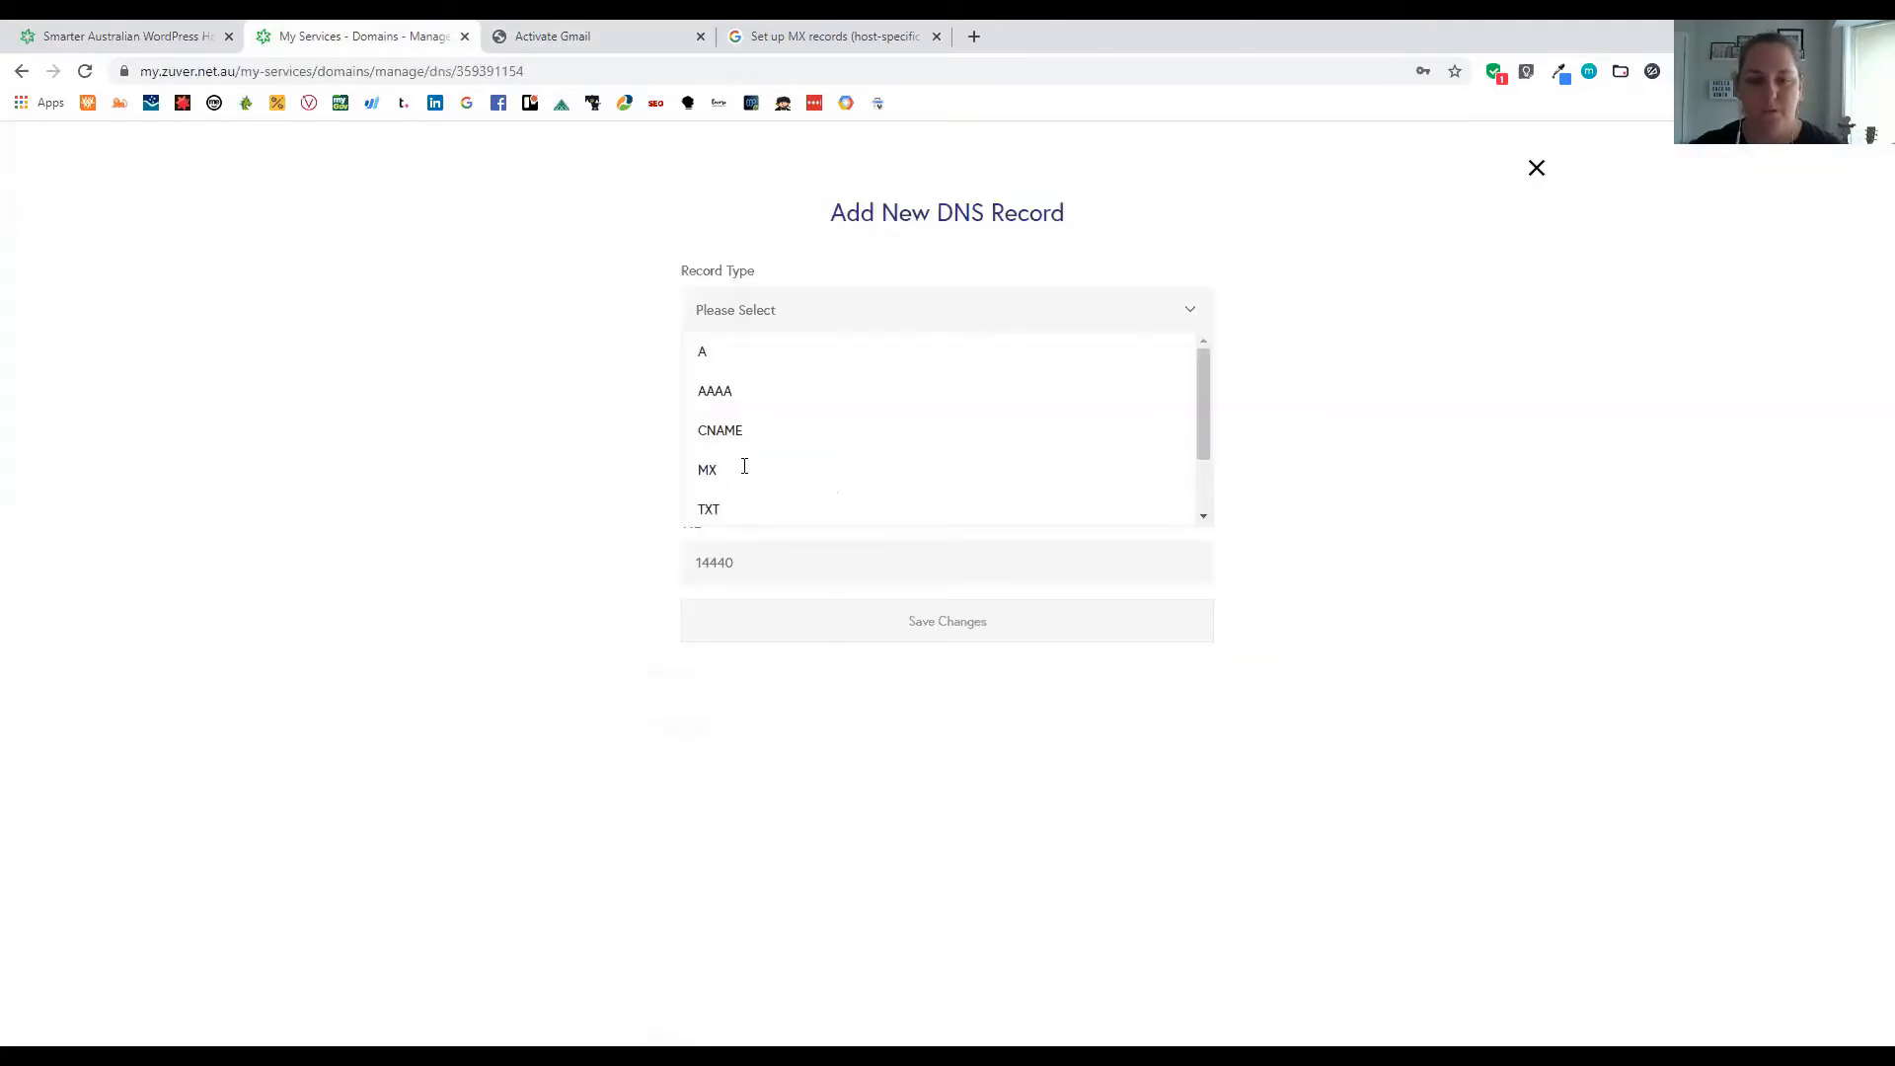
click(744, 472)
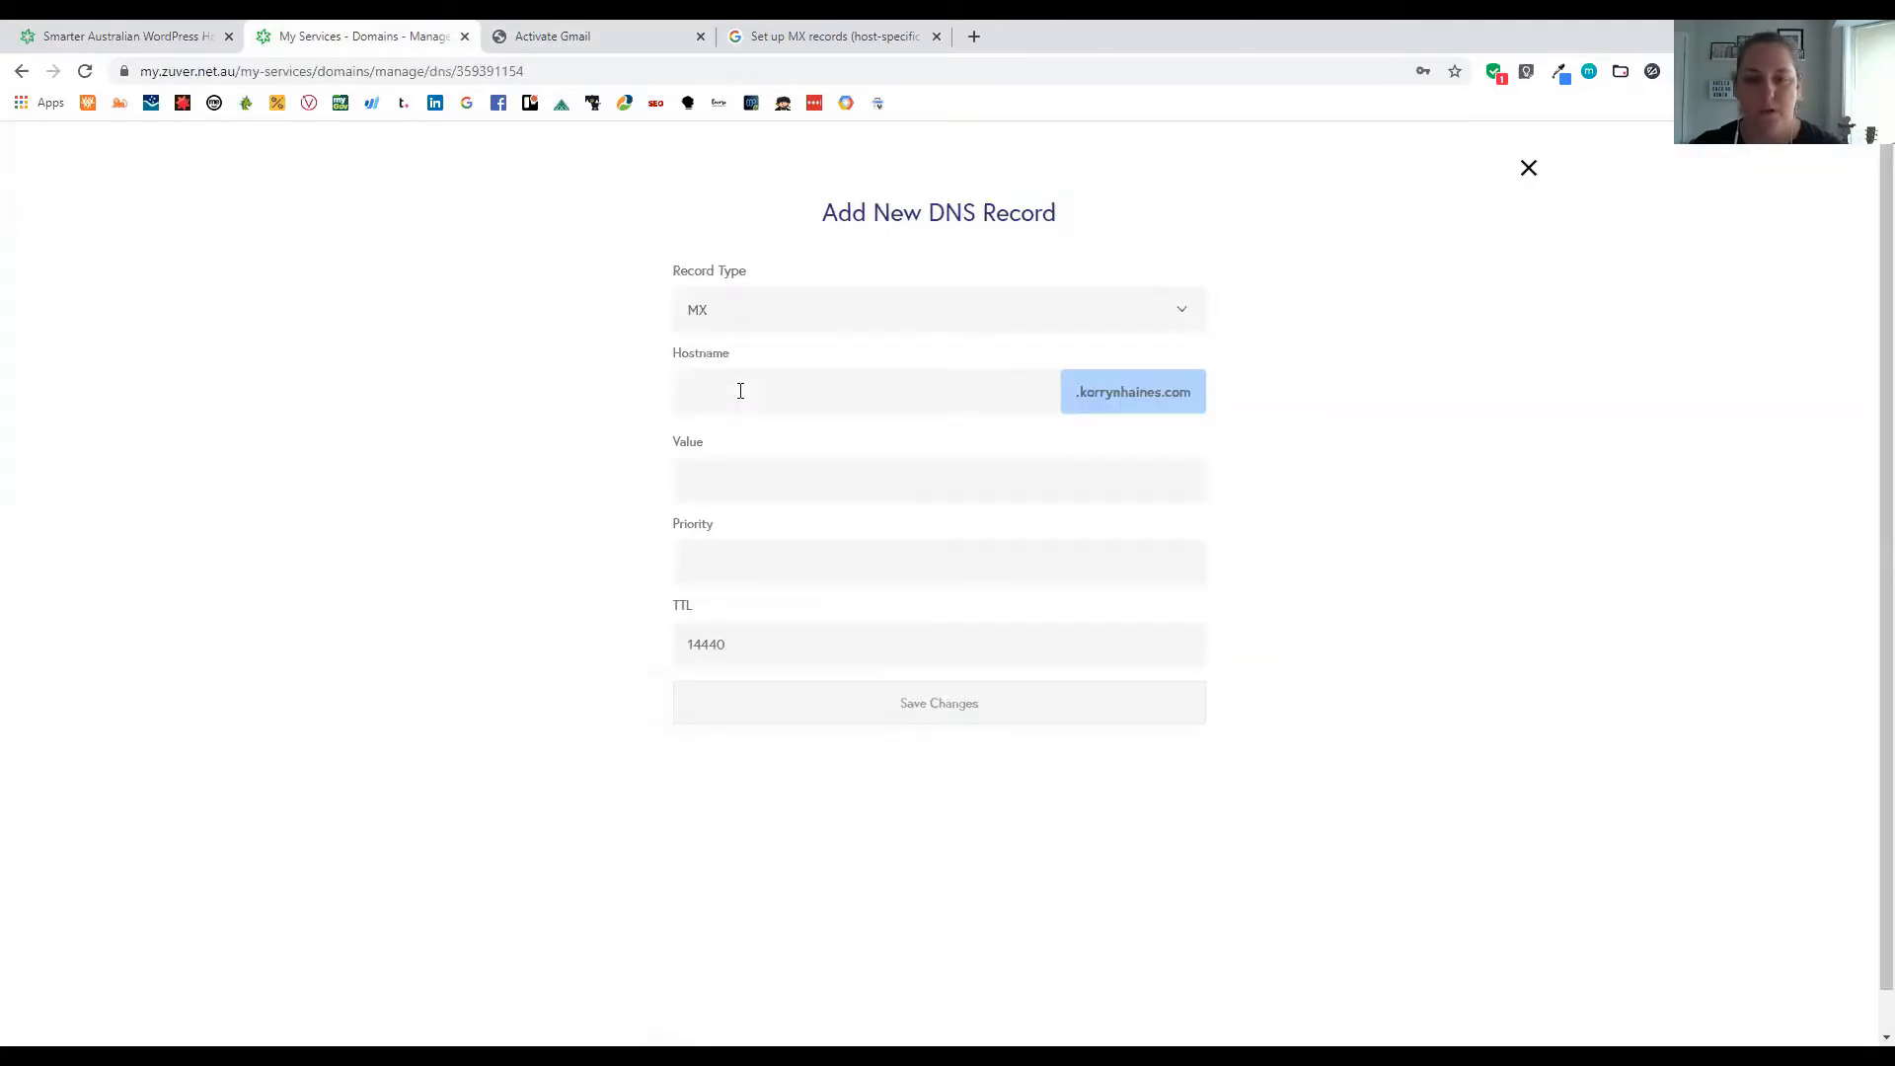
click(571, 38)
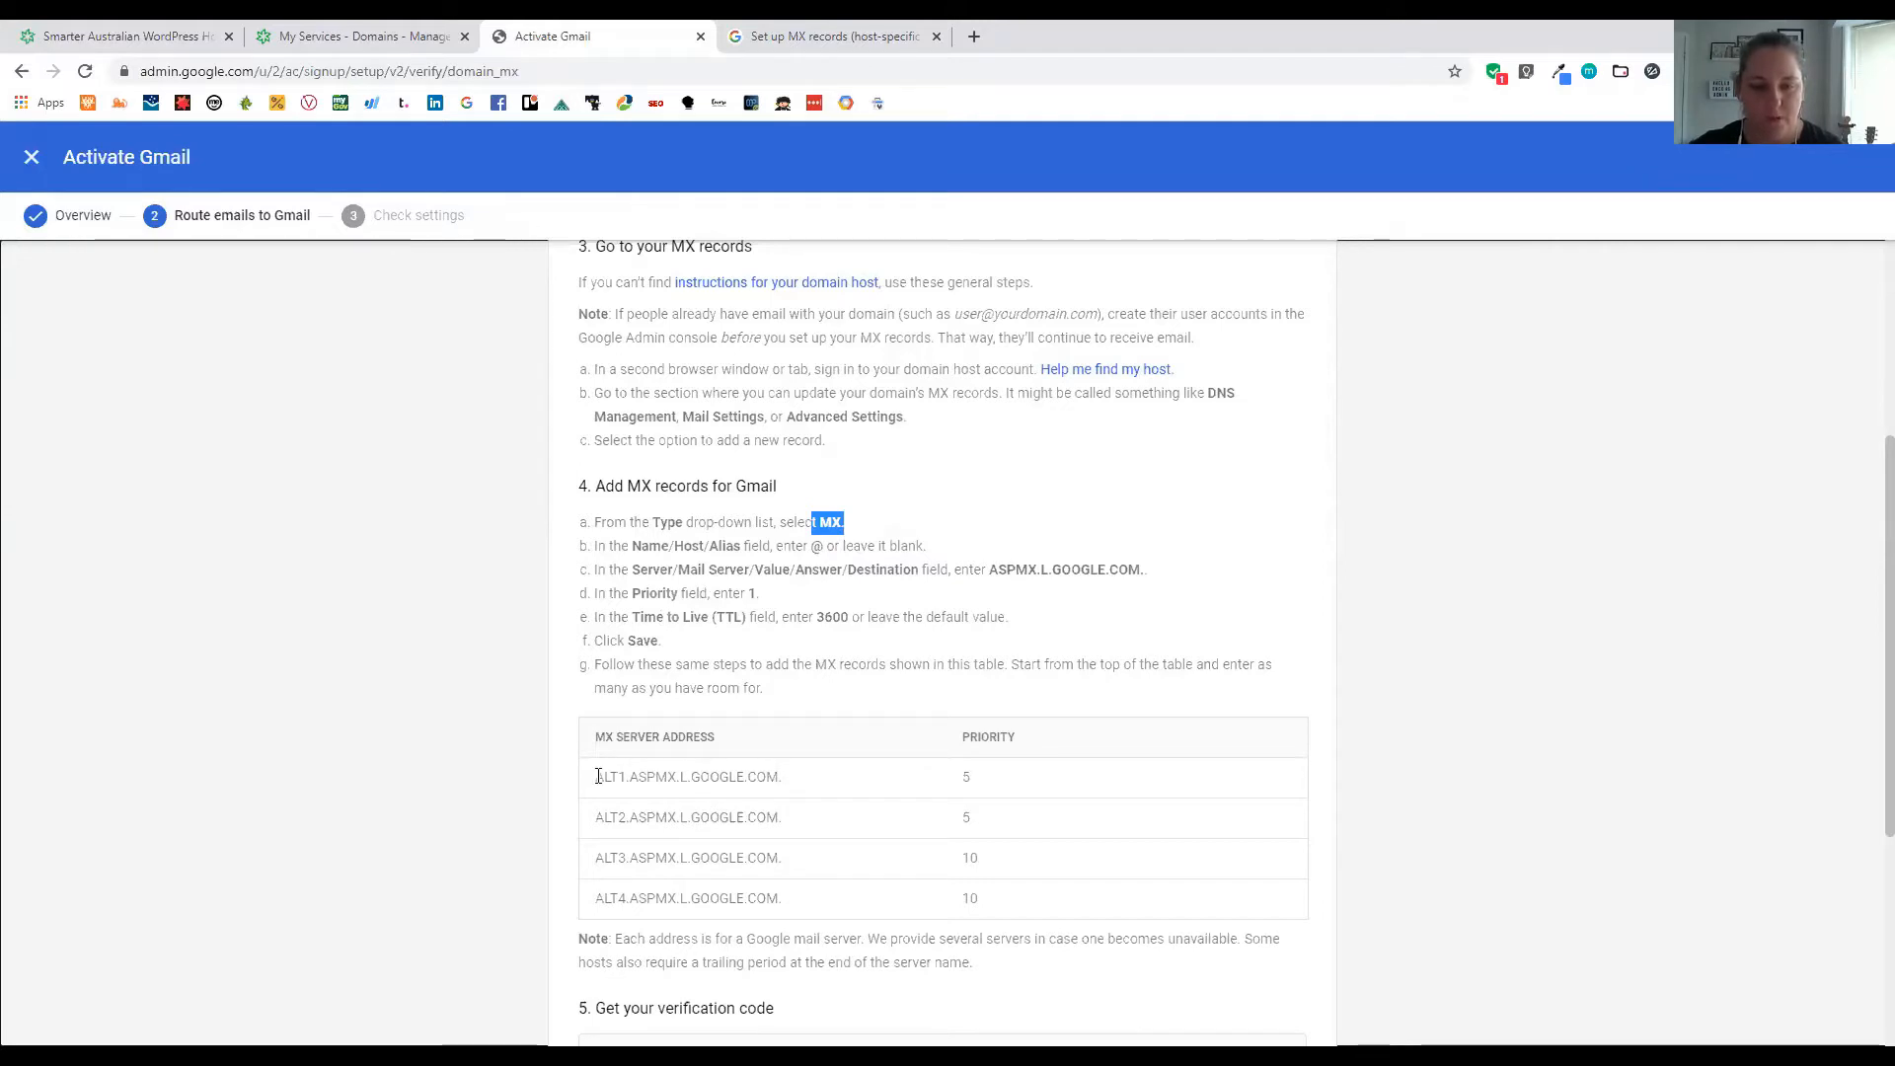
Copy ASPMX.L.GOOGLE.COM. from the Gmail instructions and paste it as the record's Value
click(667, 776)
drag(596, 776, 783, 782)
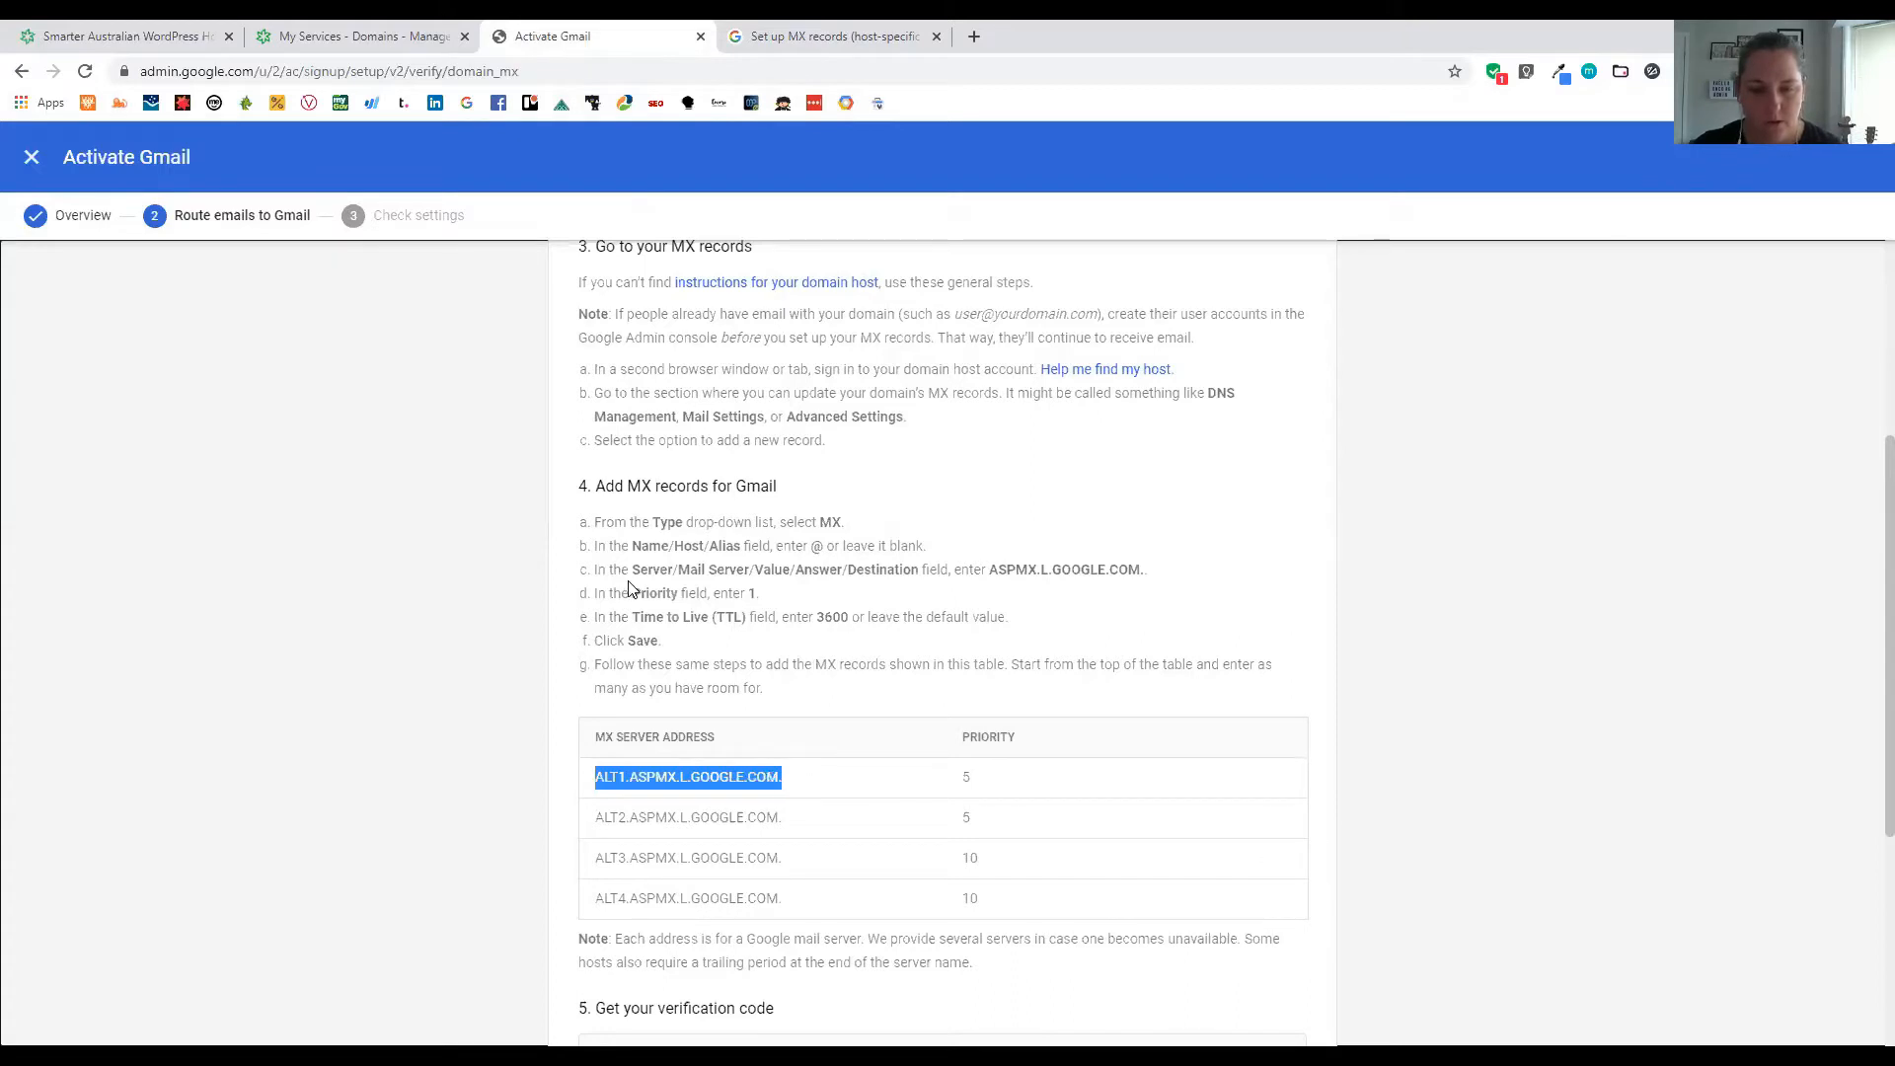
drag(991, 570, 1145, 569)
key(ctrl+c)
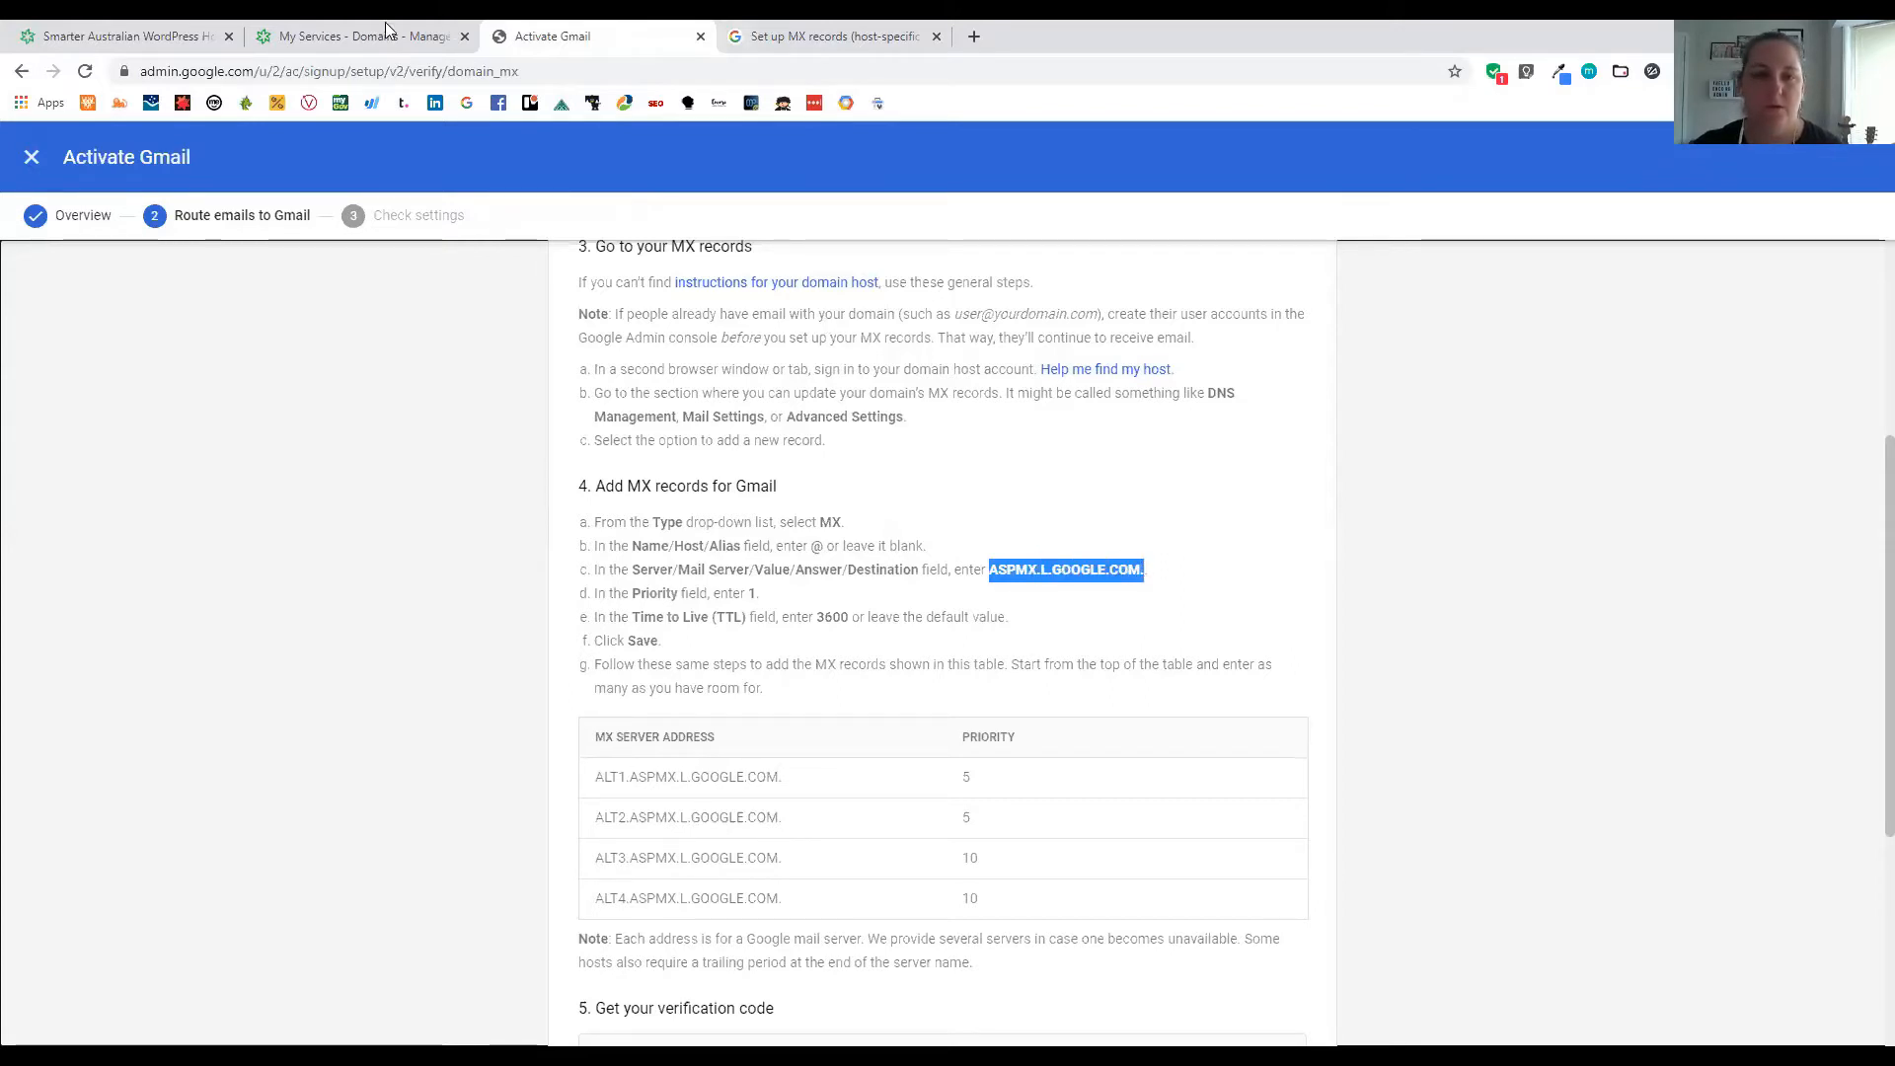
key(ctrl+shift+Tab)
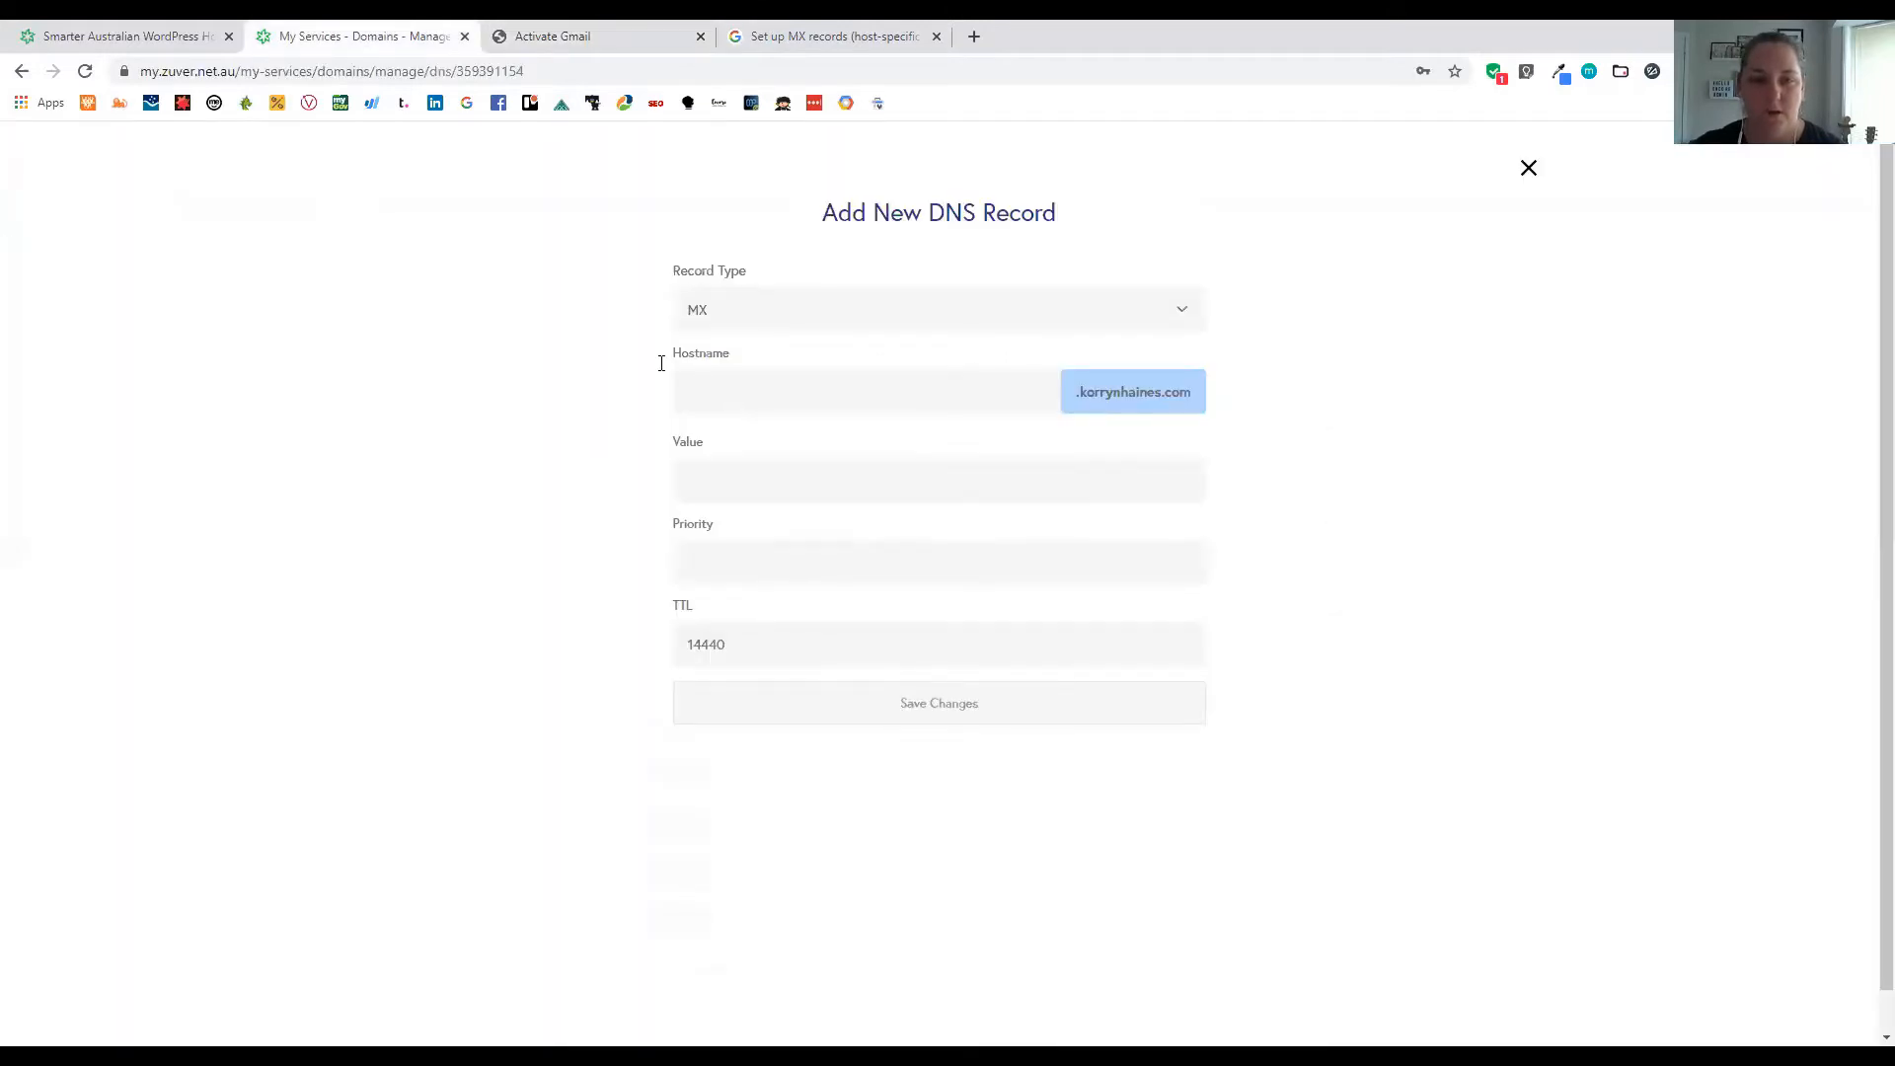
key(ctrl+Tab)
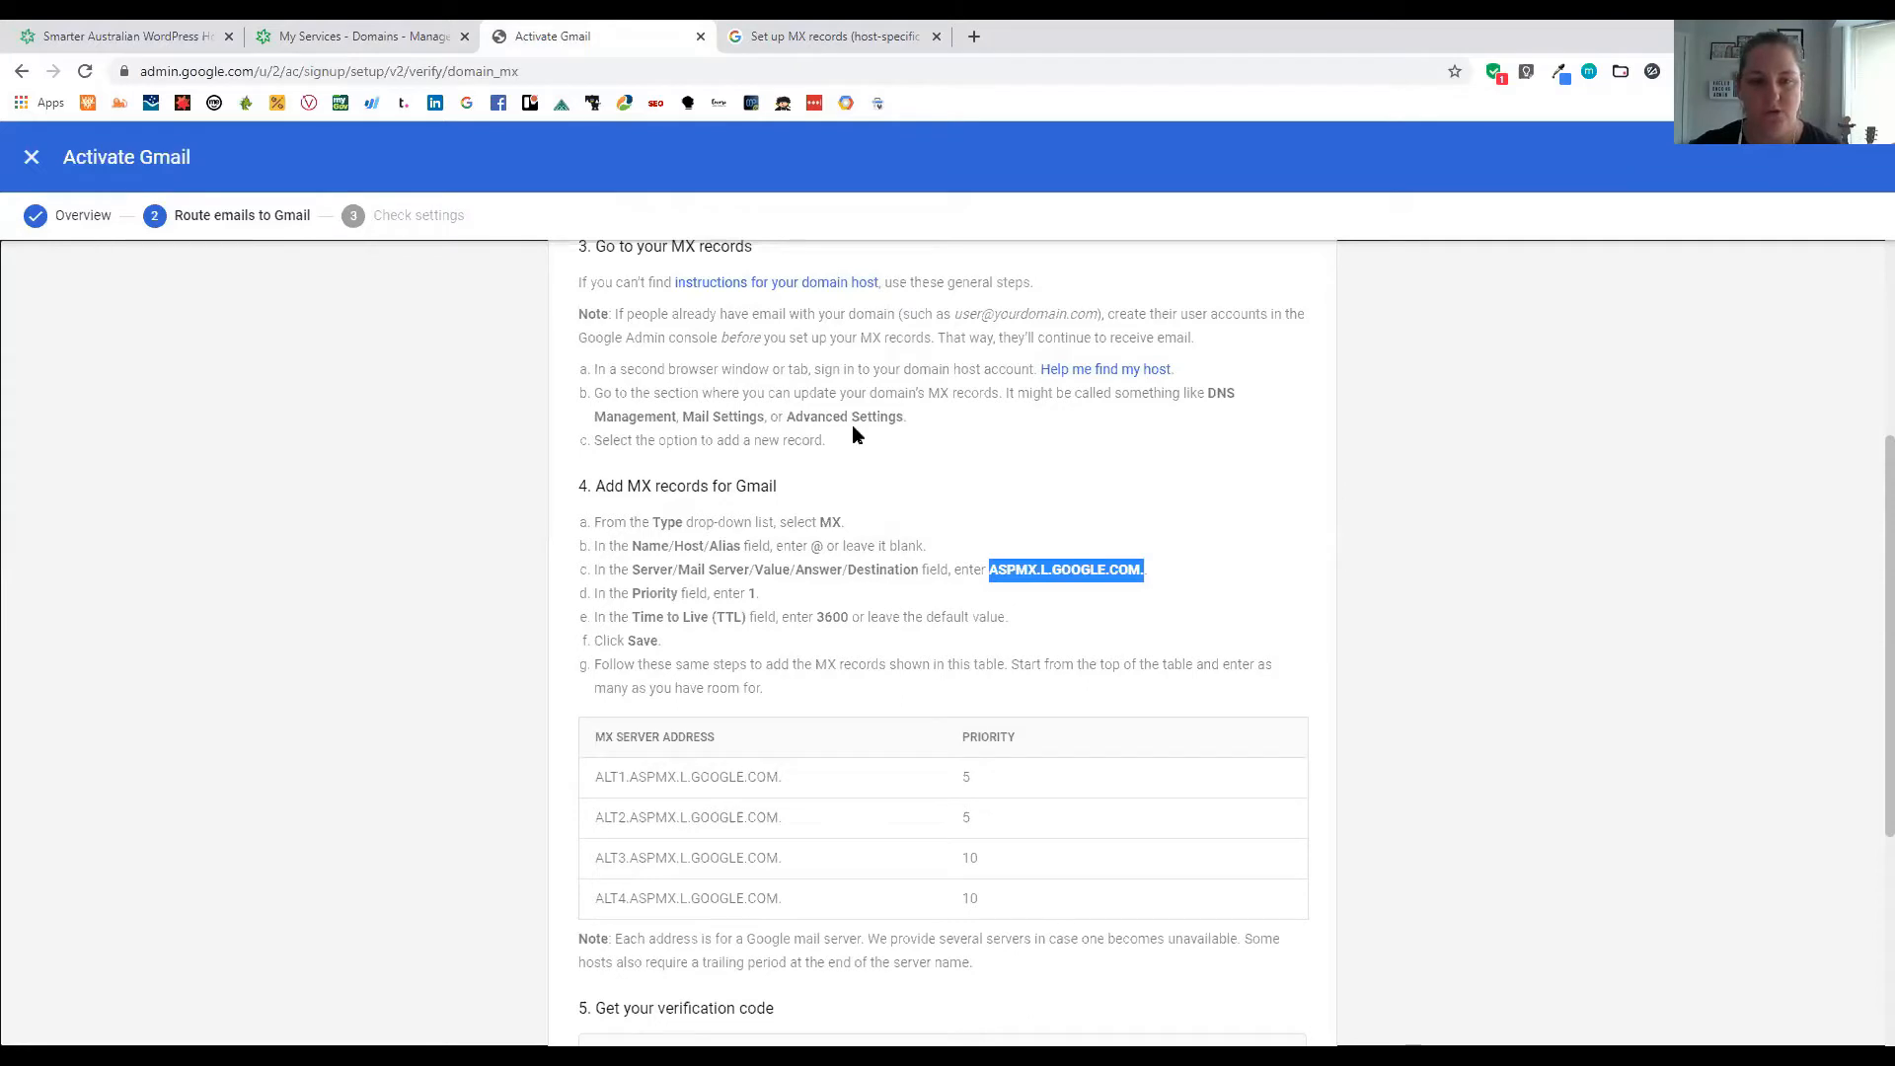
key(ctrl+shift+Tab)
click(691, 476)
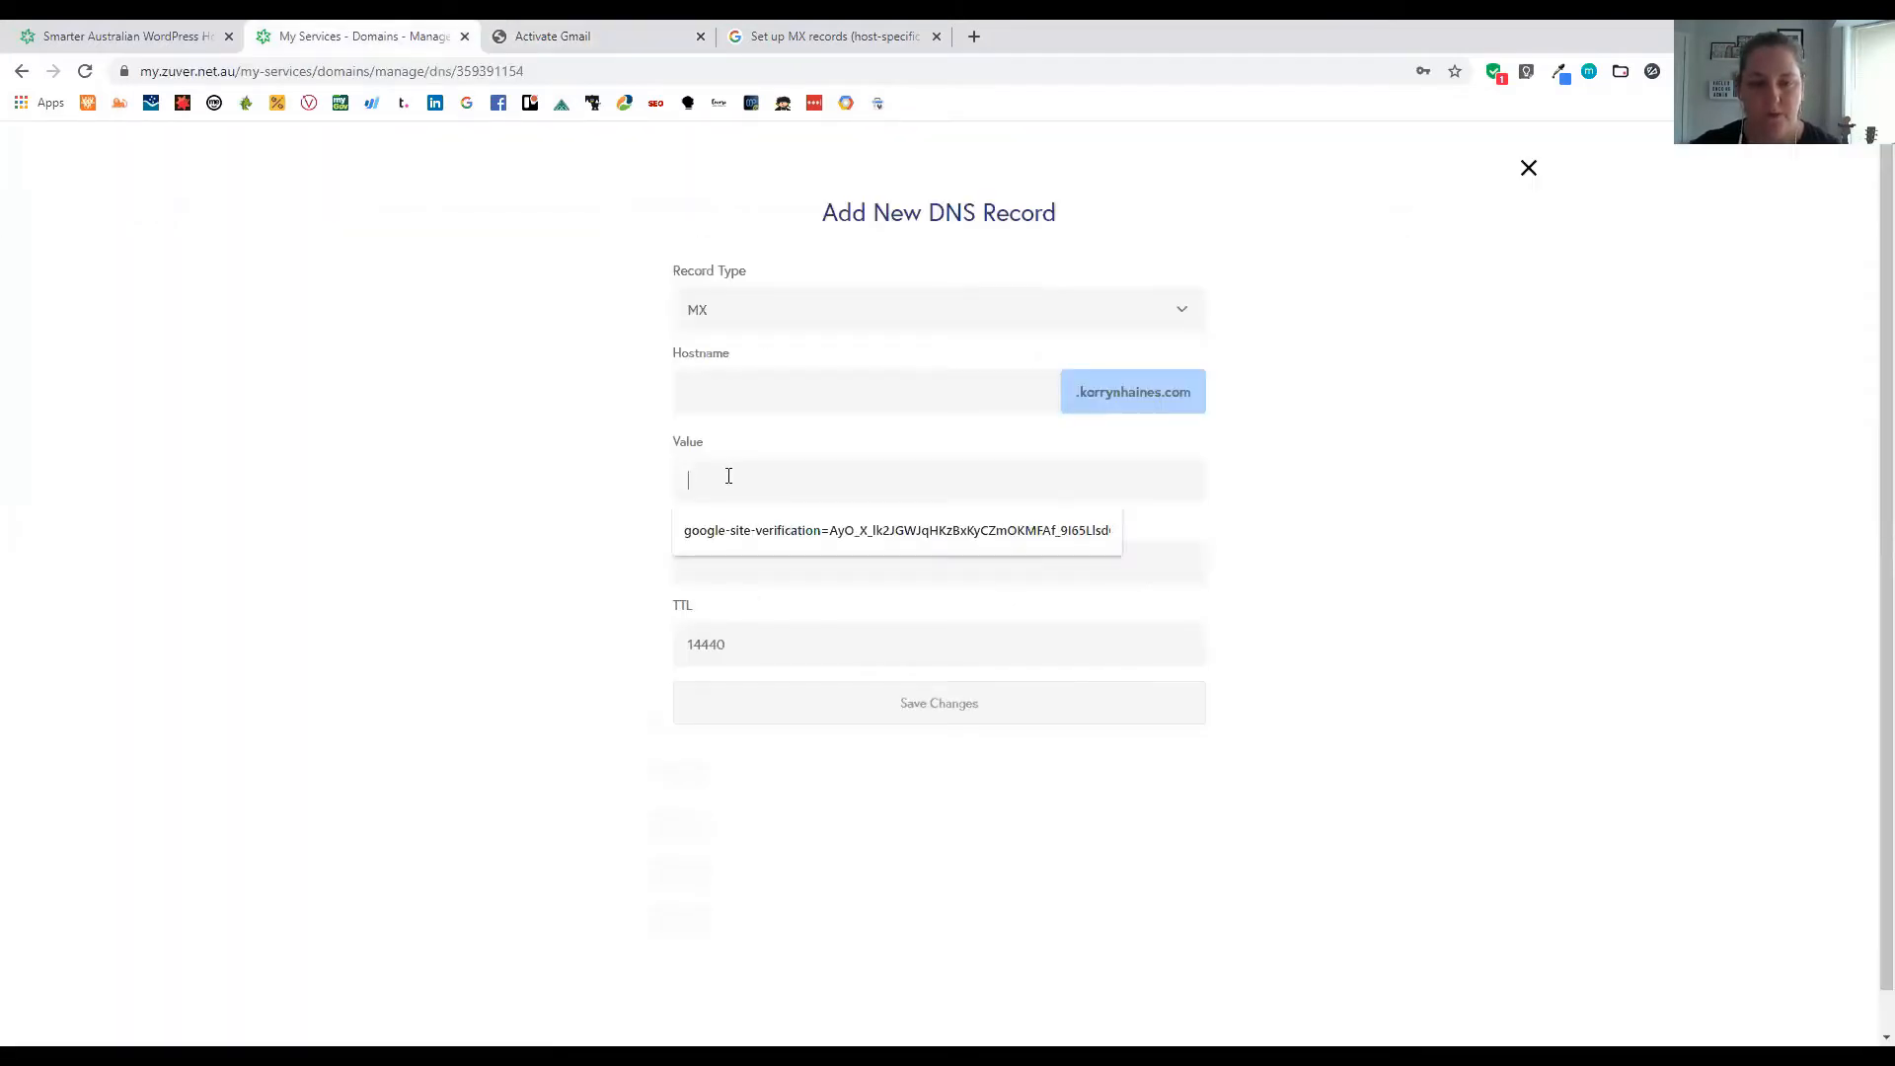
key(ctrl+v)
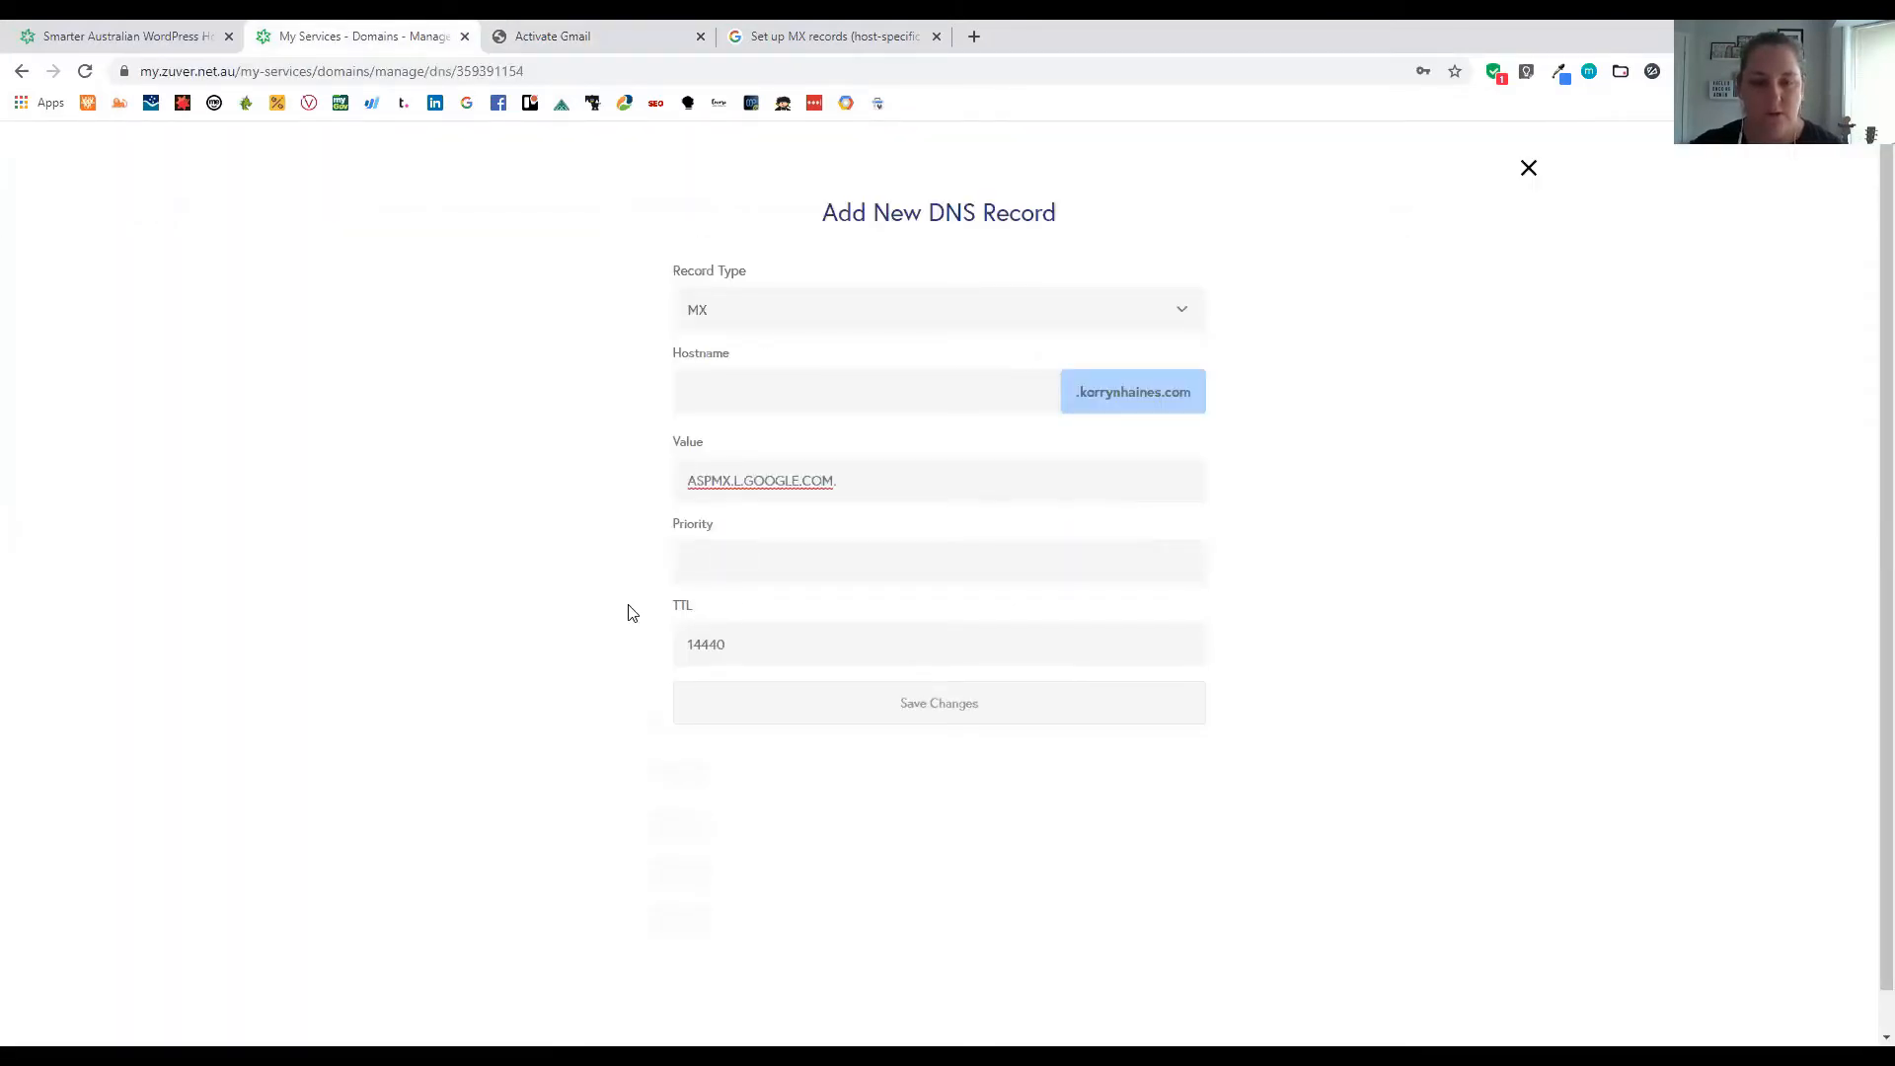
Set priority 1, keep TTL 14440 per the instructions, and save the MX record
key(ctrl+Tab)
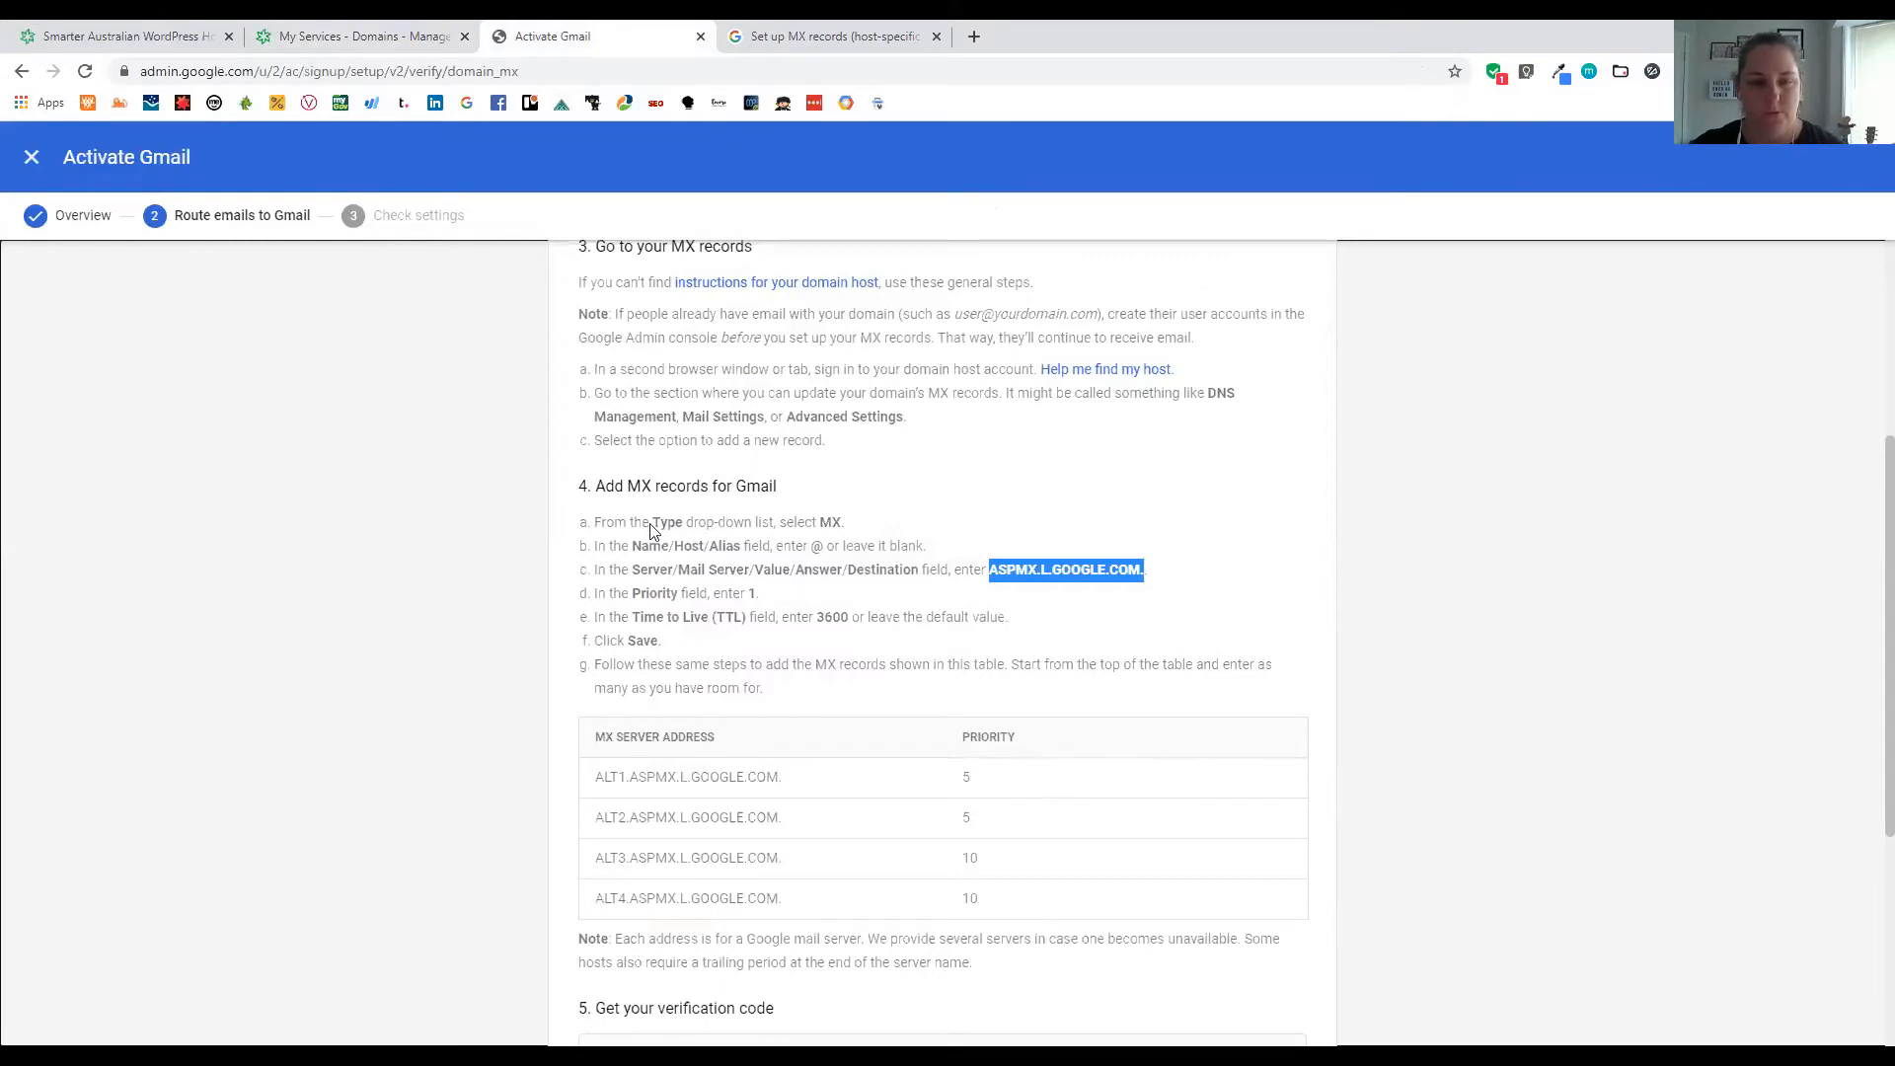
key(ctrl+shift+Tab)
key(Tab)
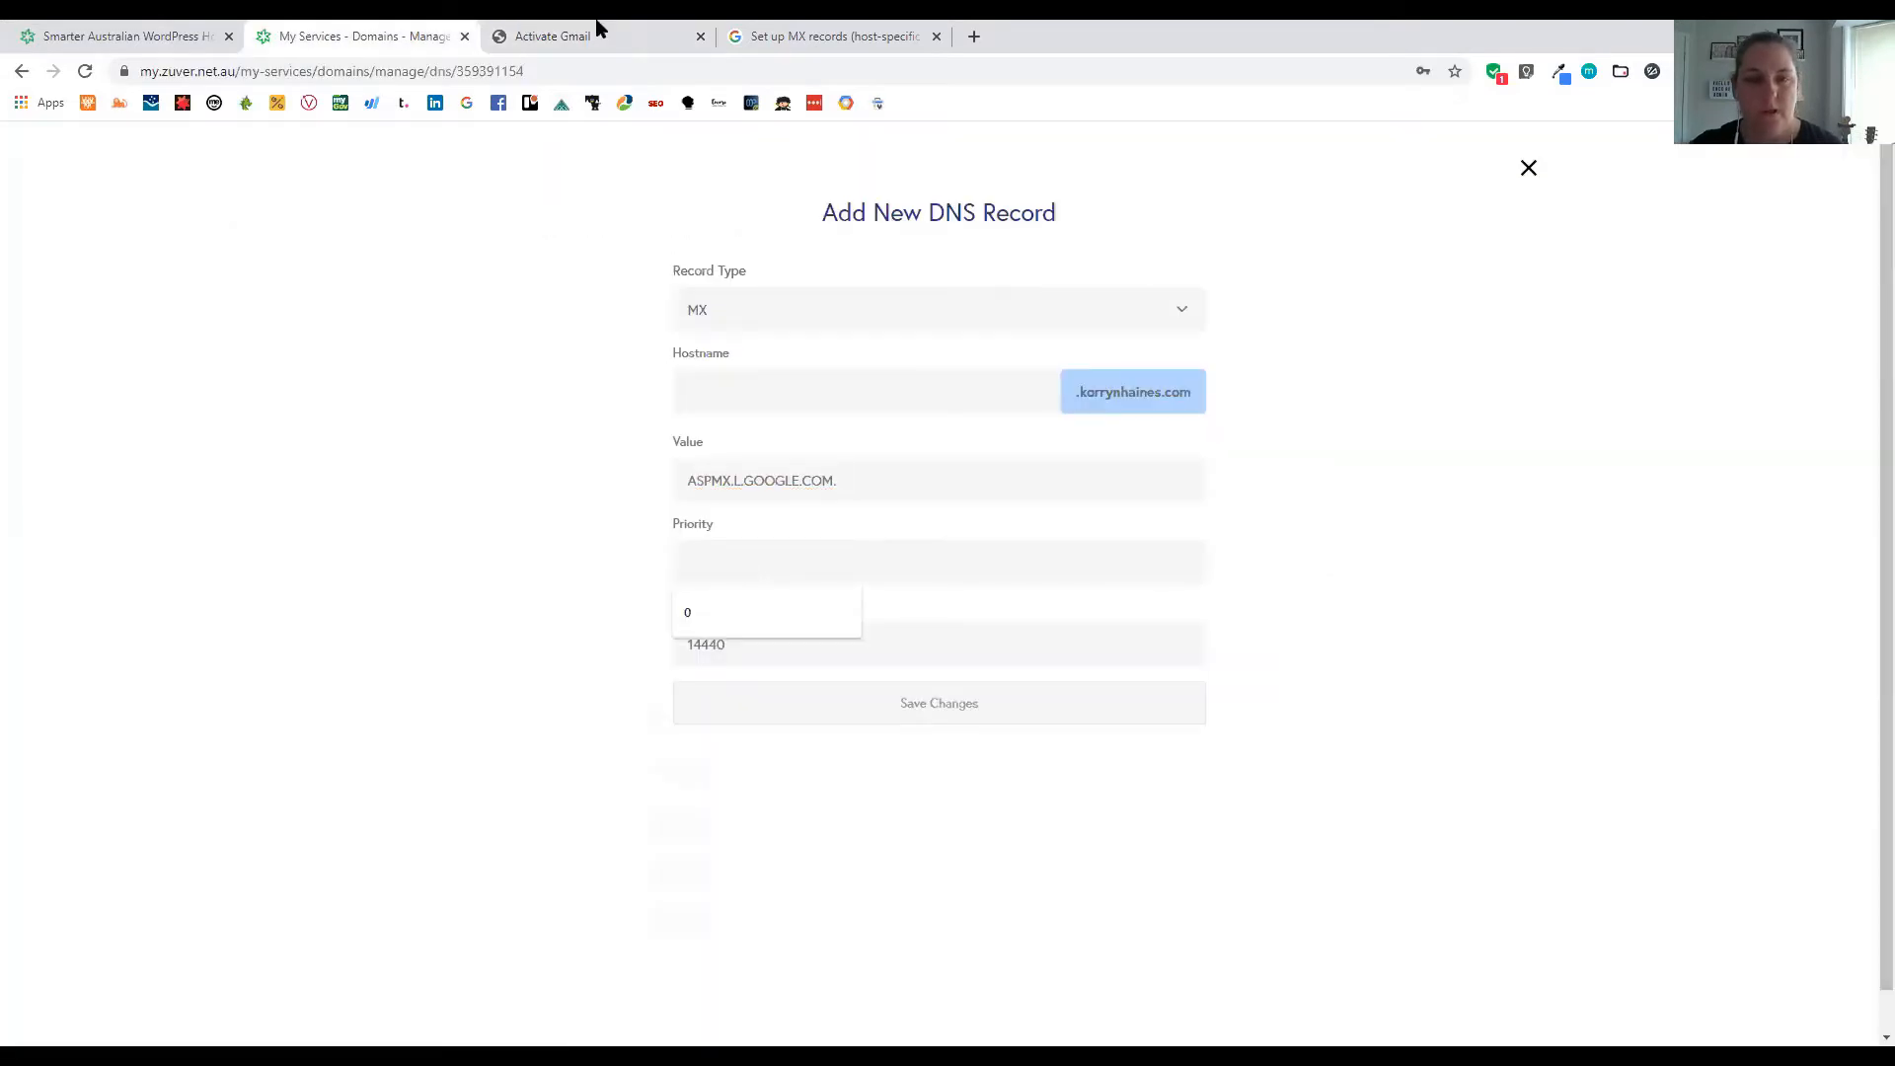
click(597, 30)
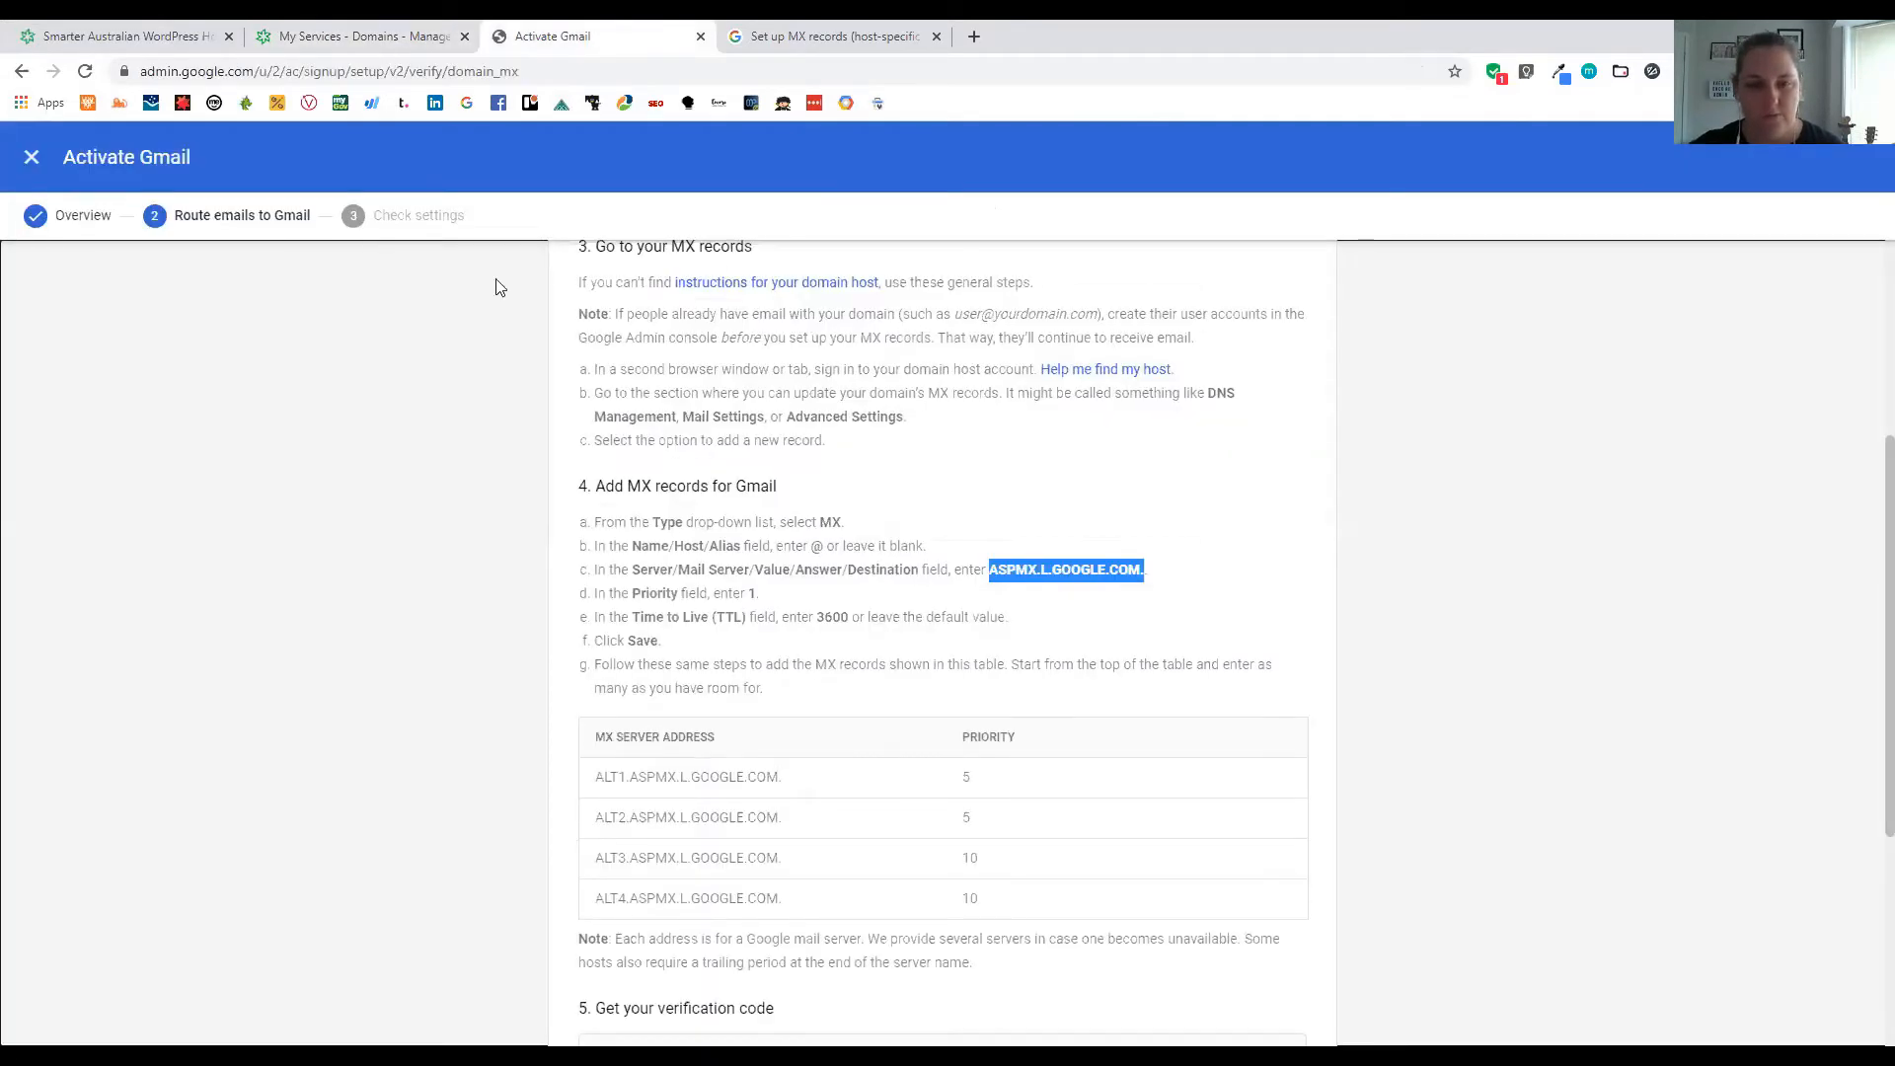
click(265, 32)
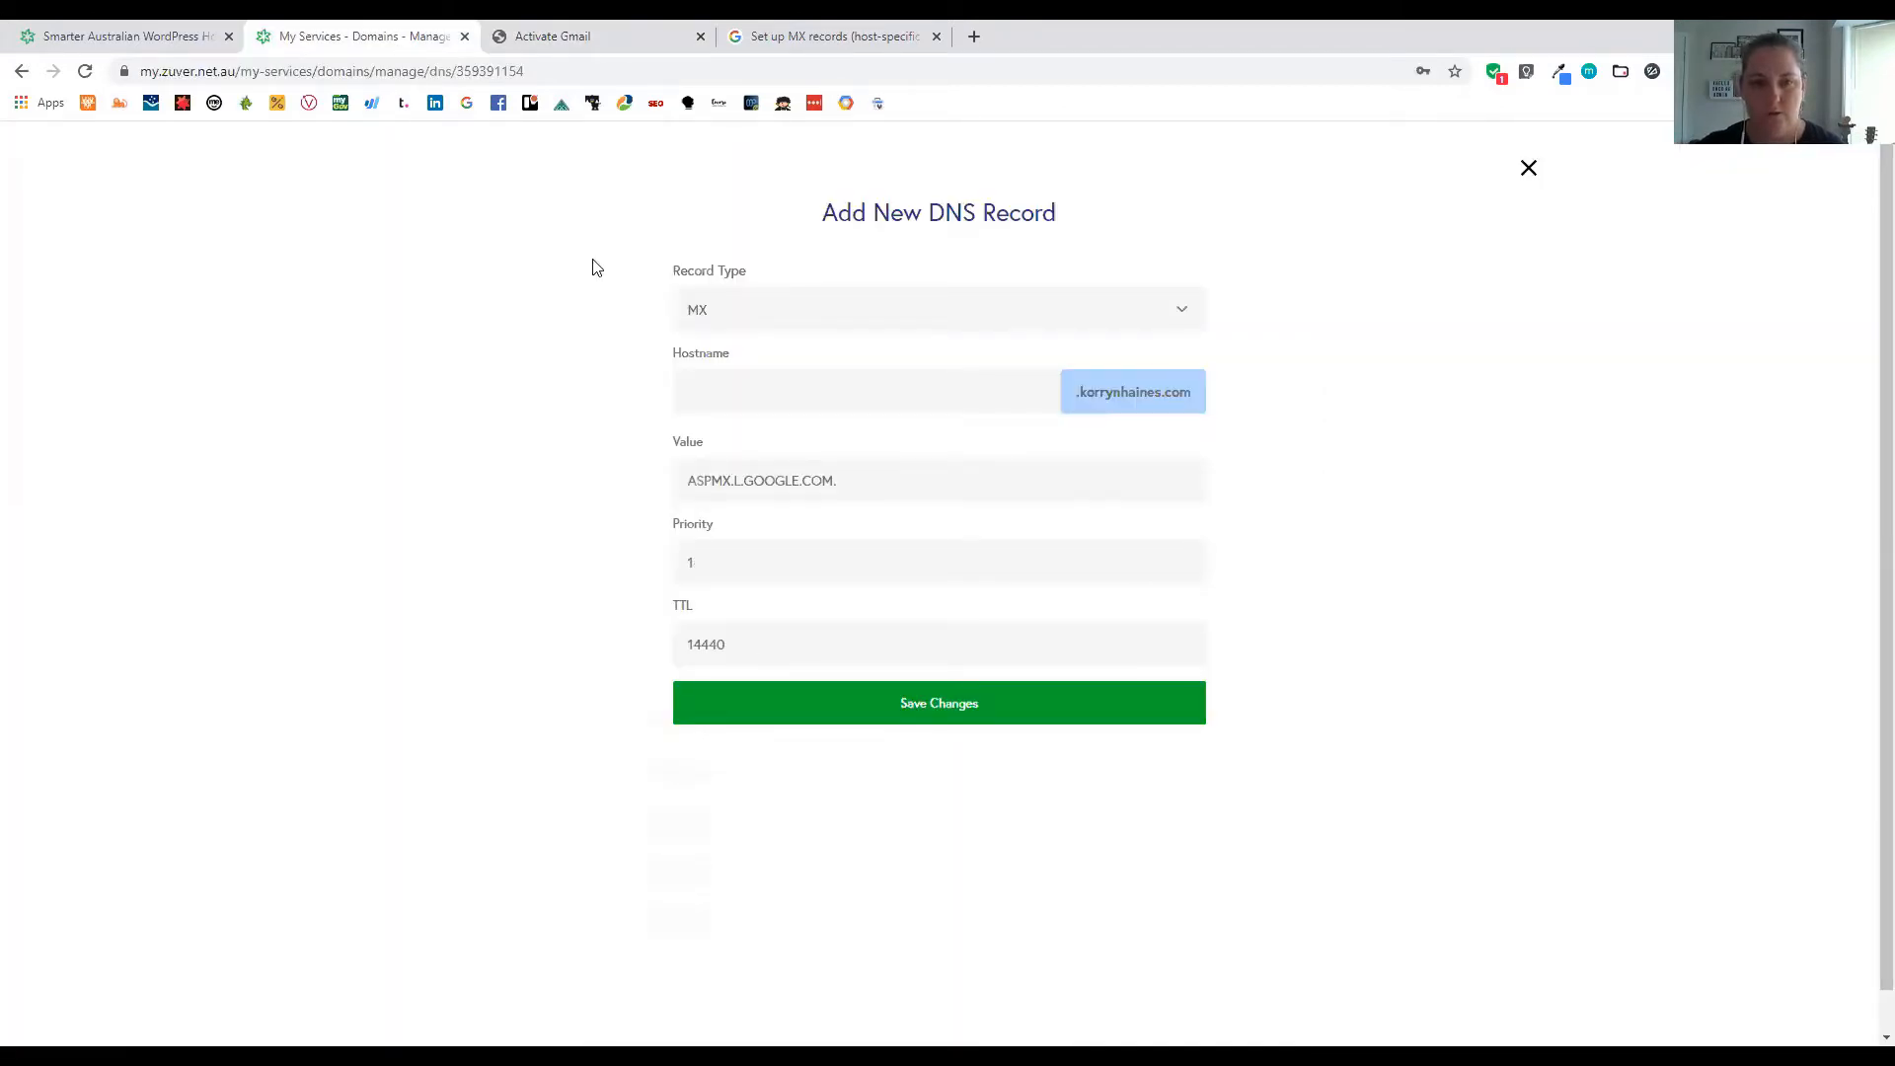
key(ctrl+Tab)
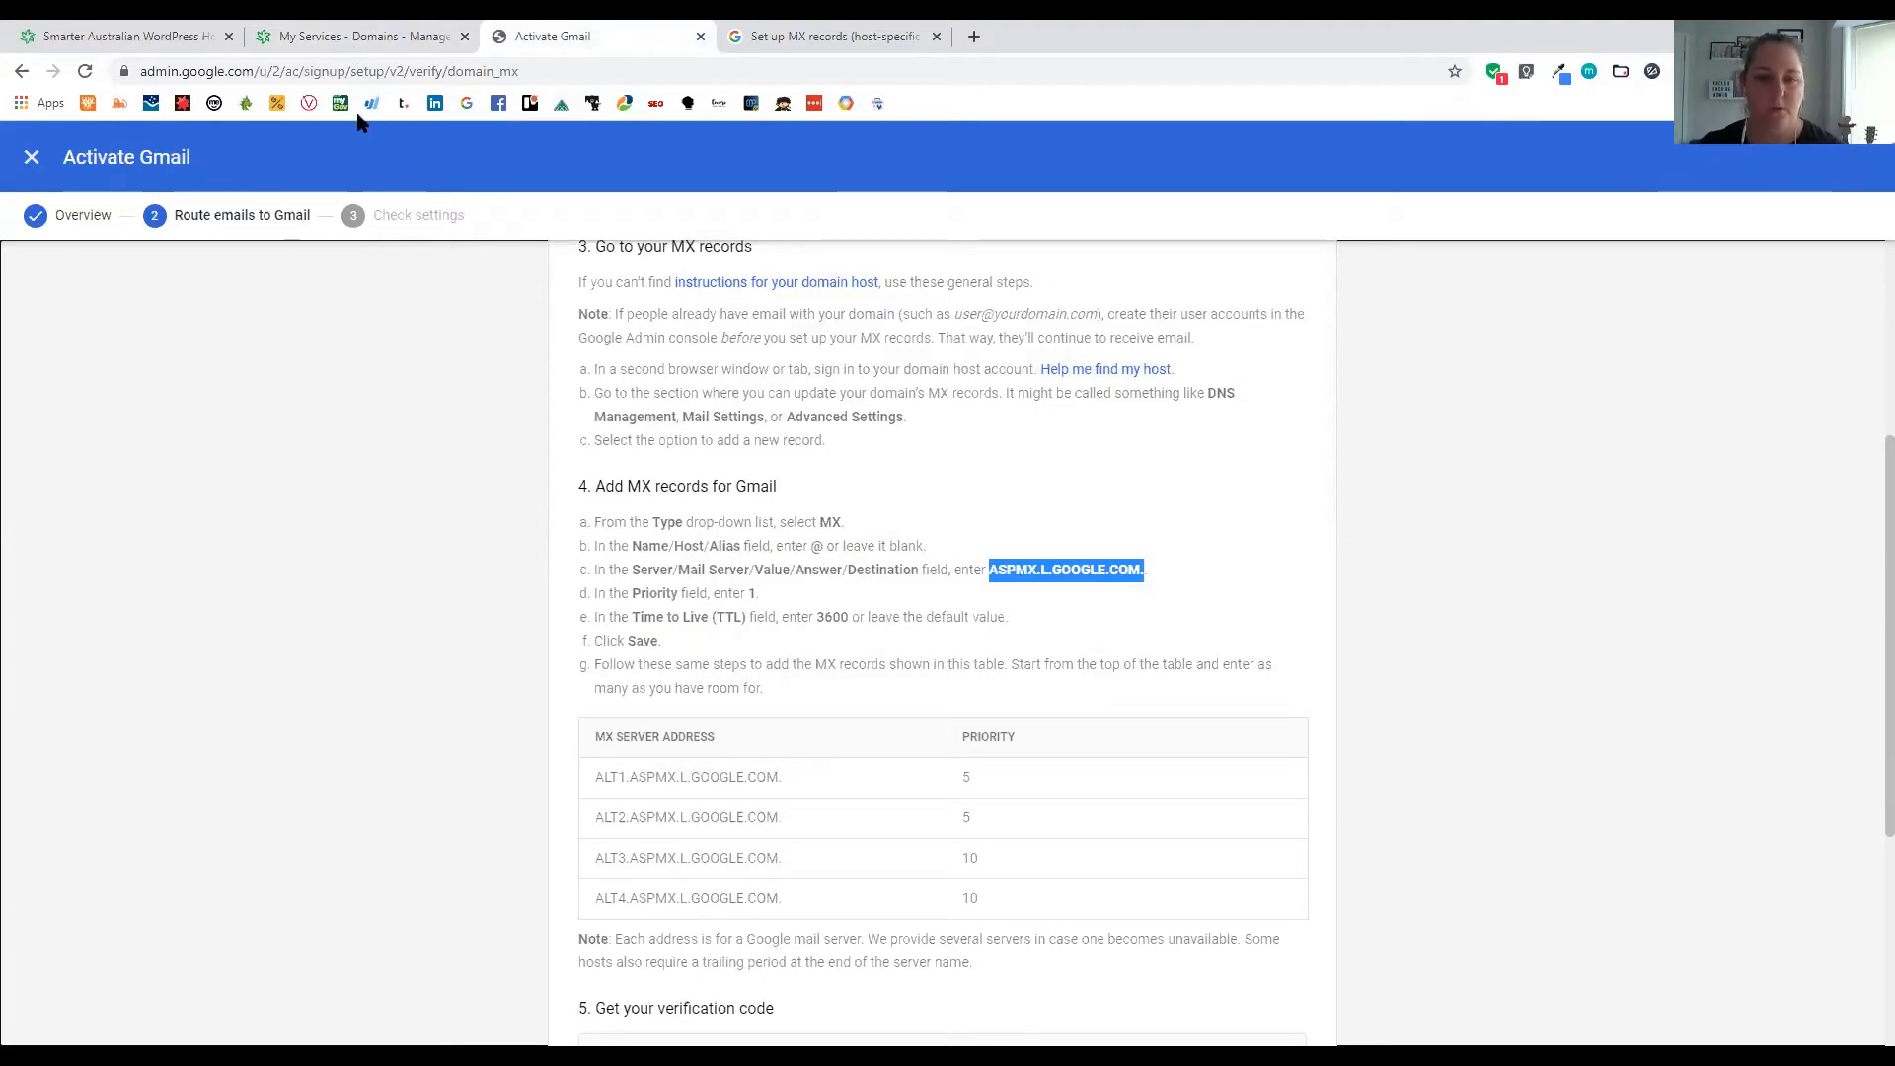
key(ctrl+shift+Tab)
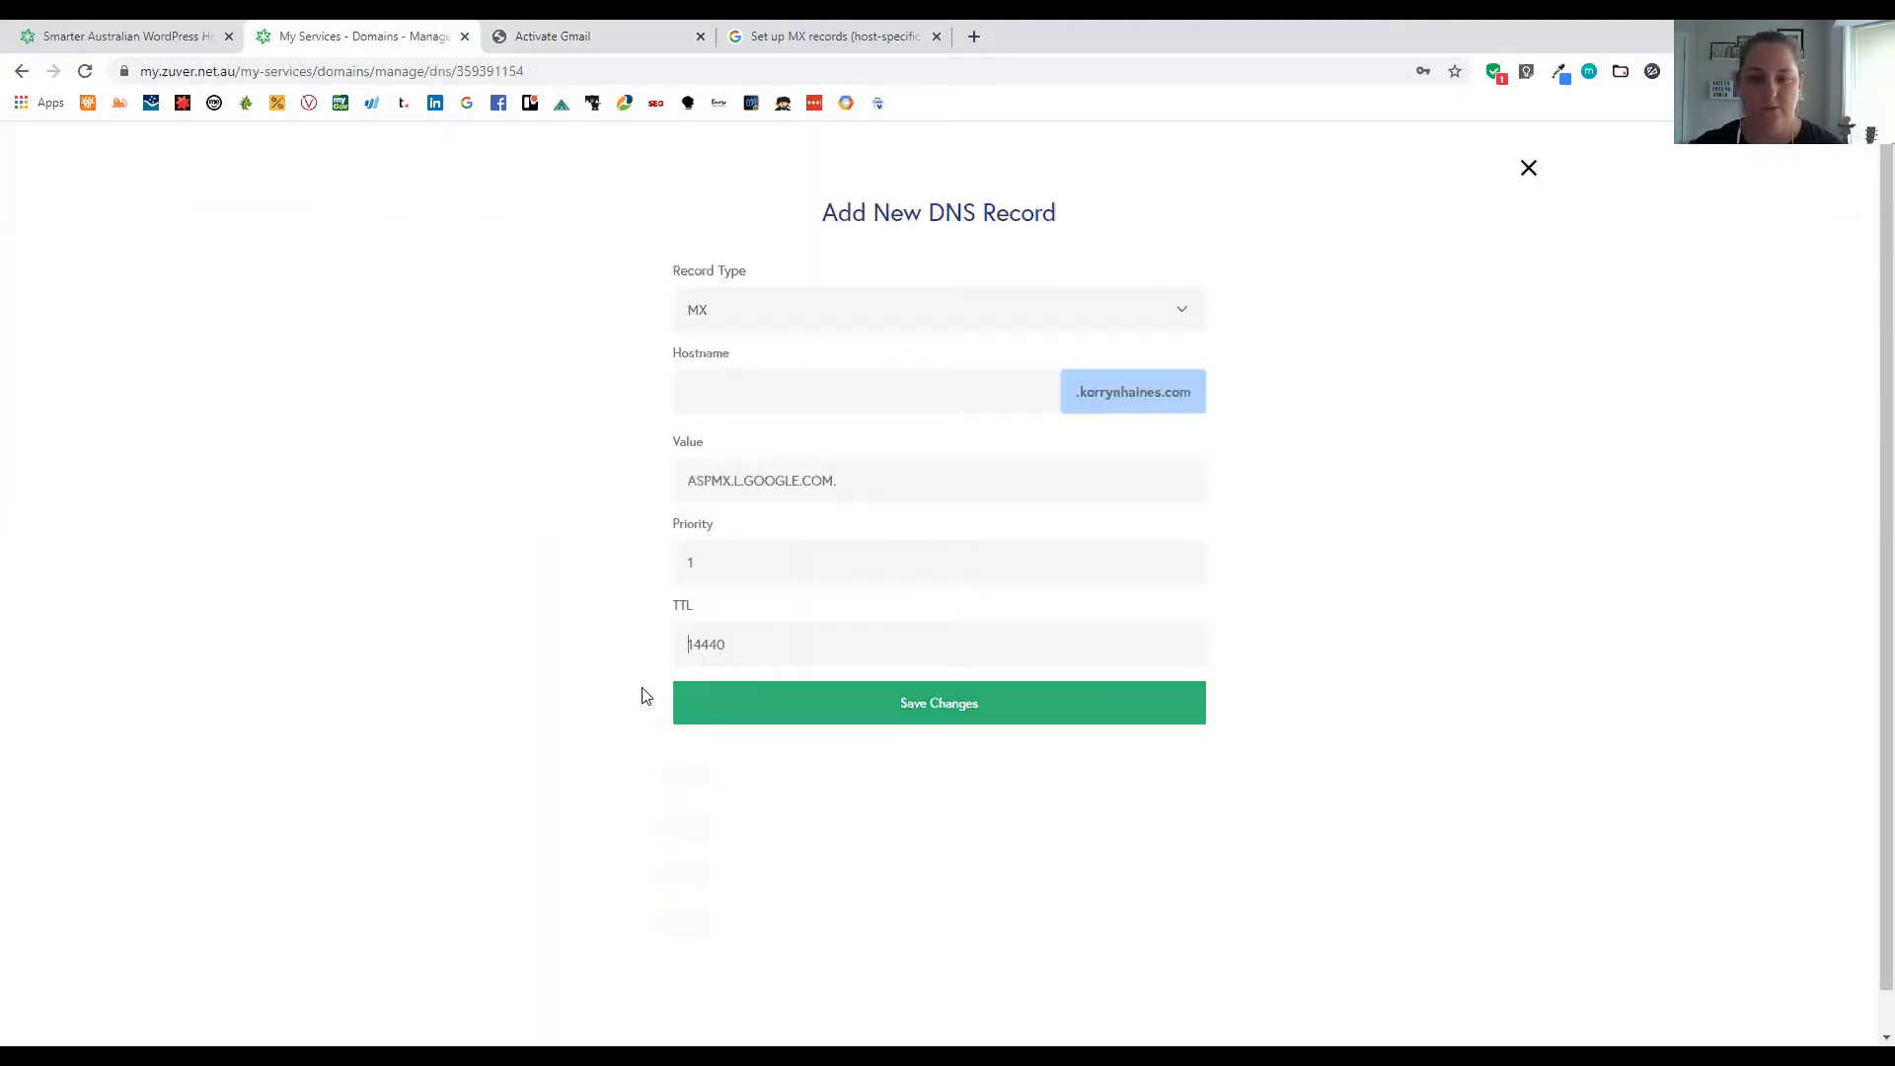
click(928, 699)
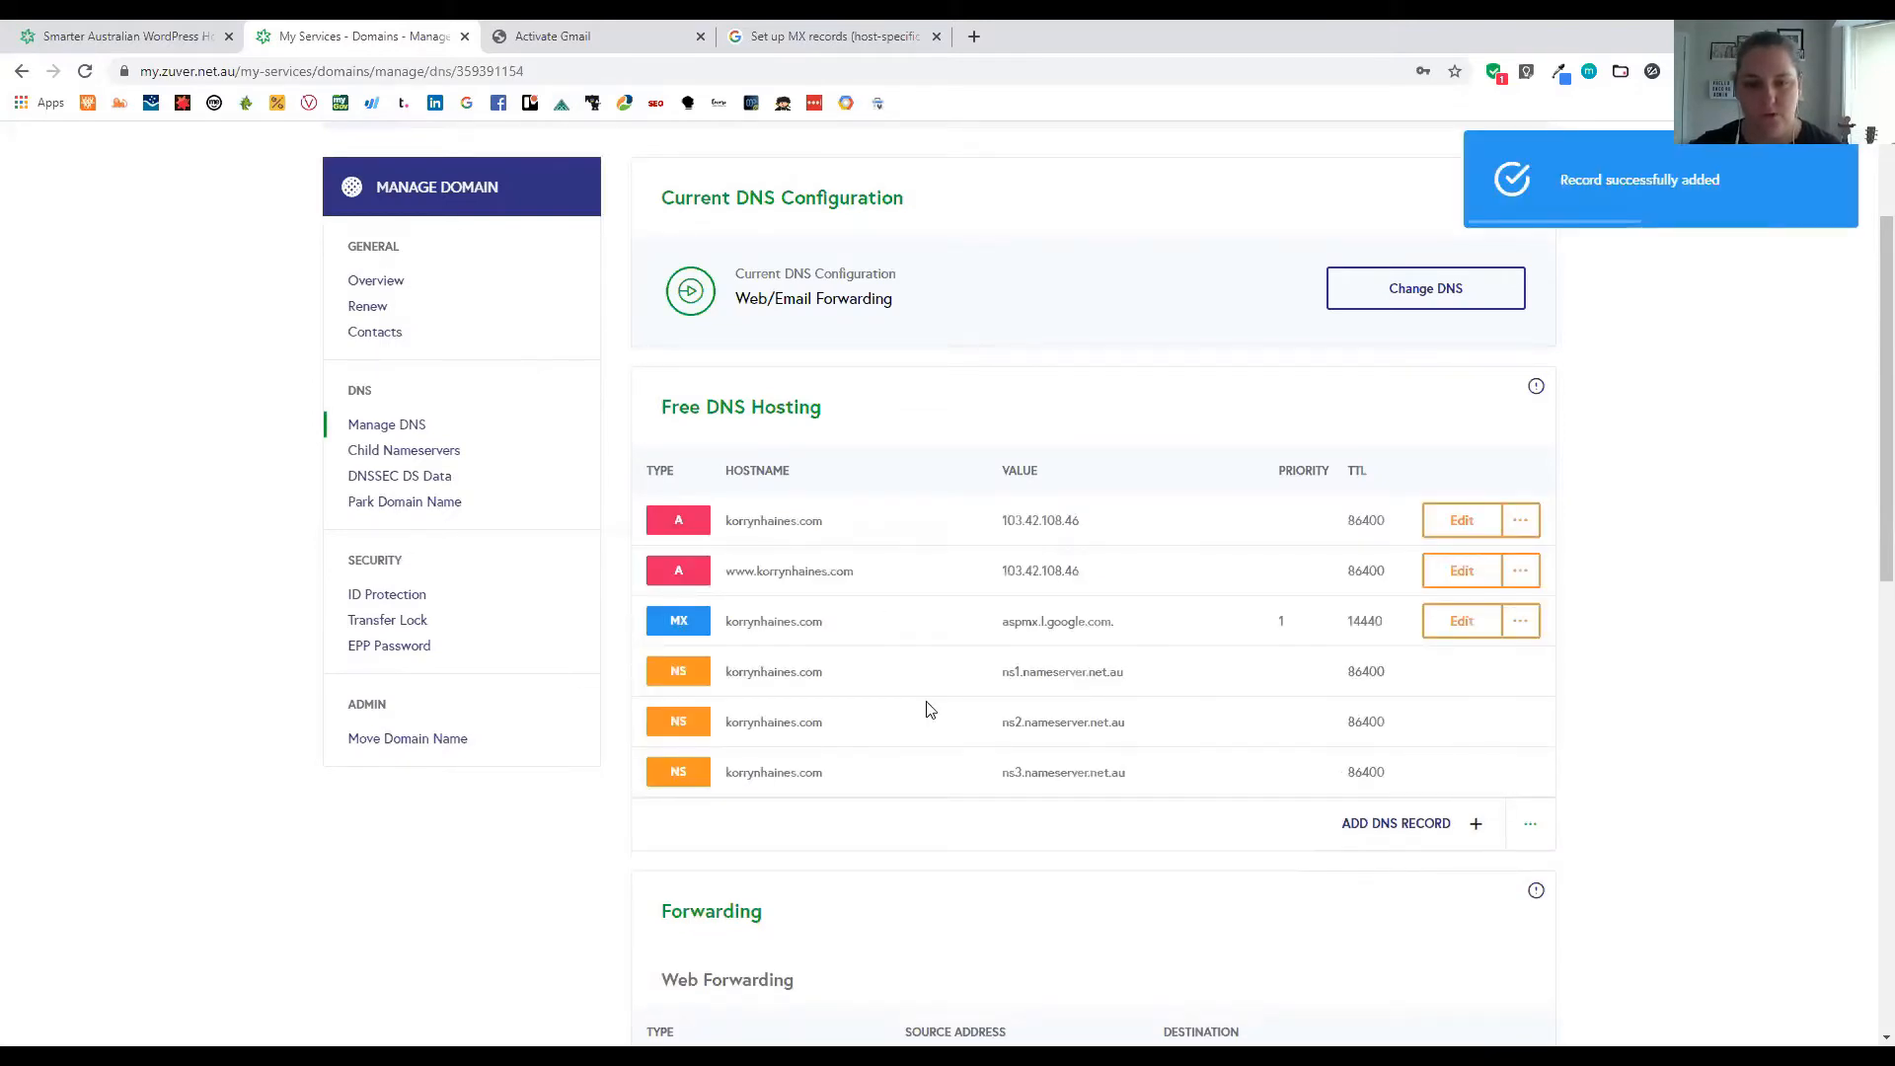
Review the saved aspmx.l.google.com. MX row and show its '...' actions with Delete
scroll(928, 708, down, 3)
scroll(932, 711, up, 5)
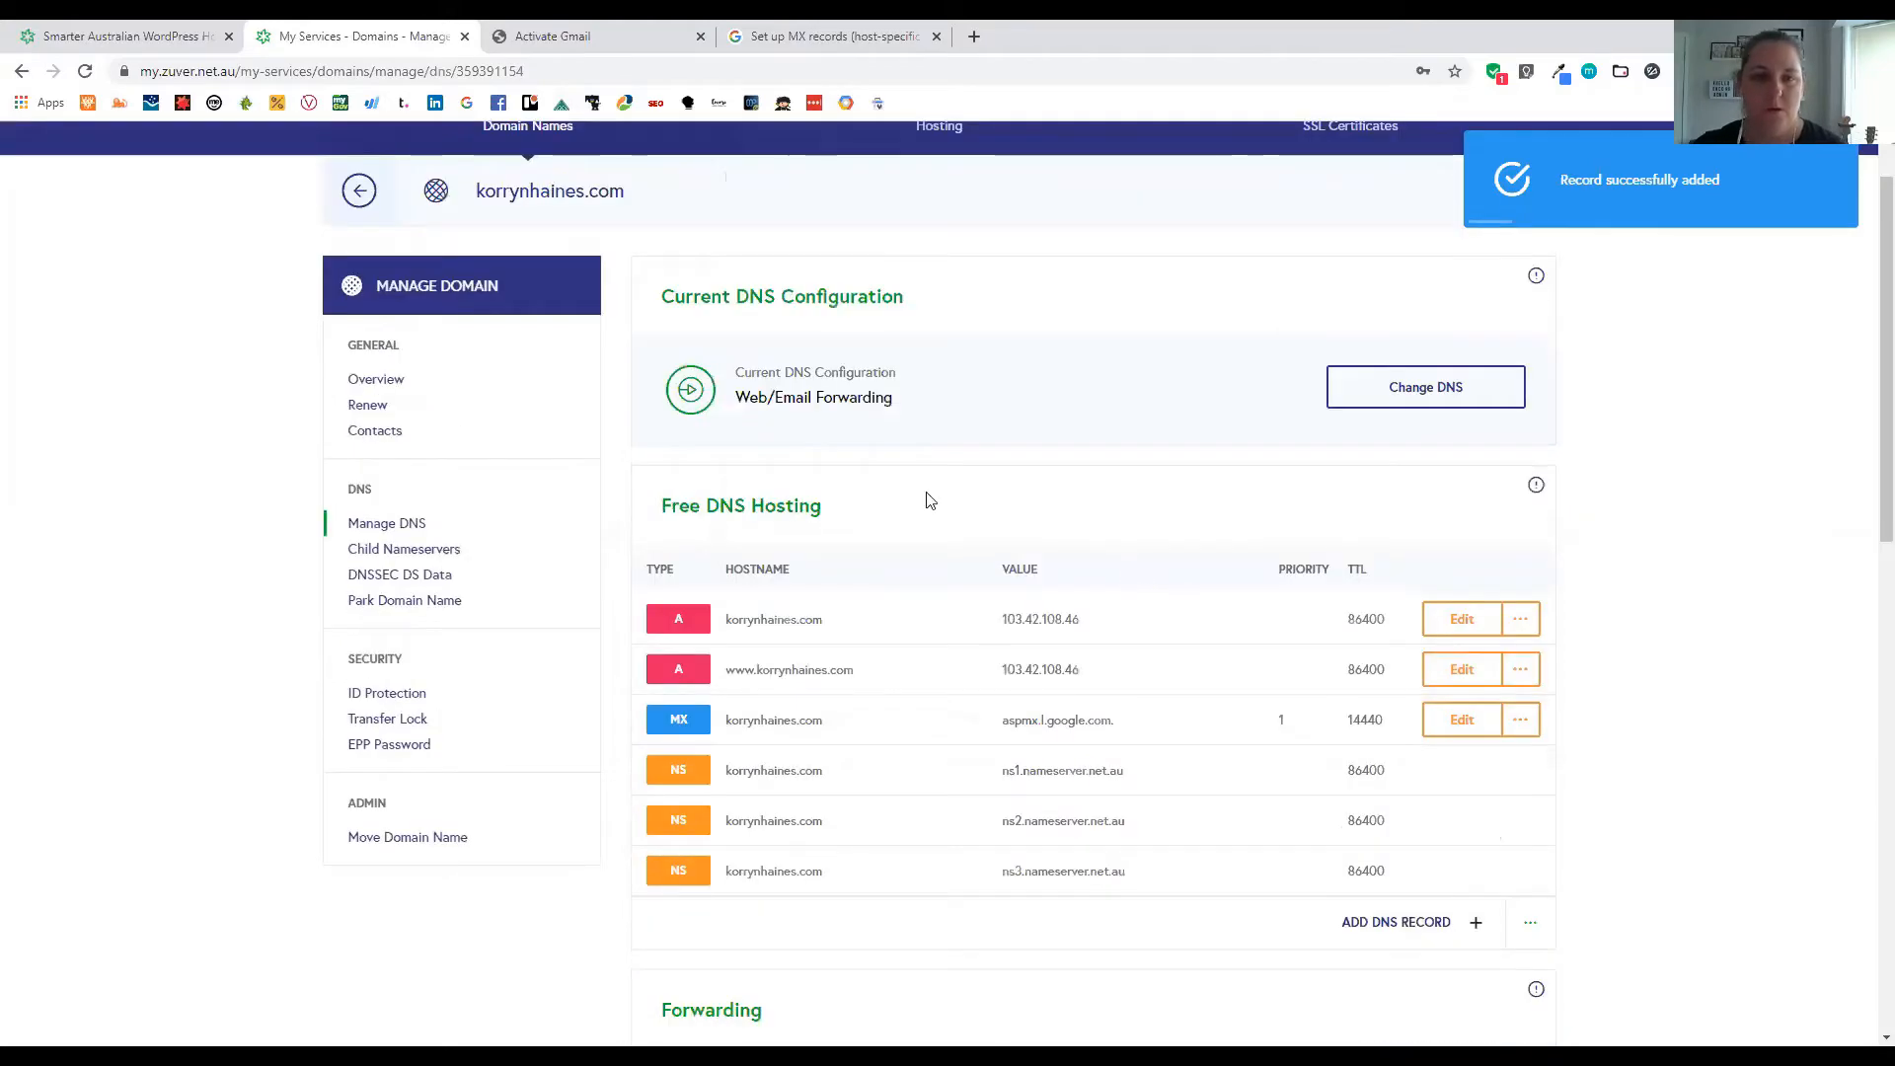
scroll(1767, 356, up, 1)
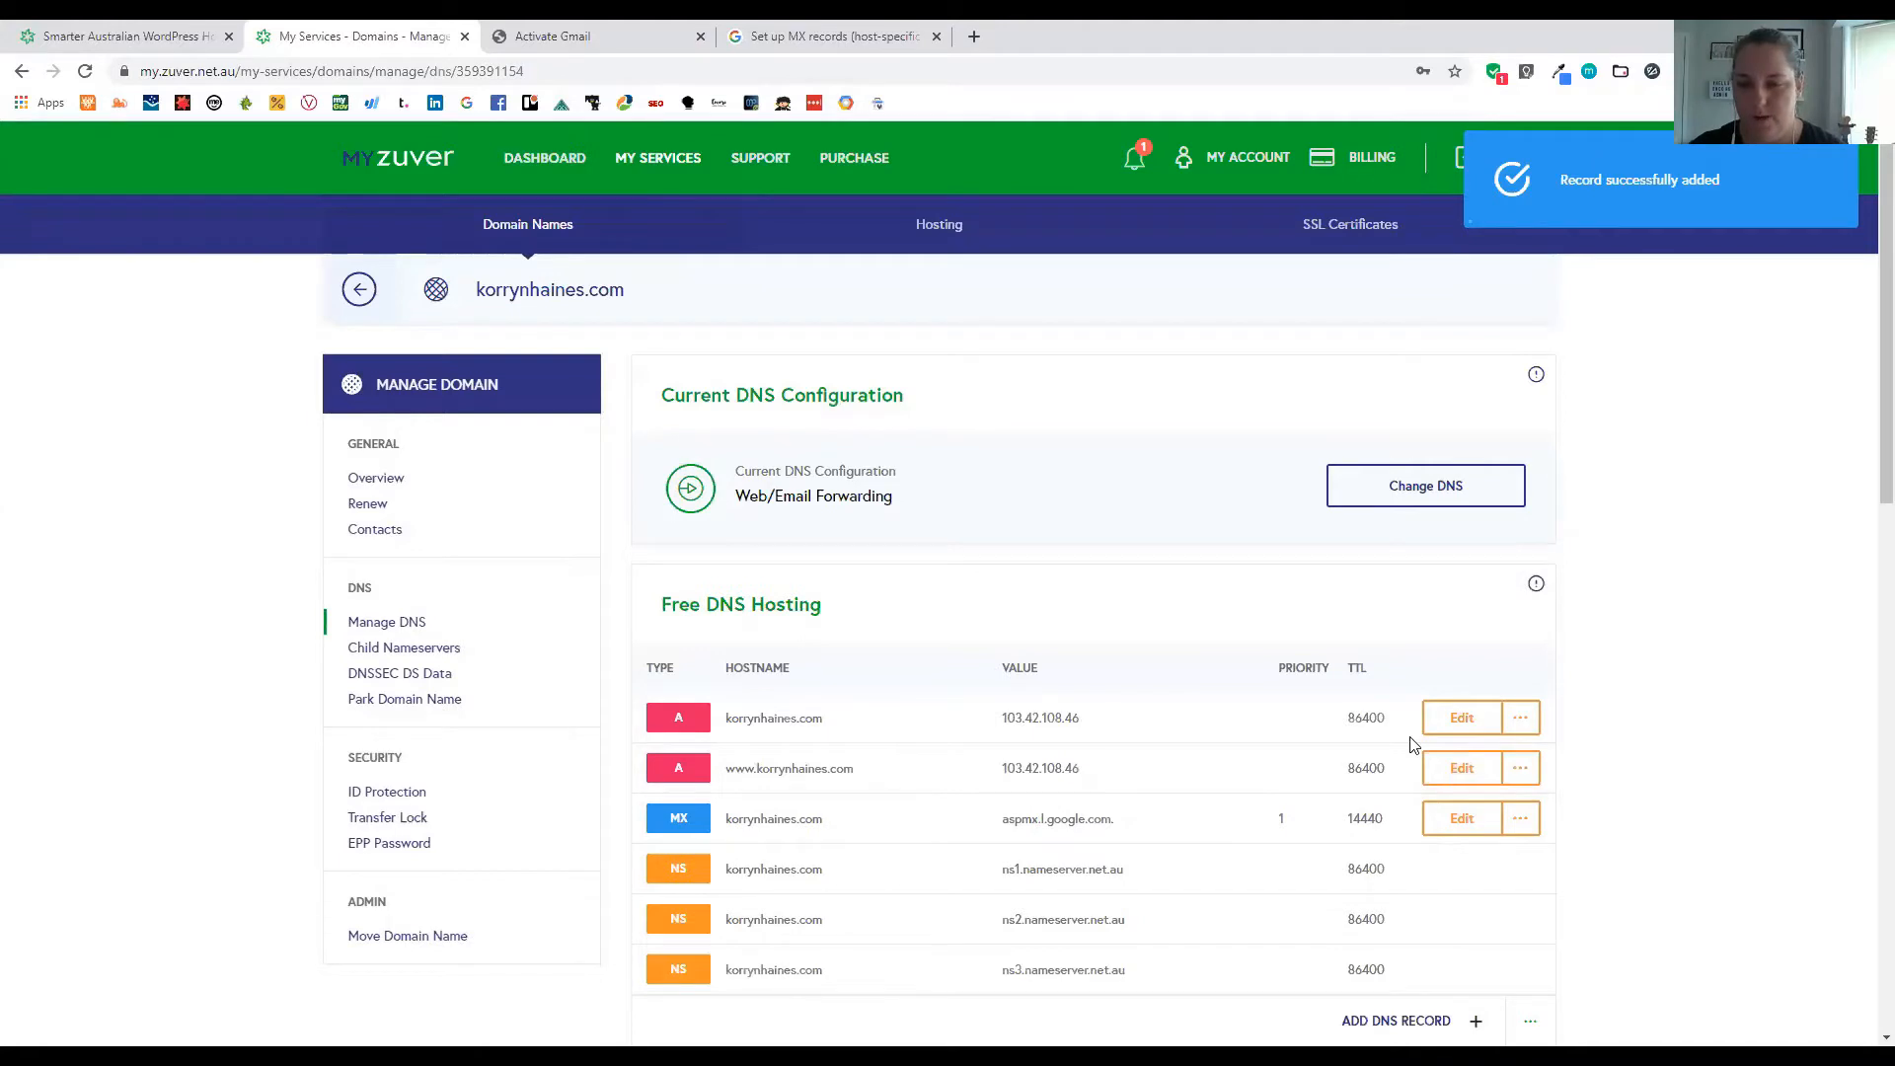
scroll(1412, 746, down, 1)
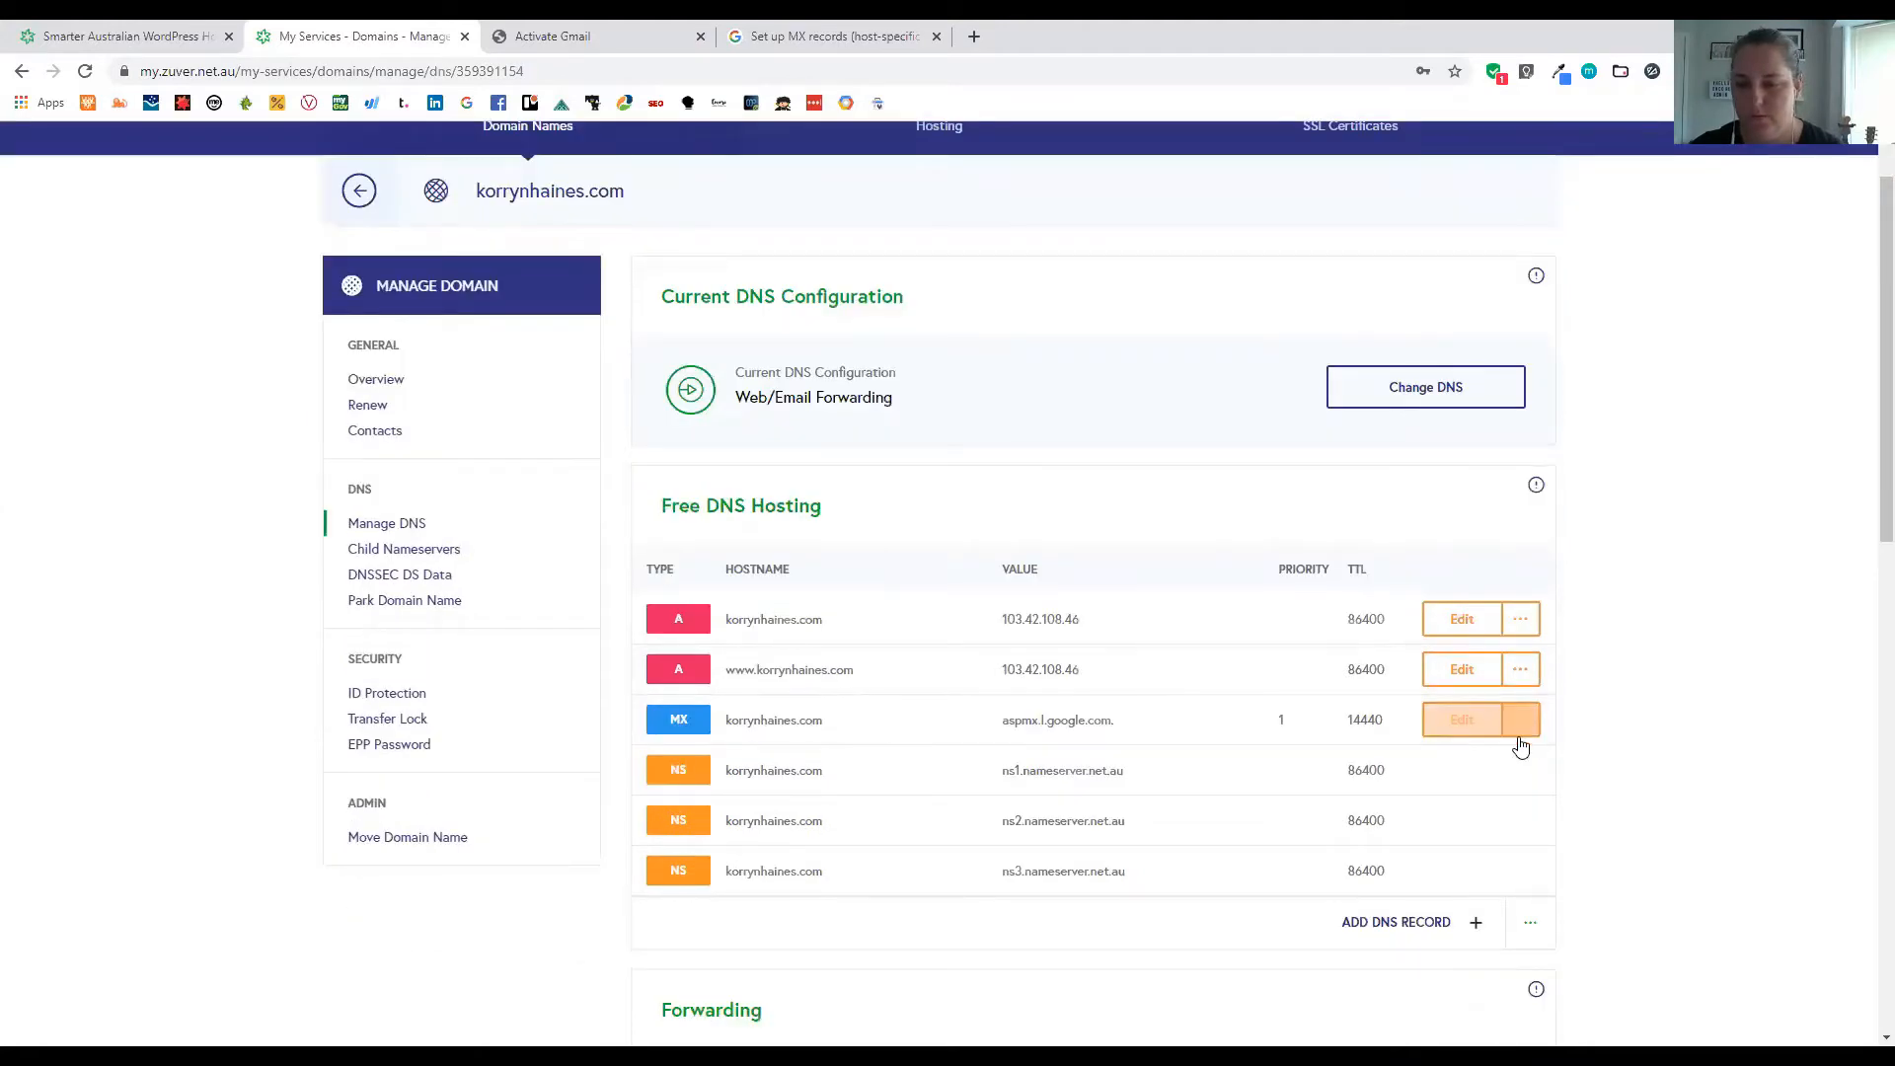
click(1520, 735)
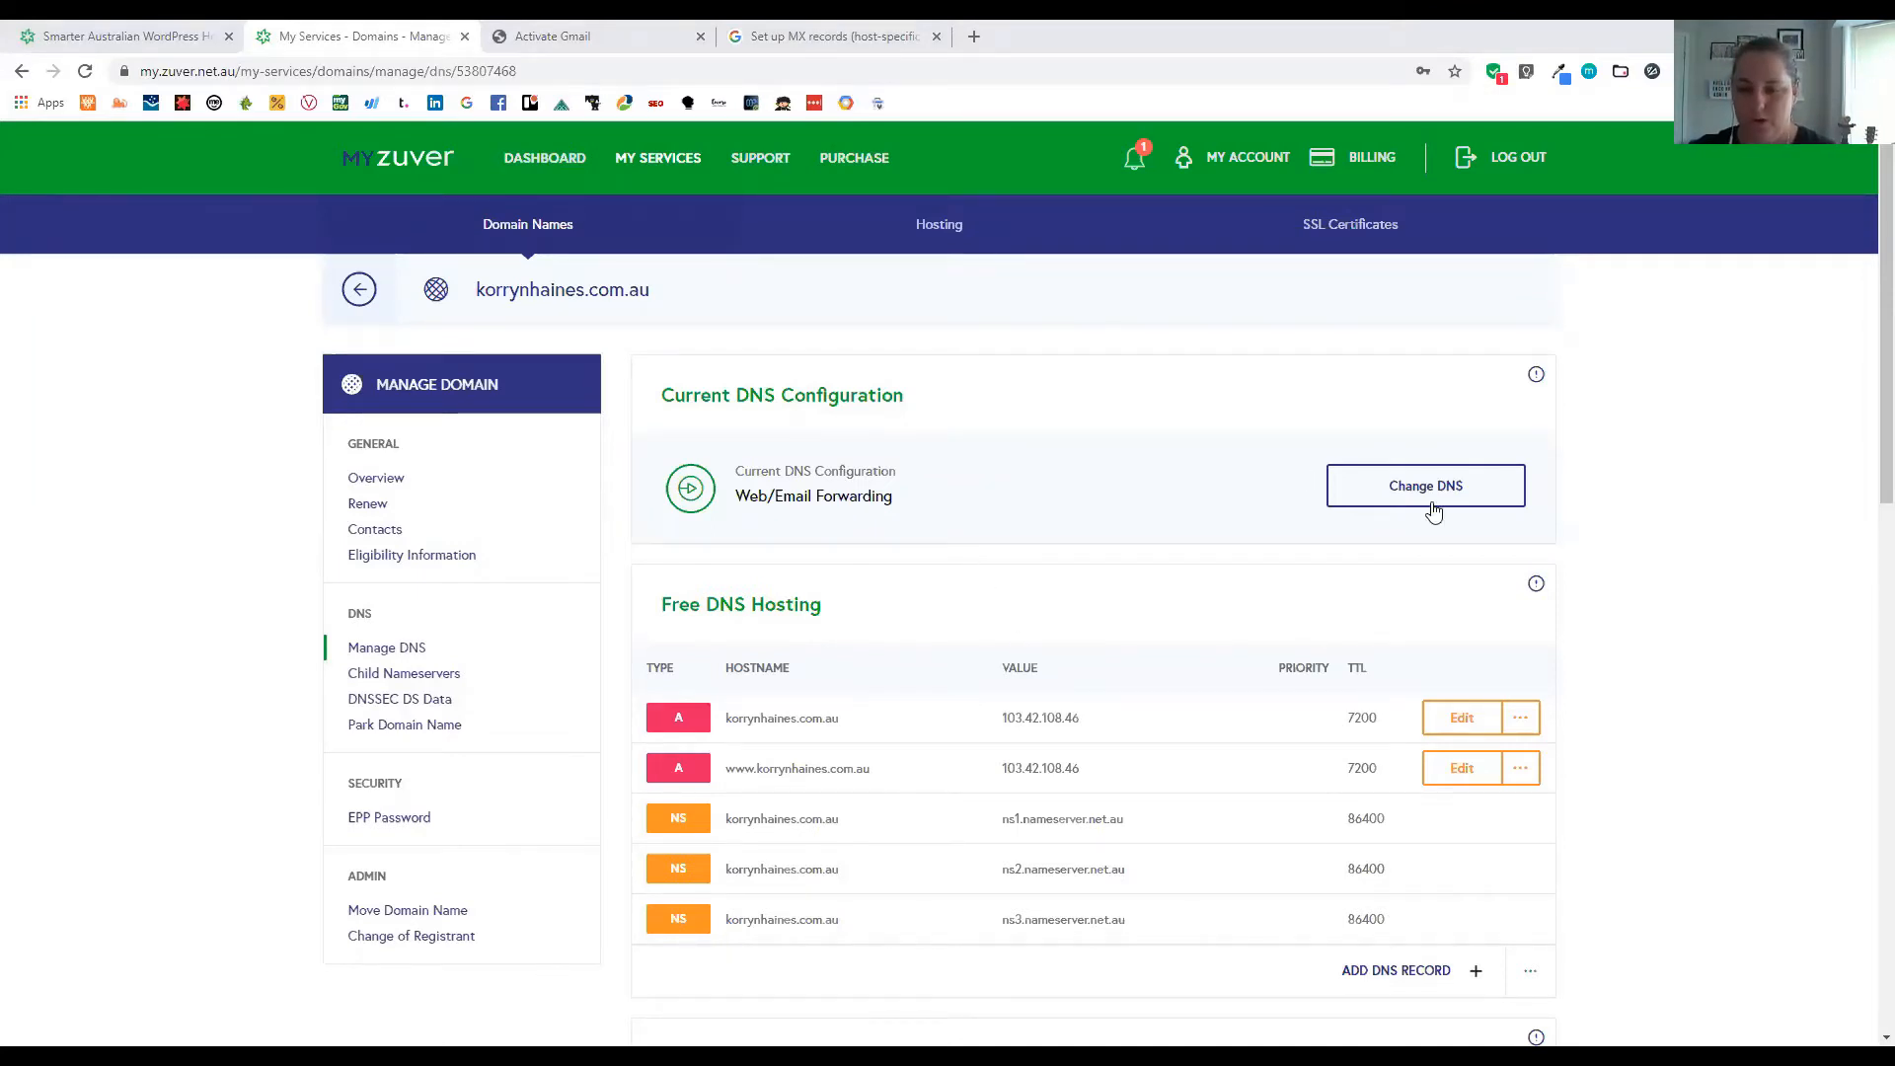
Save an MX record for the second domain: value ASPMX.L.GOOGLE.COM., priority 1
click(1390, 975)
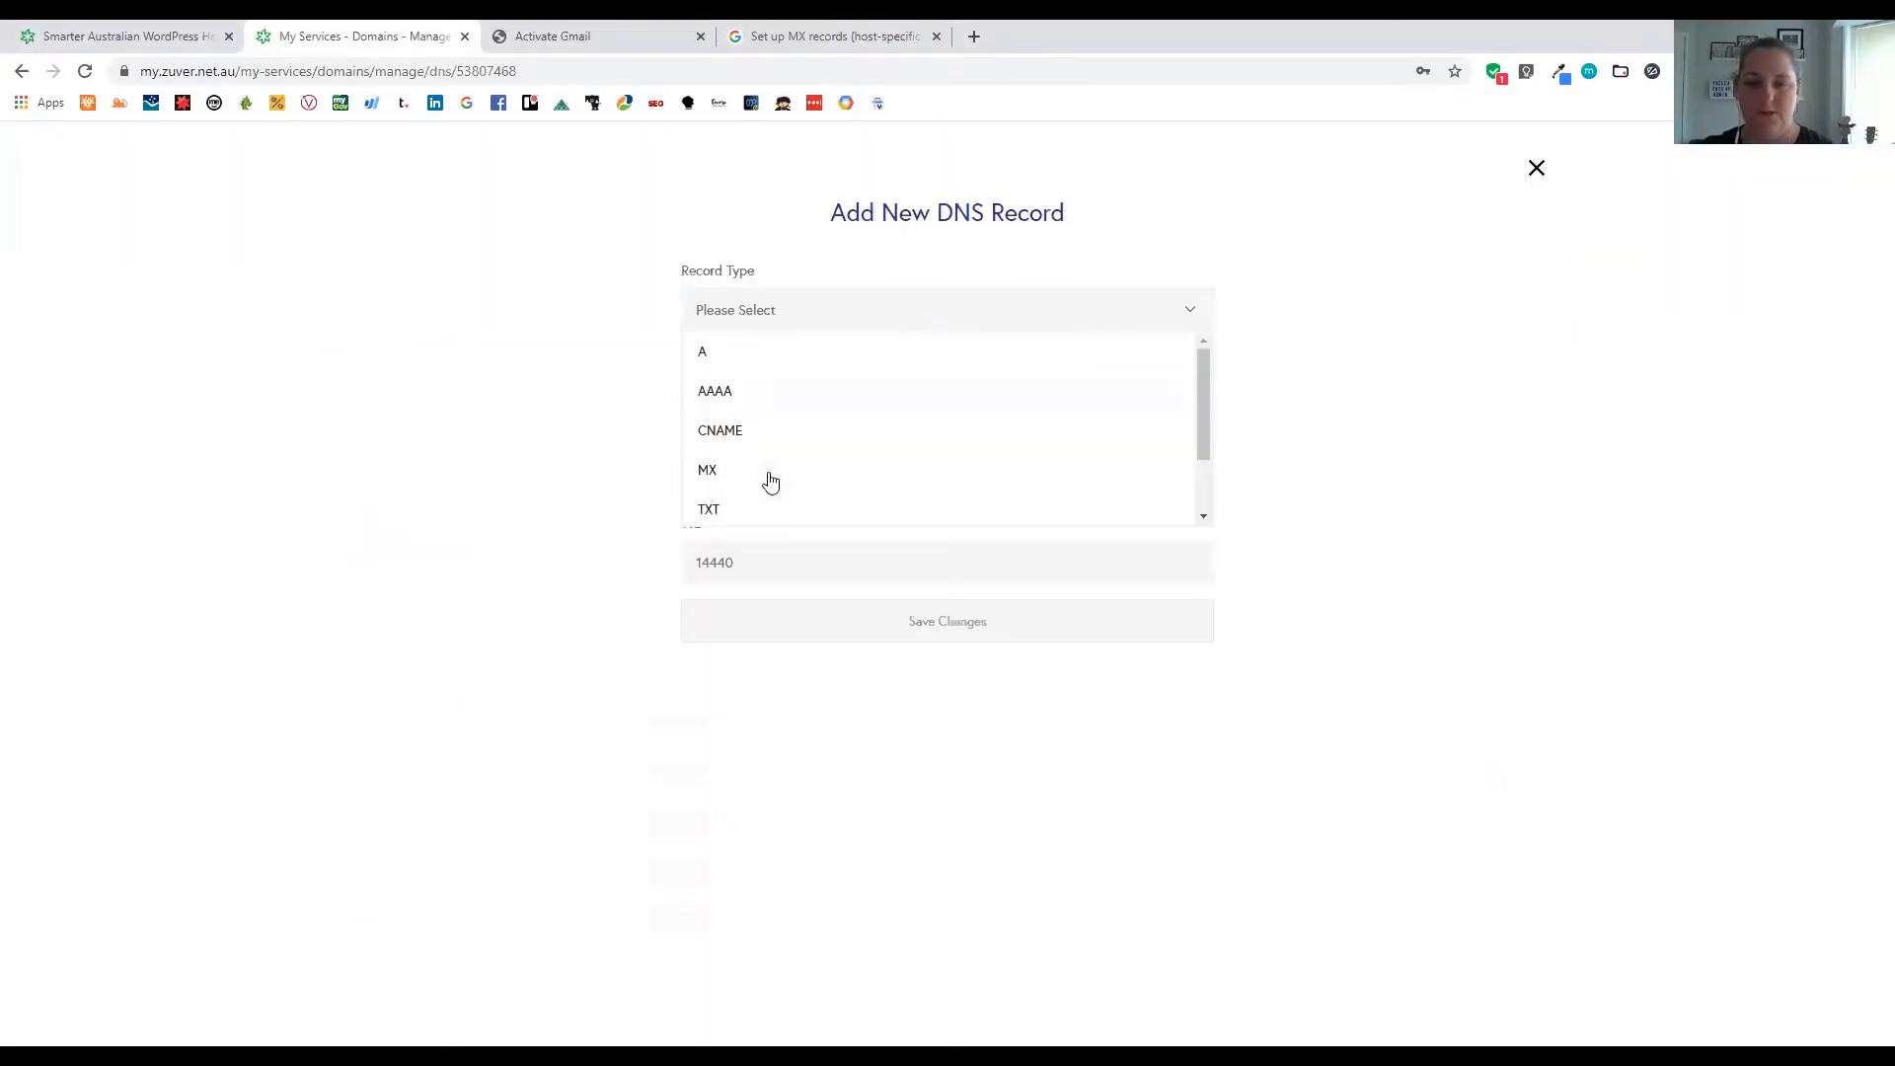
click(756, 463)
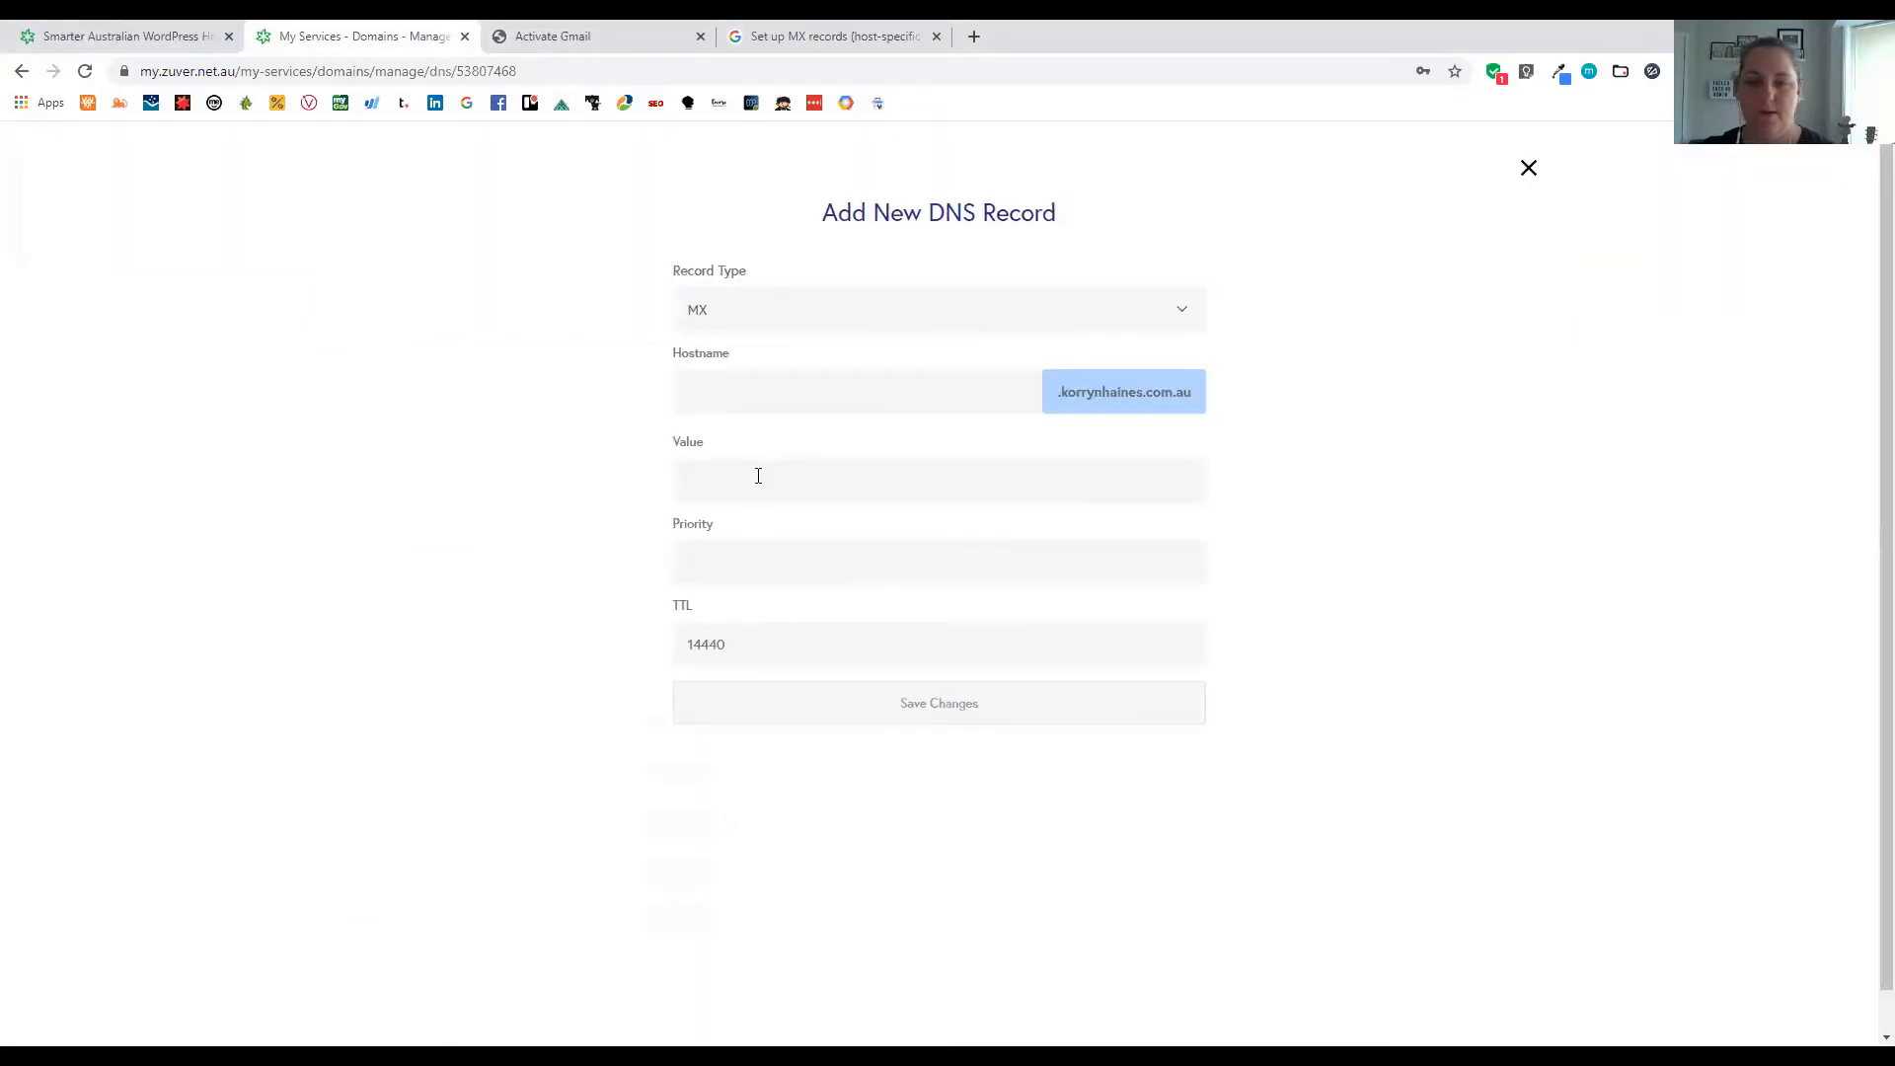
text(ASPMX.L.GOOGLE.COM.)
click(819, 543)
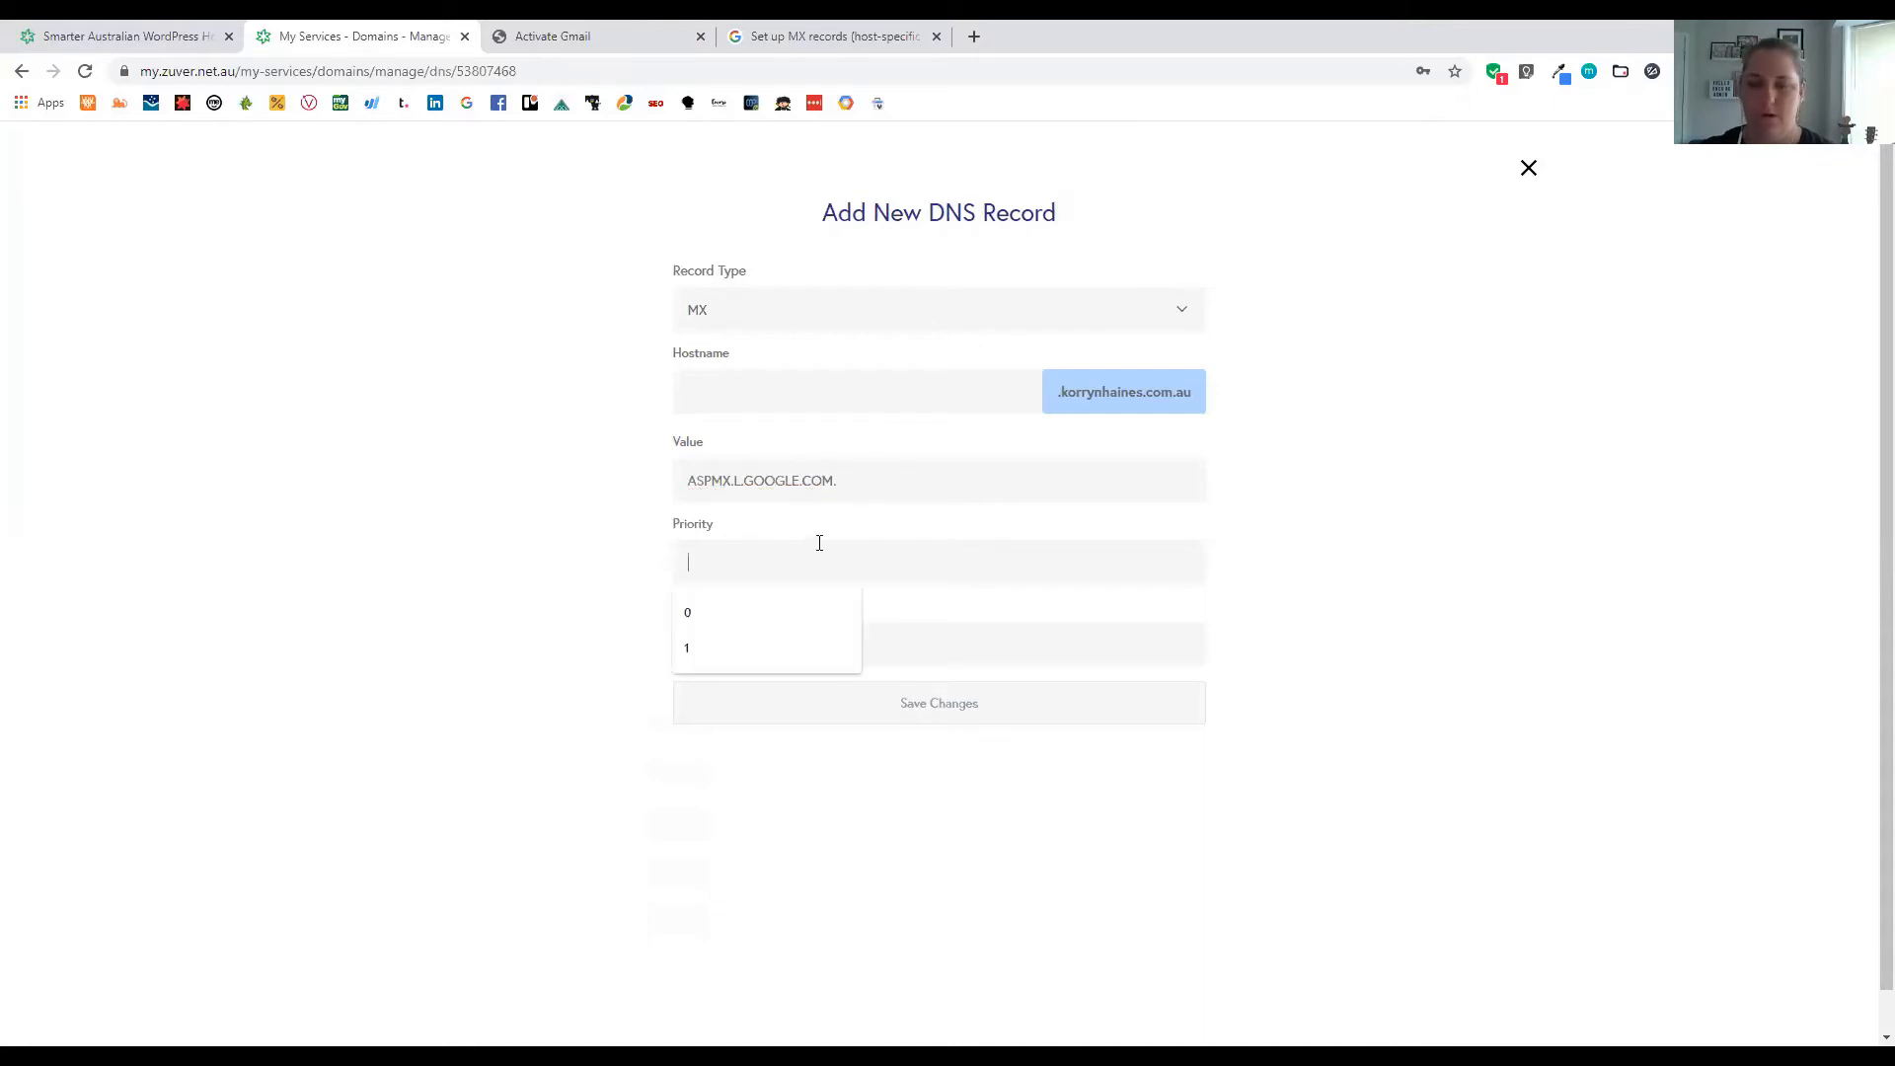
click(854, 657)
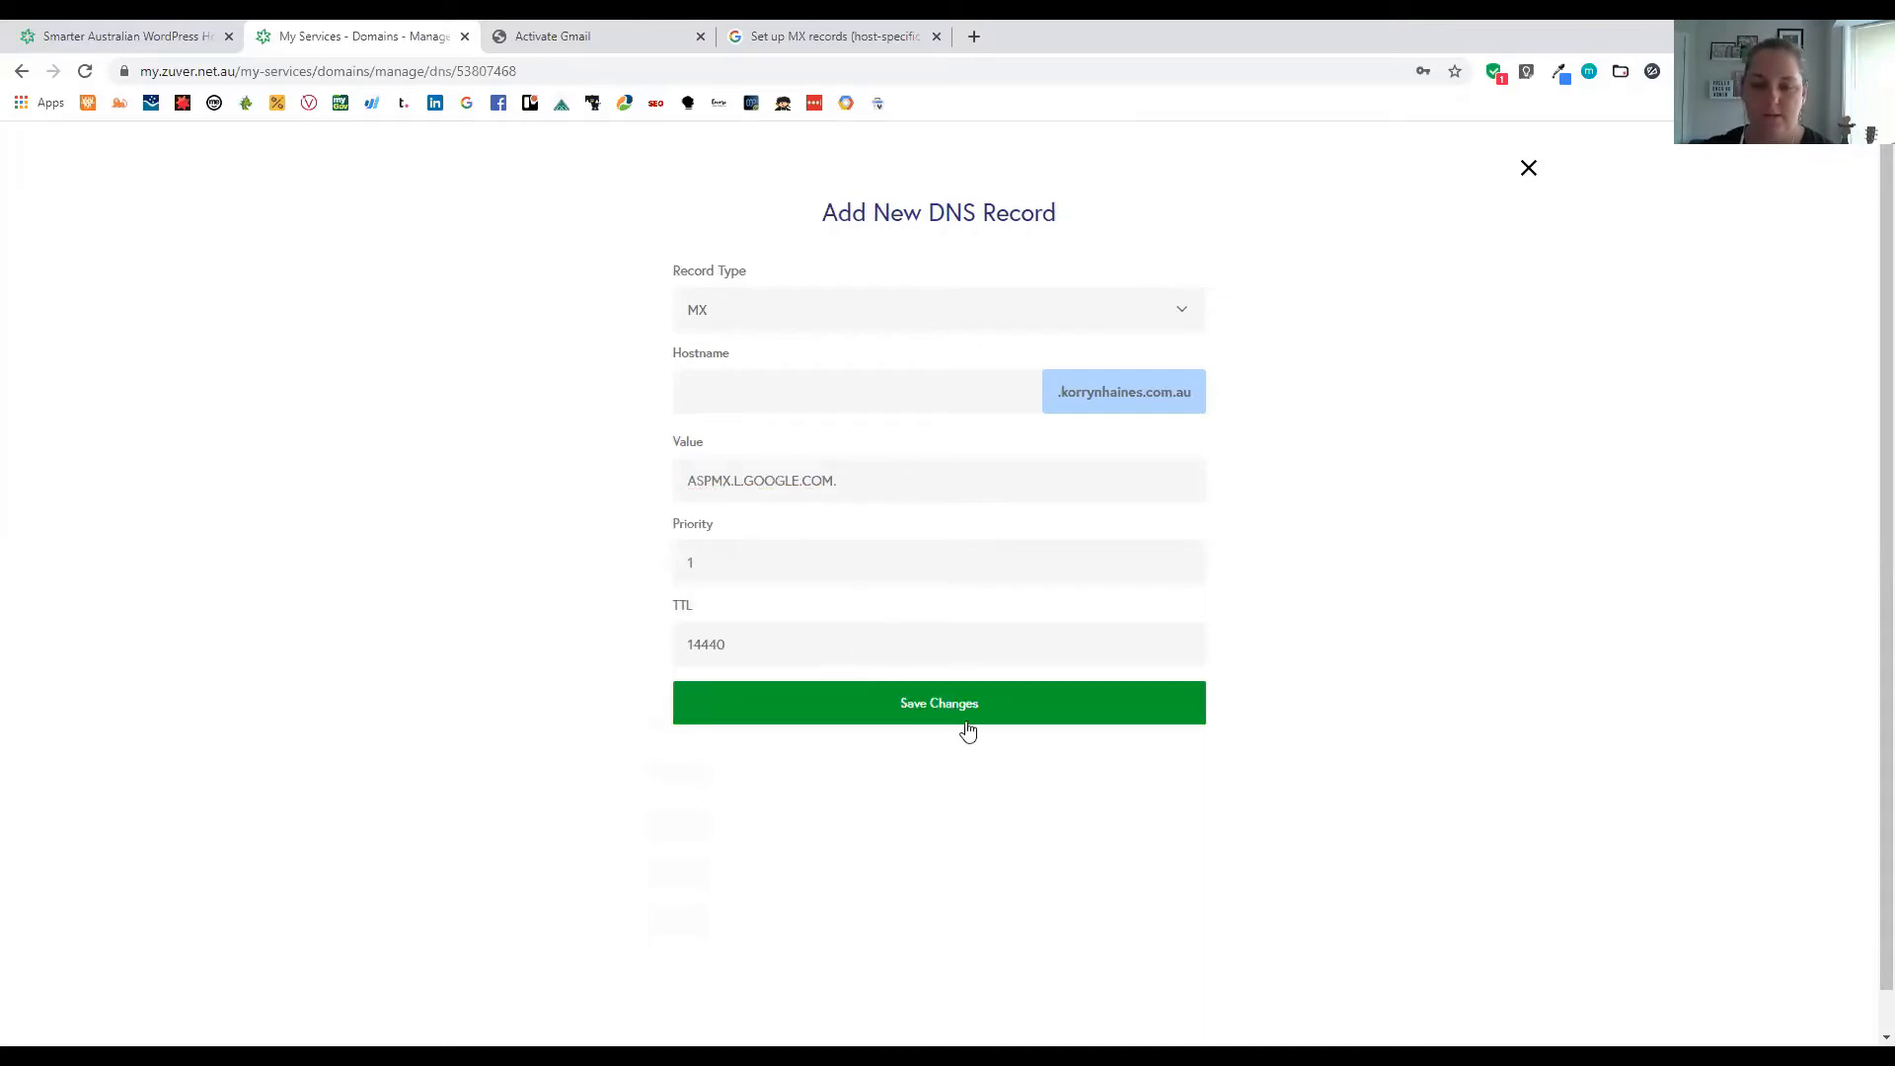
click(967, 726)
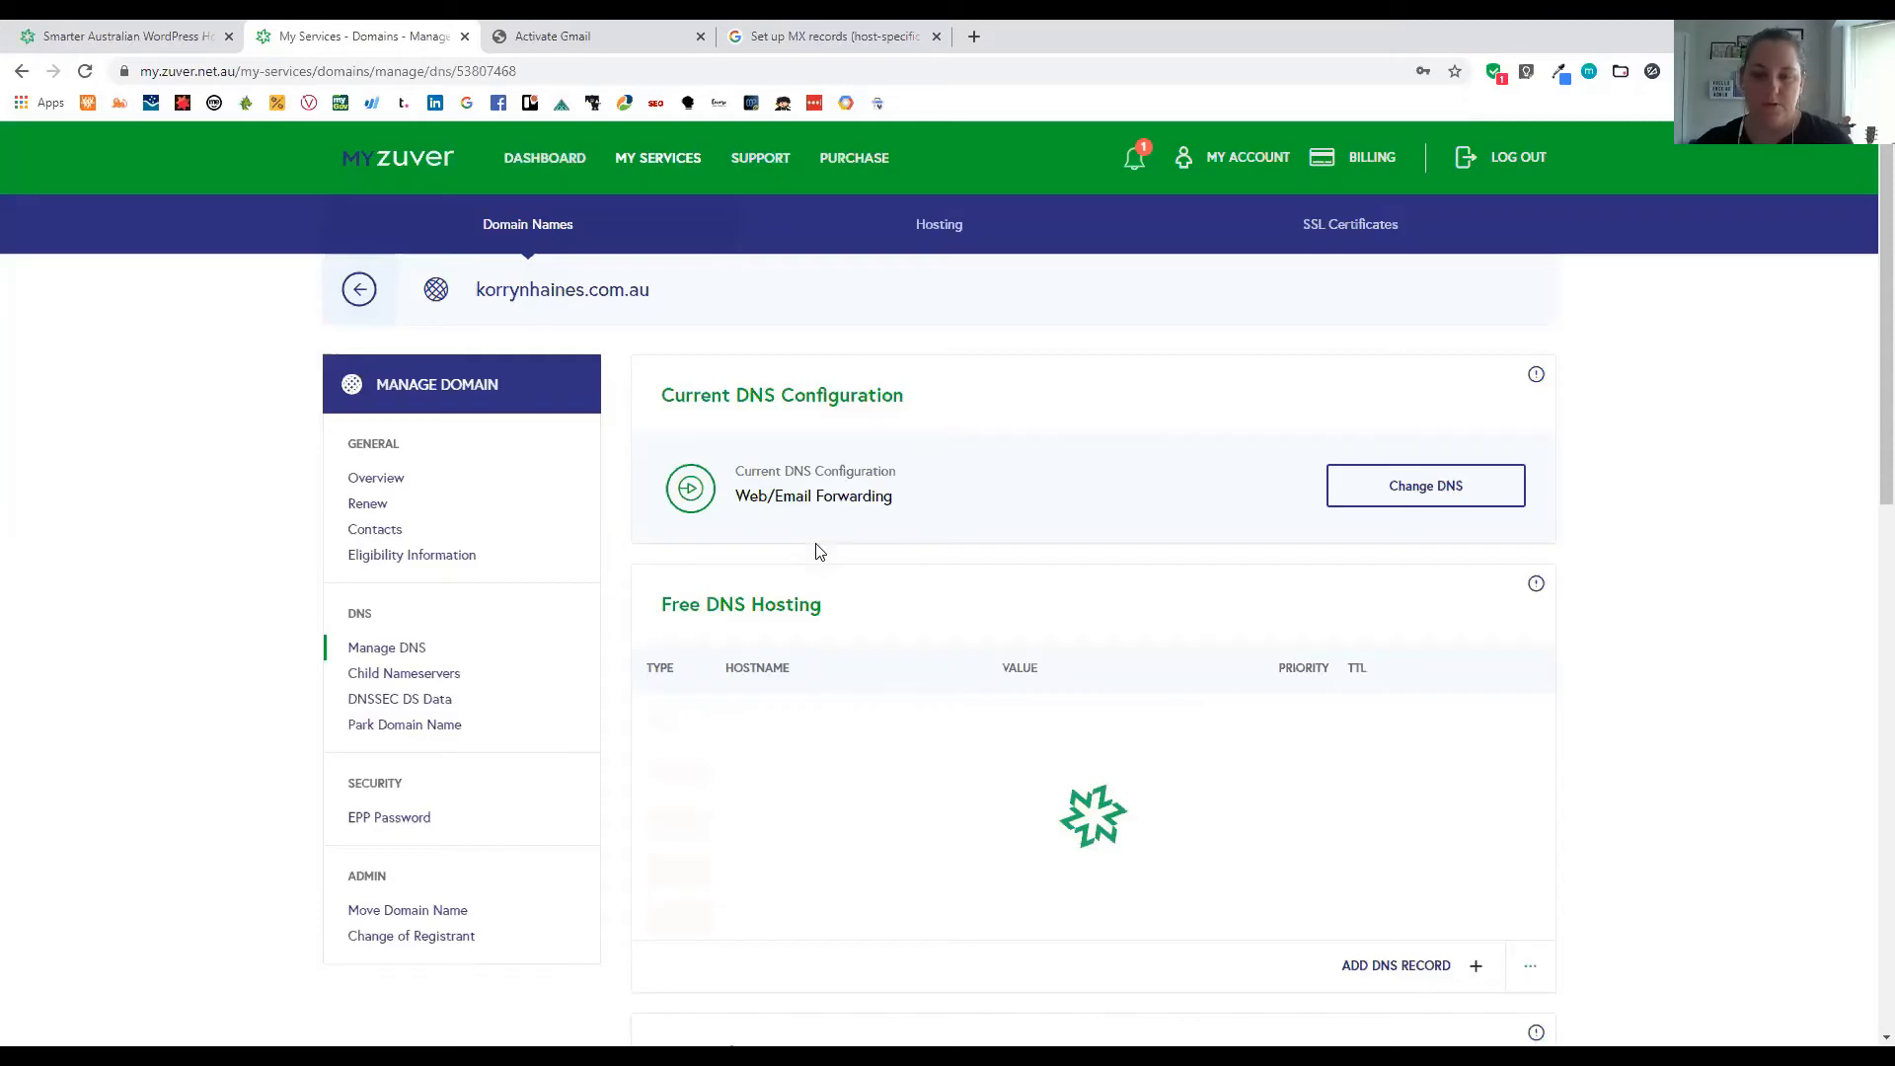
scroll(825, 565, down, 2)
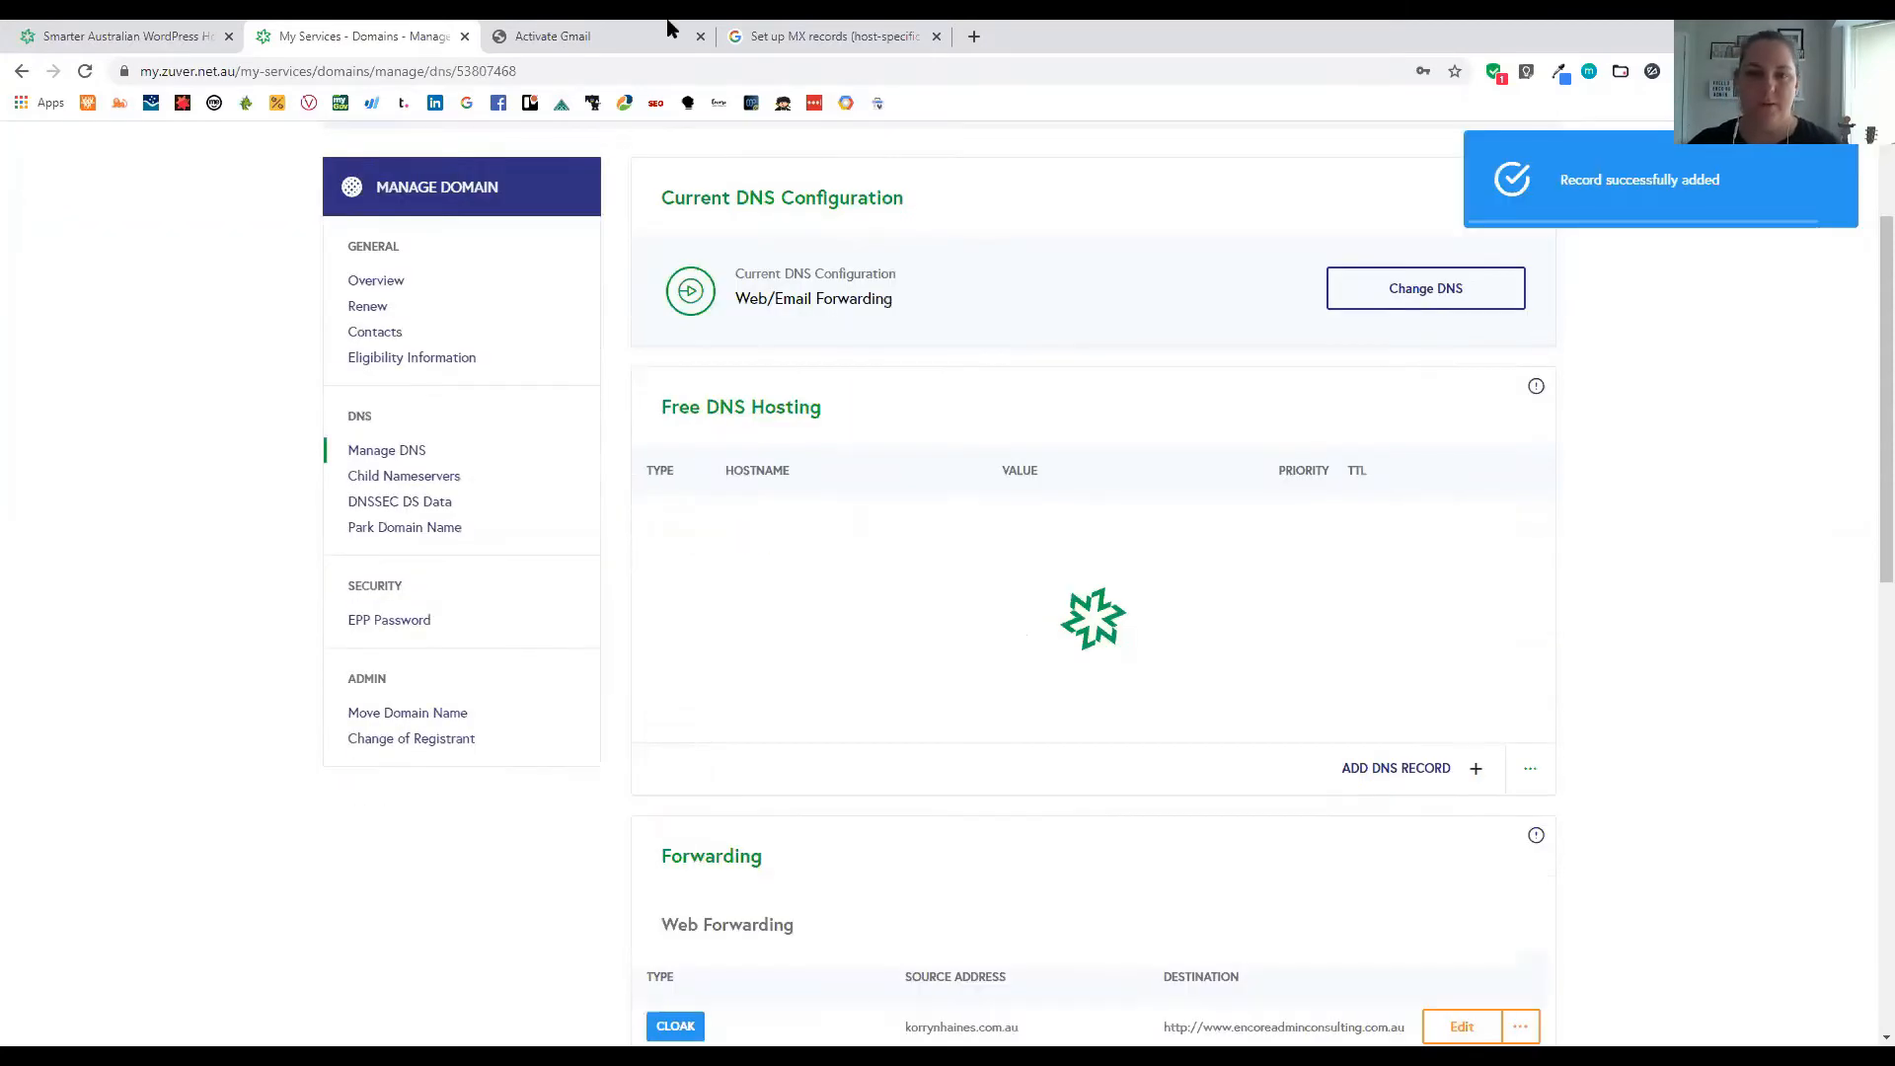
key(ctrl+Tab)
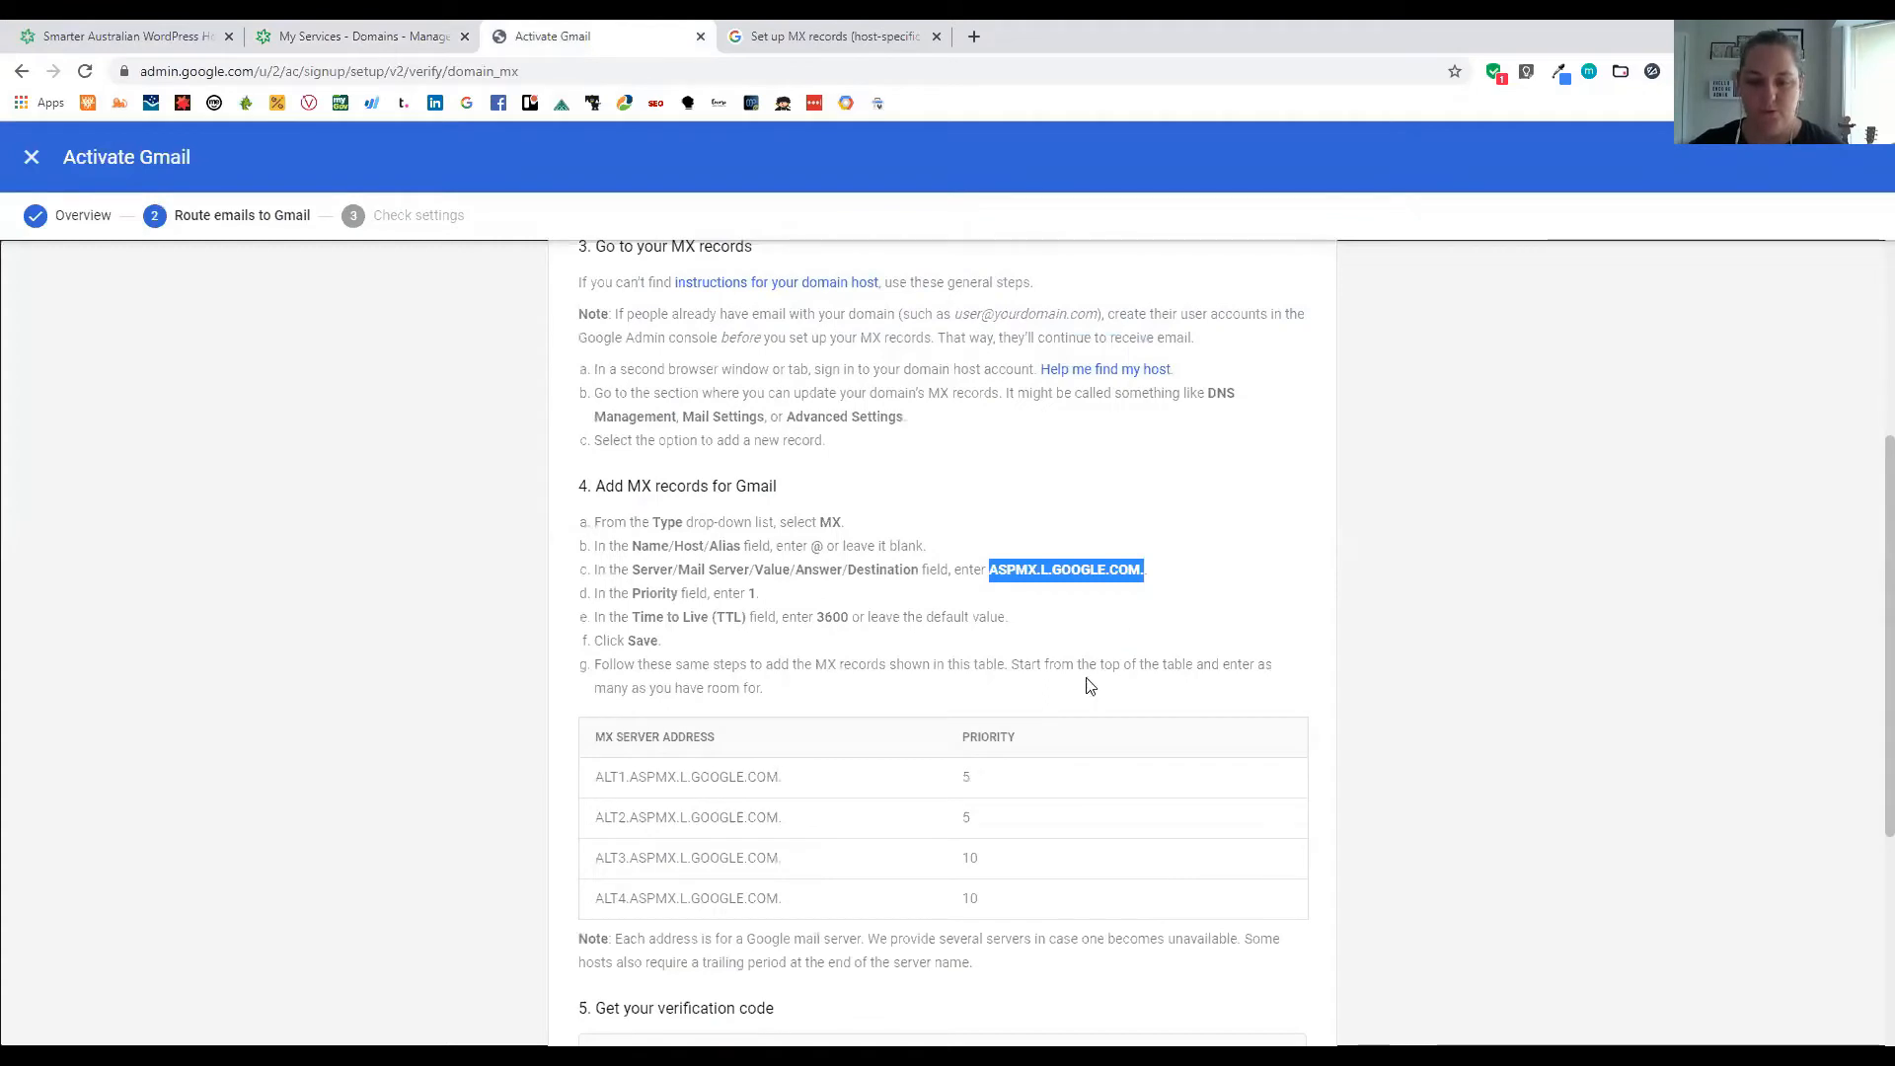
Copy ALT1.ASPMX.L.GOOGLE.COM. and paste it as the Value of a new MX record
scroll(940, 723, down, 2)
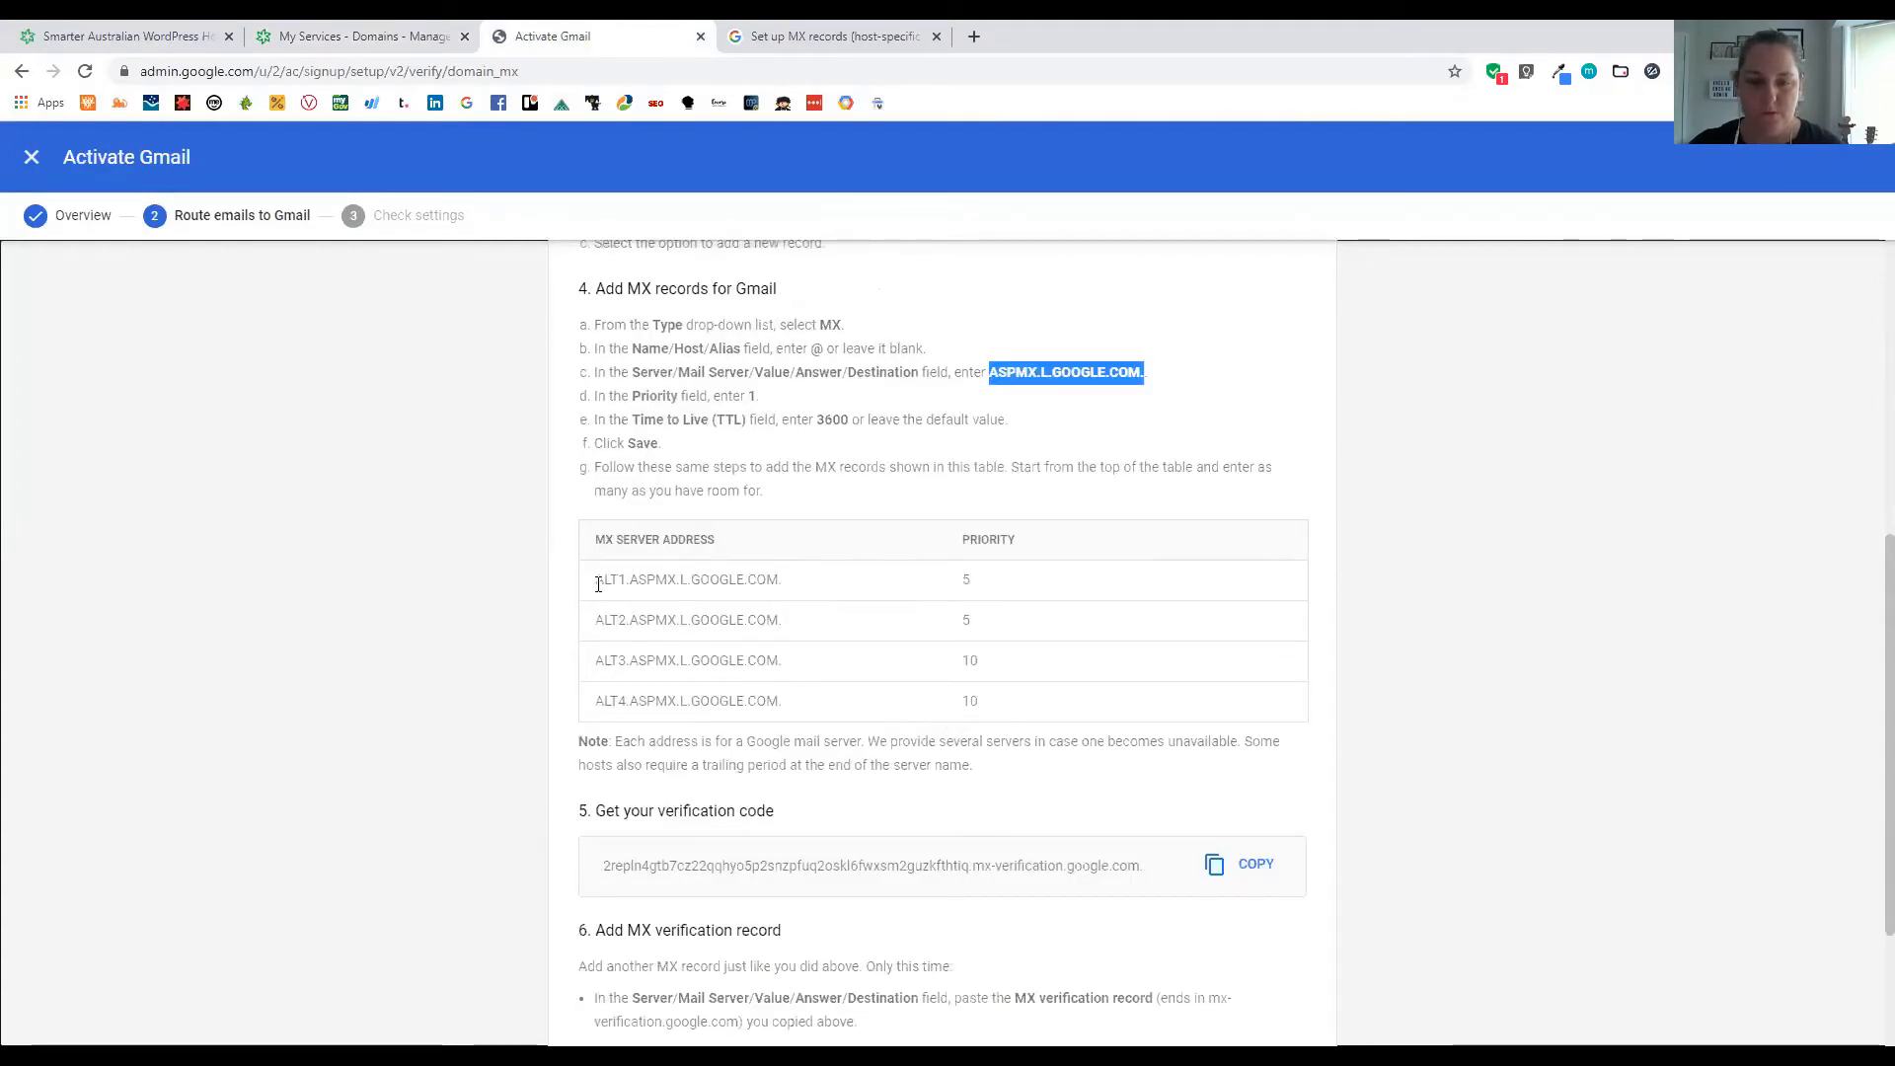
drag(598, 579, 781, 579)
key(ctrl+c)
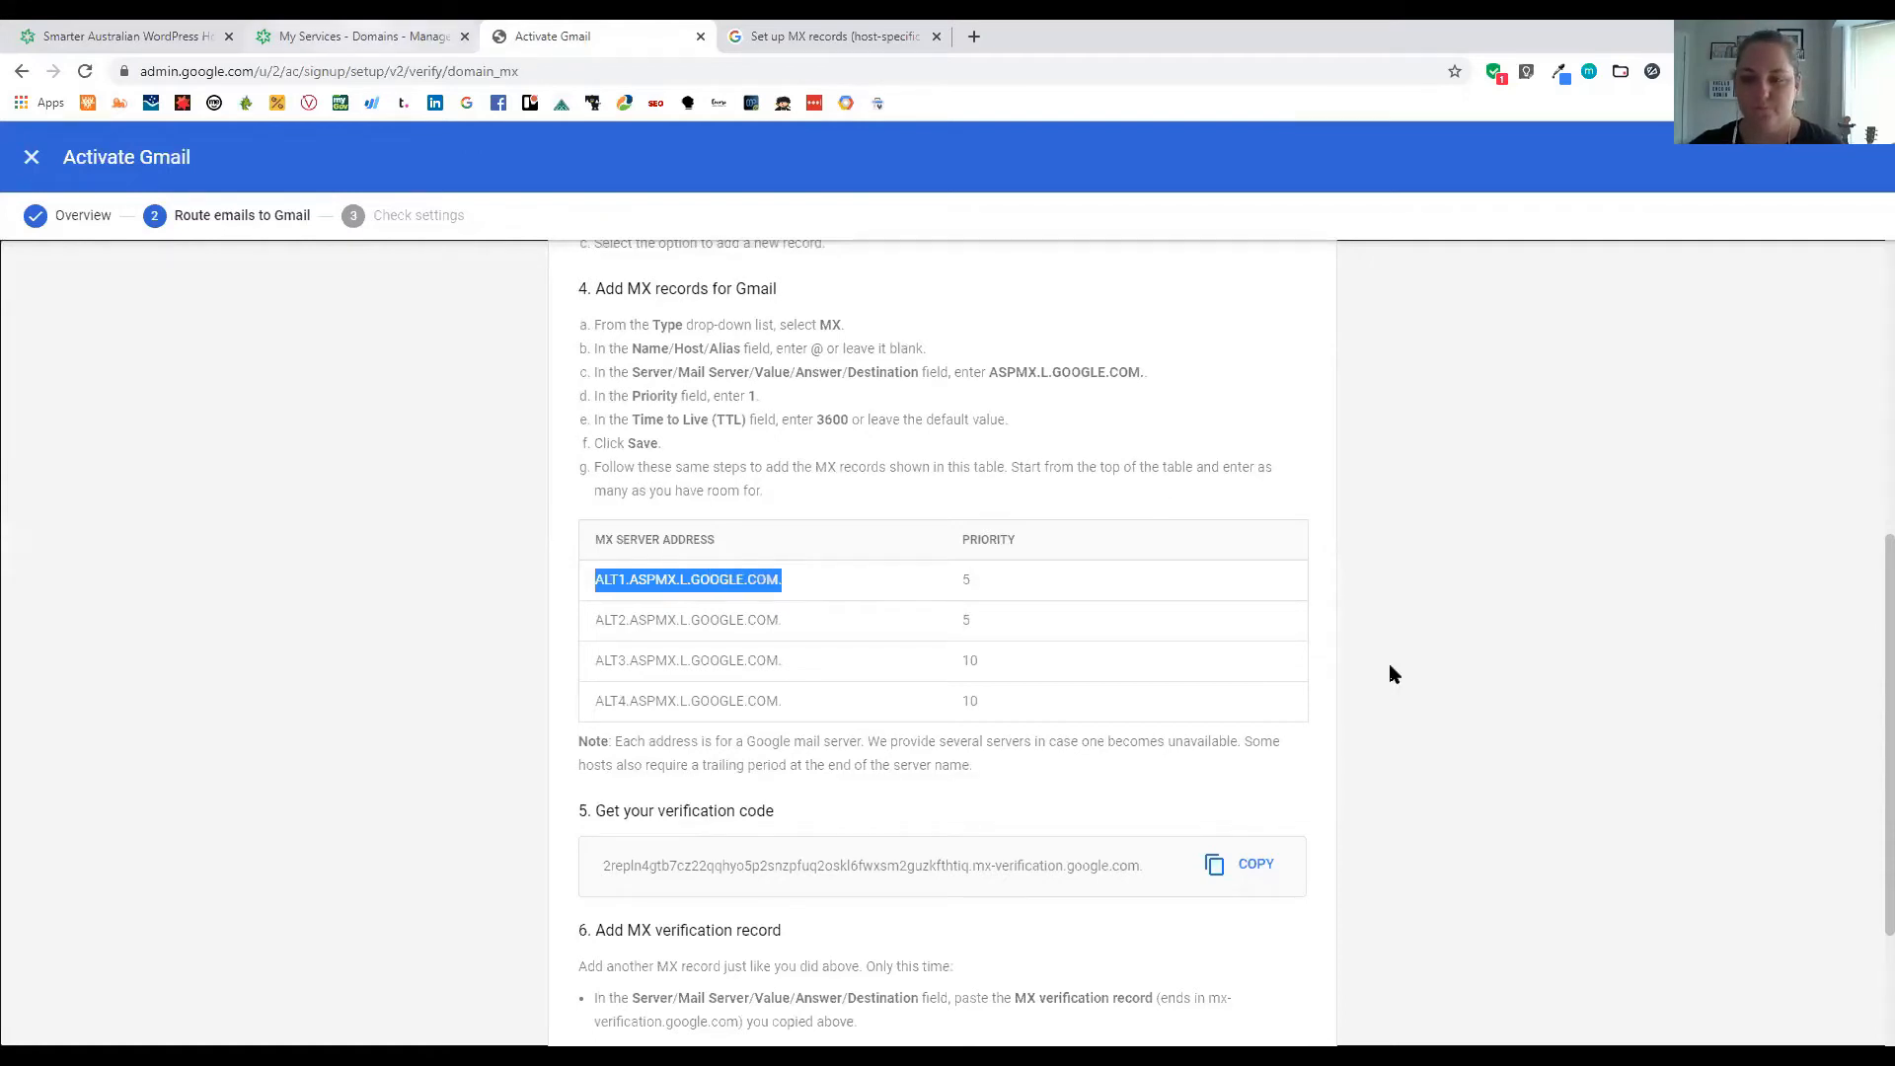
key(ctrl+shift+Tab)
click(1376, 825)
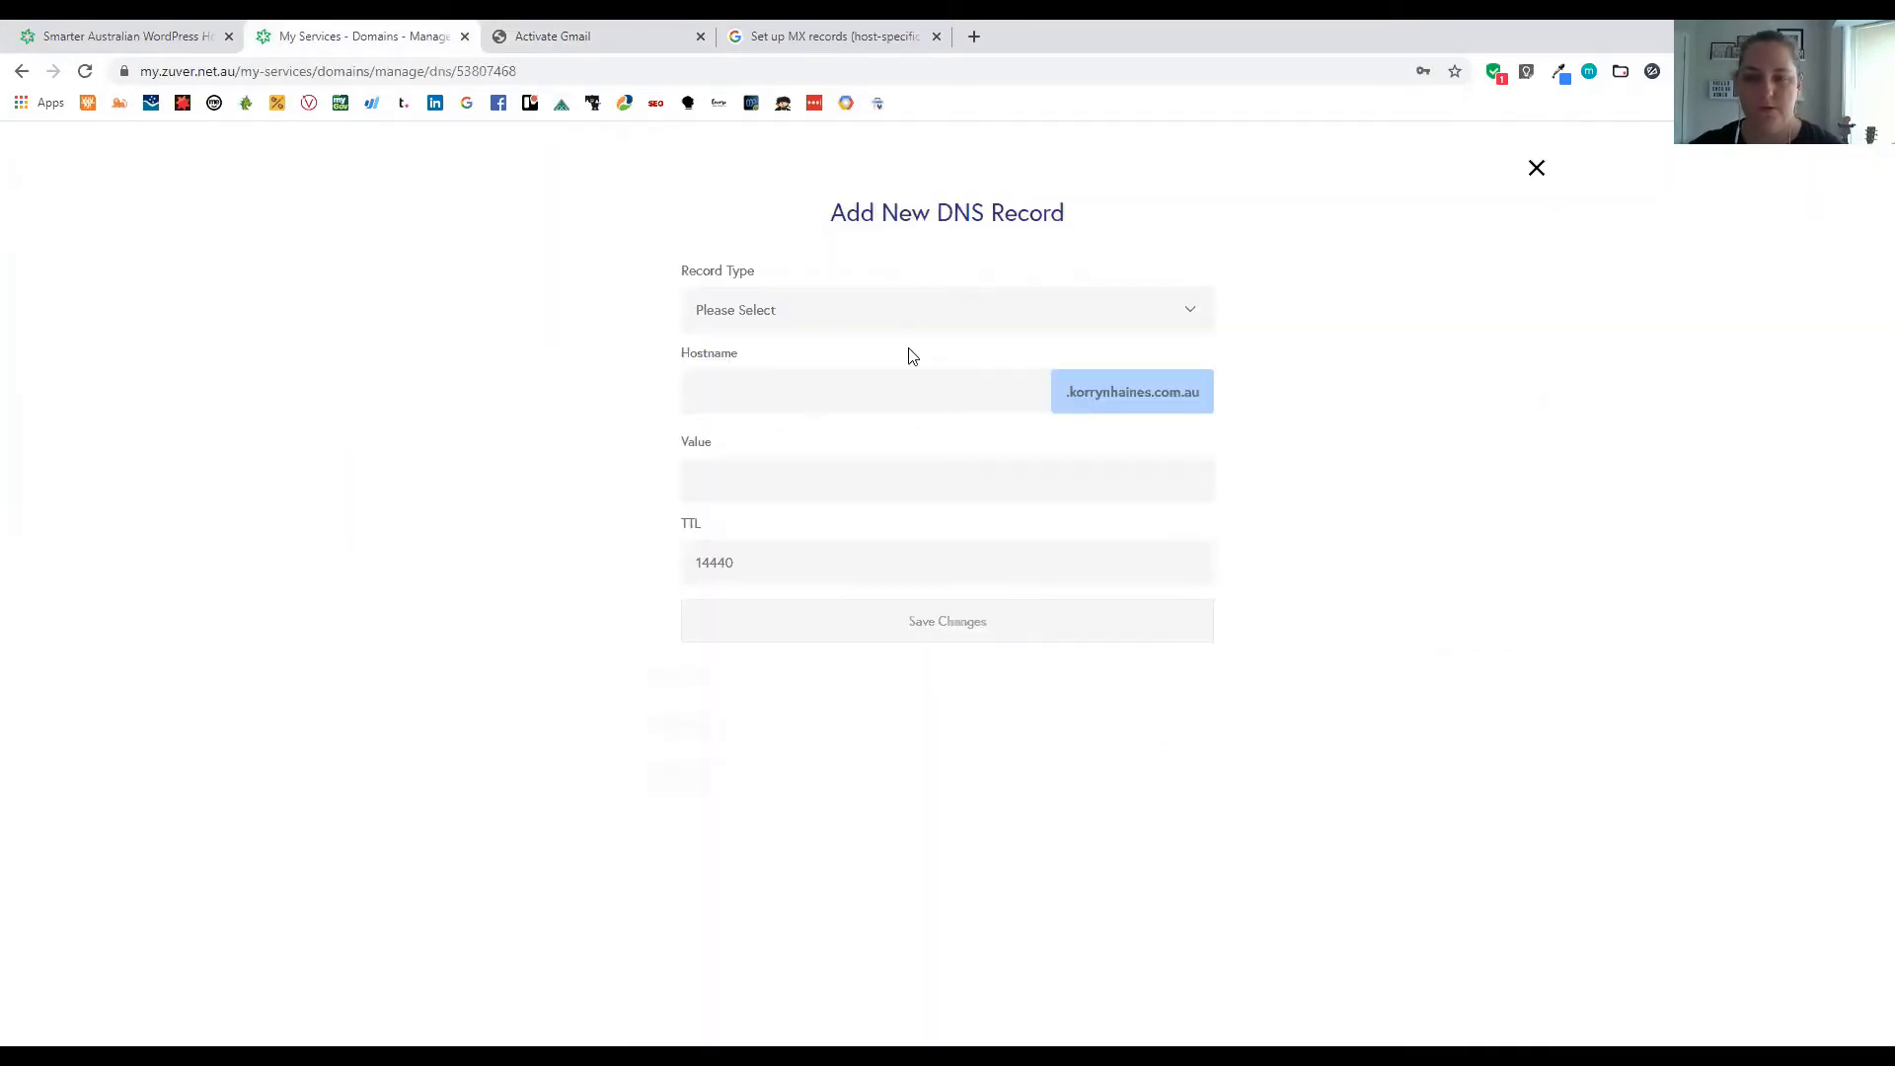
click(849, 313)
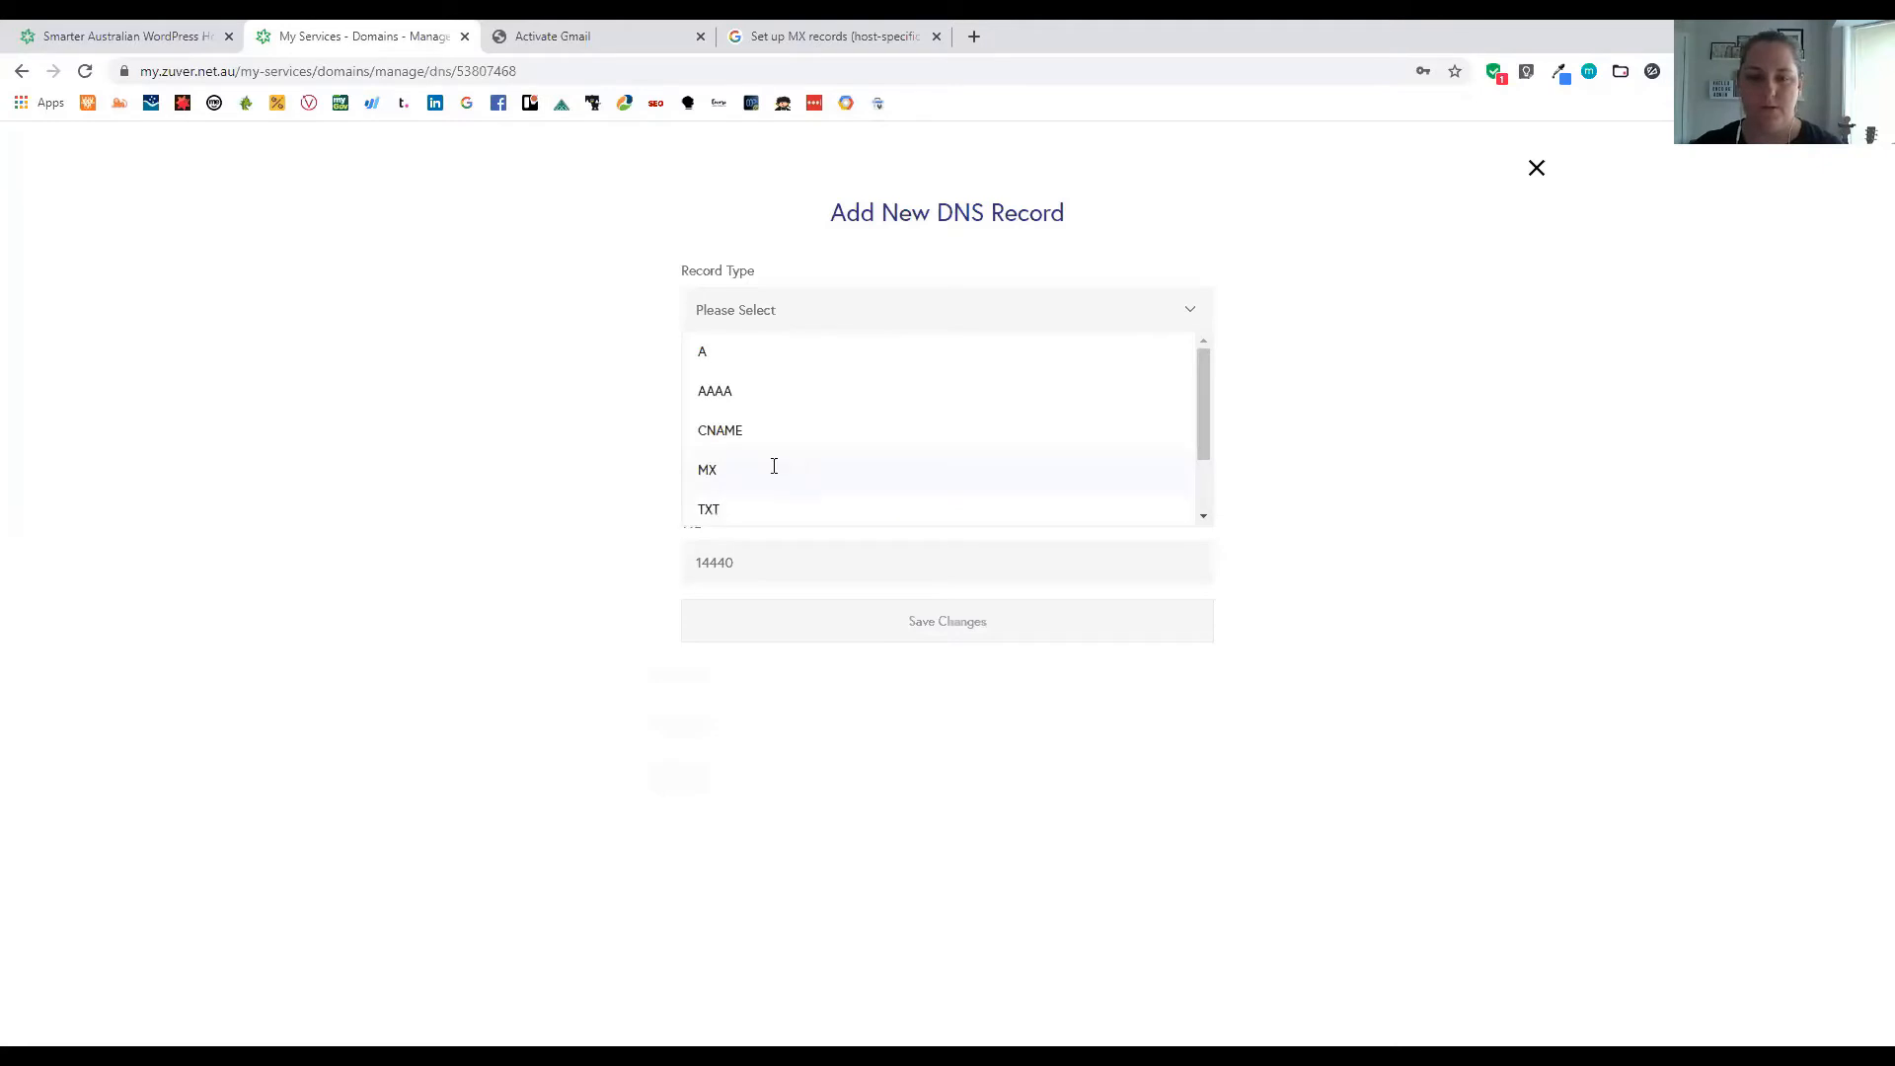
click(774, 467)
click(760, 496)
key(ctrl+v)
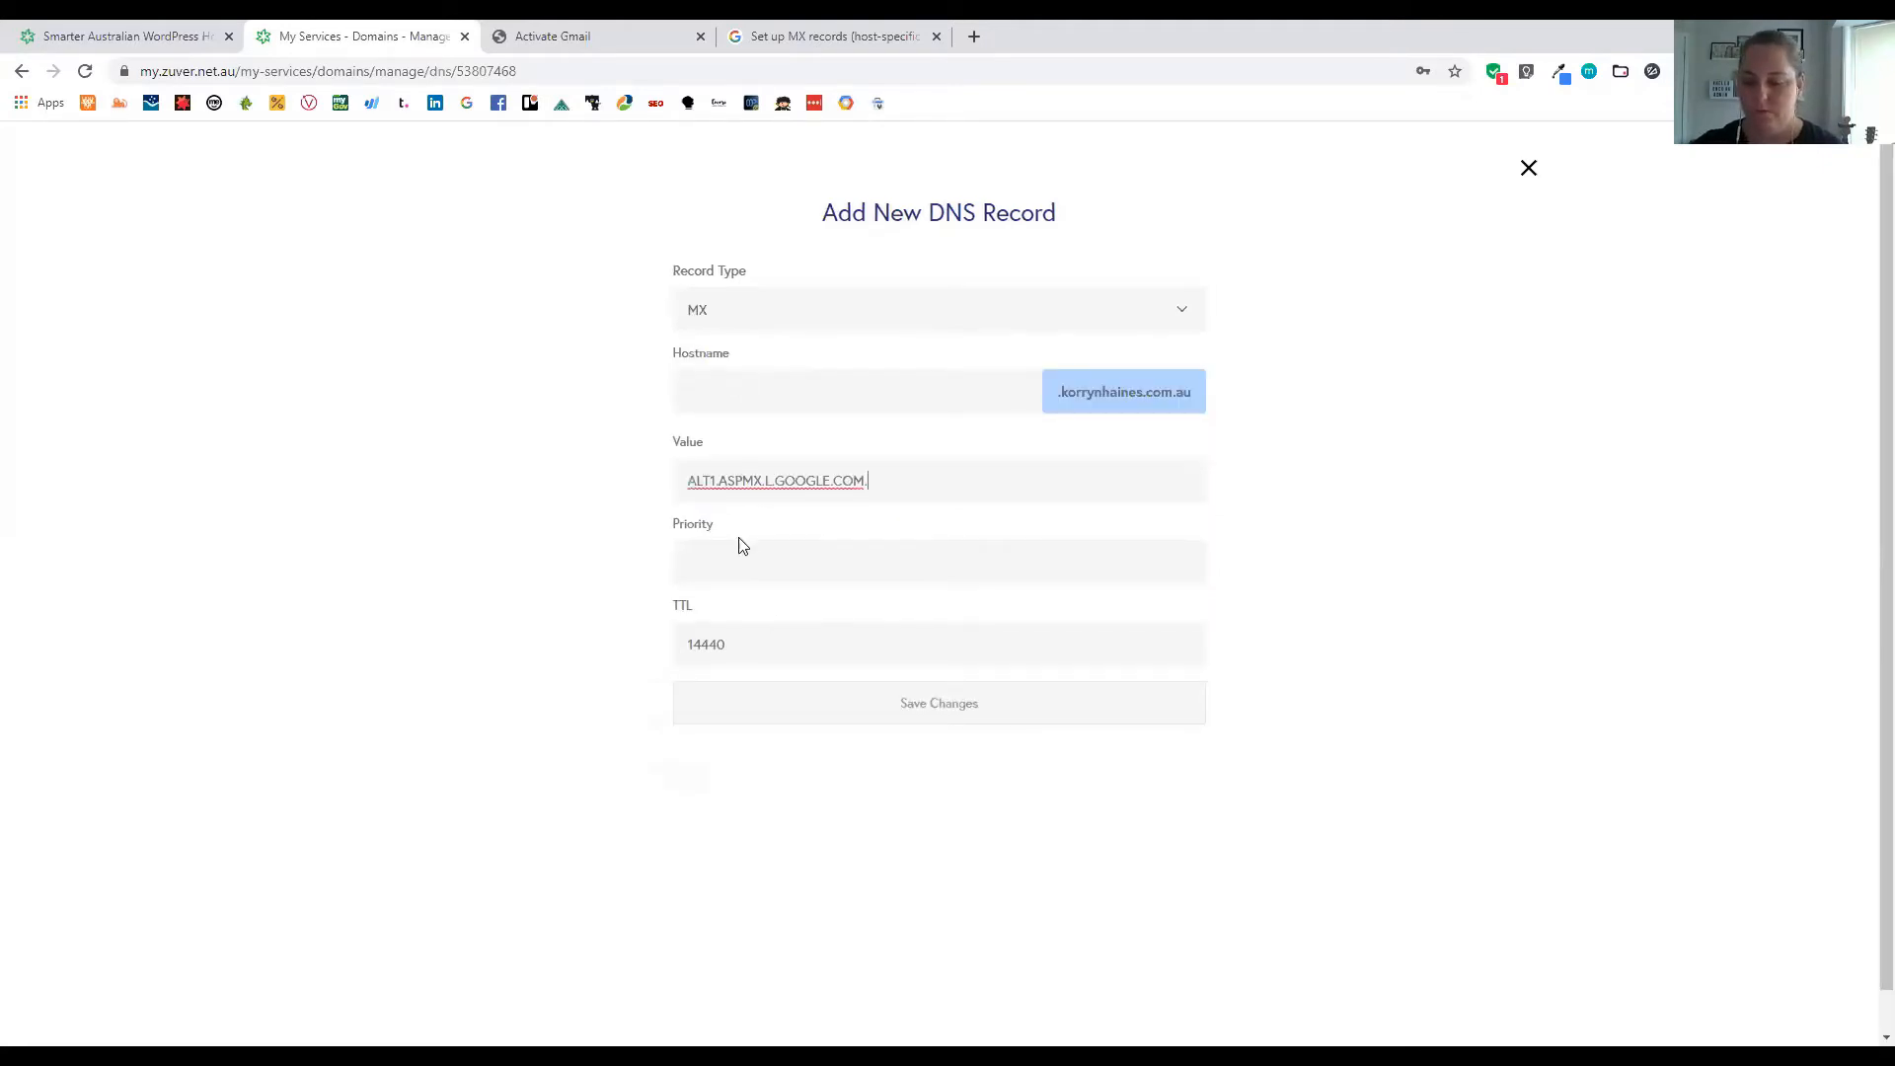
Give the ALT1 MX record priority 5 and save it
click(752, 545)
text(5)
click(632, 29)
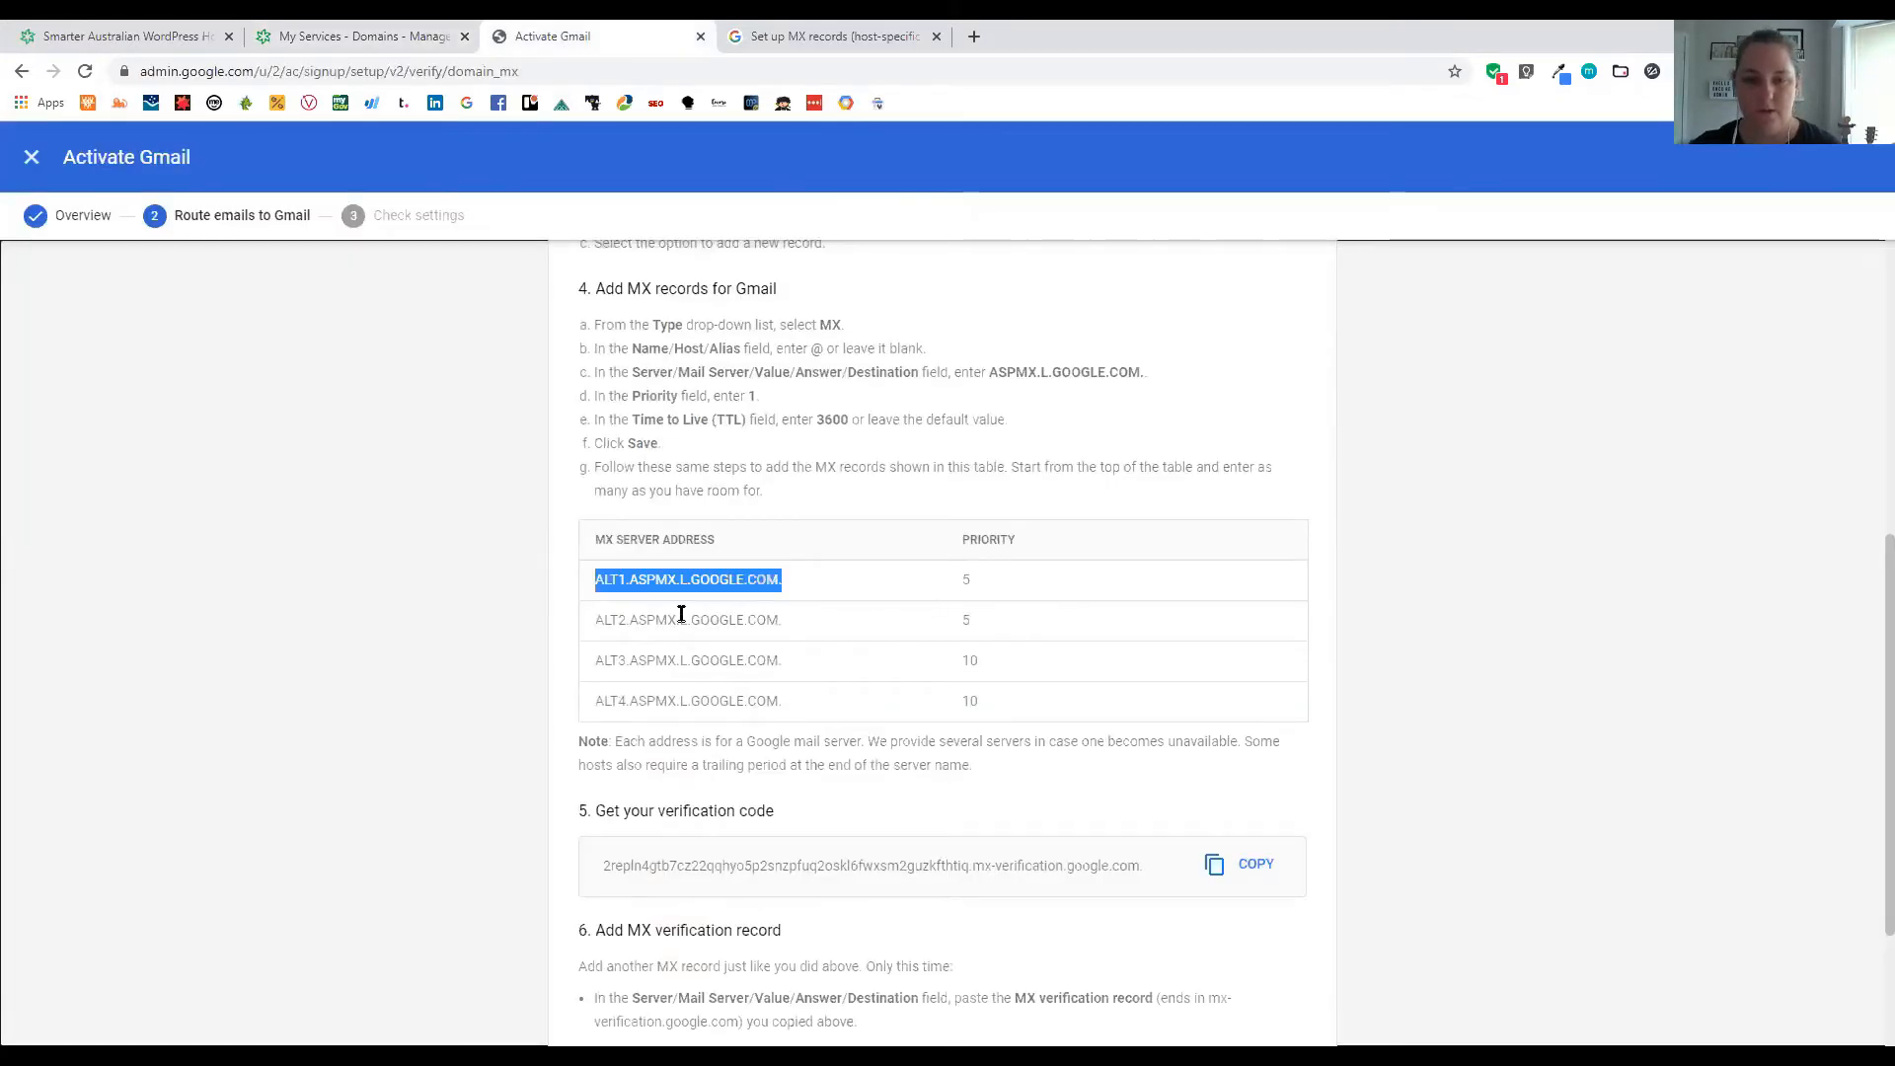
key(ctrl+shift+Tab)
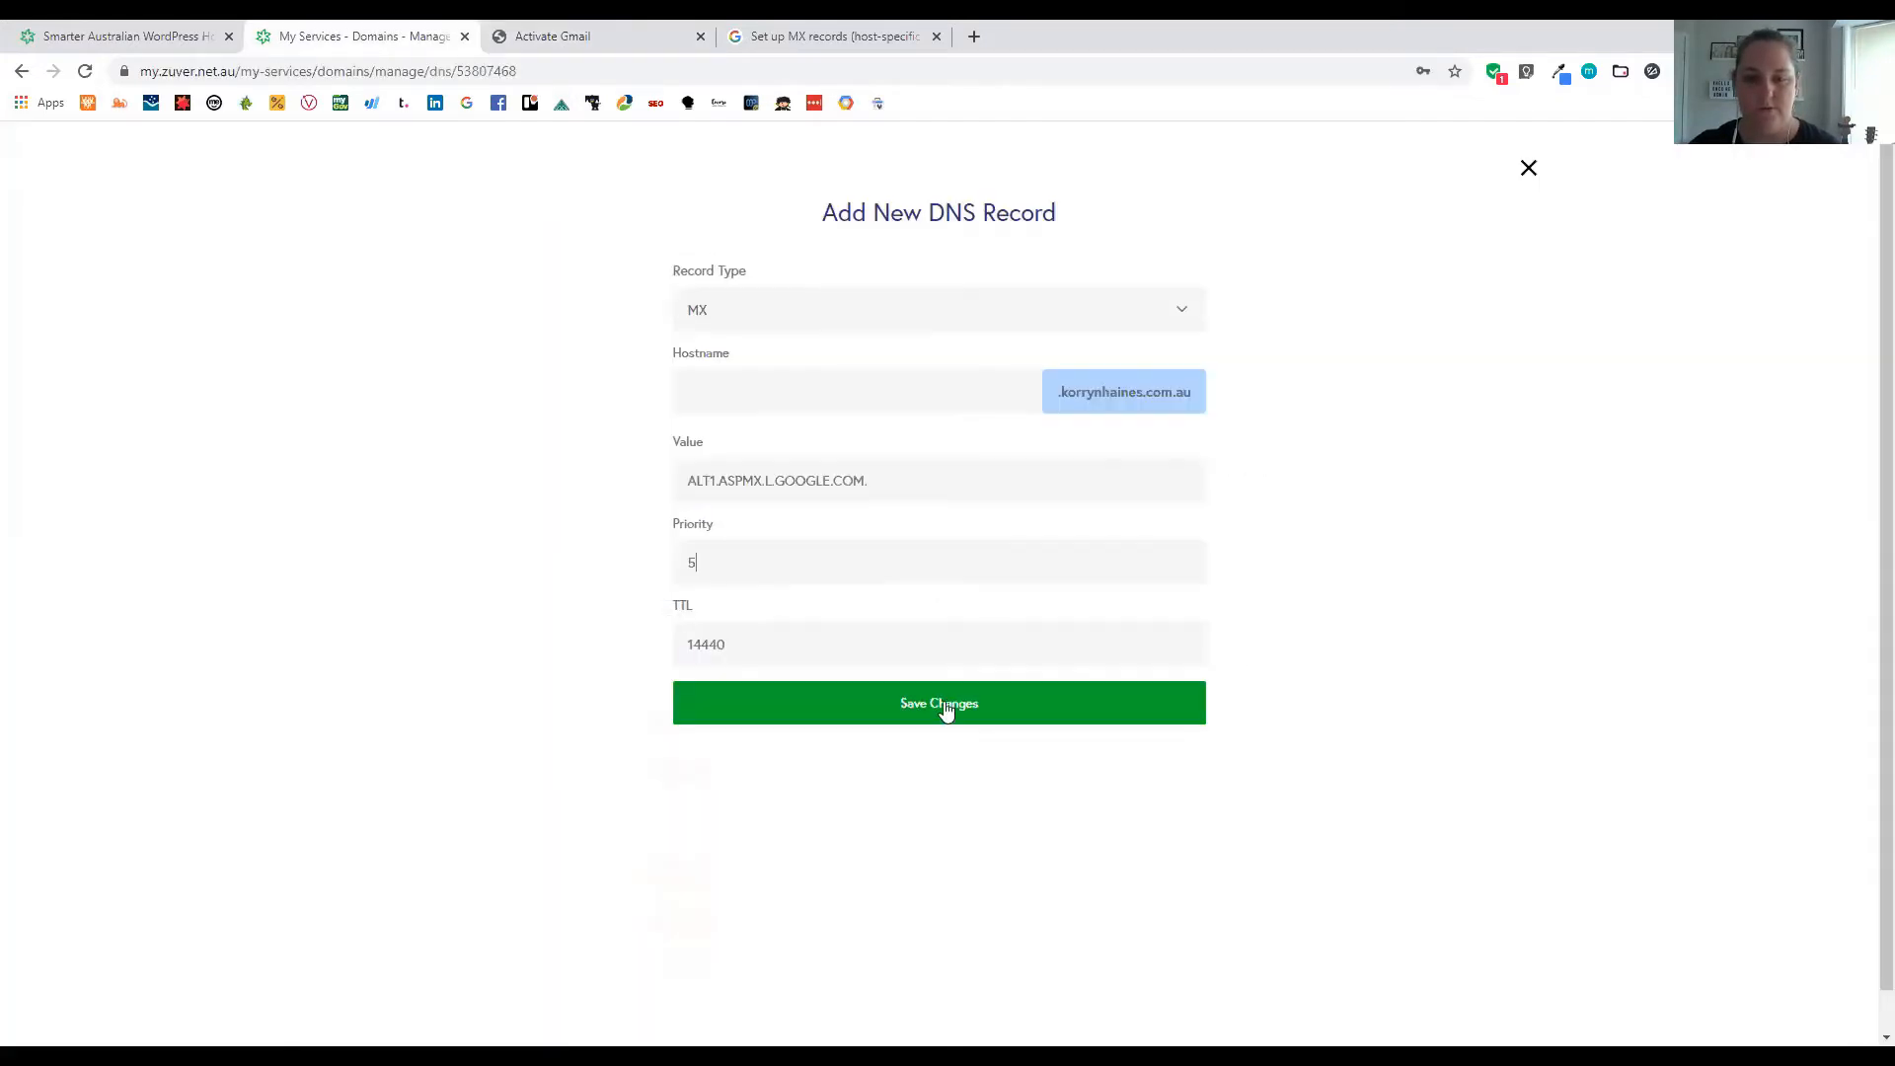
click(944, 703)
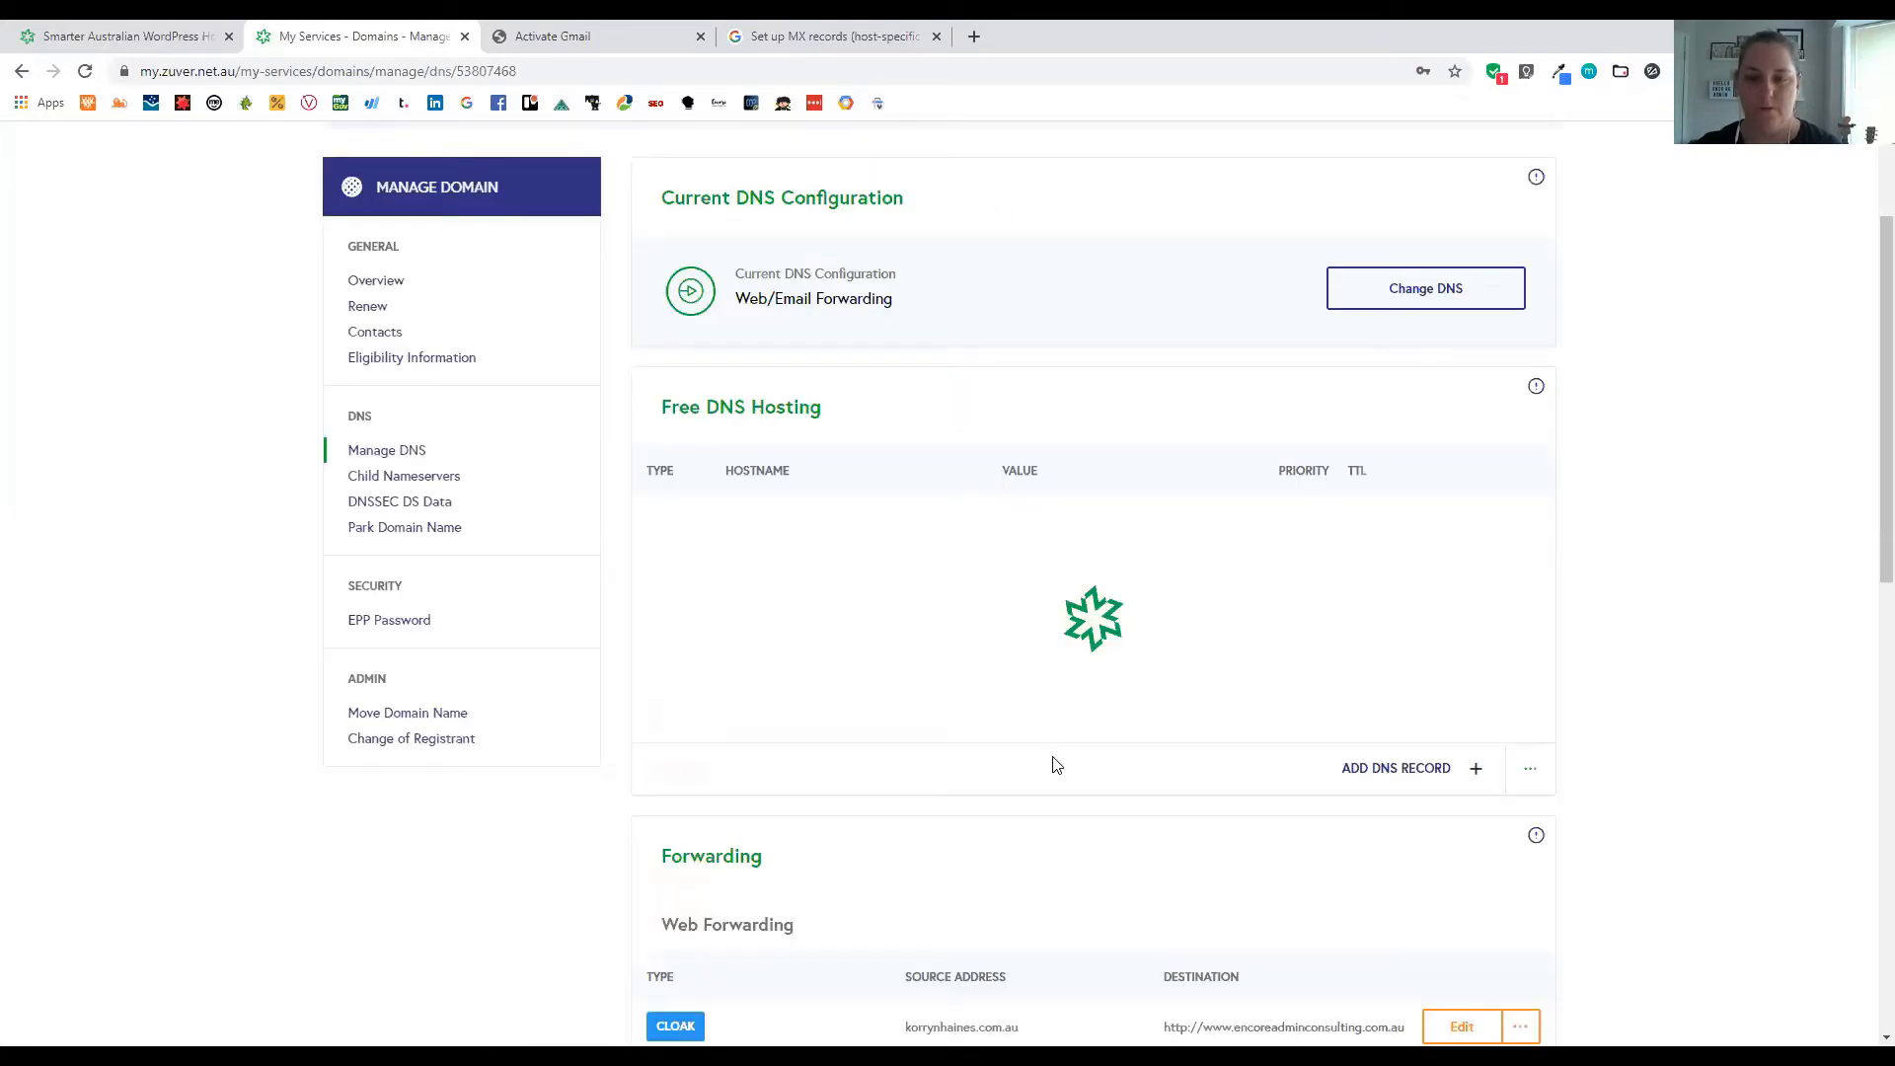
click(589, 45)
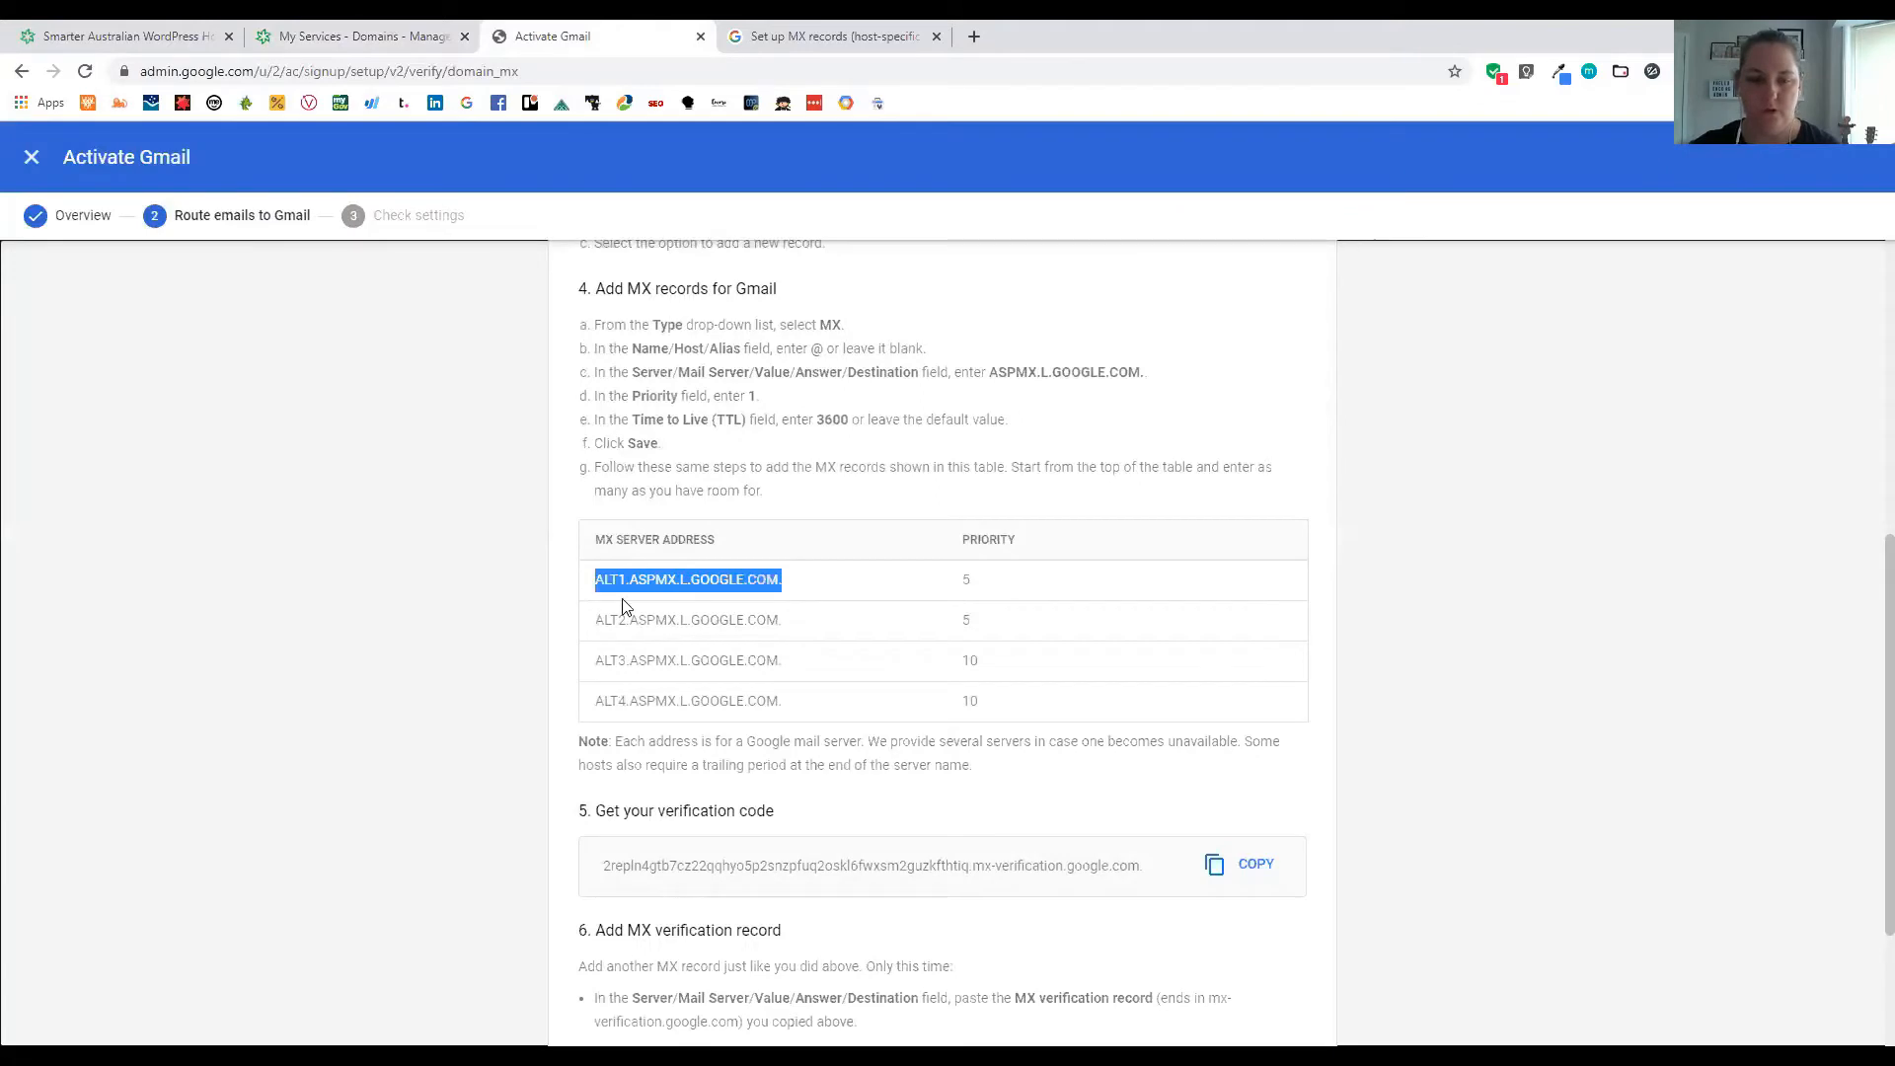
Copy ALT2.ASPMX.L.GOOGLE.COM. and save it as a new MX record with priority 5
drag(592, 619, 784, 619)
key(ctrl+c)
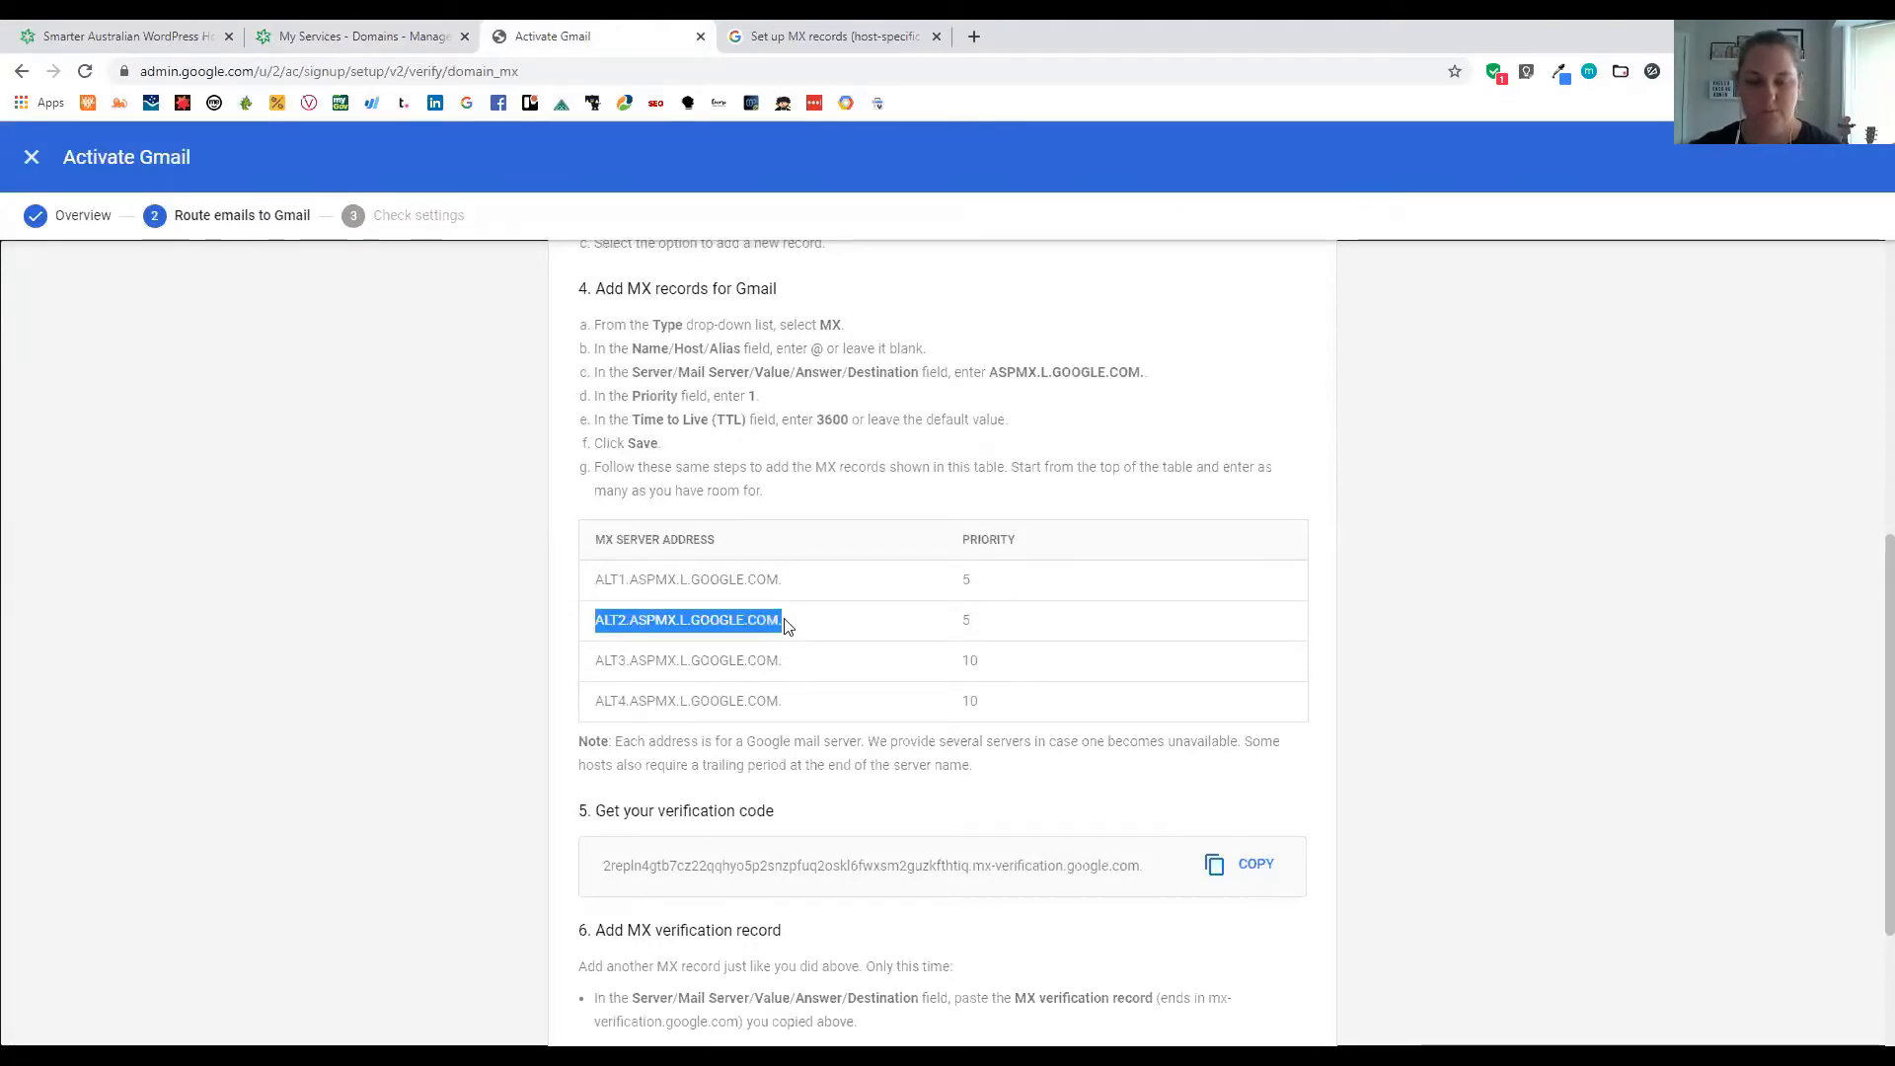
click(399, 30)
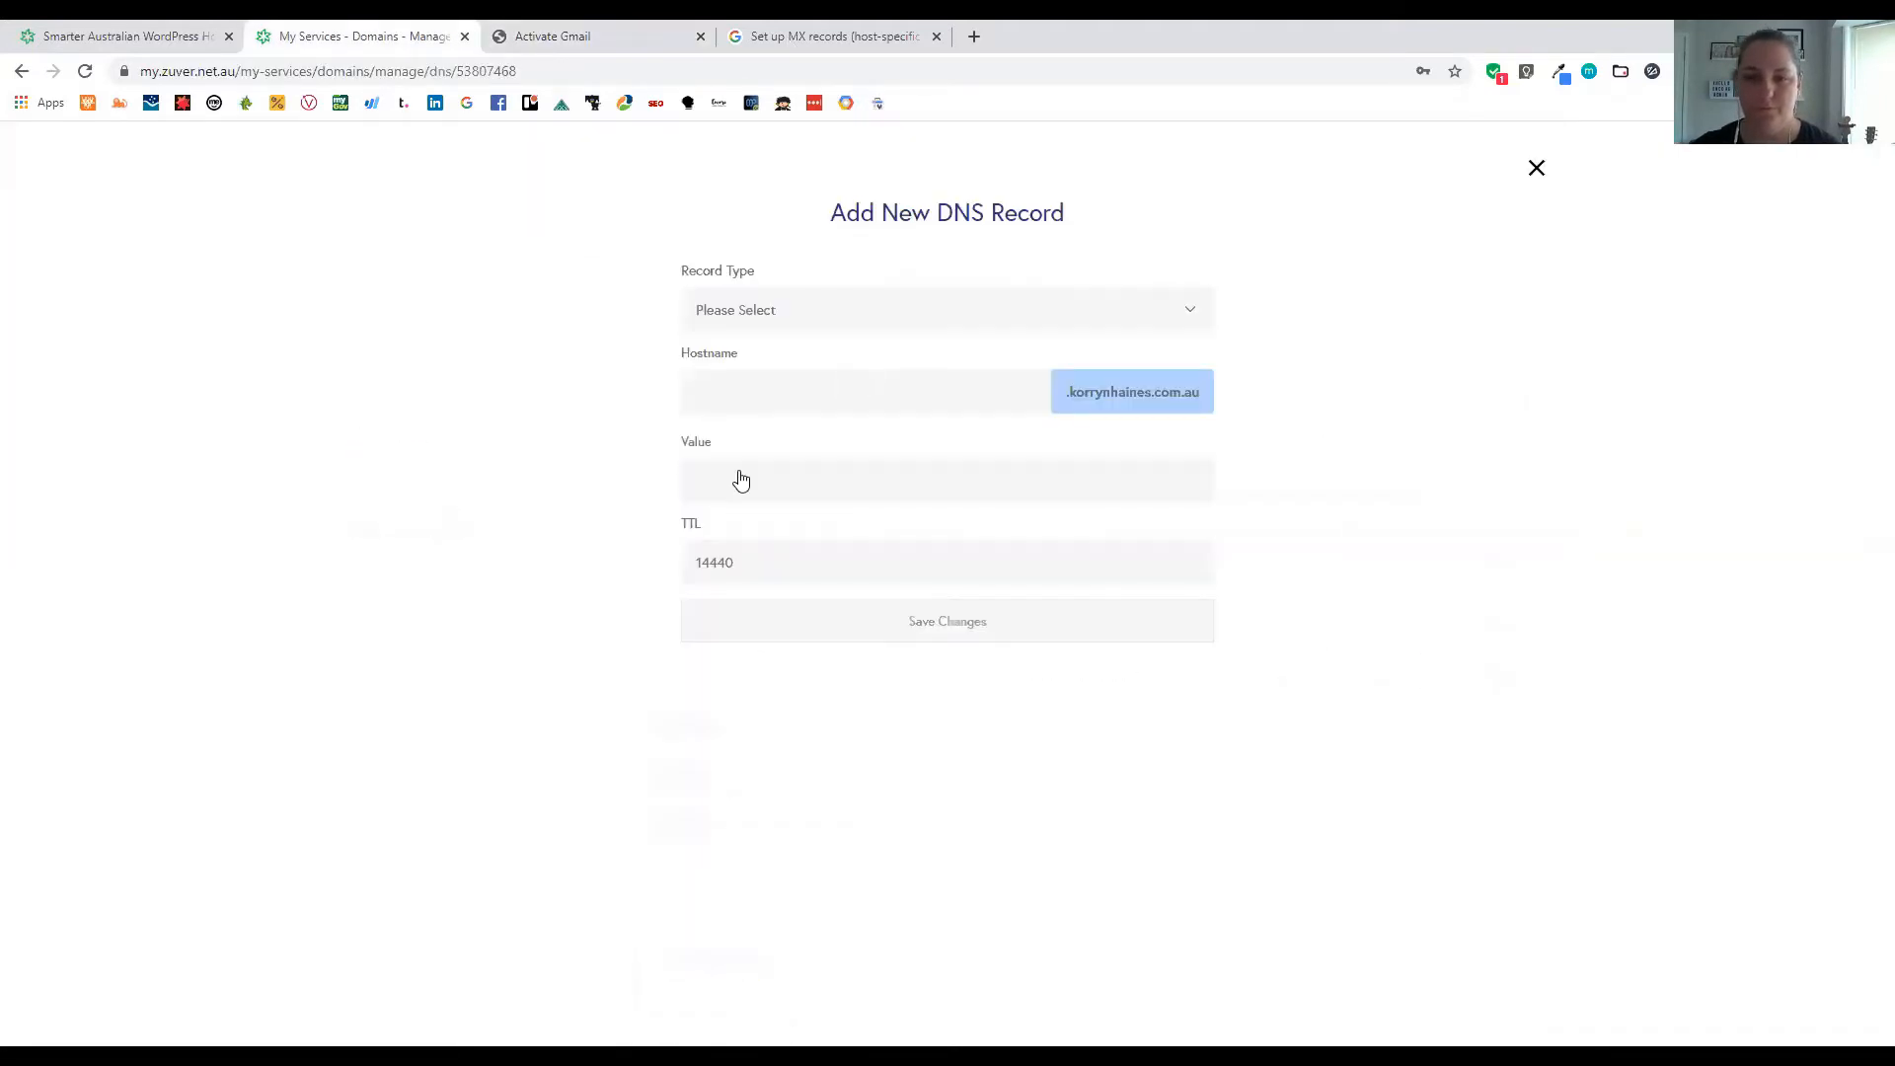
click(779, 310)
click(755, 470)
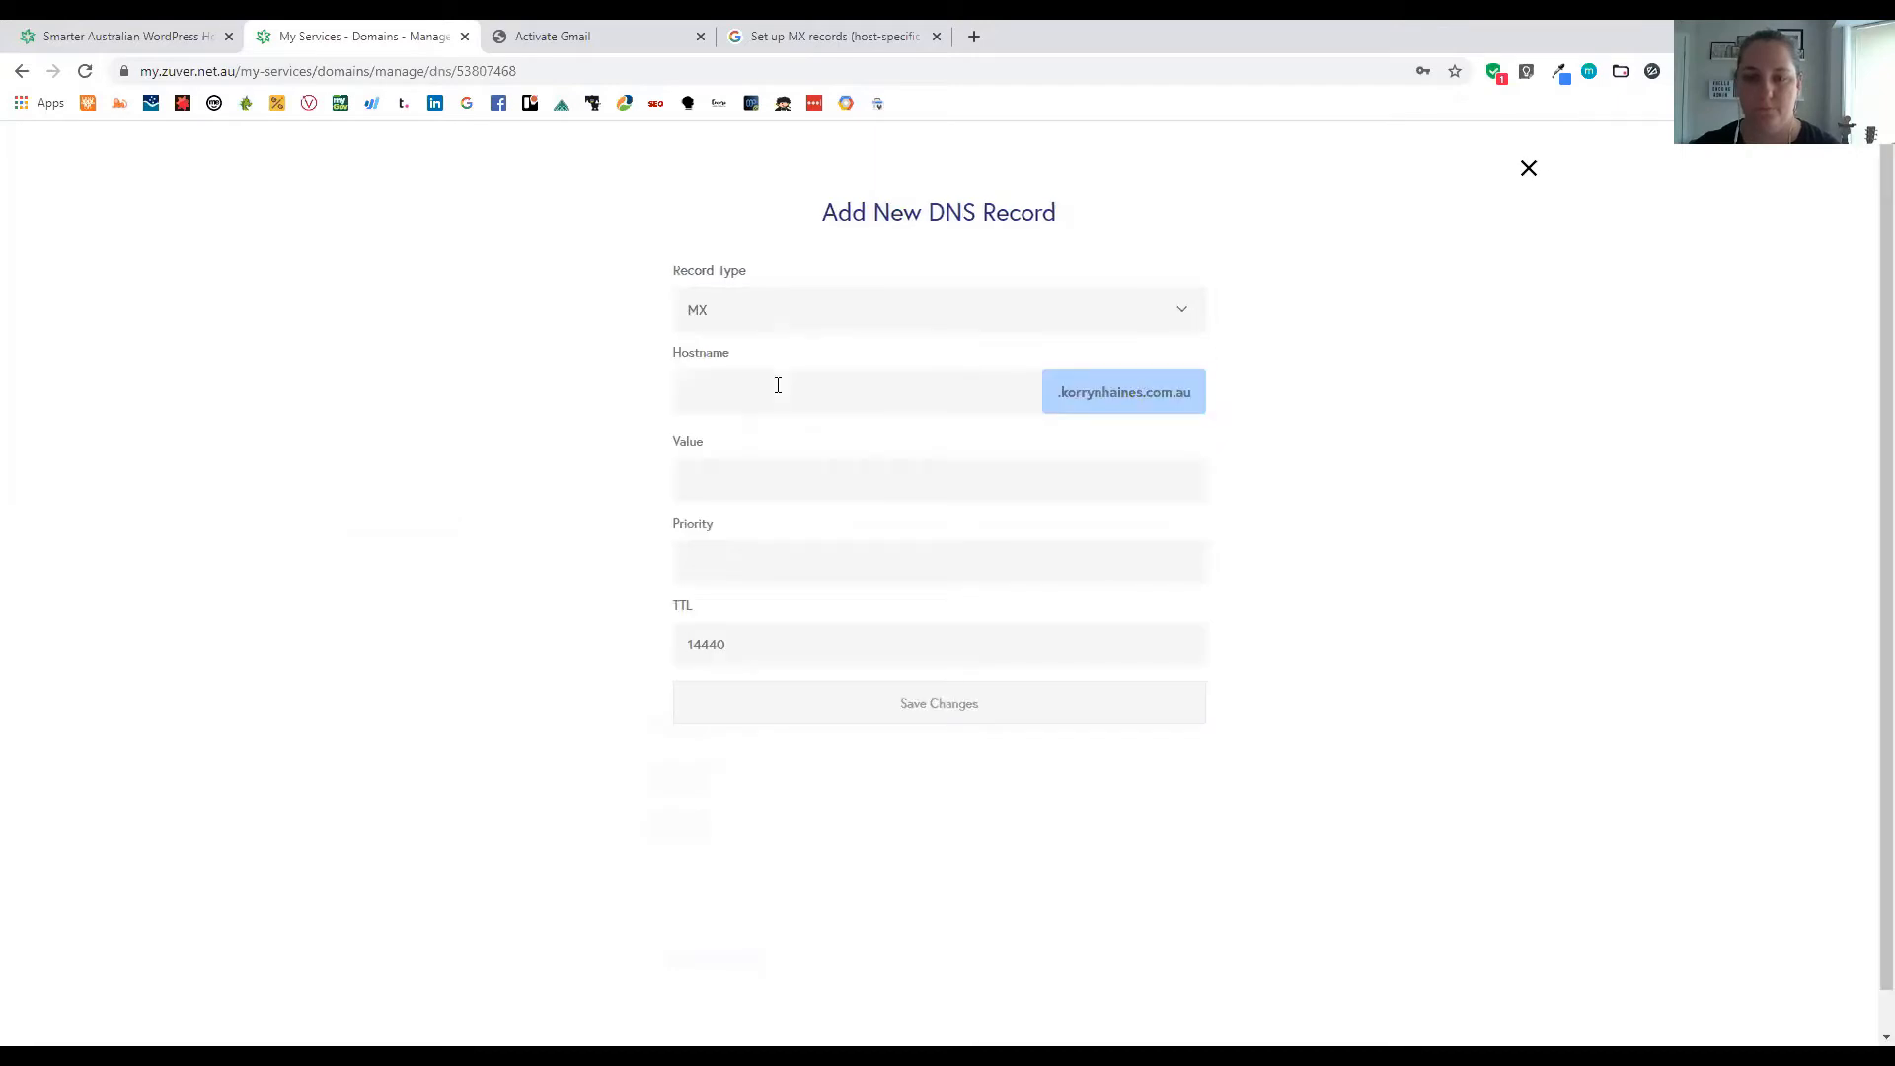
key(Tab)
key(Tab)
key(ctrl+v)
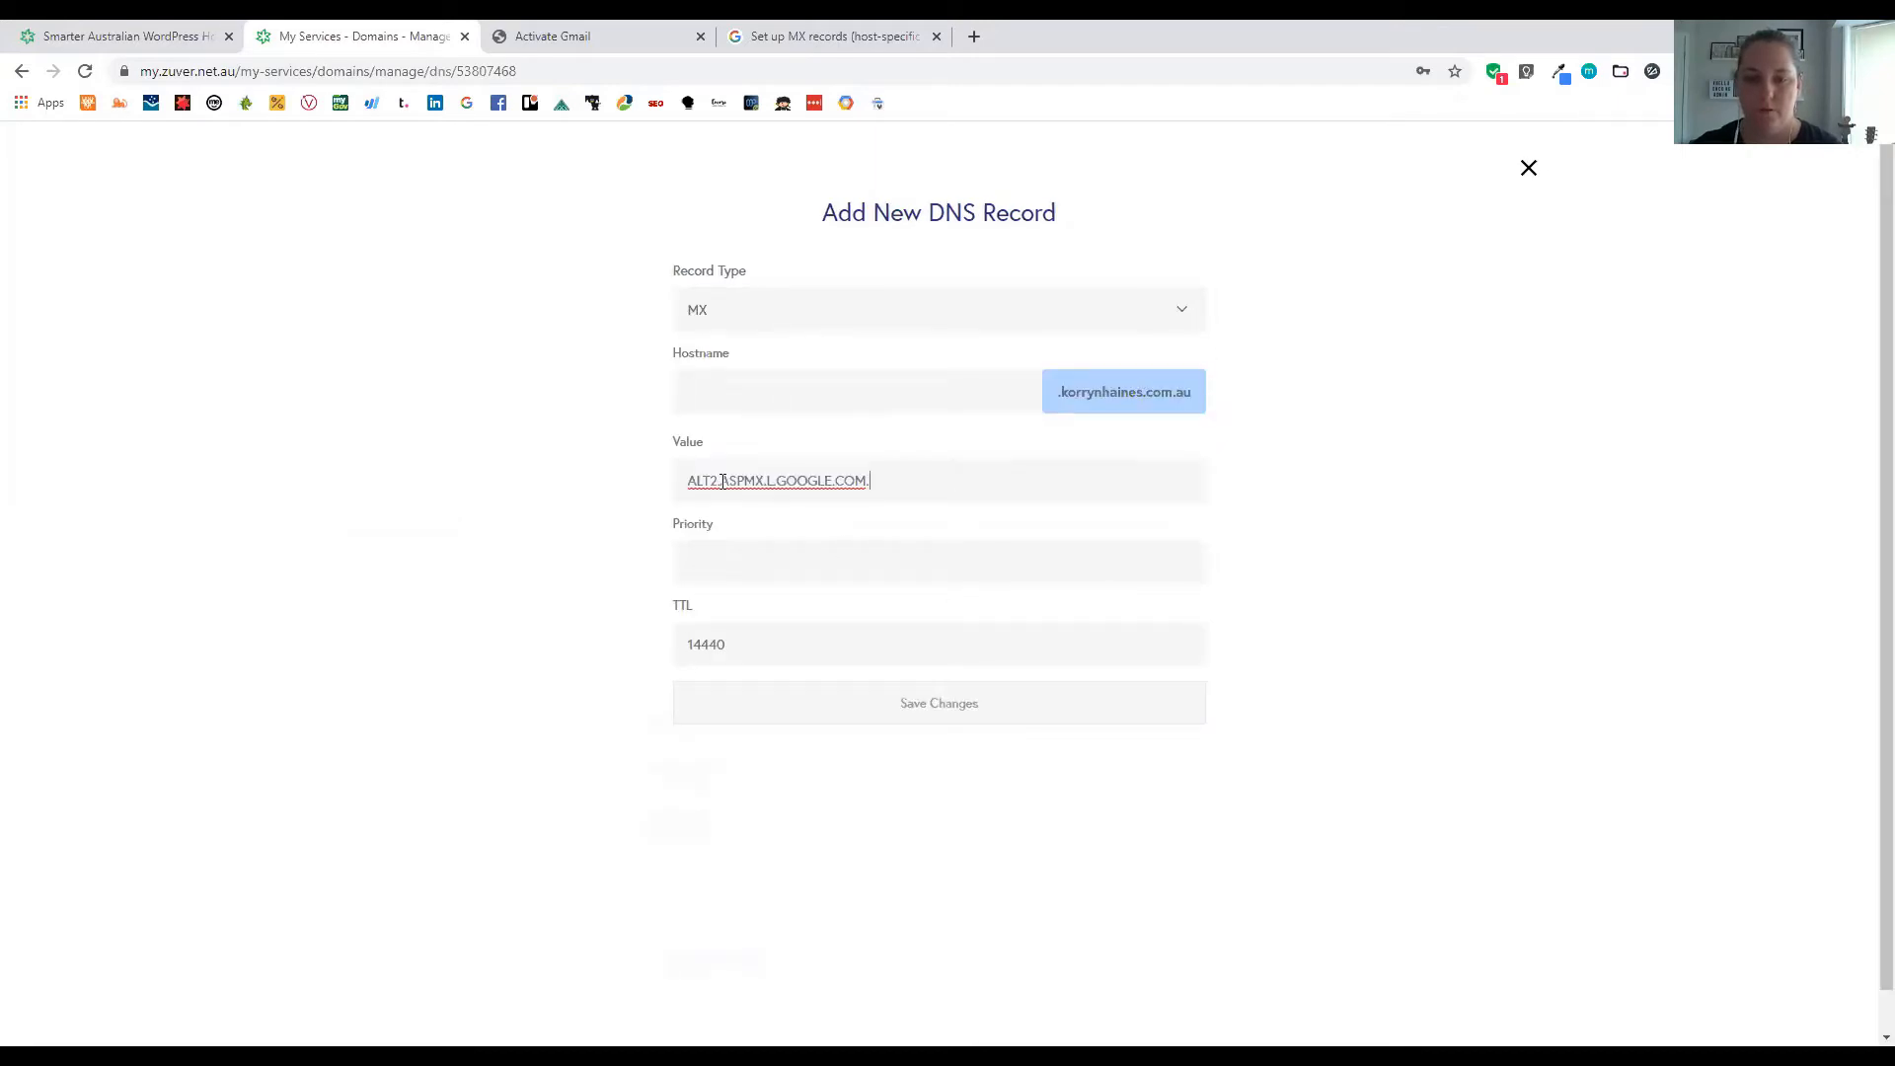
click(718, 559)
text(5)
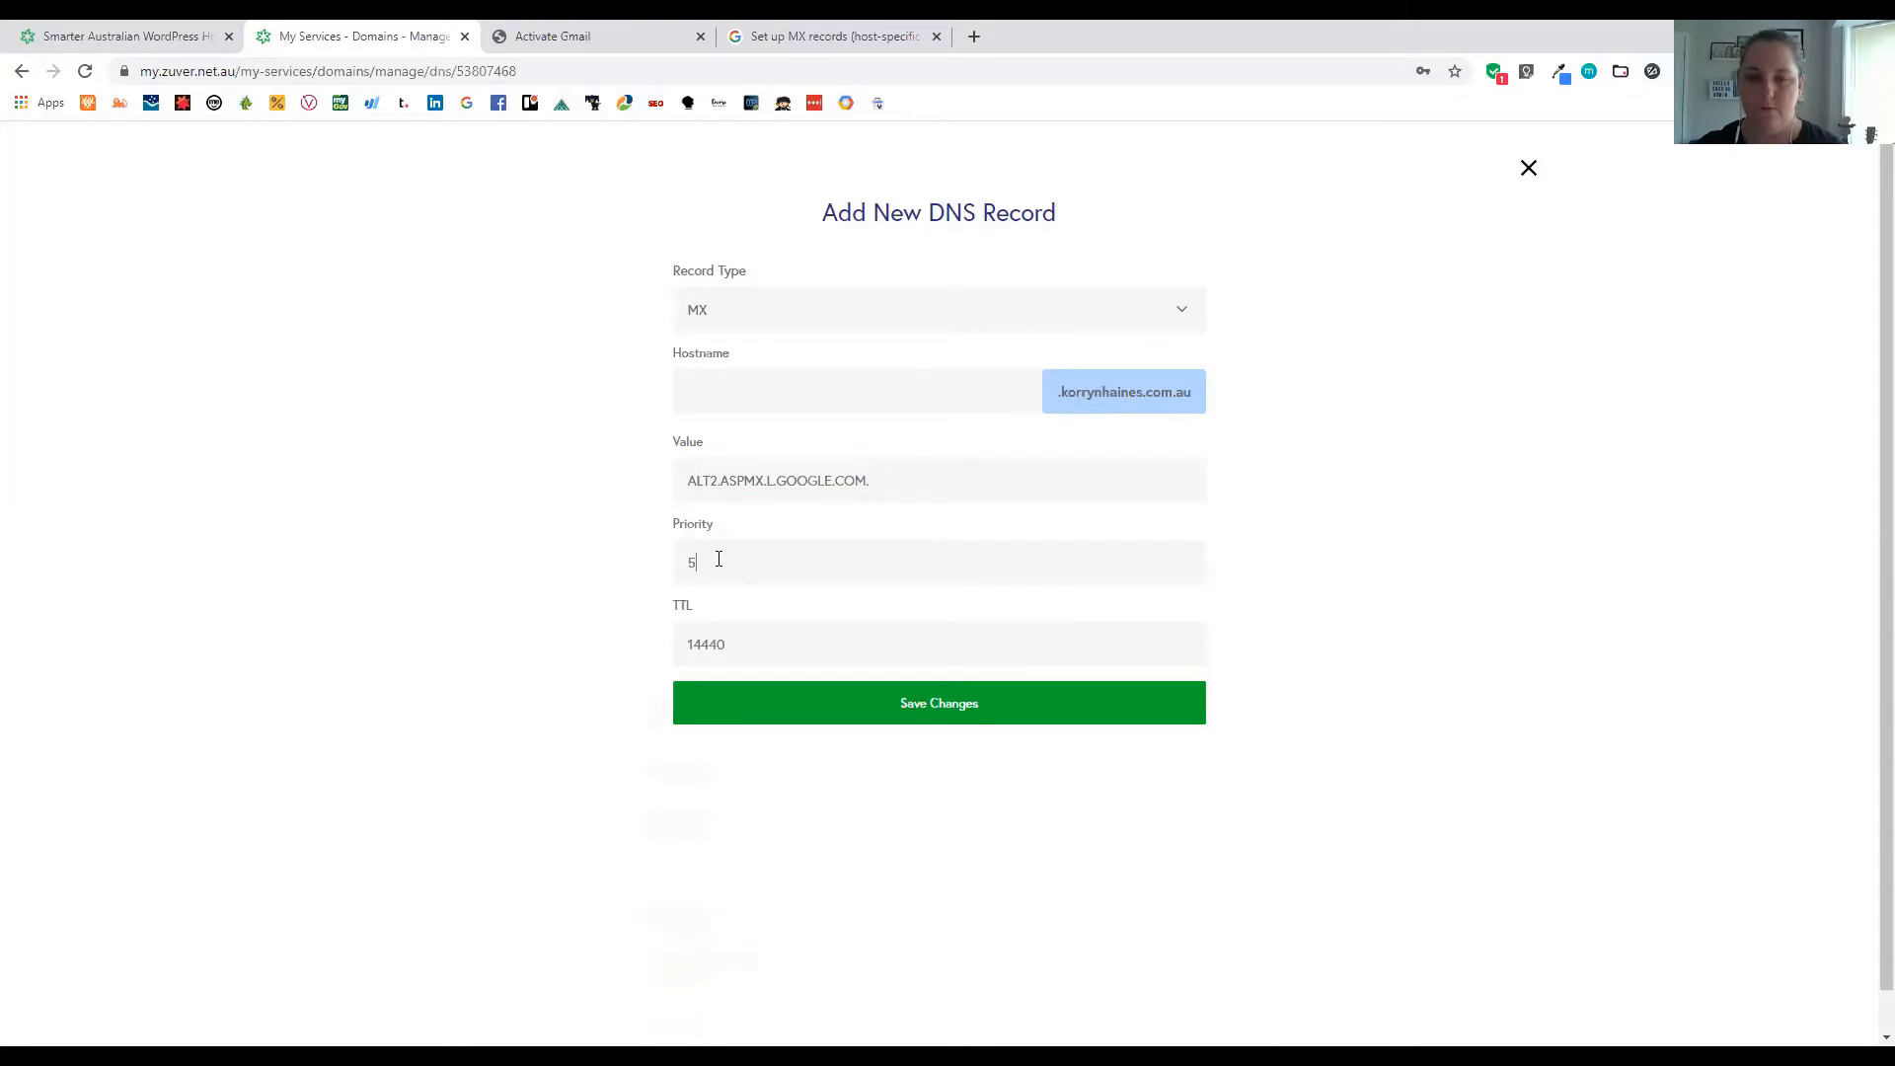
key(Return)
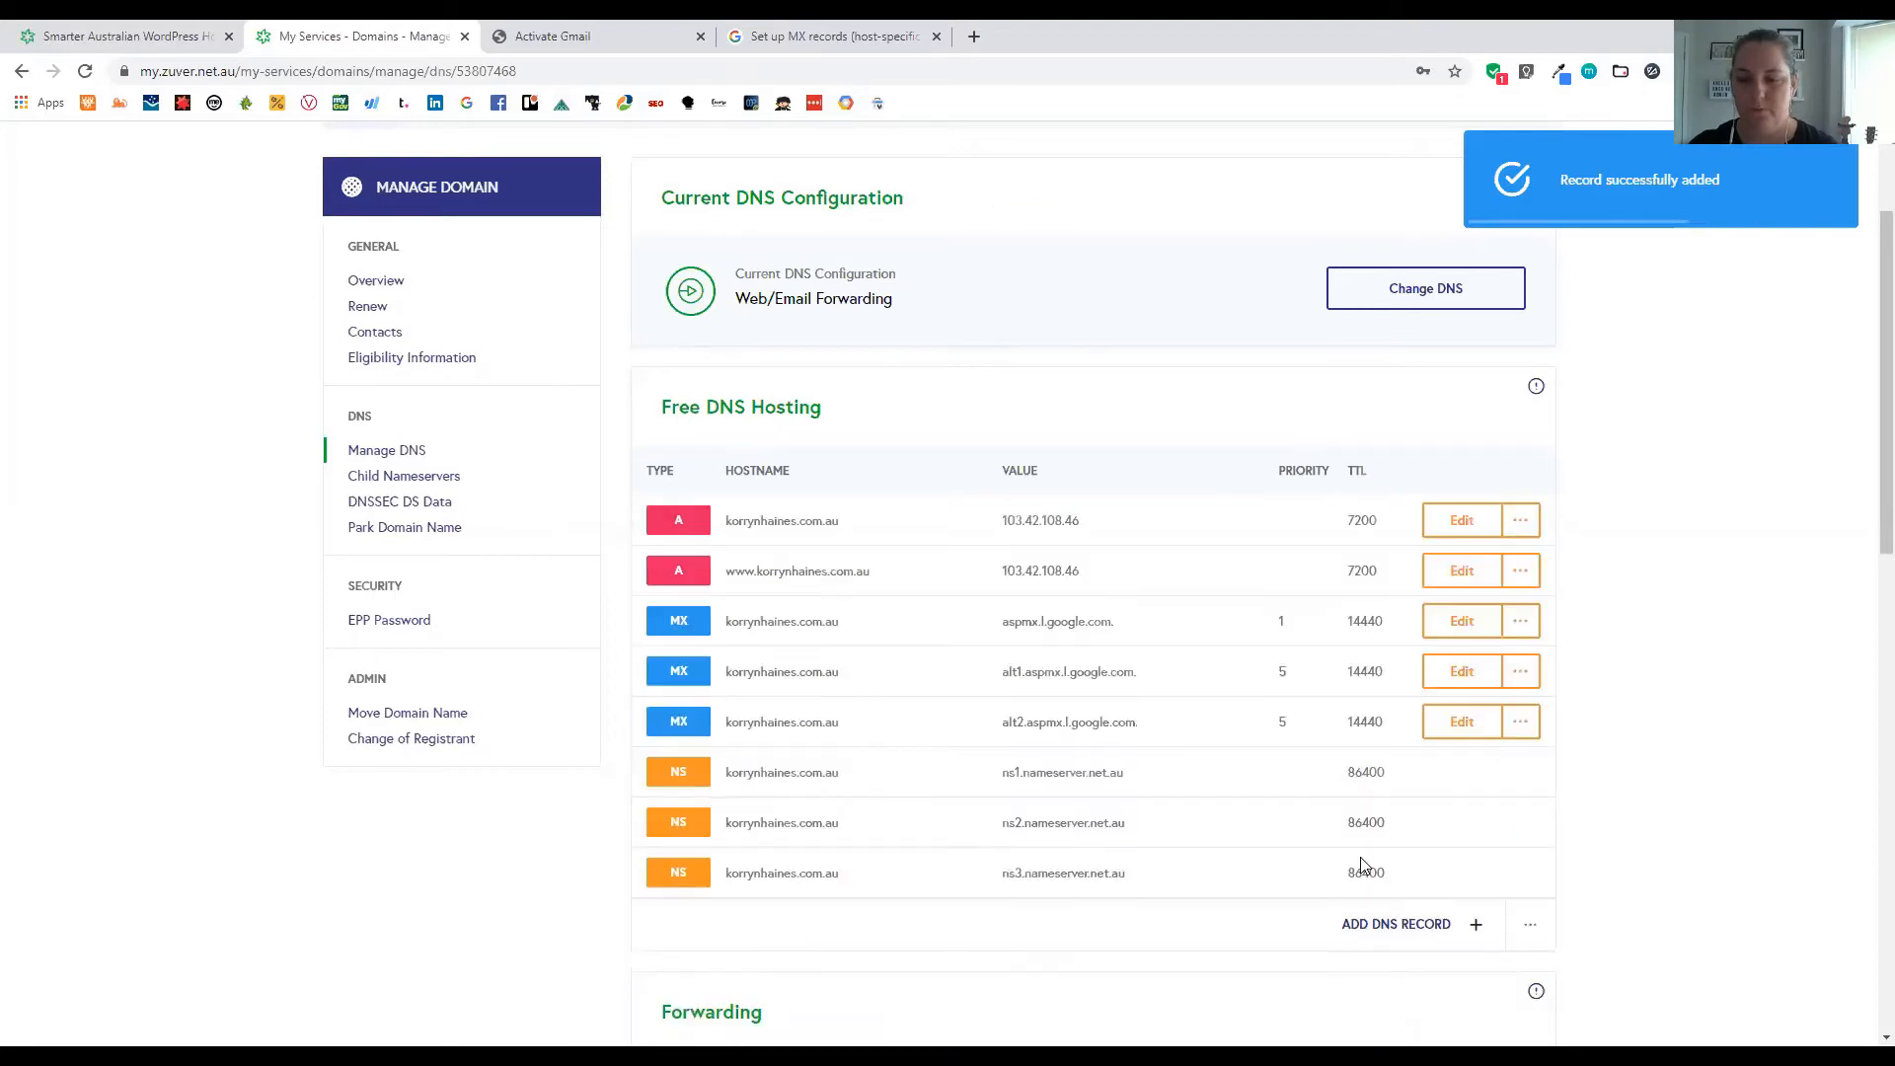
Save a new MX record with value ALT3.ASPMX.L.GOOGLE.COM. and priority 10
click(777, 331)
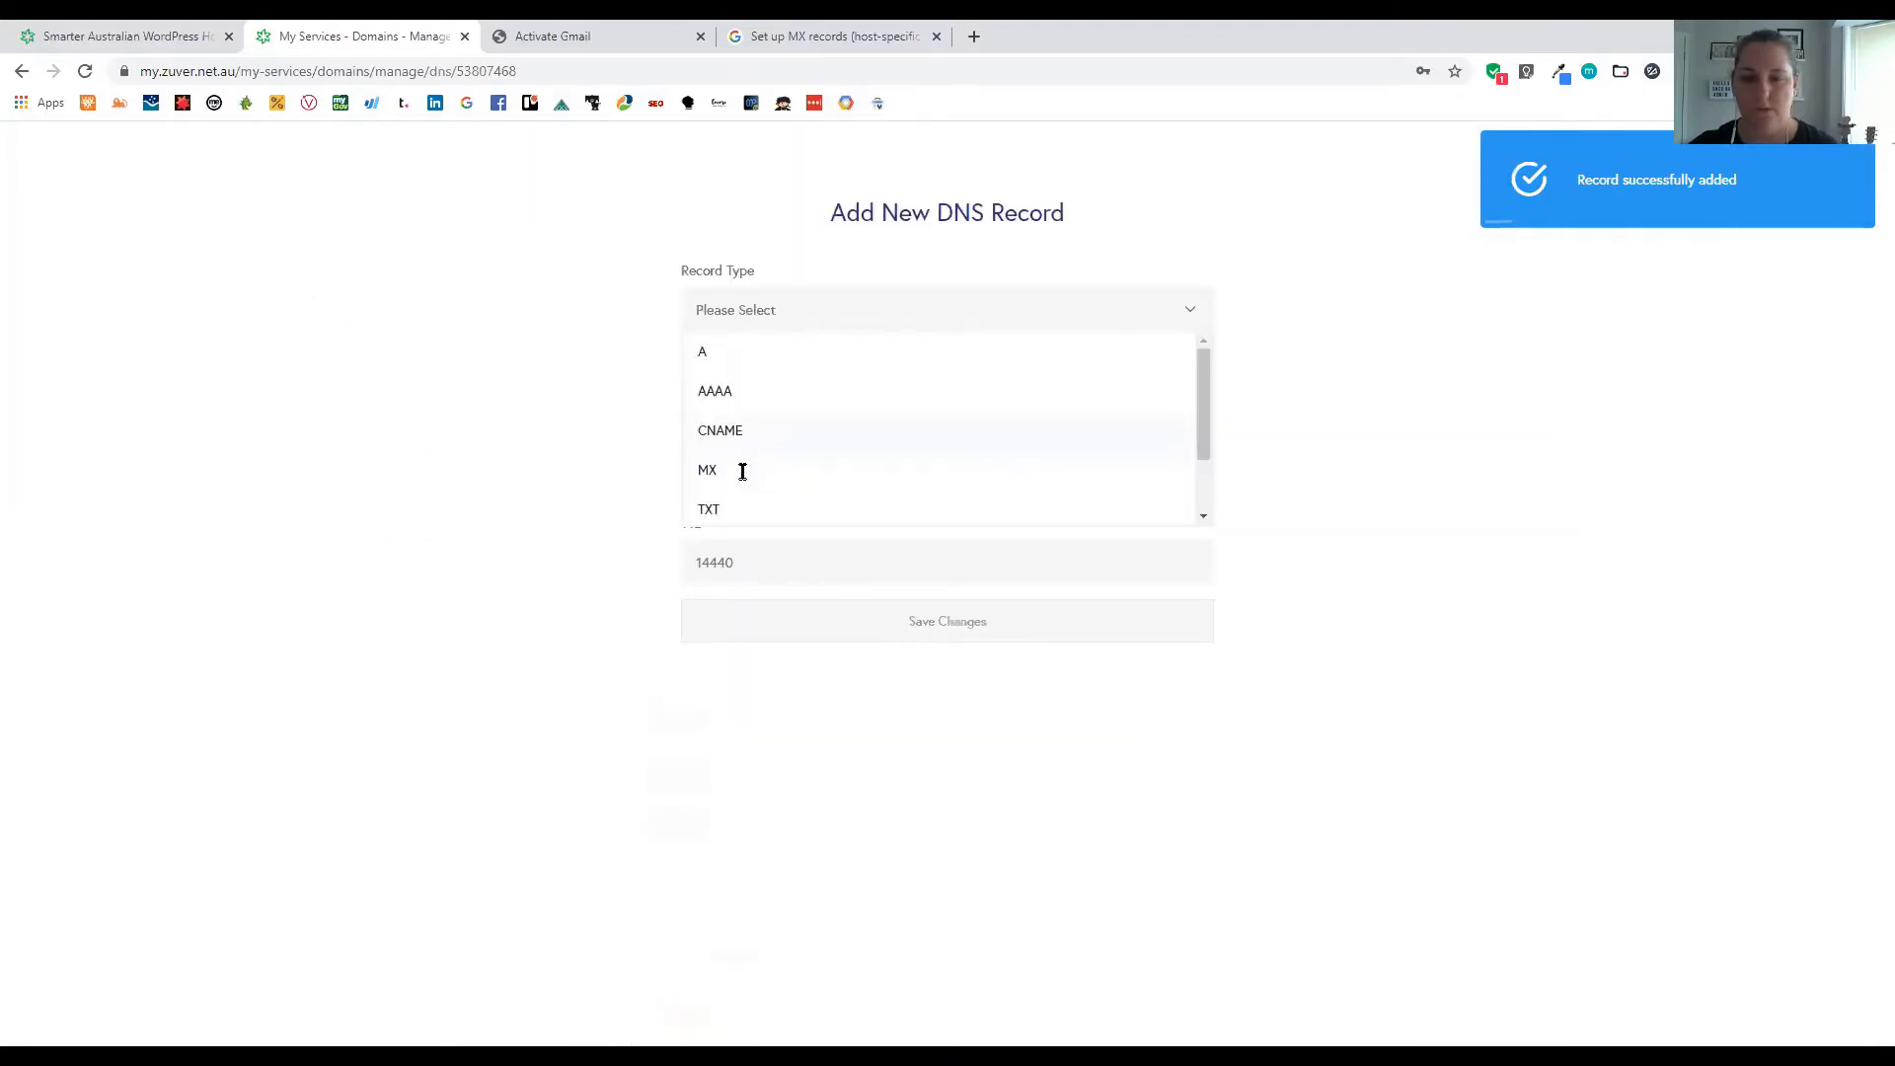
click(742, 470)
click(745, 465)
key(ctrl+v)
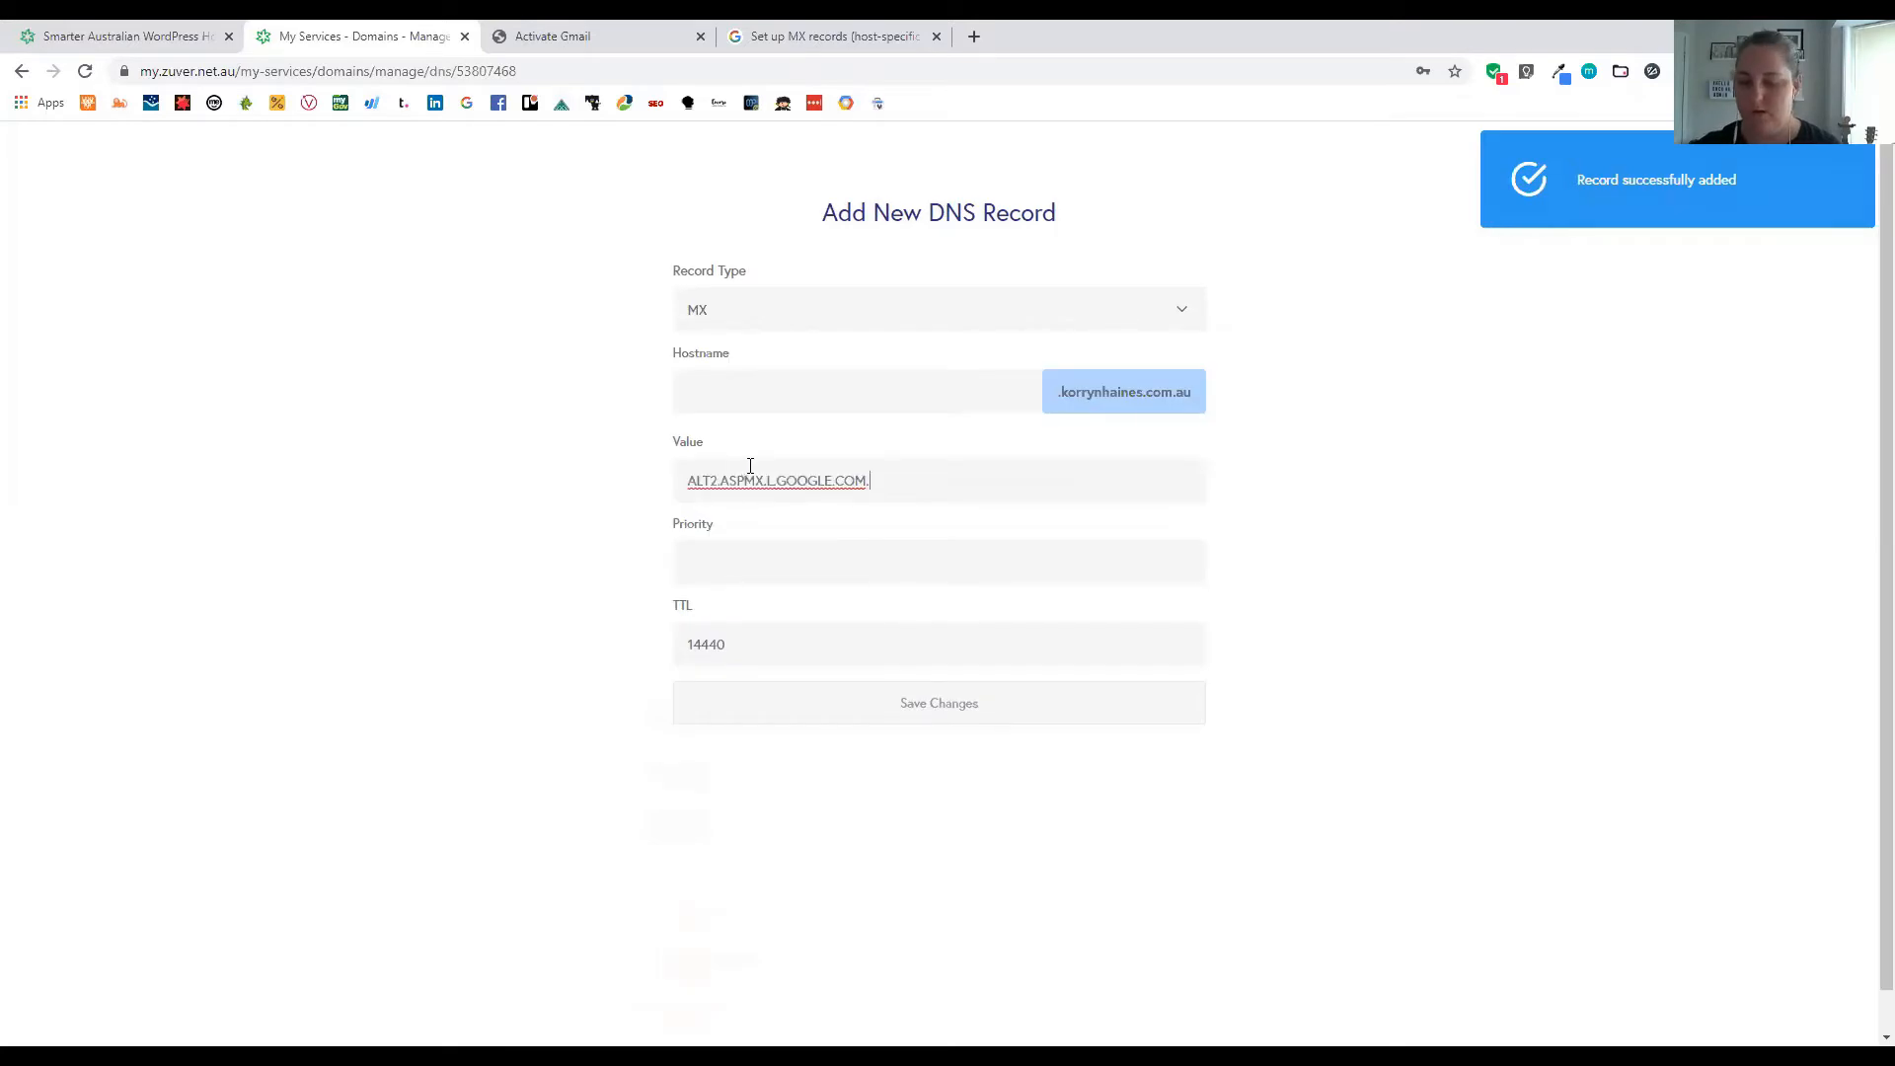
click(753, 648)
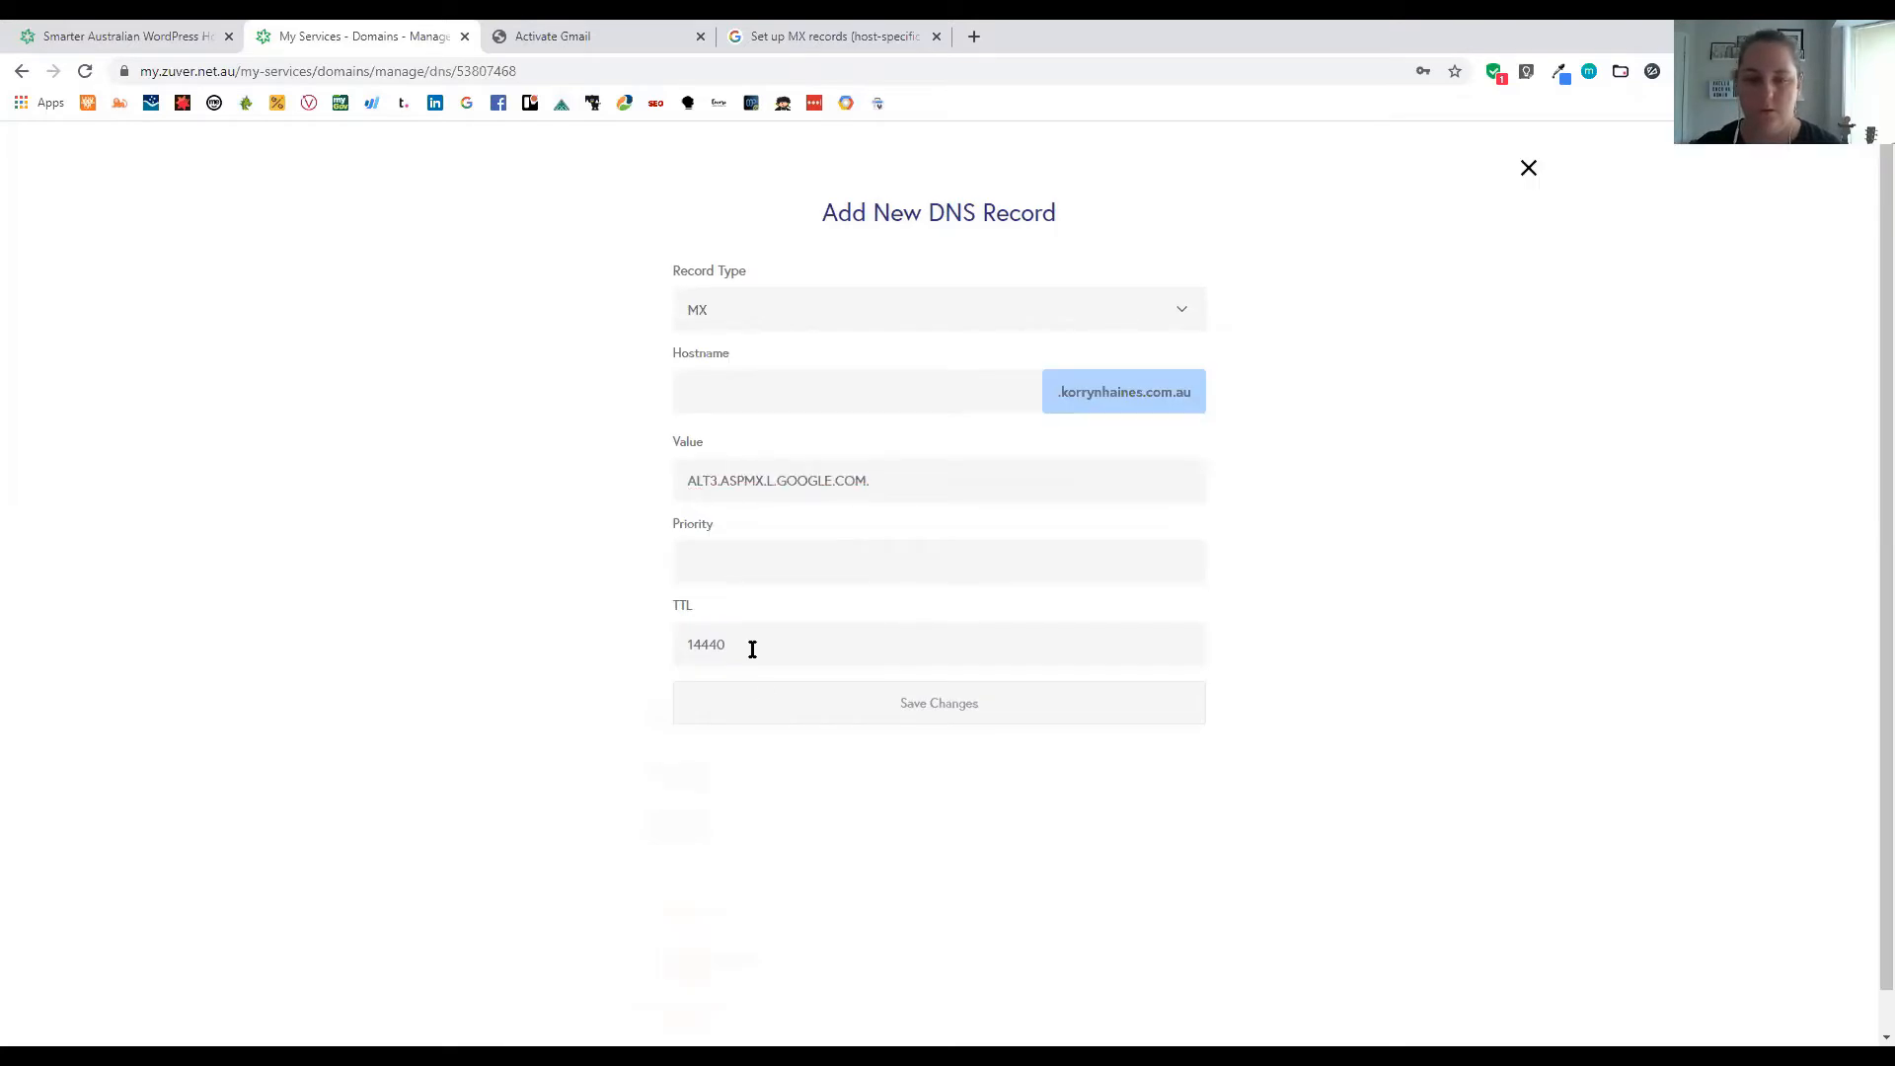
click(525, 36)
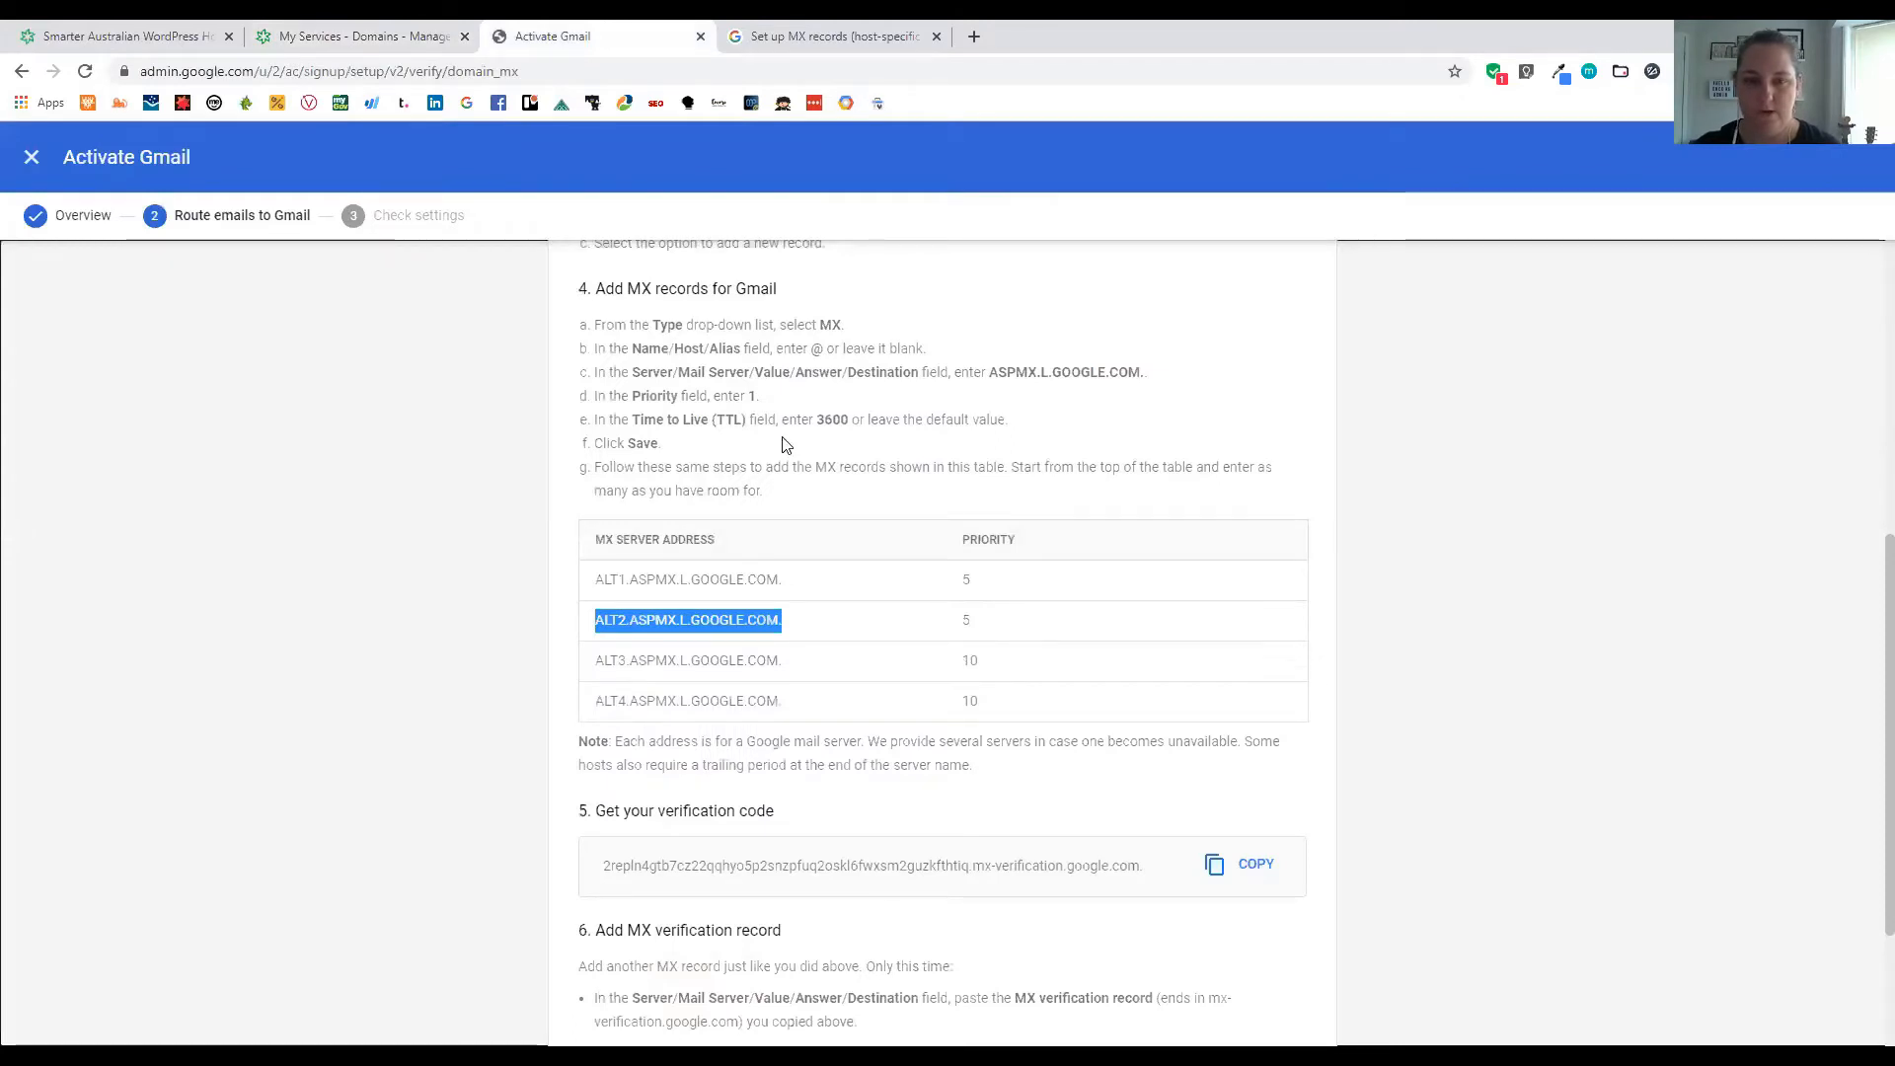
key(ctrl+shift+Tab)
text(1)
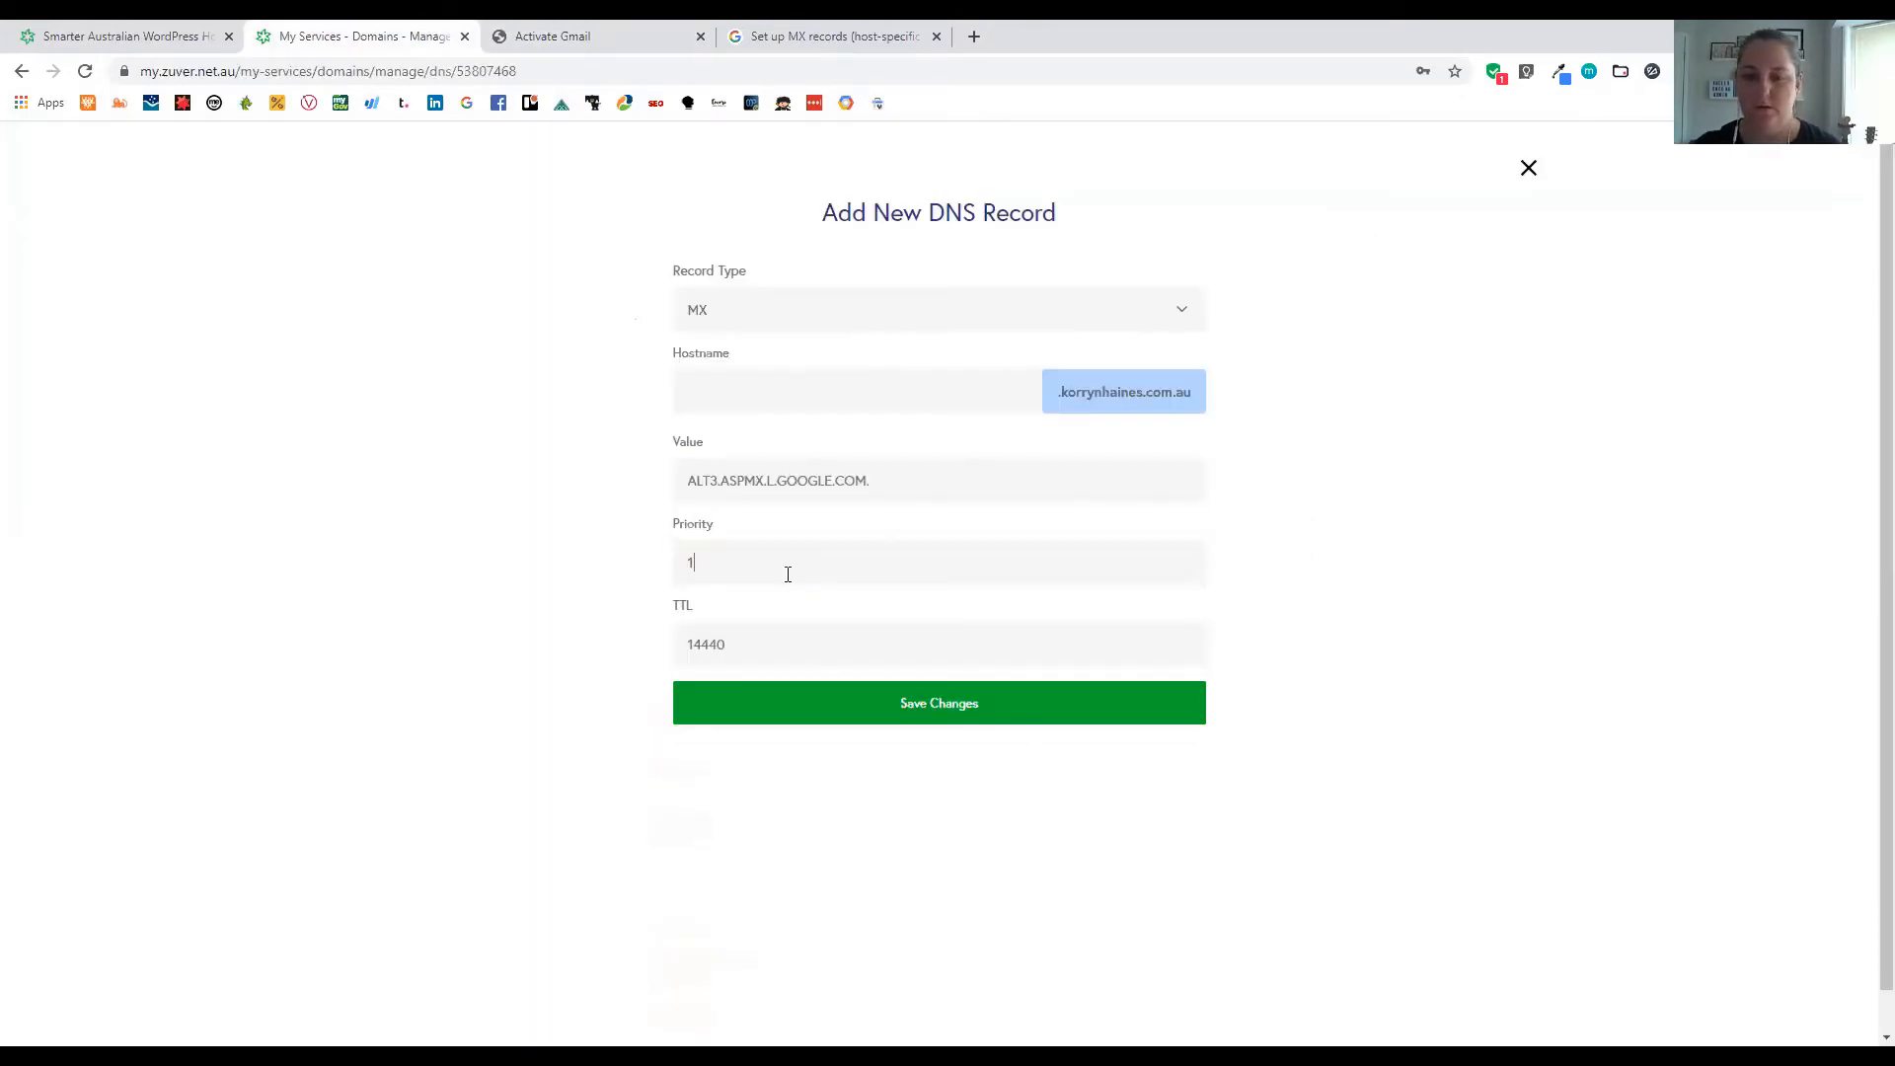
click(1023, 720)
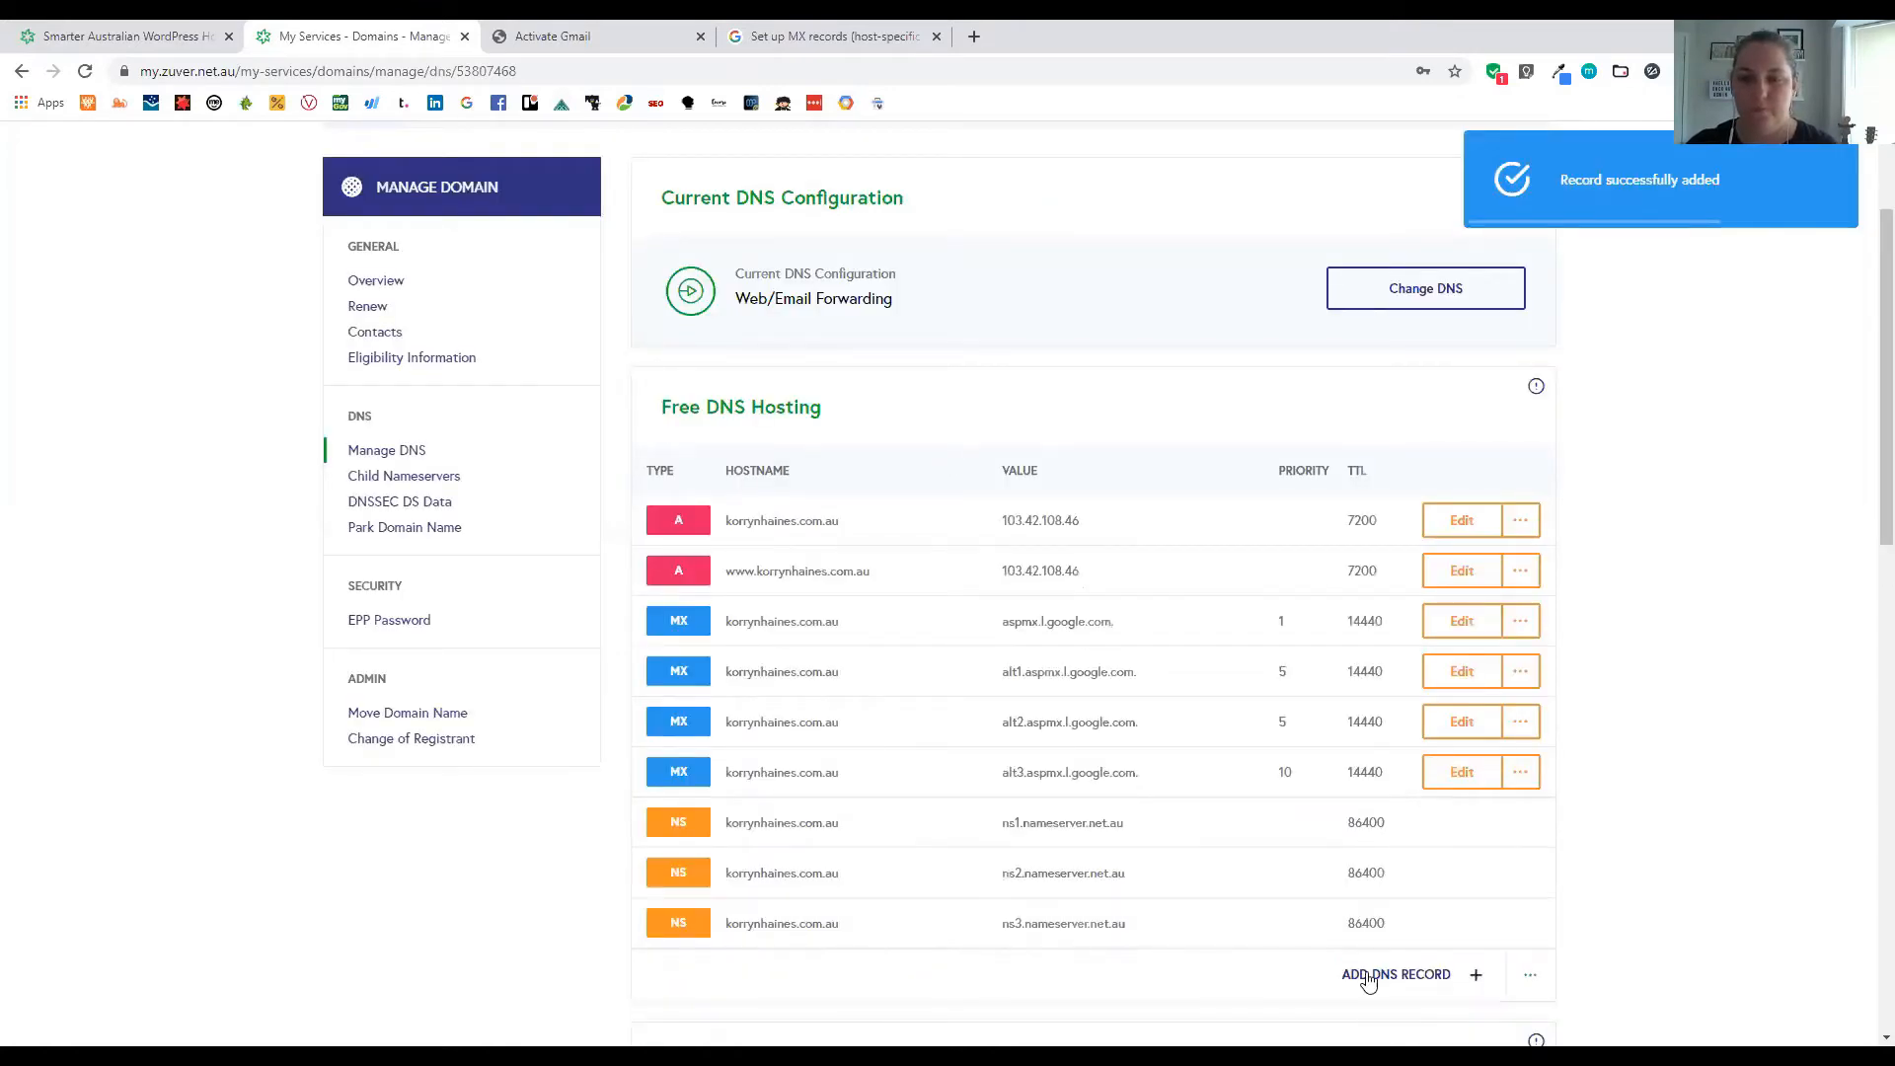
Save an ALT4.ASPMX.L.GOOGLE.COM. MX record at priority 10 by editing the reused ALT2 address
click(832, 327)
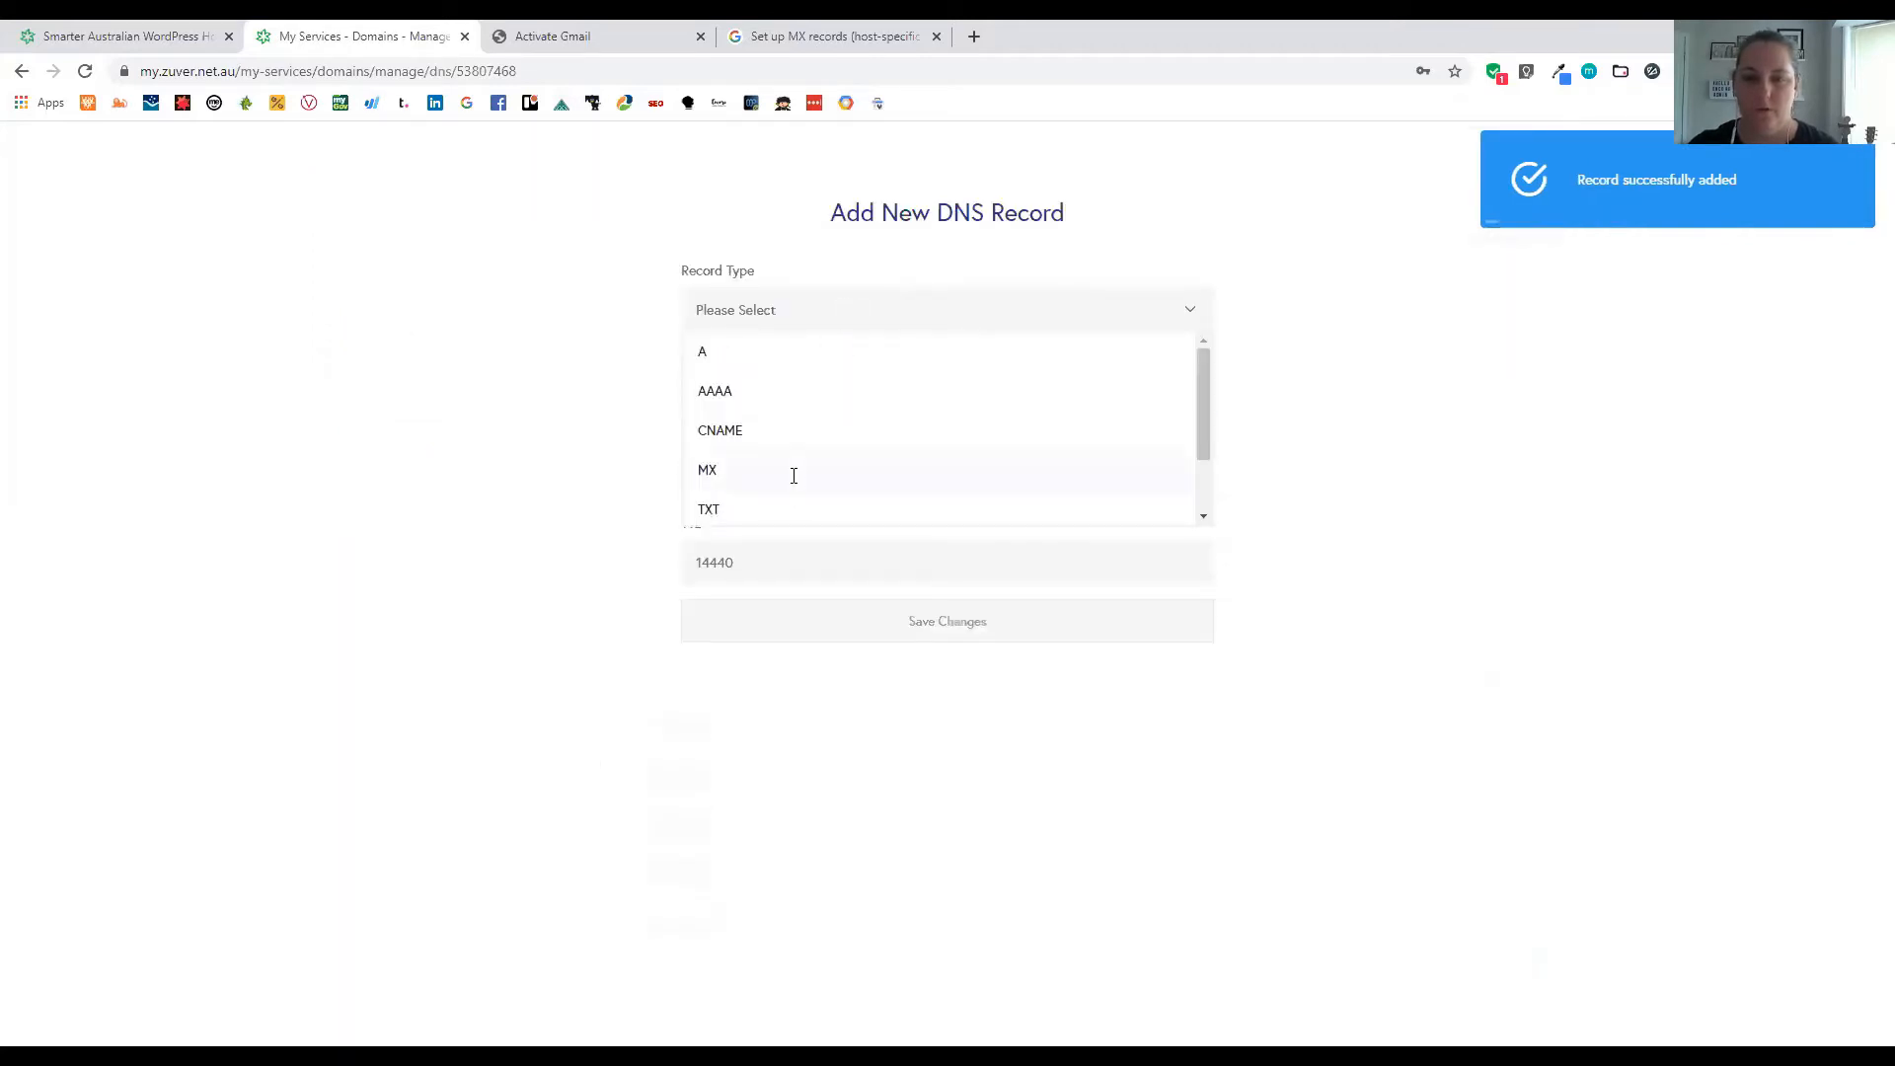
click(746, 472)
click(746, 475)
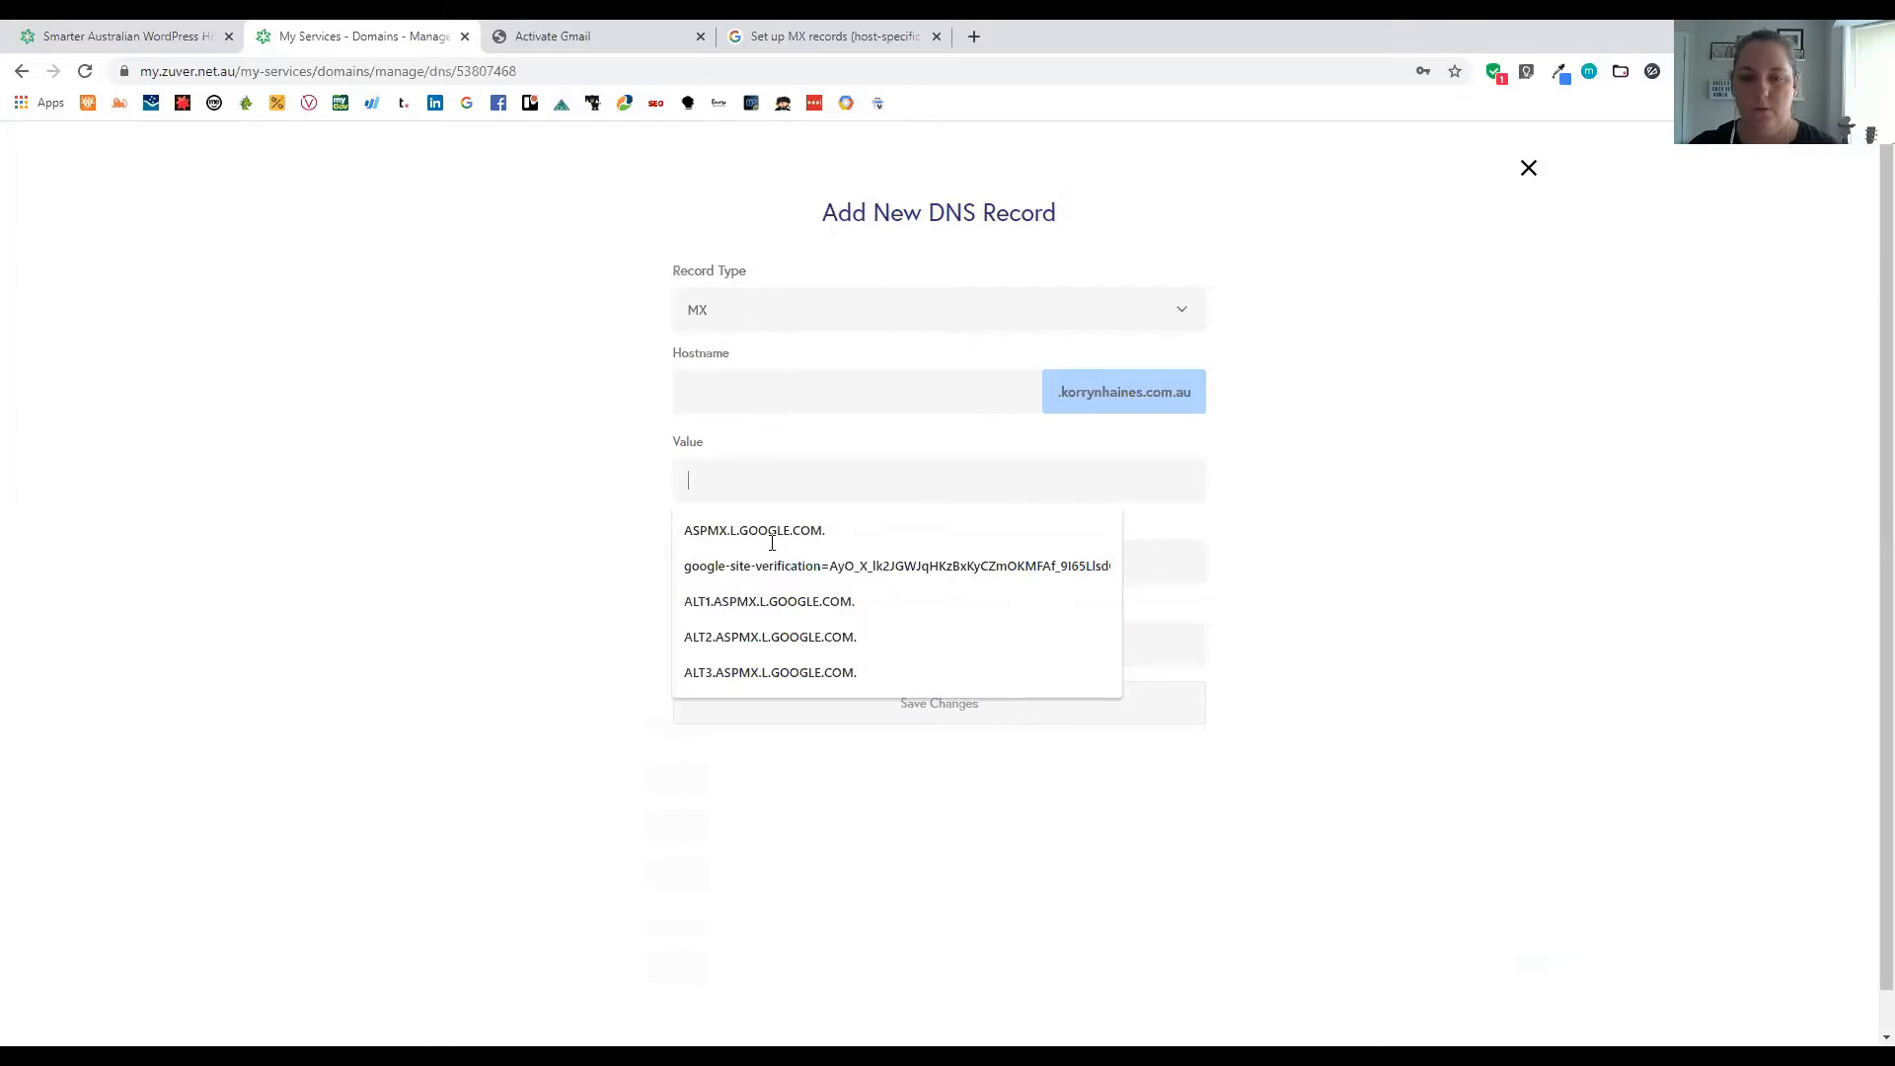
click(774, 634)
click(775, 561)
text(10)
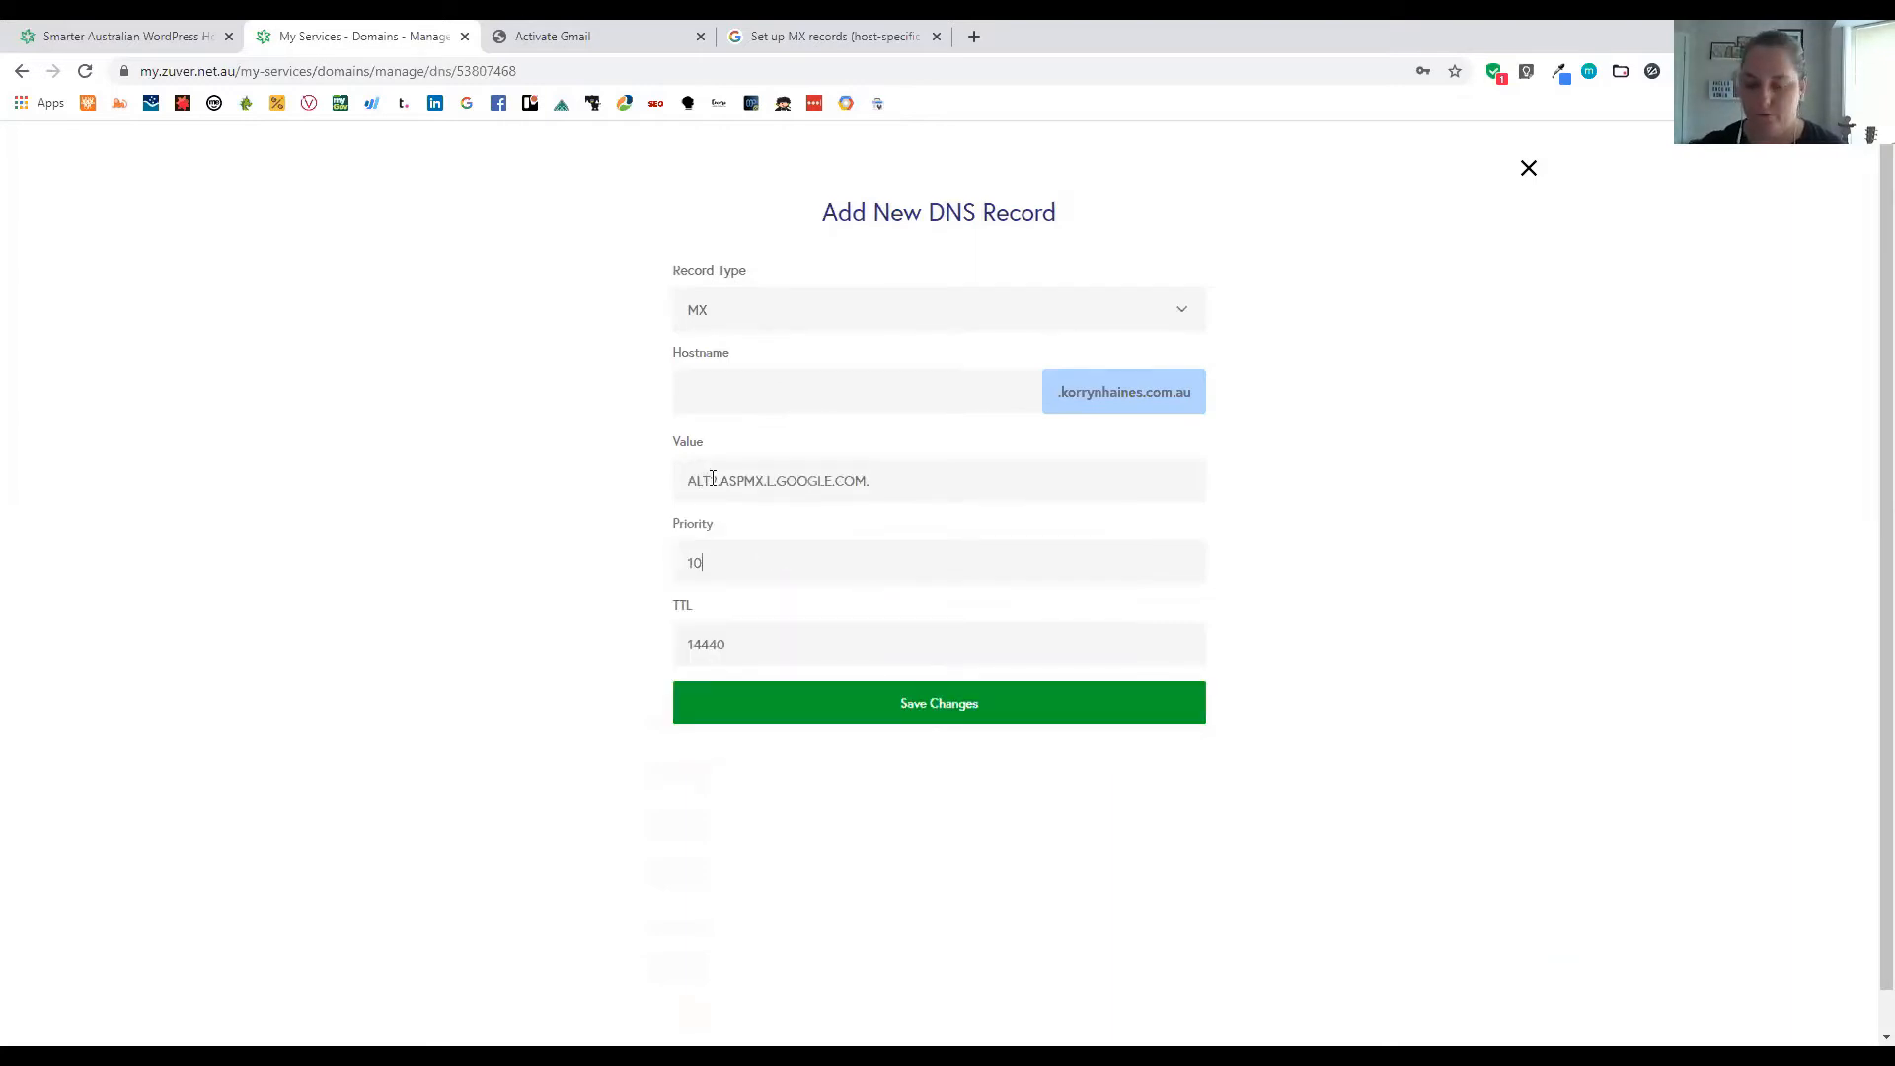
drag(711, 479, 718, 479)
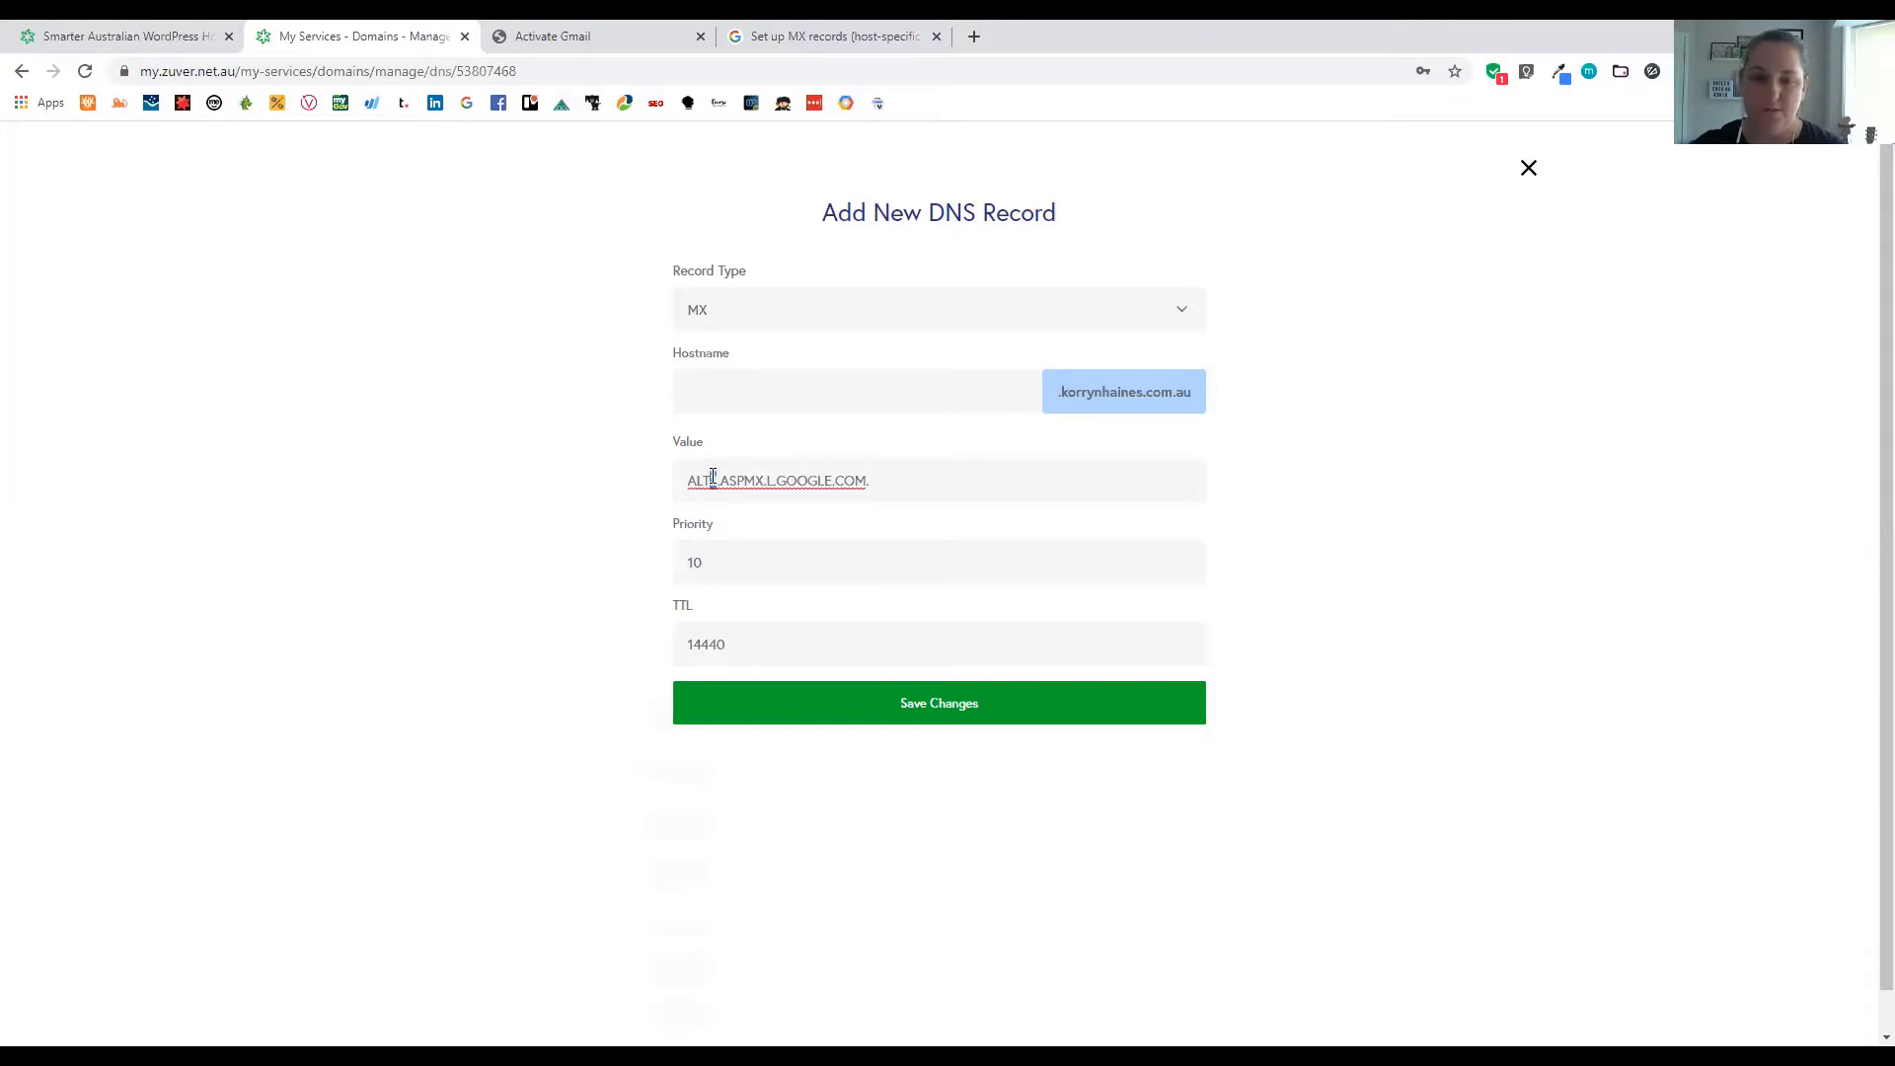
text(4)
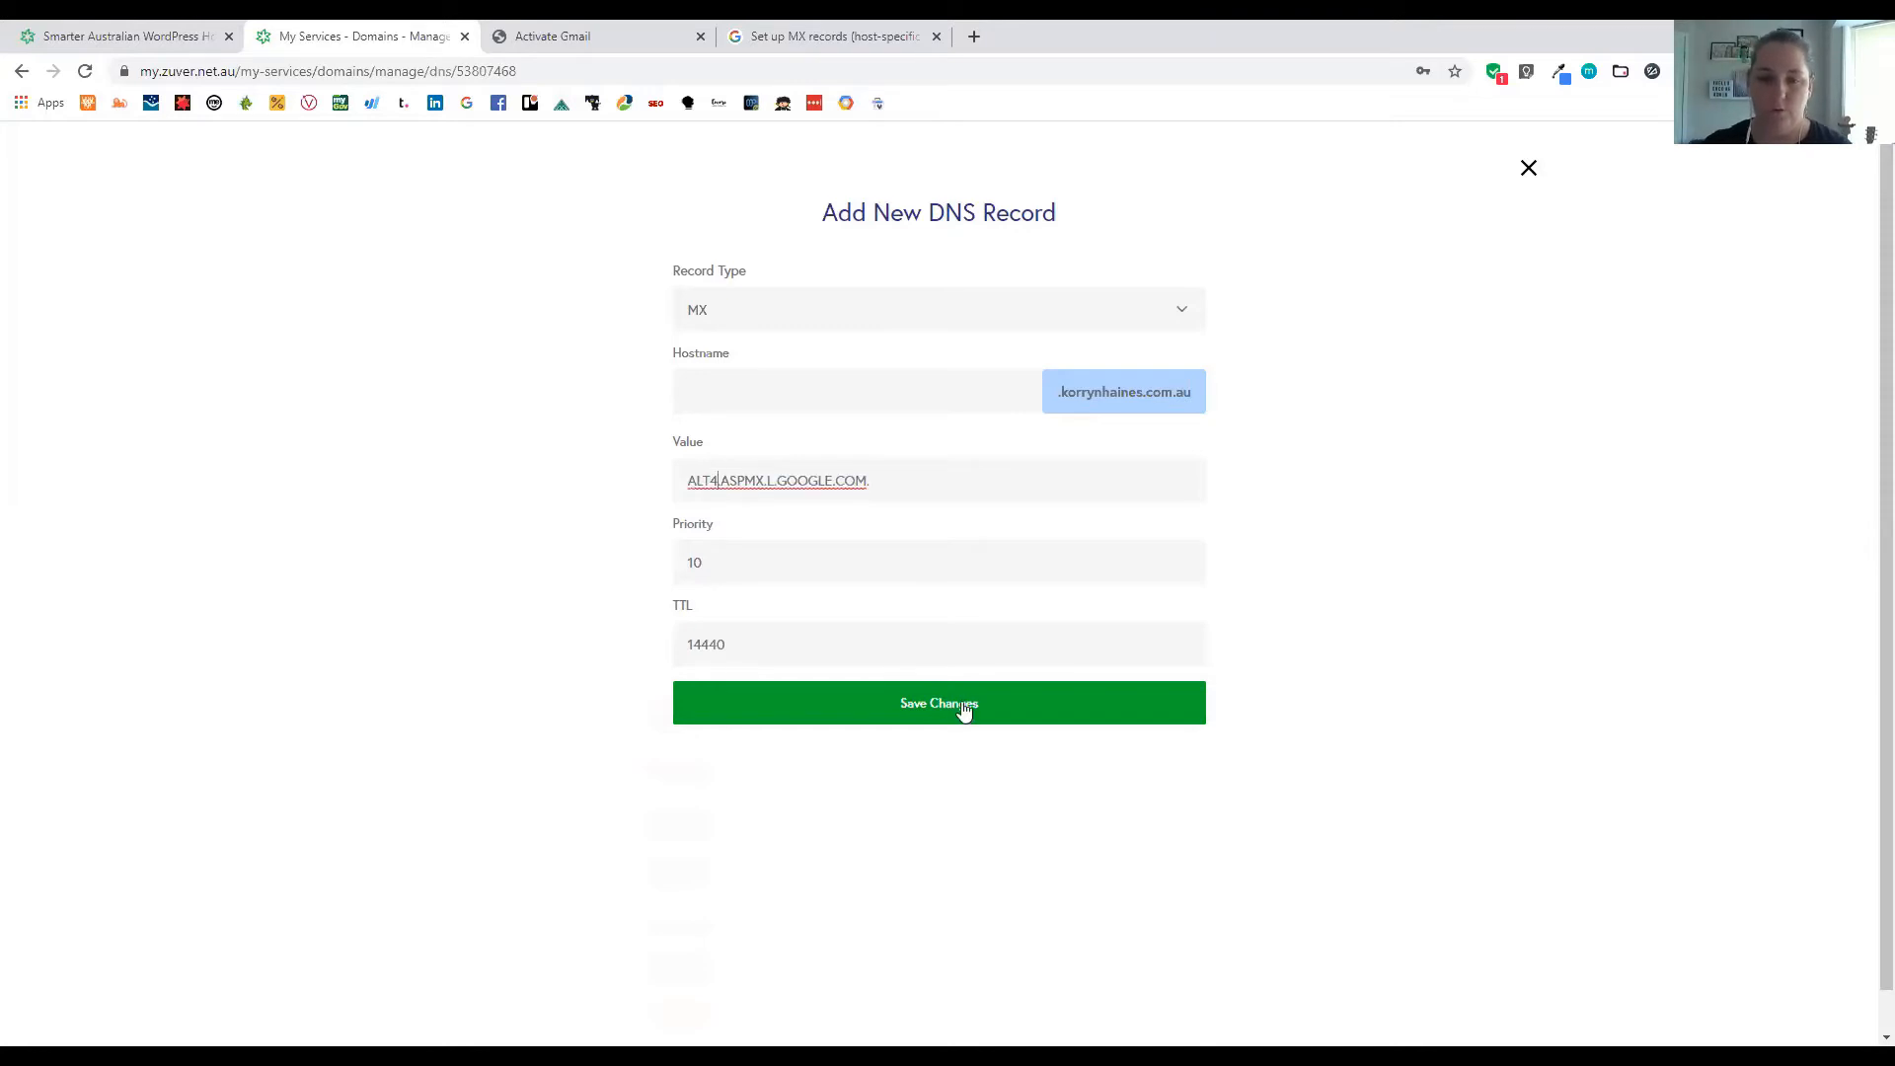
click(963, 704)
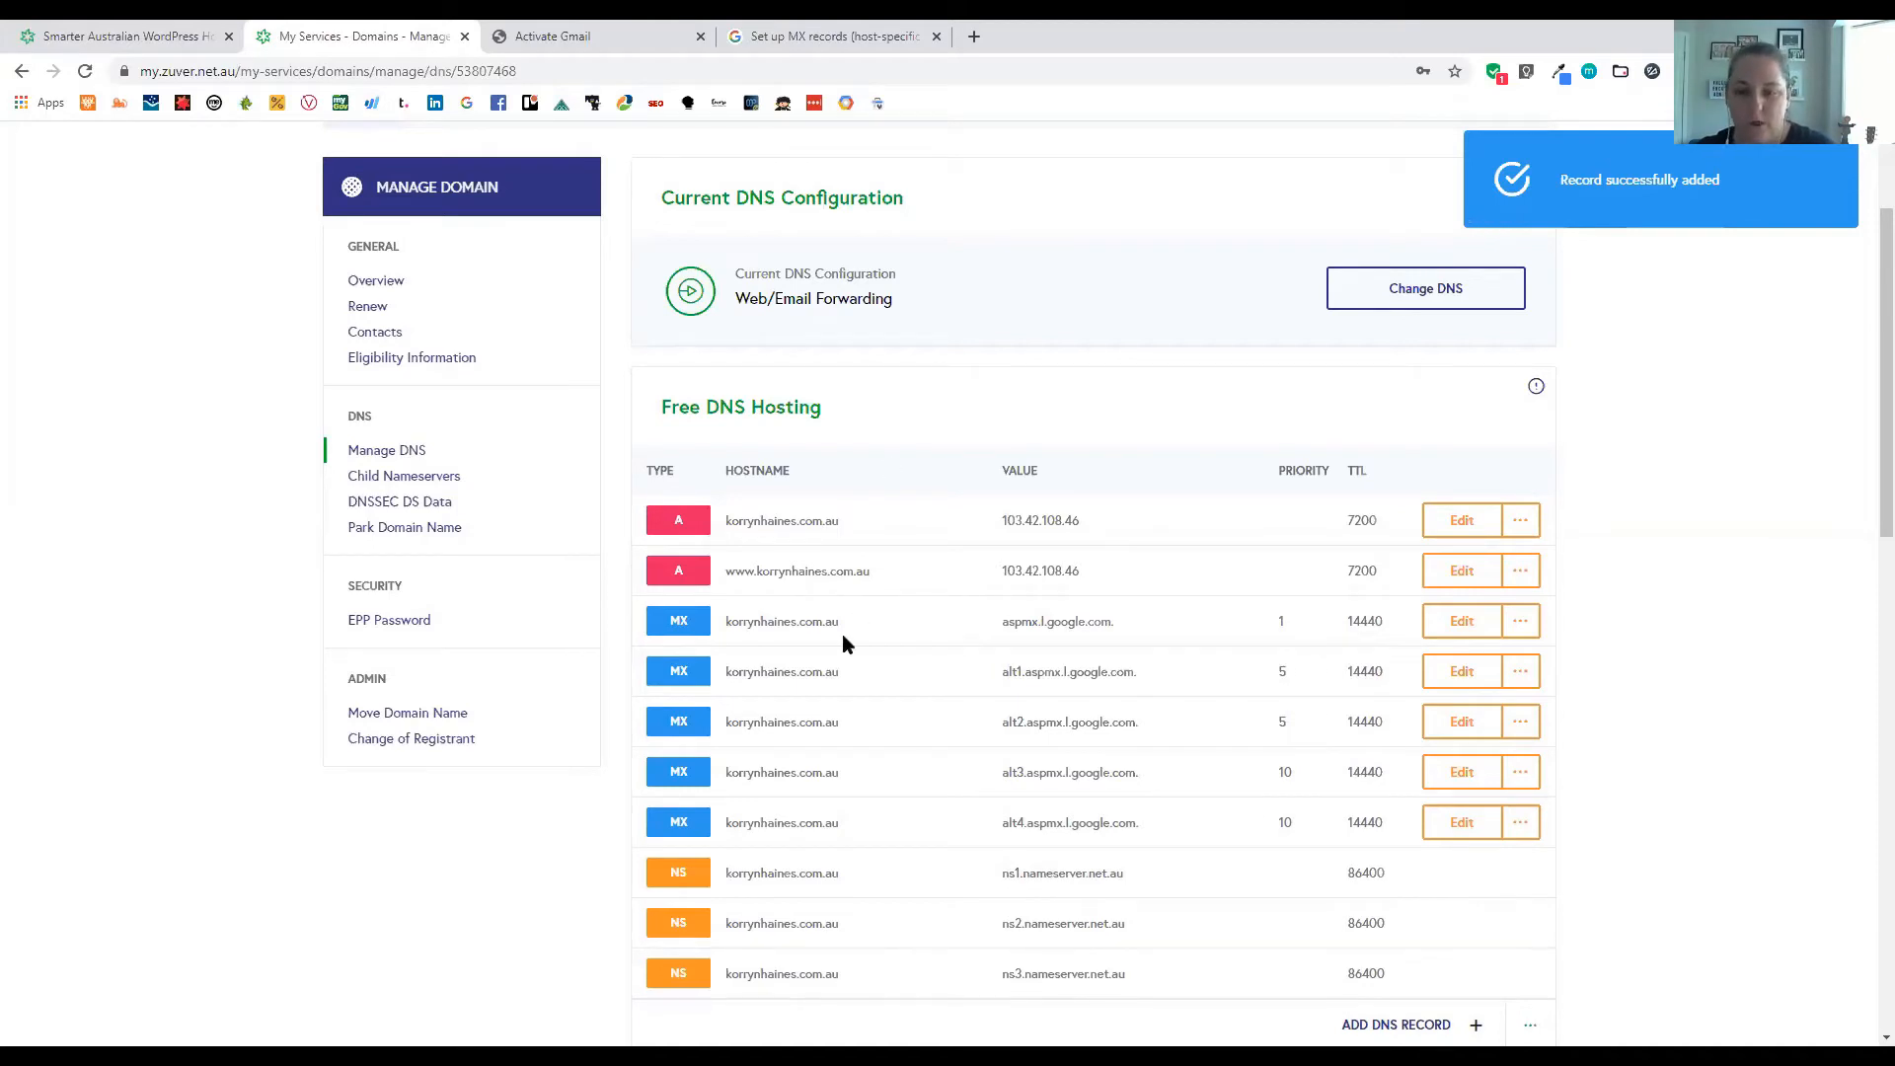
Scroll the DNS table to verify all five Google MX records, then view Gmail's next setup step
scroll(977, 668, down, 1)
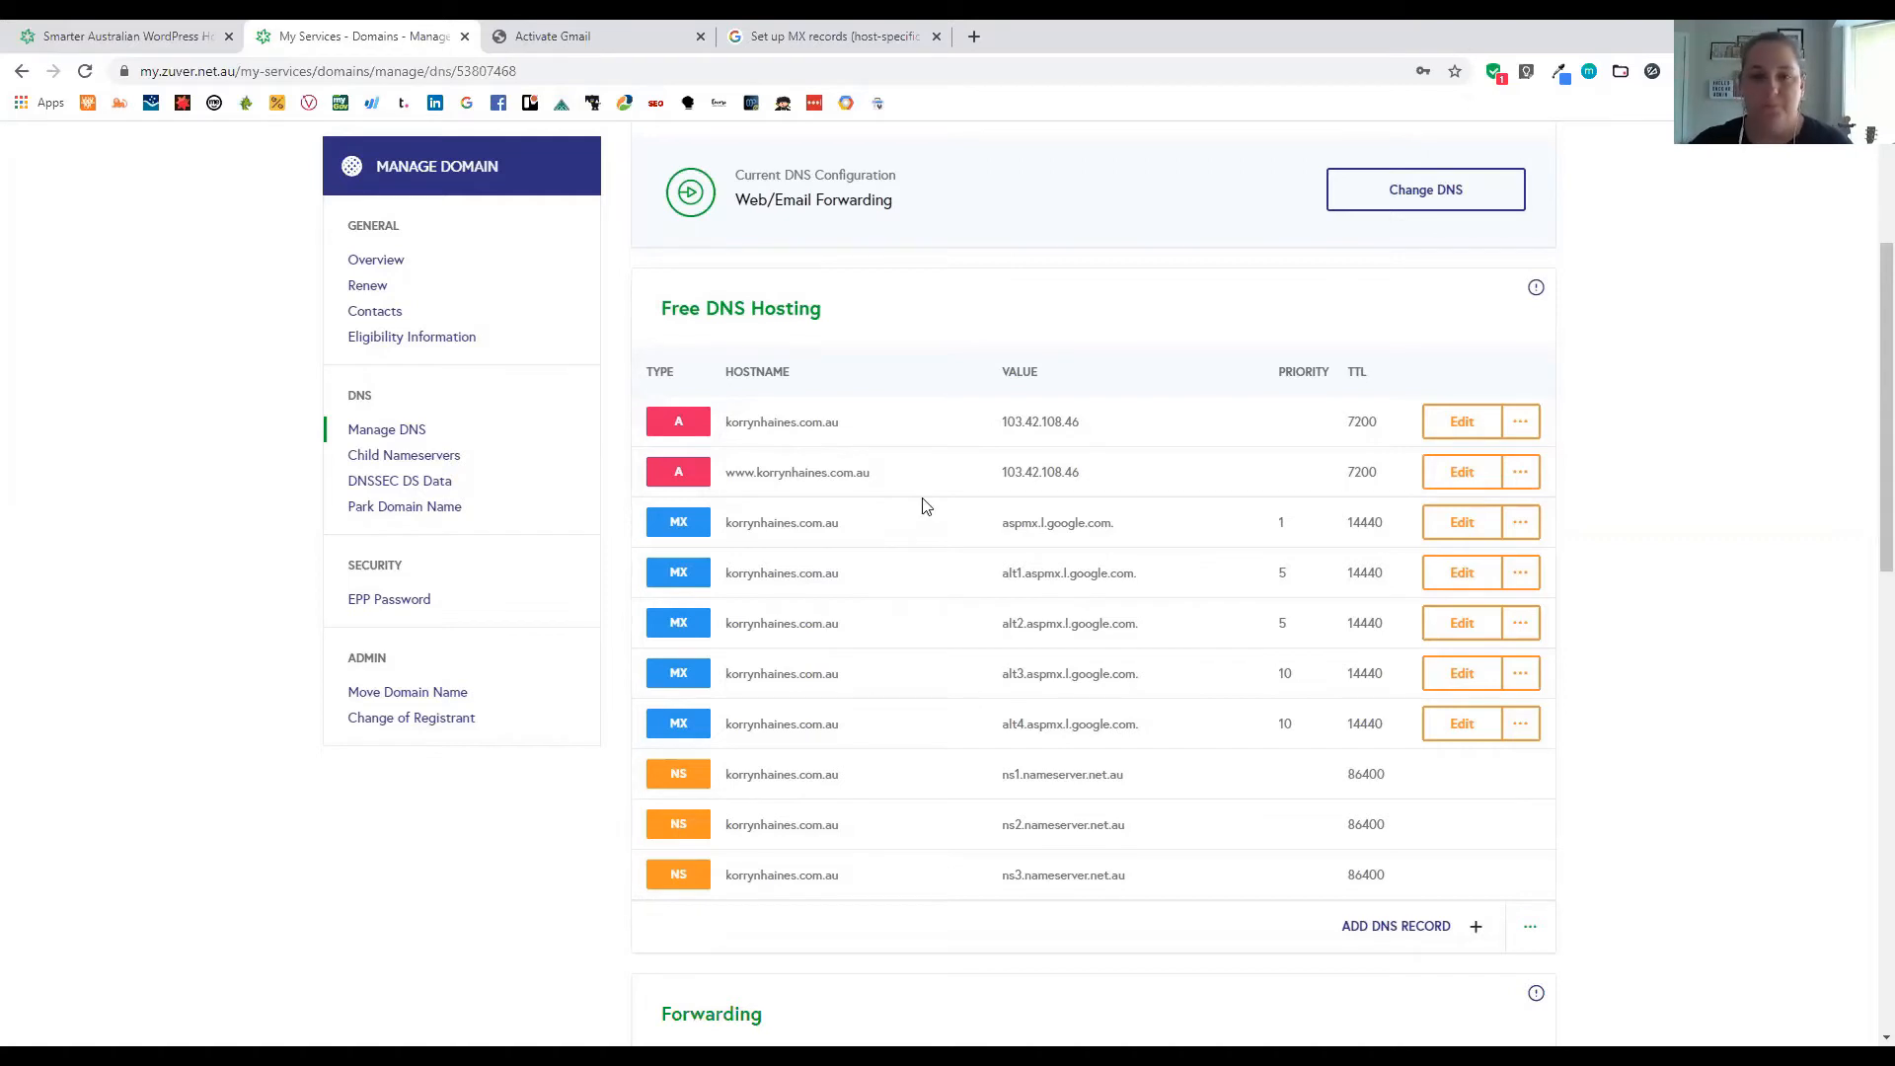
scroll(847, 613, down, 1)
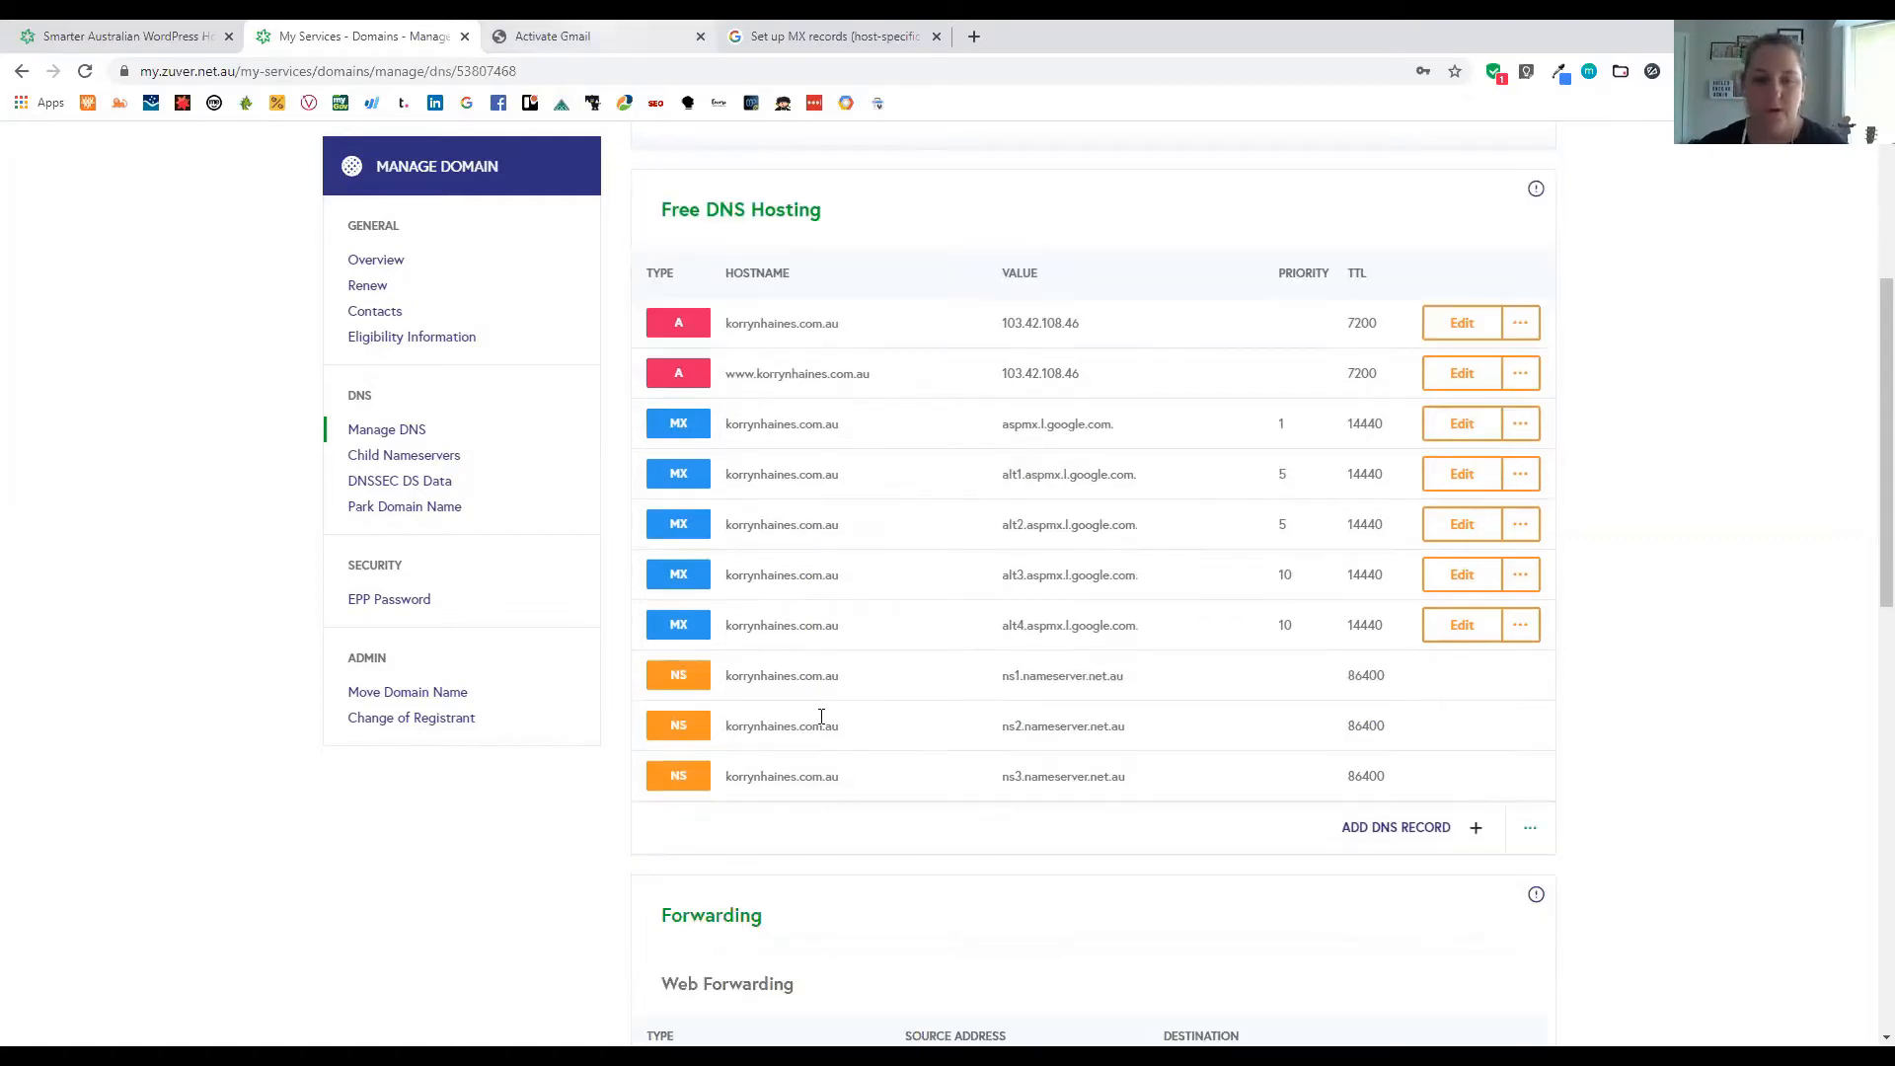
key(ctrl+Tab)
scroll(639, 543, down, 1)
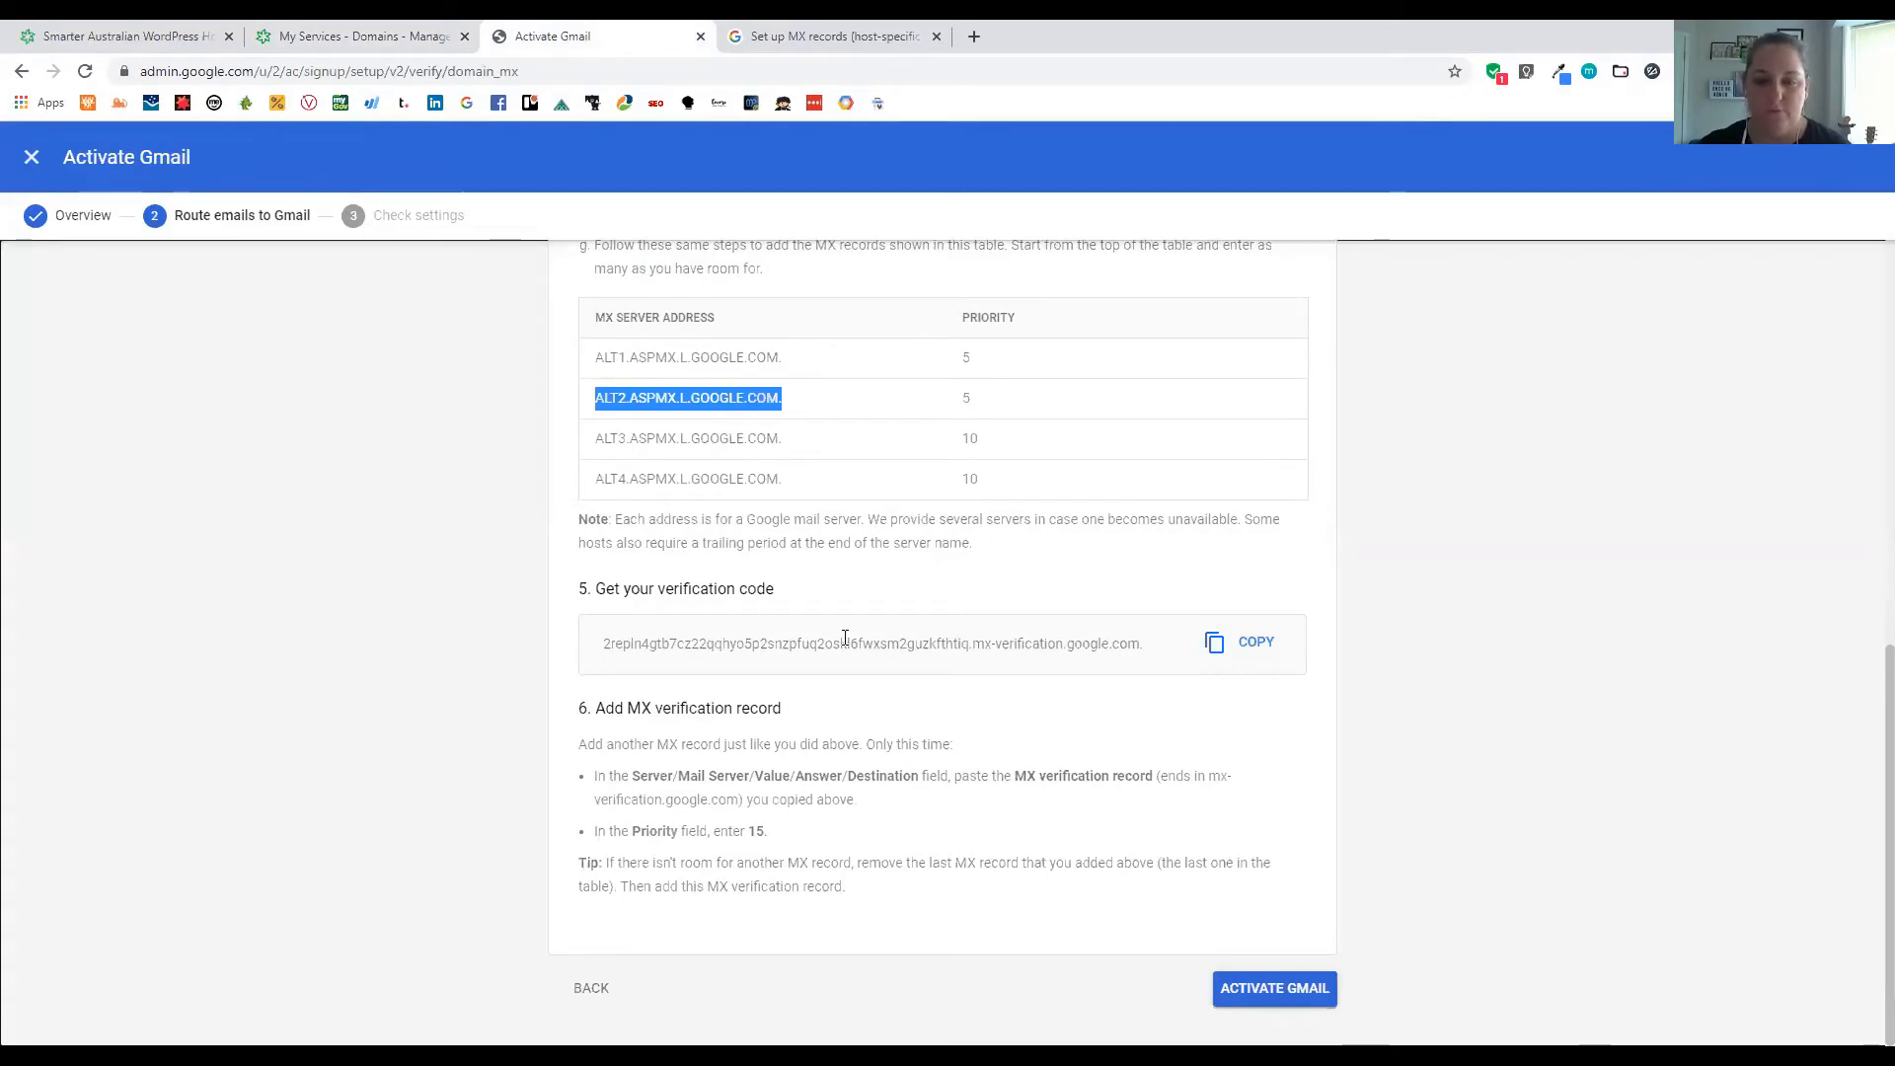
Copy the MX verification code and go back to myZuver's Add New DNS Record form
click(1236, 656)
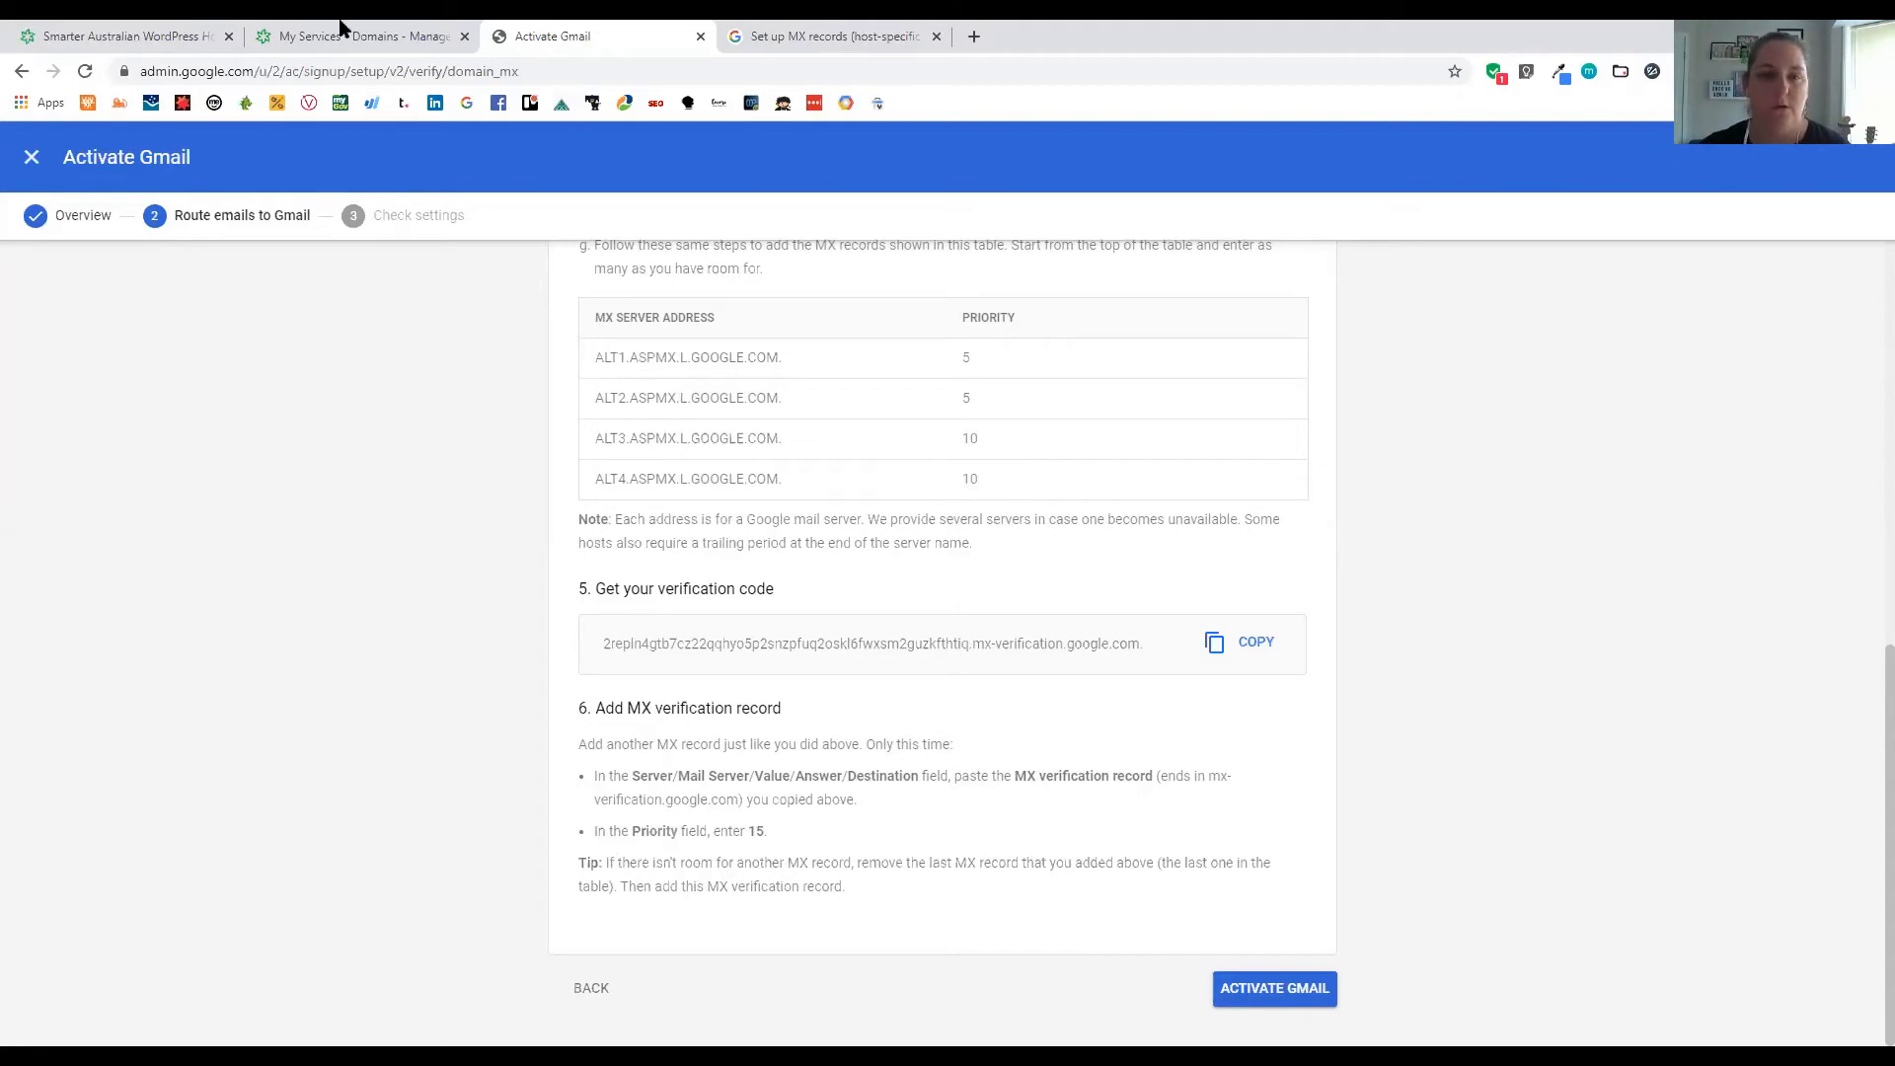
key(ctrl+Tab)
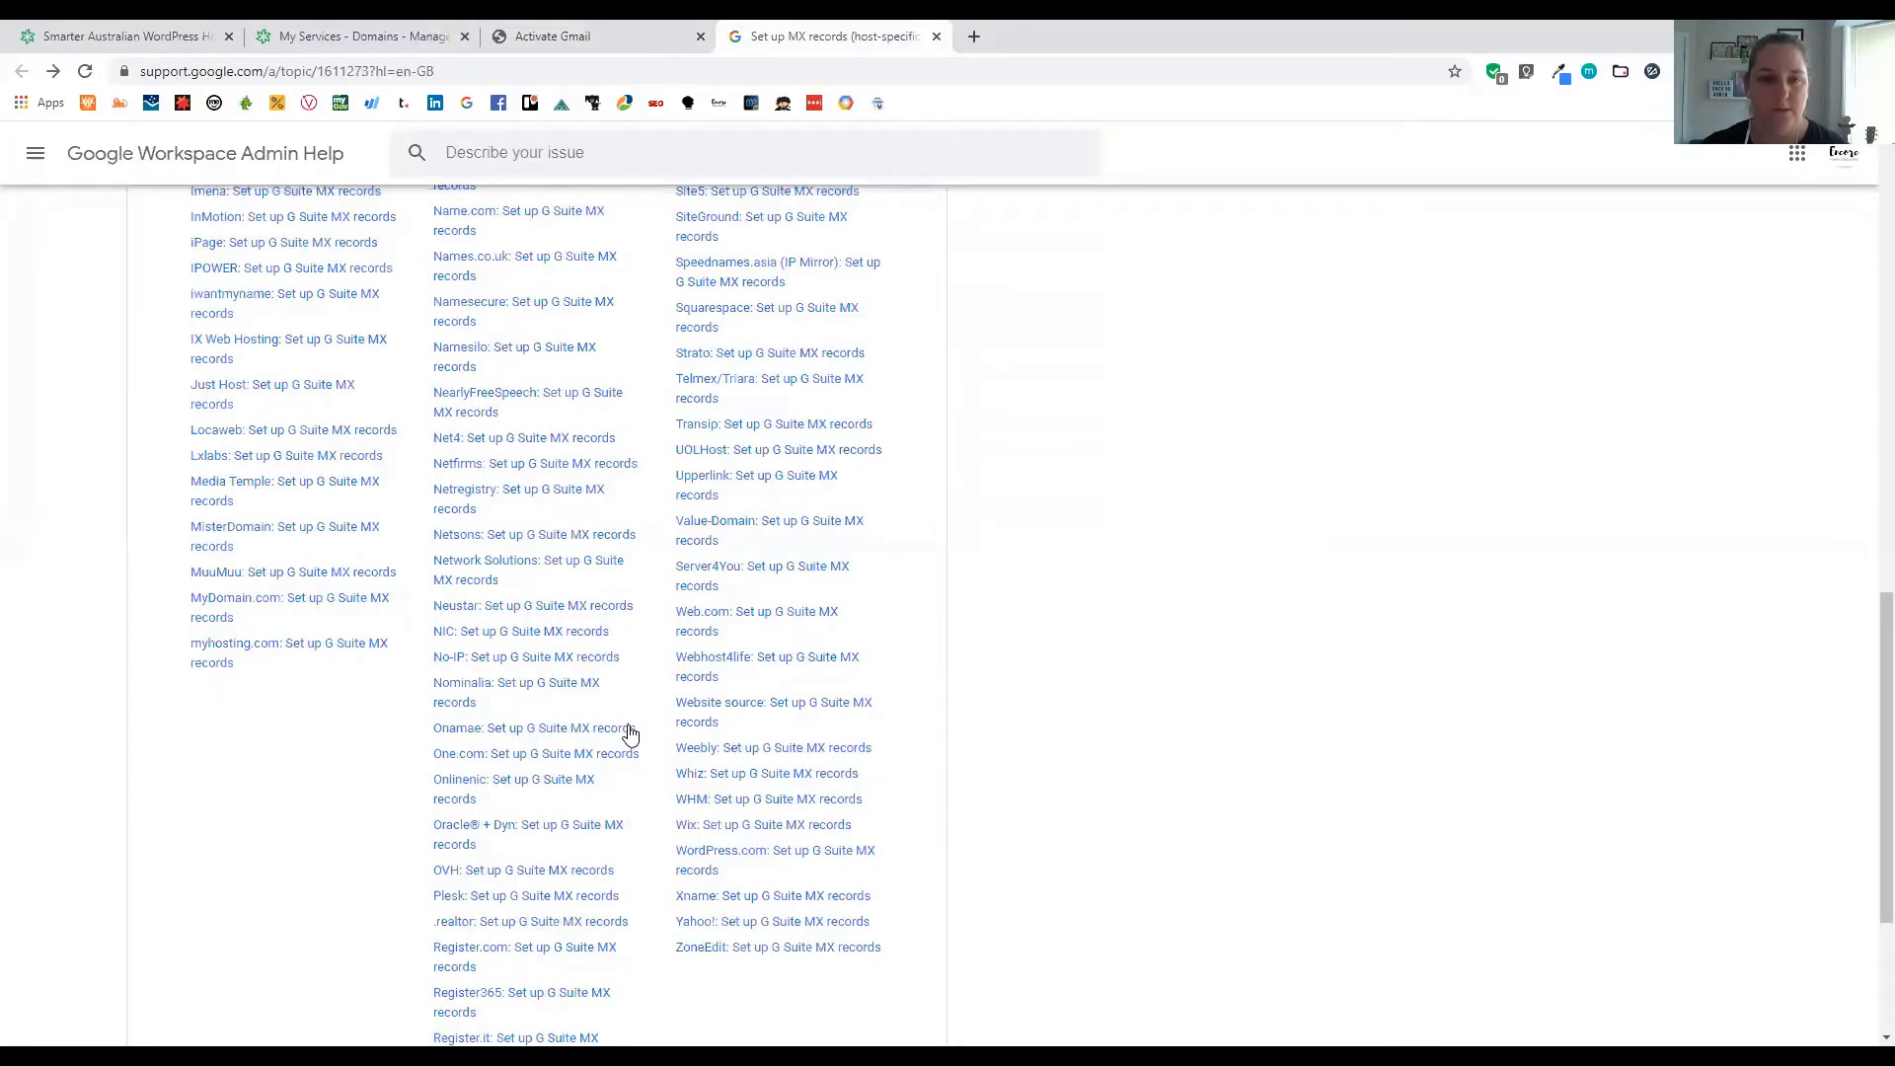
click(613, 30)
key(ctrl+shift+Tab)
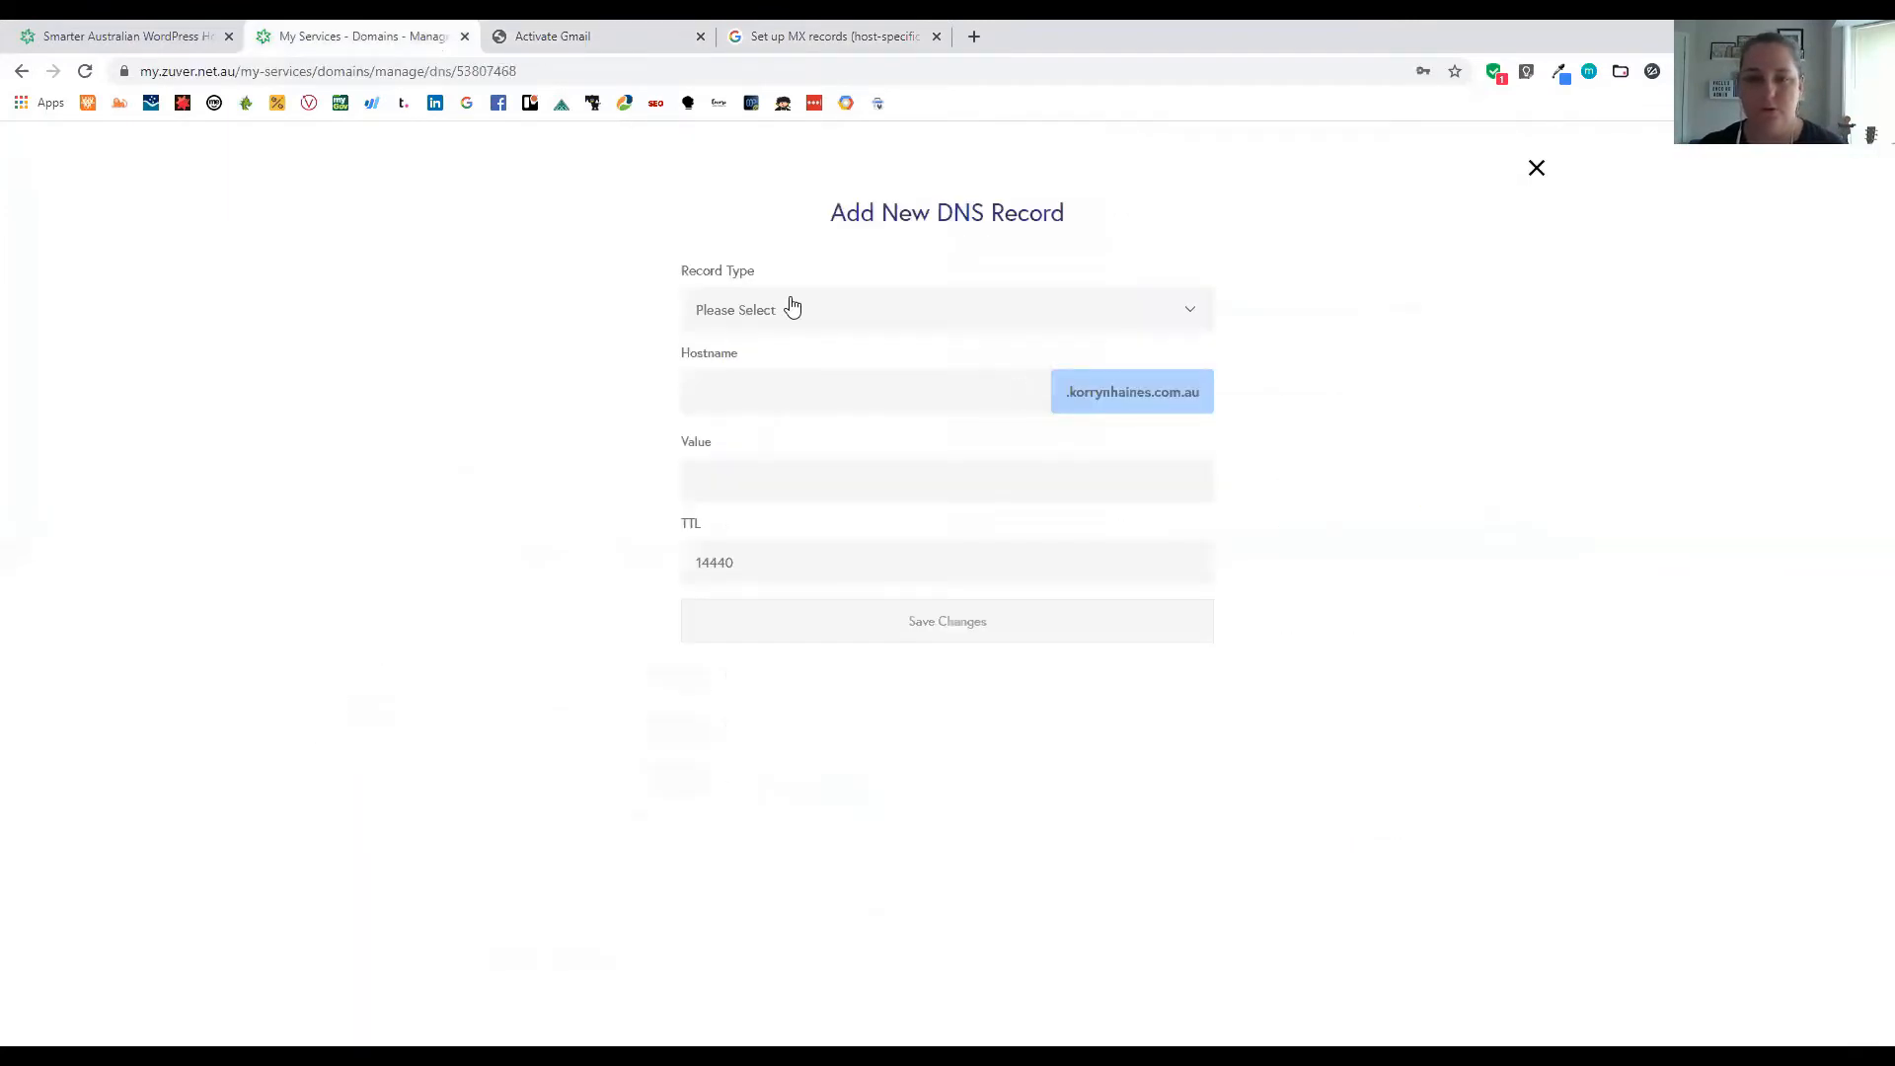
Save a new MX record holding the pasted Google verification value with priority 15
click(792, 307)
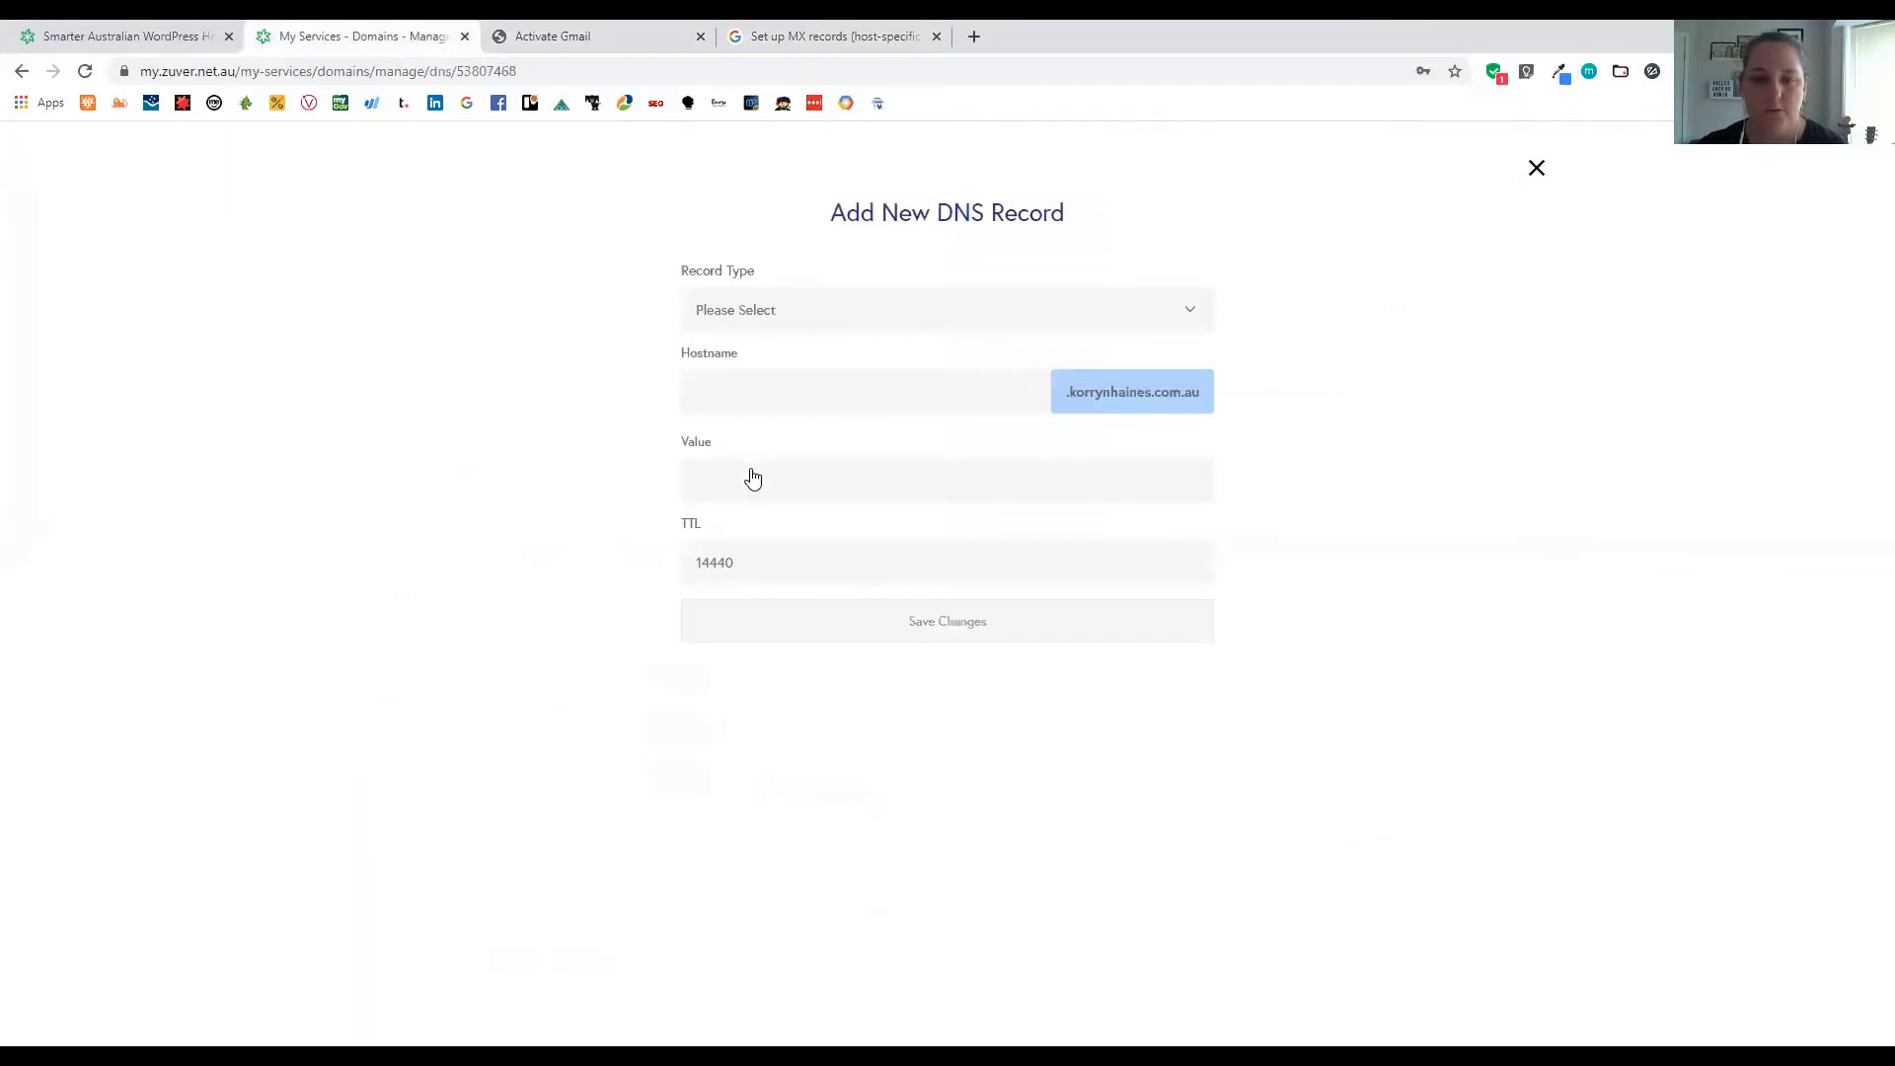
click(778, 474)
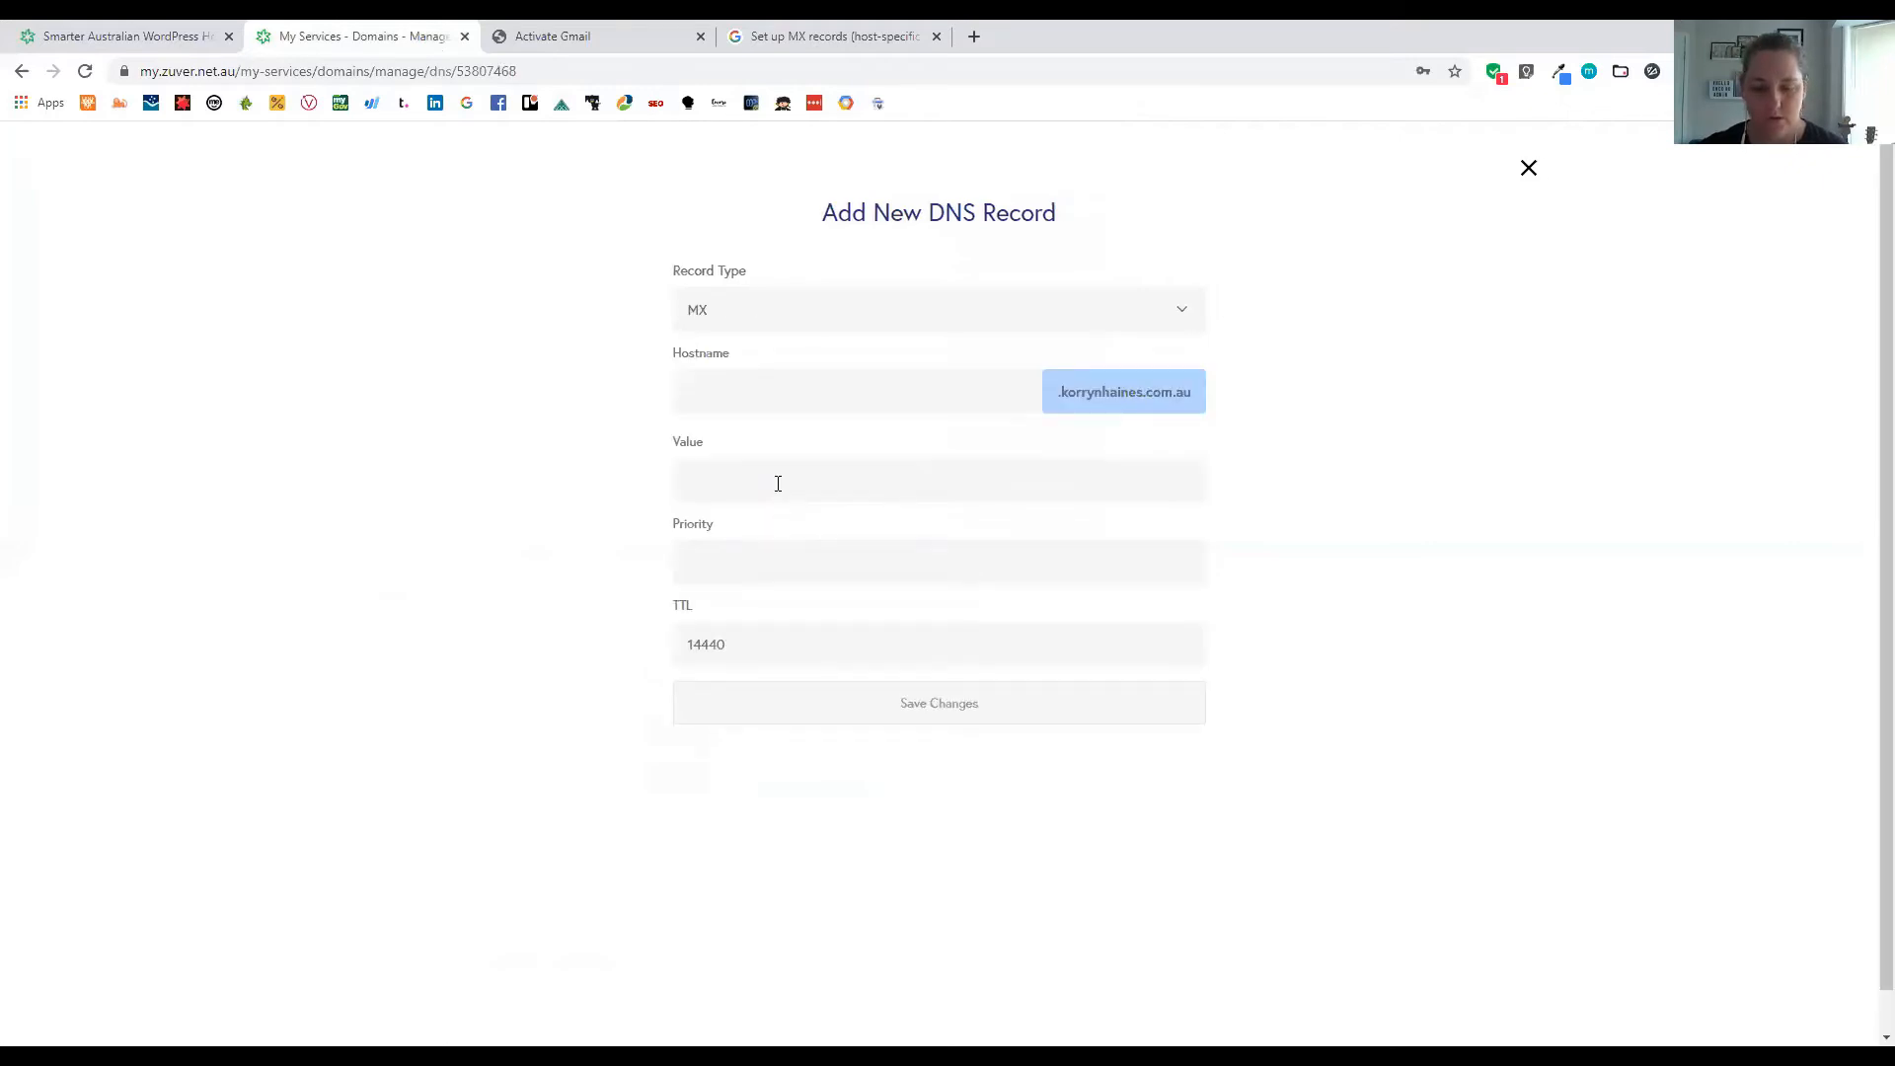
click(778, 483)
key(ctrl+v)
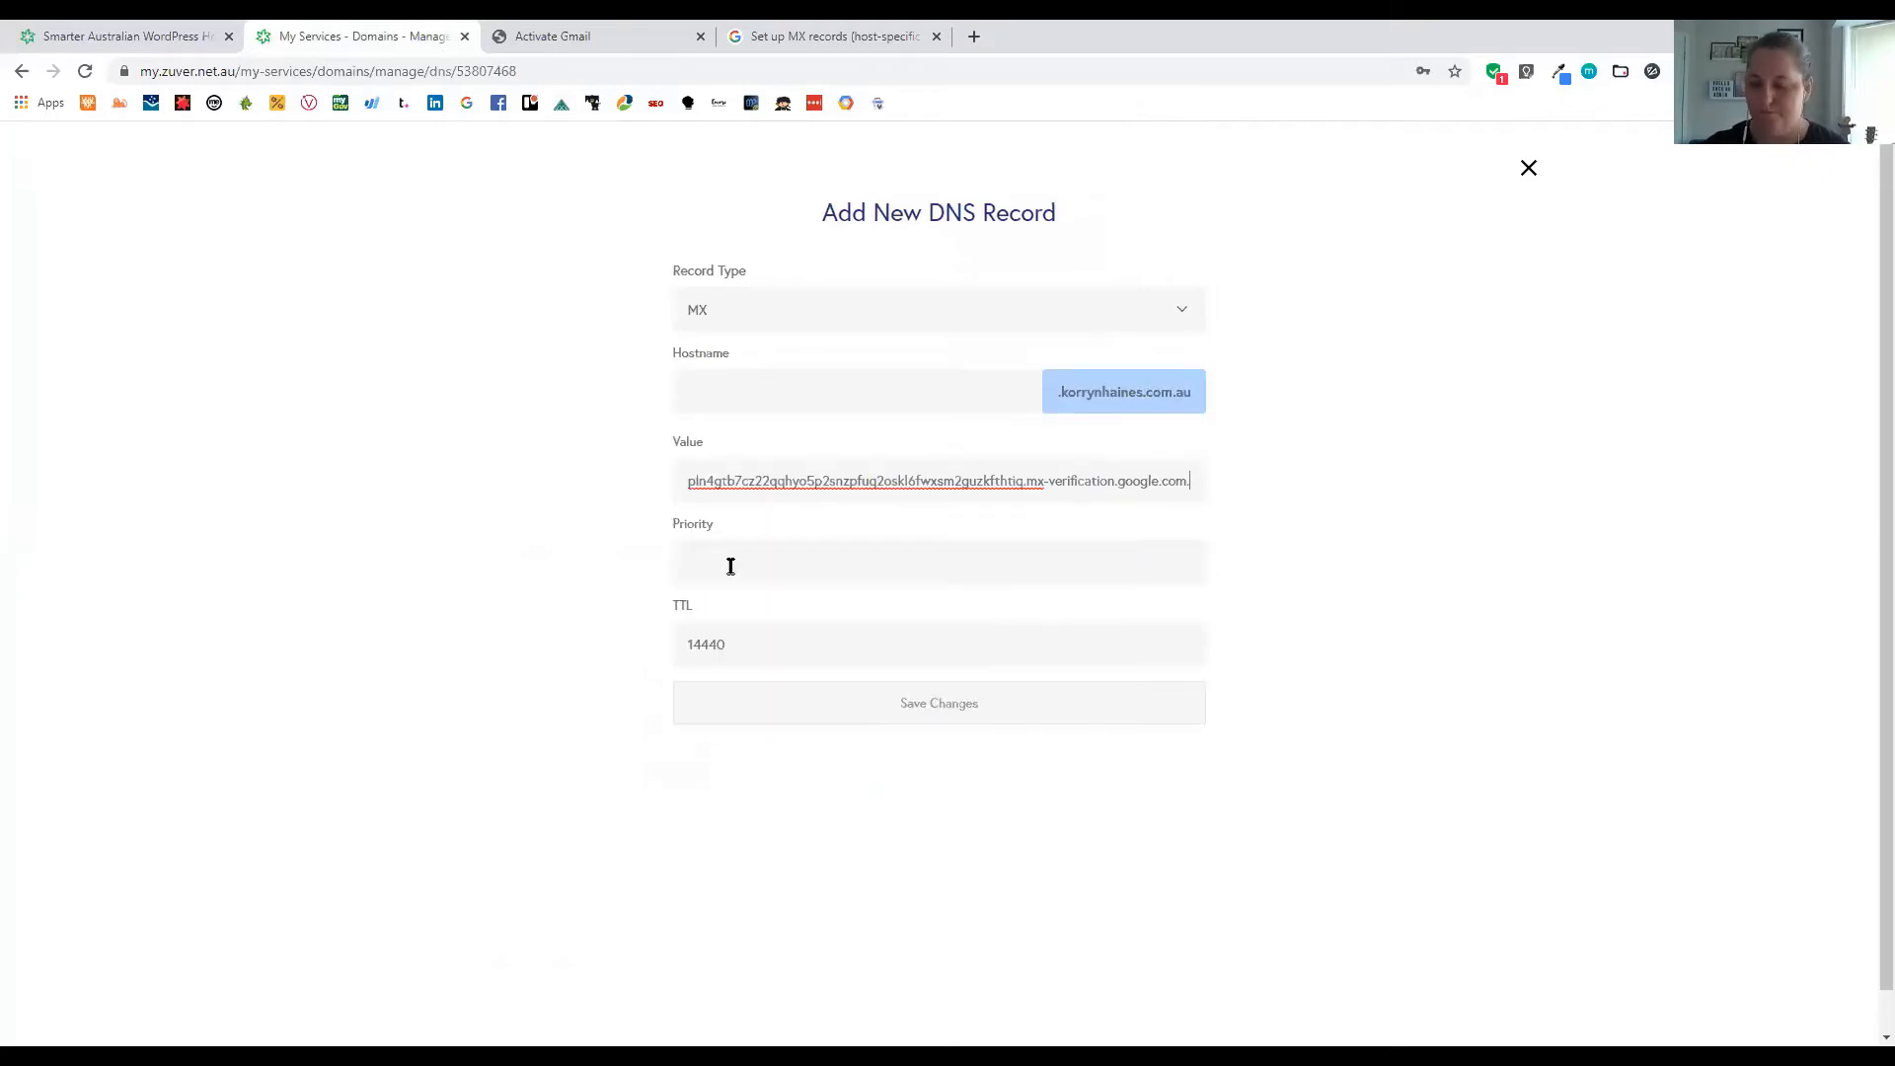
click(714, 564)
text(15)
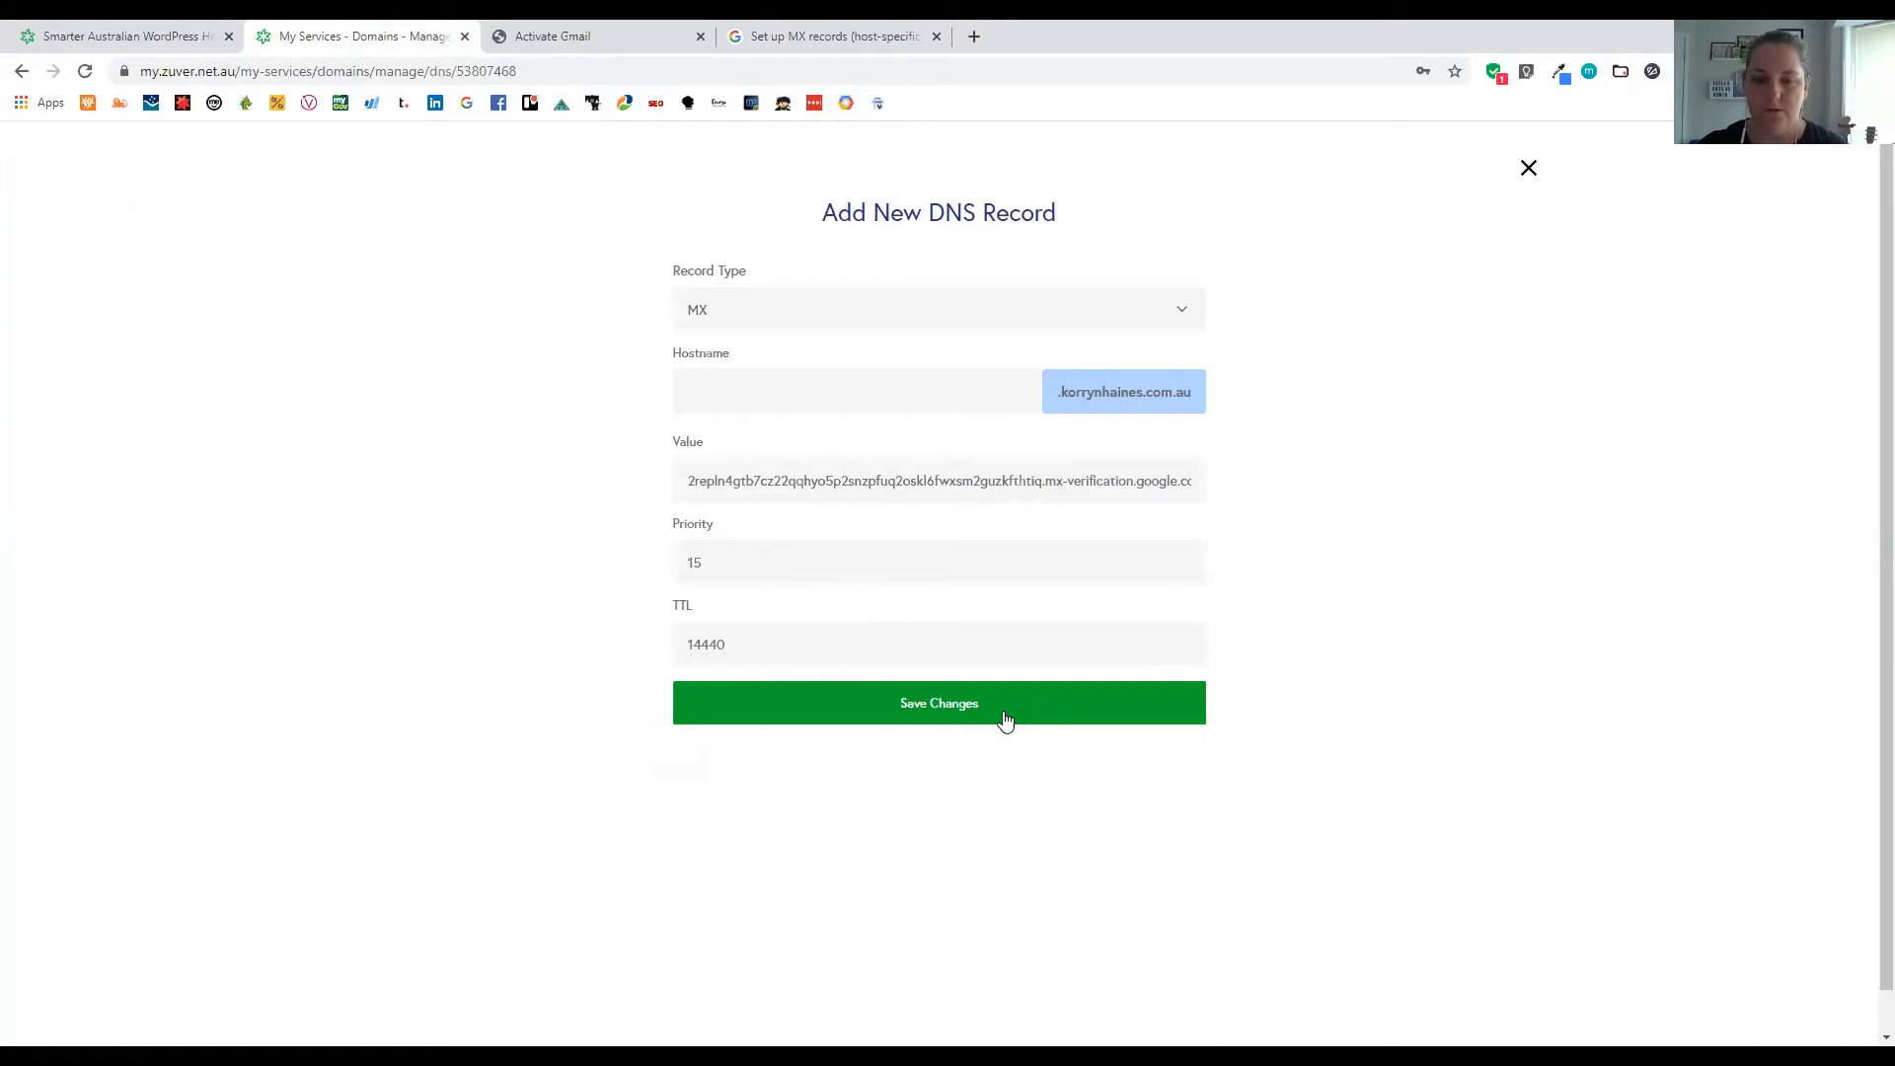
click(1004, 715)
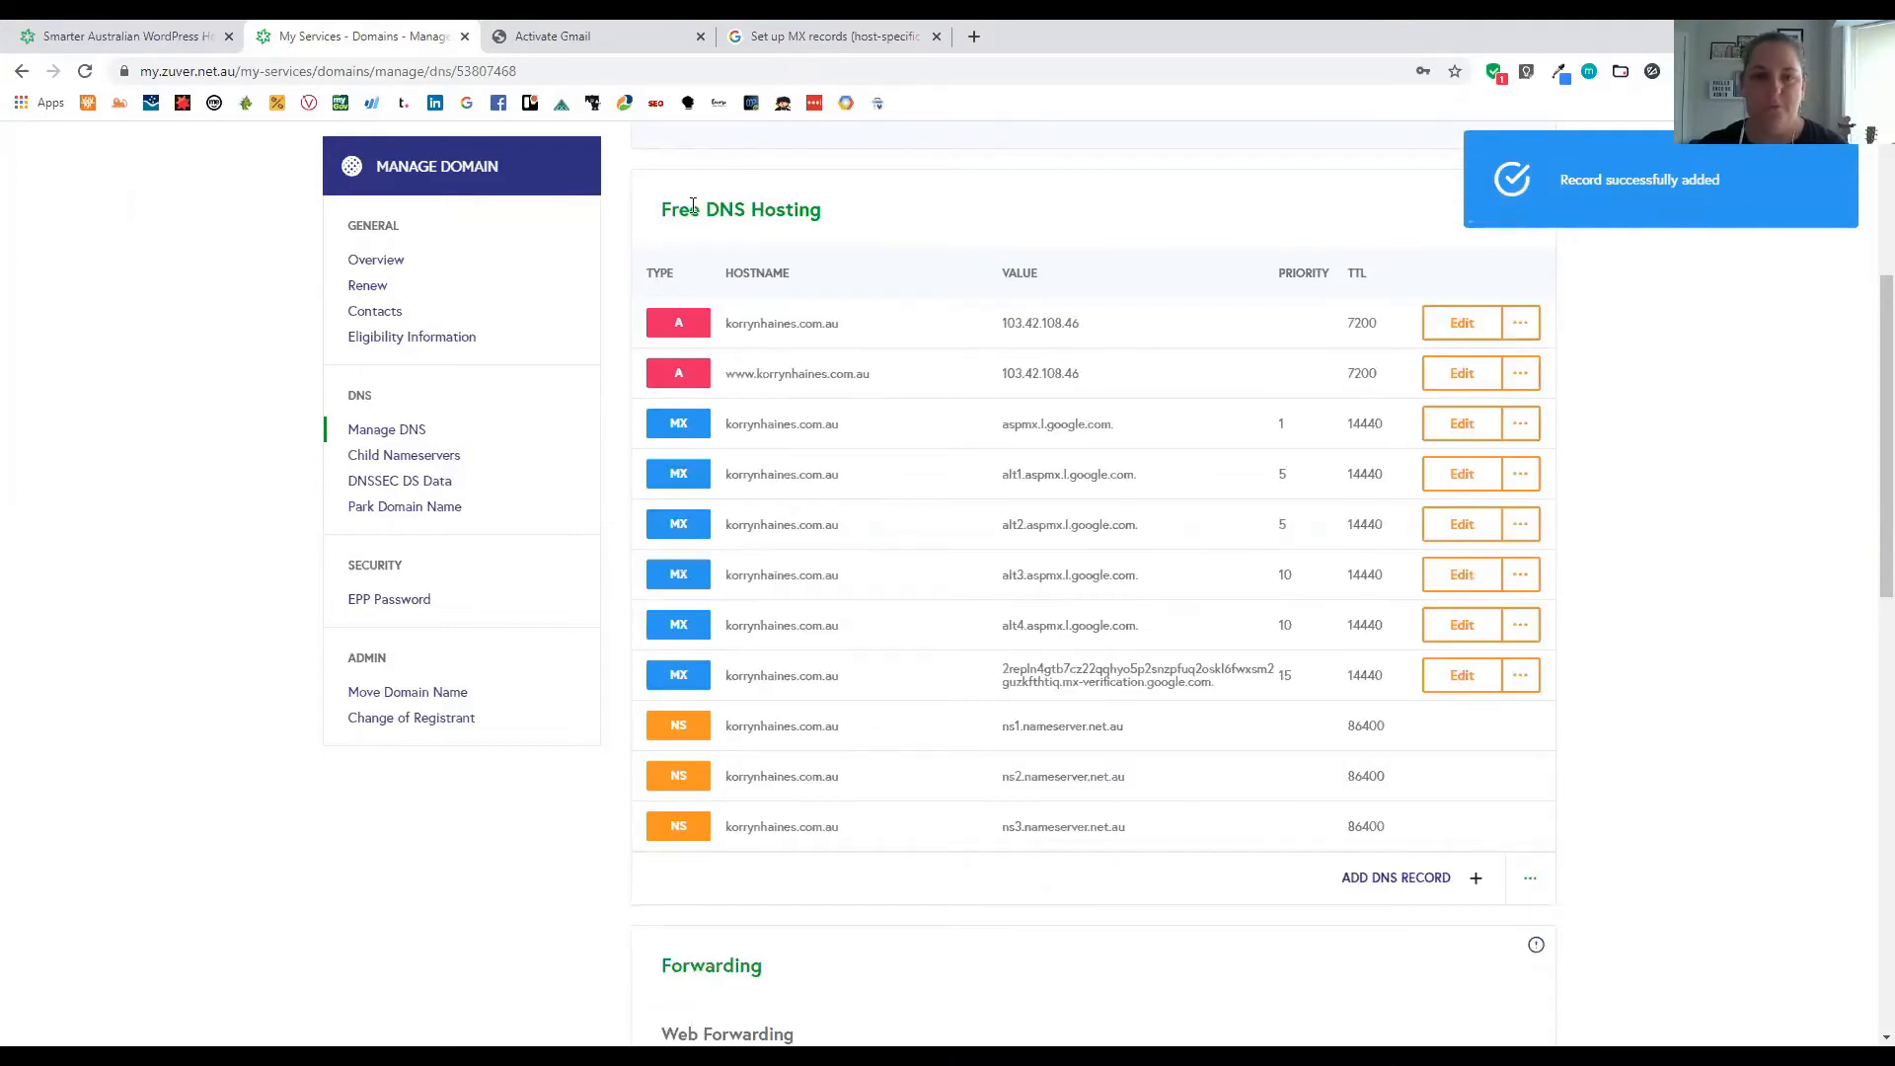
Activate Gmail so Google starts checking the domain's six MX records
key(ctrl+Tab)
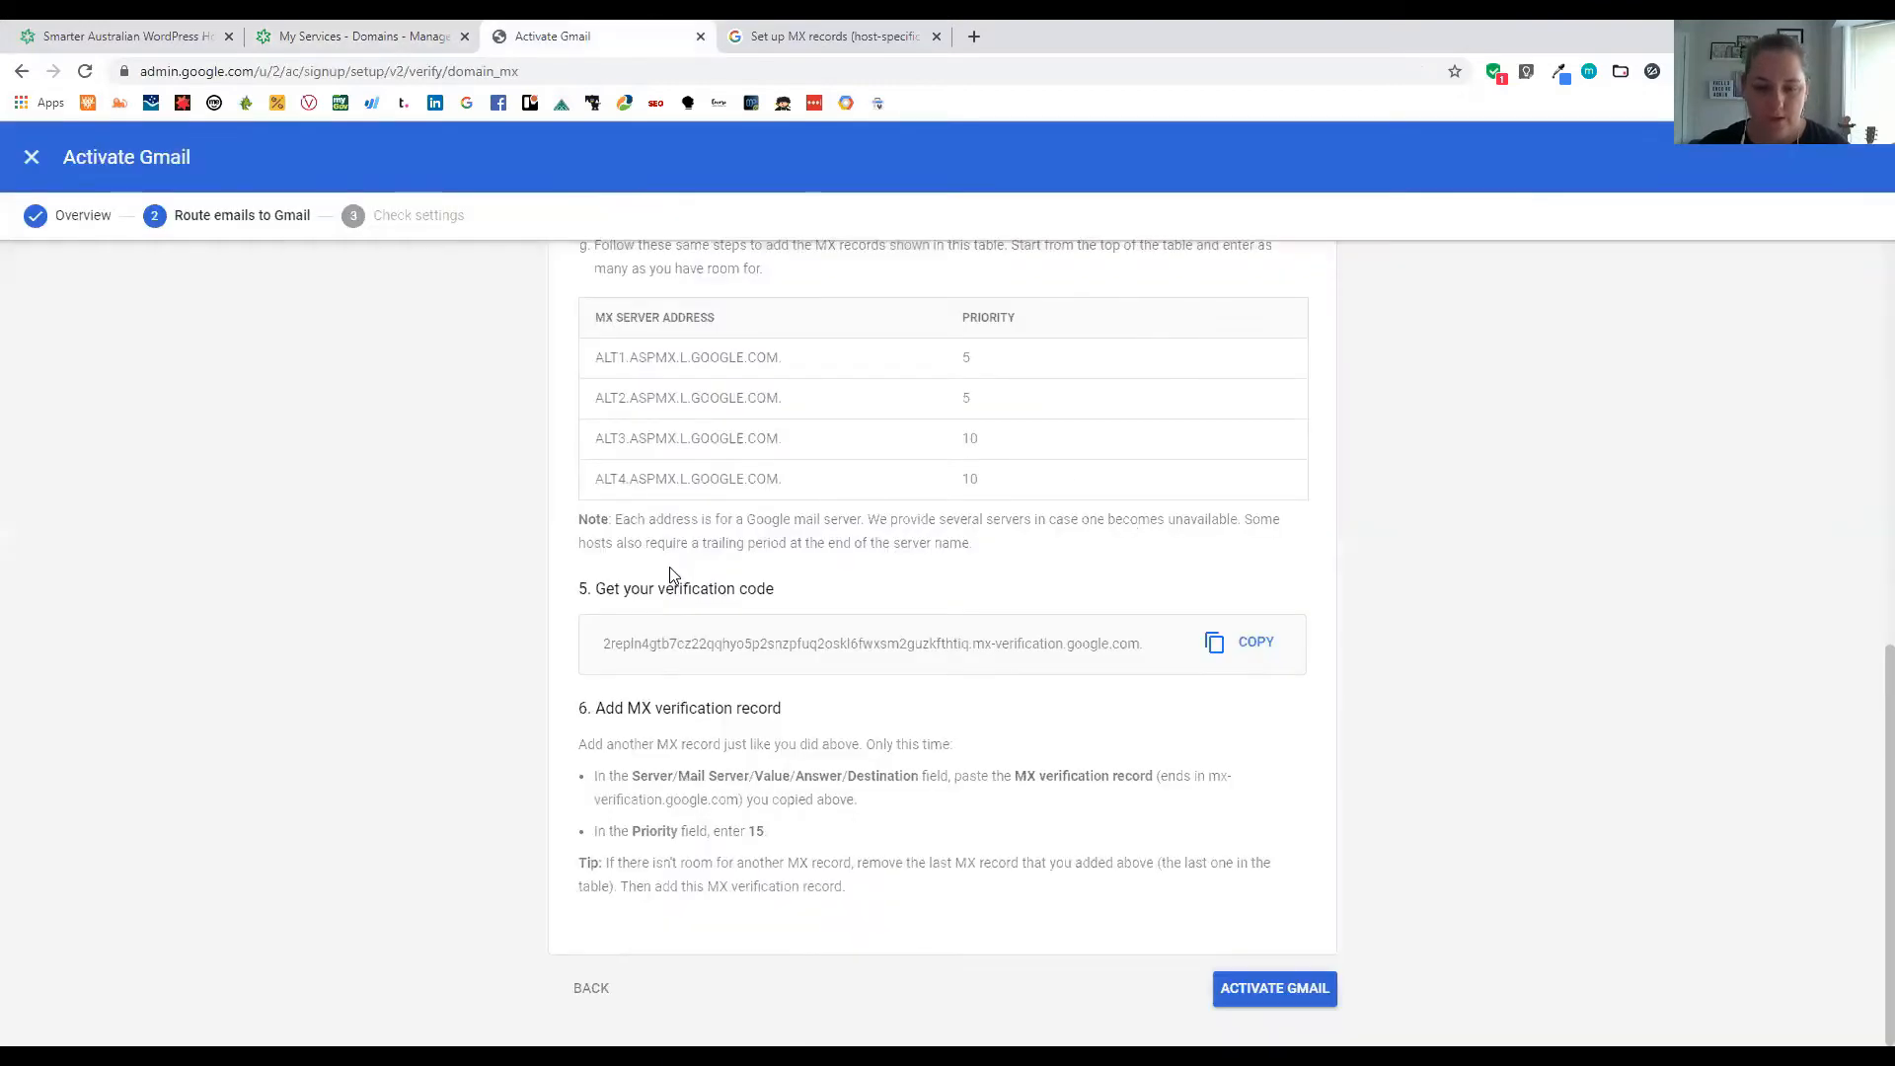
click(1246, 993)
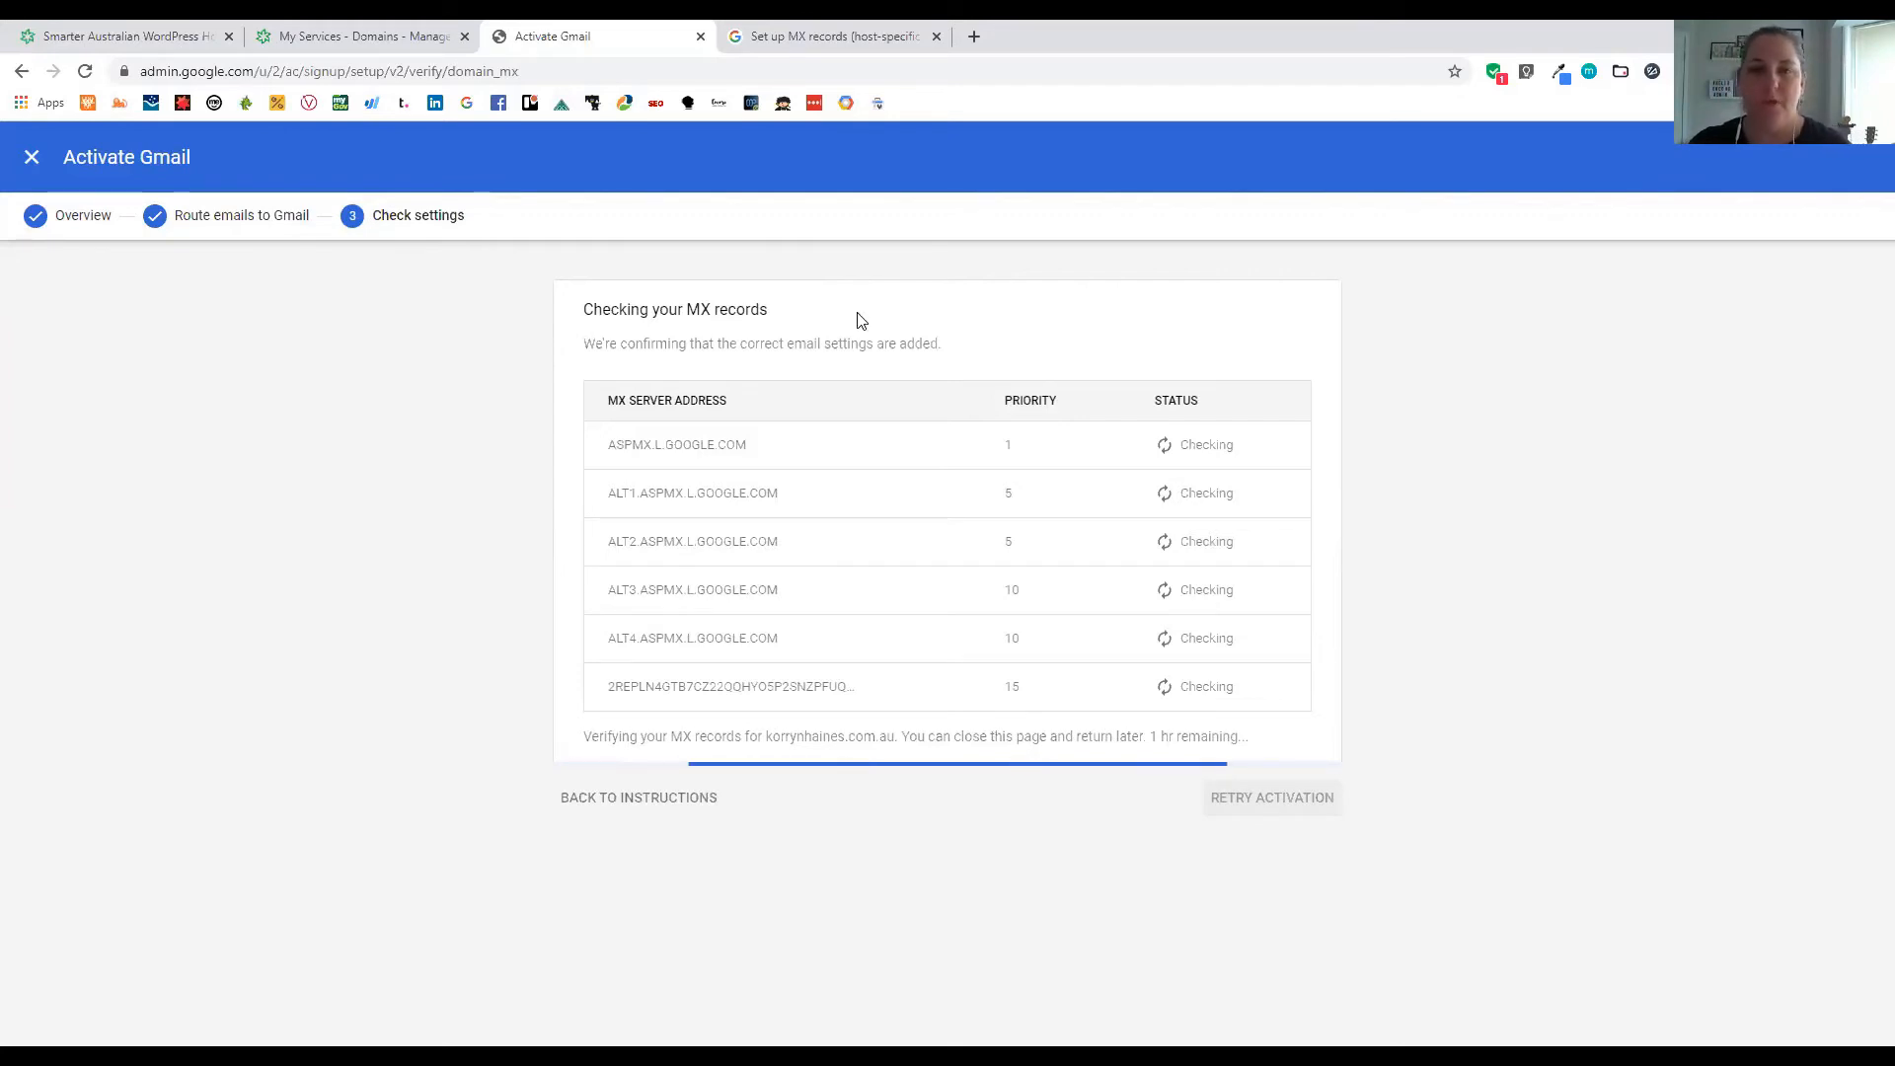
click(847, 40)
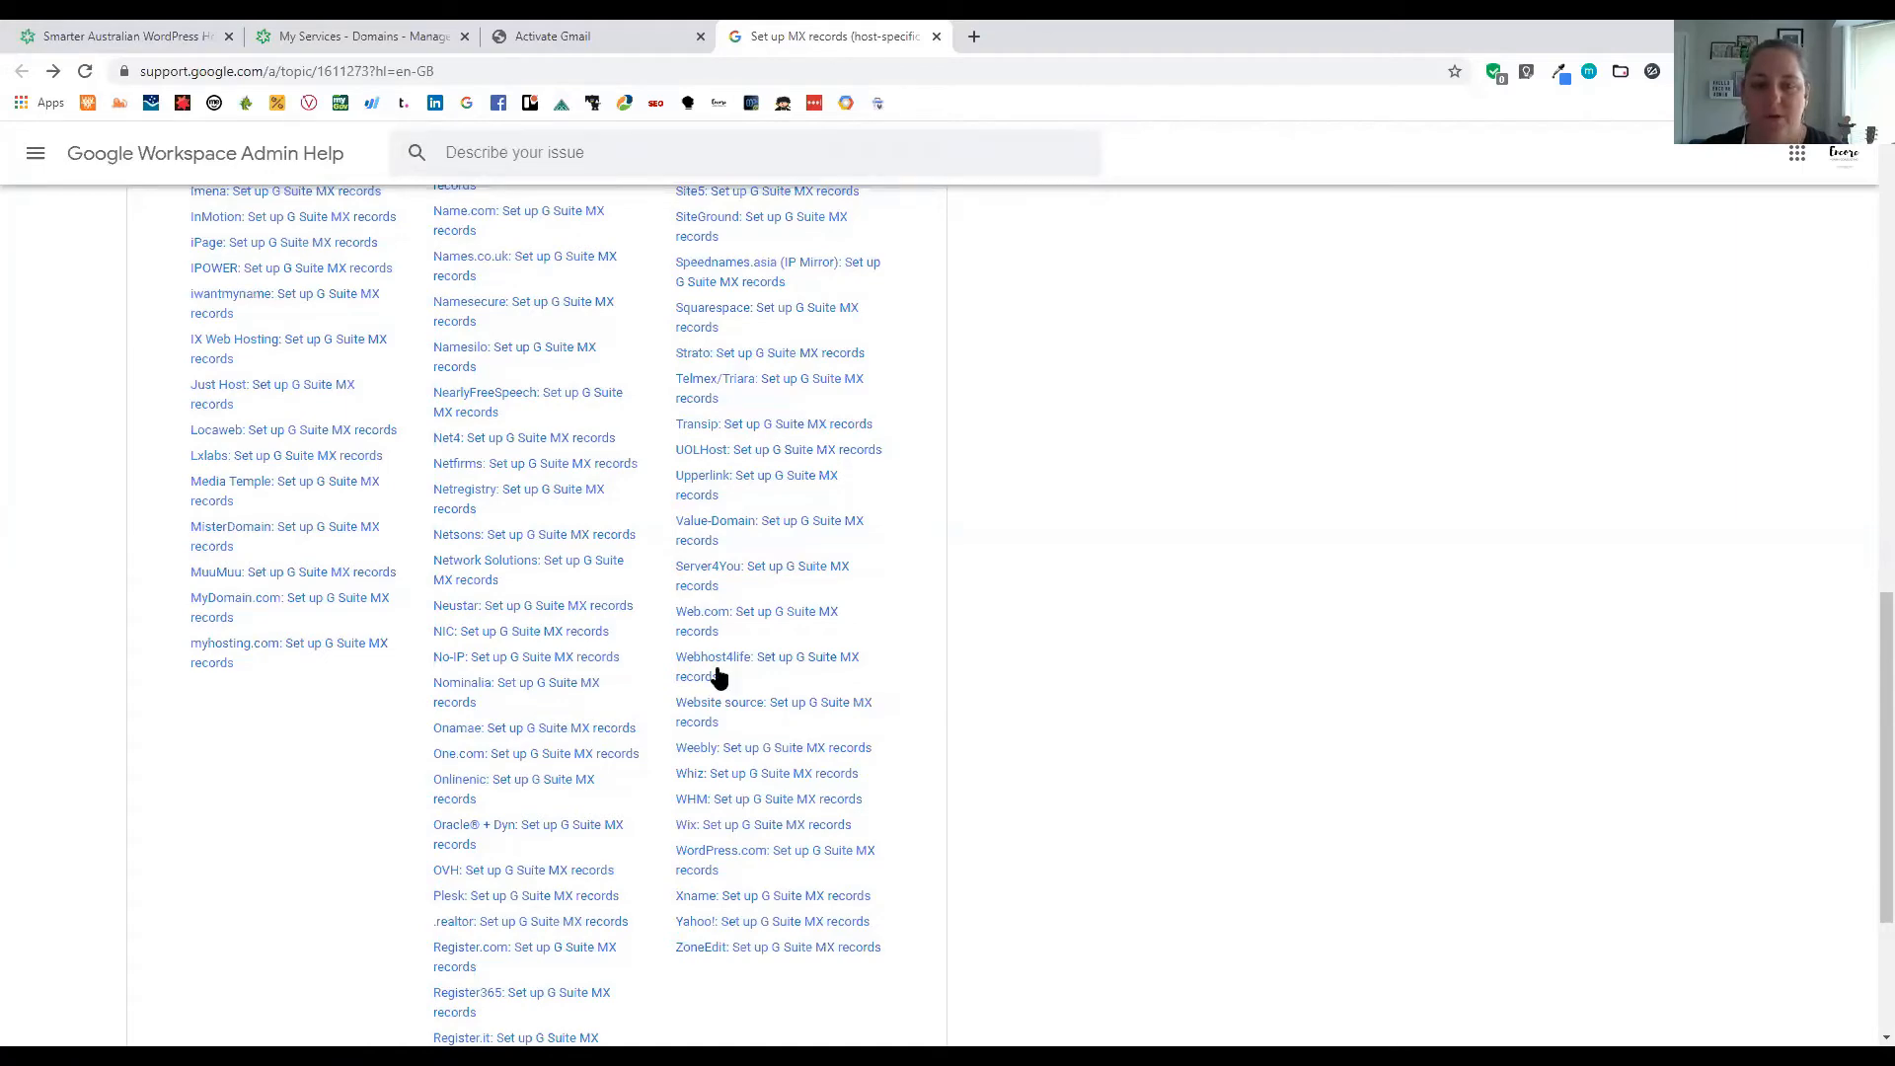
Search the Help Center for 'migration' and open the Migrate email to G Suite article
scroll(718, 676, up, 4)
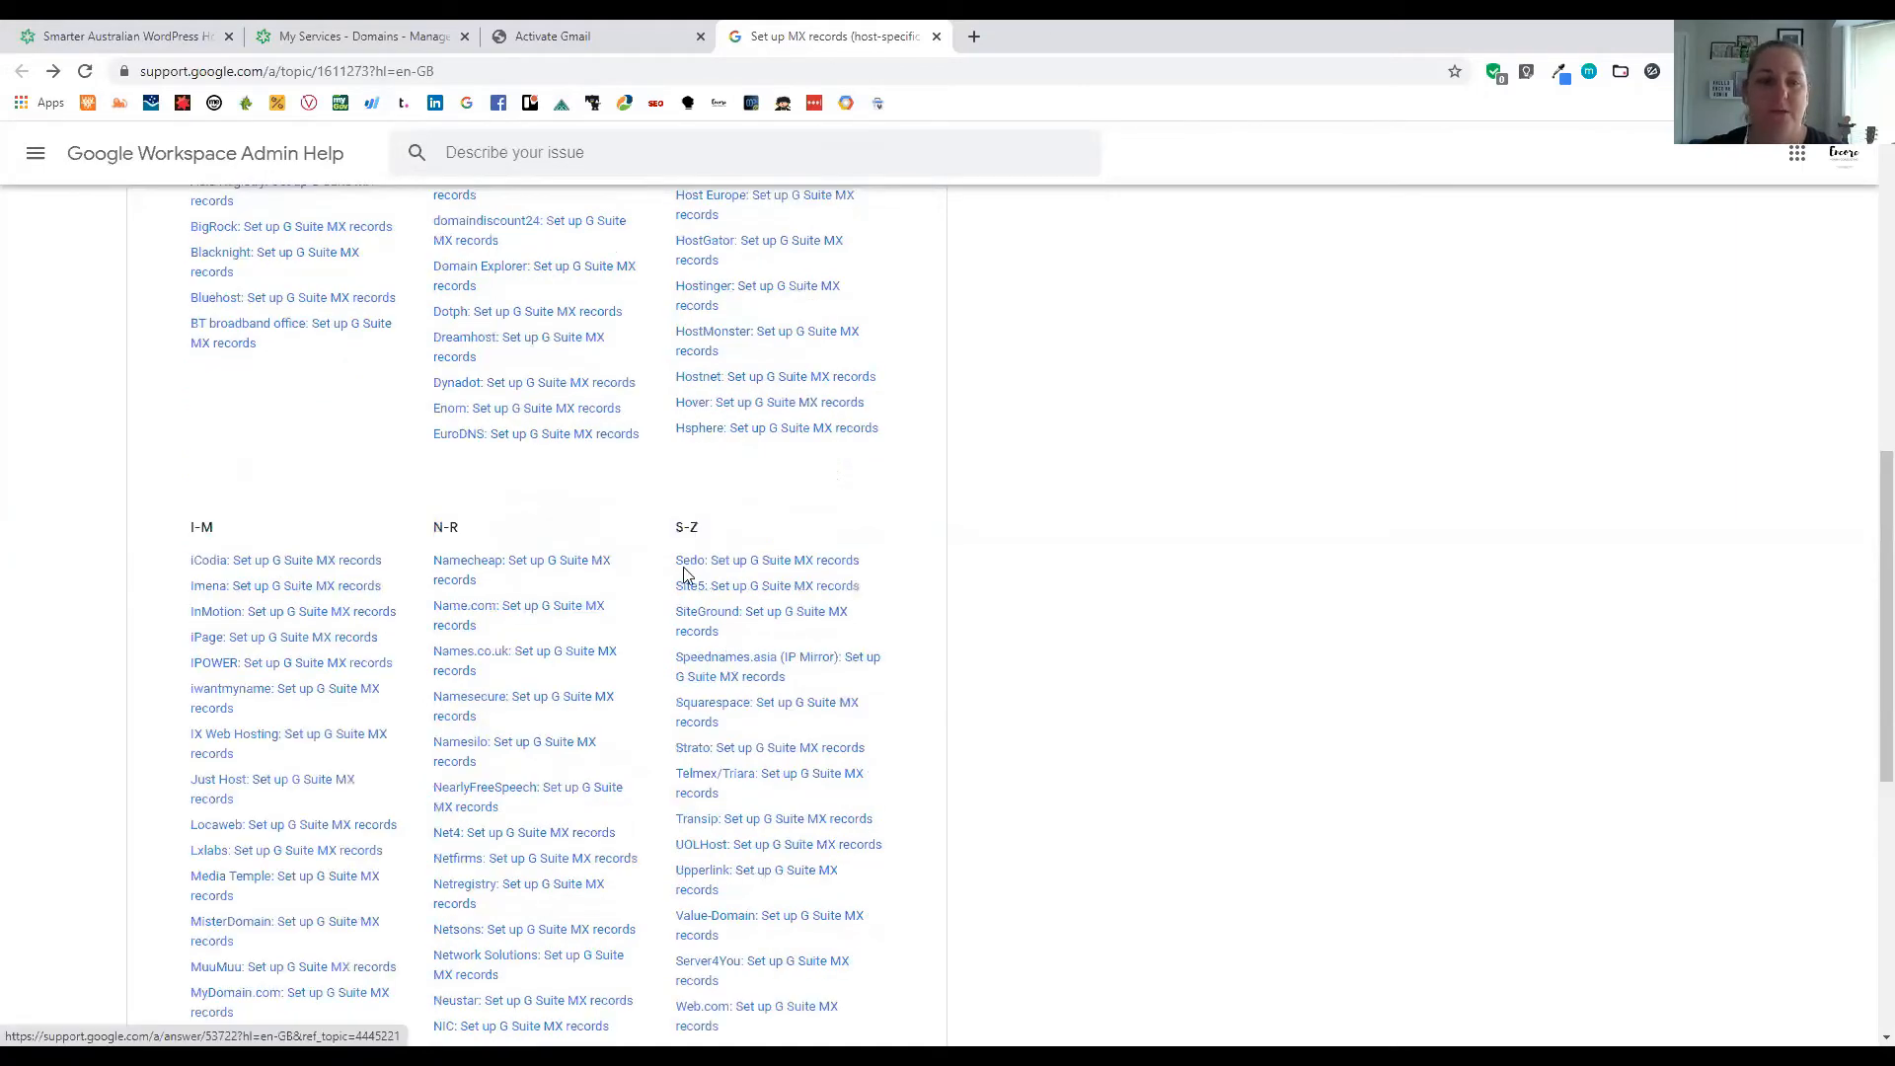
scroll(409, 336, up, 9)
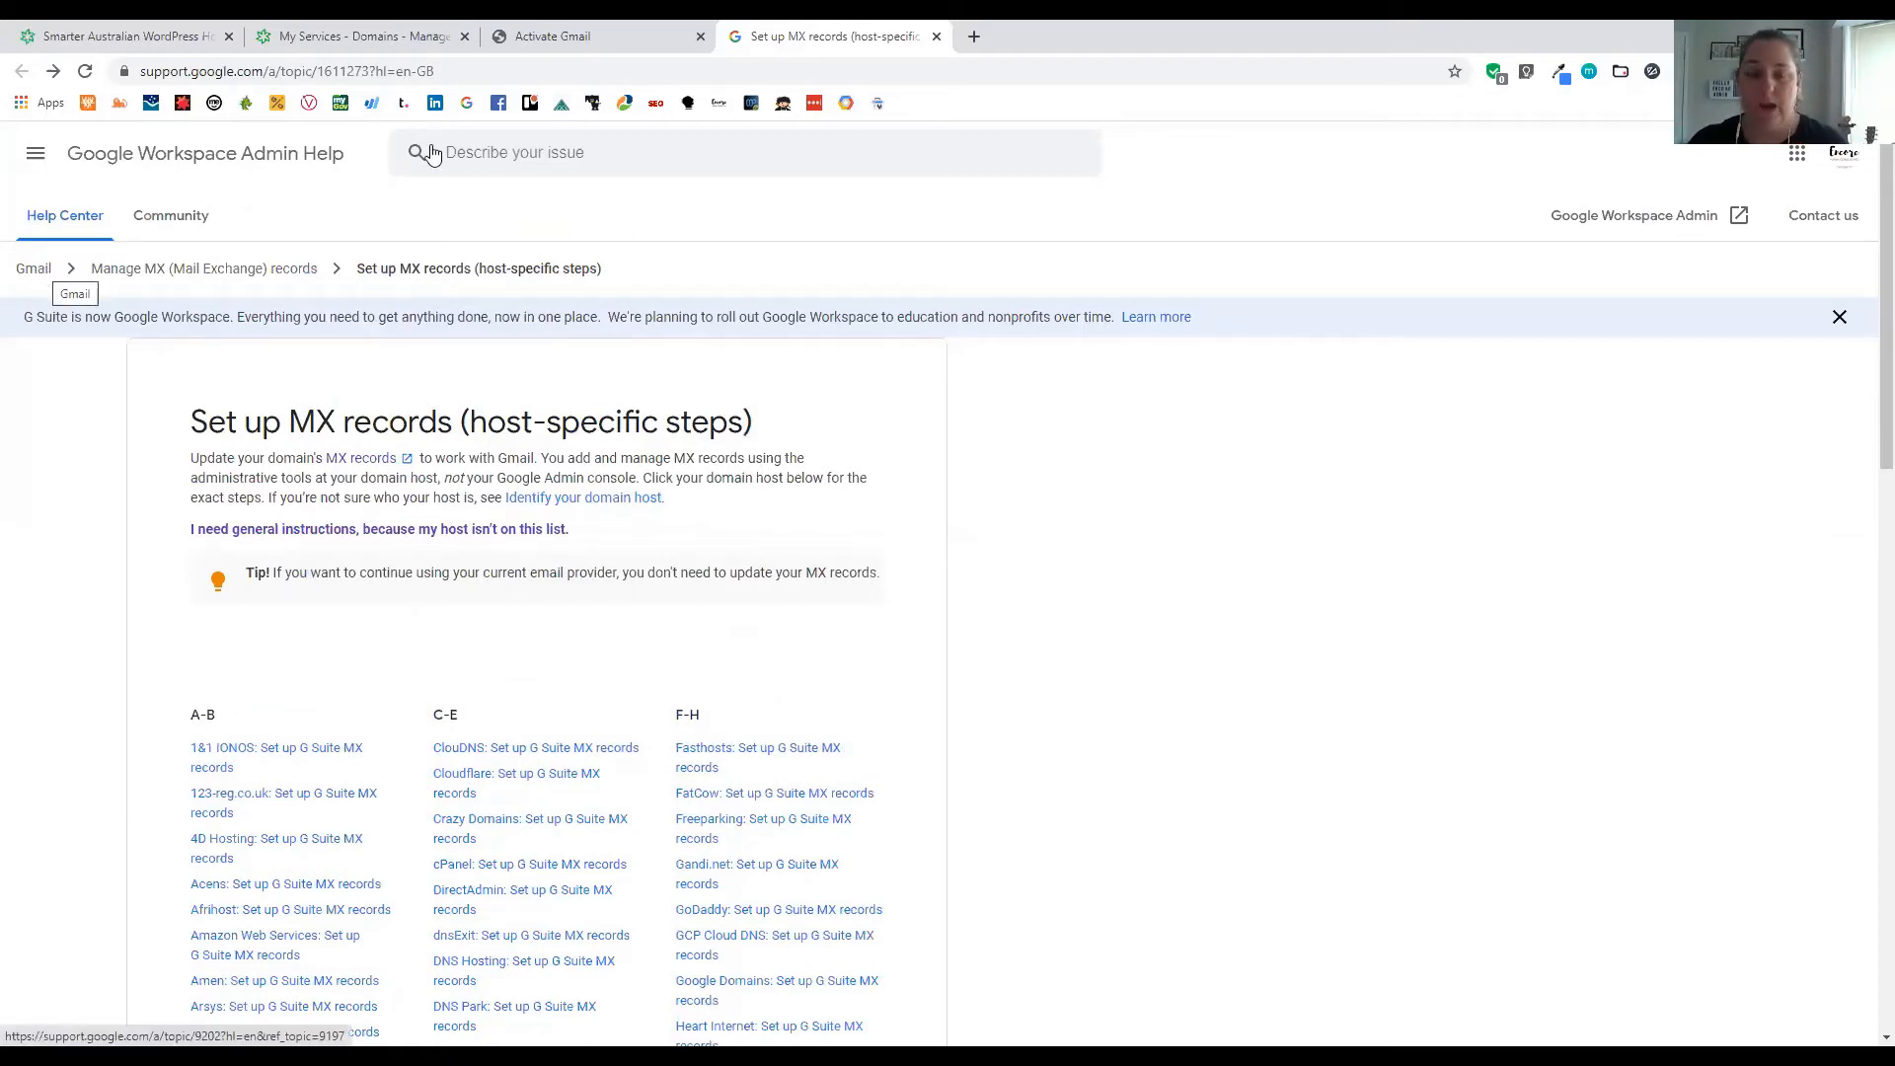
click(509, 146)
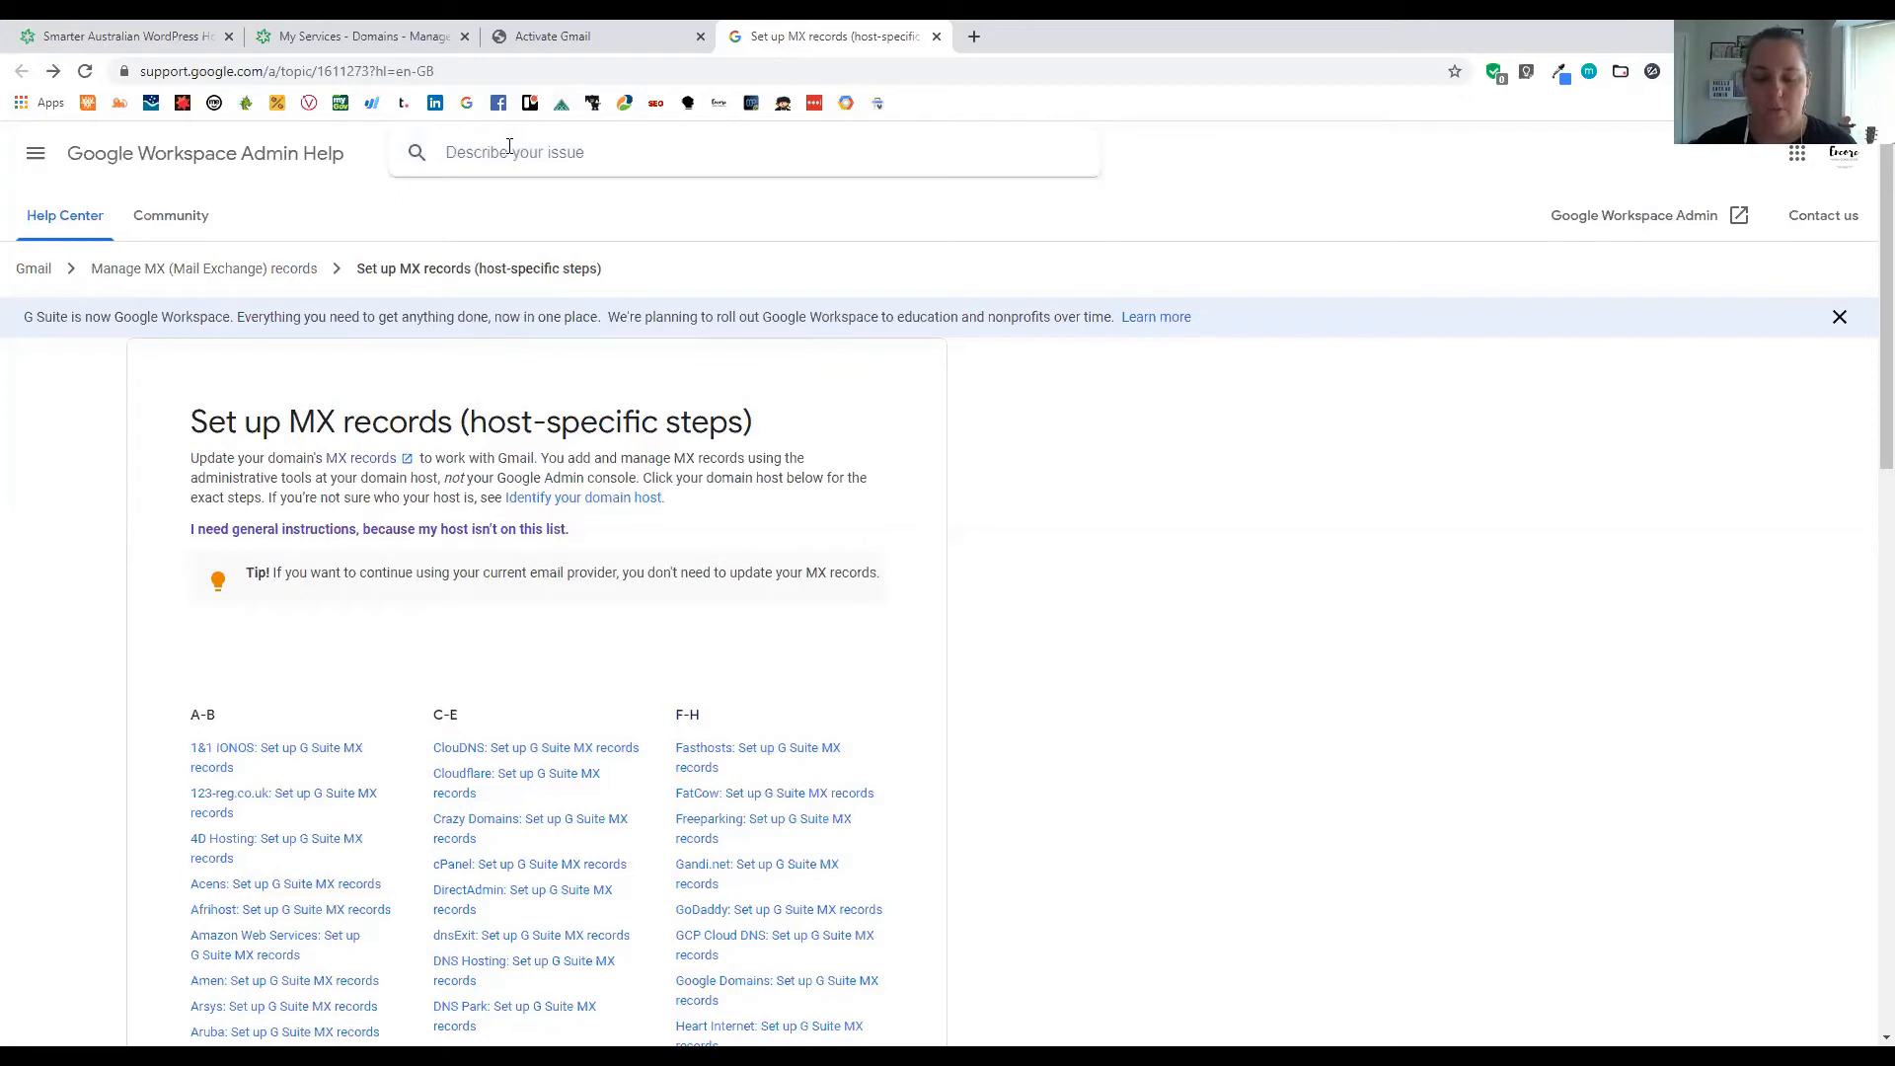
text(migration)
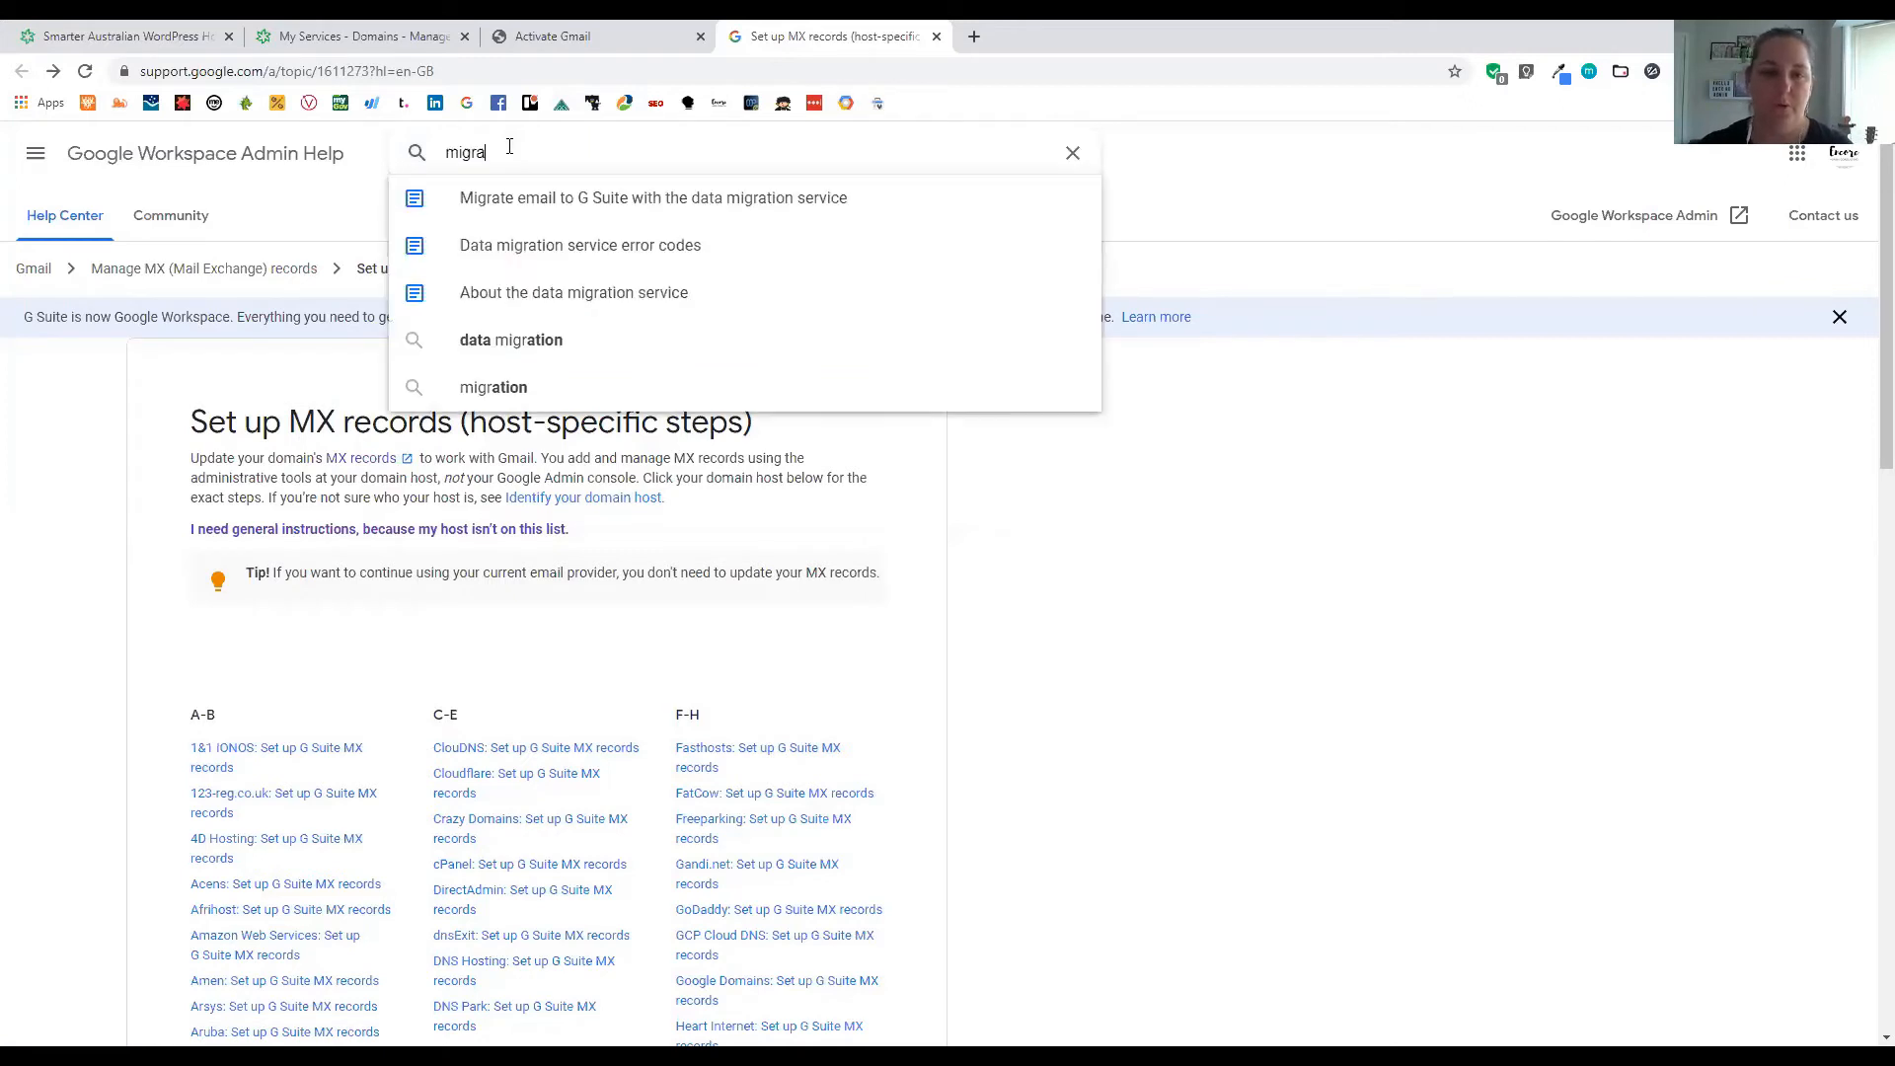
click(664, 202)
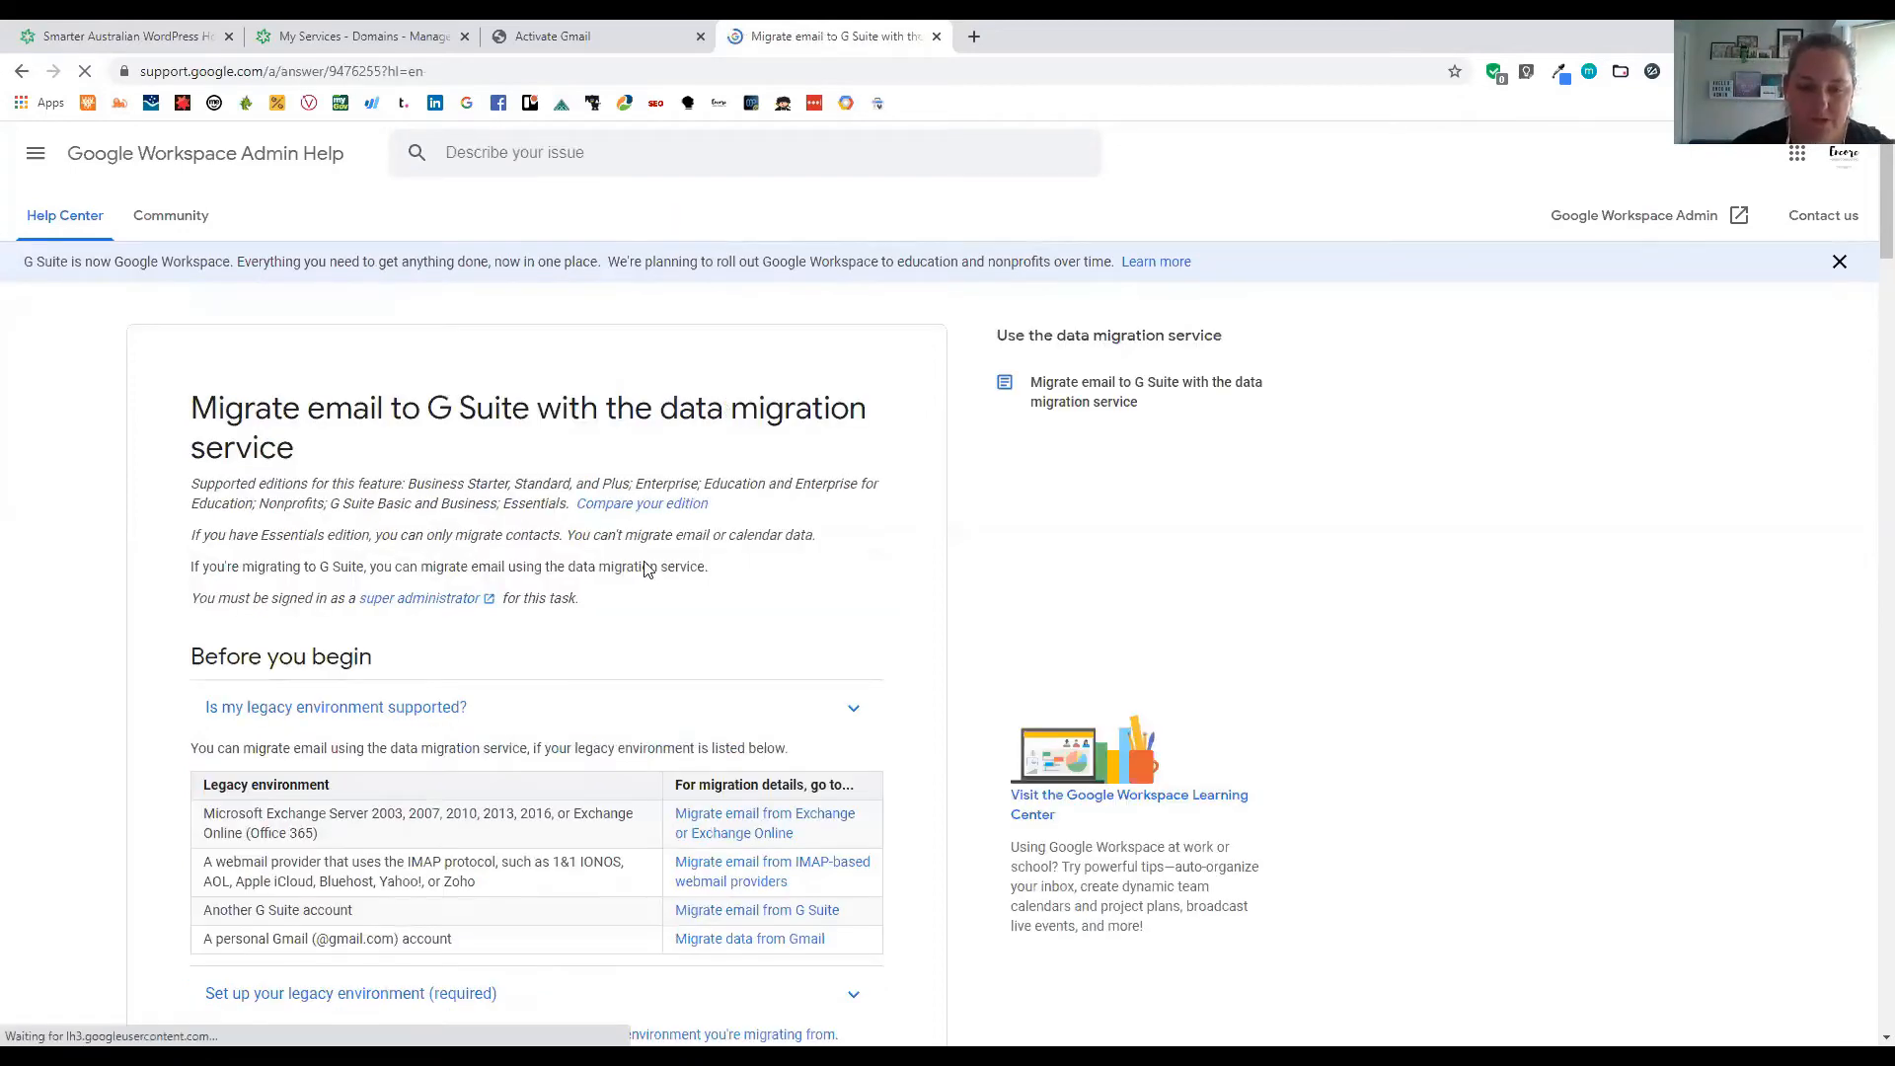
Read through the migration article and return to the Activate Gmail tab
scroll(648, 569, down, 1)
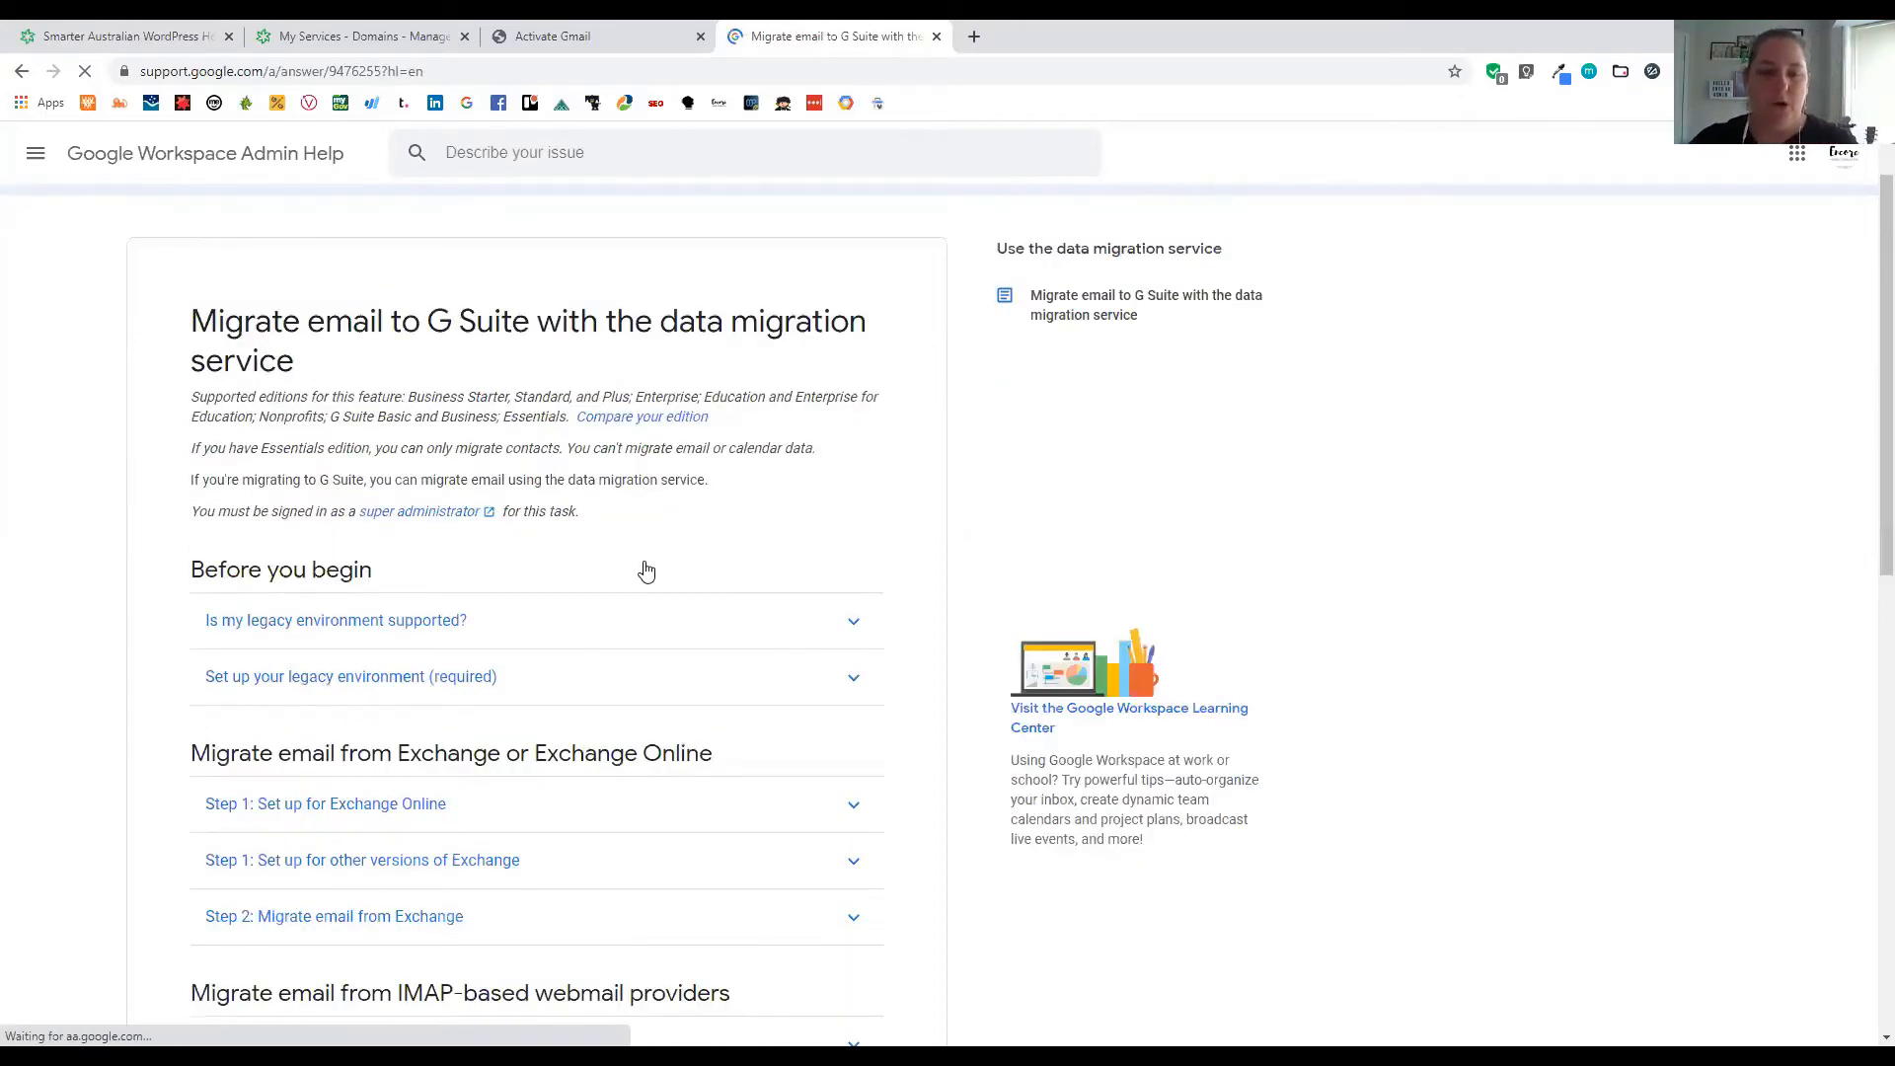
scroll(646, 571, down, 3)
scroll(647, 570, down, 2)
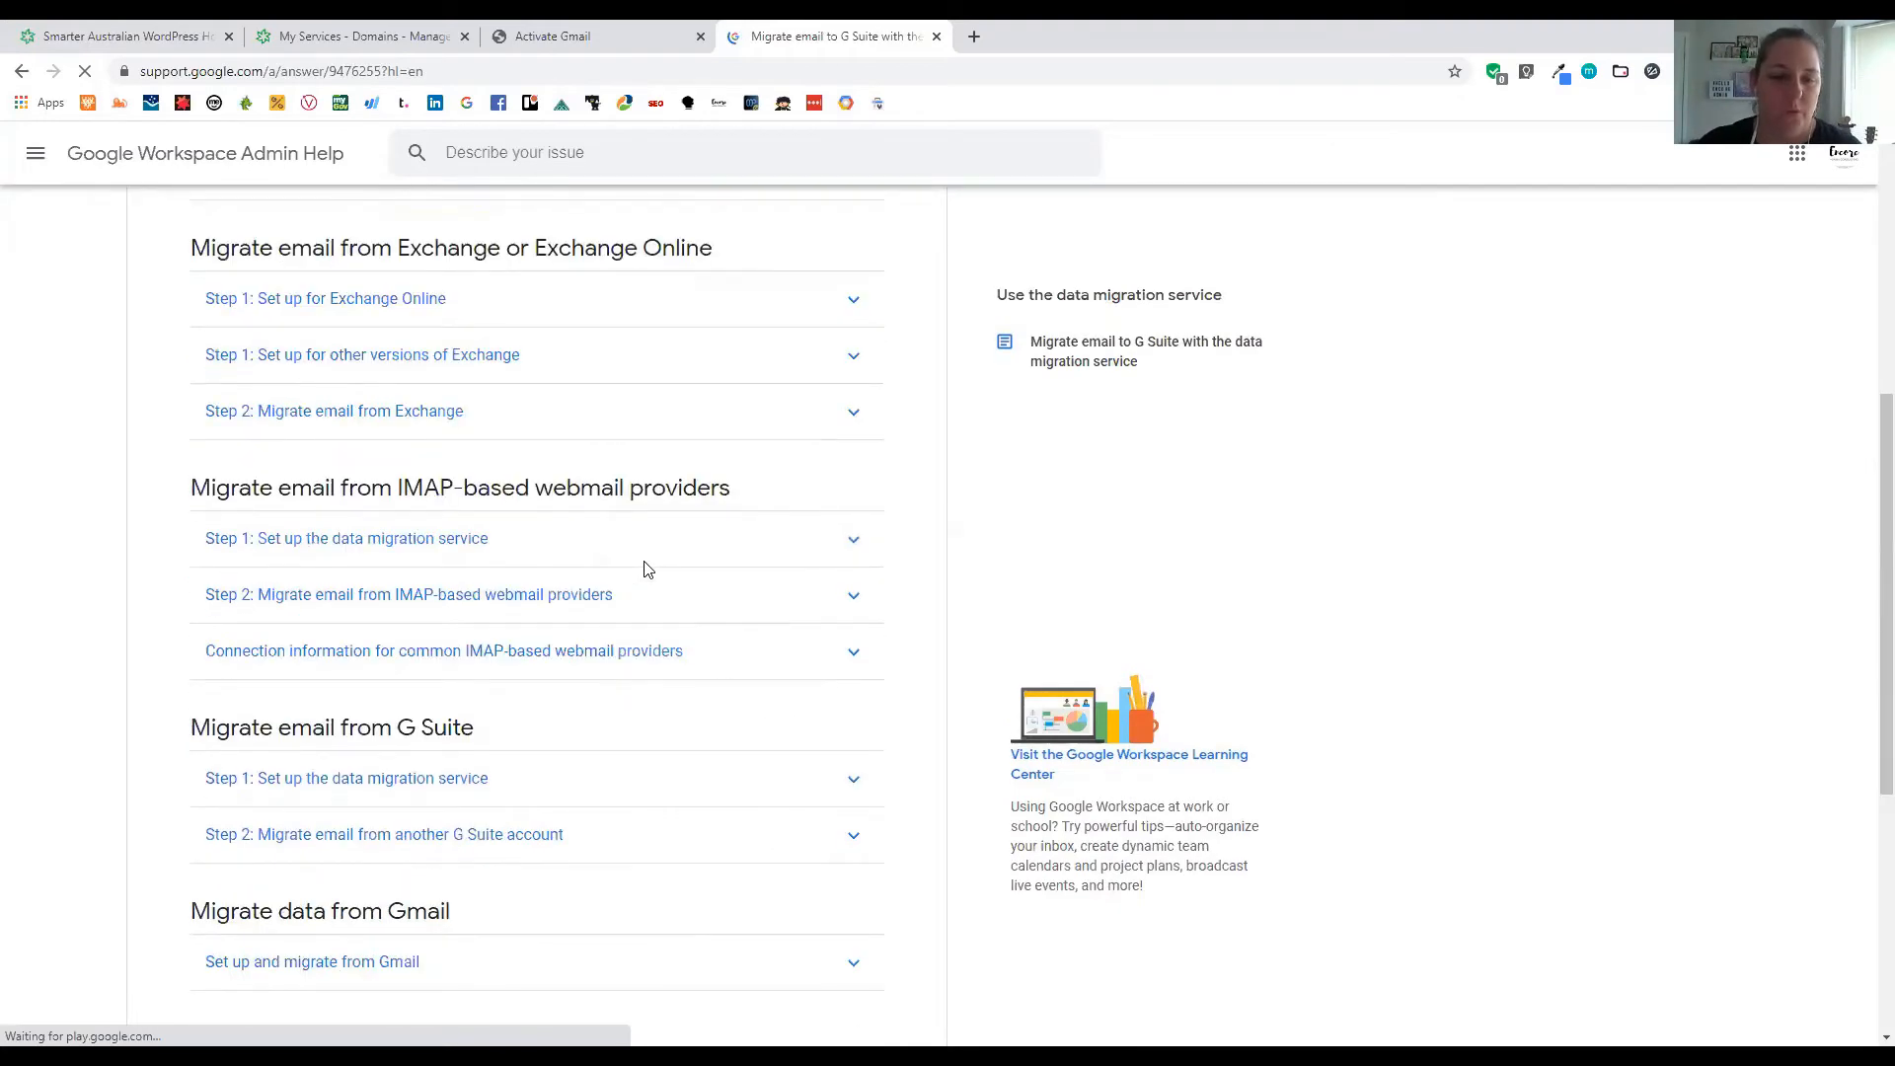
scroll(646, 572, down, 1)
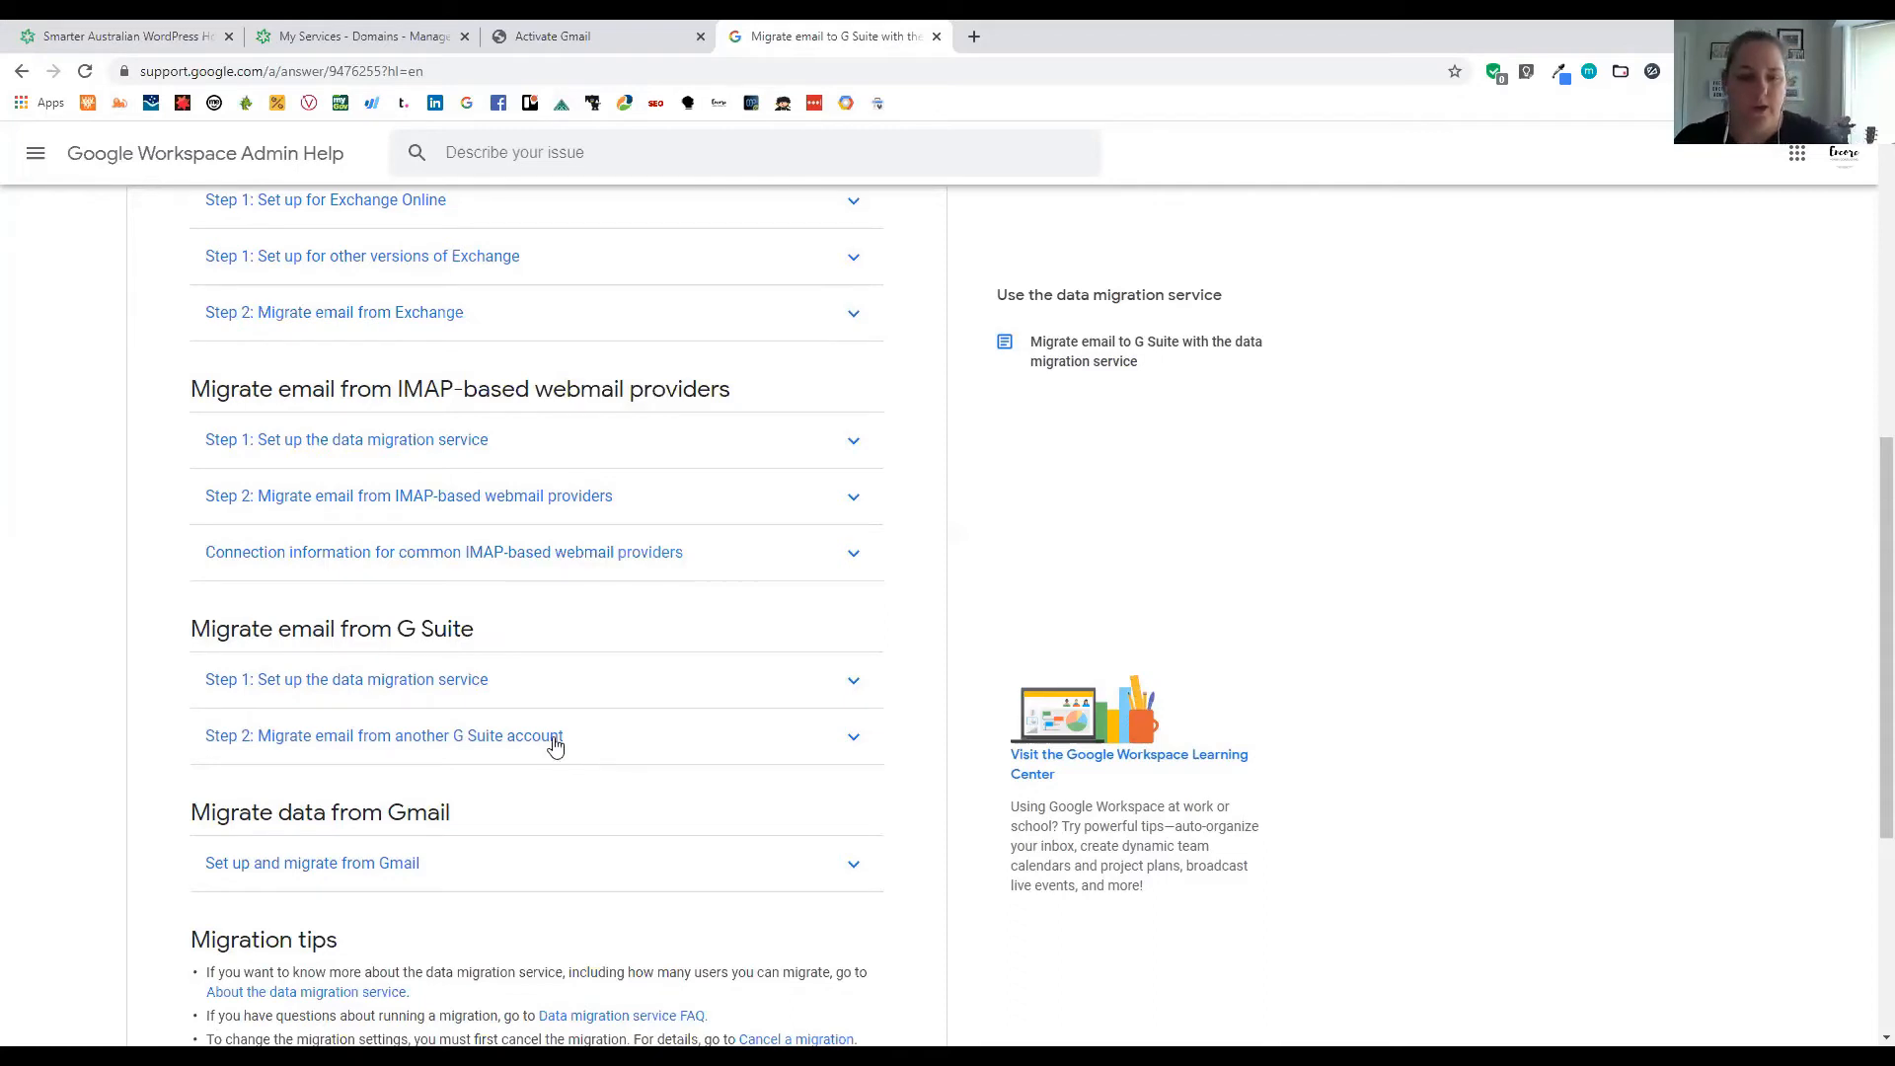
click(552, 36)
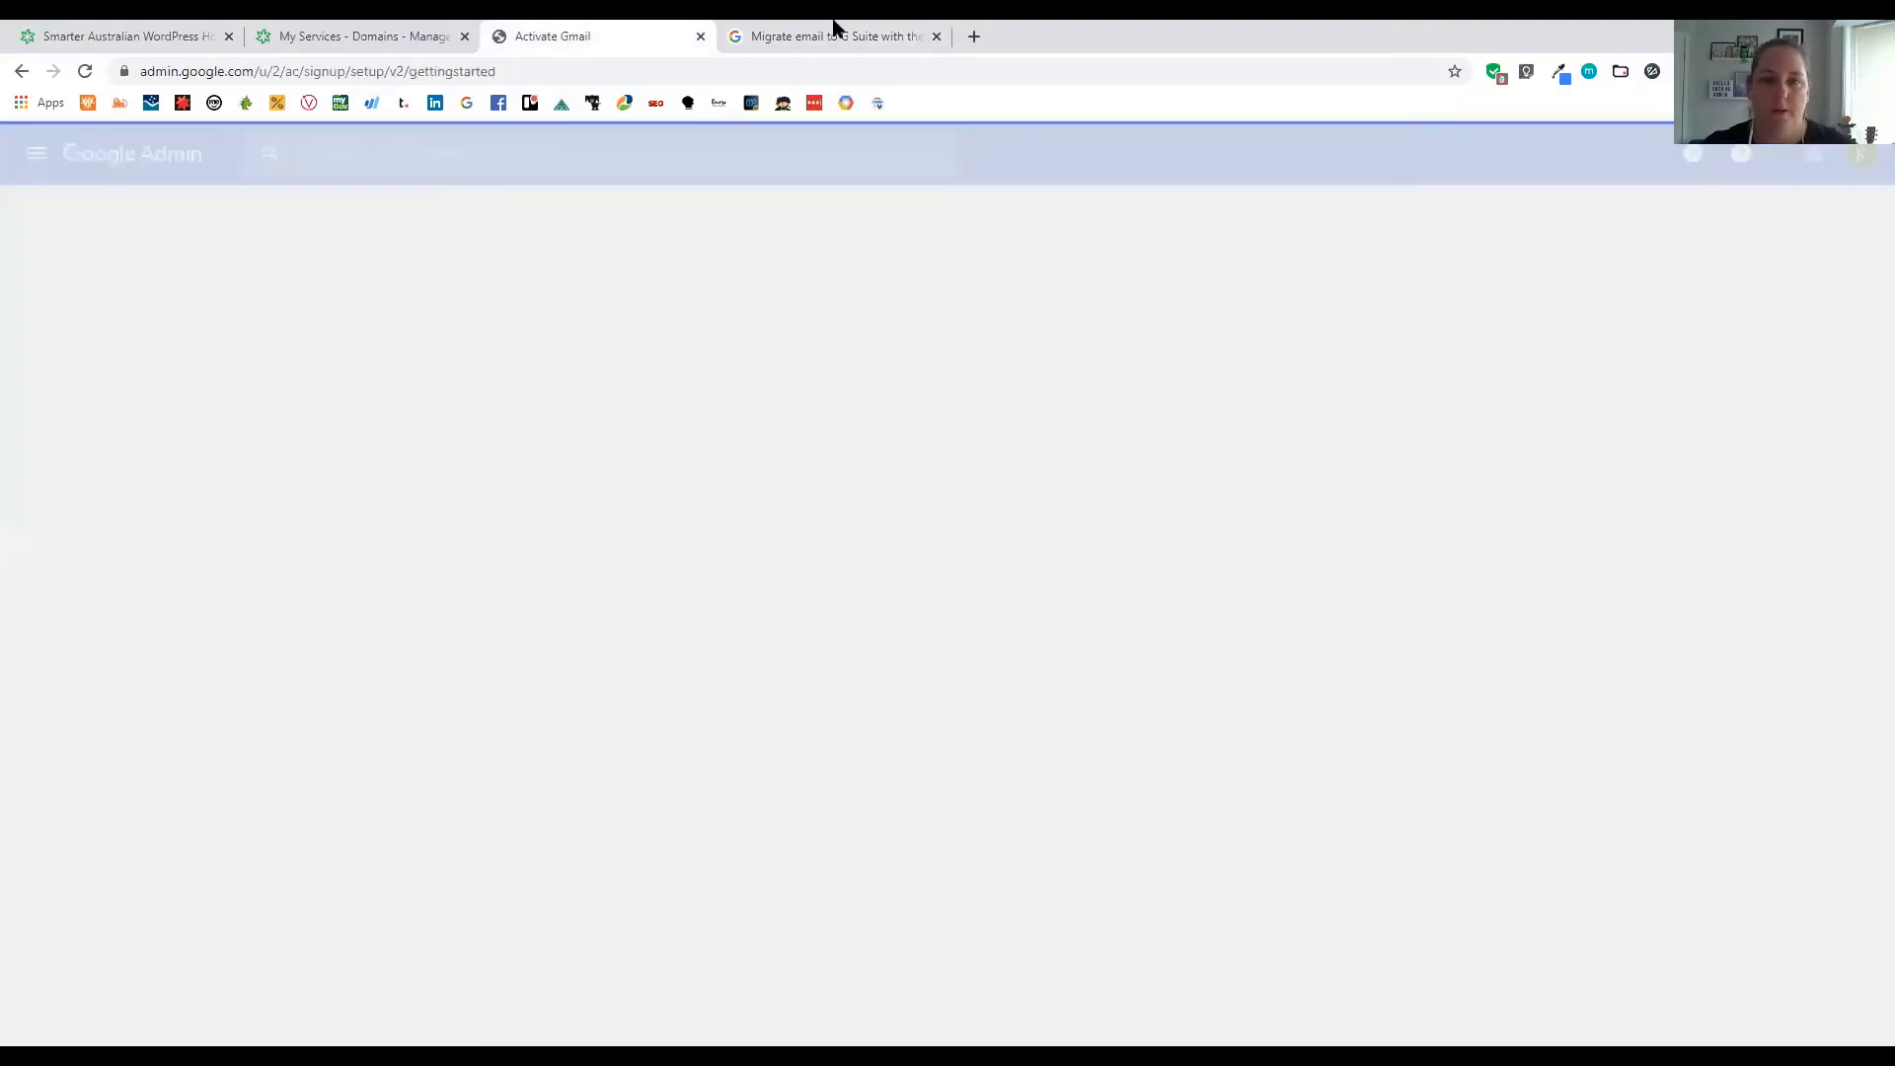
Bring up the Getting started checklist showing Gmail activated at 67%, with Create new users next
click(833, 36)
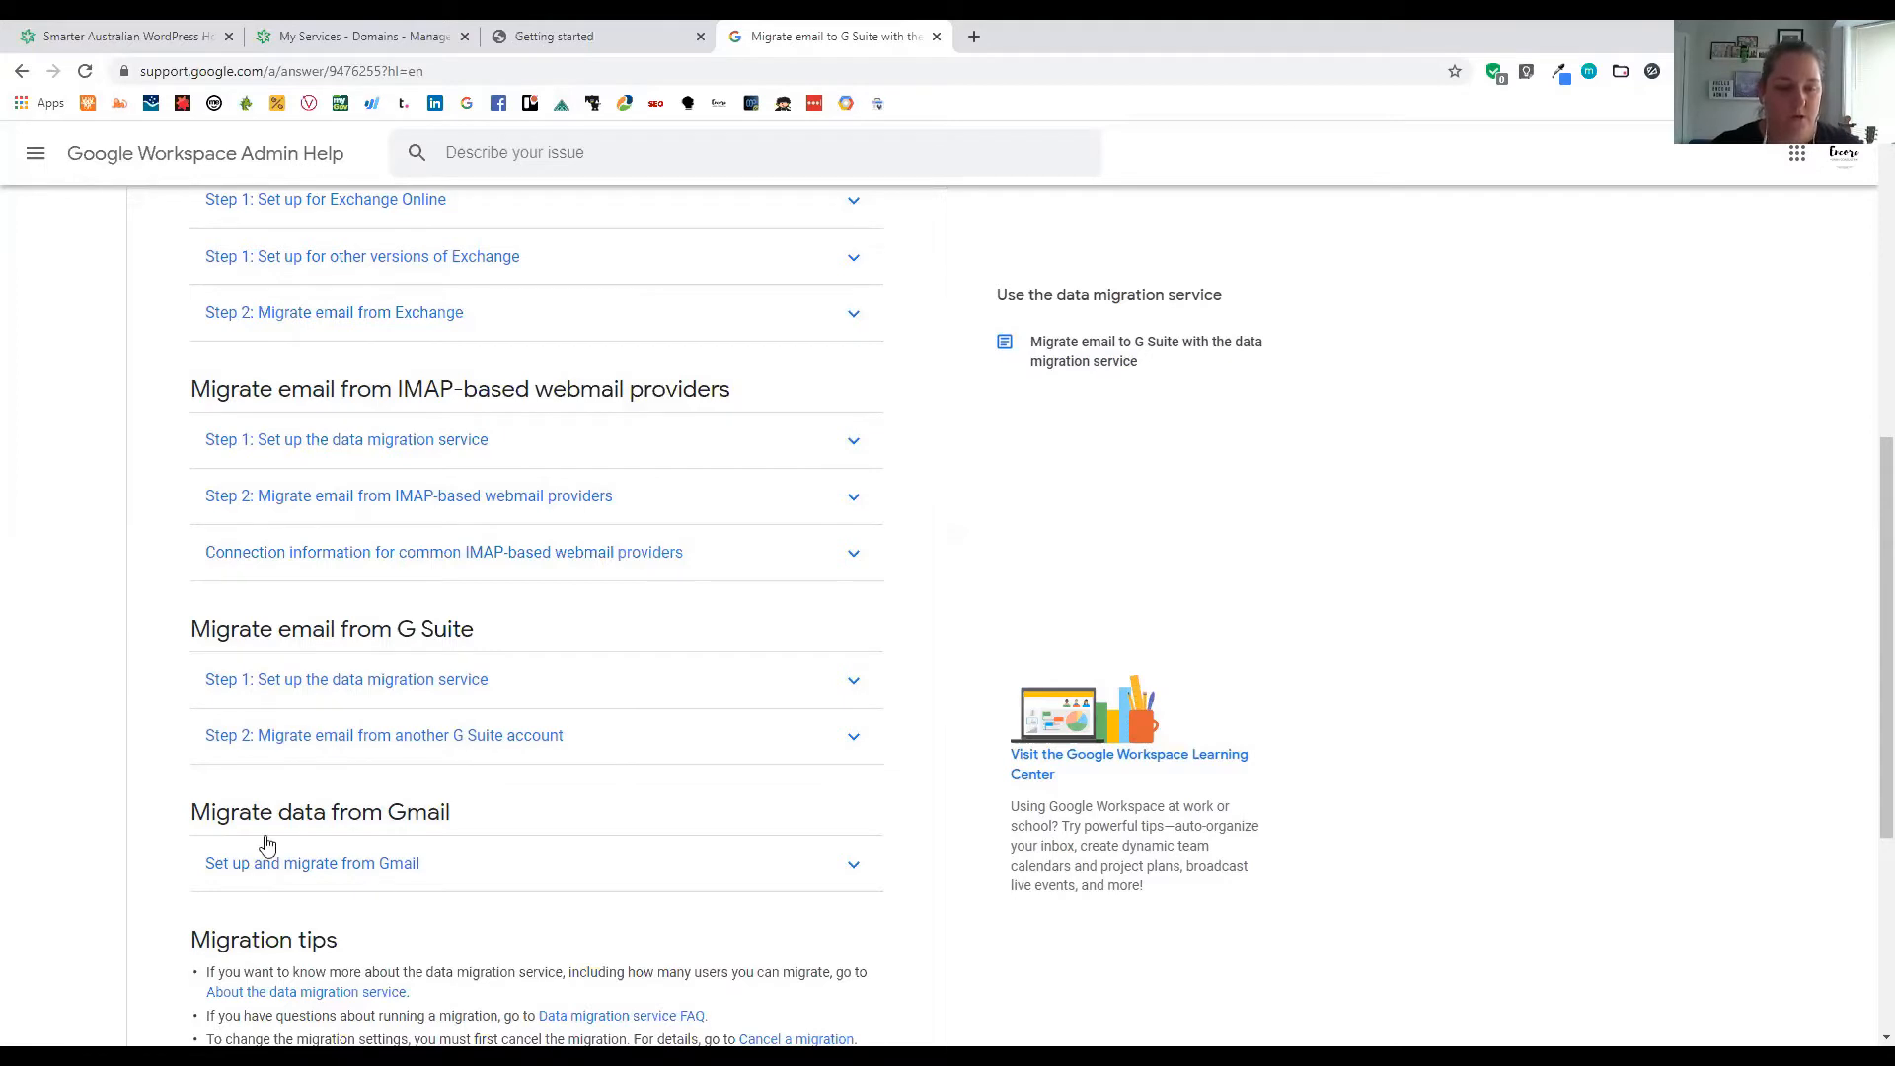
click(588, 35)
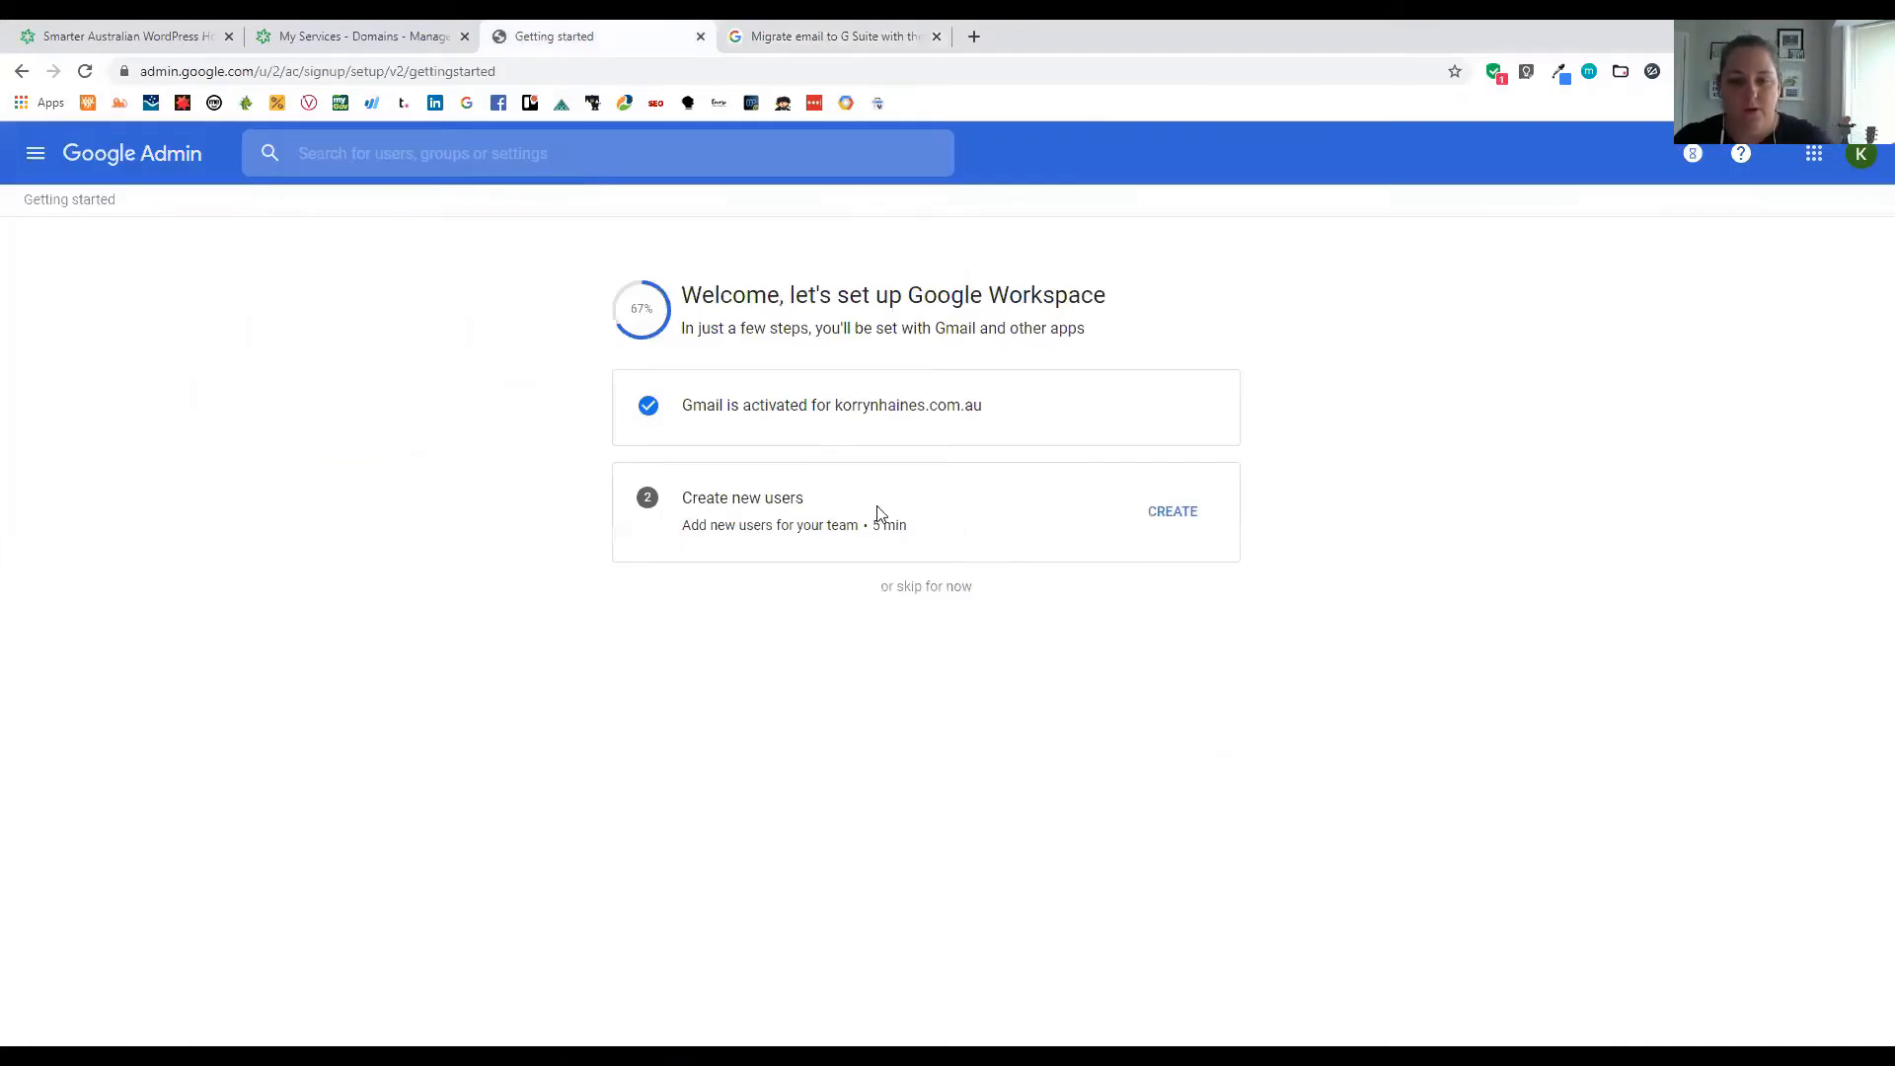
Read the Create new users overview and Add users steps, finishing without adding anyone
click(1175, 511)
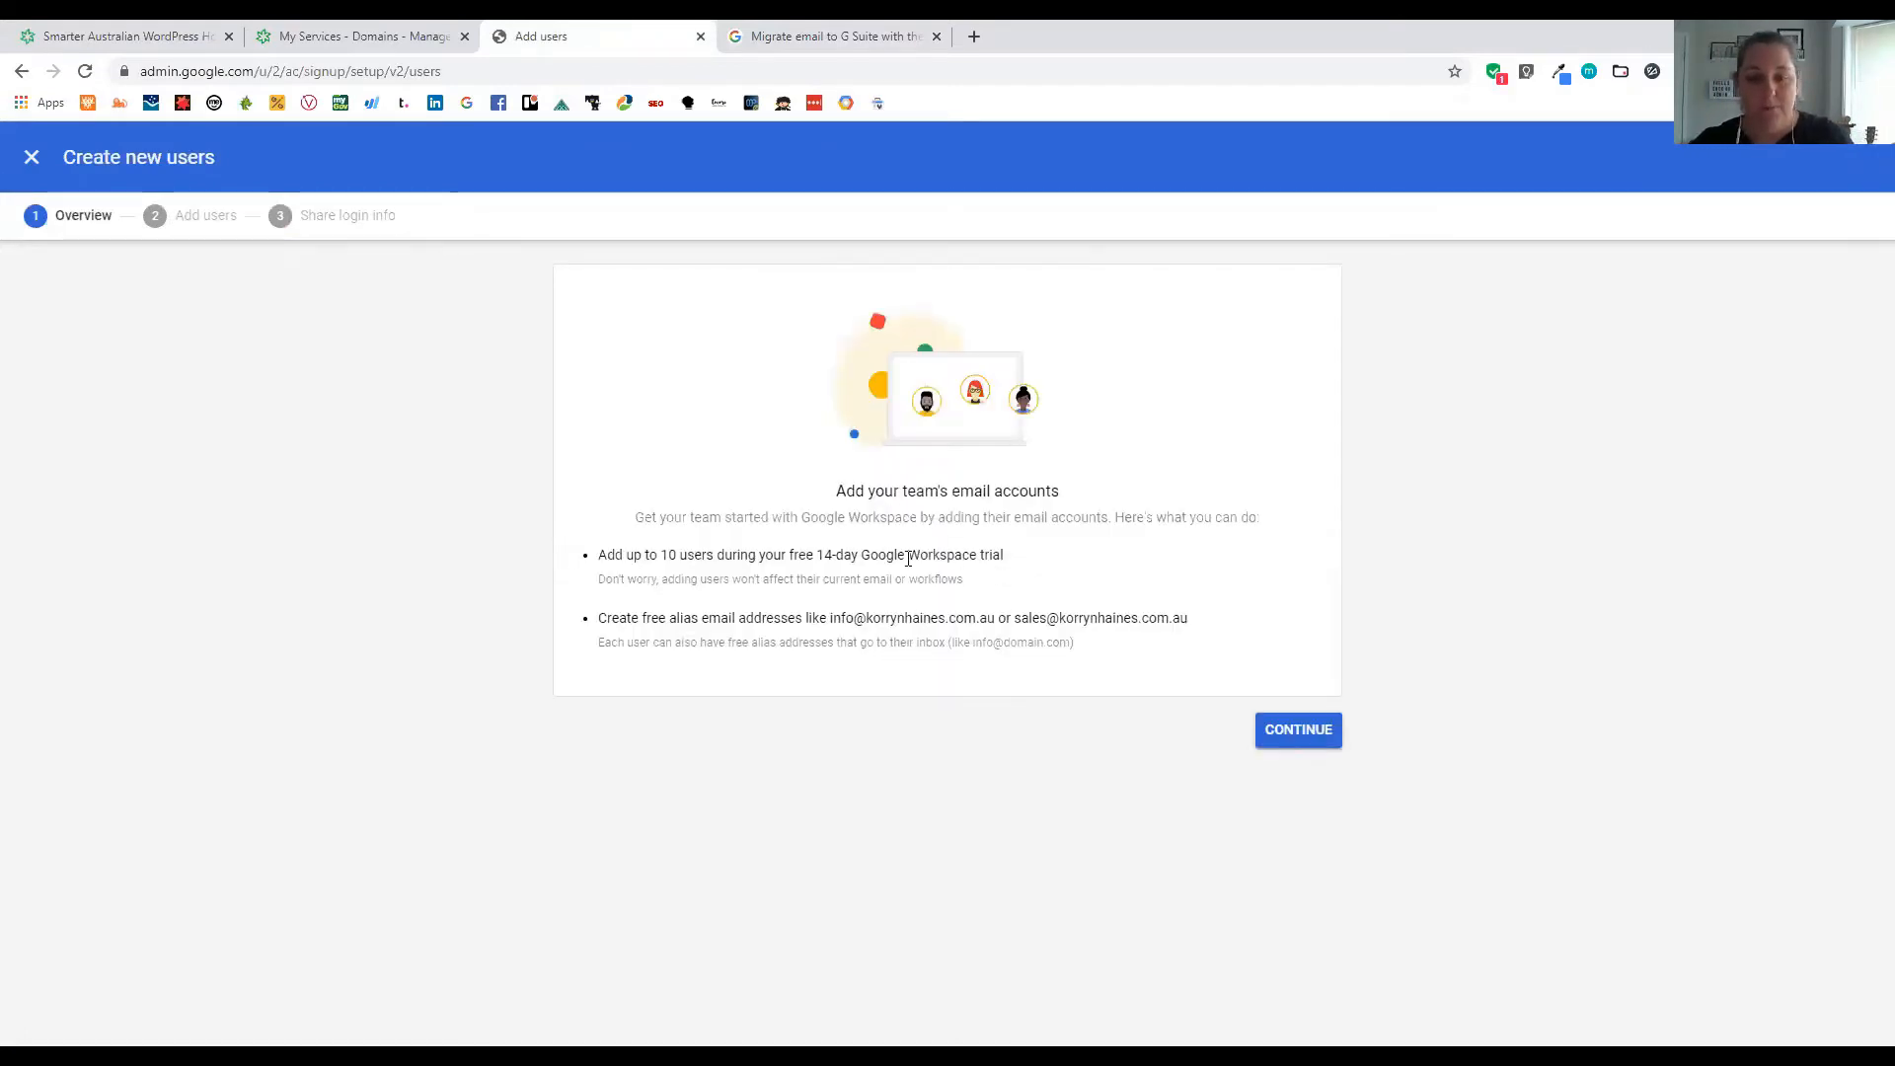
drag(598, 556, 817, 555)
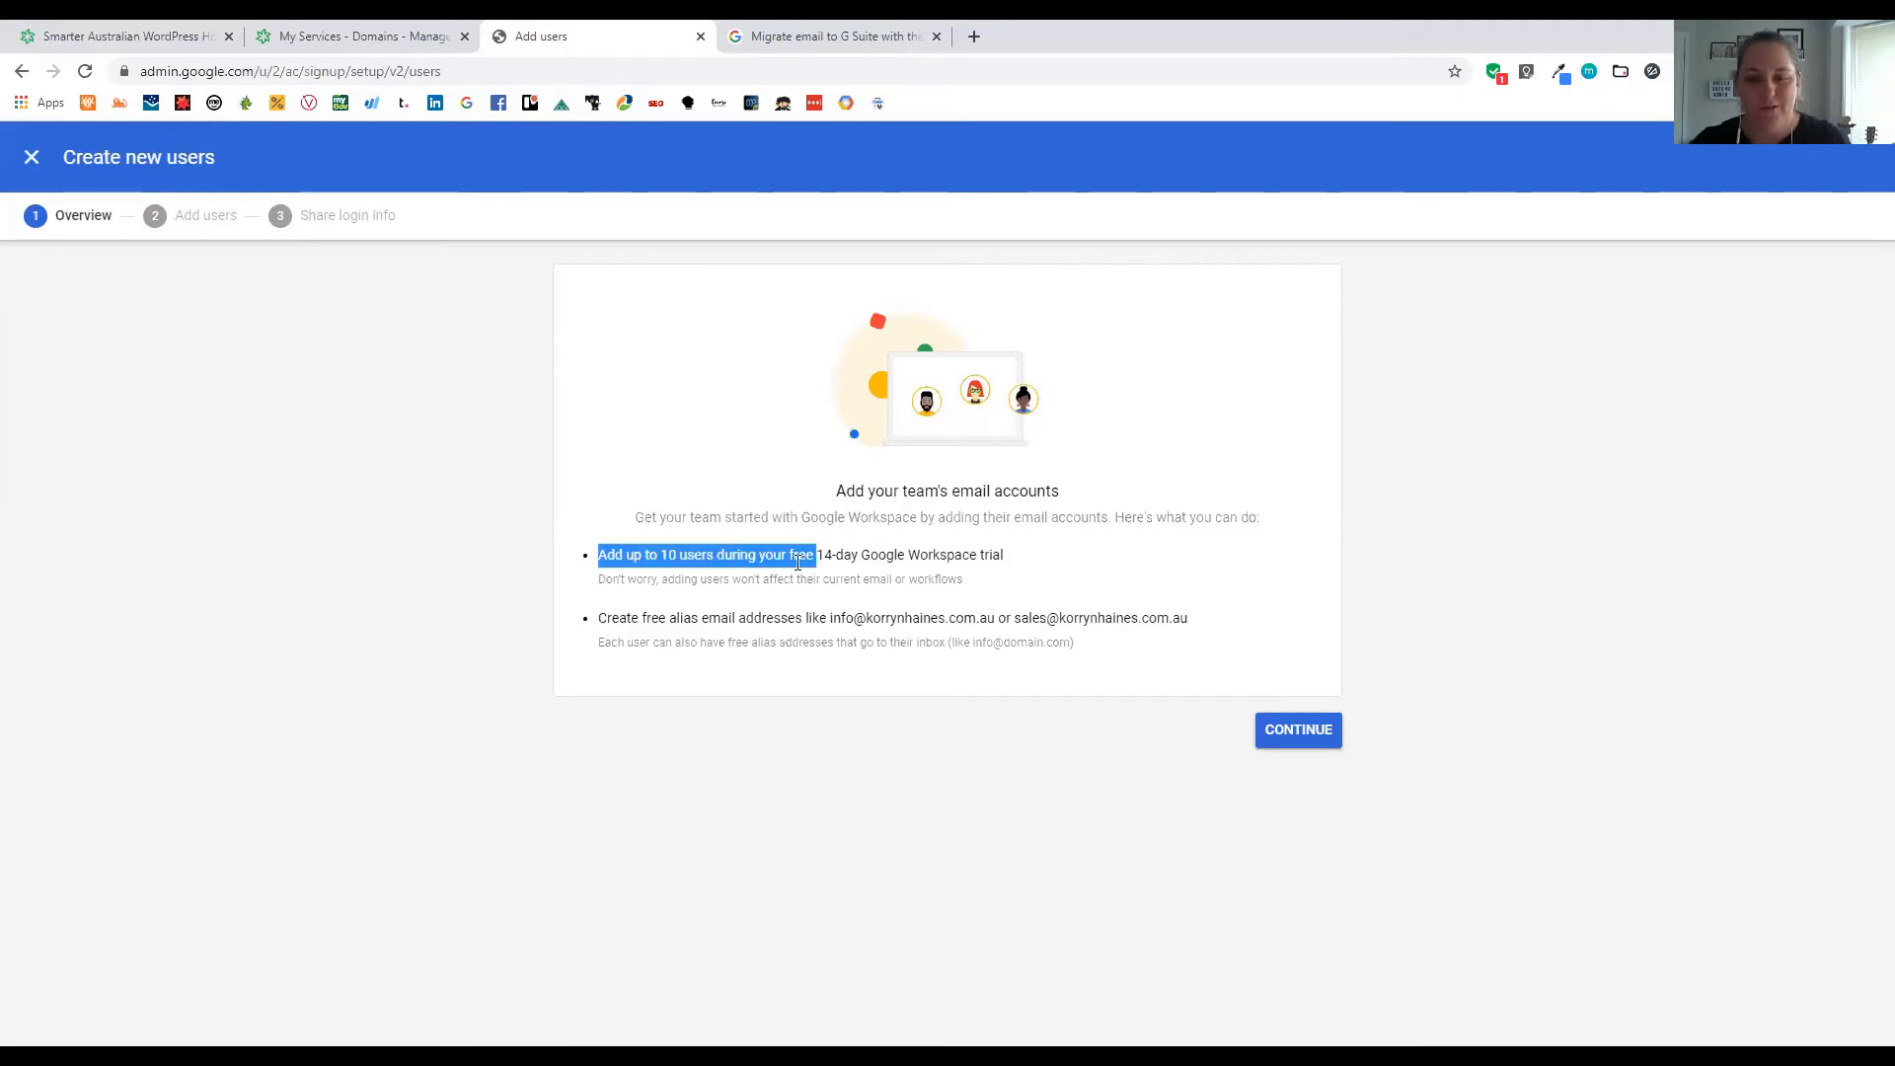
drag(1009, 562, 761, 559)
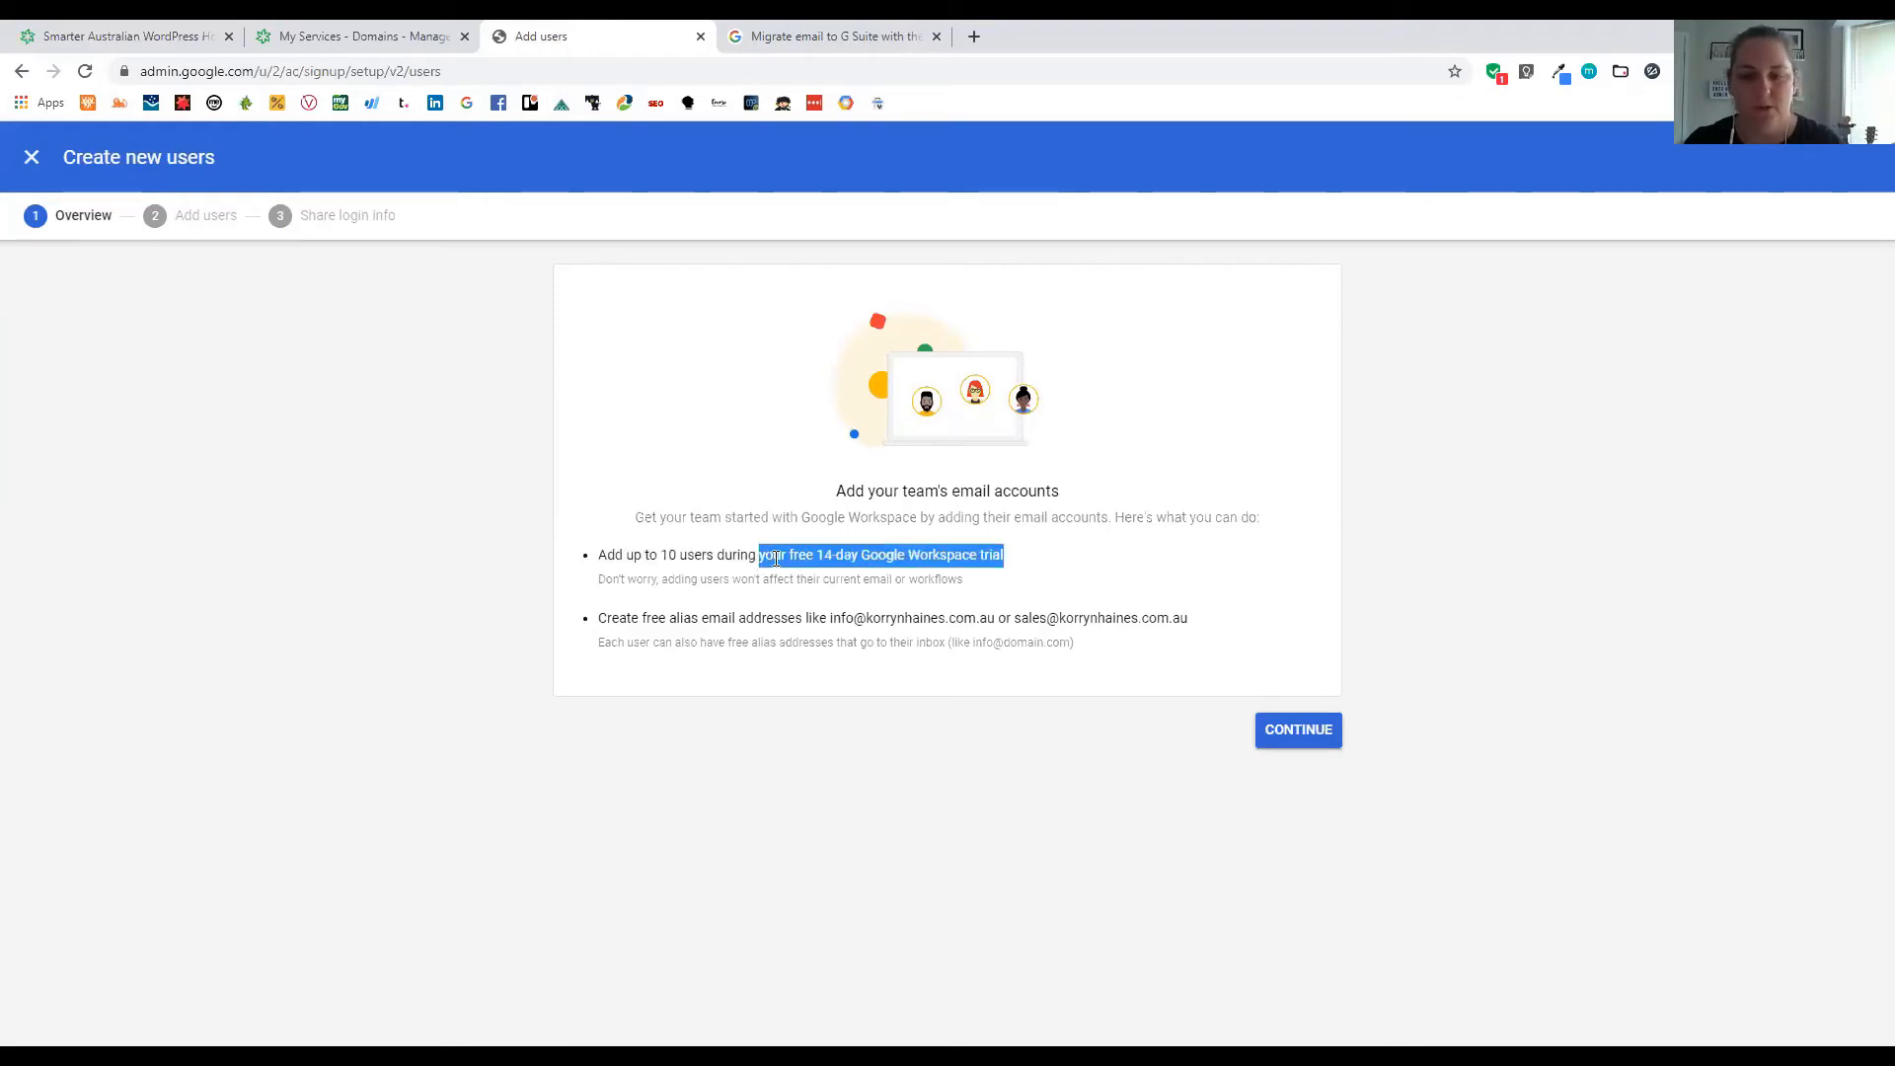
click(806, 613)
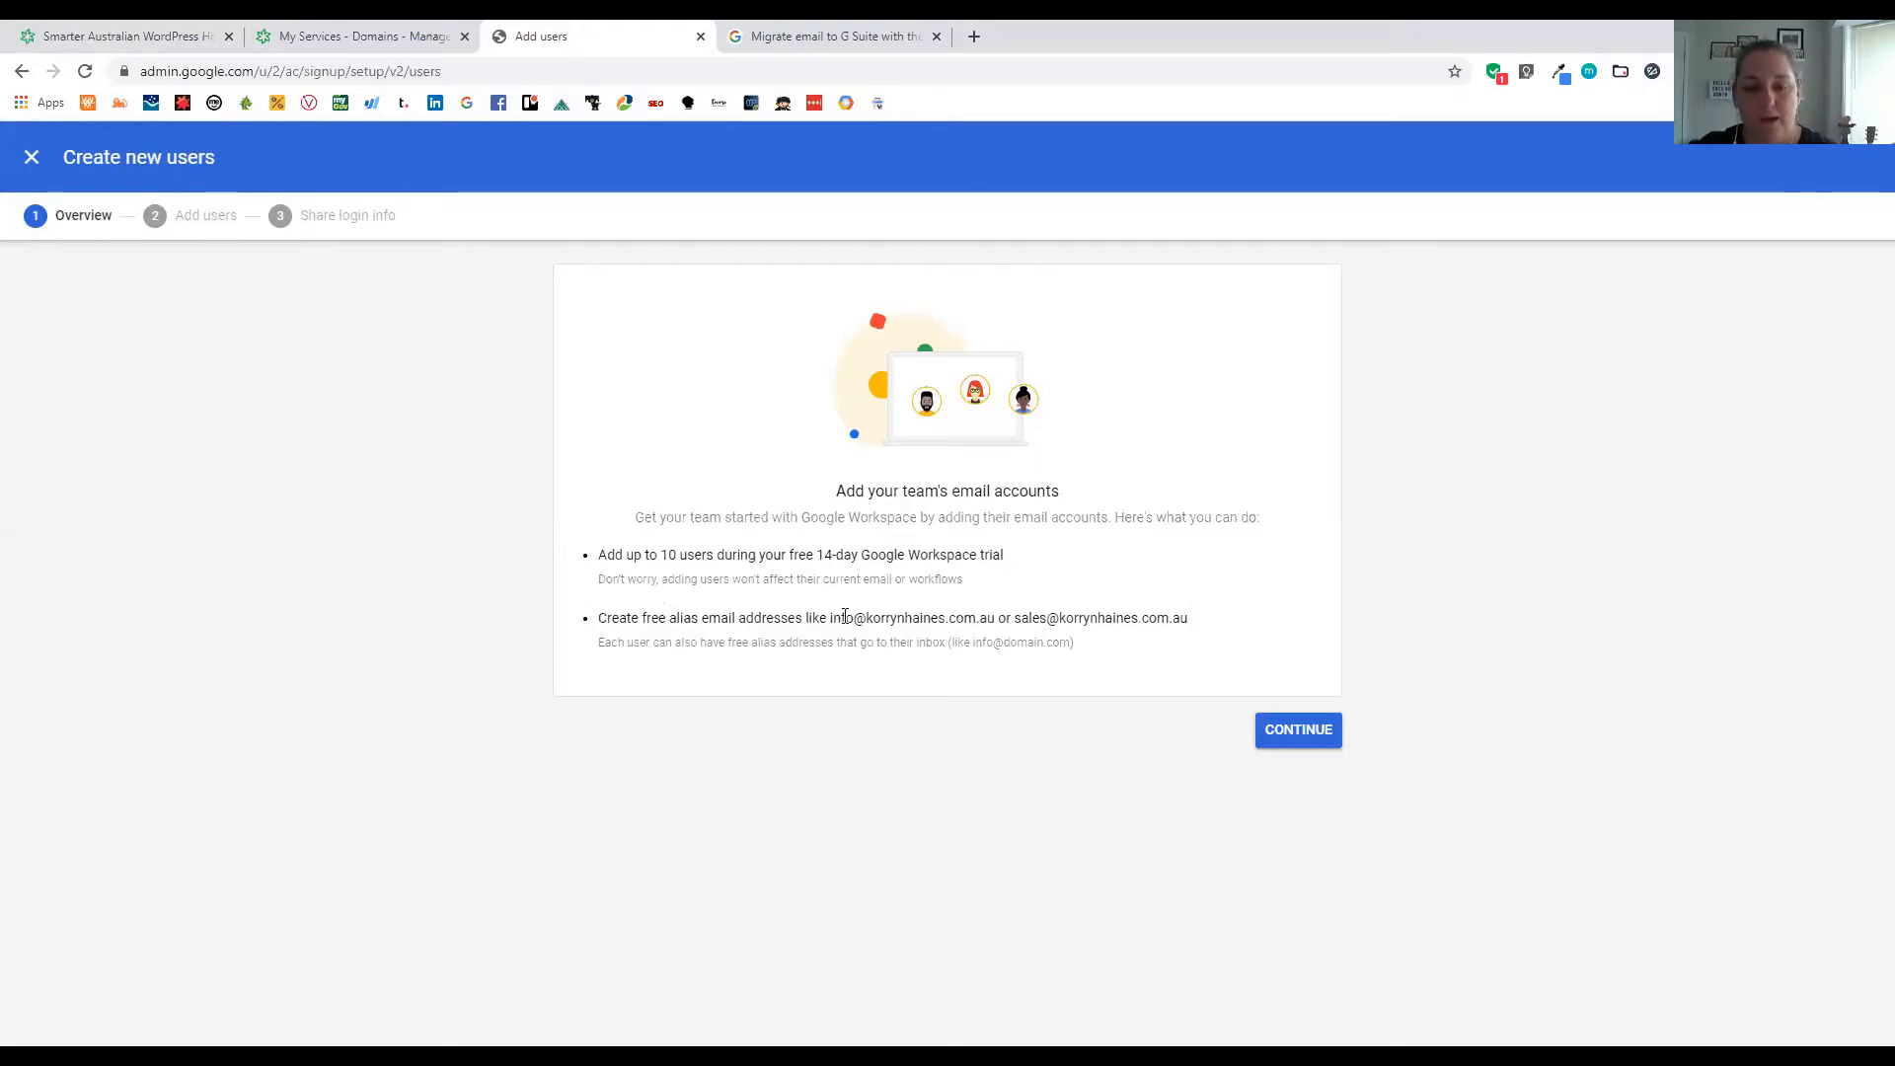
triple_click(1176, 639)
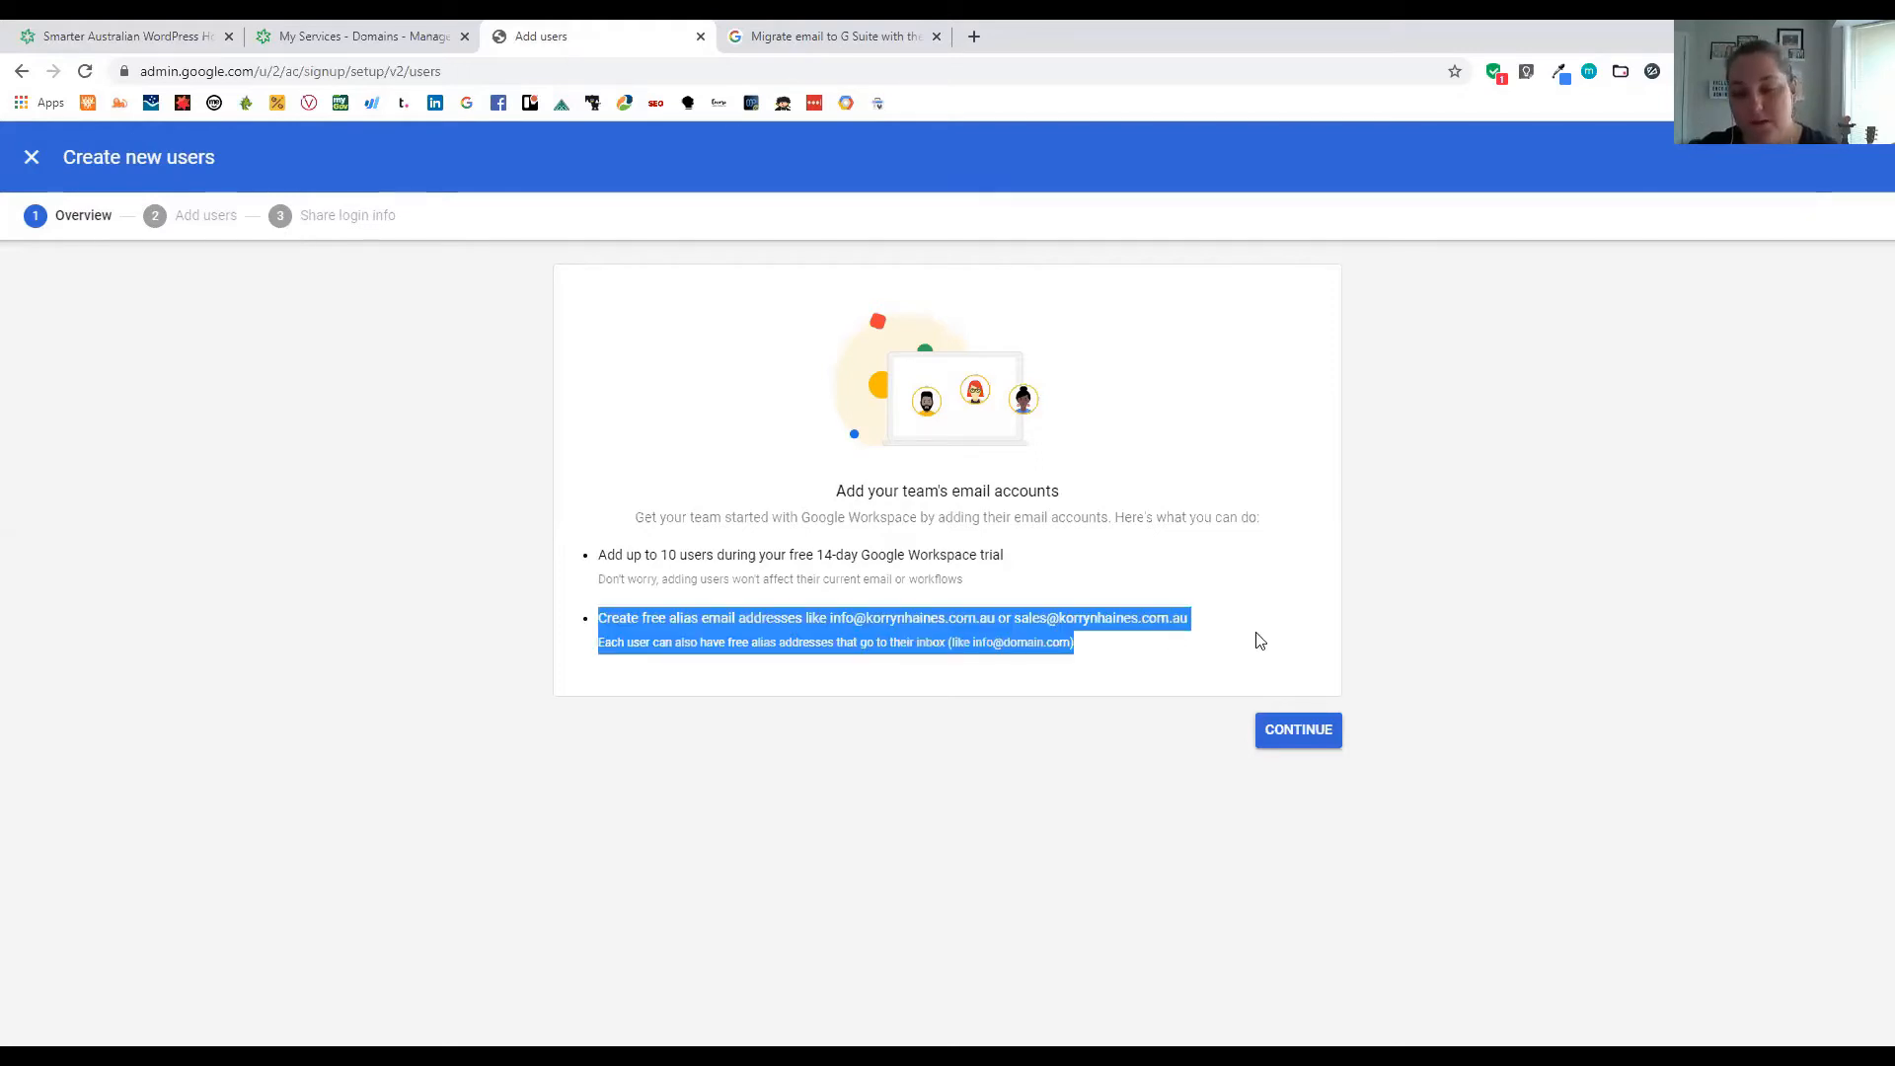
click(1169, 638)
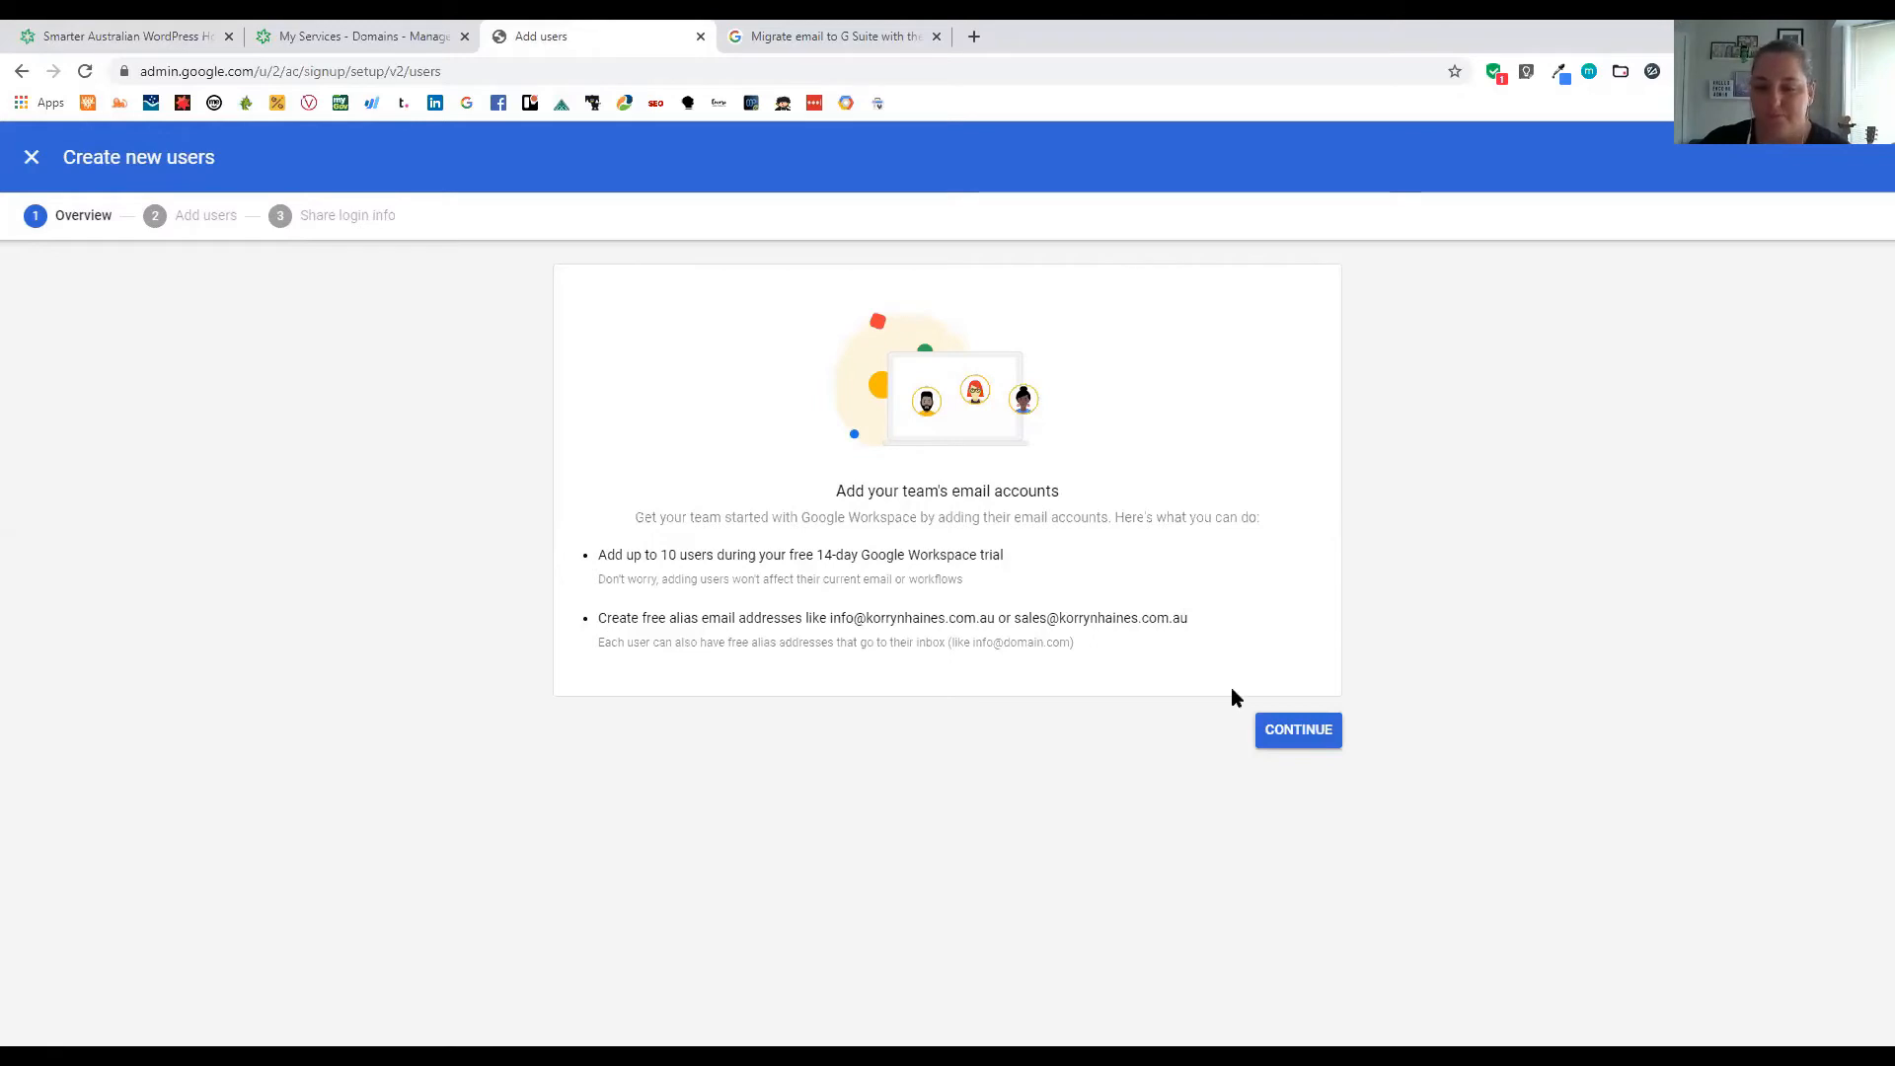
click(1299, 732)
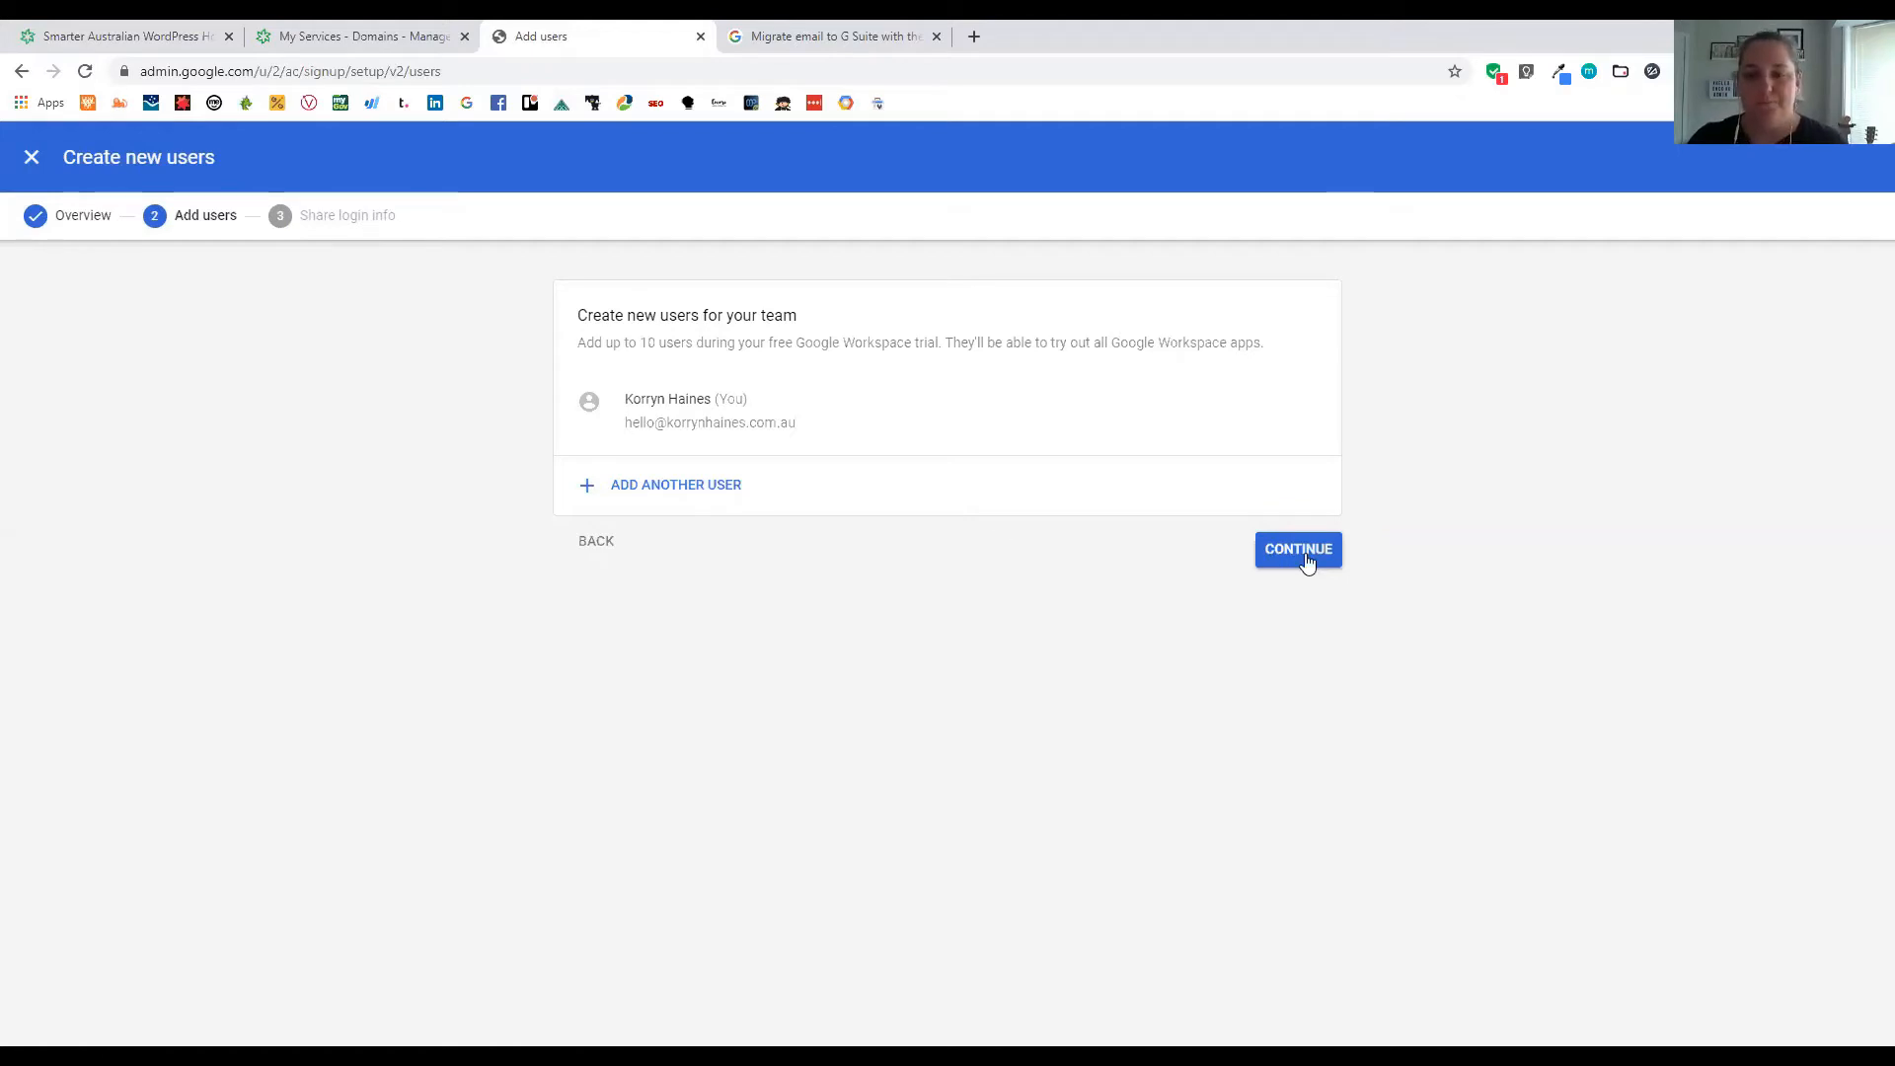
click(1267, 556)
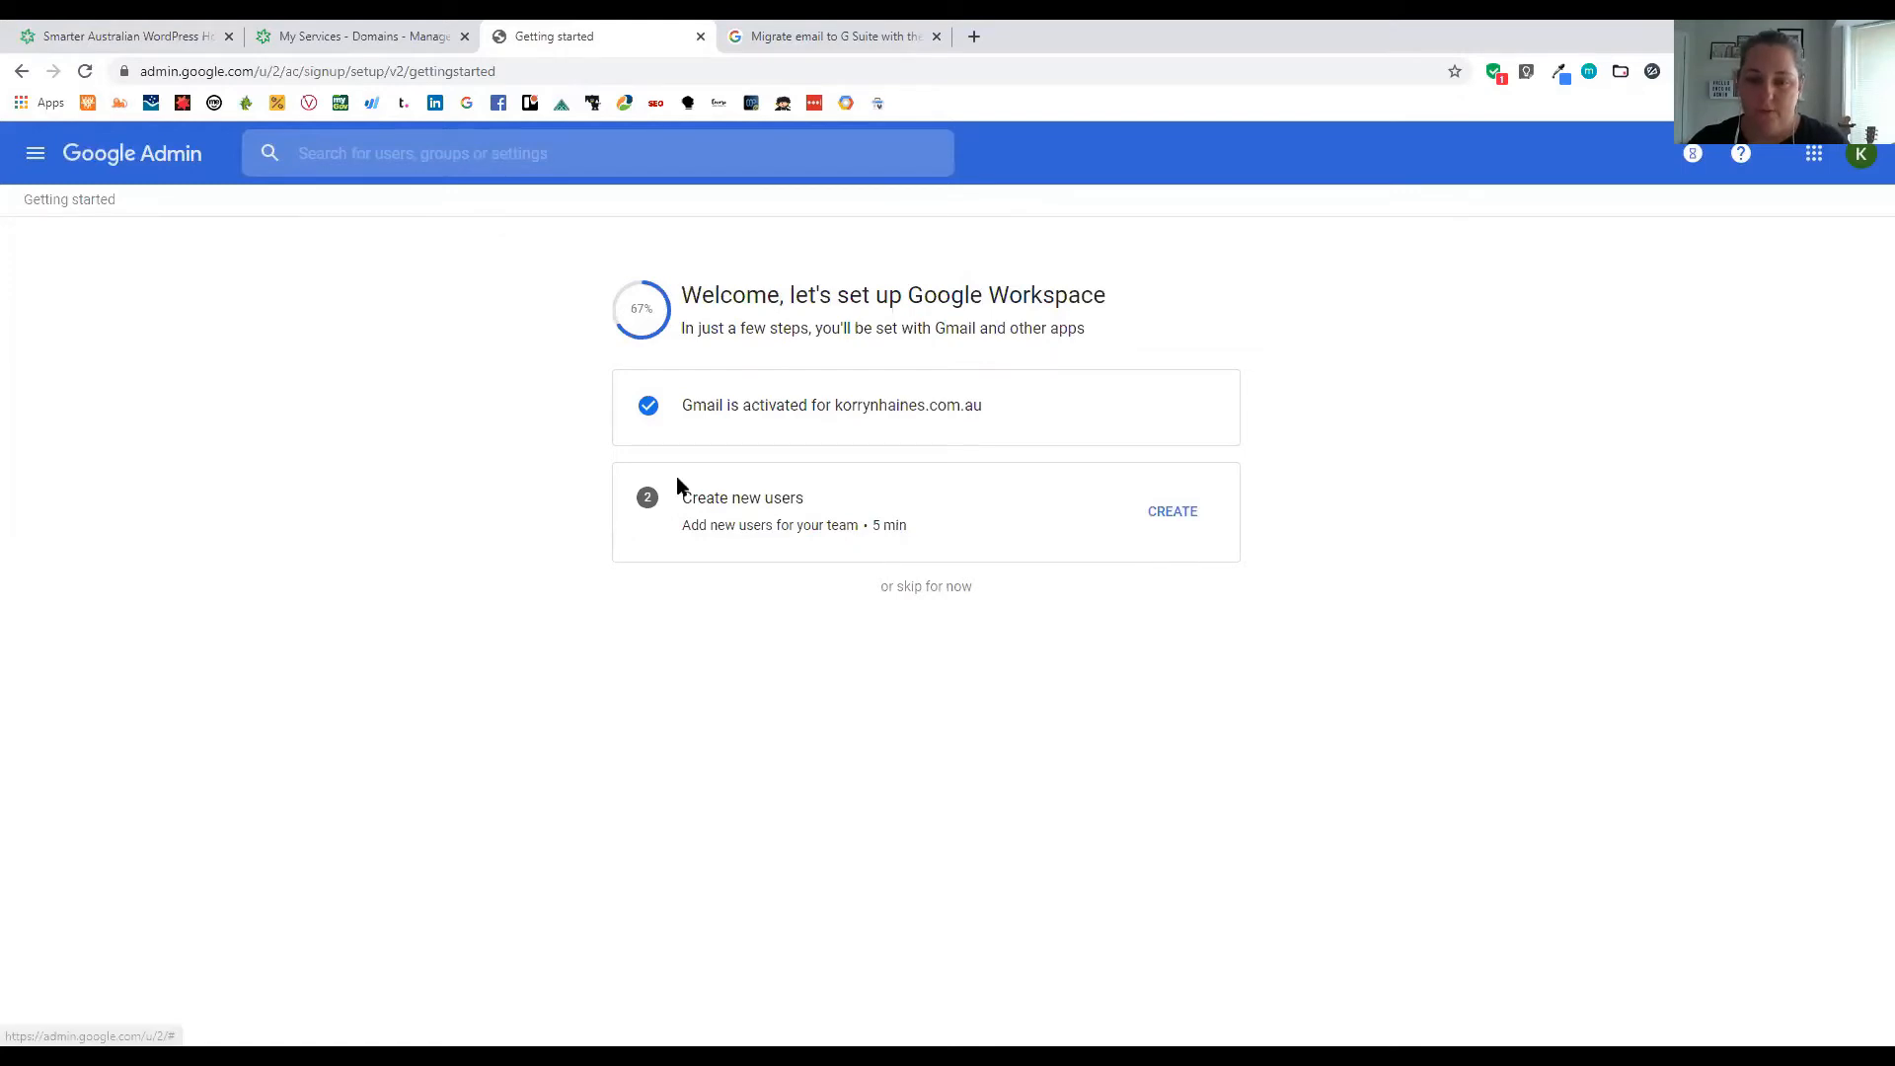
Skip user creation and review the setup list's billing and trial expiry details
click(943, 594)
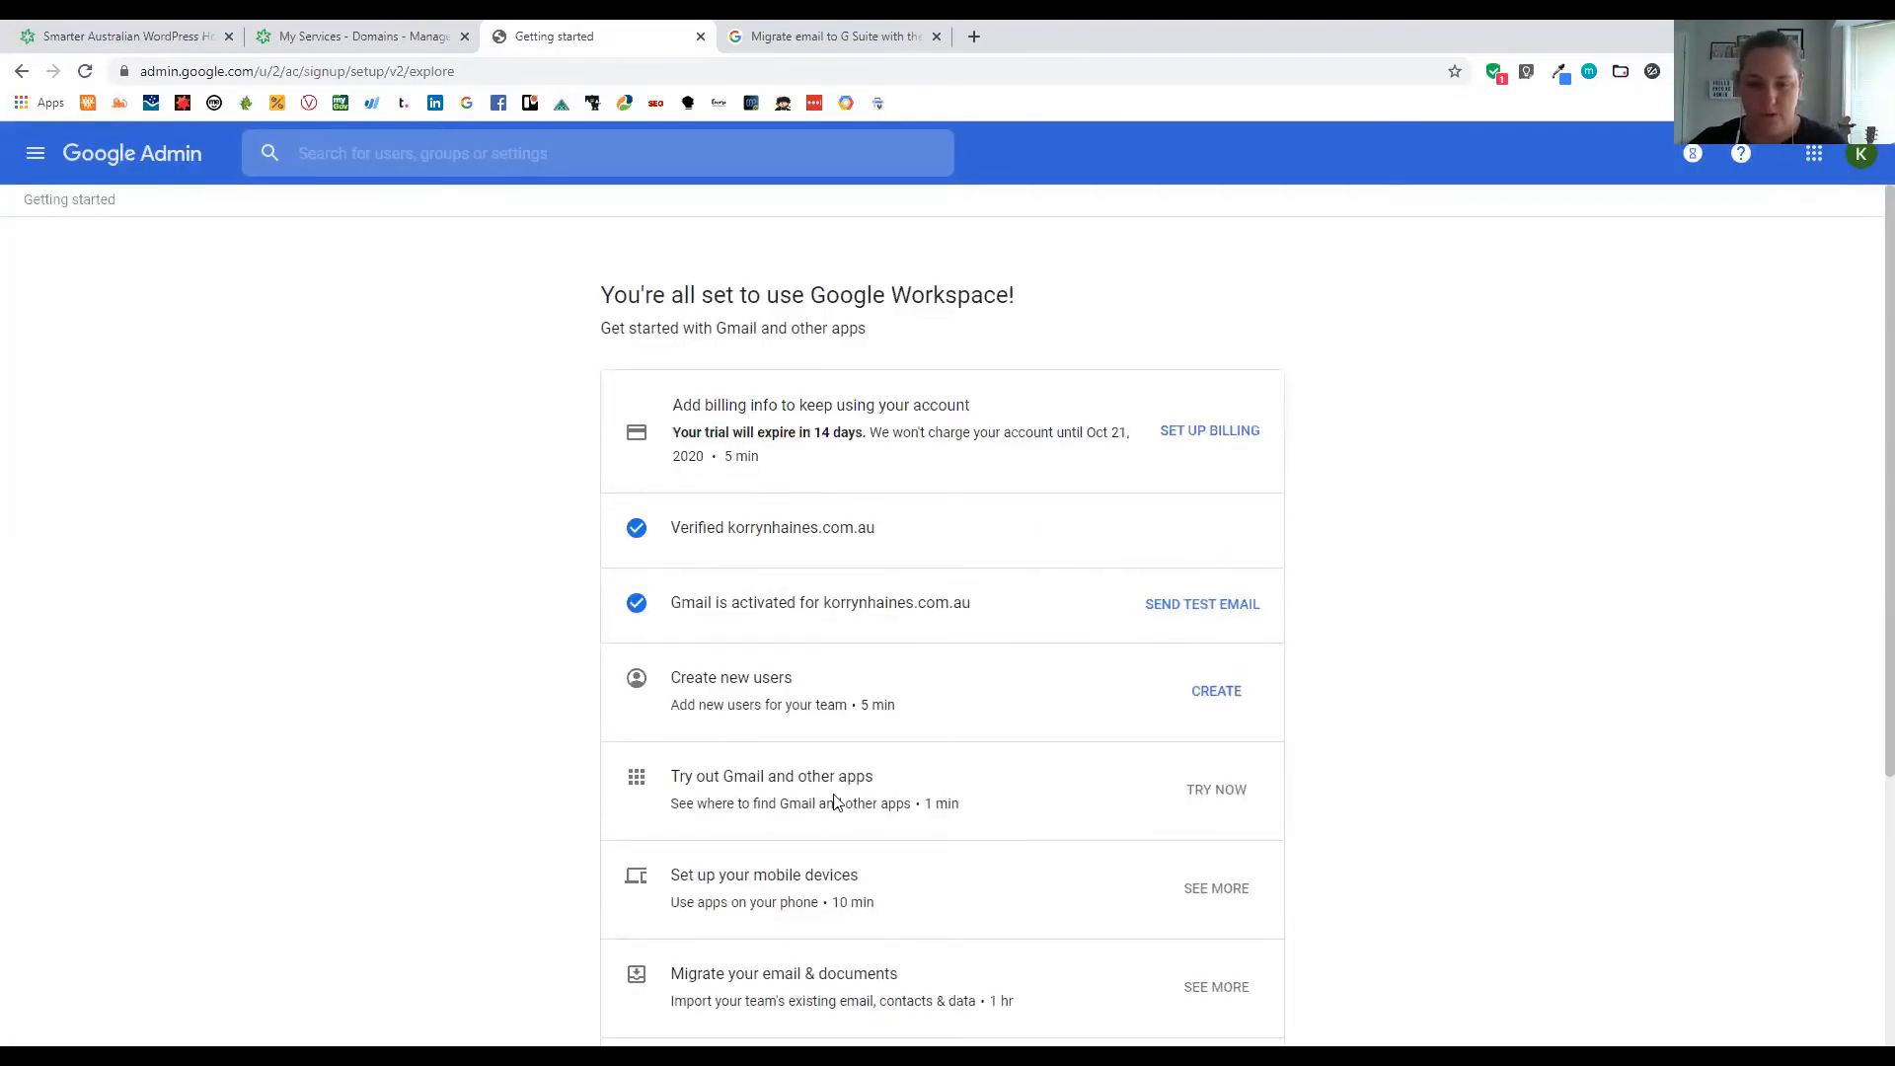
scroll(850, 617, down, 1)
scroll(879, 495, down, 2)
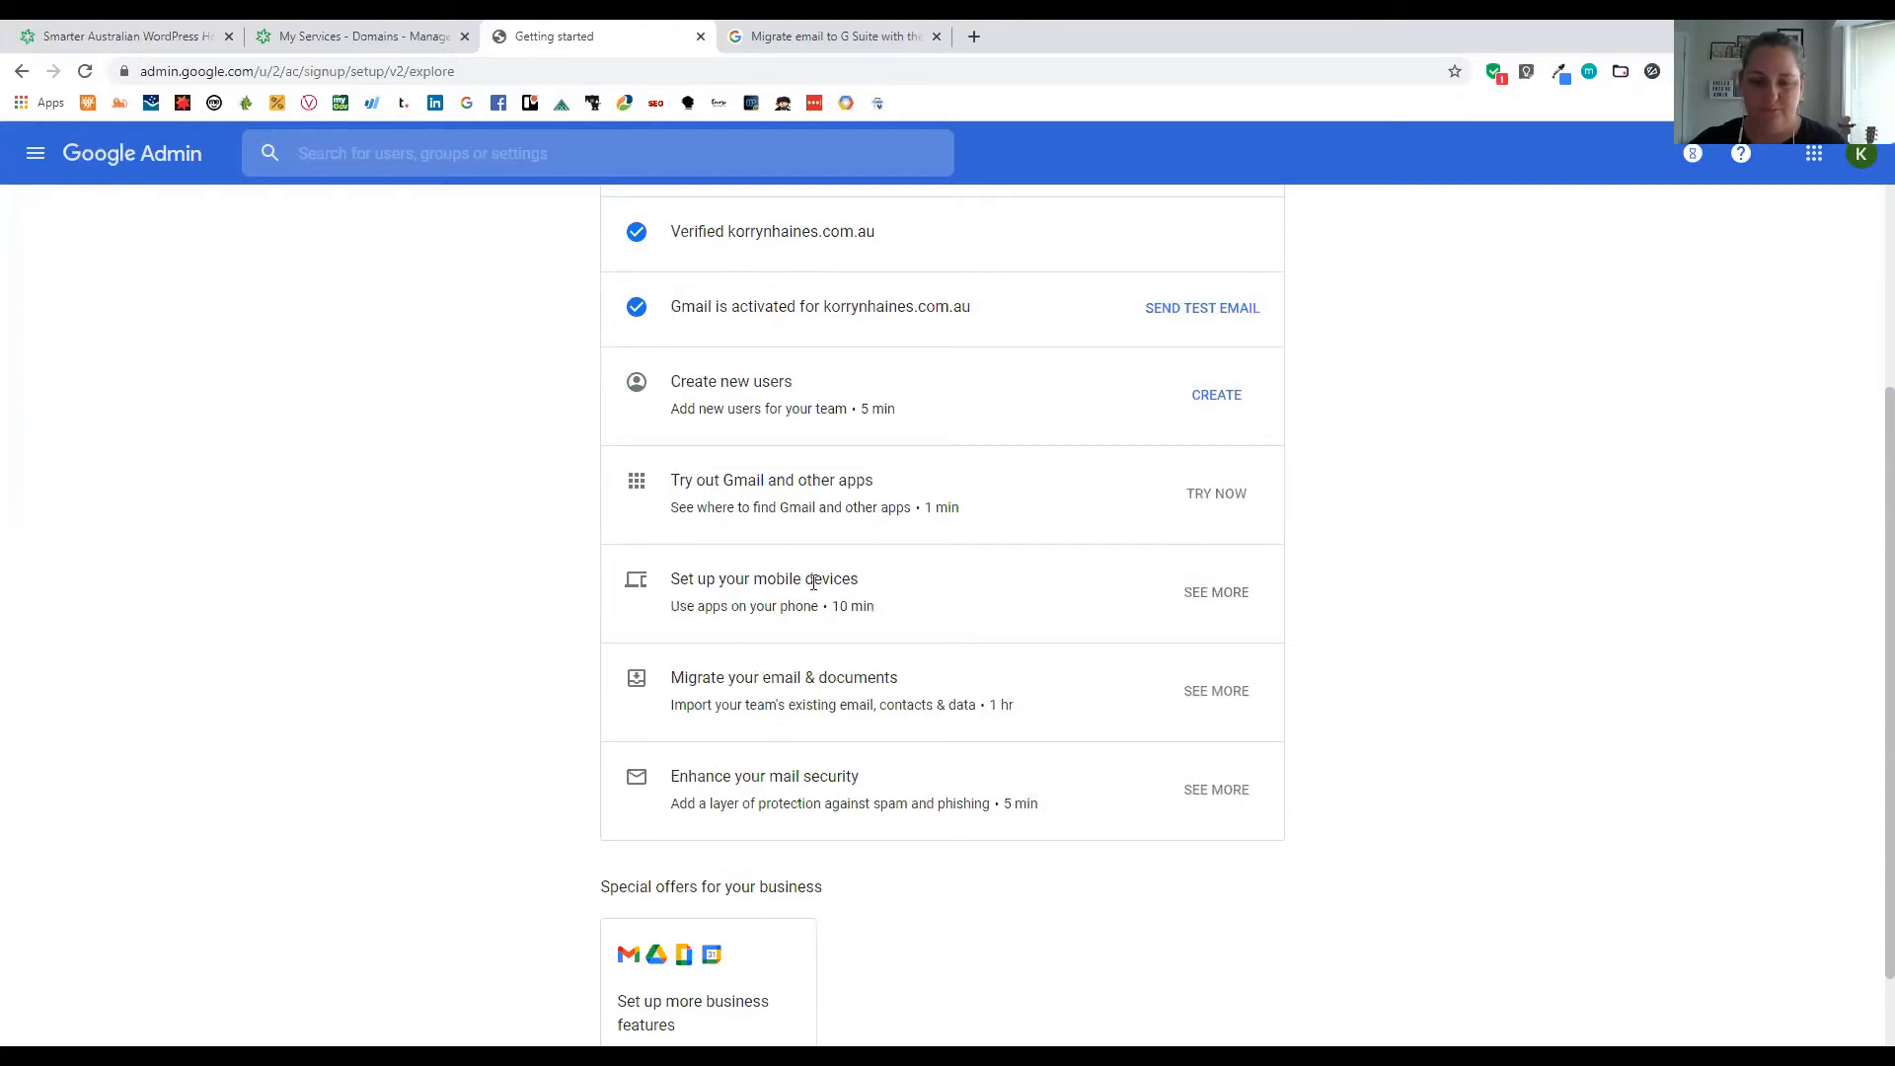
scroll(808, 595, up, 1)
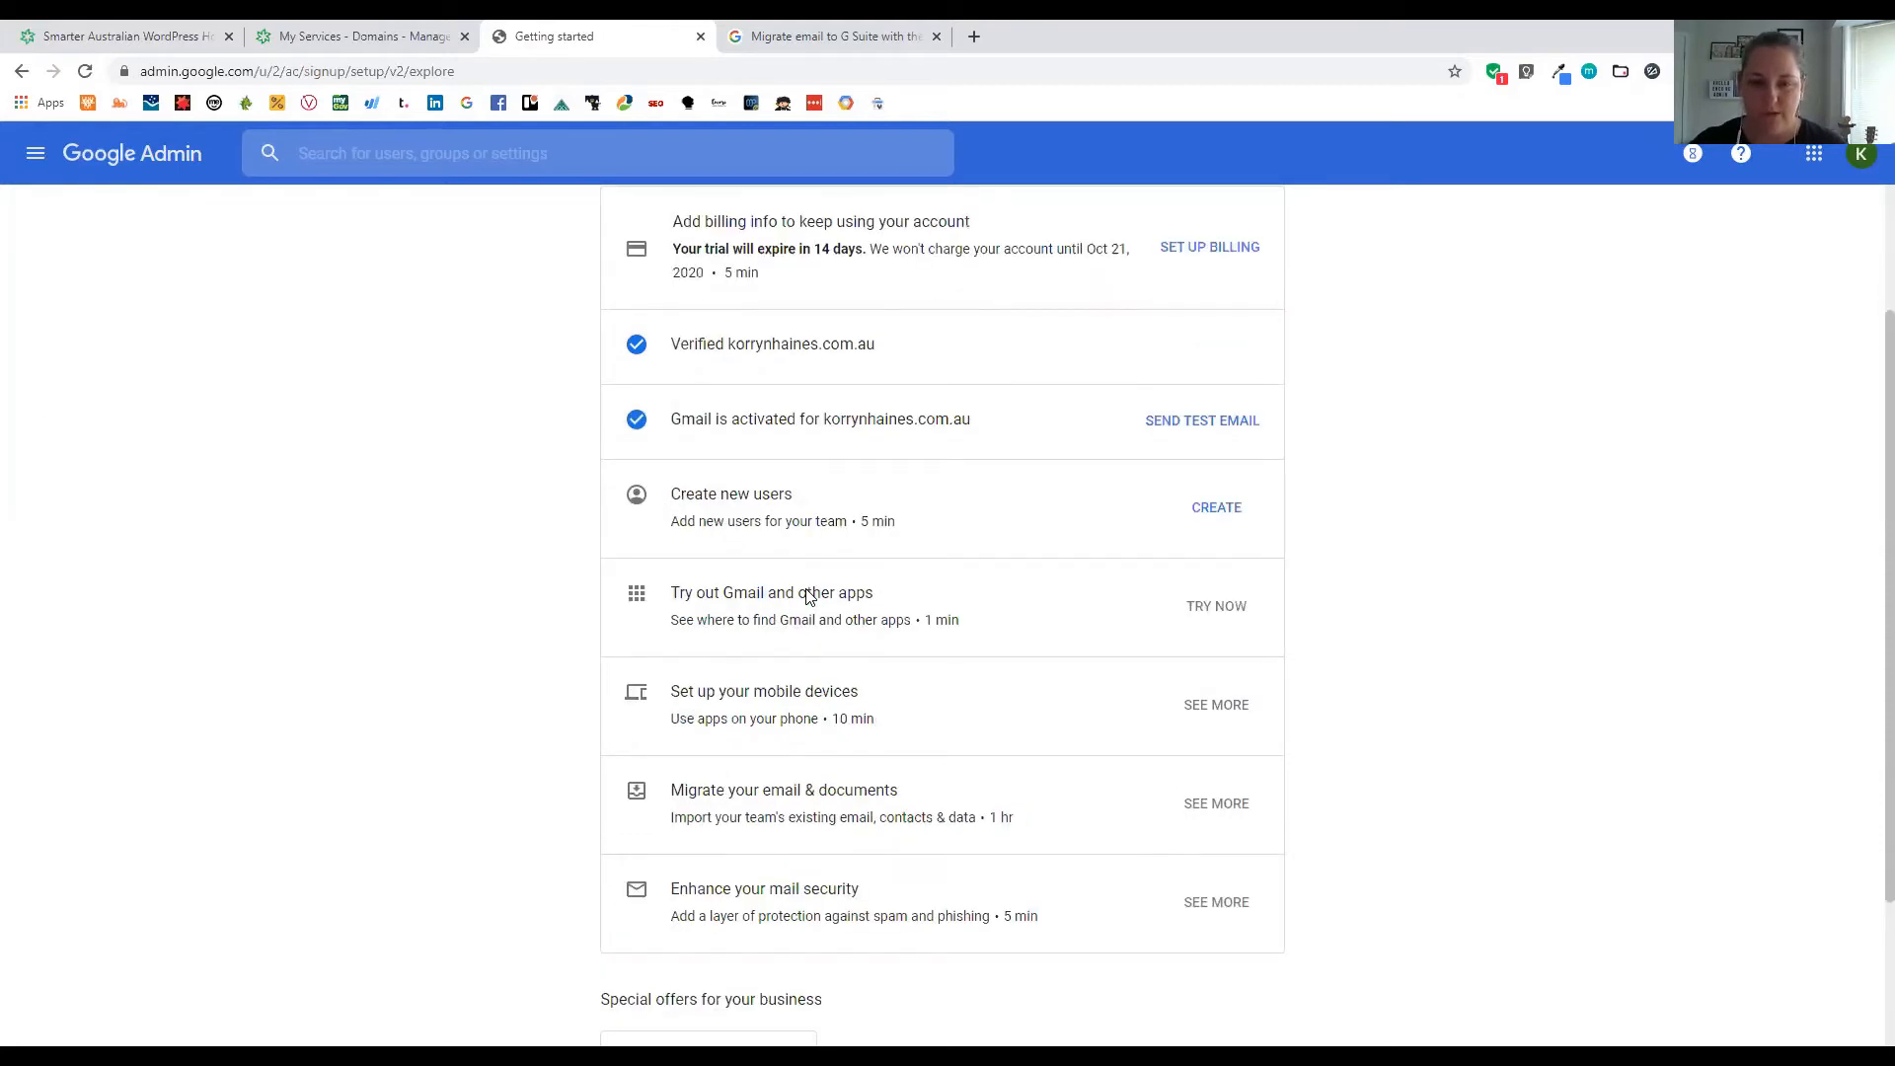
scroll(834, 542, up, 1)
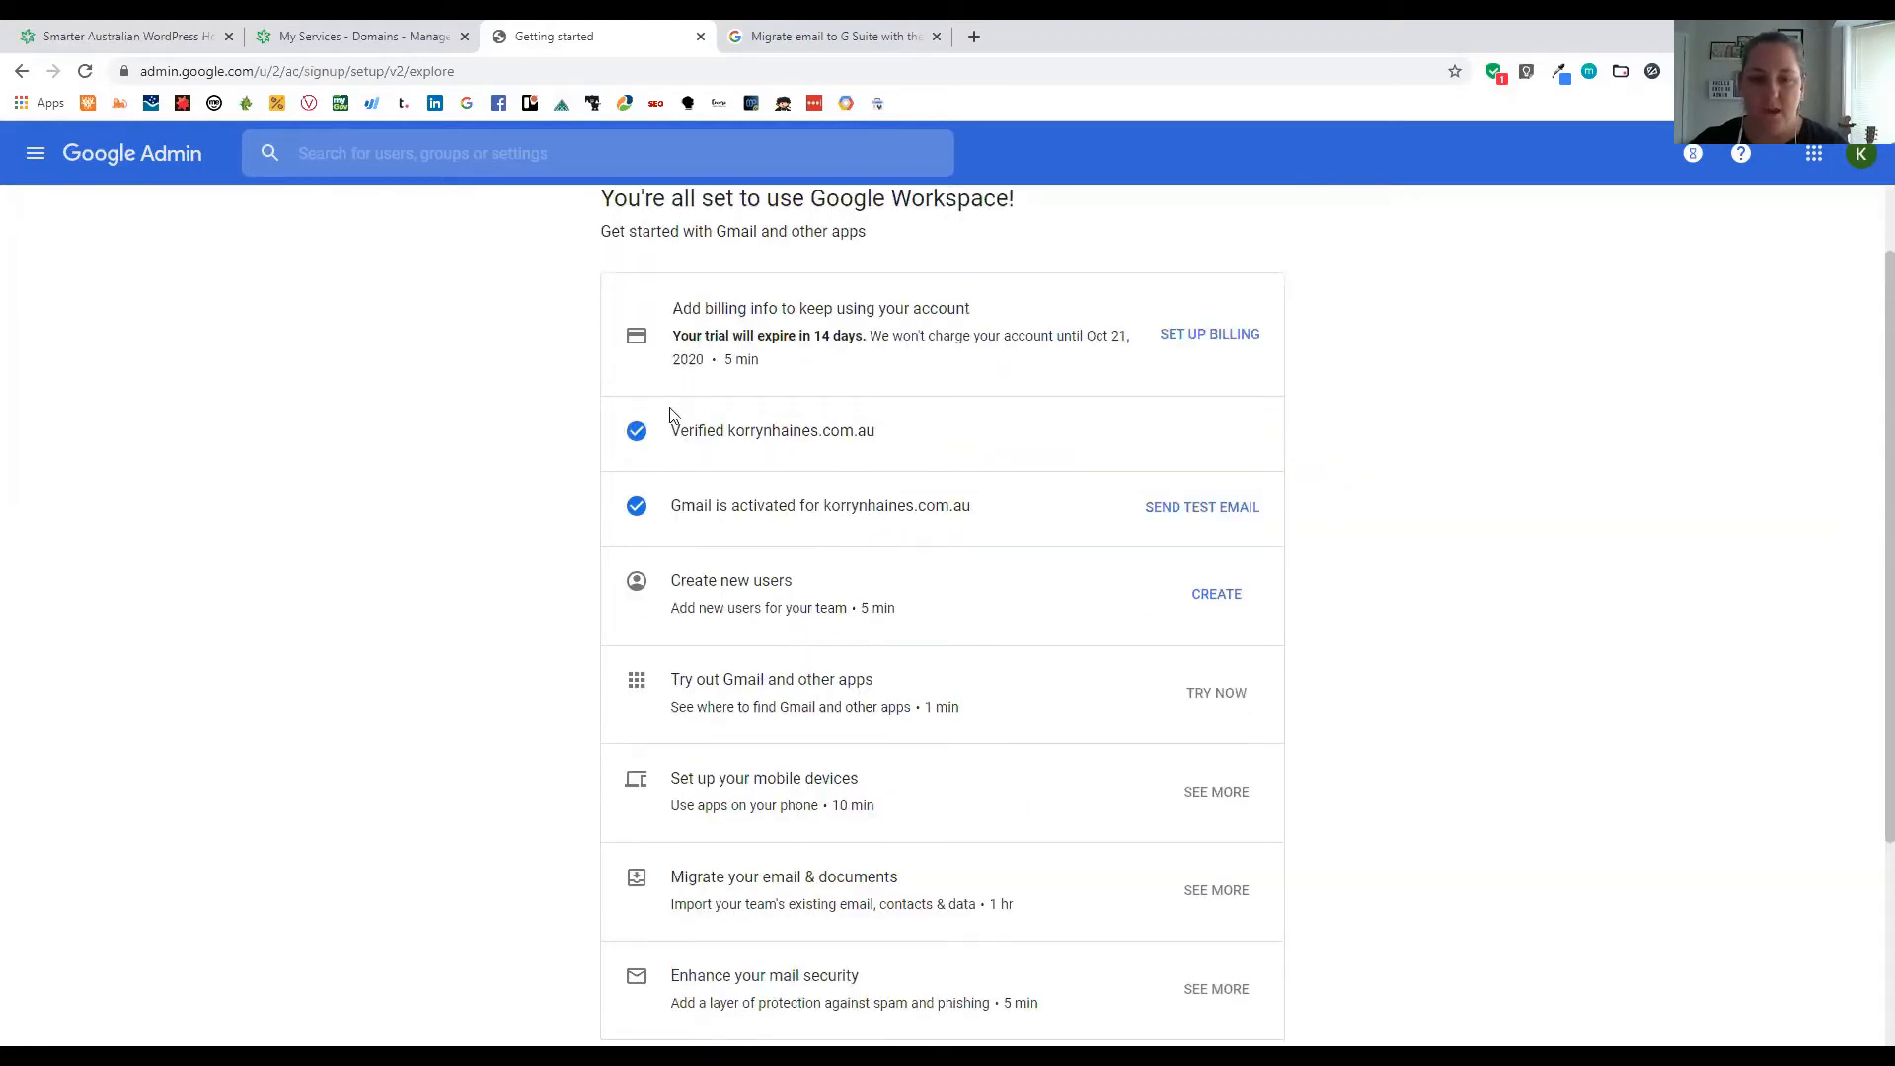
scroll(945, 413, up, 1)
triple_click(1074, 427)
drag(1075, 427, 1299, 450)
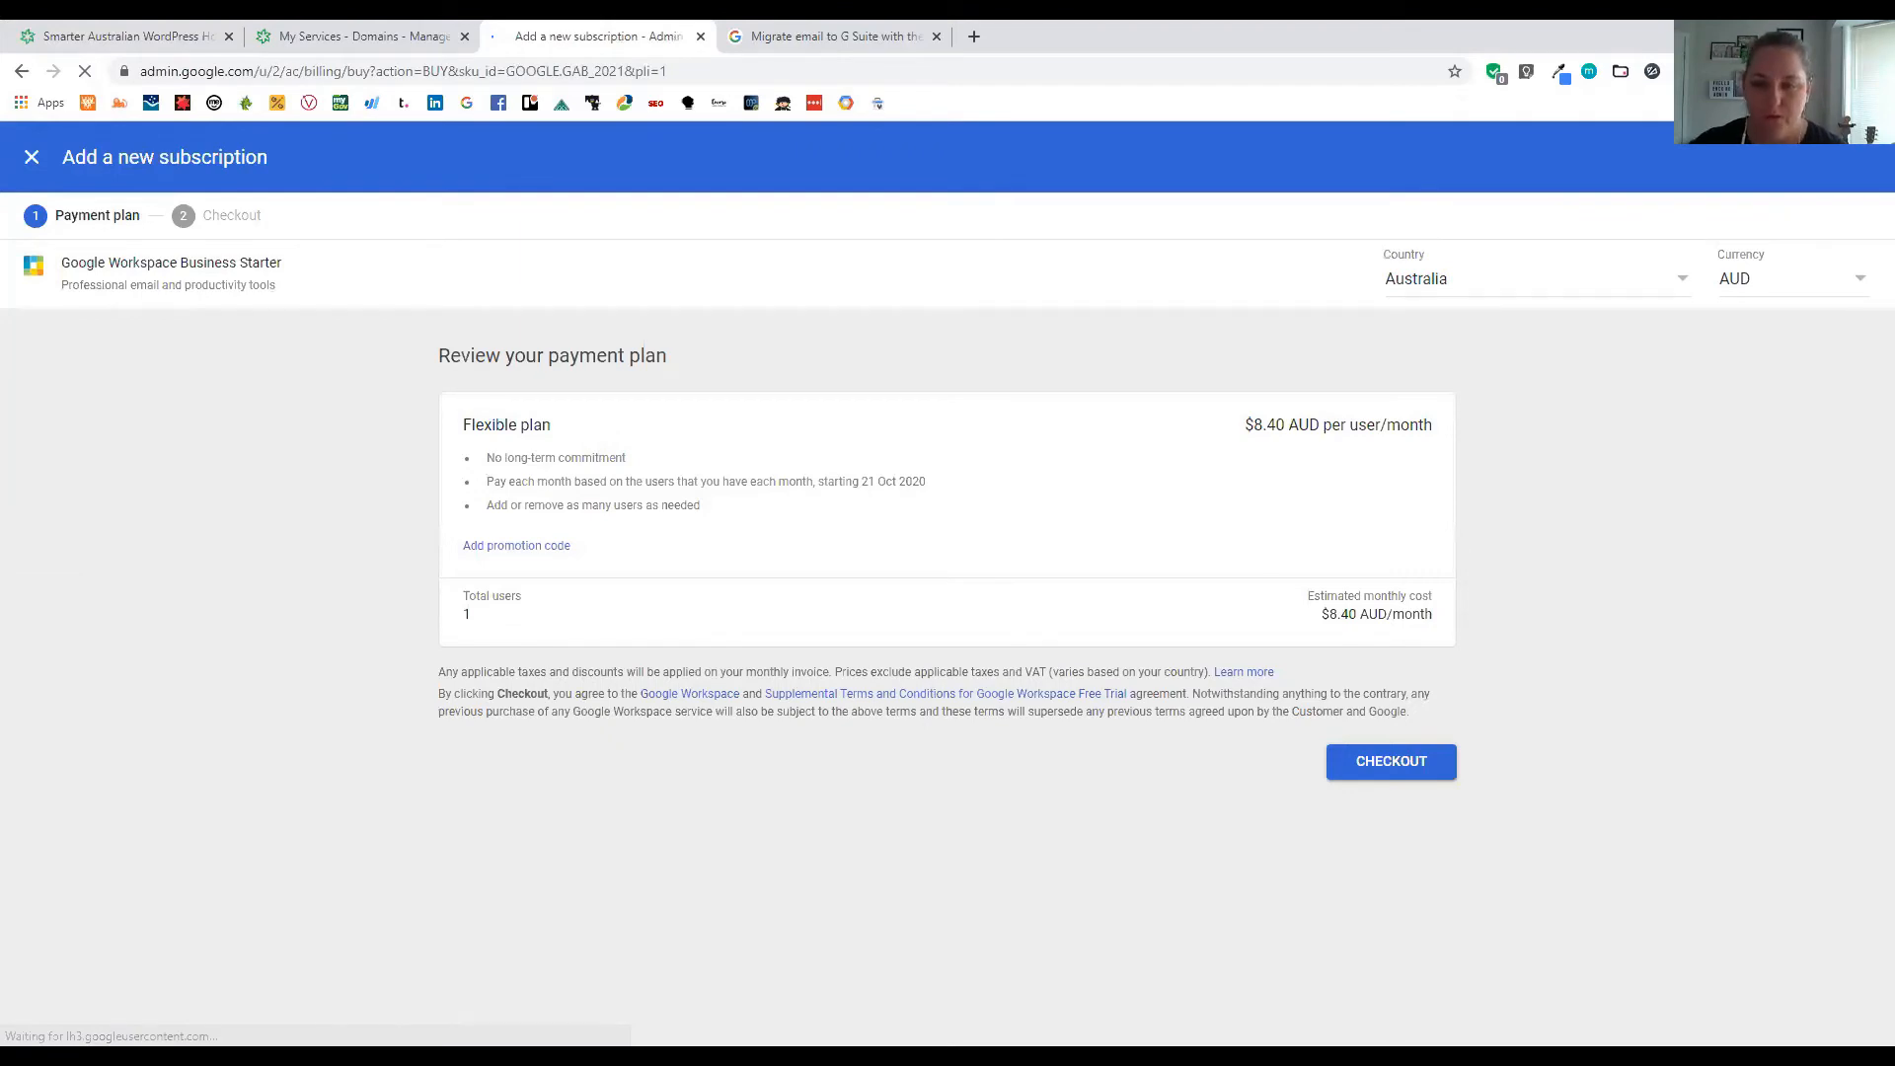
Open the promotion code field, then close checkout to see the Business Starter trial subscription
click(513, 549)
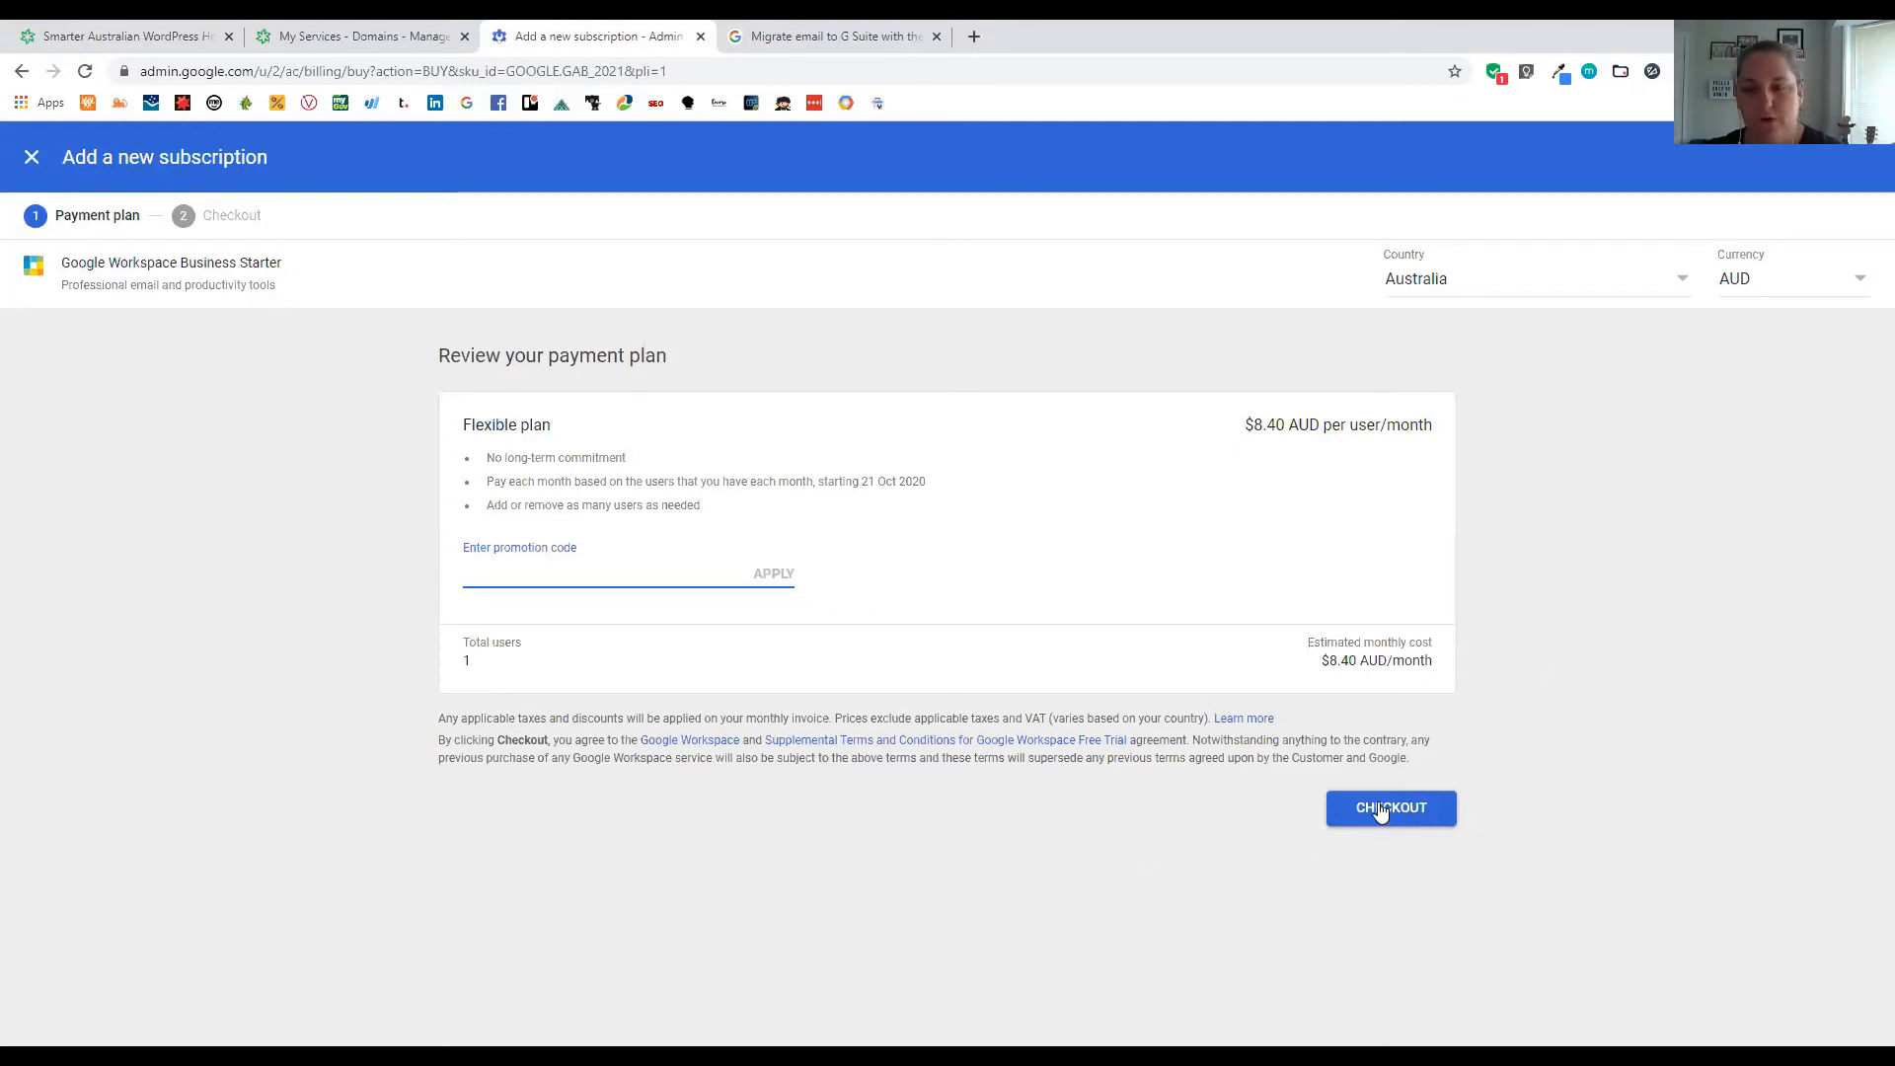
click(33, 153)
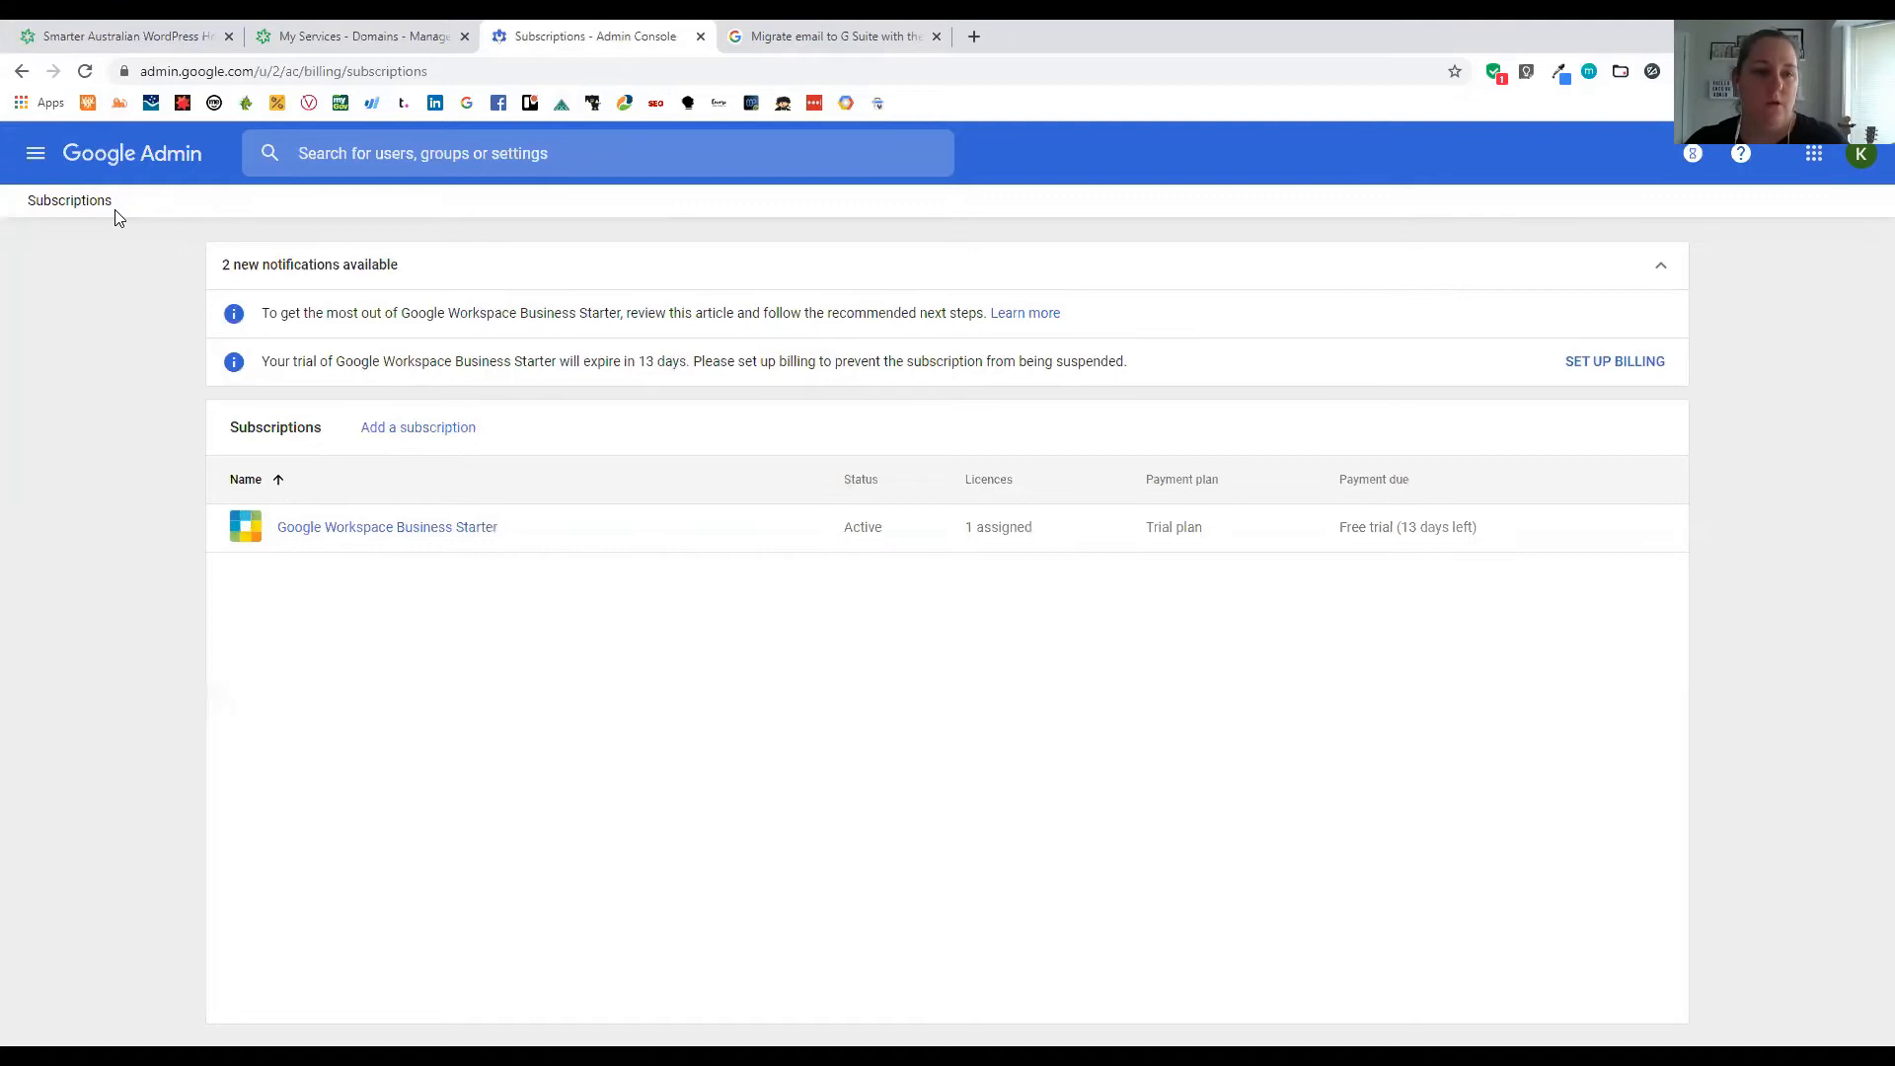
Browse Account settings and the Personalisation logo options, then return to the Admin console home
click(33, 158)
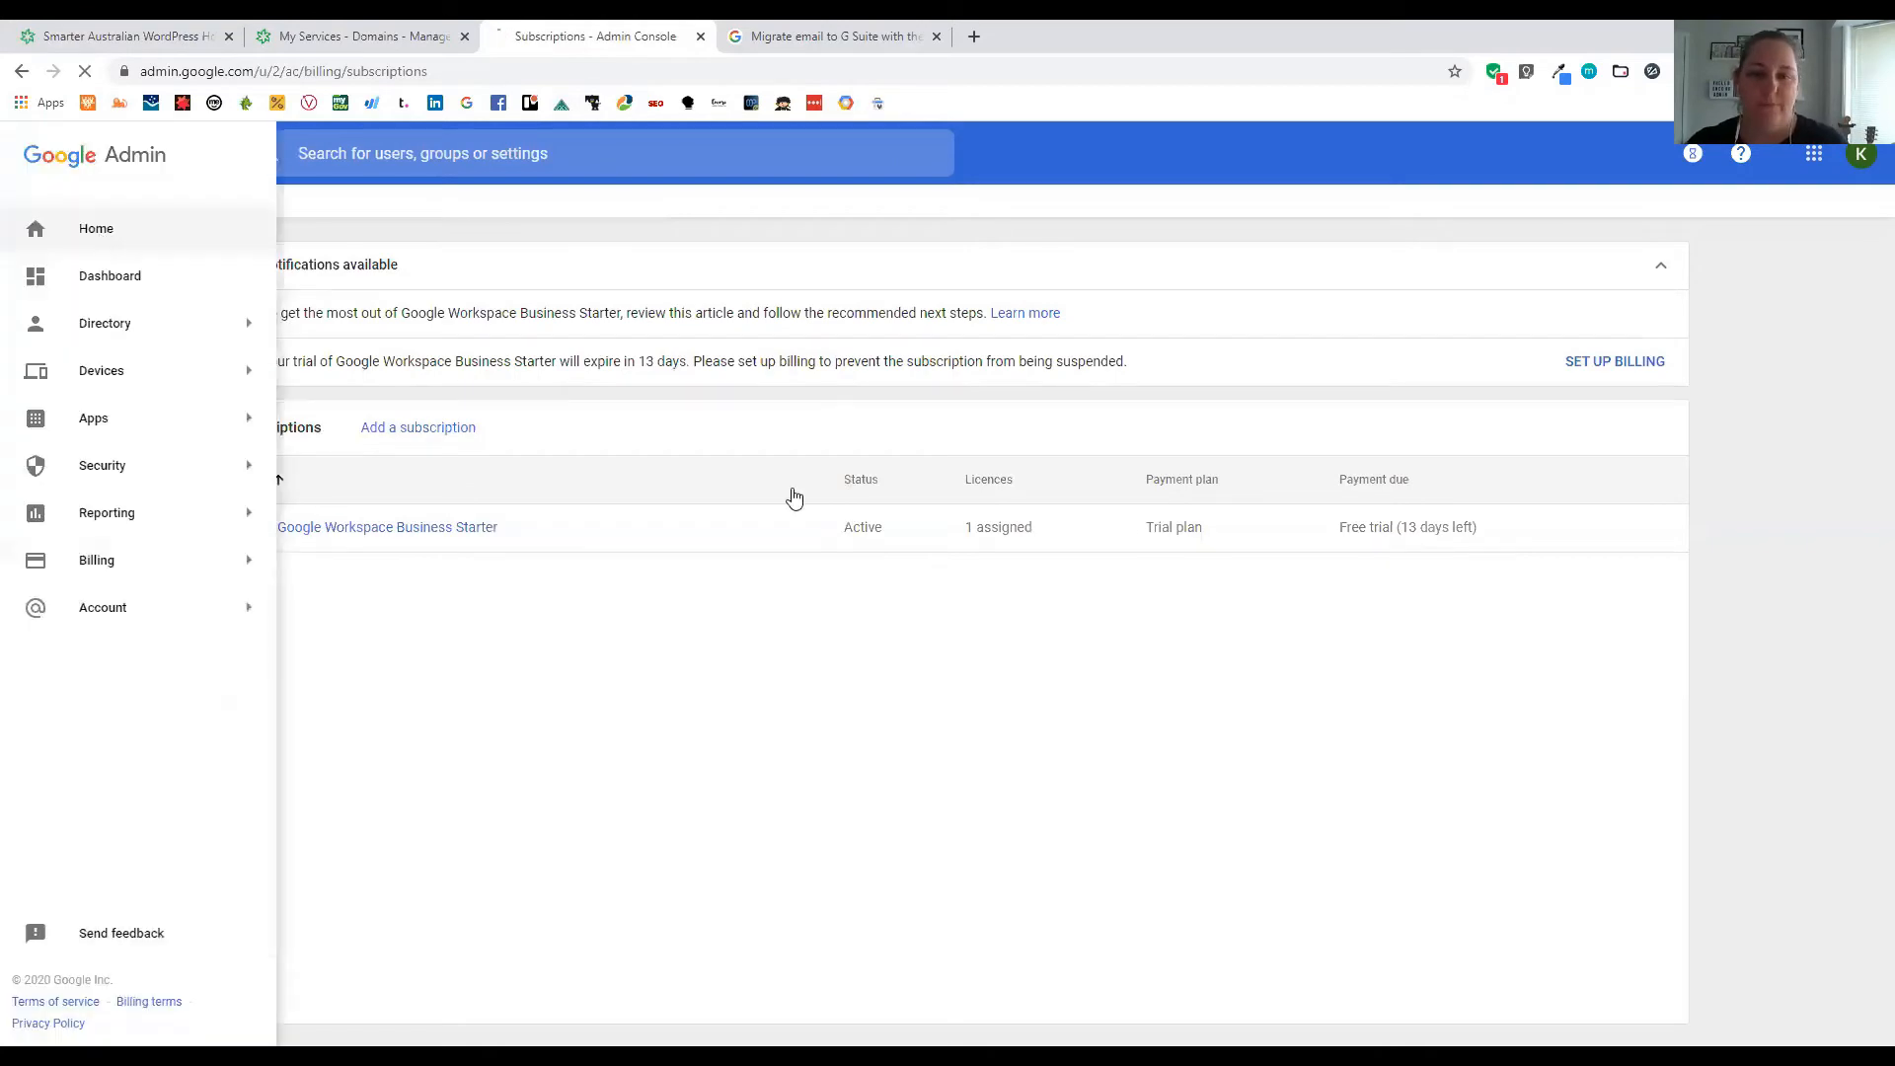
click(788, 752)
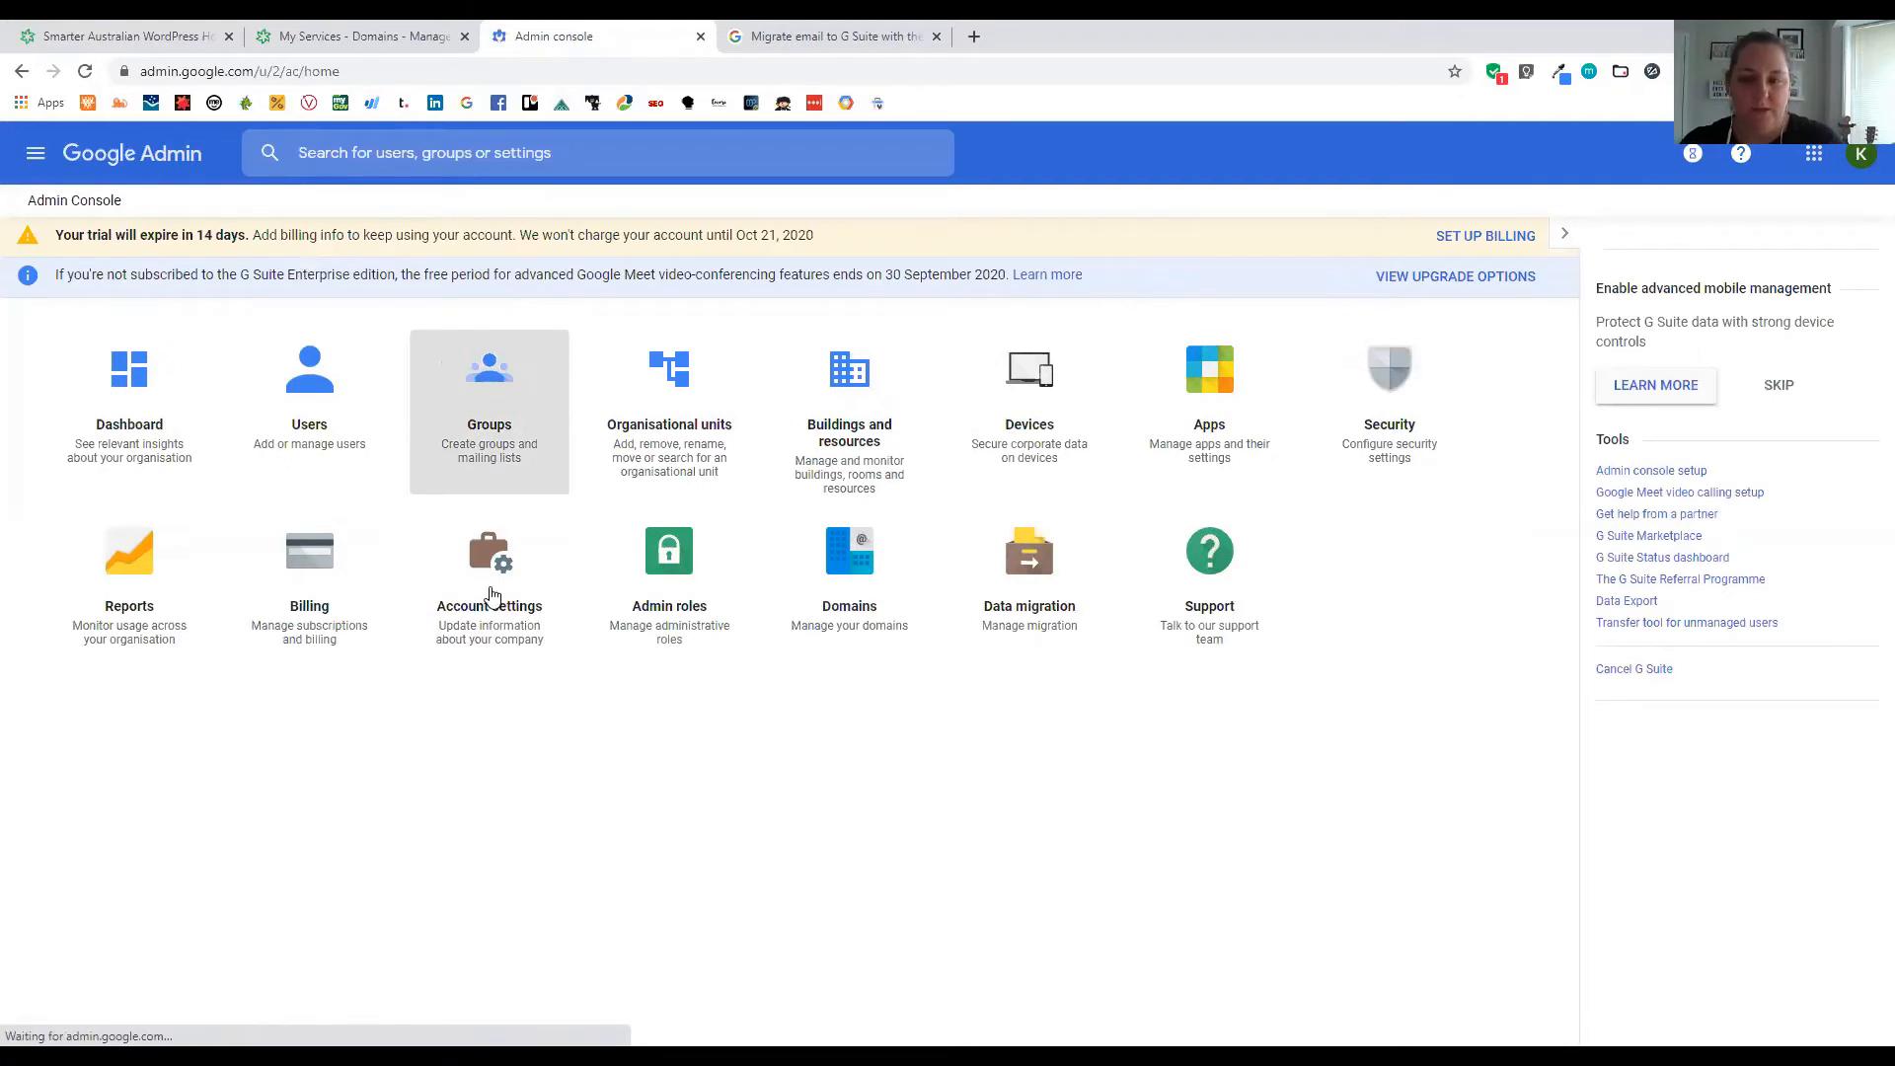
click(492, 595)
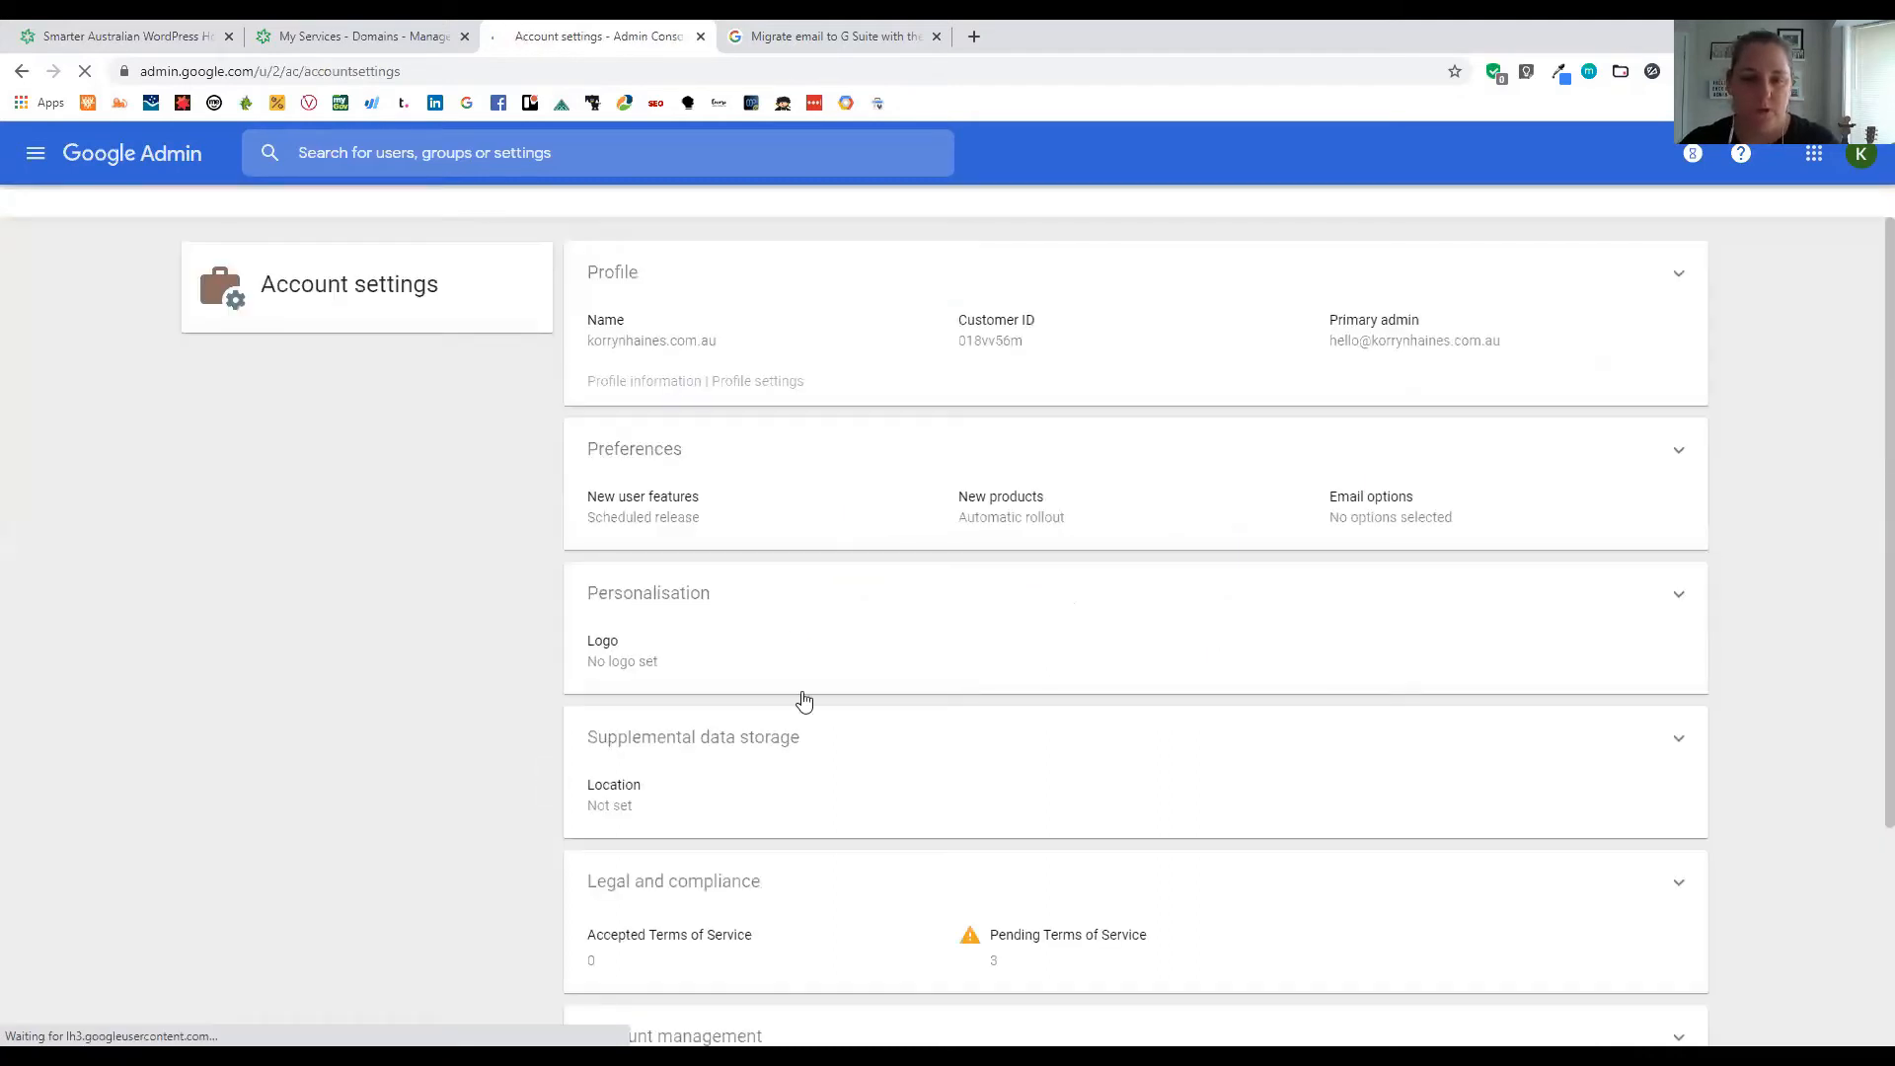
scroll(689, 523, down, 2)
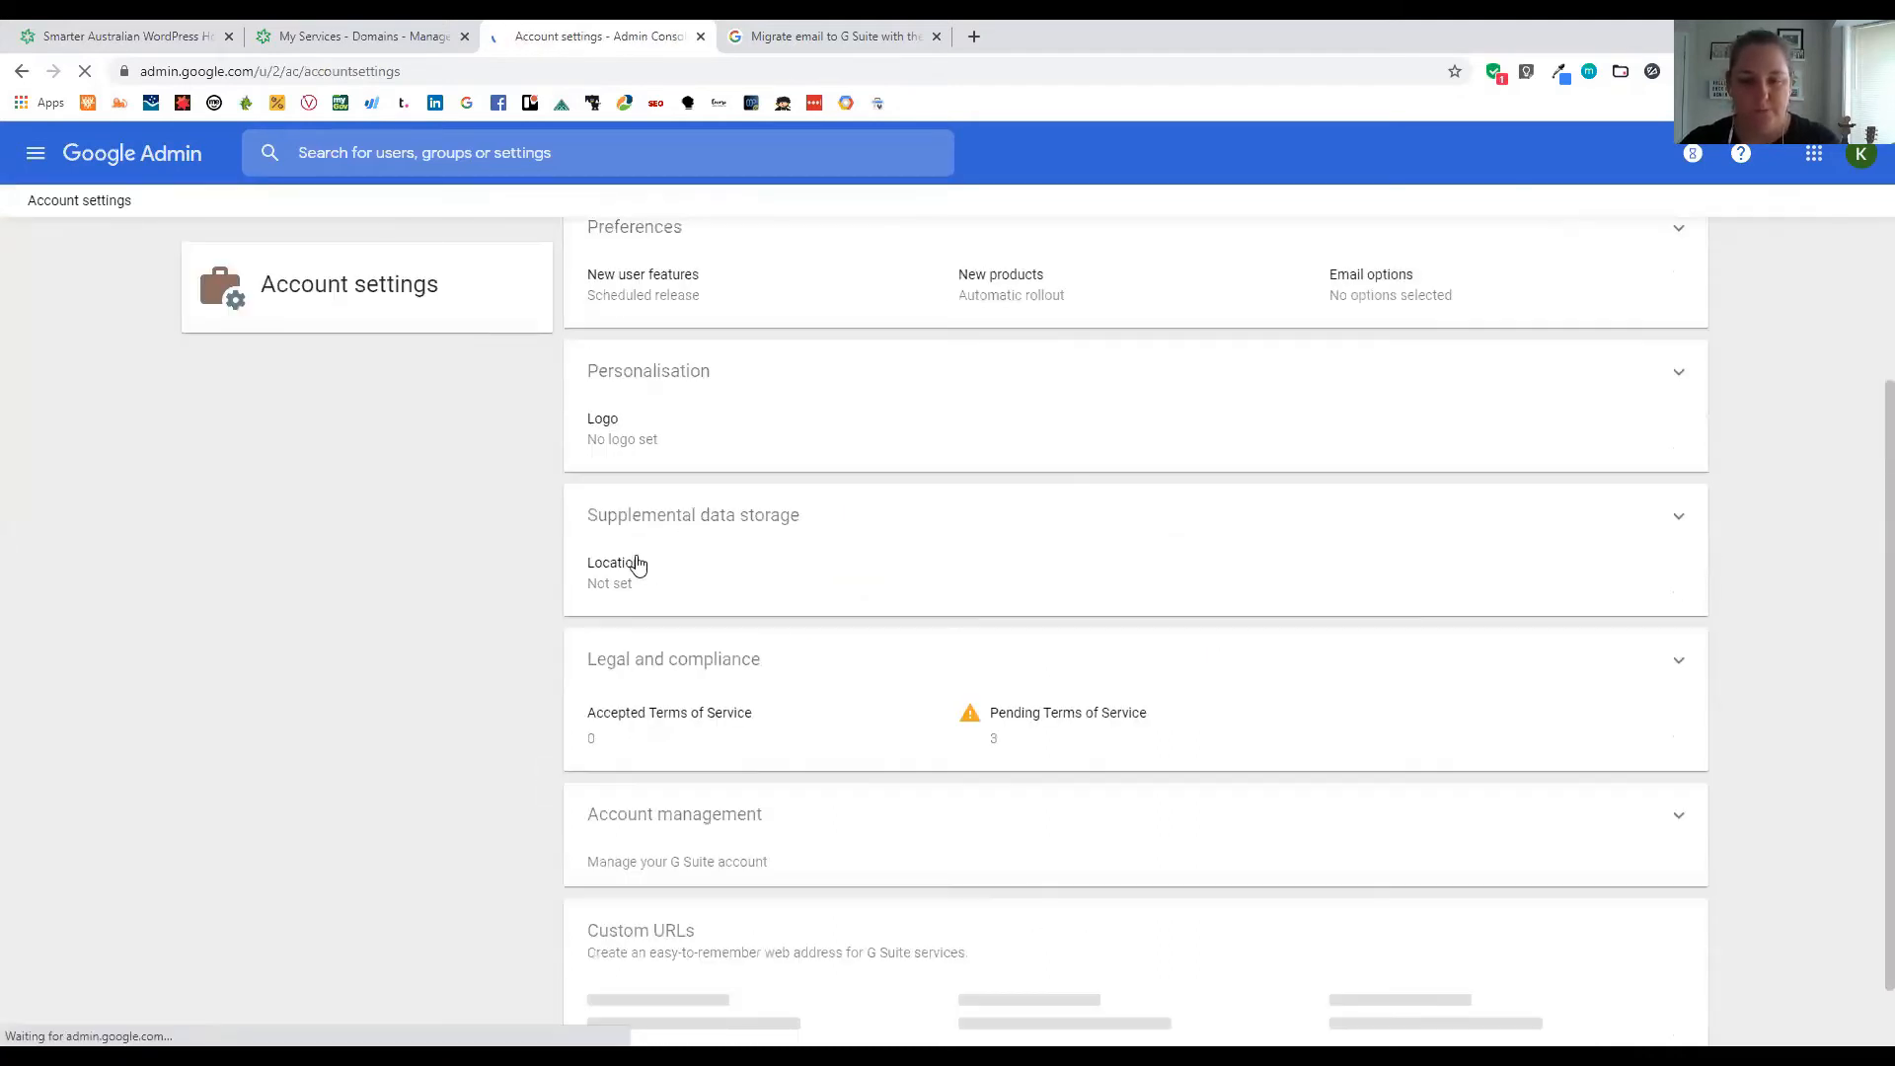
scroll(896, 575, up, 1)
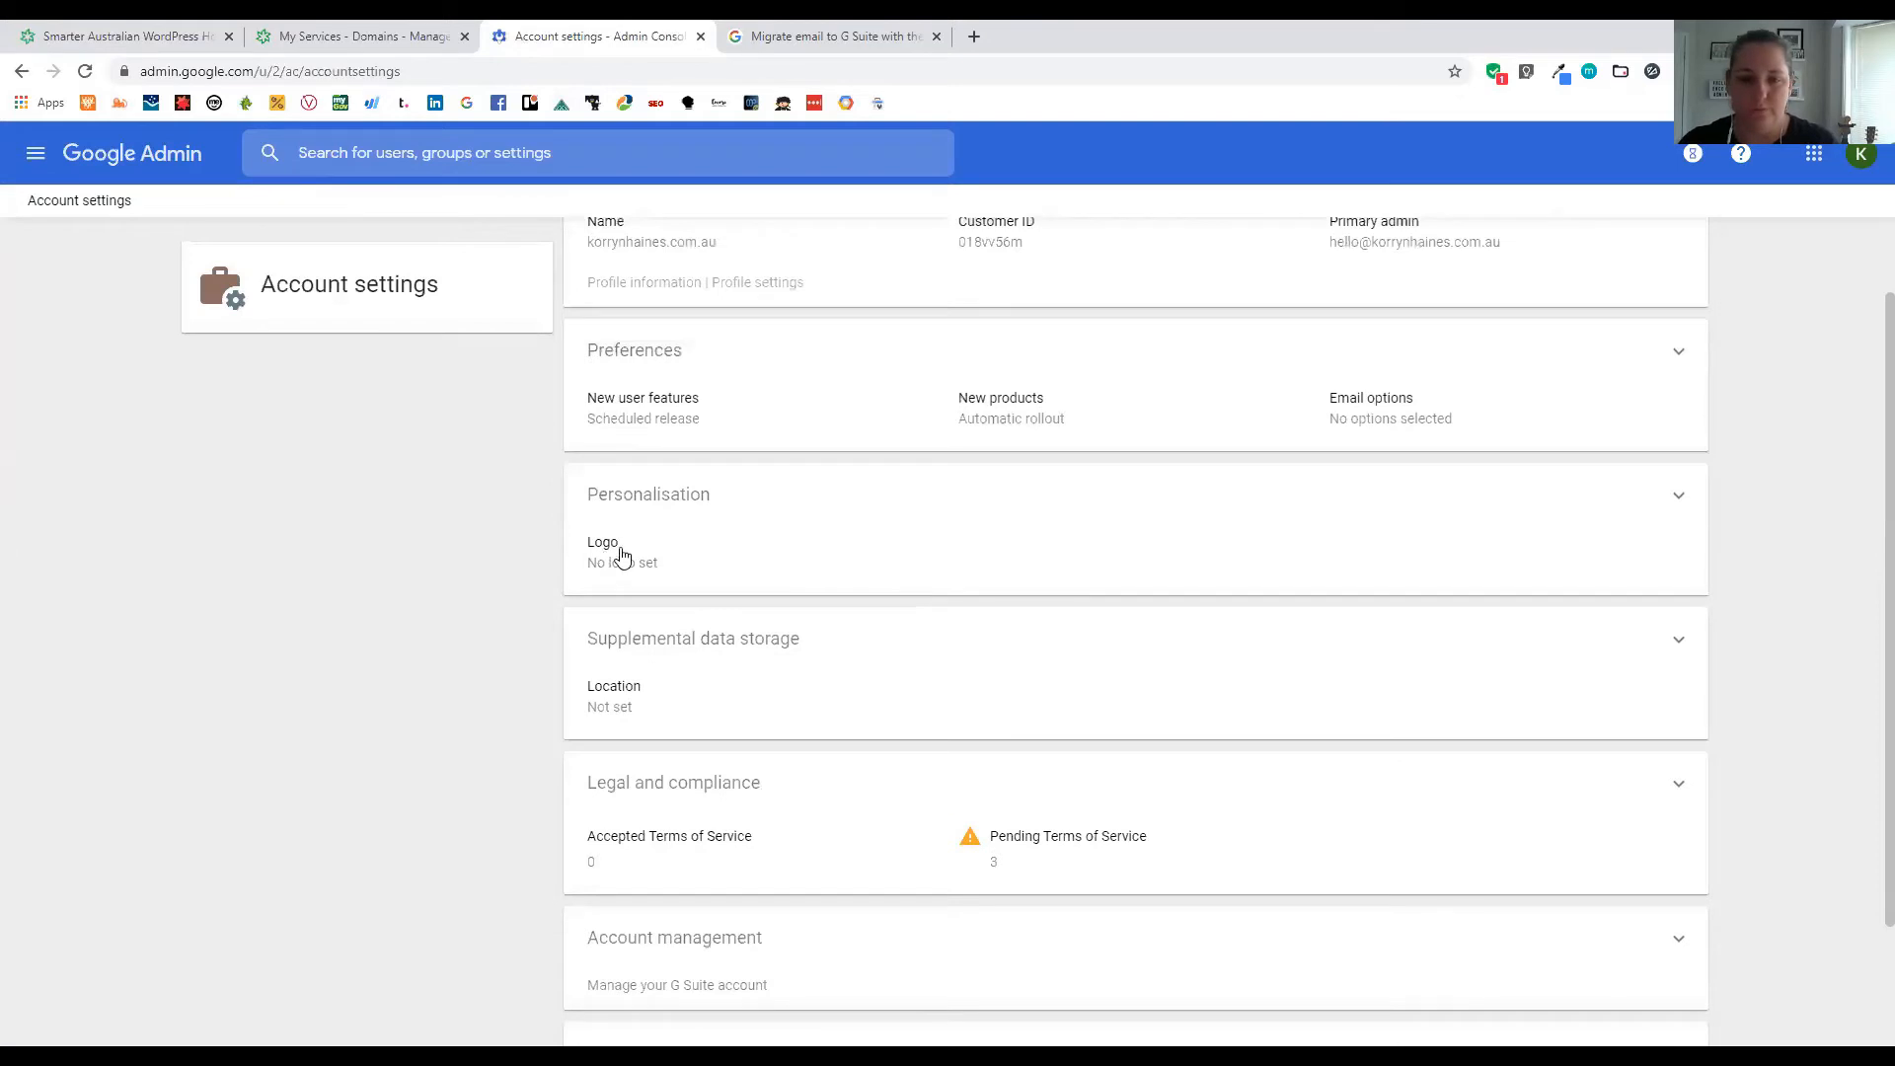
click(617, 556)
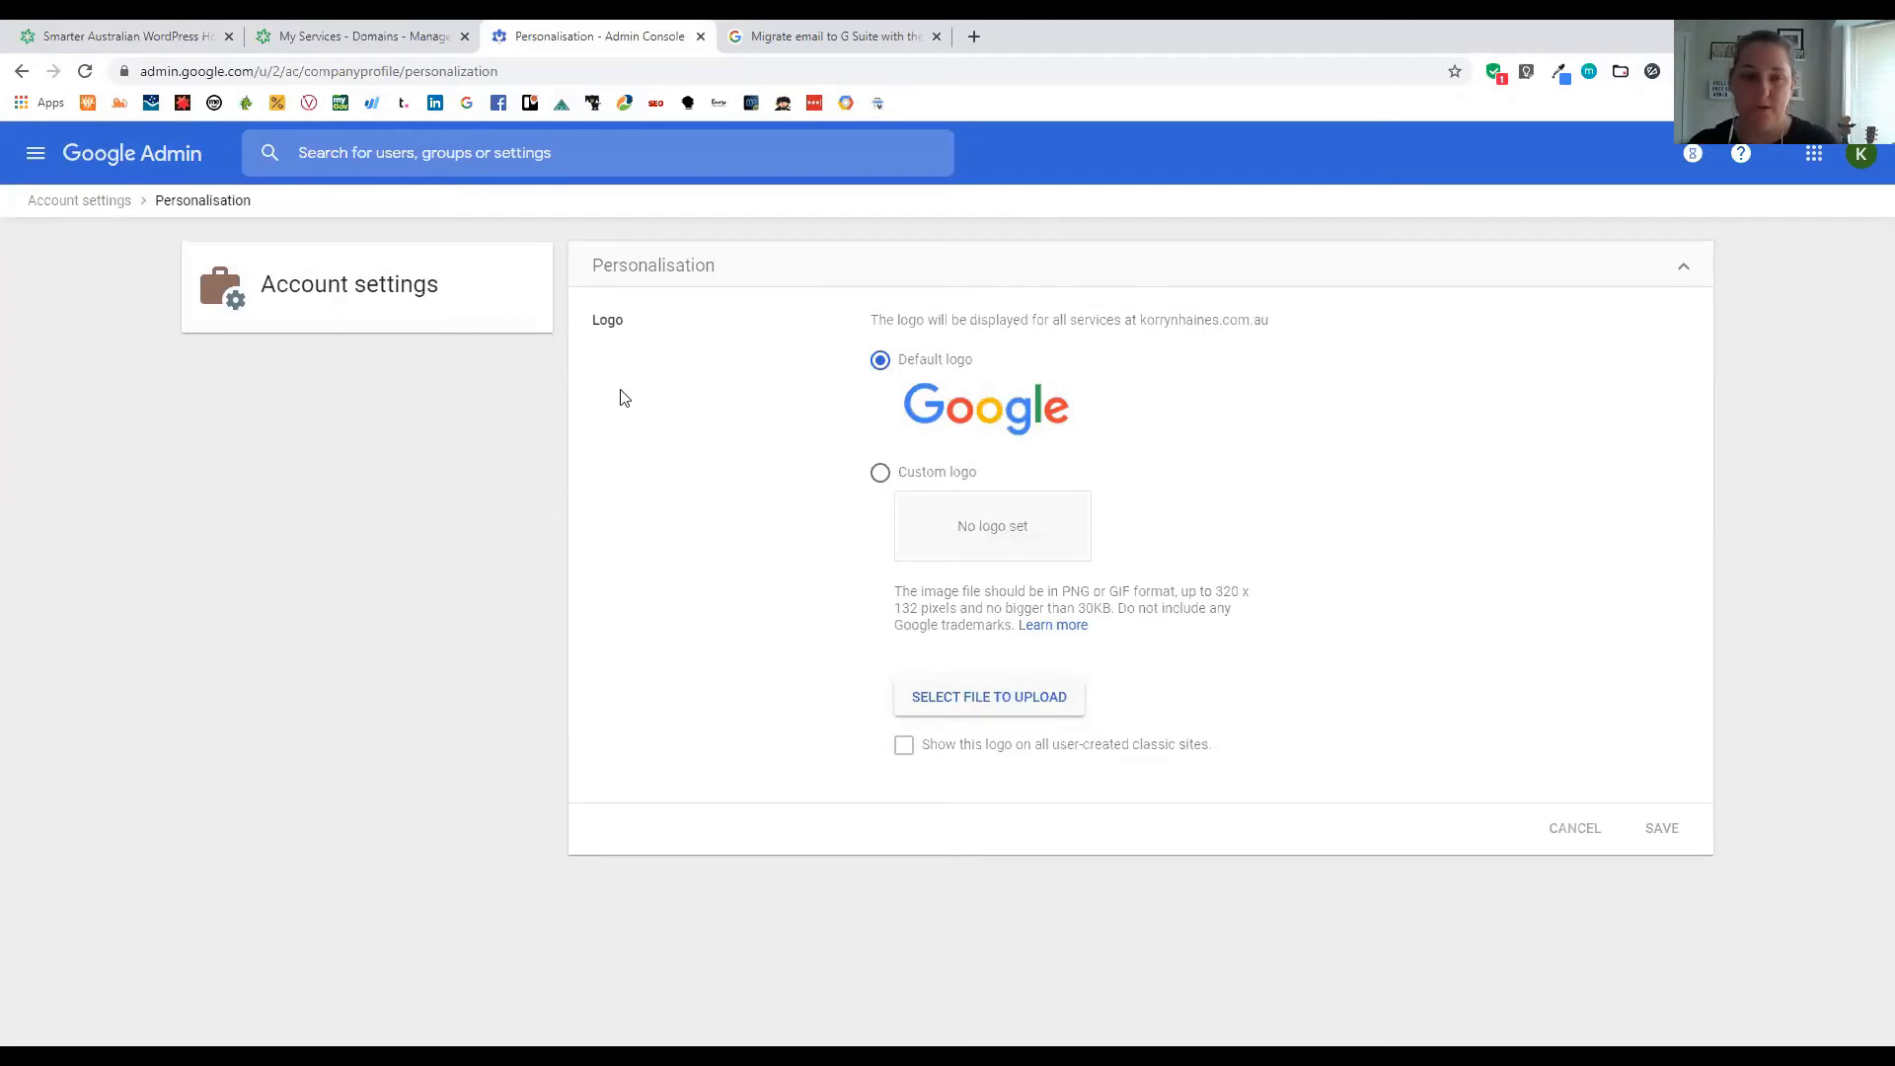
click(36, 156)
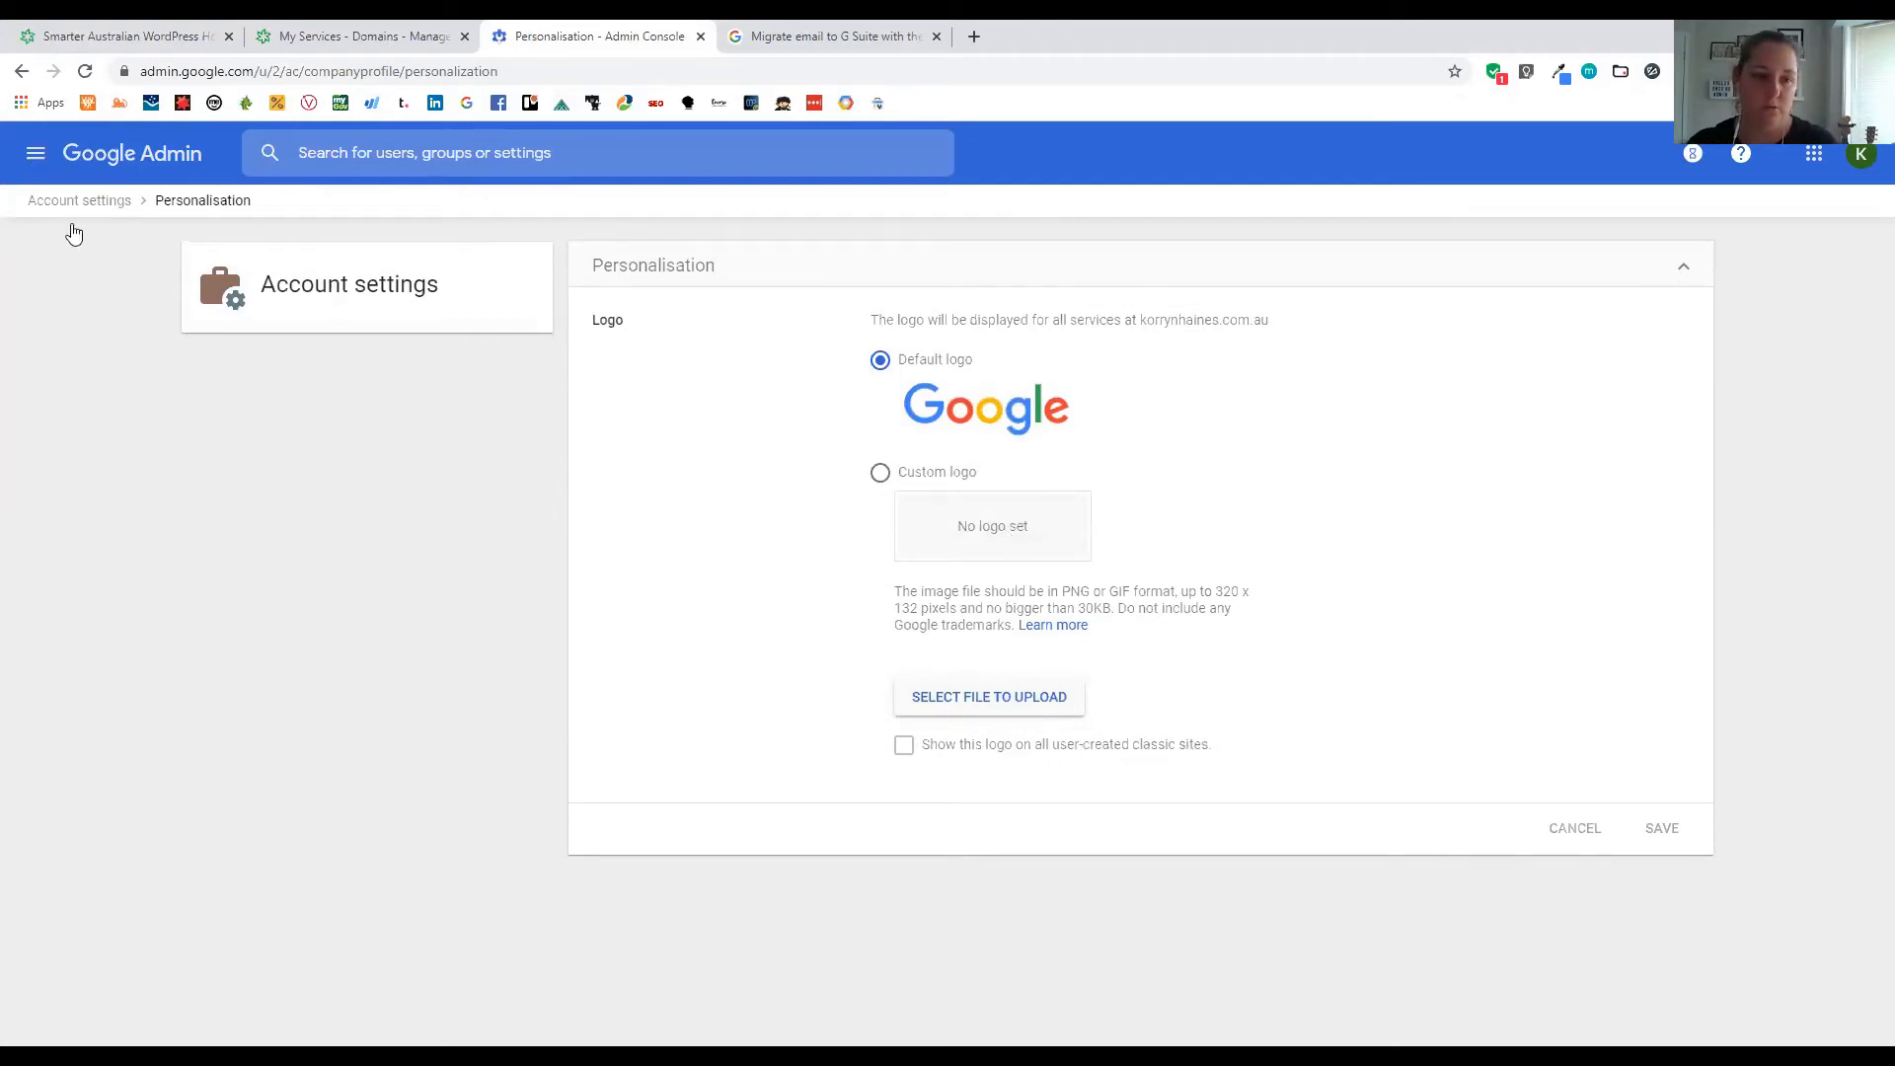
click(81, 230)
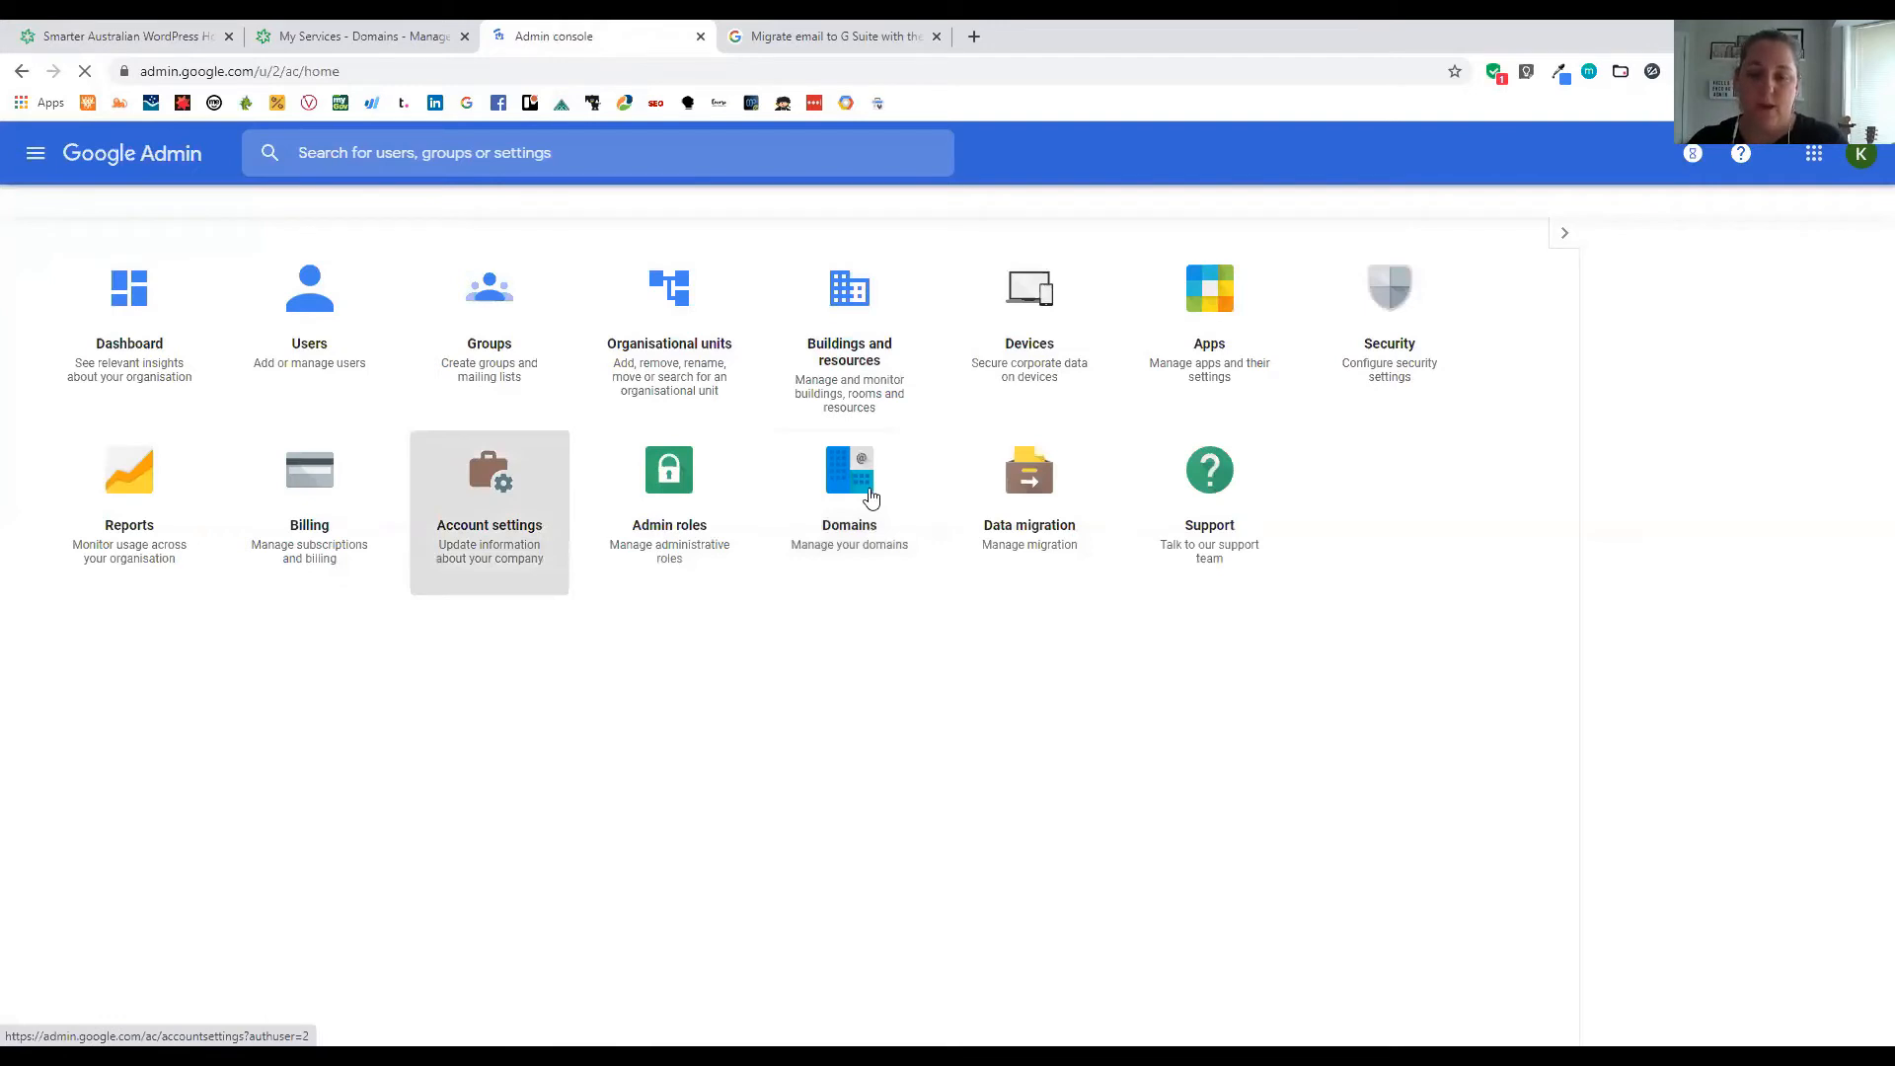
Add the .com version of the domain under Manage domains
click(877, 632)
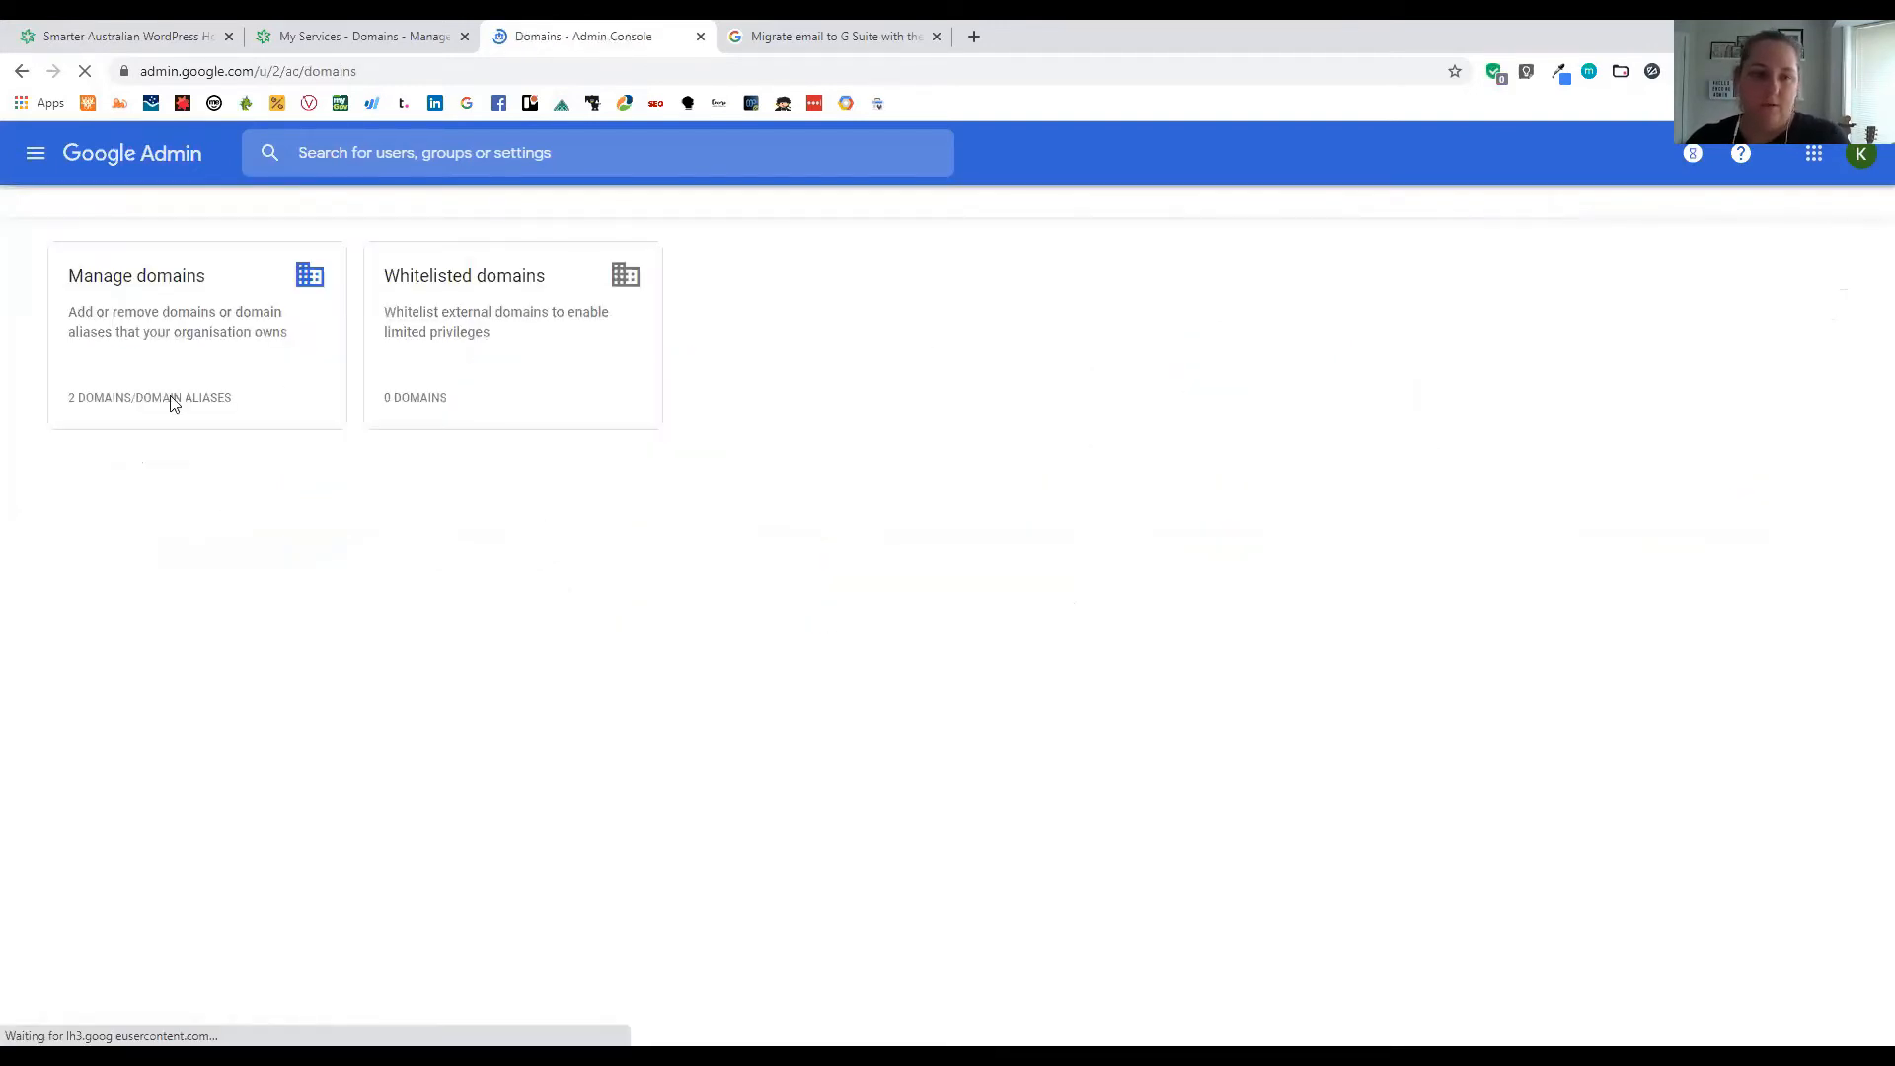
click(158, 286)
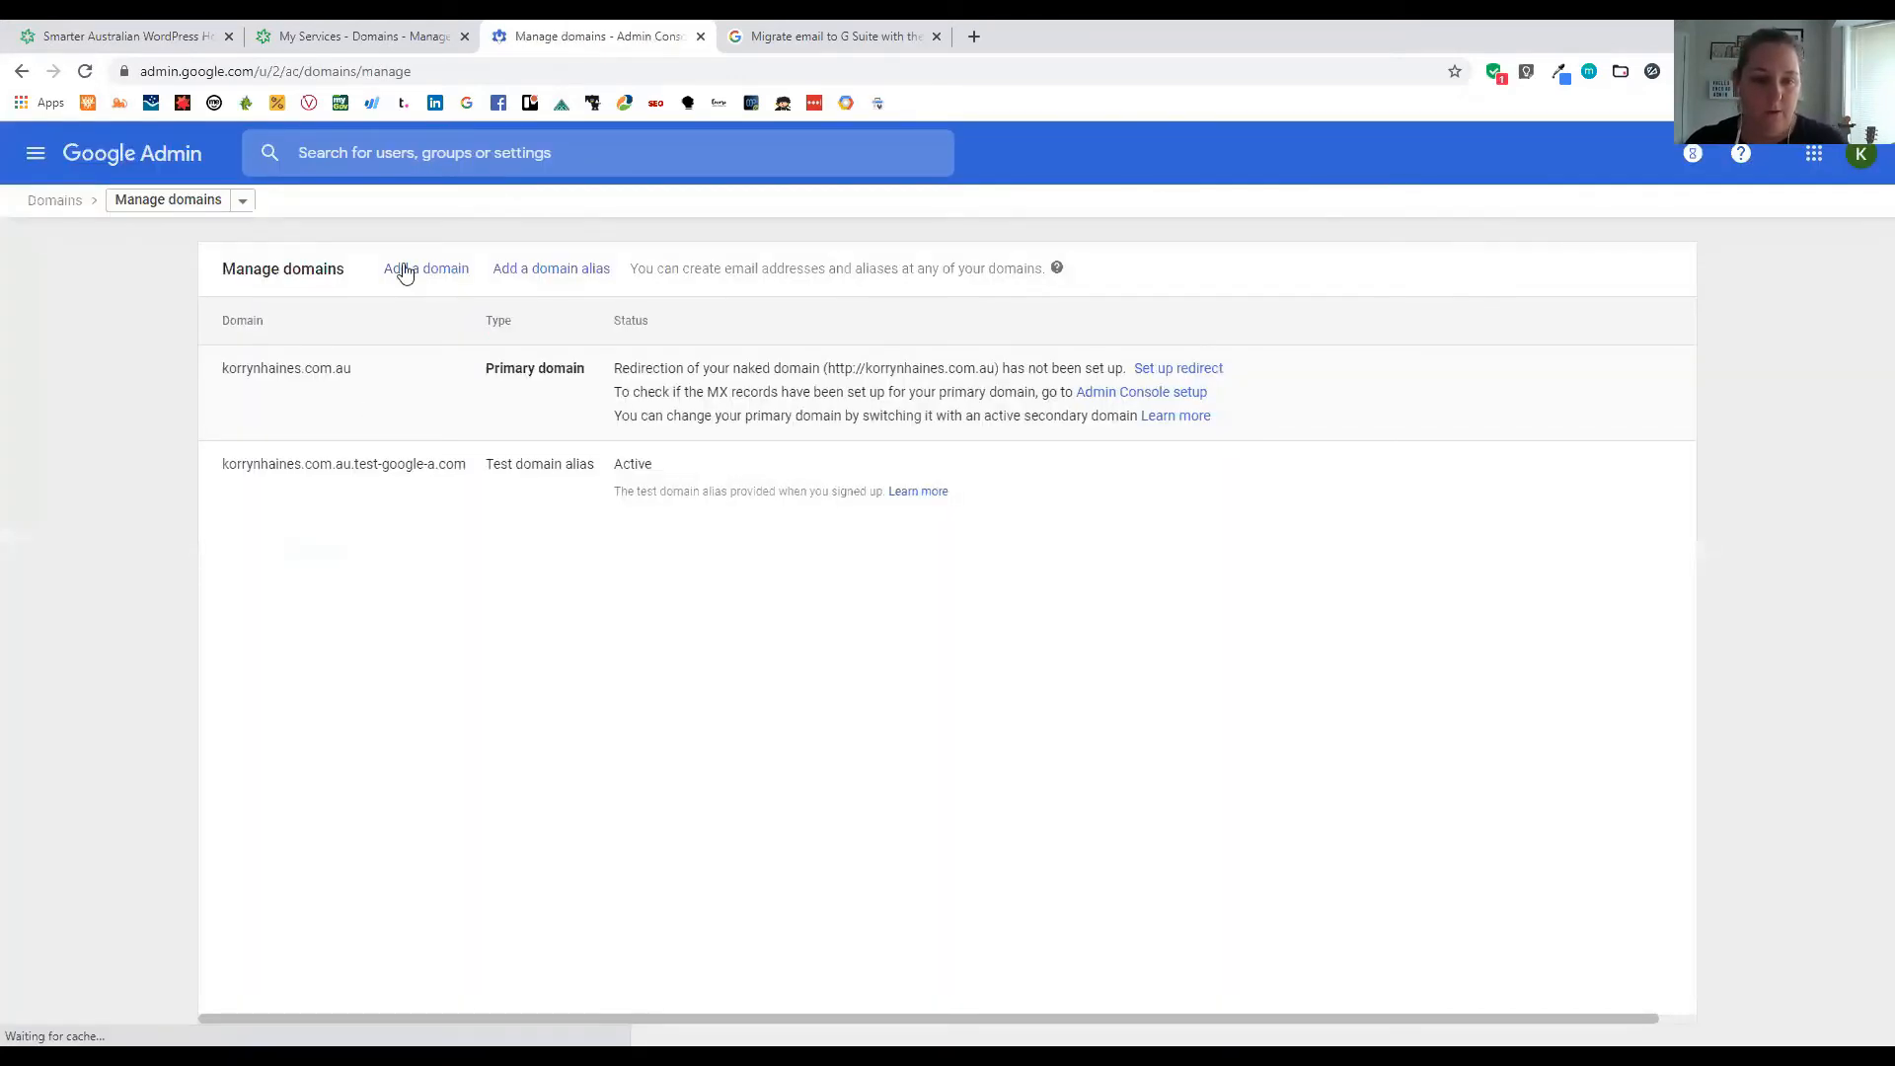
click(405, 270)
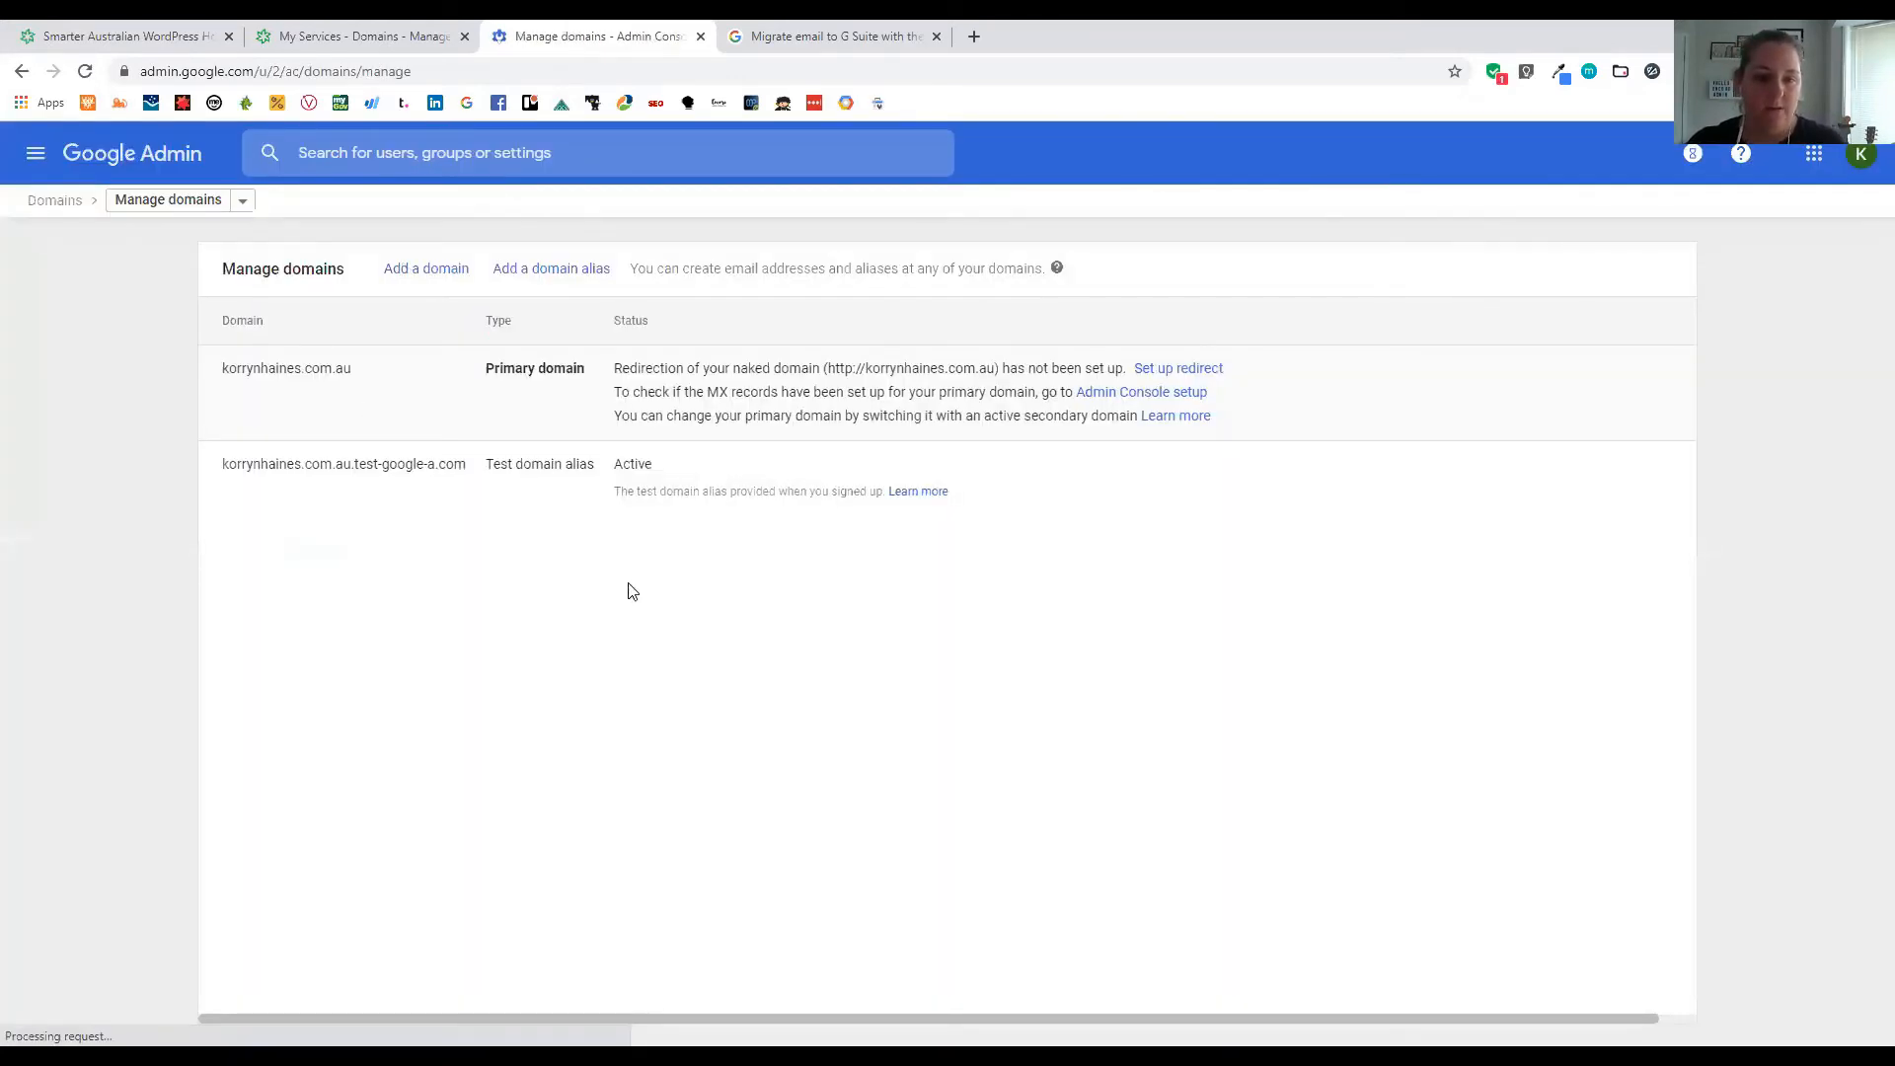
click(823, 622)
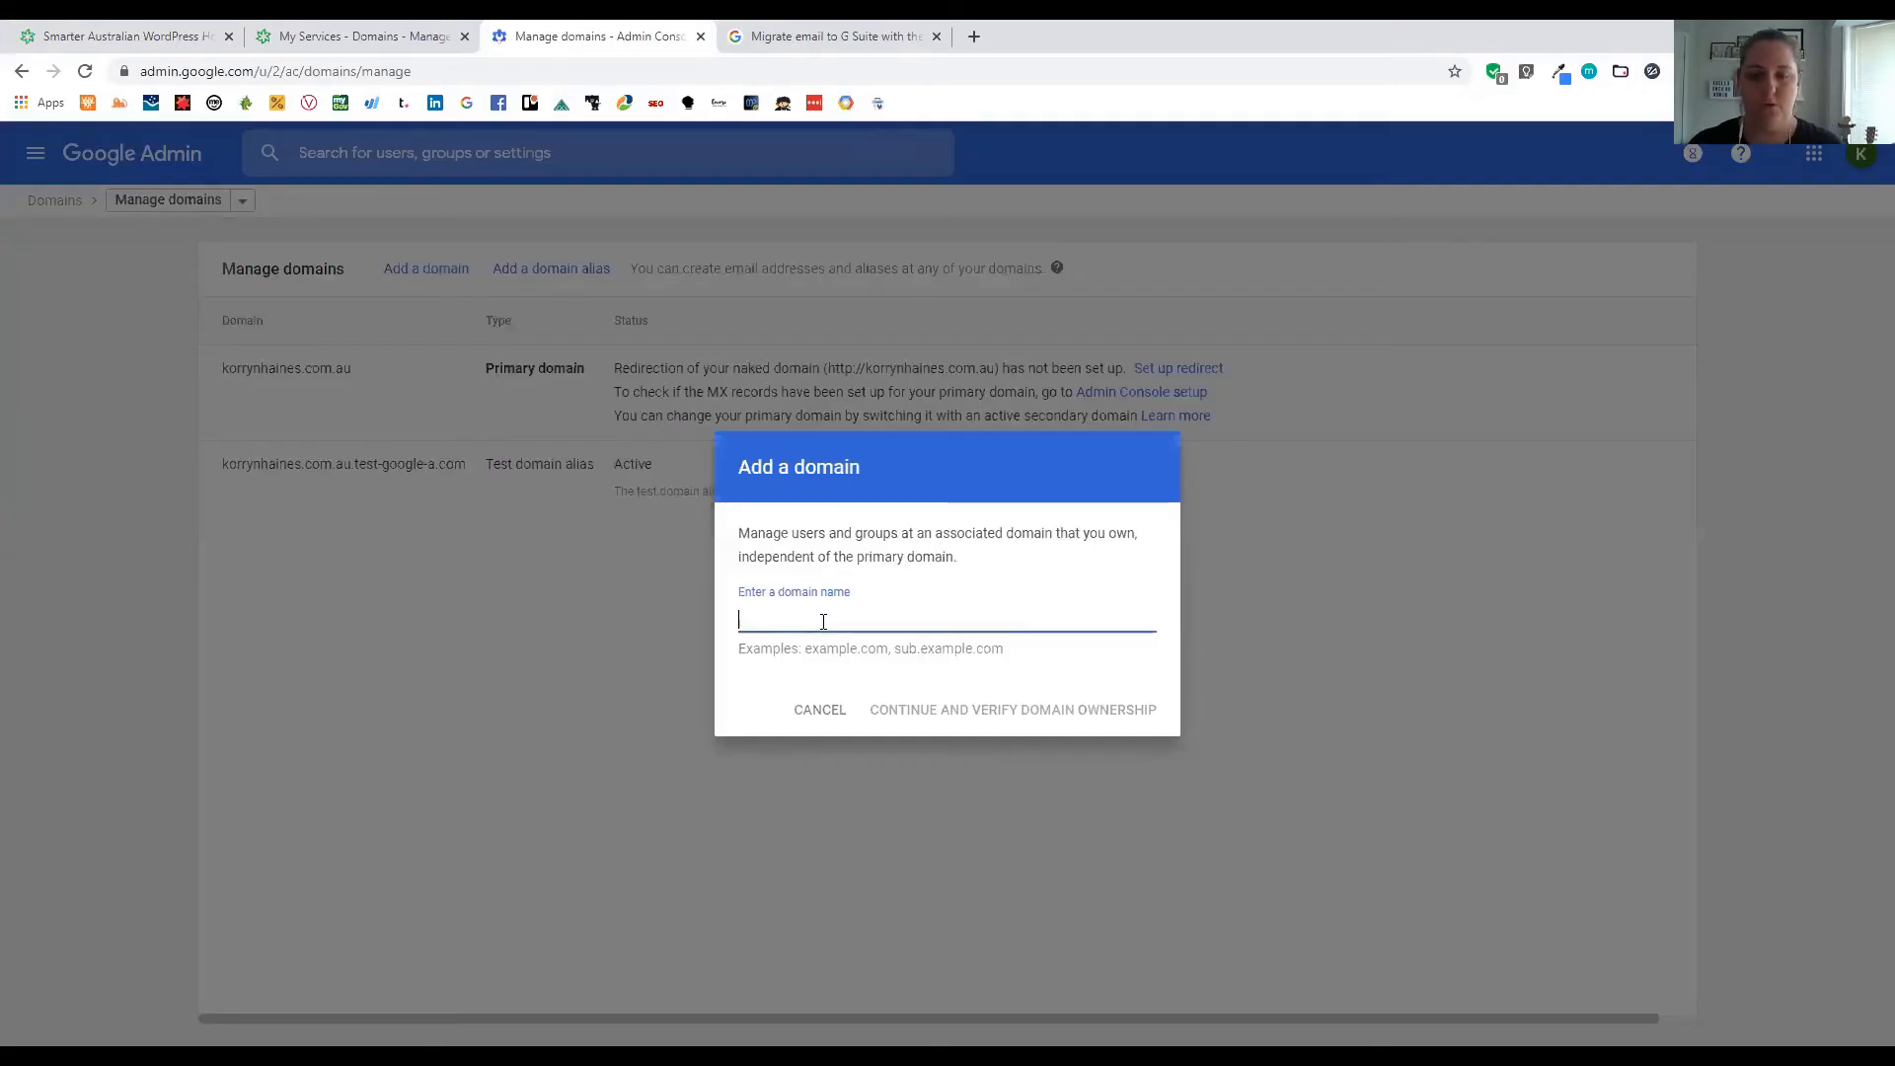
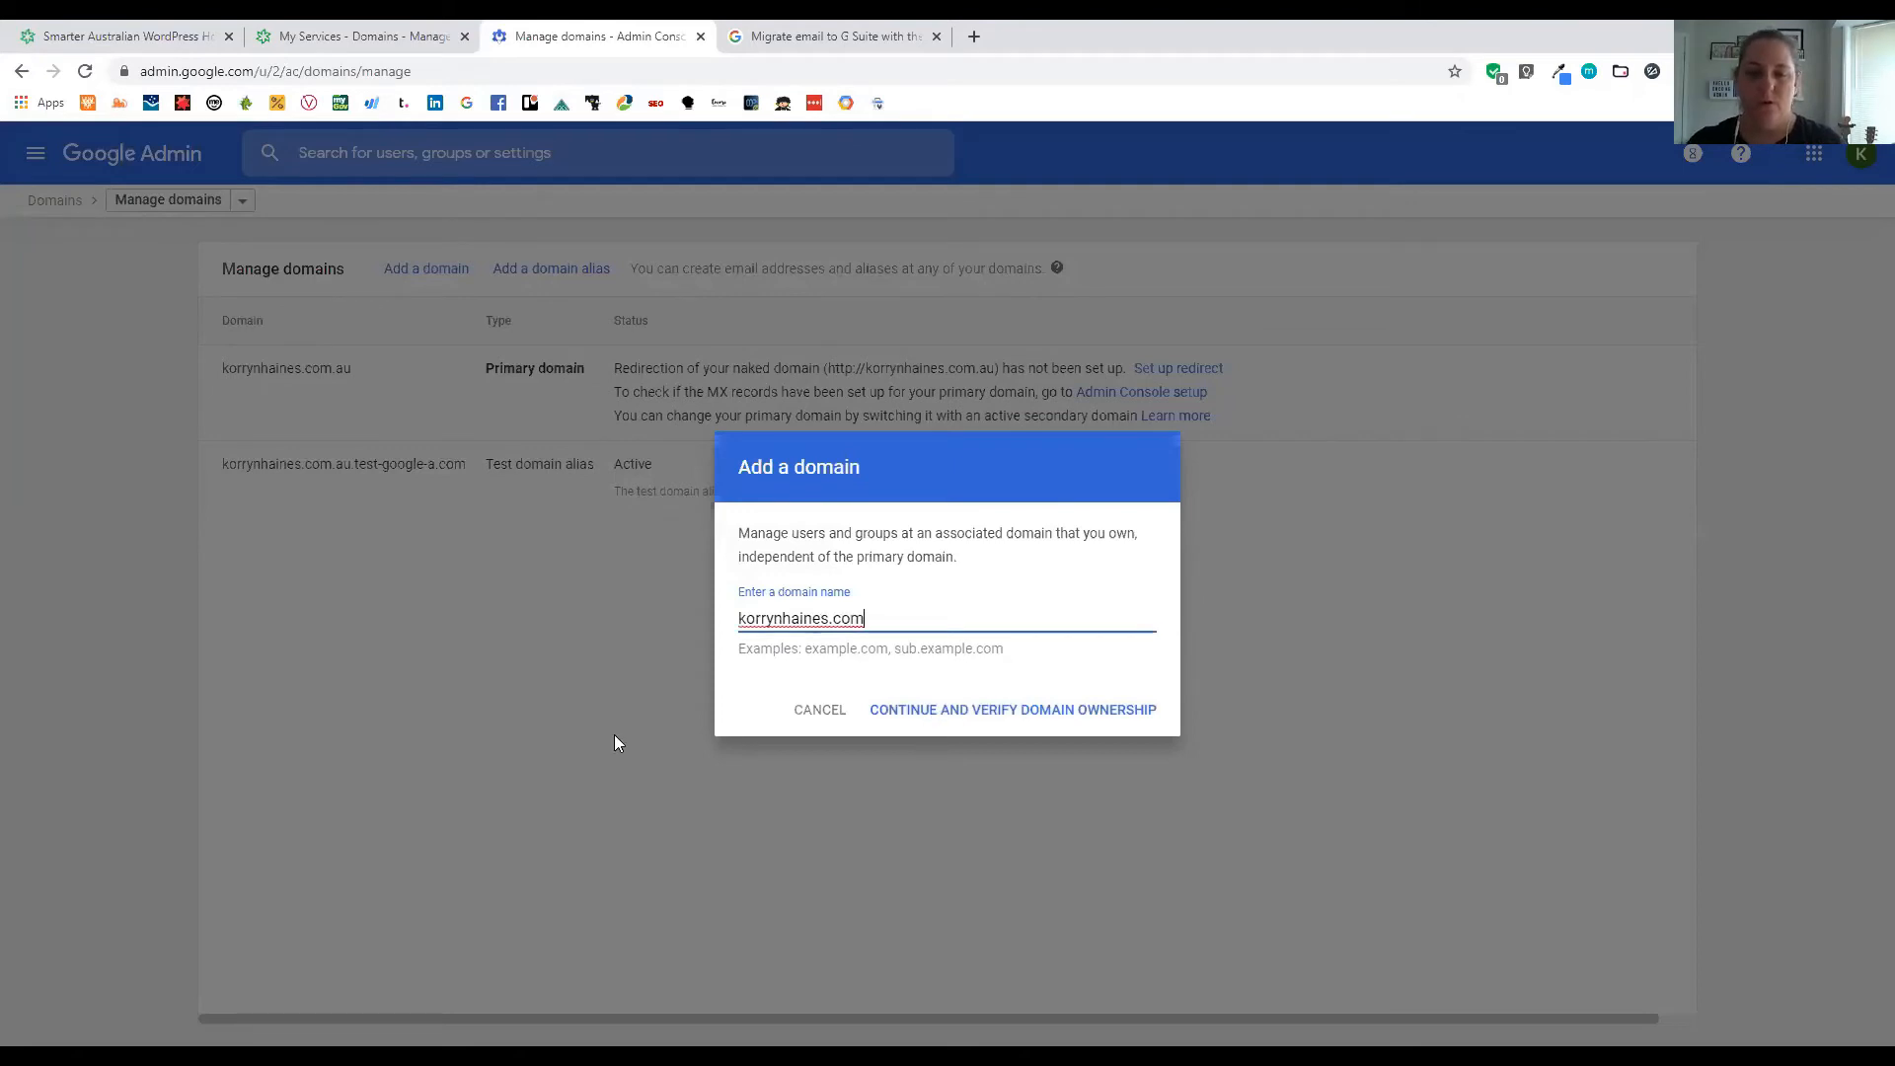
key(Return)
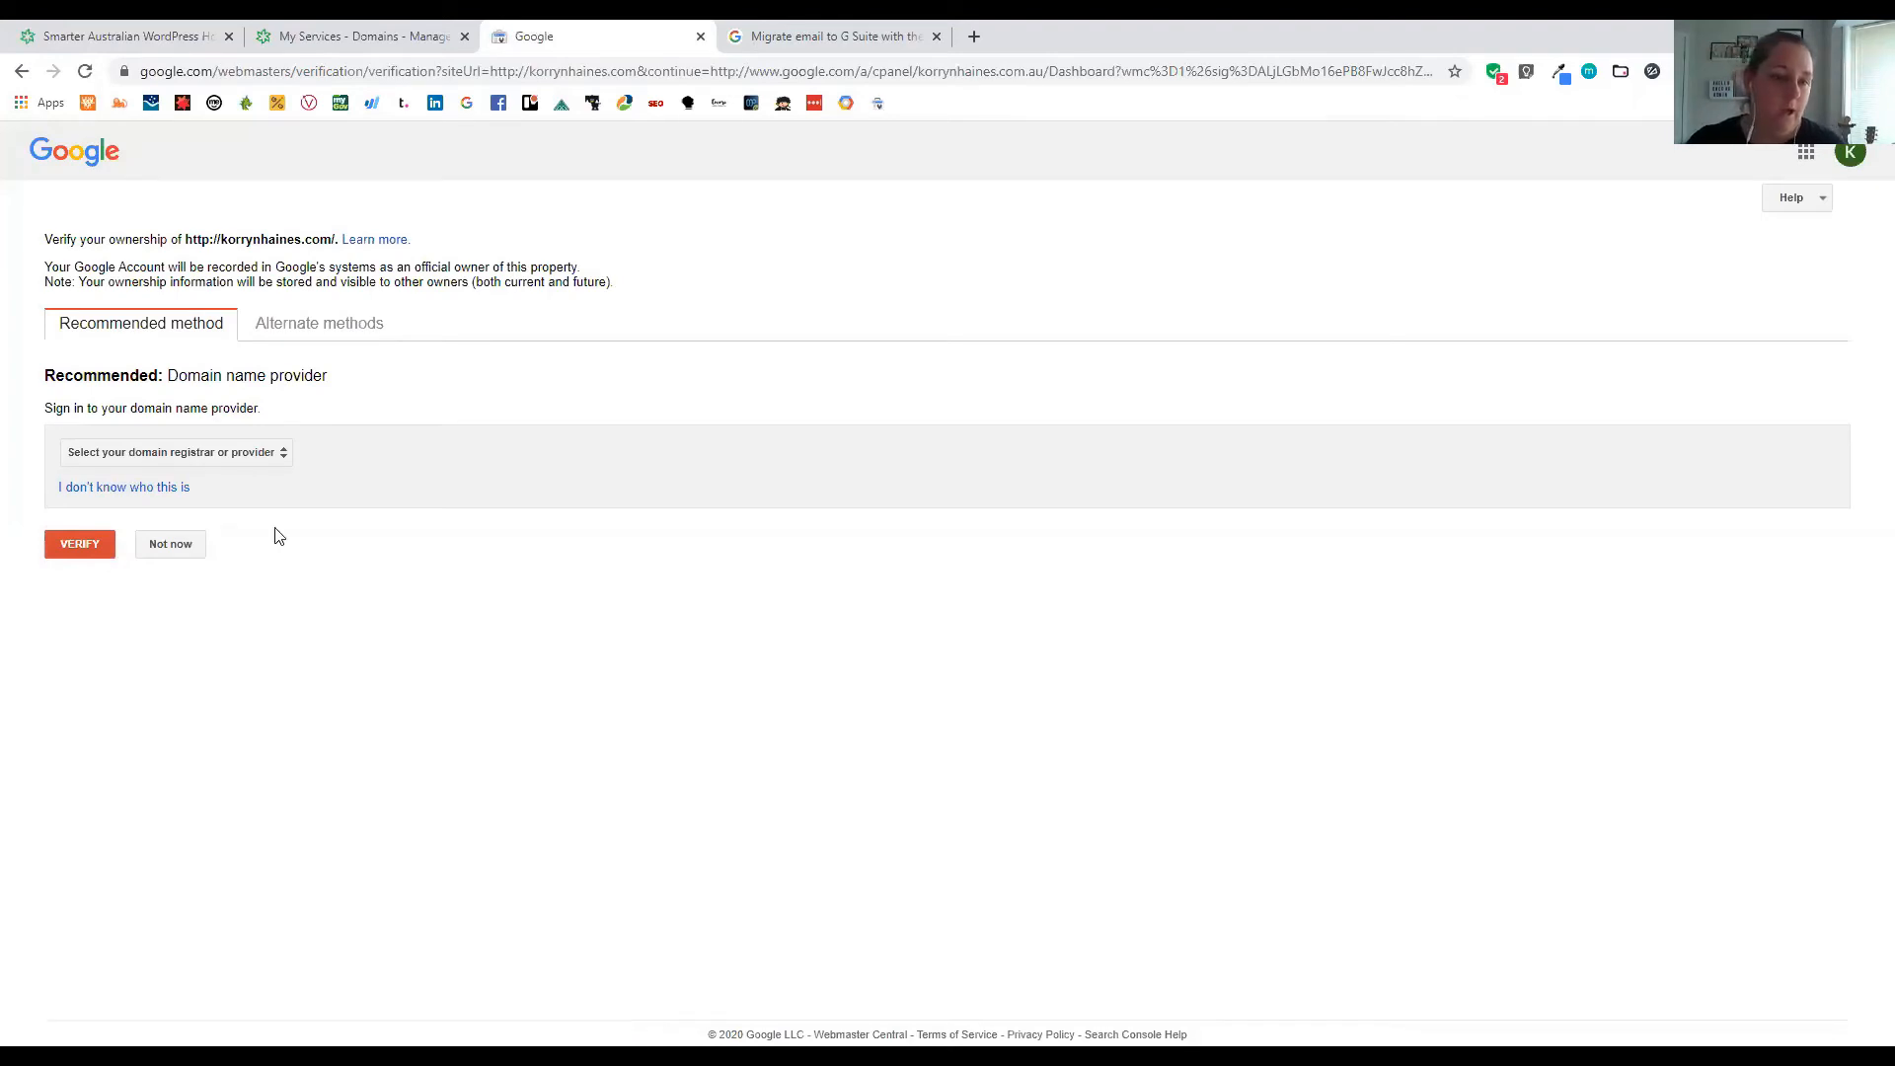
Choose Other as the domain provider and copy the TXT verification record
click(176, 454)
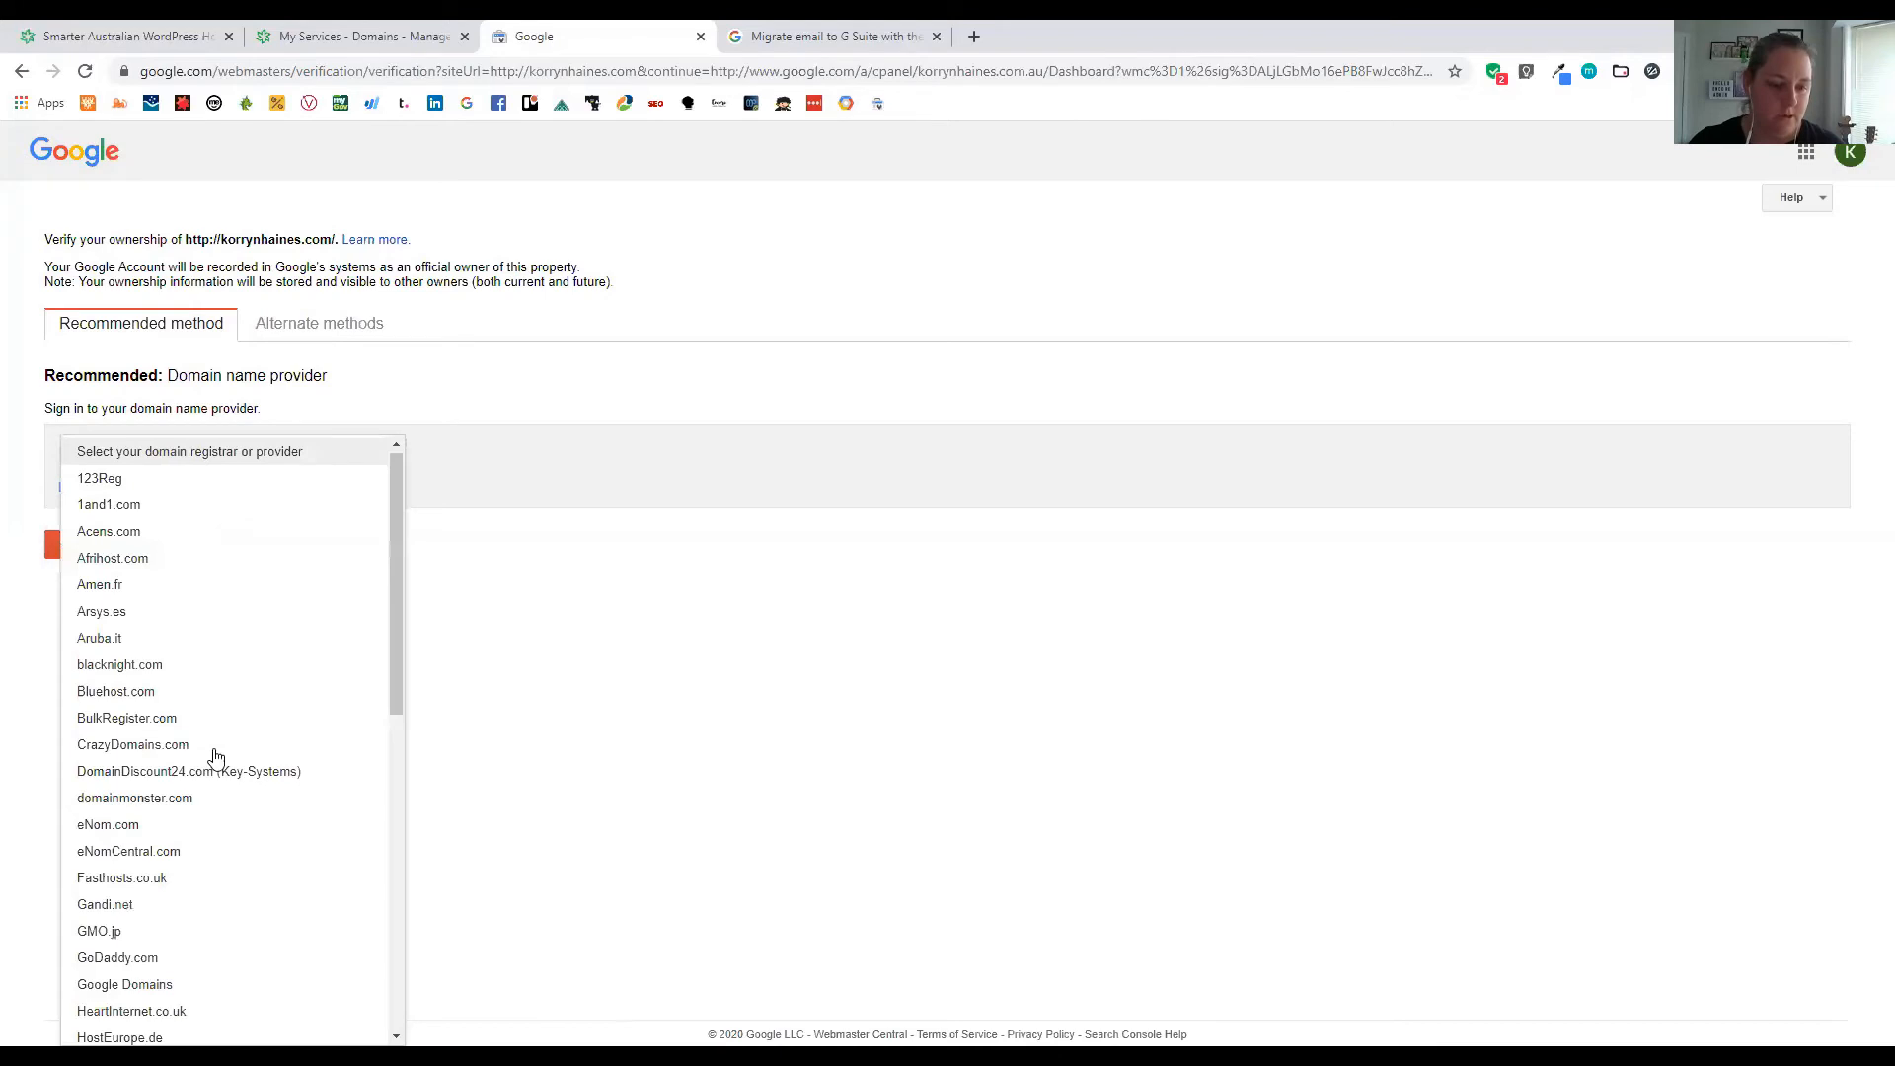
scroll(218, 787, down, 3)
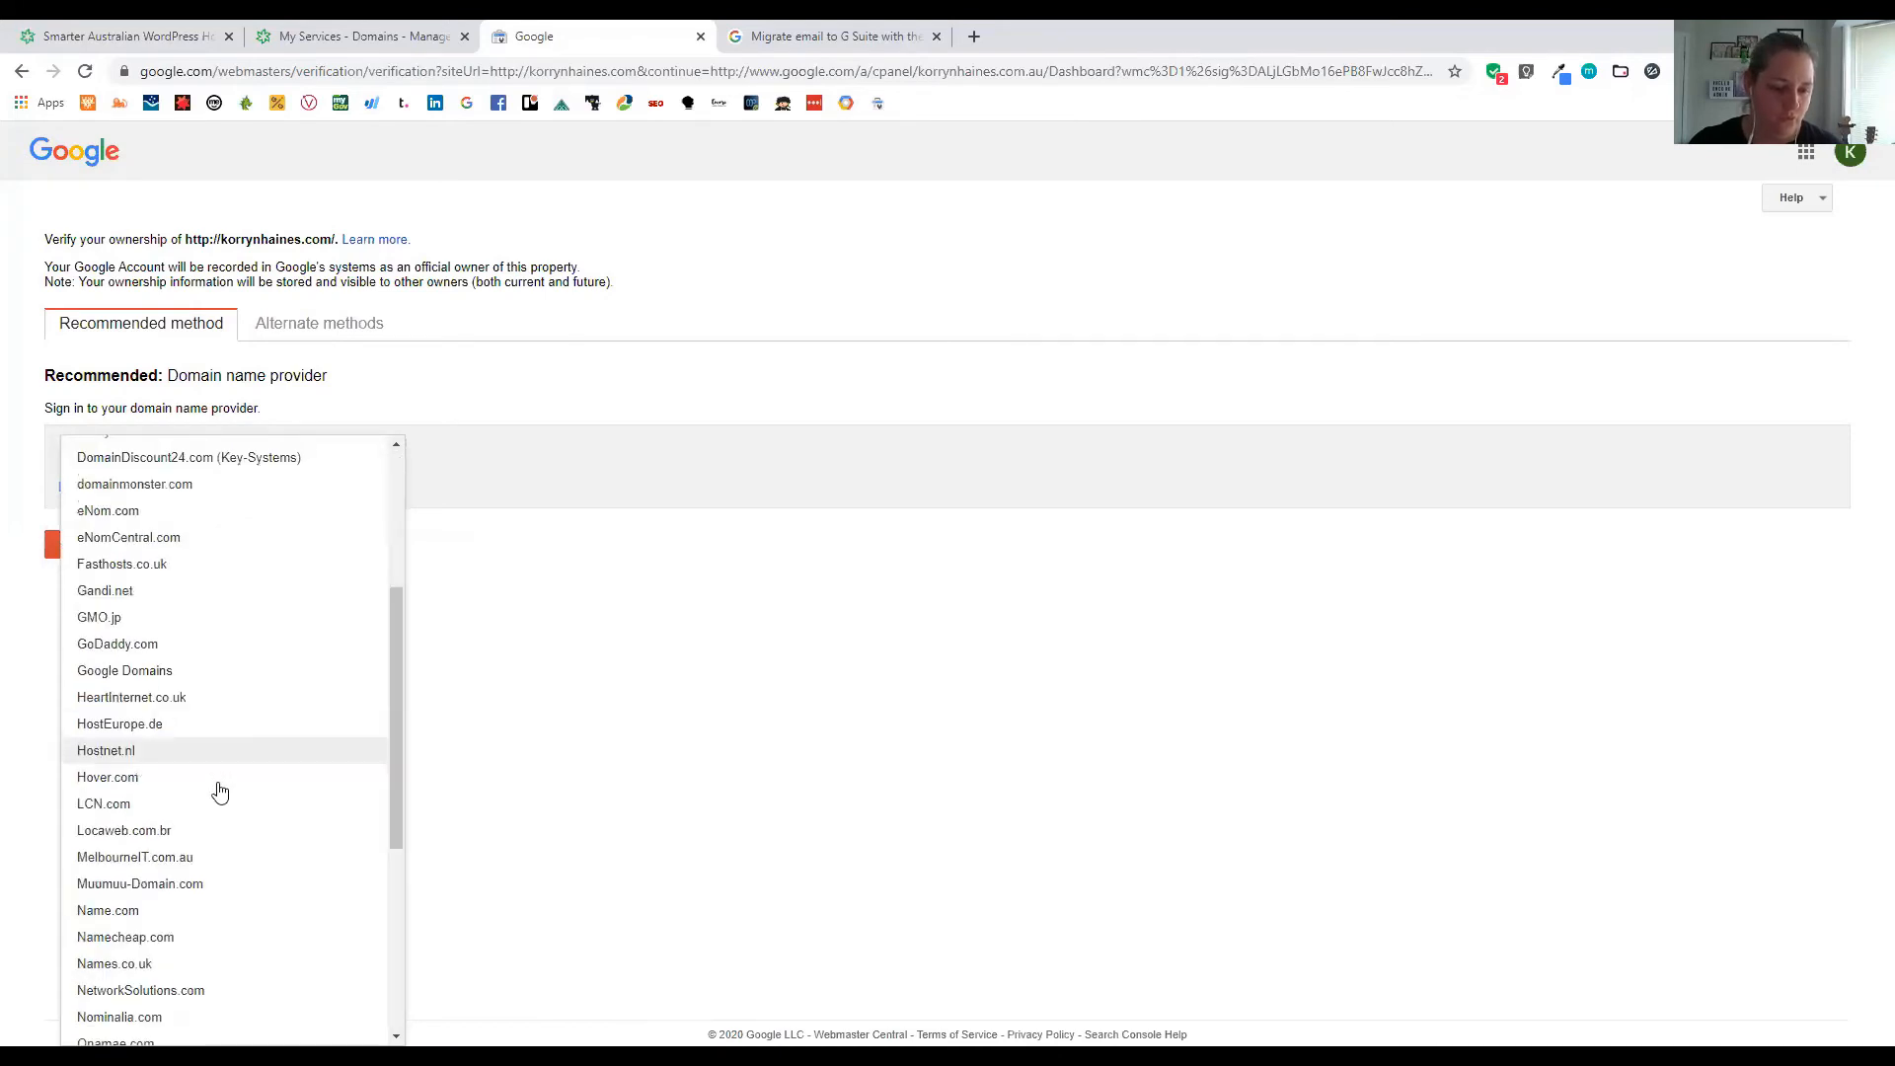
scroll(219, 792, down, 4)
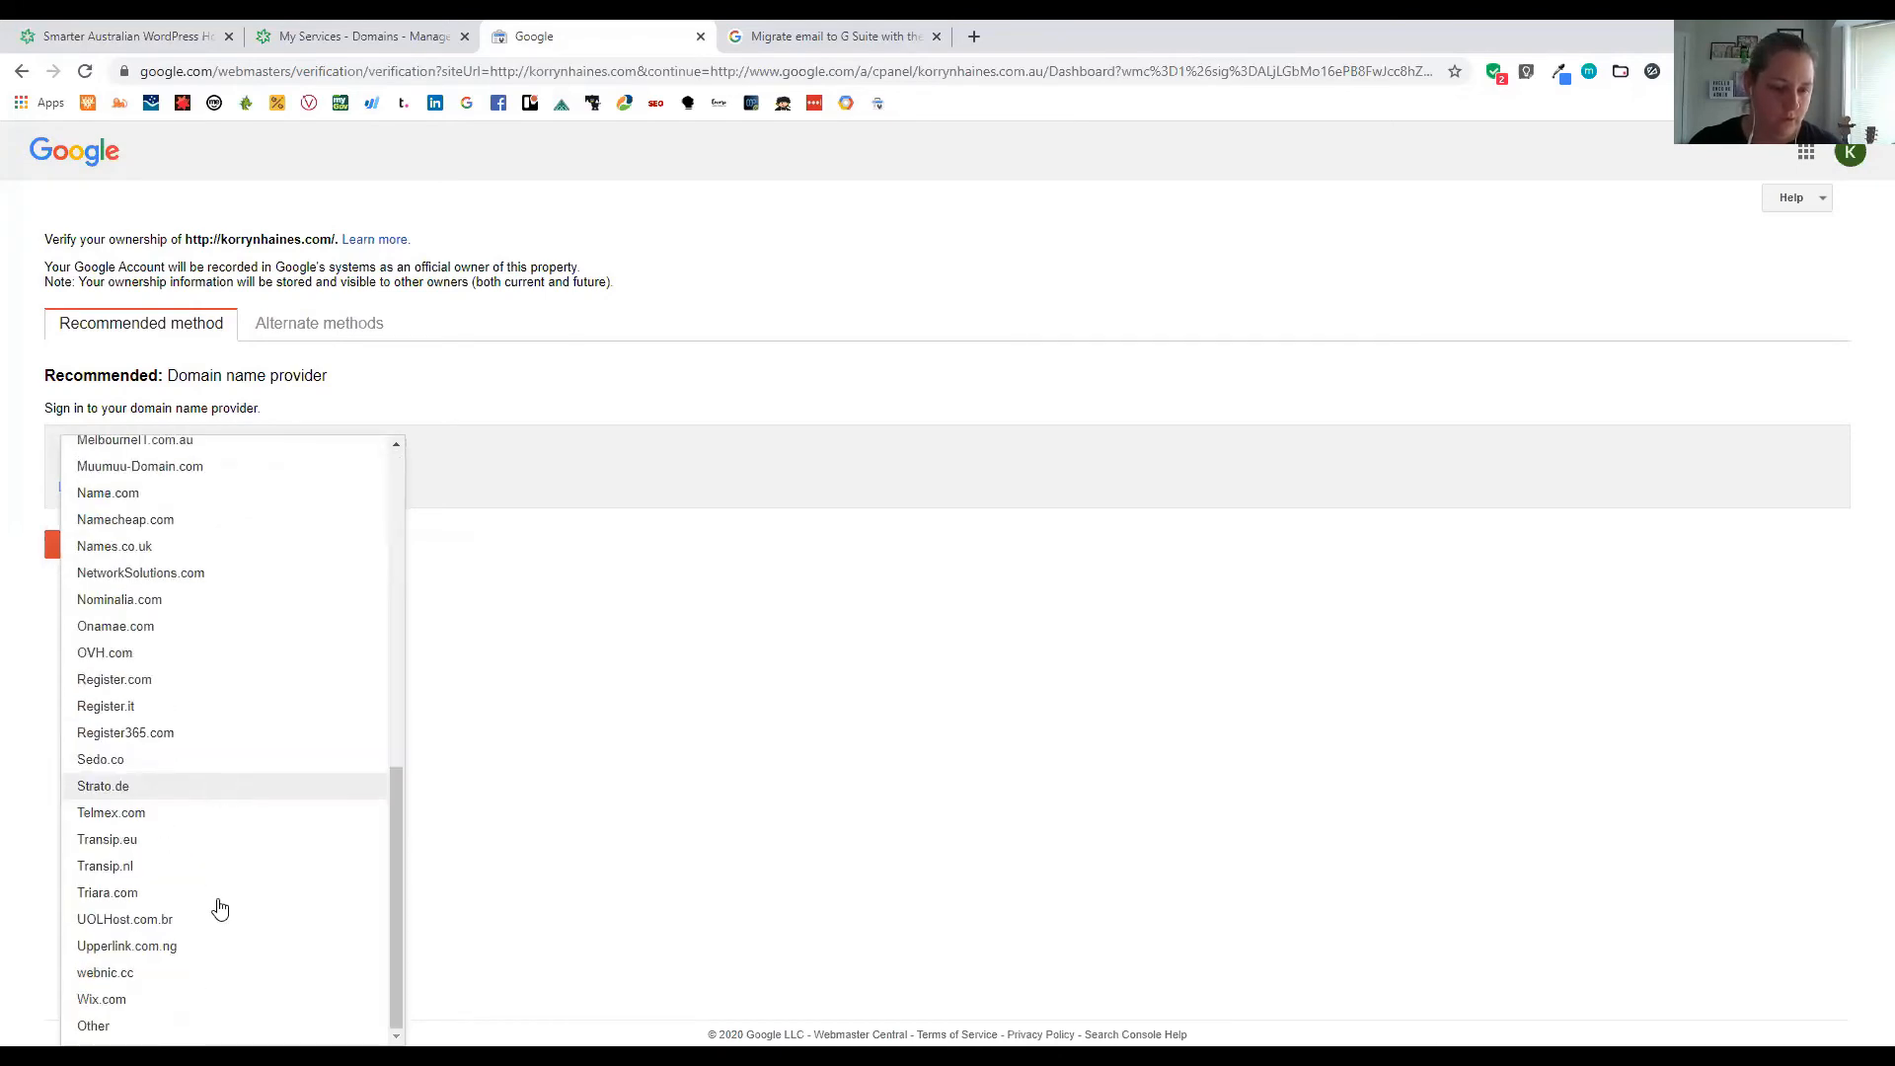
click(133, 1023)
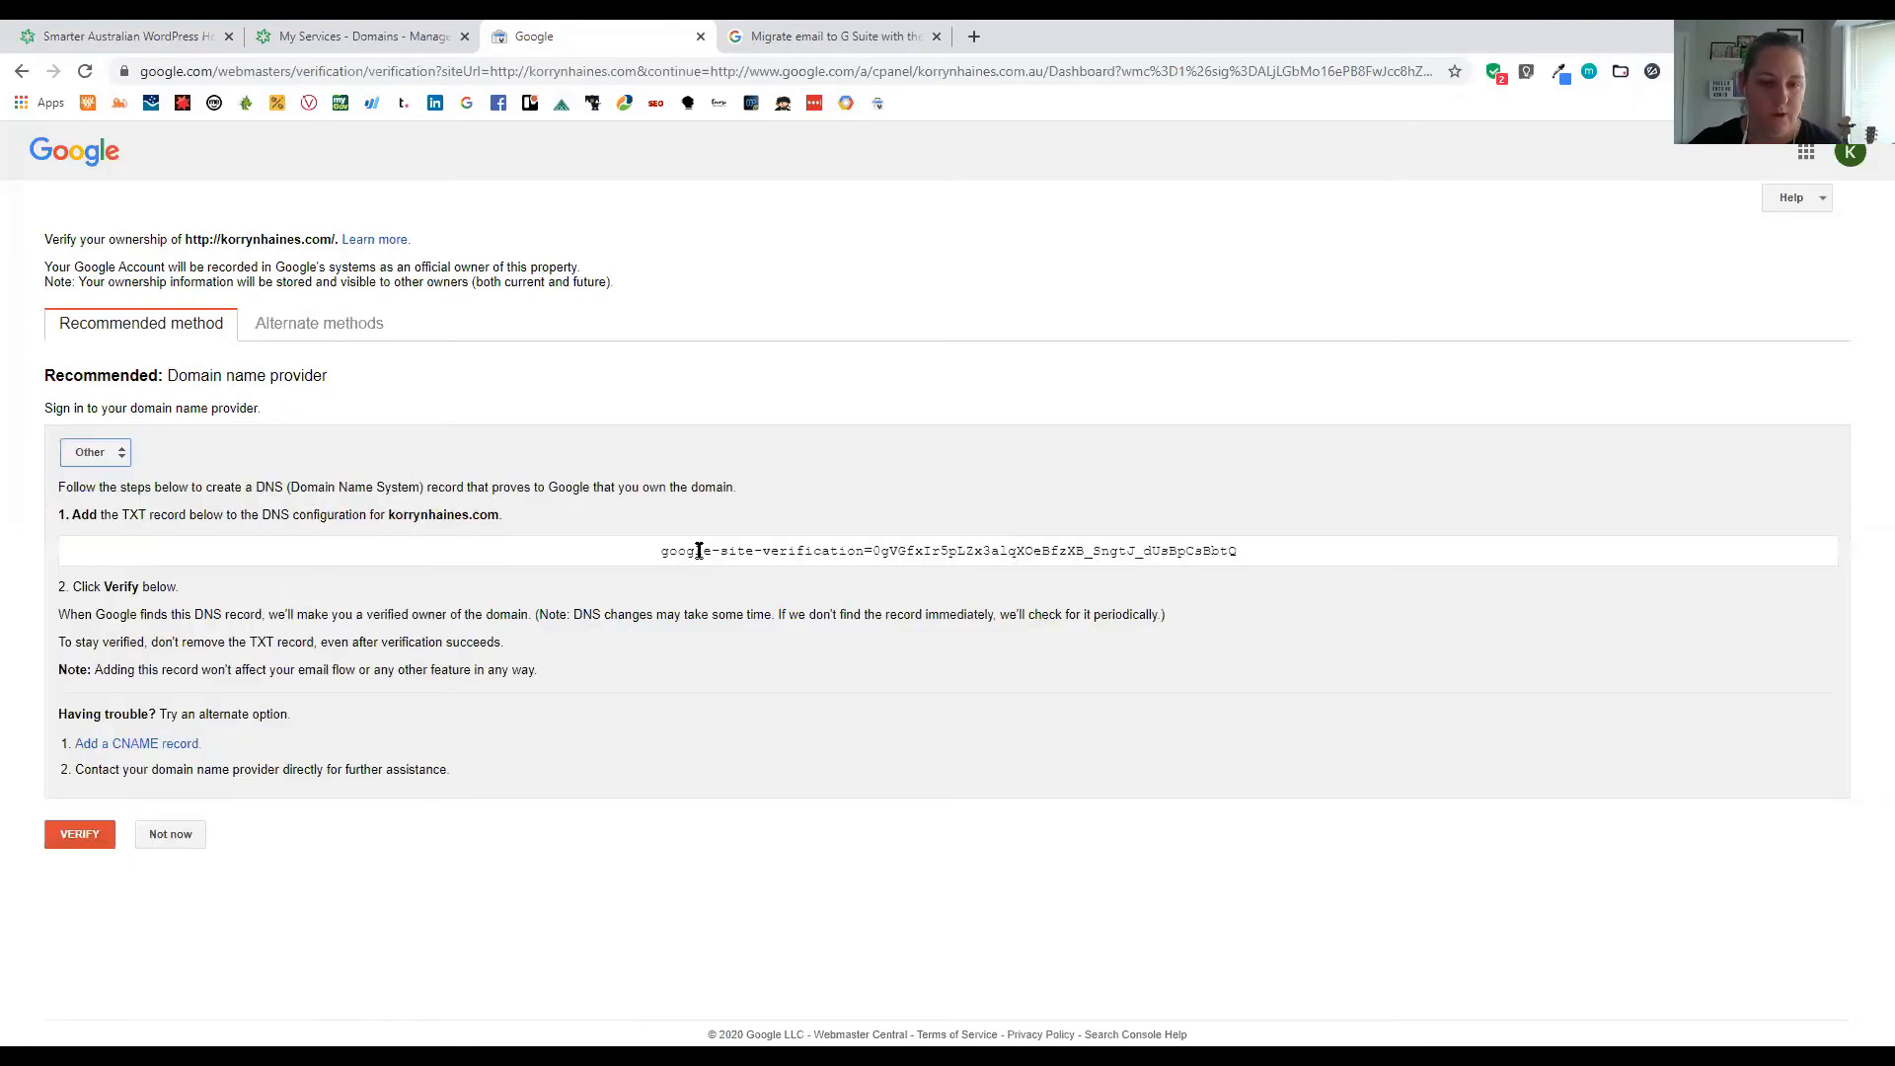
drag(660, 550, 1252, 542)
key(ctrl+c)
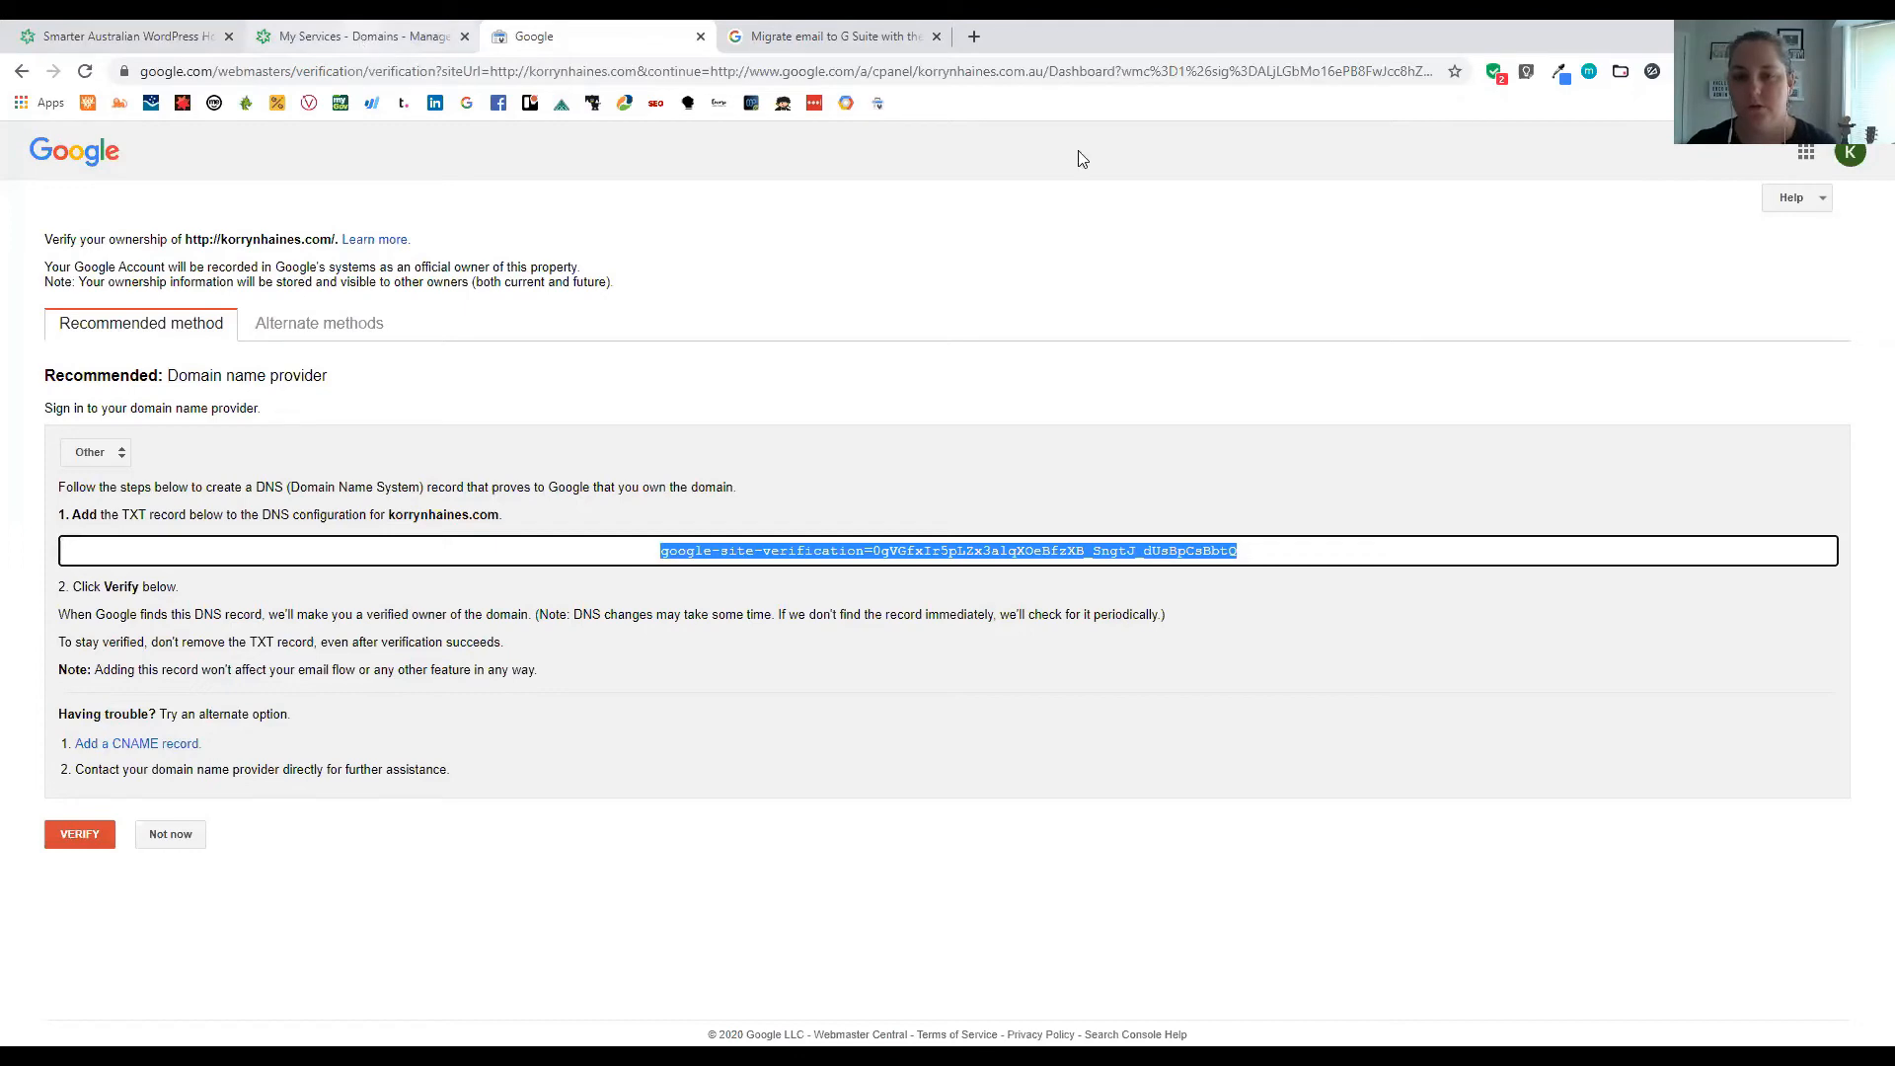
key(alt+Tab)
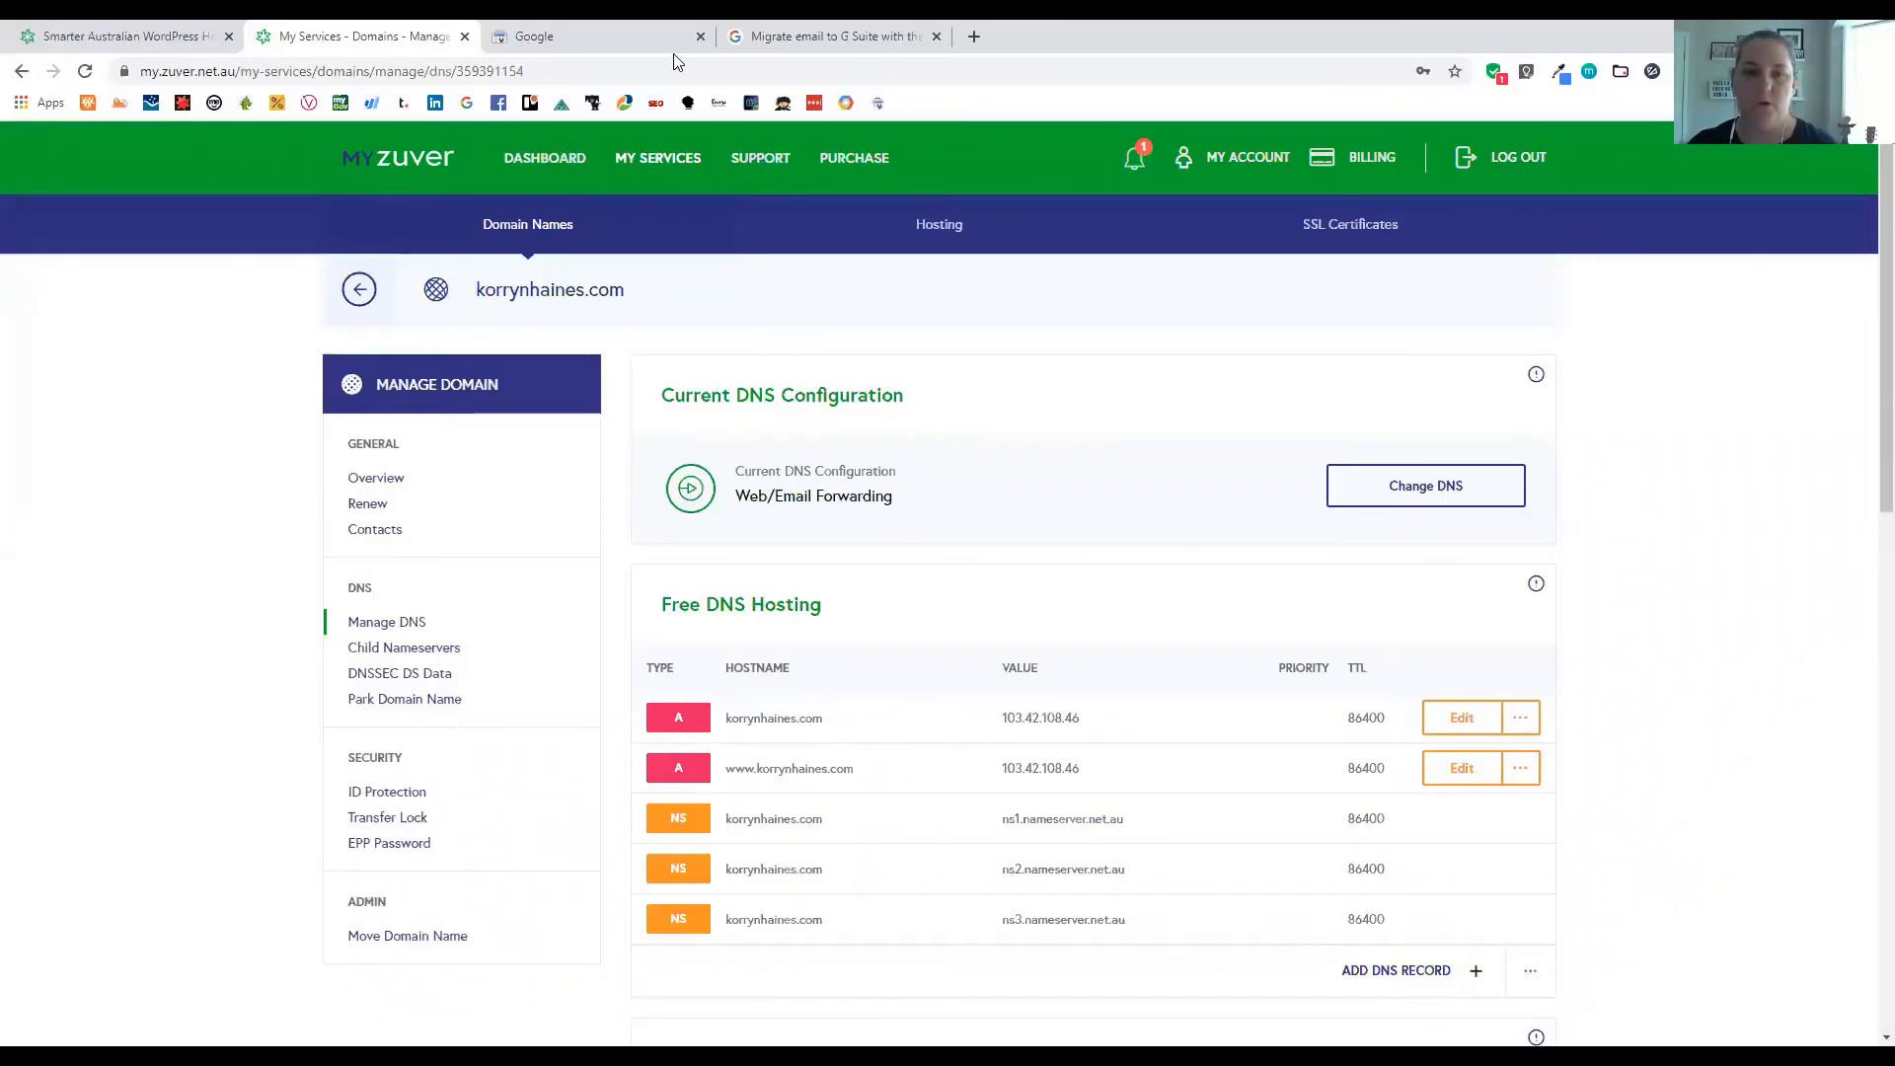
Add a TXT record in myZuver holding the pasted Google site-verification value
scroll(649, 328, down, 1)
click(593, 37)
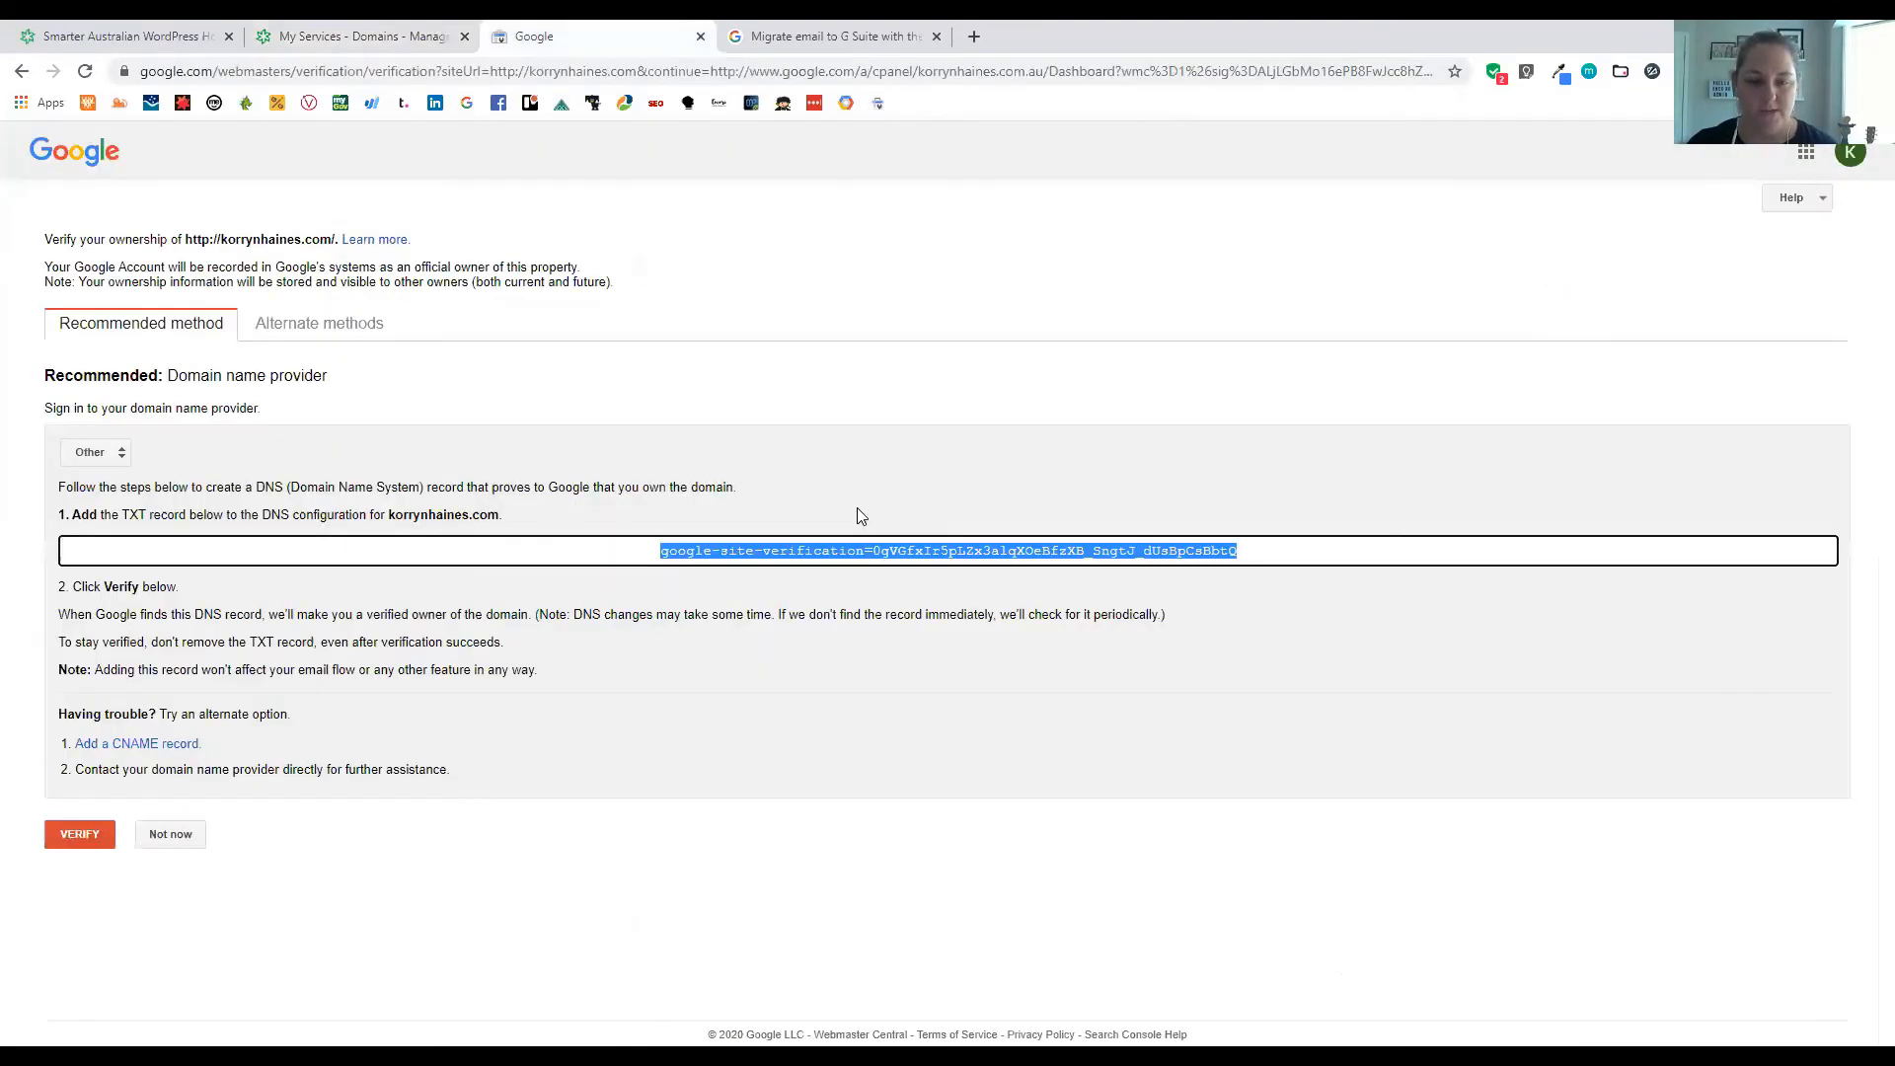
click(356, 36)
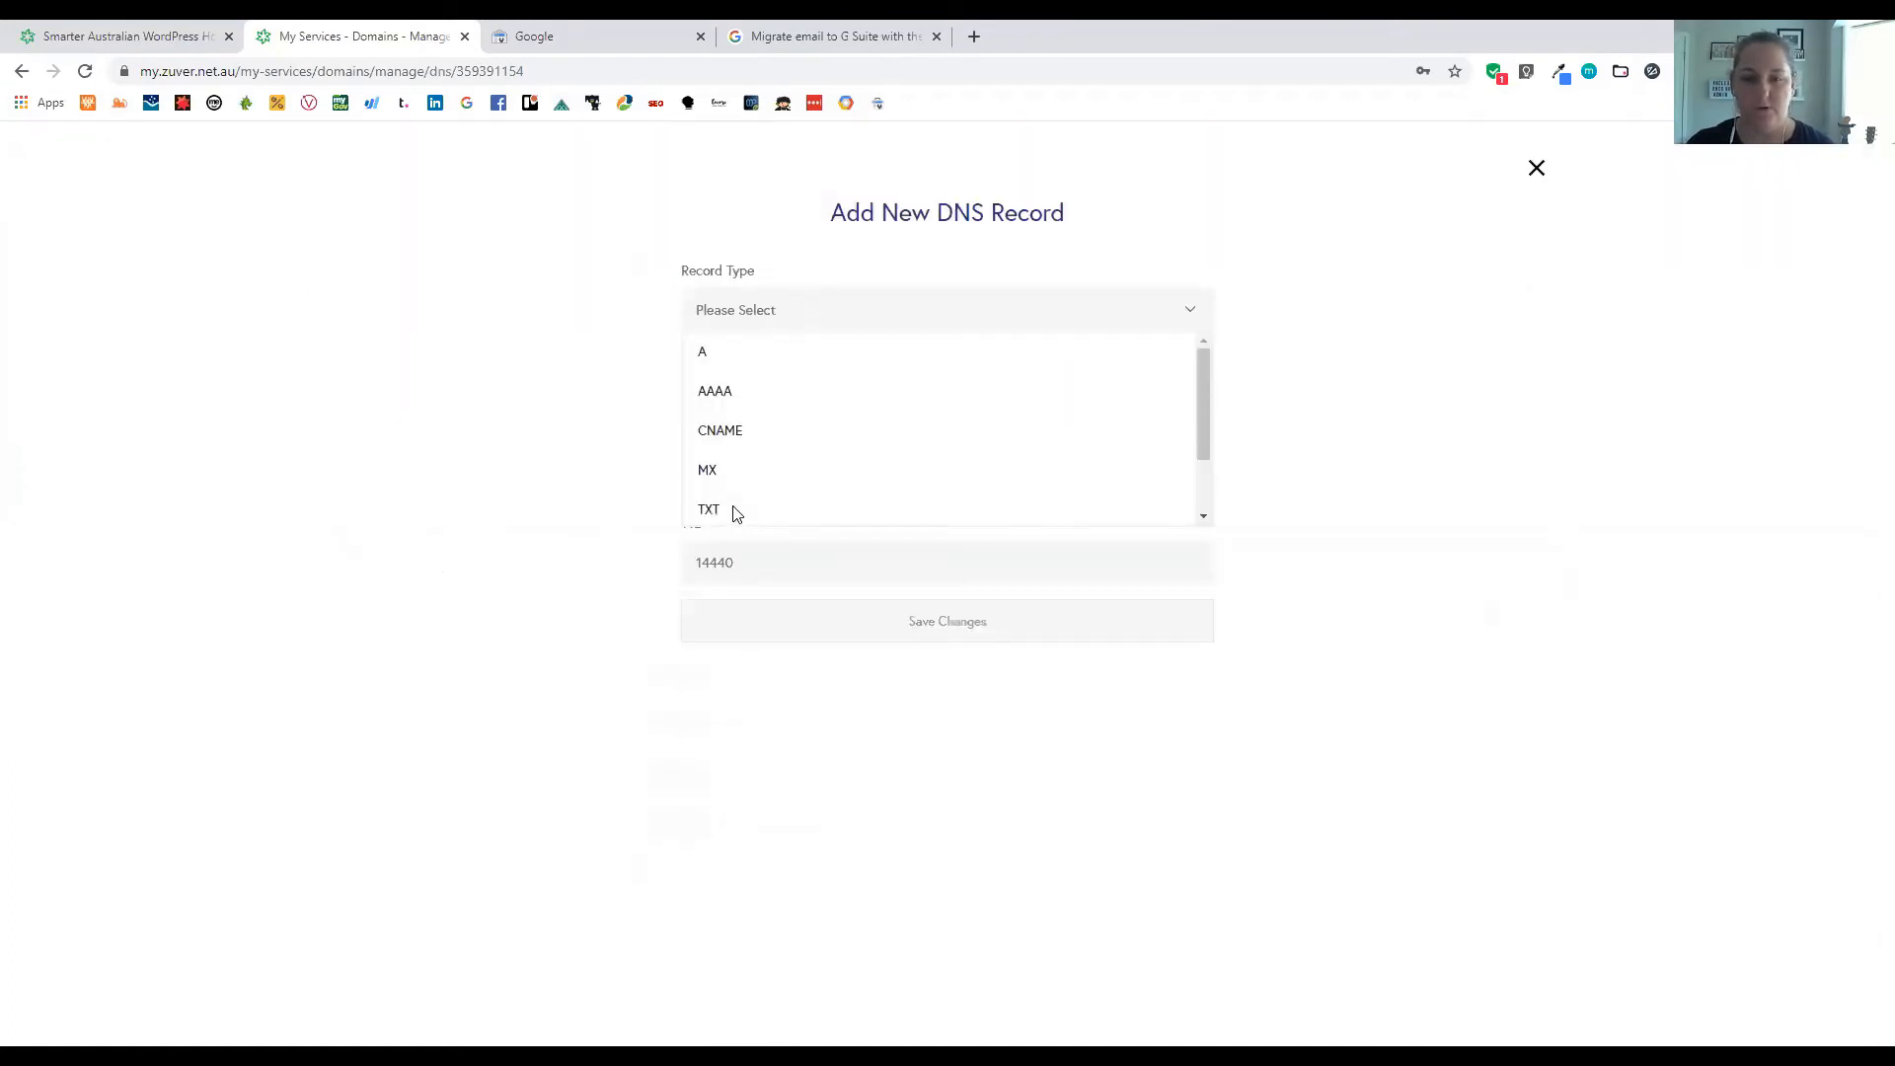
click(734, 512)
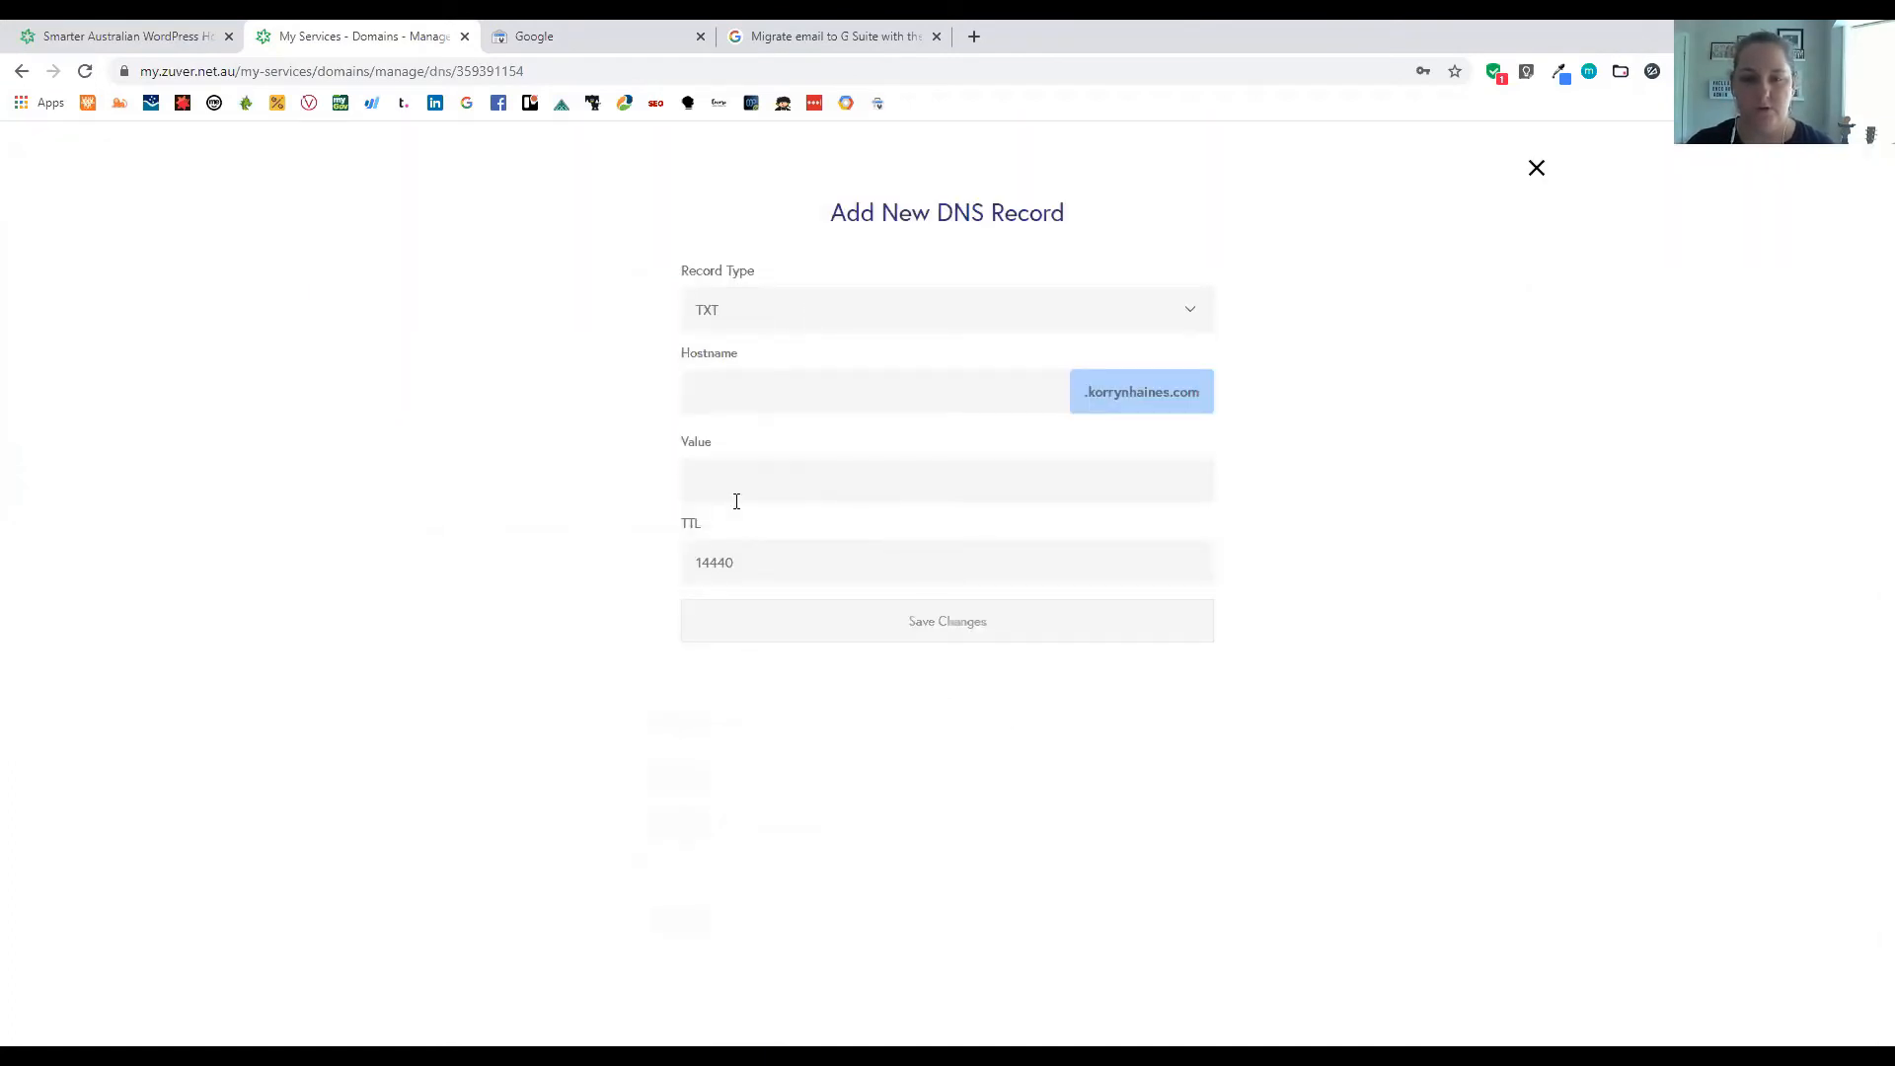
click(751, 470)
key(ctrl+v)
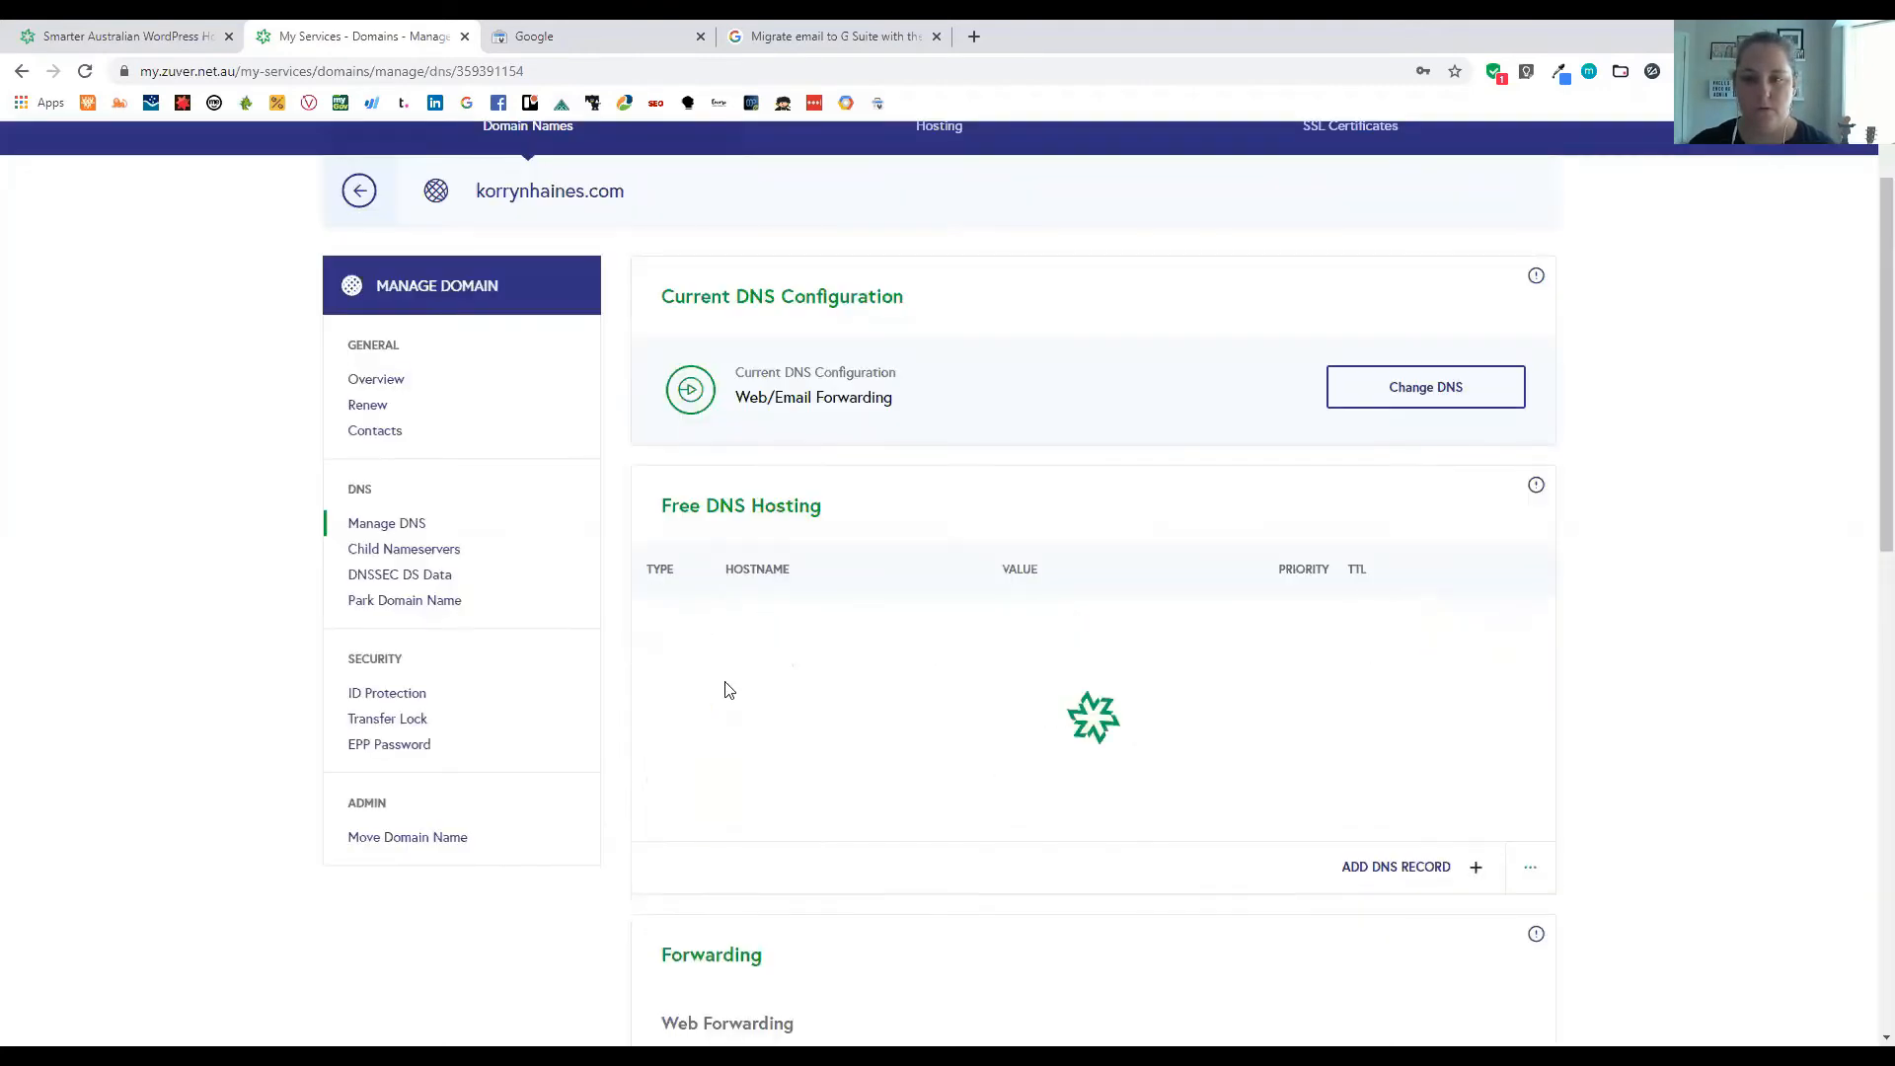
click(523, 33)
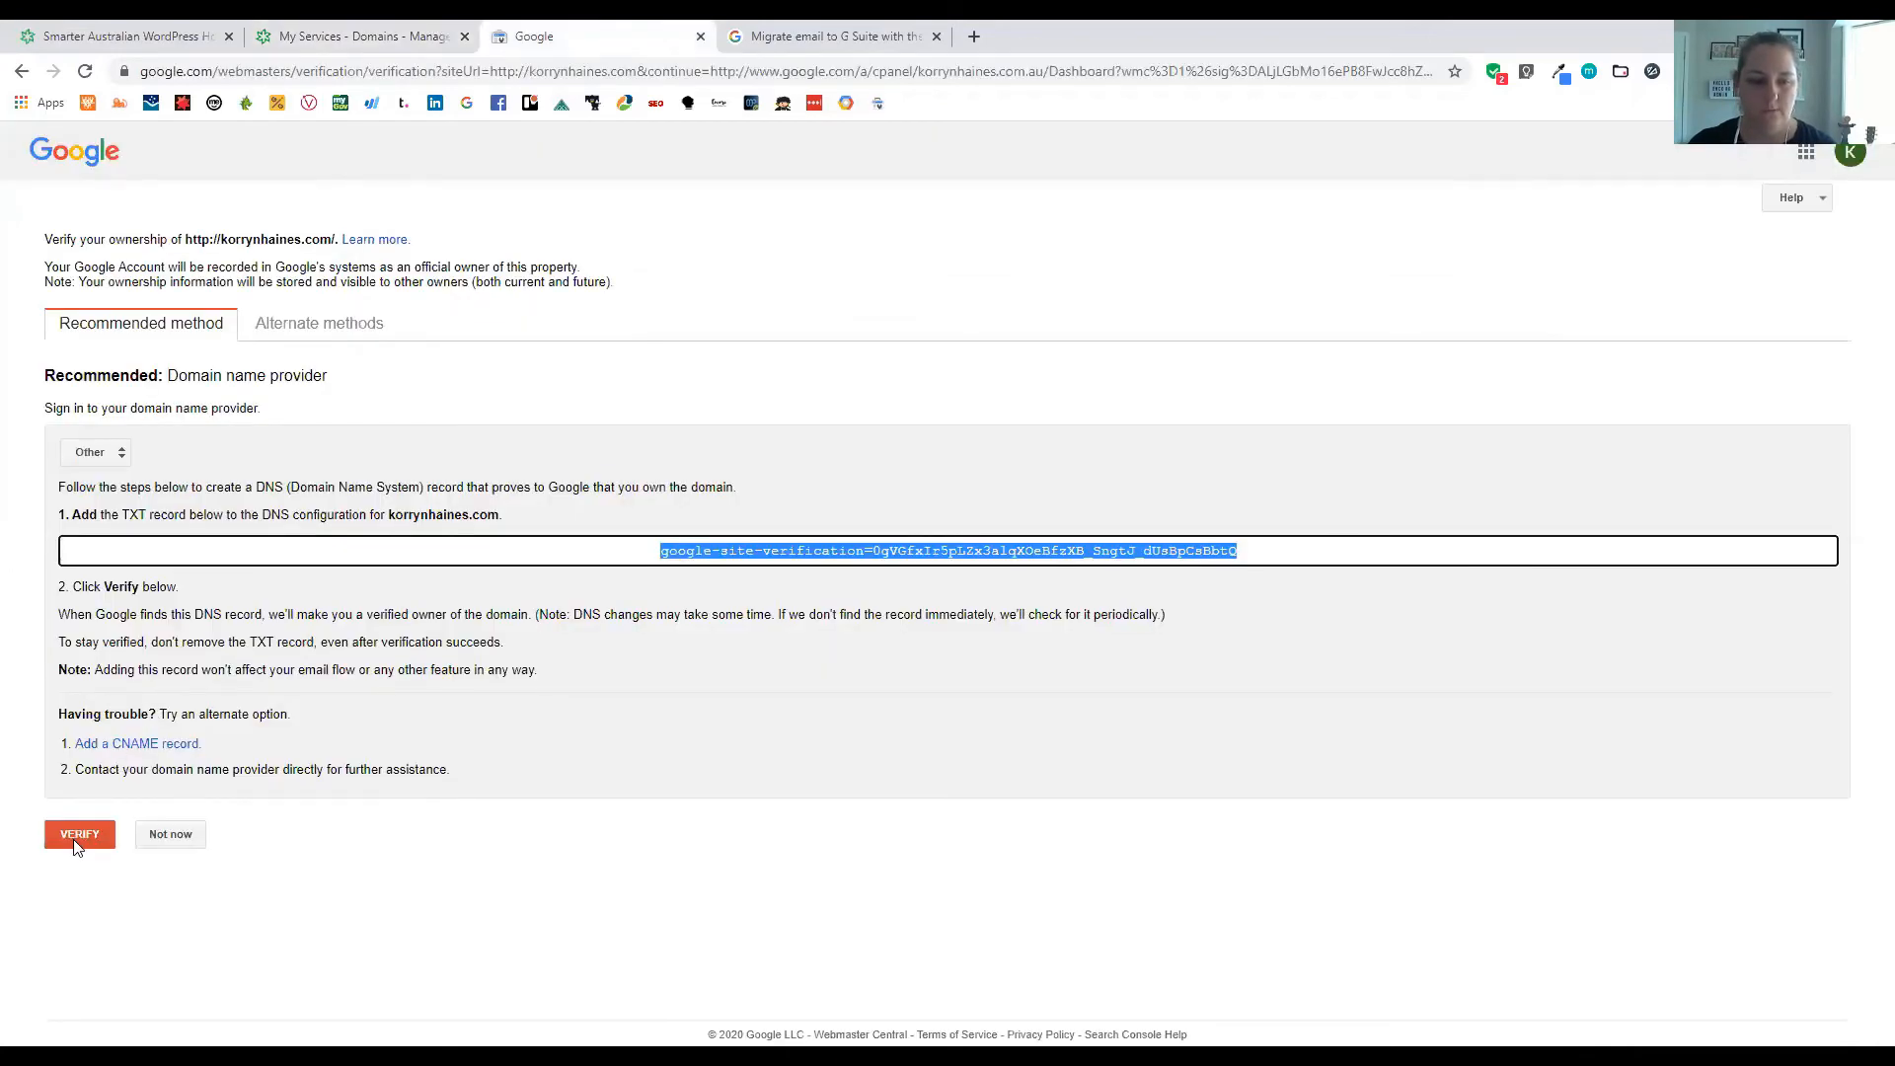
Submit the .com domain for ownership verification and continue to the Admin console home
click(75, 841)
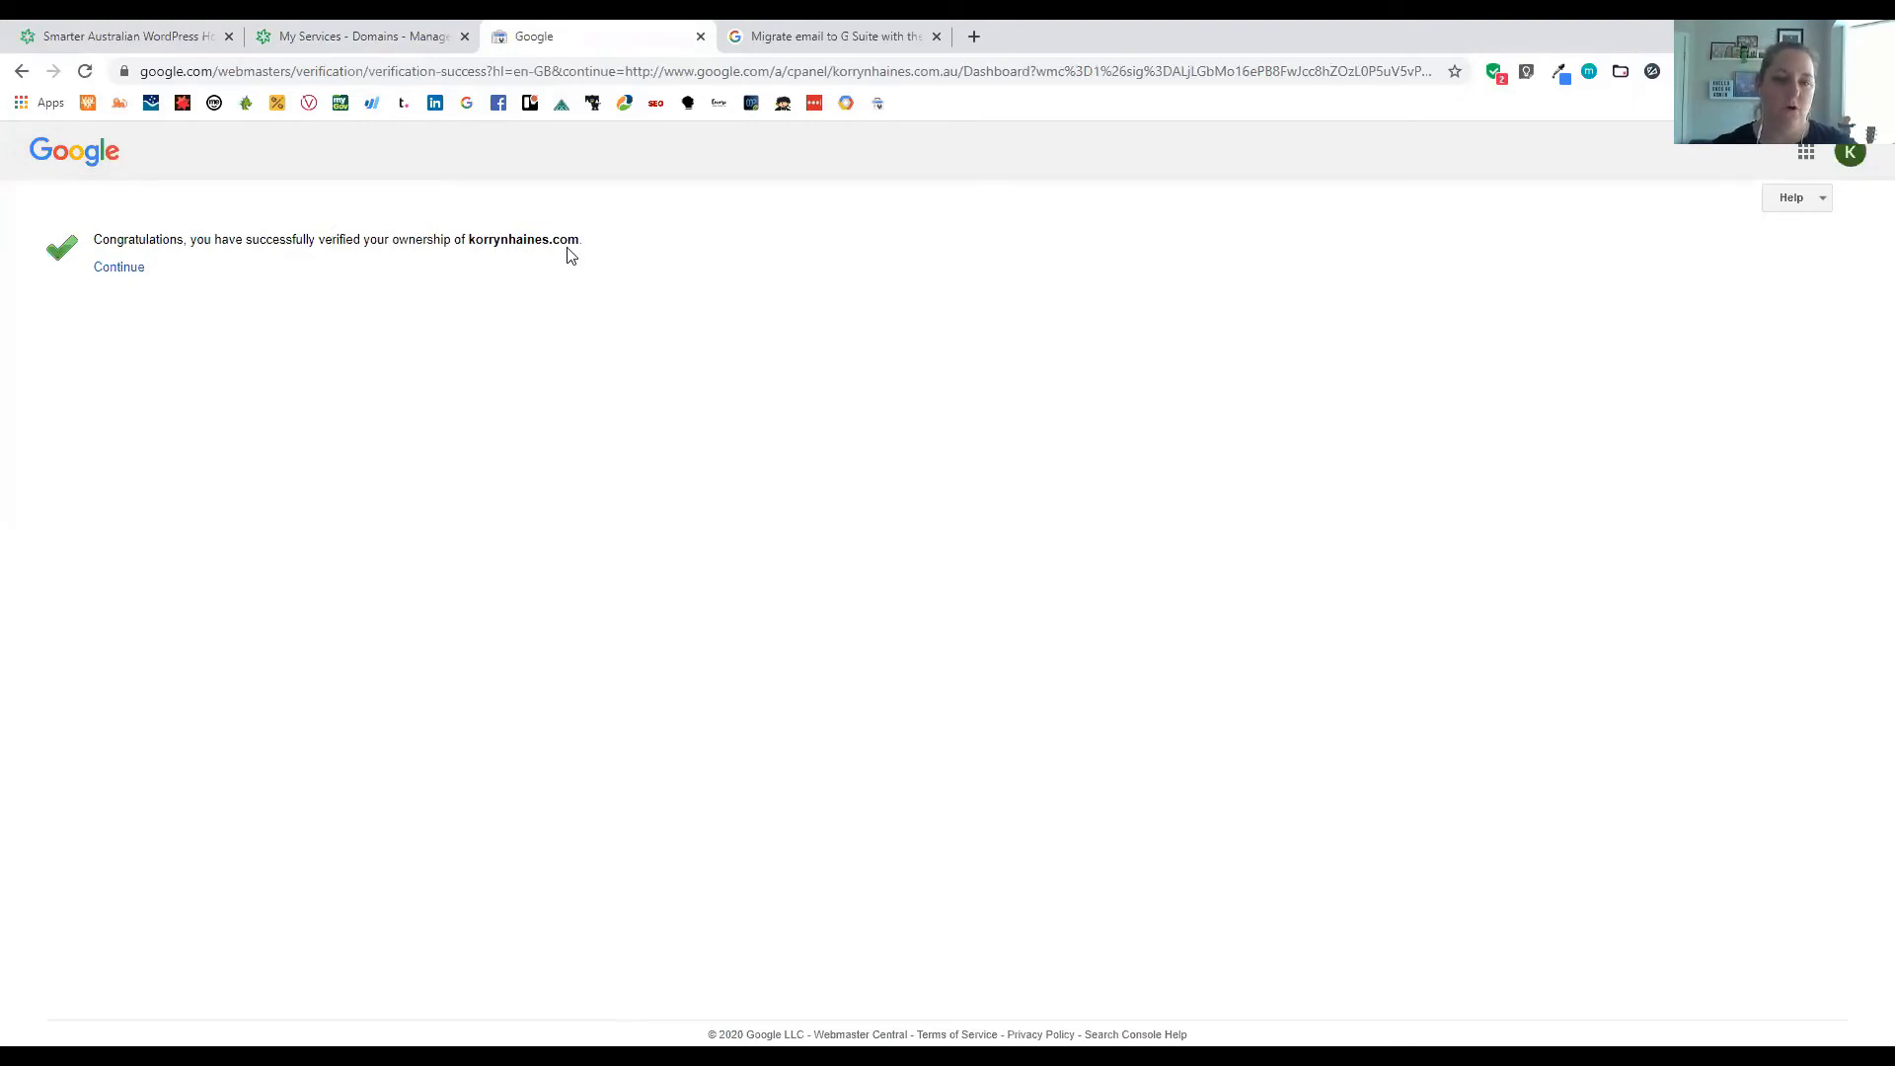
click(105, 270)
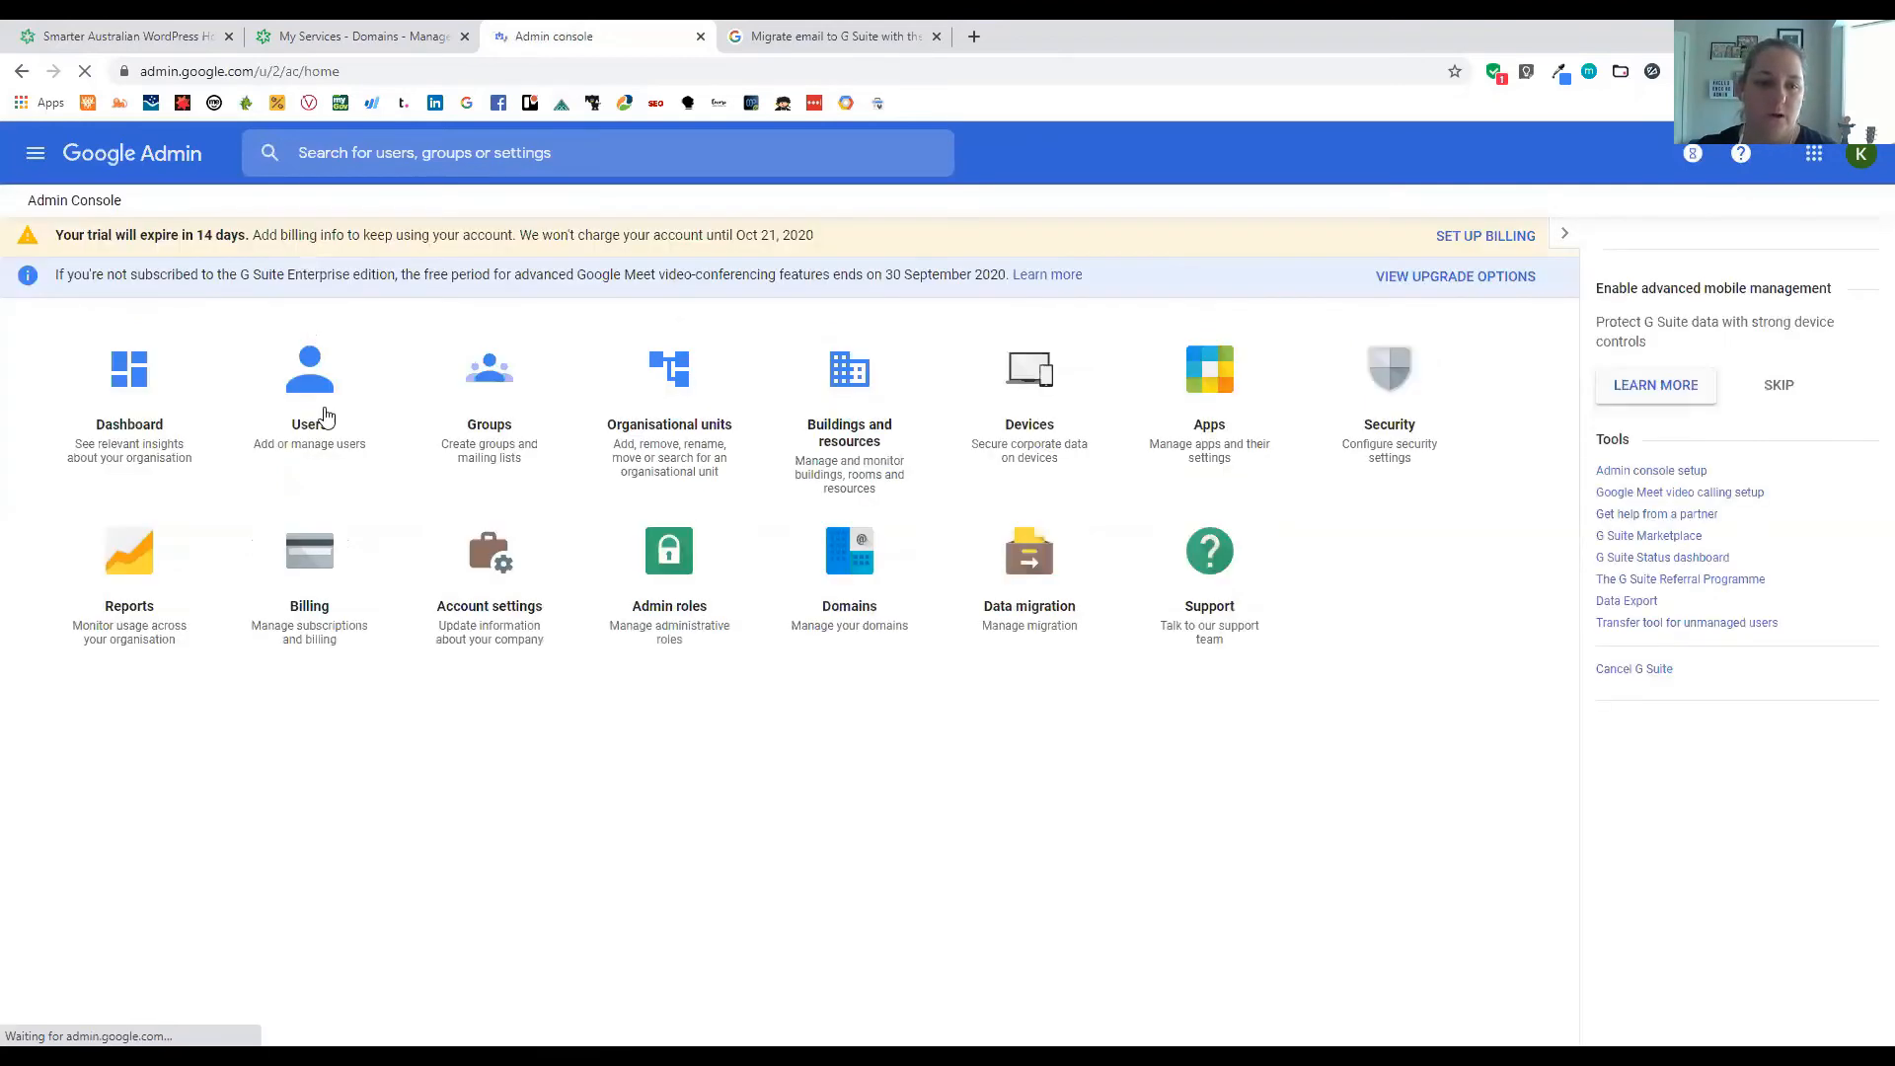
Open Users and begin a new user with a sample full name and a .com primary email
click(326, 412)
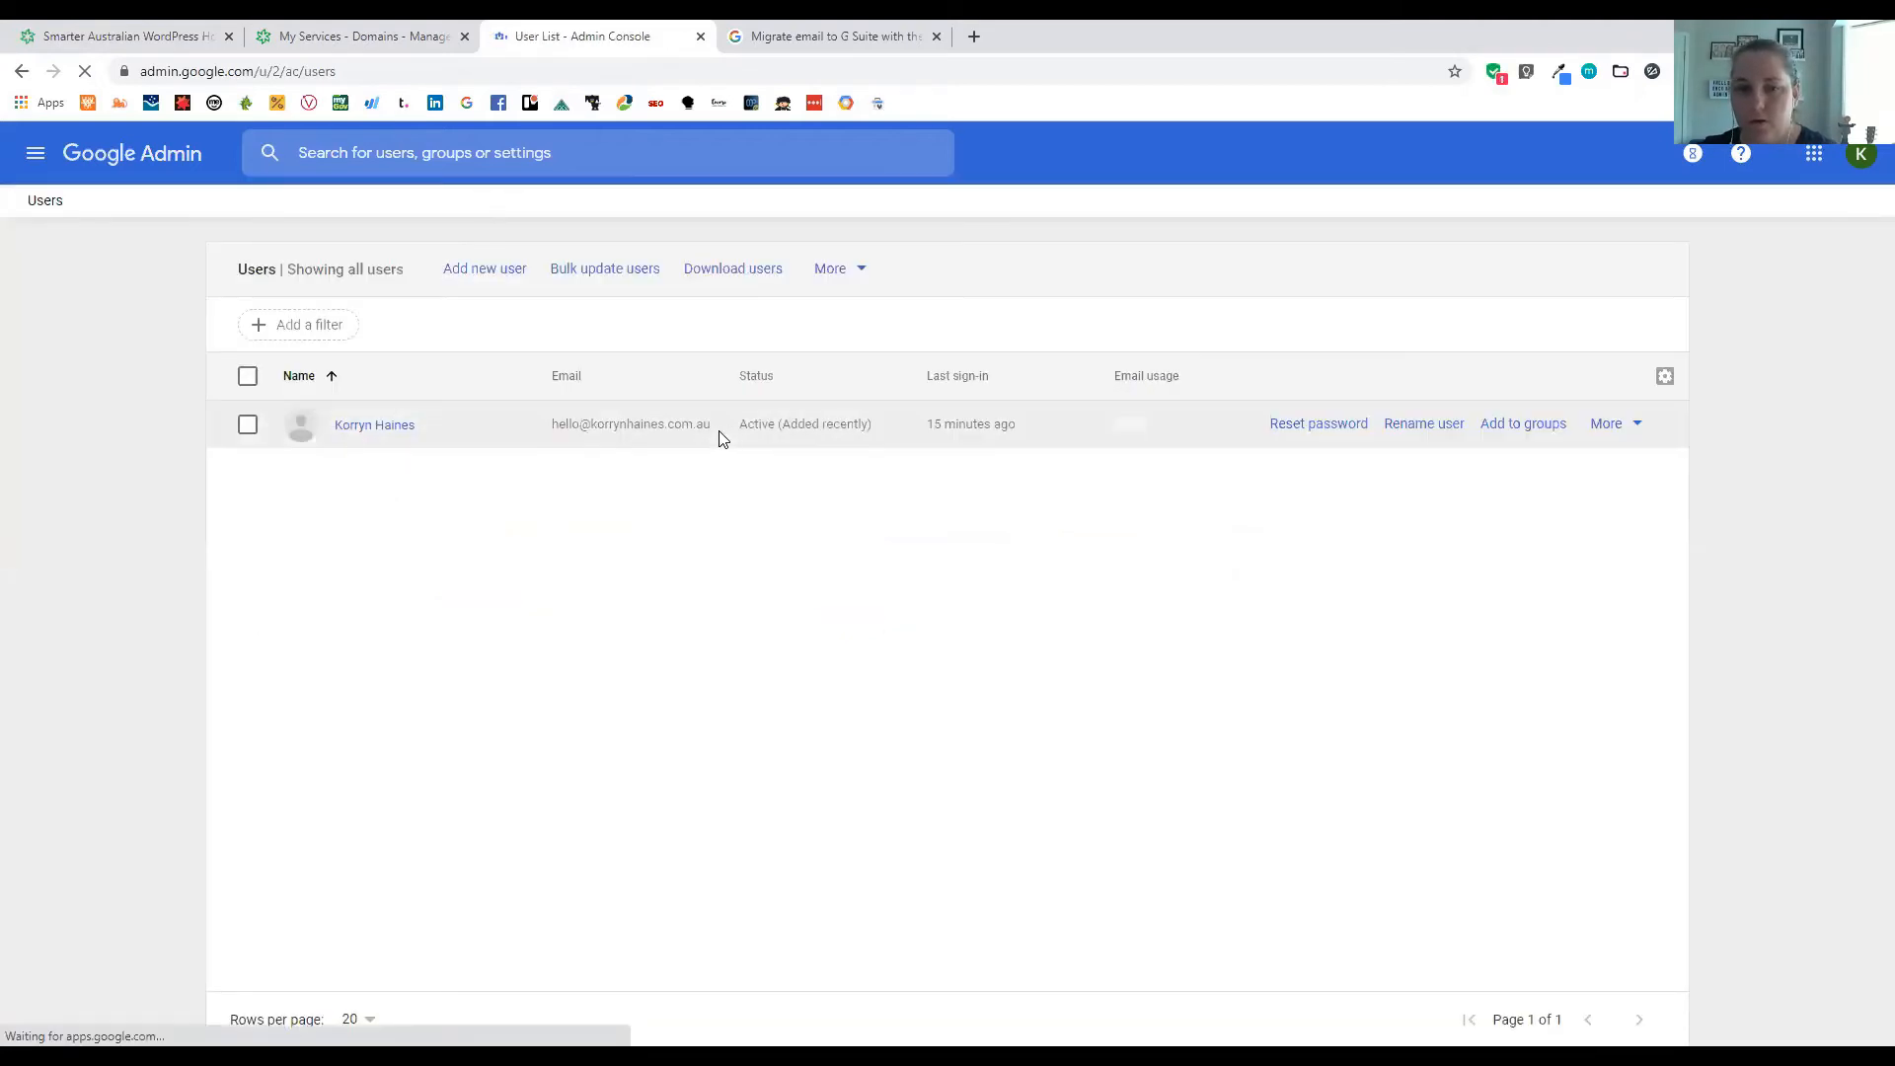
click(457, 271)
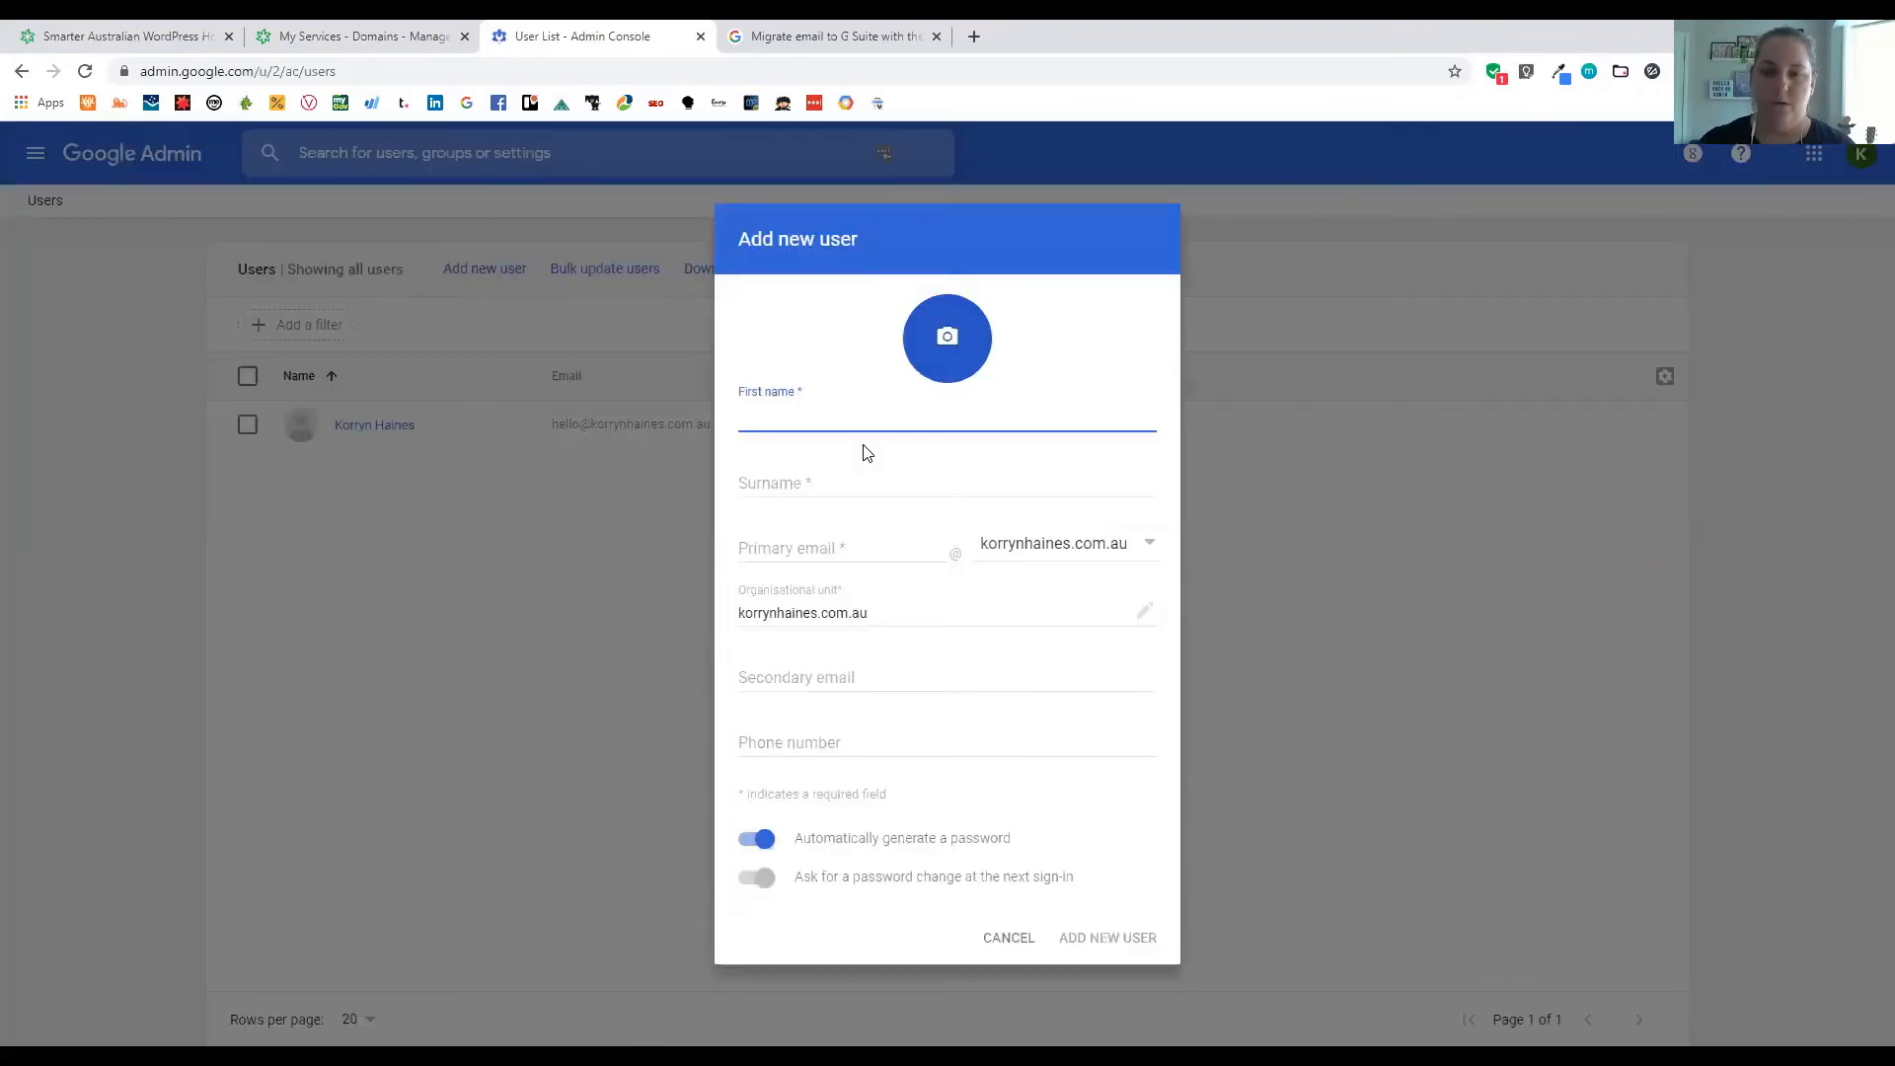
text(Joe)
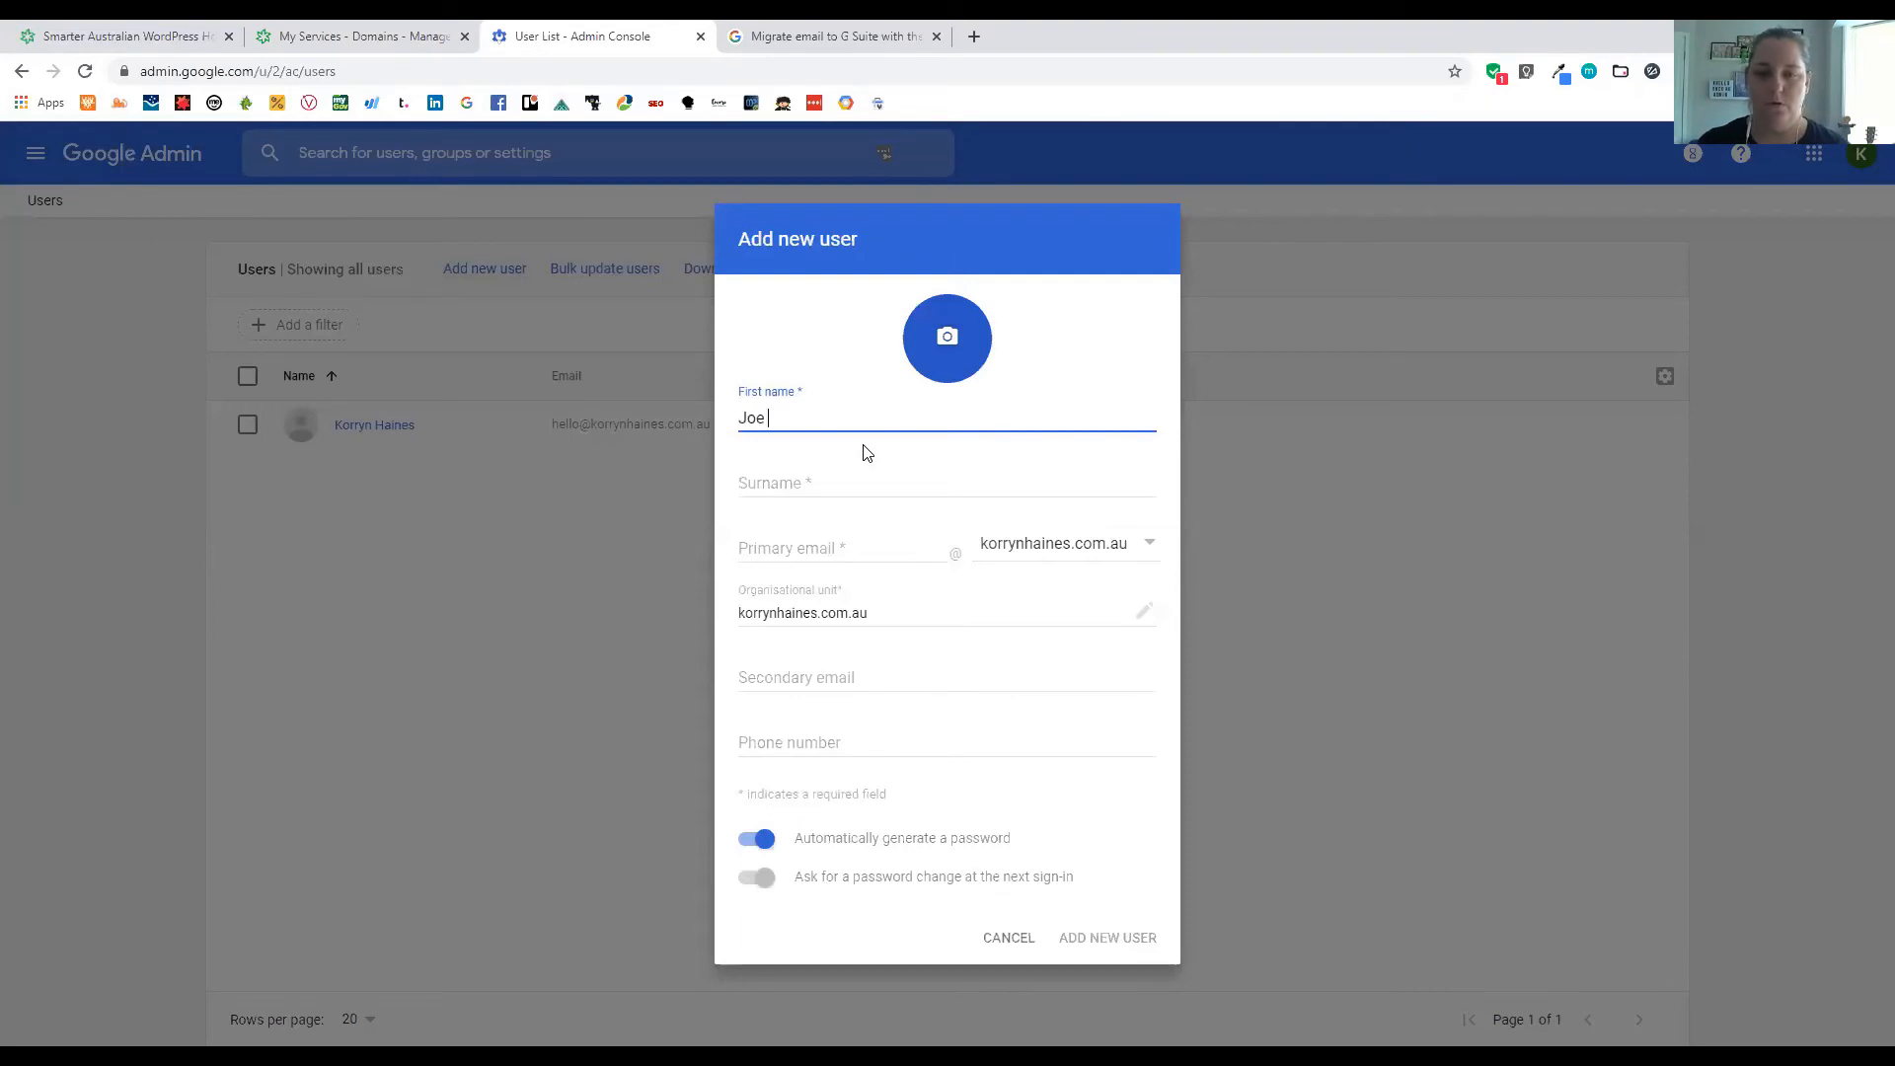
key(Tab)
text(Bloggs)
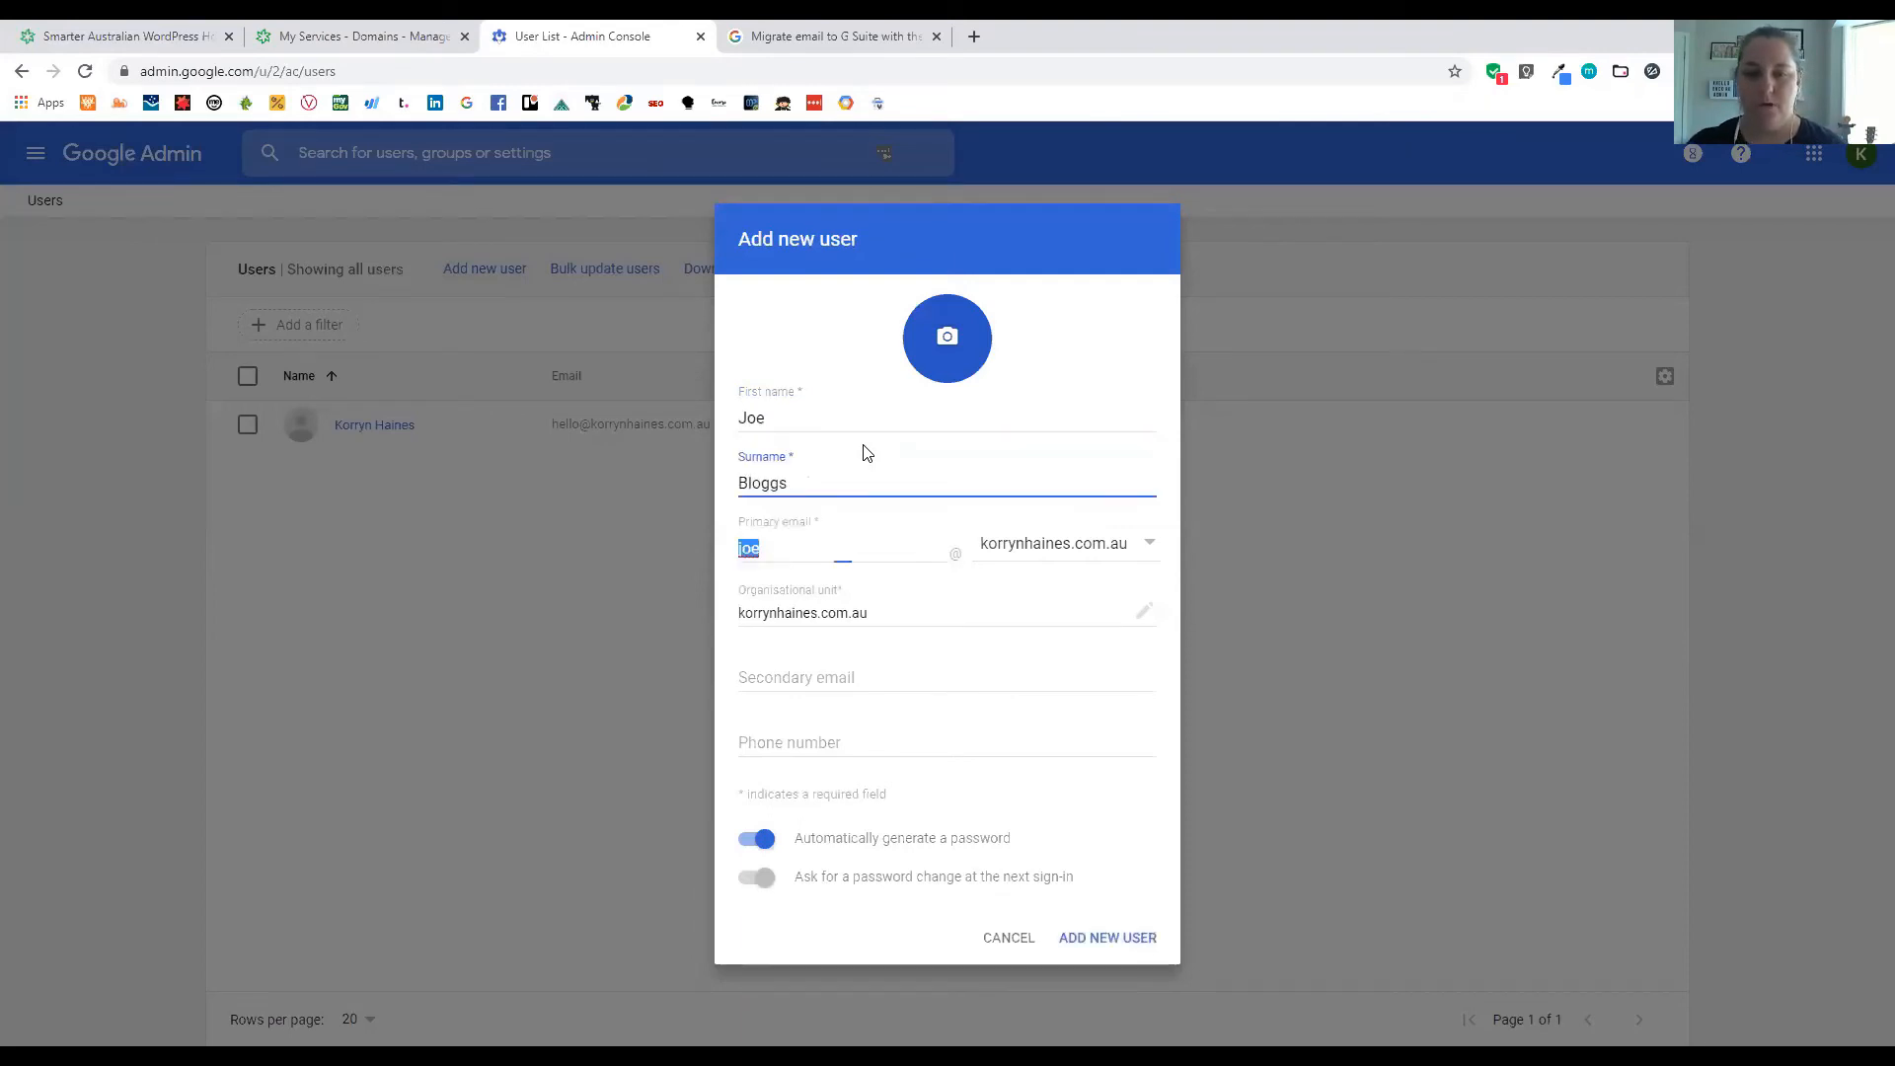
double_click(819, 542)
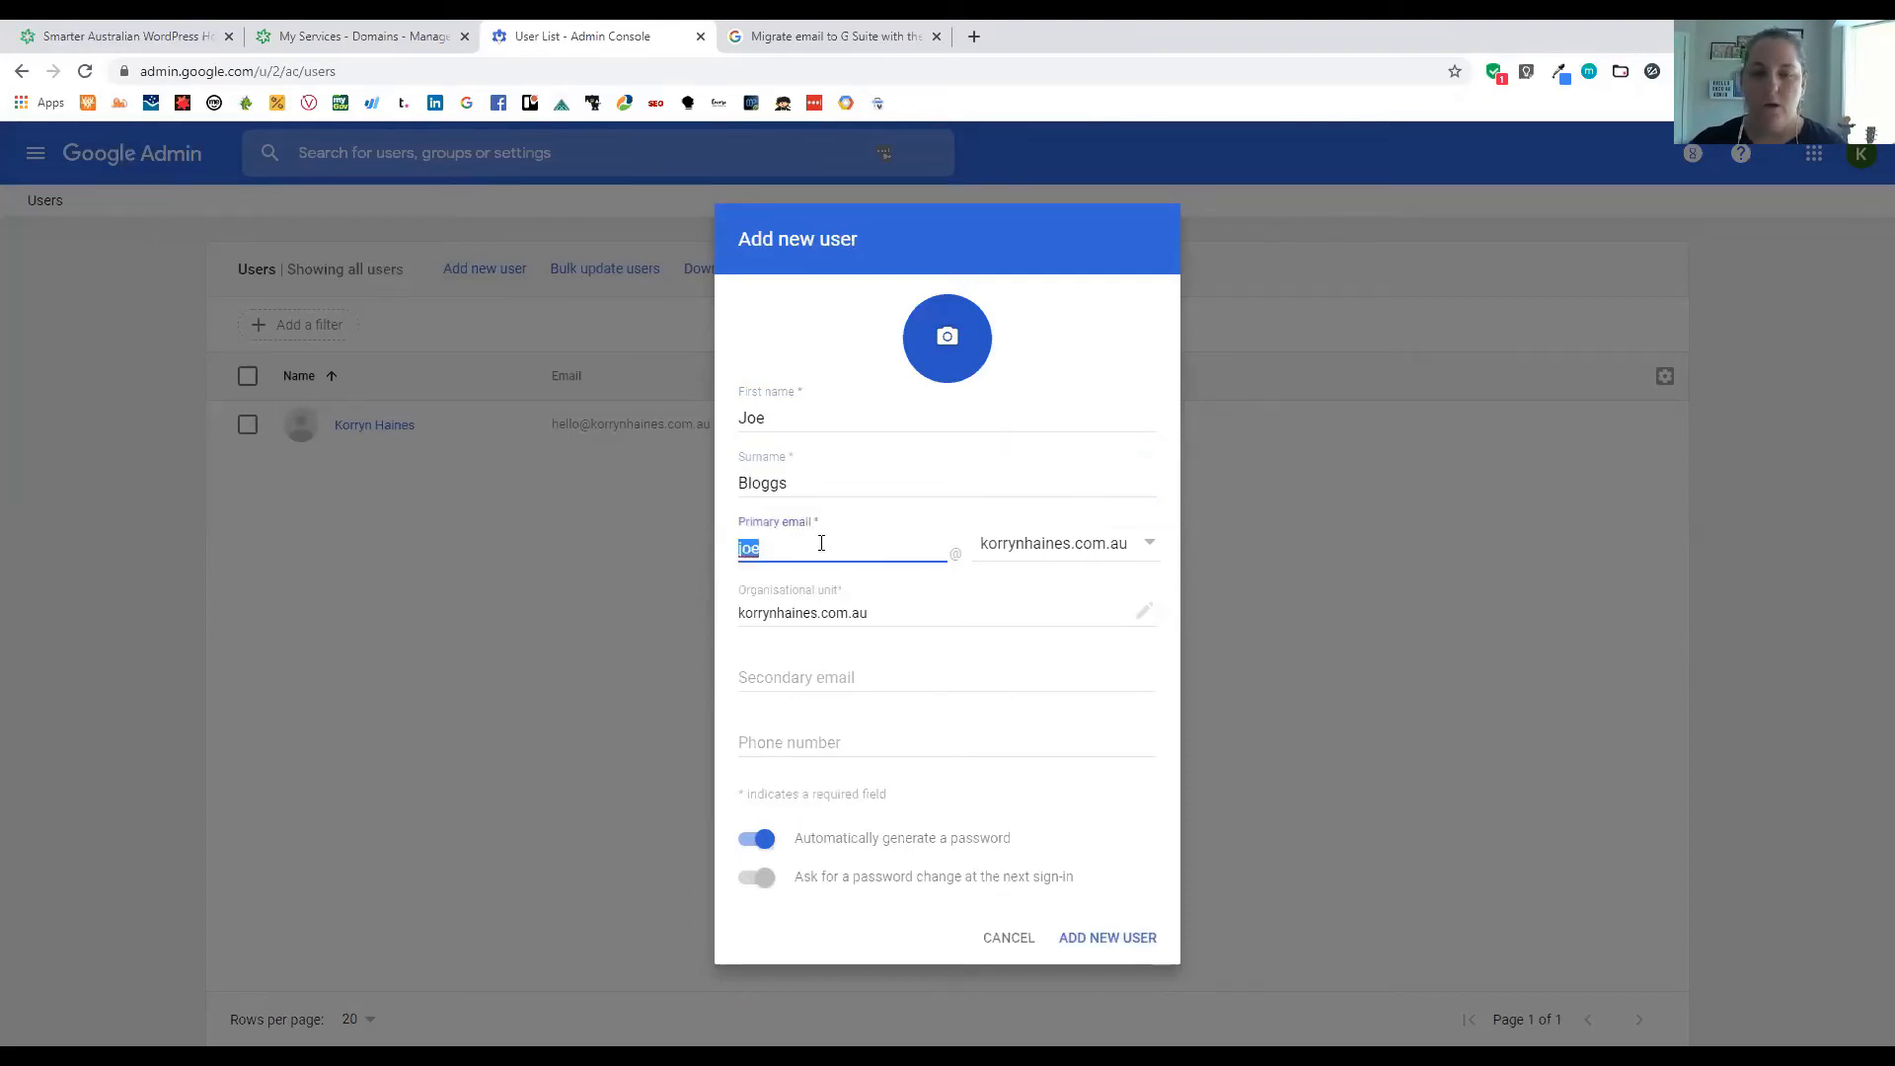
text(hello)
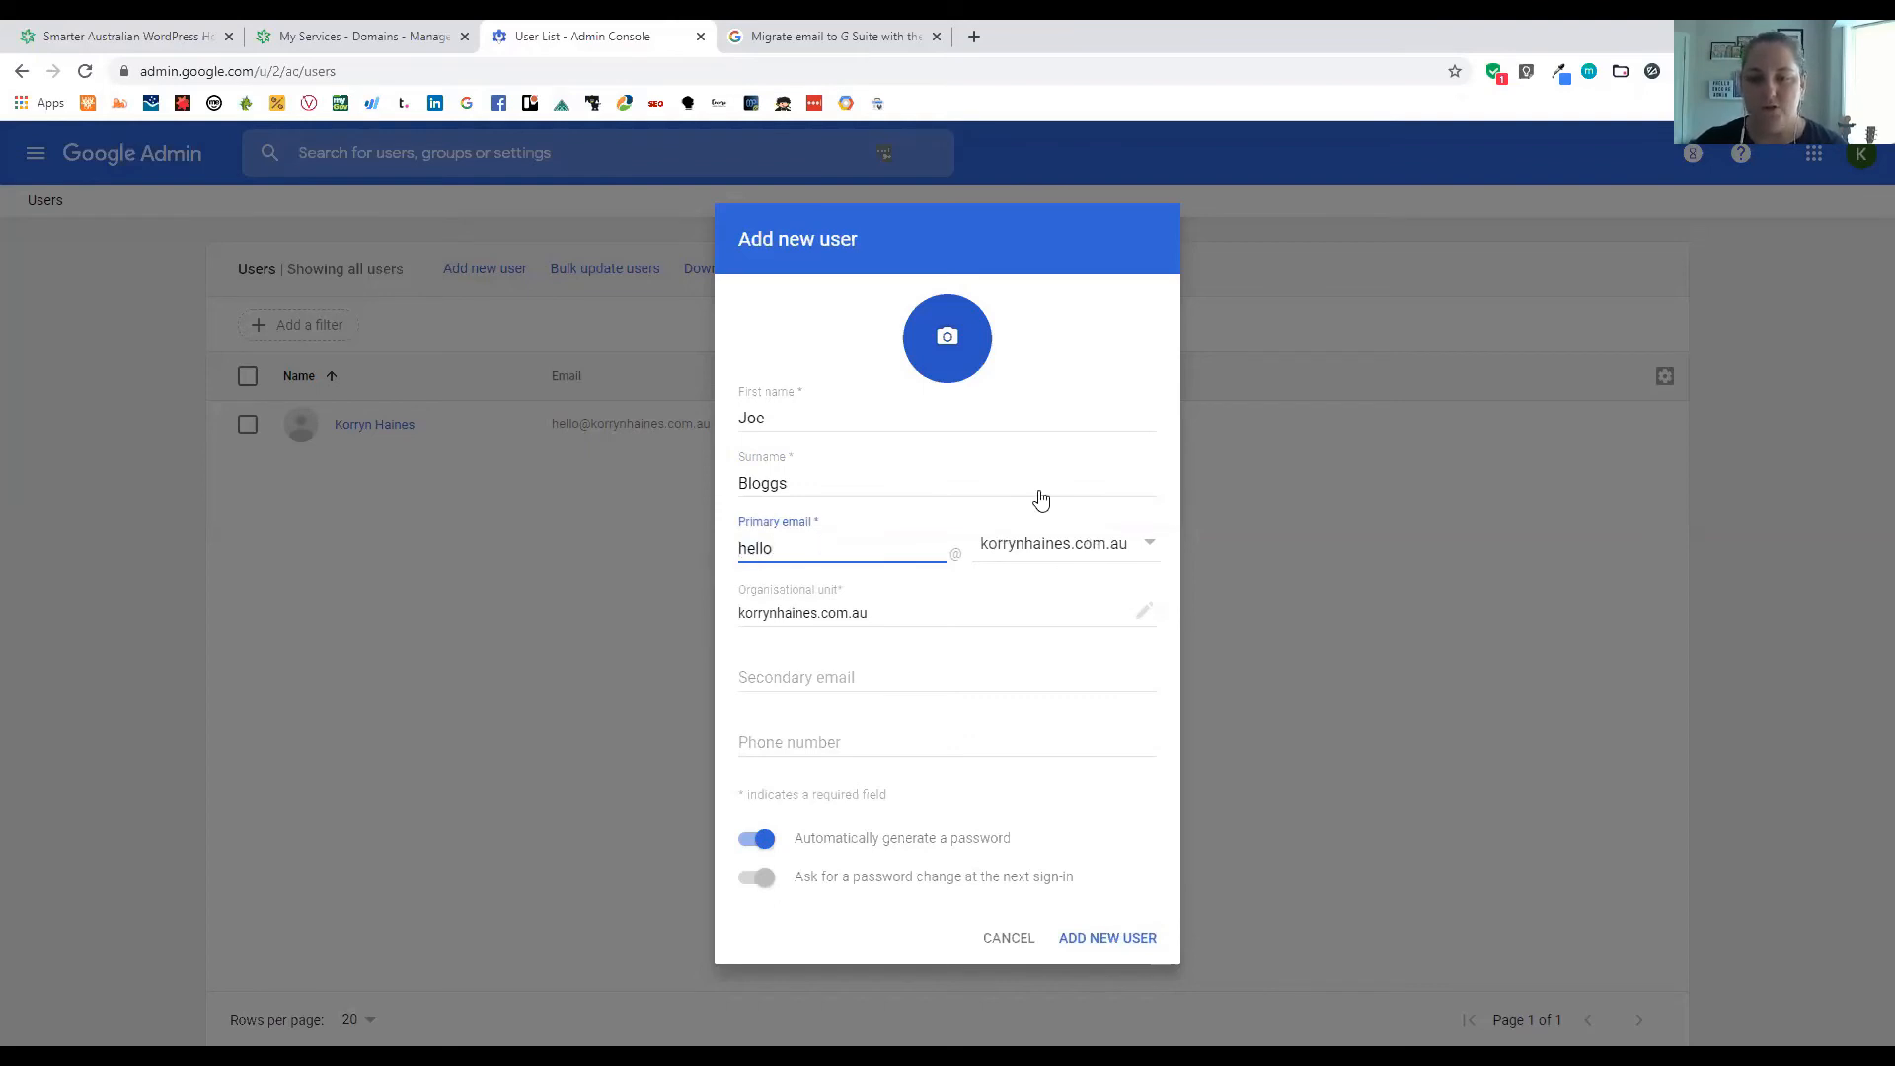
click(1046, 542)
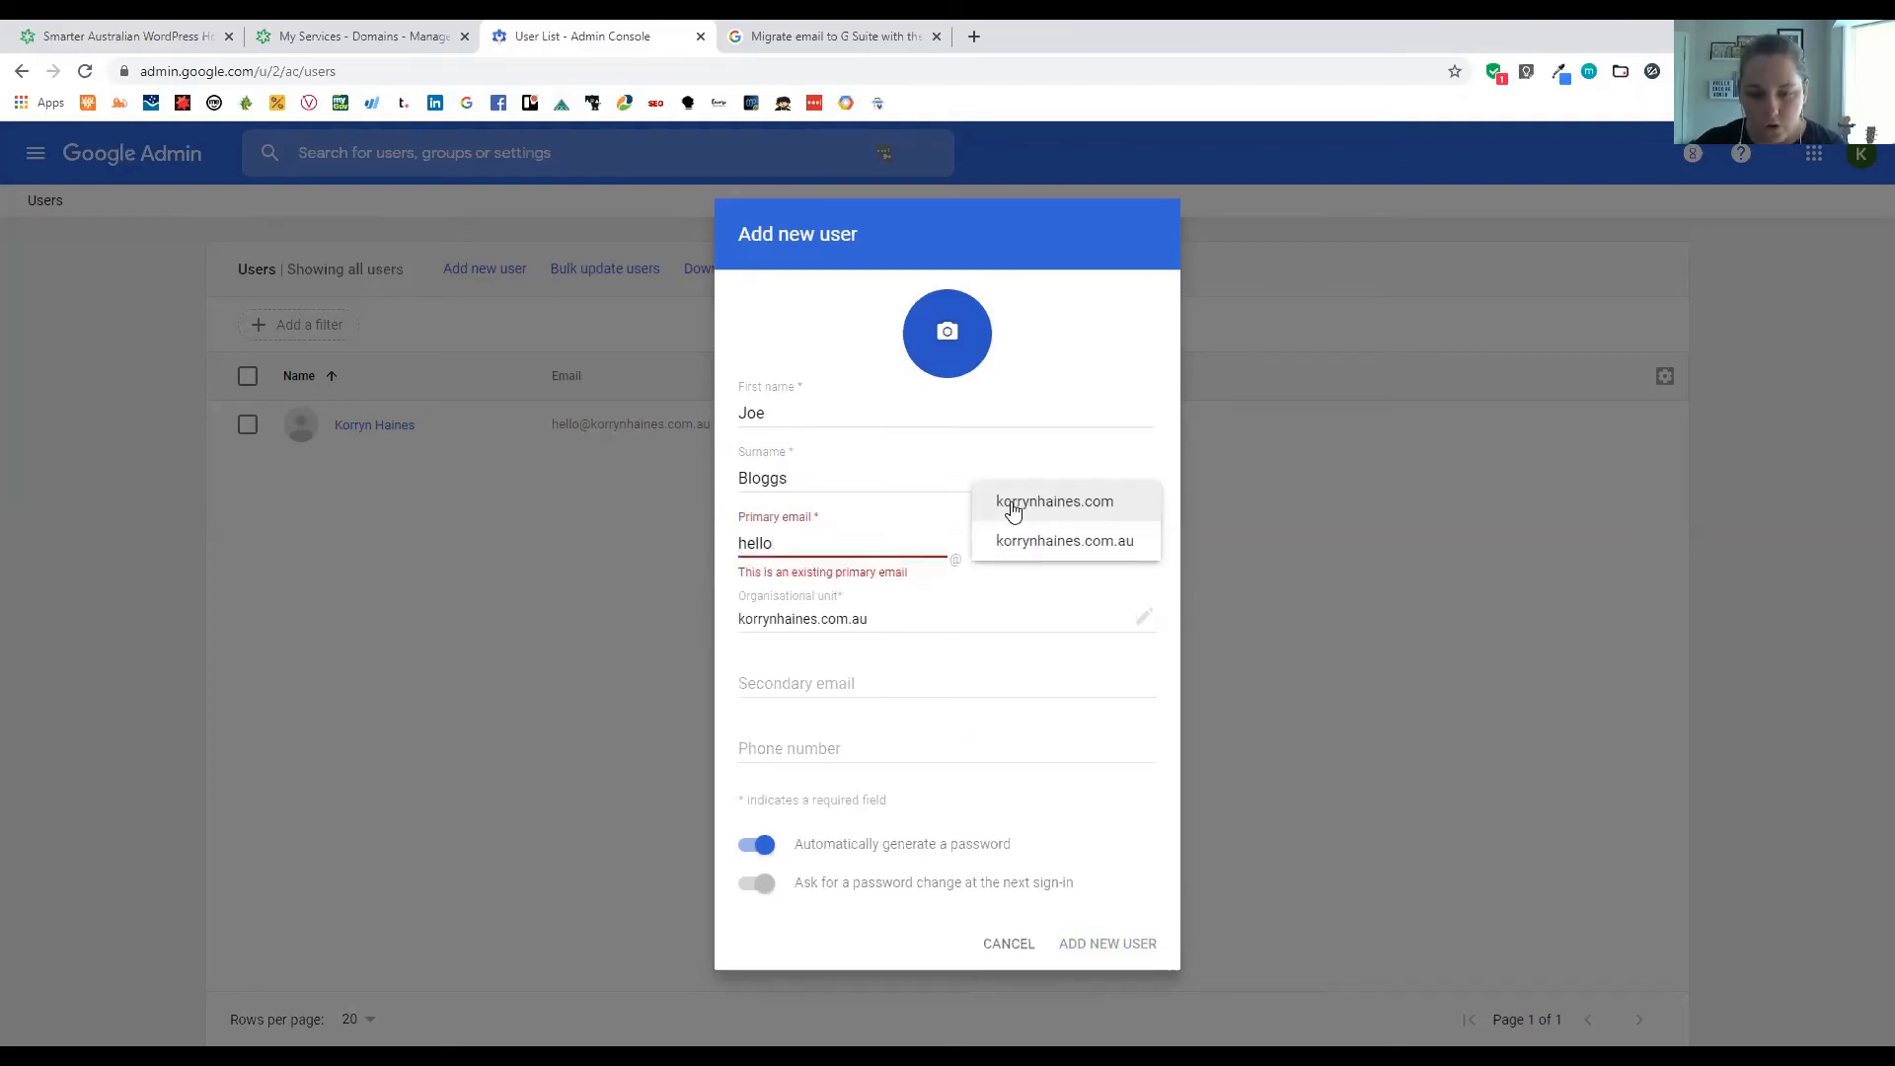
click(1015, 505)
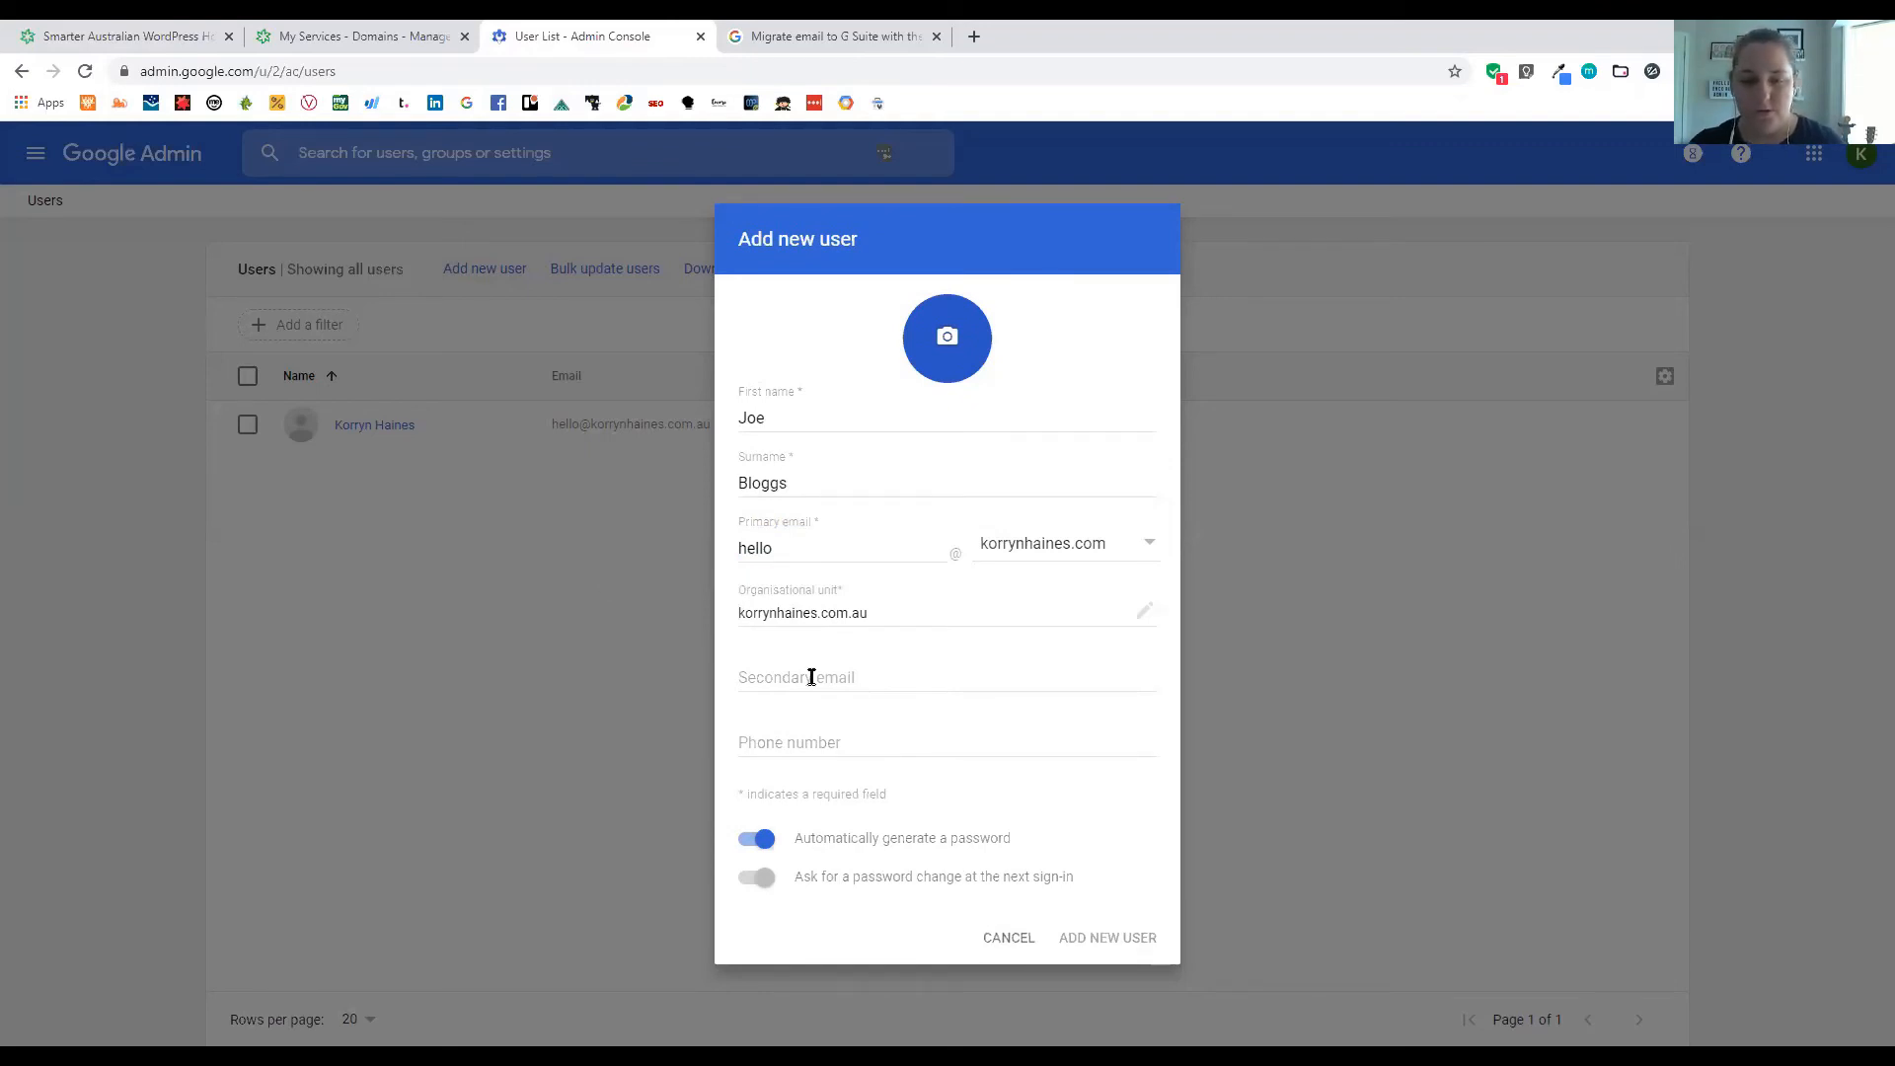
Enter a secondary e-mail, keep the password automatically generated, and cancel the new-user form
click(793, 741)
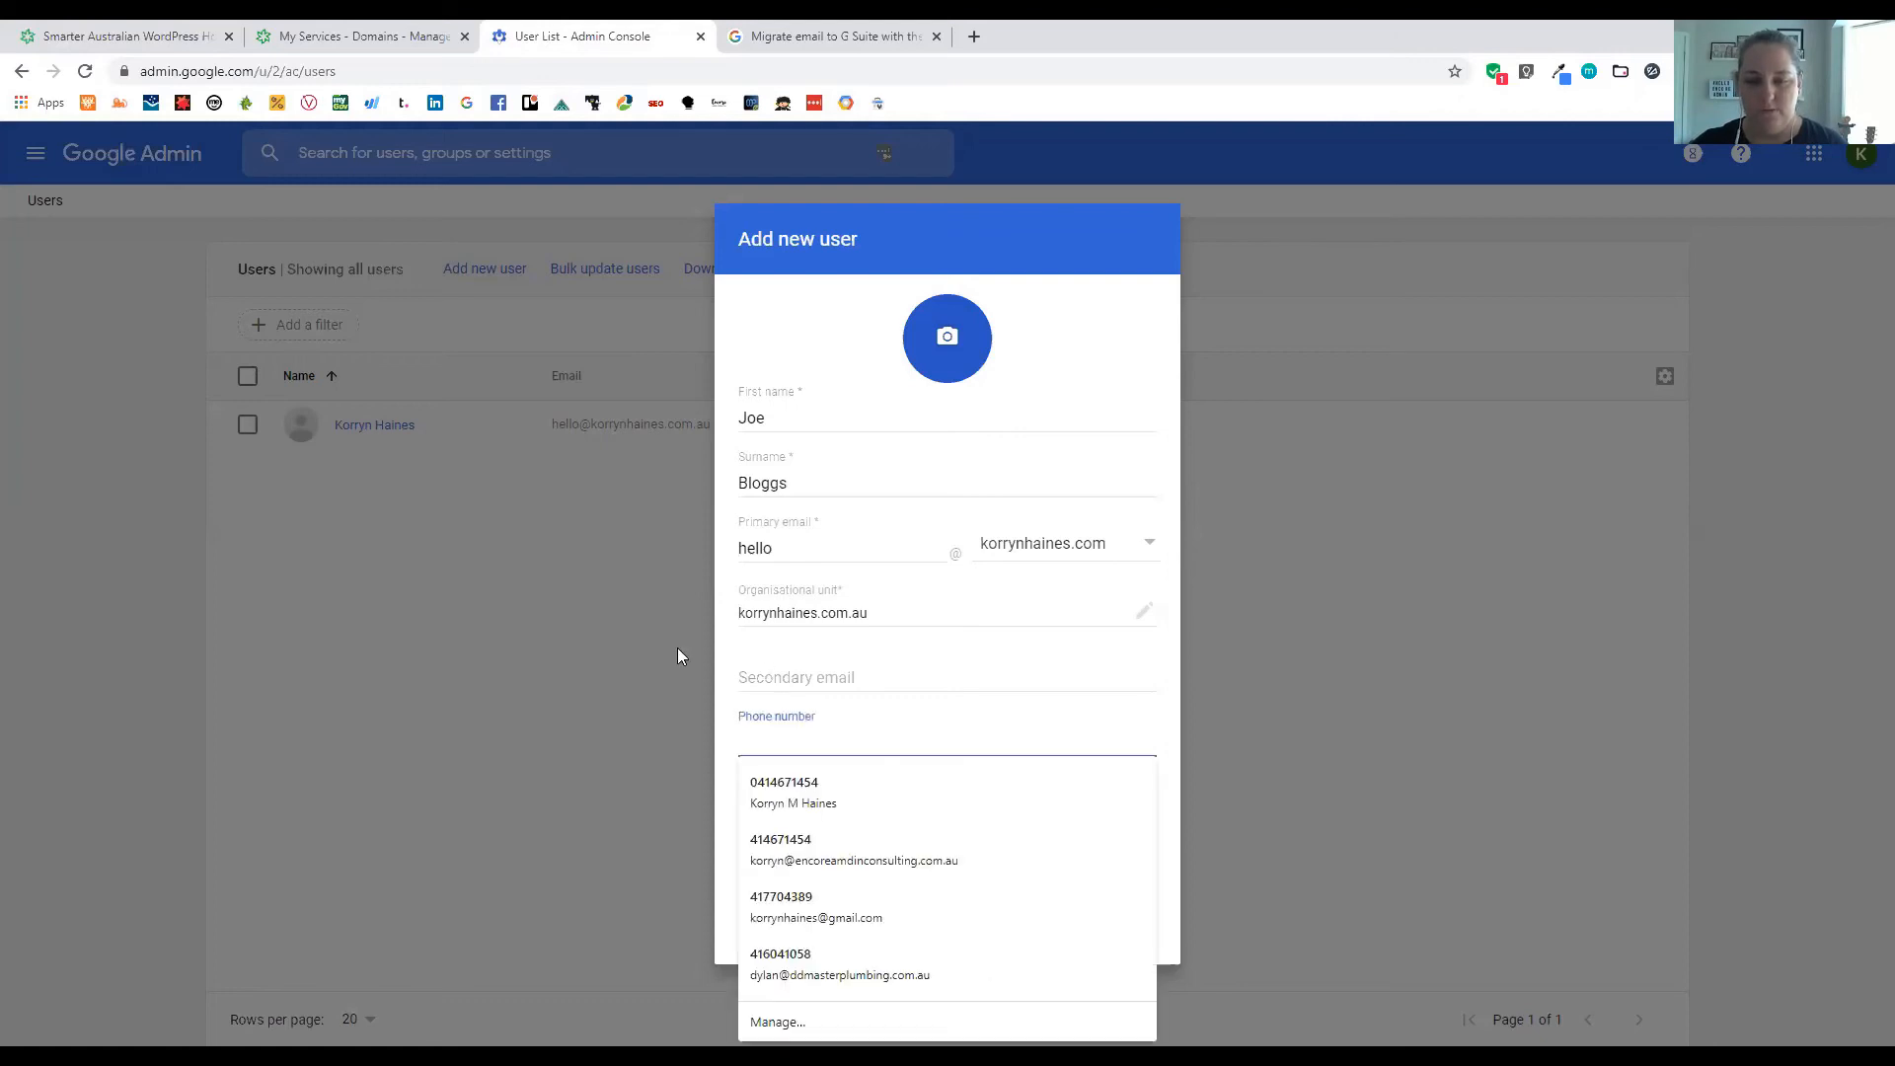
click(750, 673)
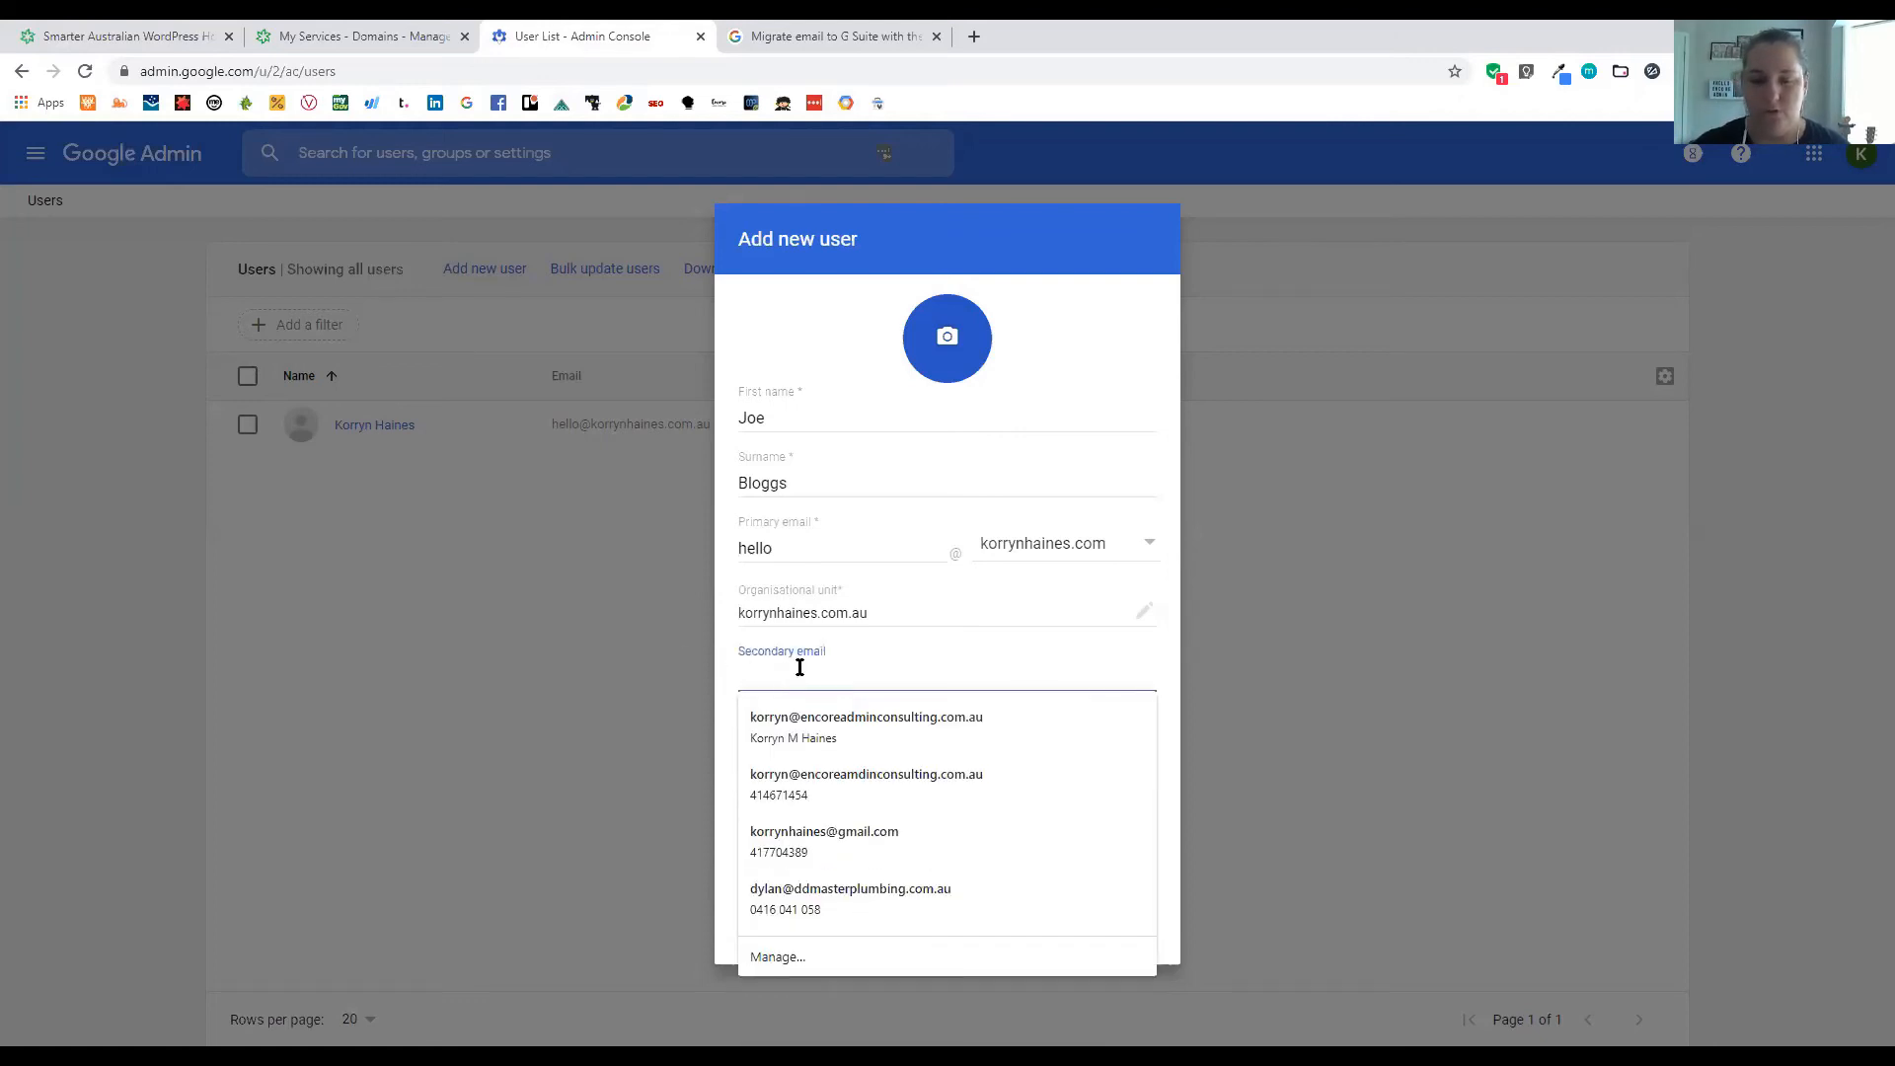
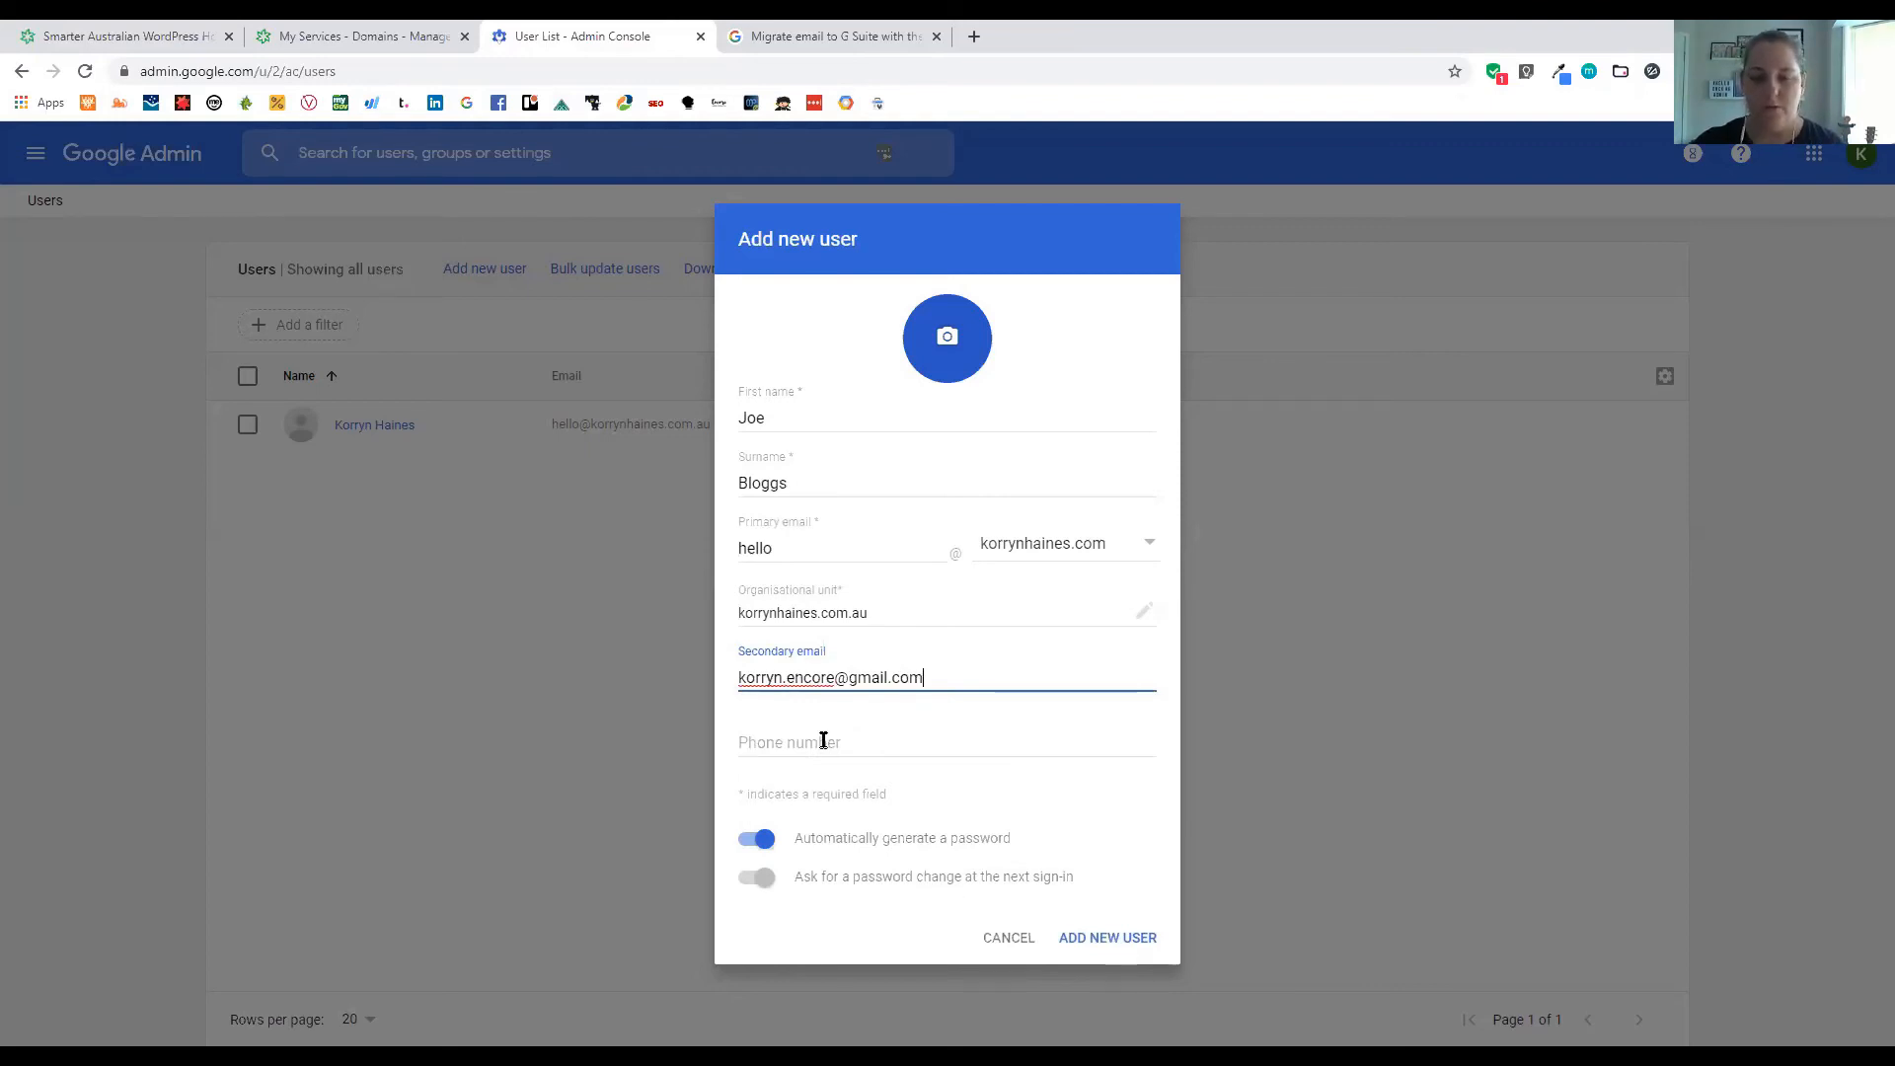
click(1121, 730)
click(842, 875)
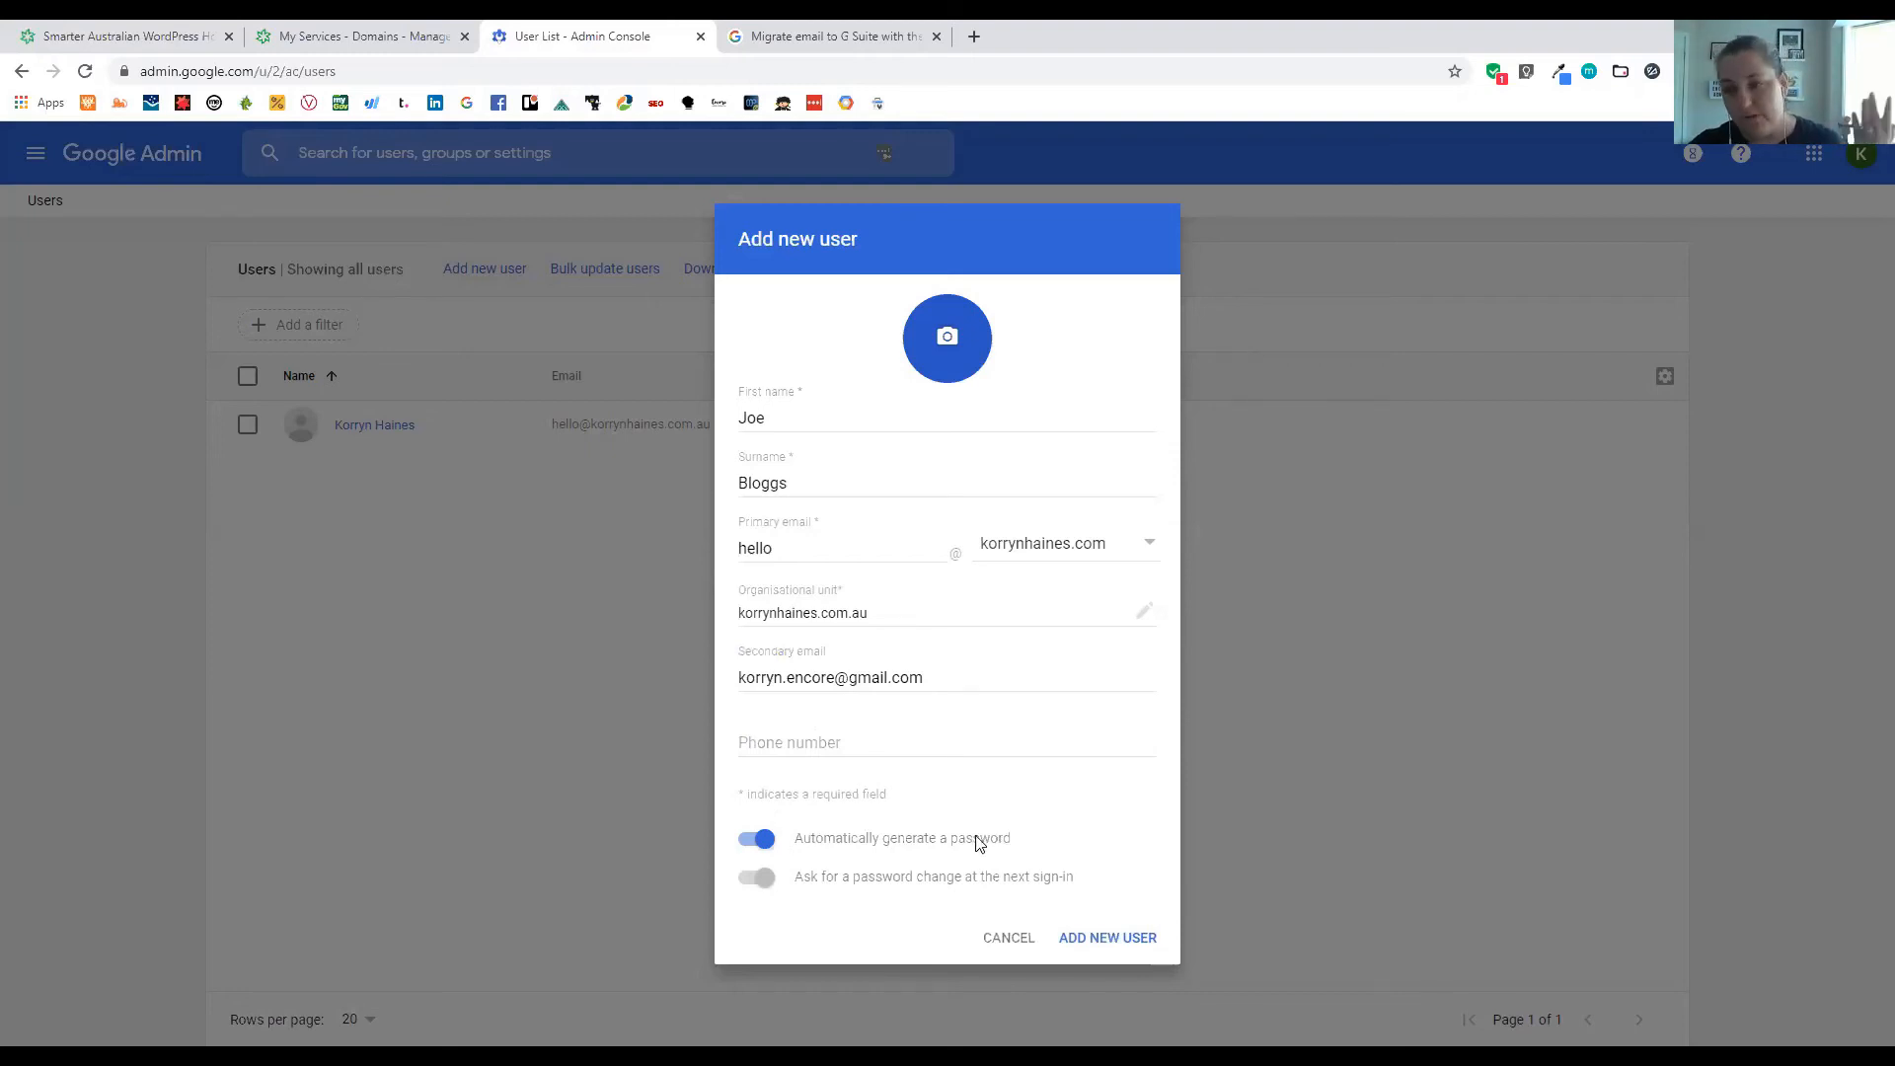
click(757, 838)
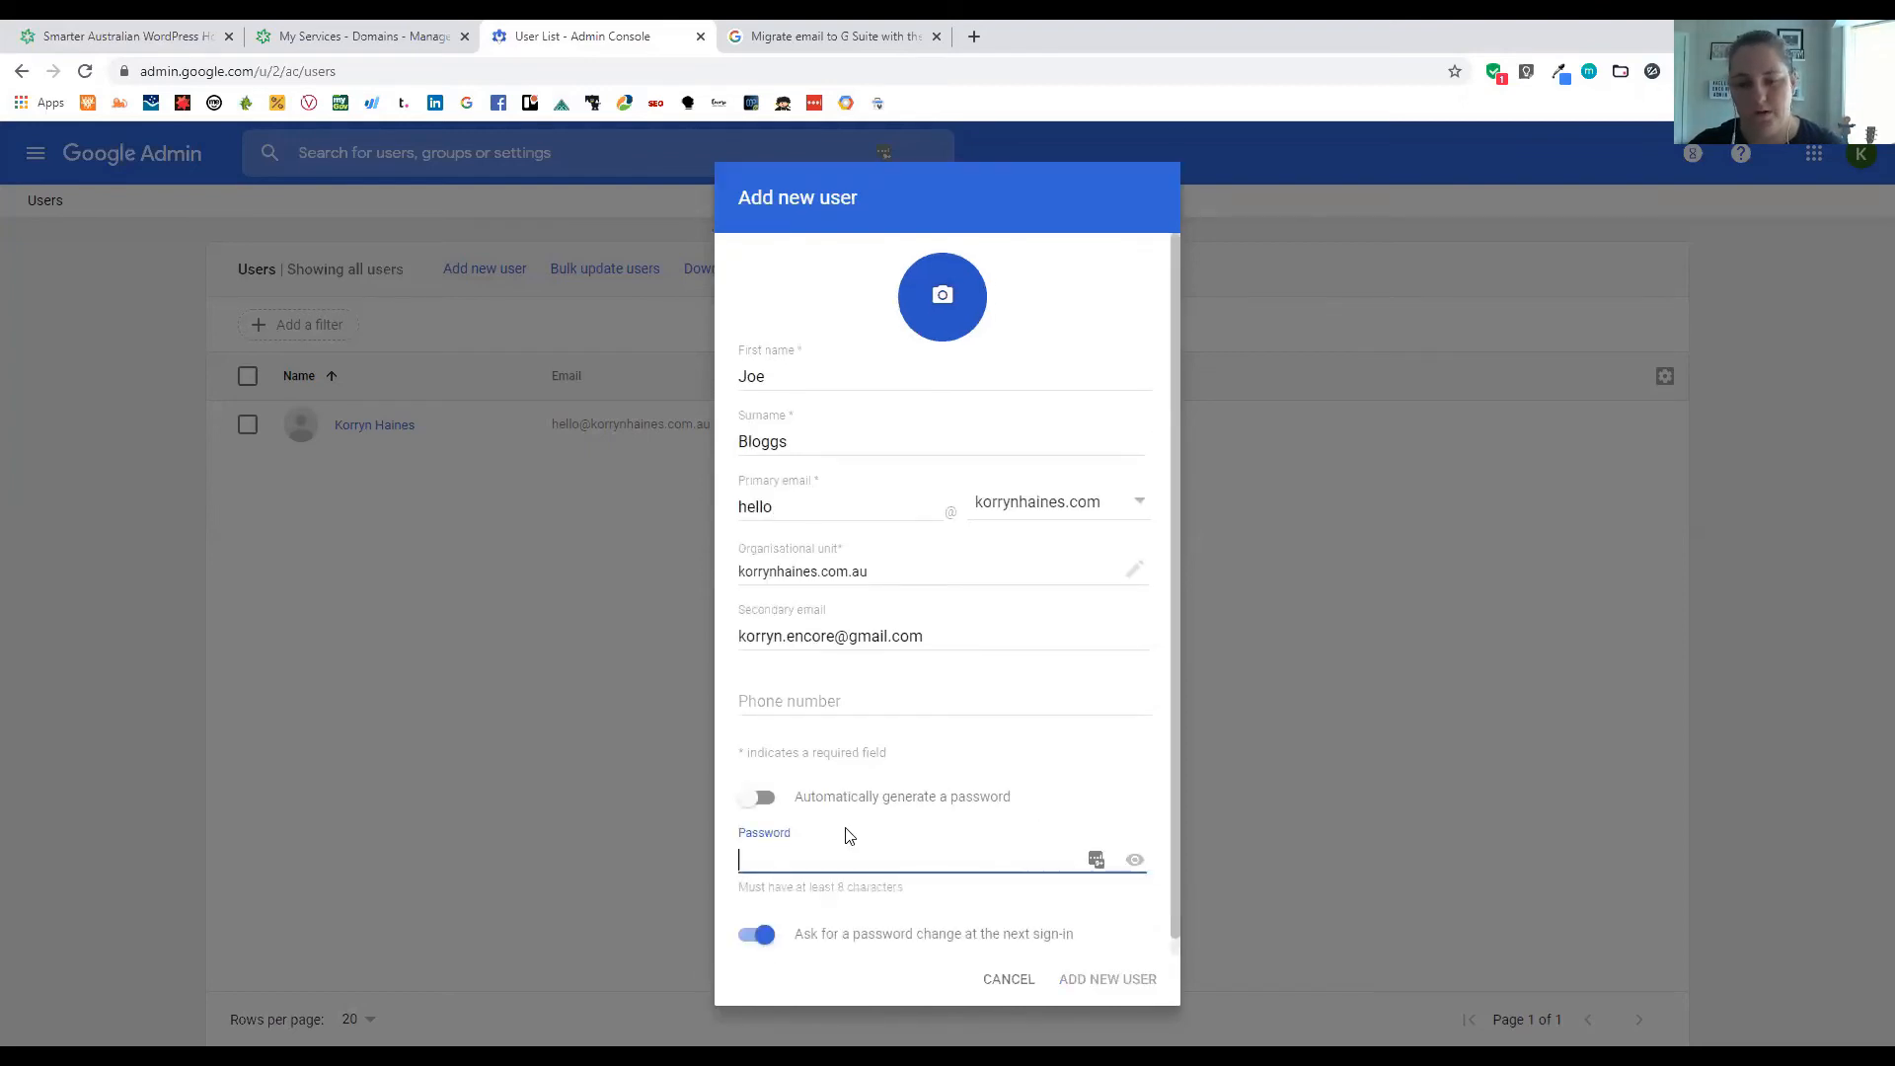
click(757, 798)
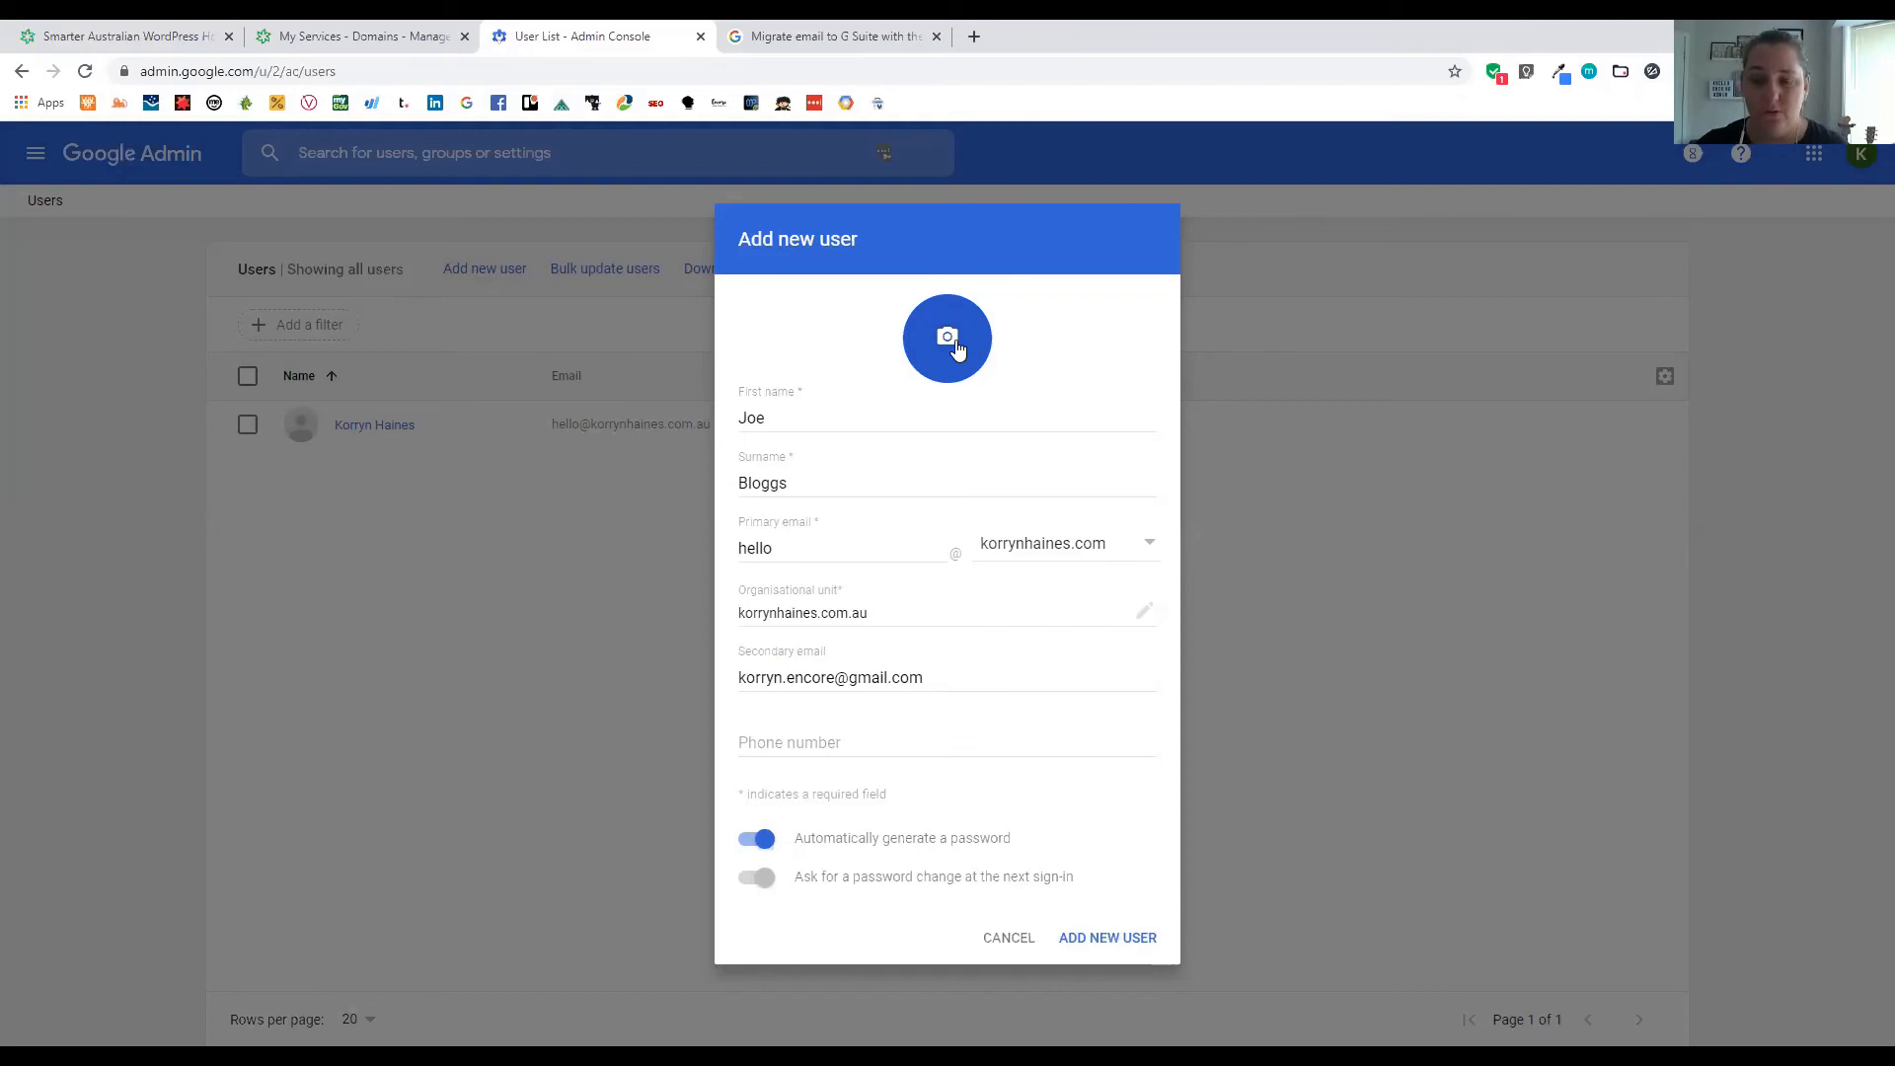
click(1017, 948)
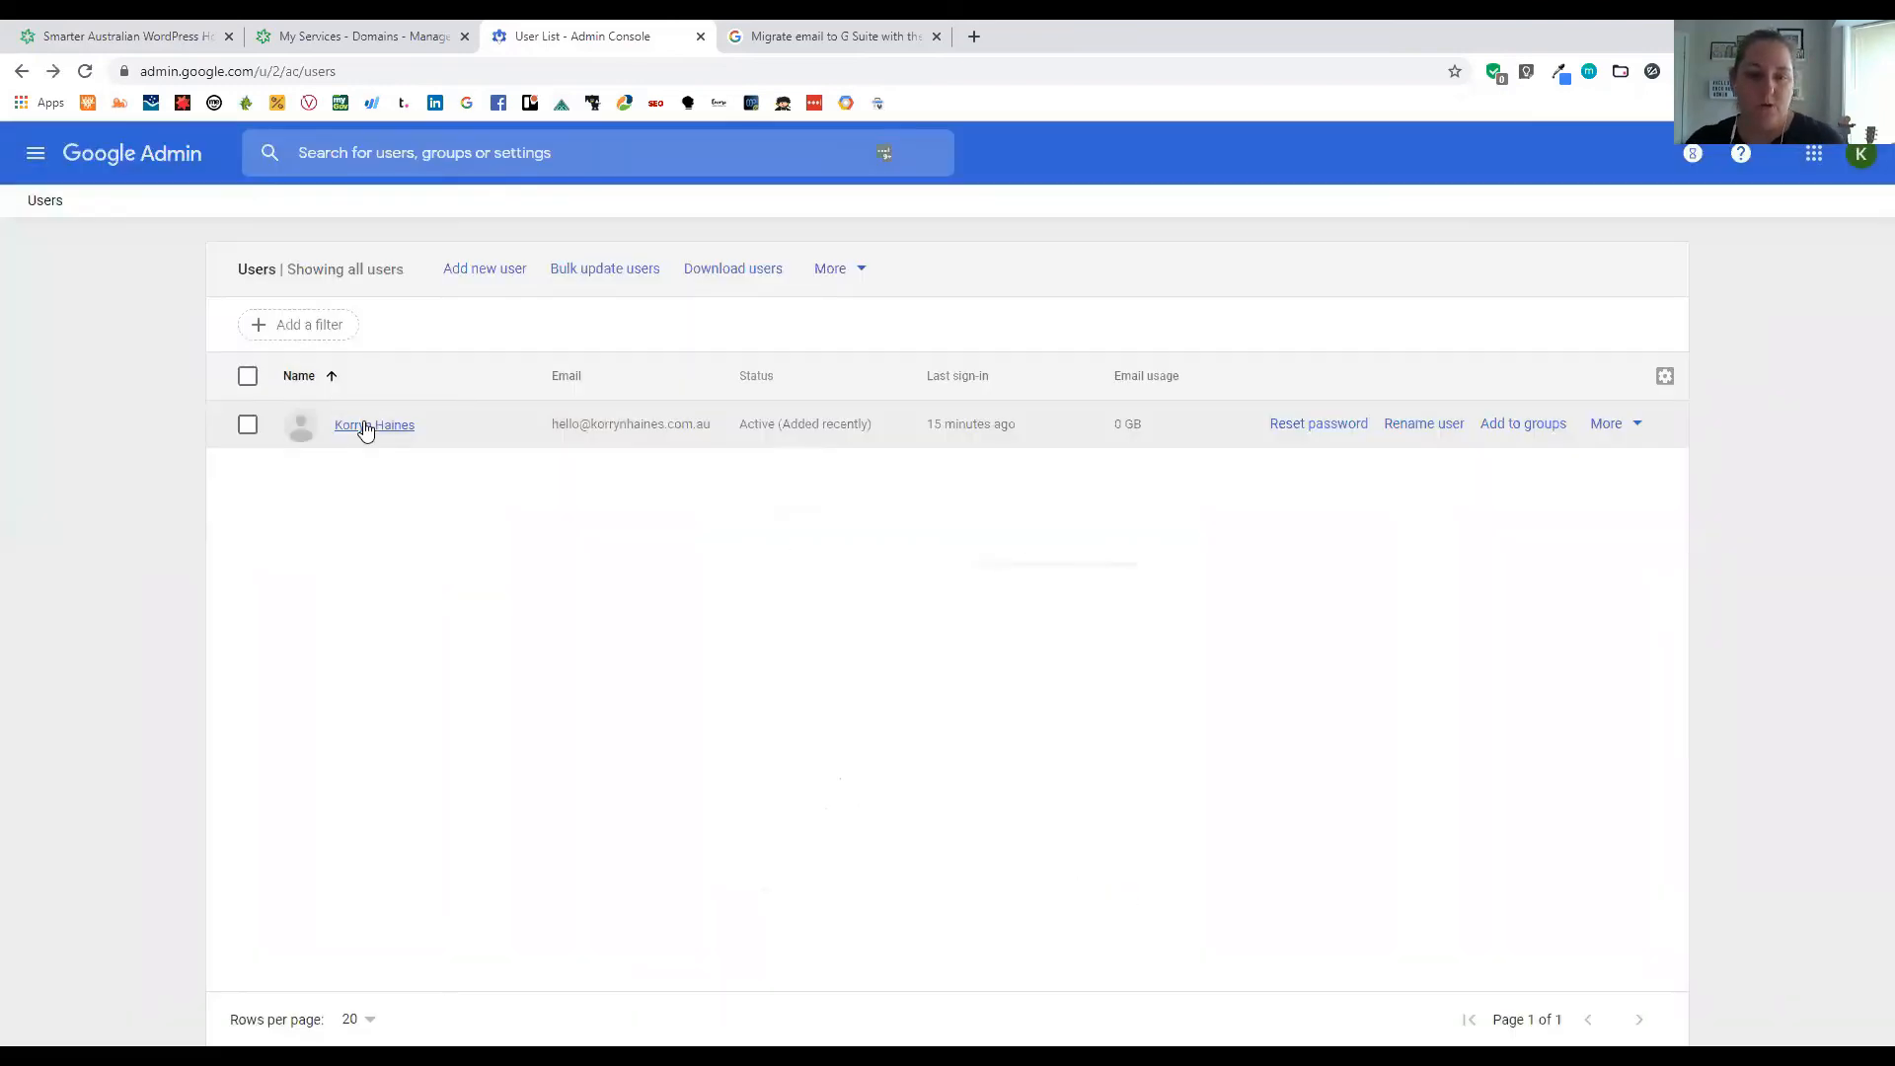
Open the admin user's profile and expand its user information details
click(366, 426)
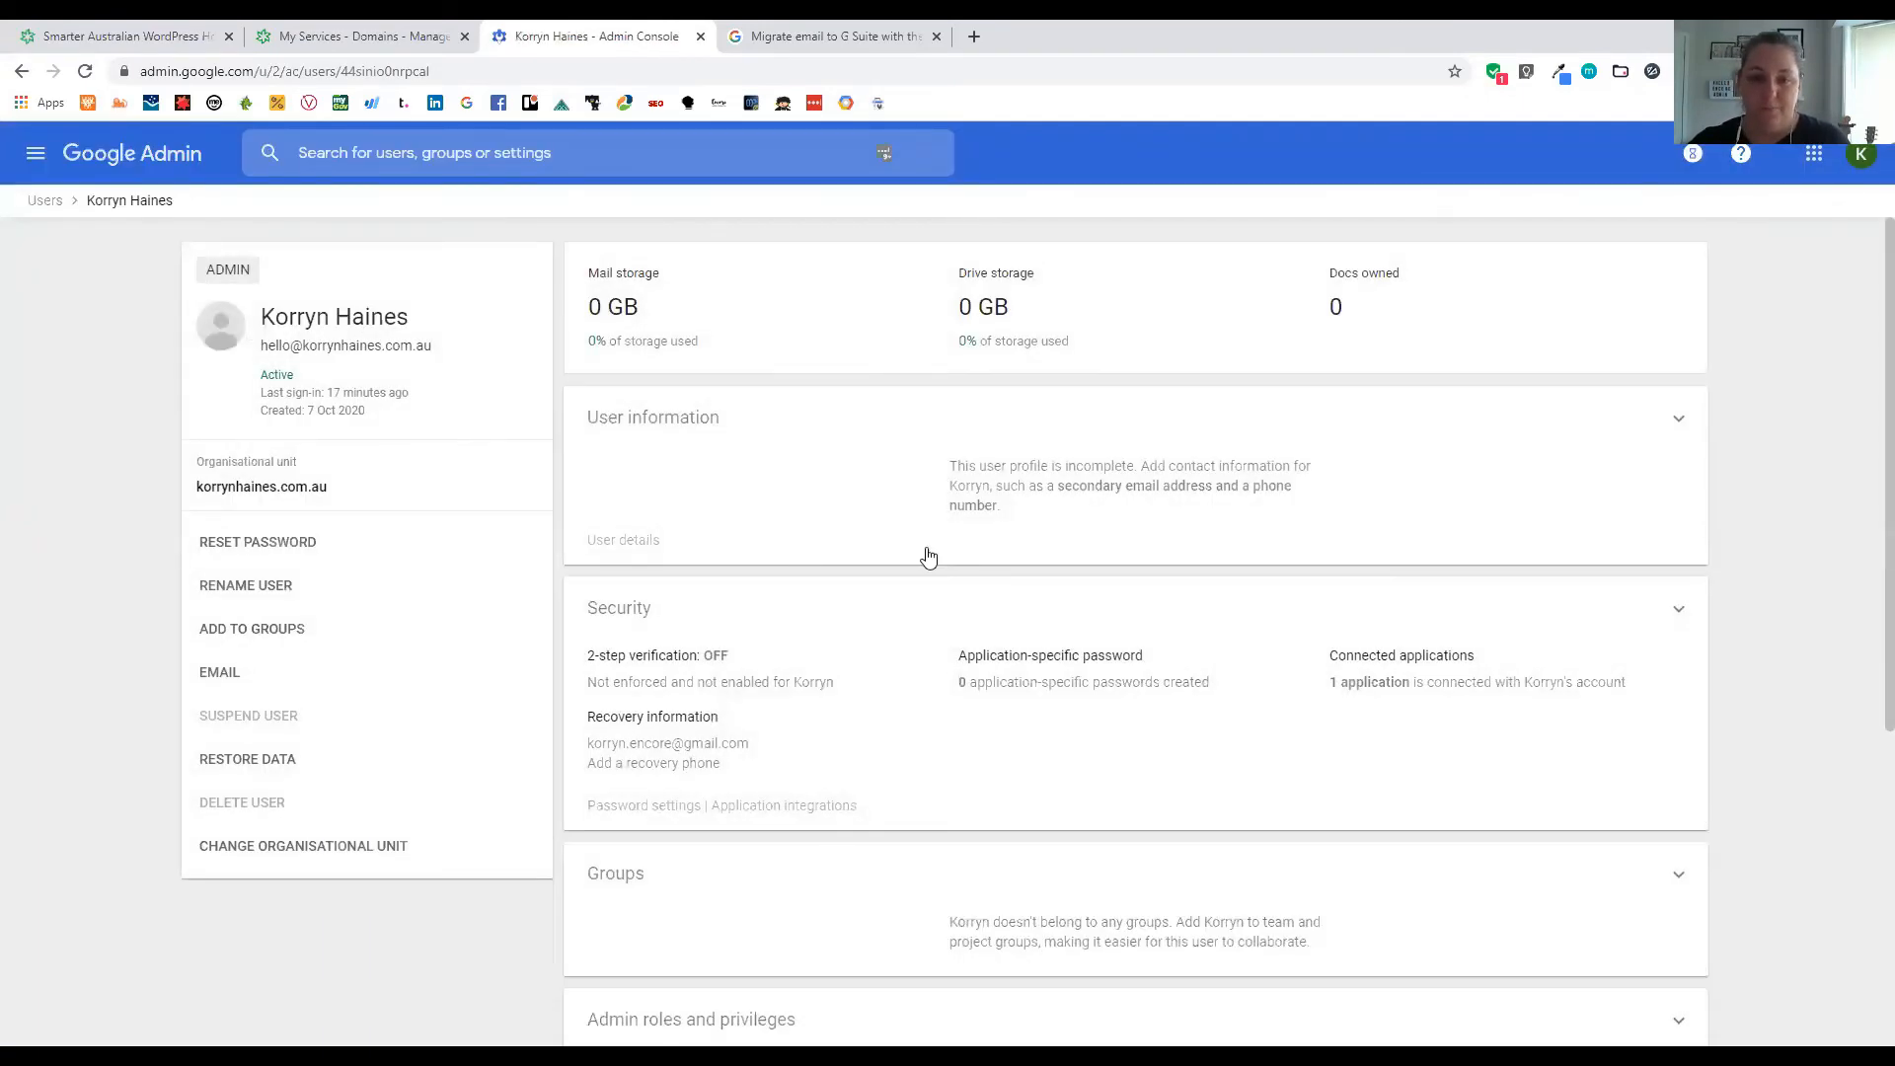
click(710, 426)
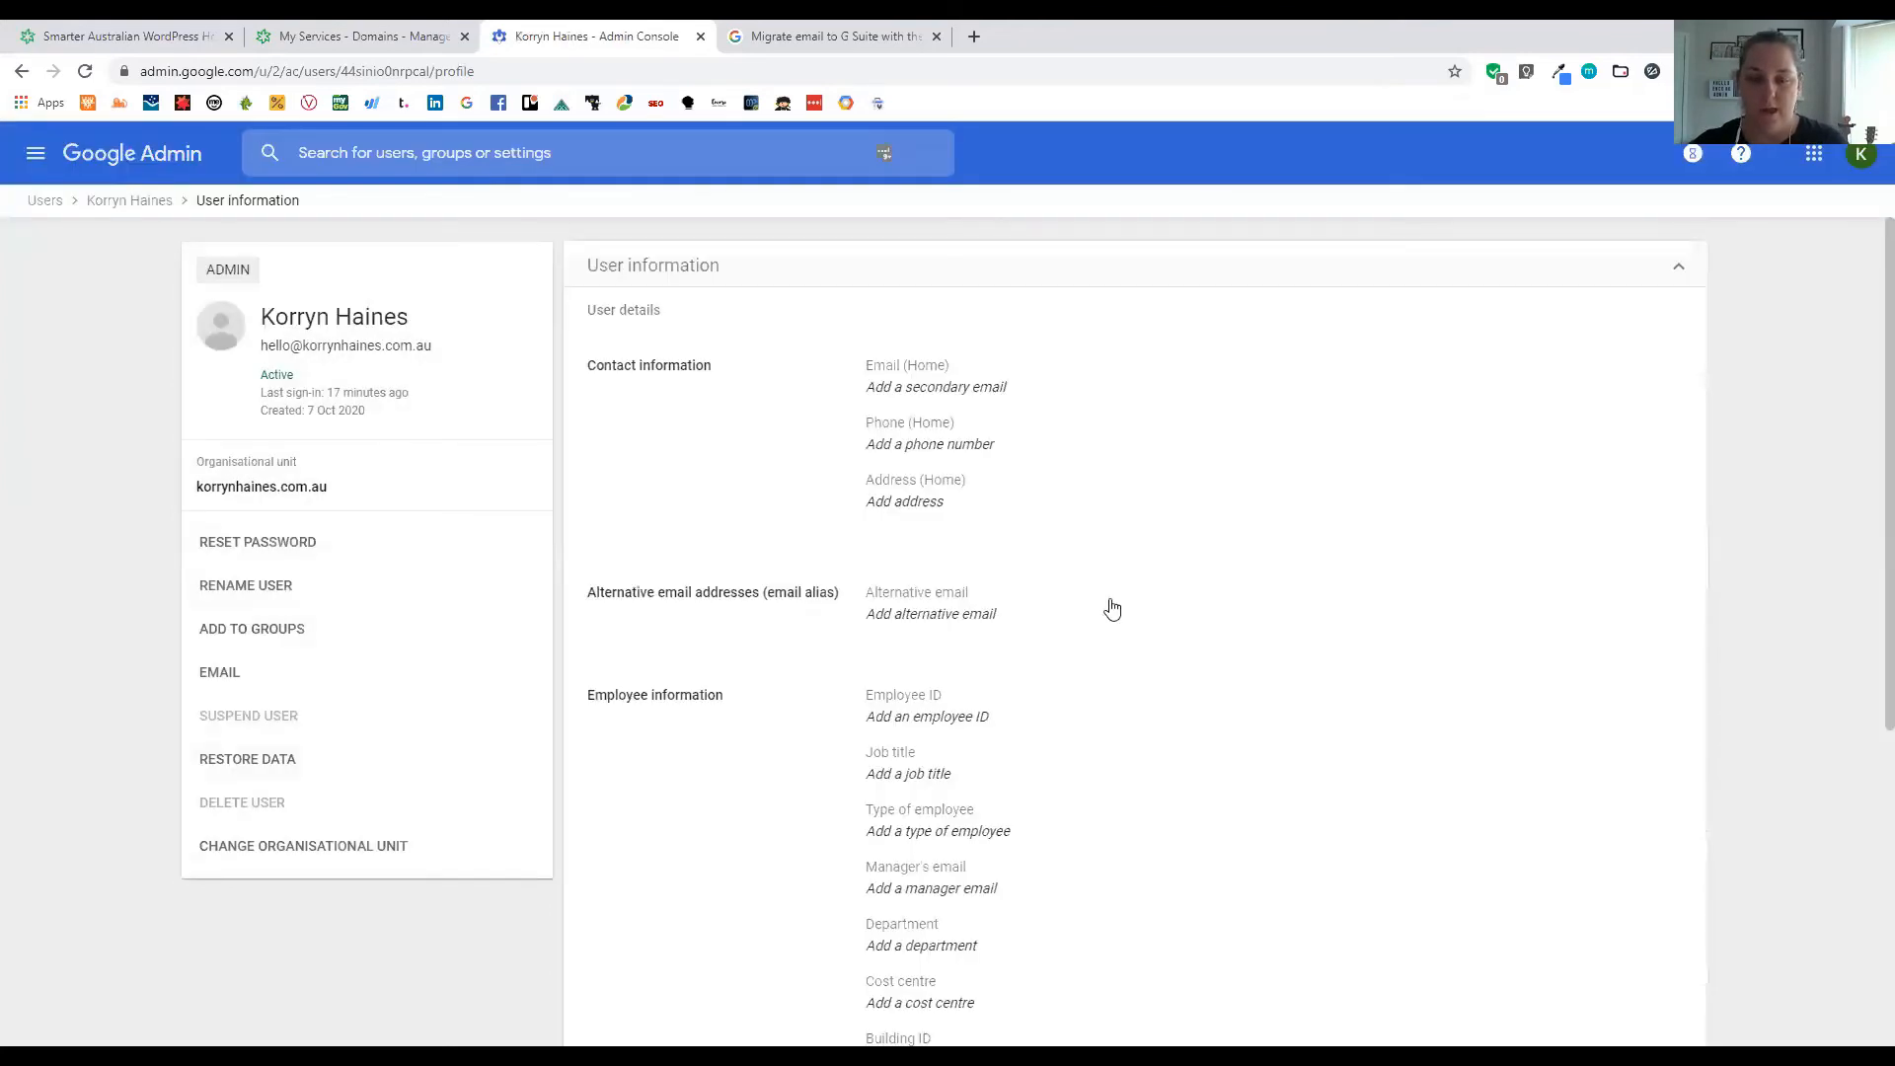
scroll(974, 507, down, 1)
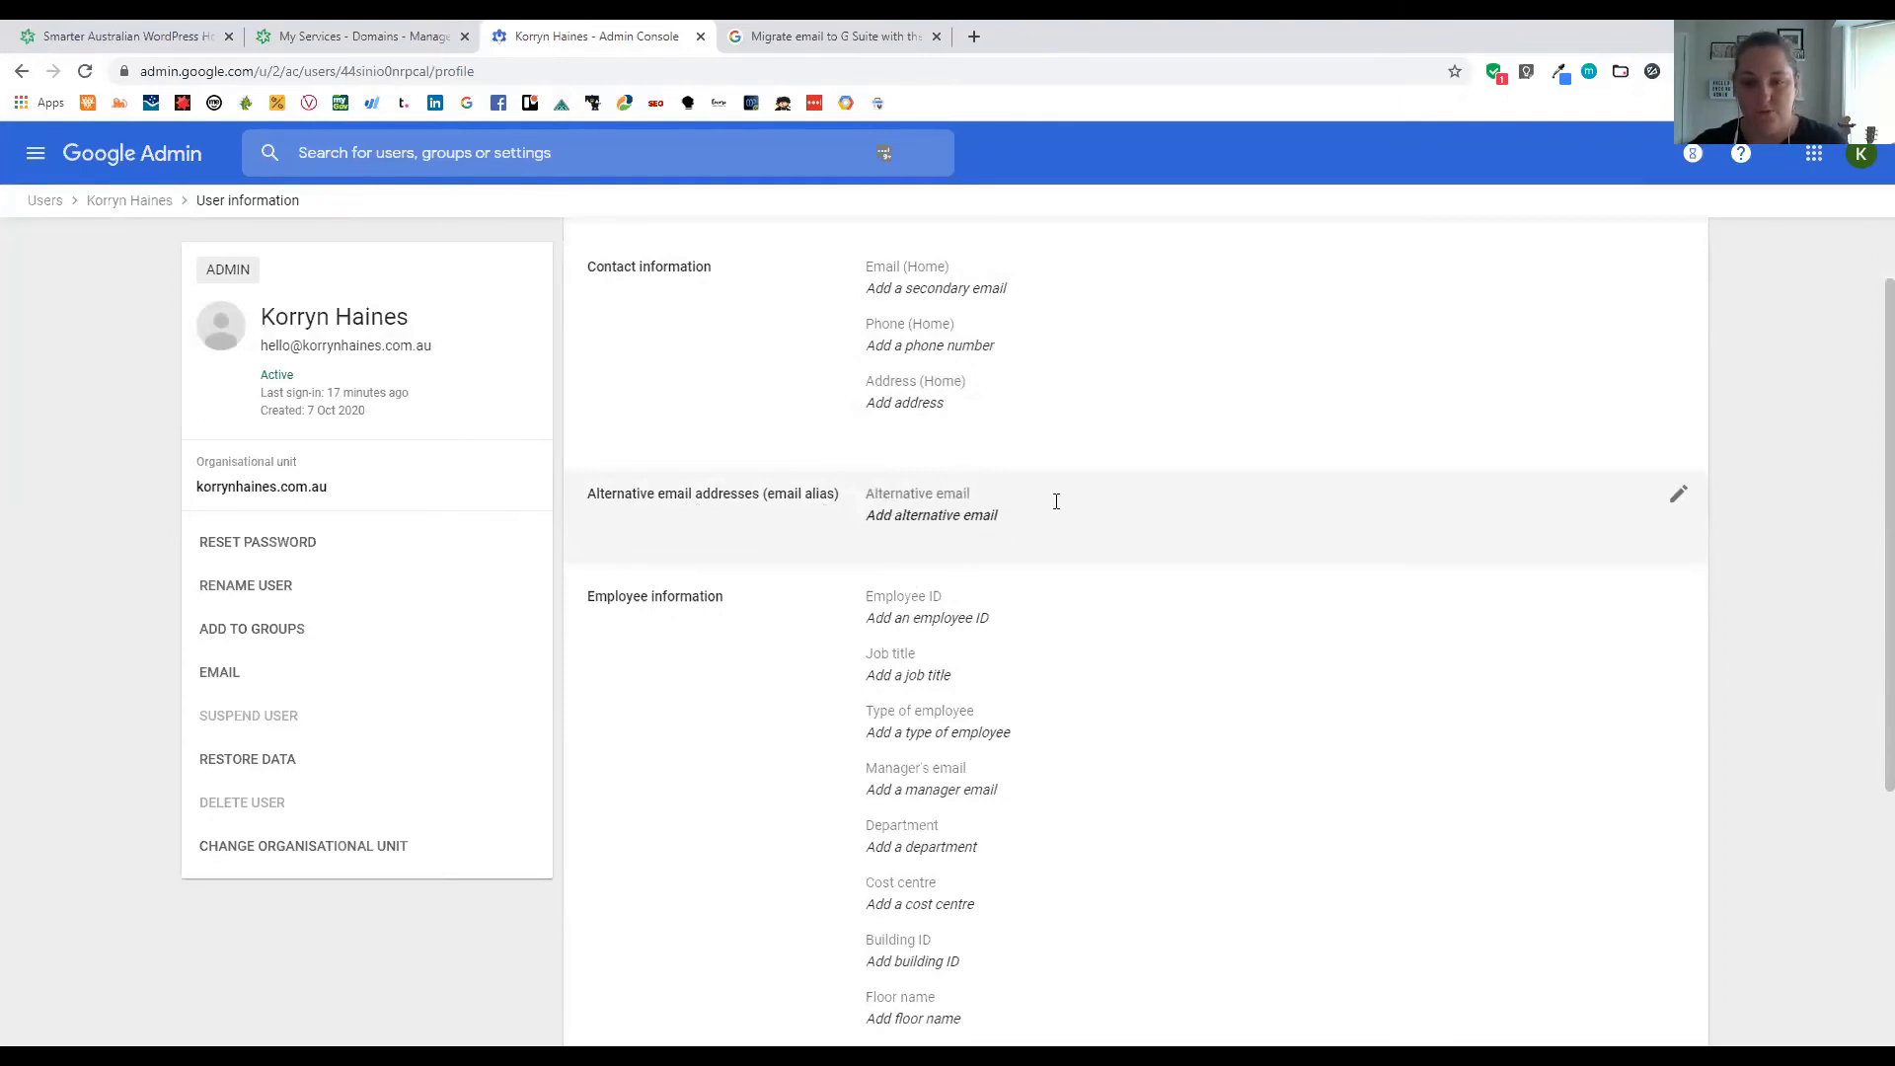
Save a new alternative email address on the .com domain, then open Gmail in a new tab
click(1012, 570)
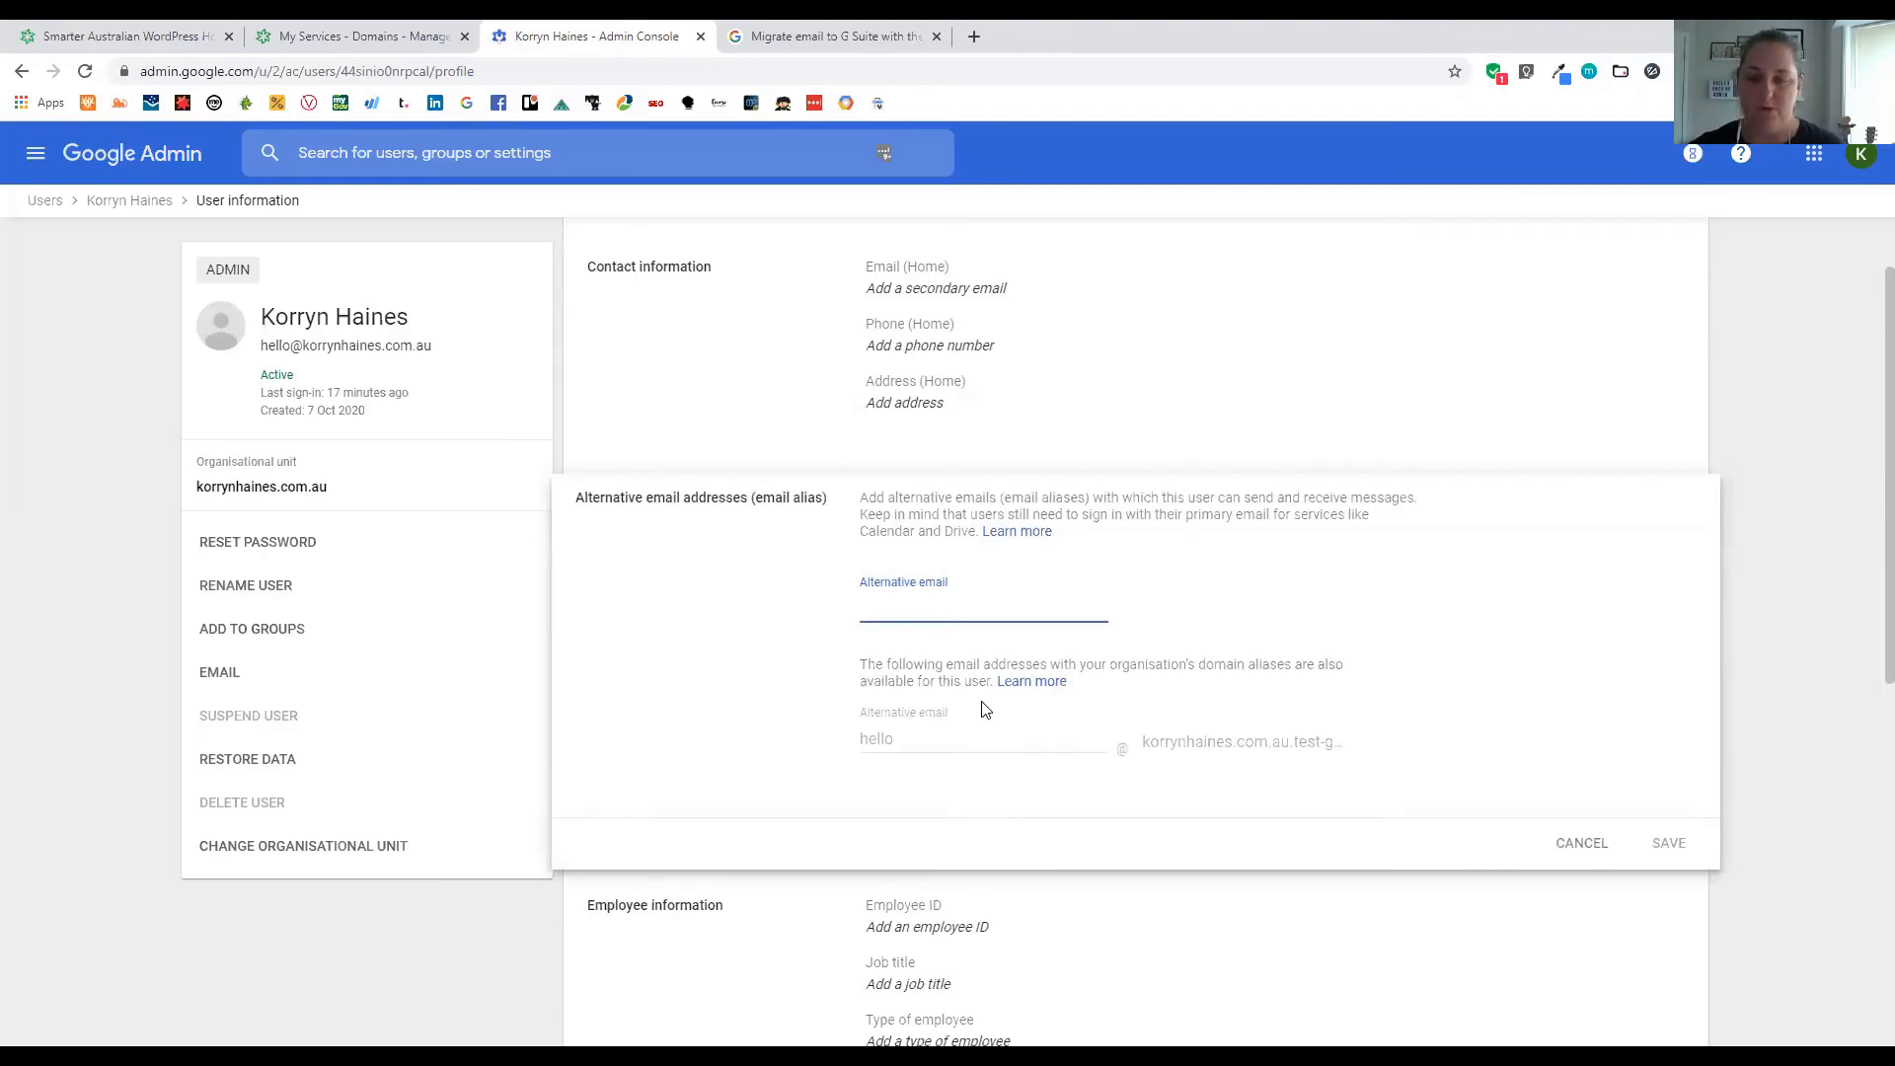
text(hello)
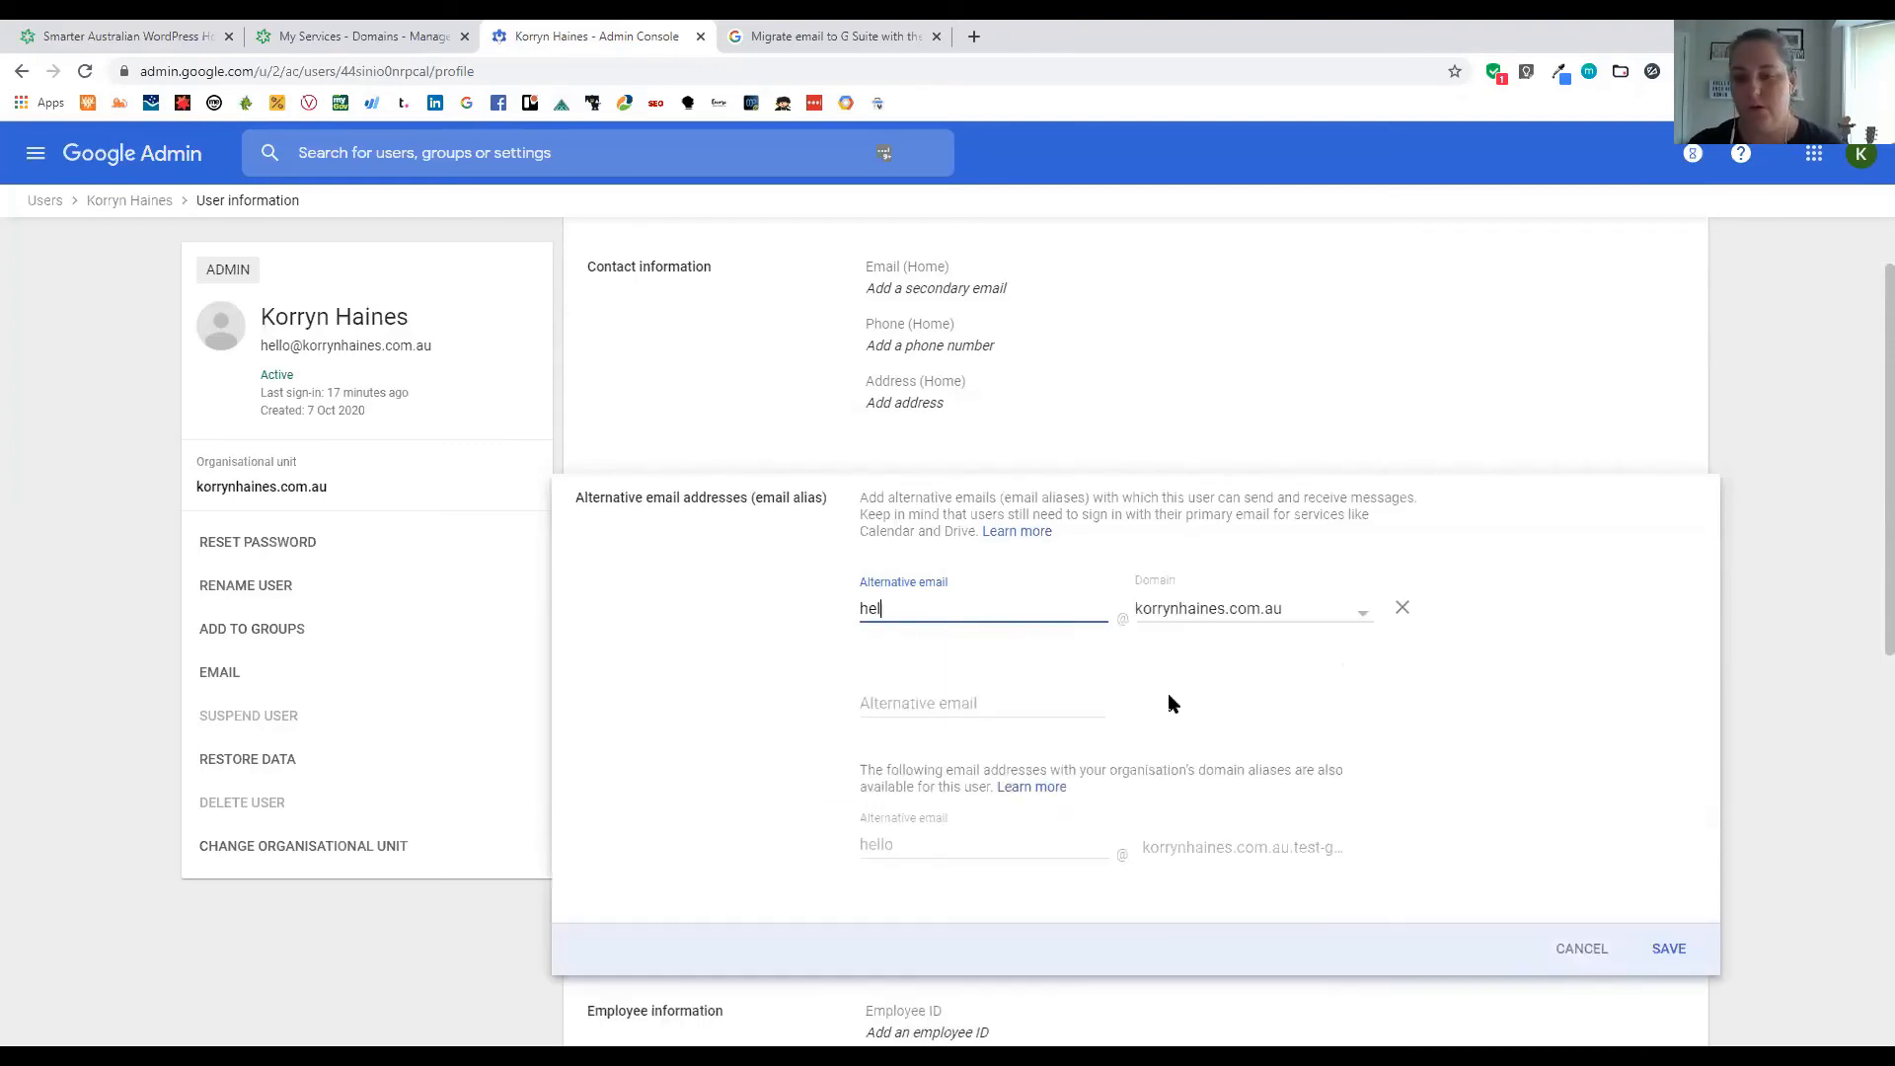
click(1247, 614)
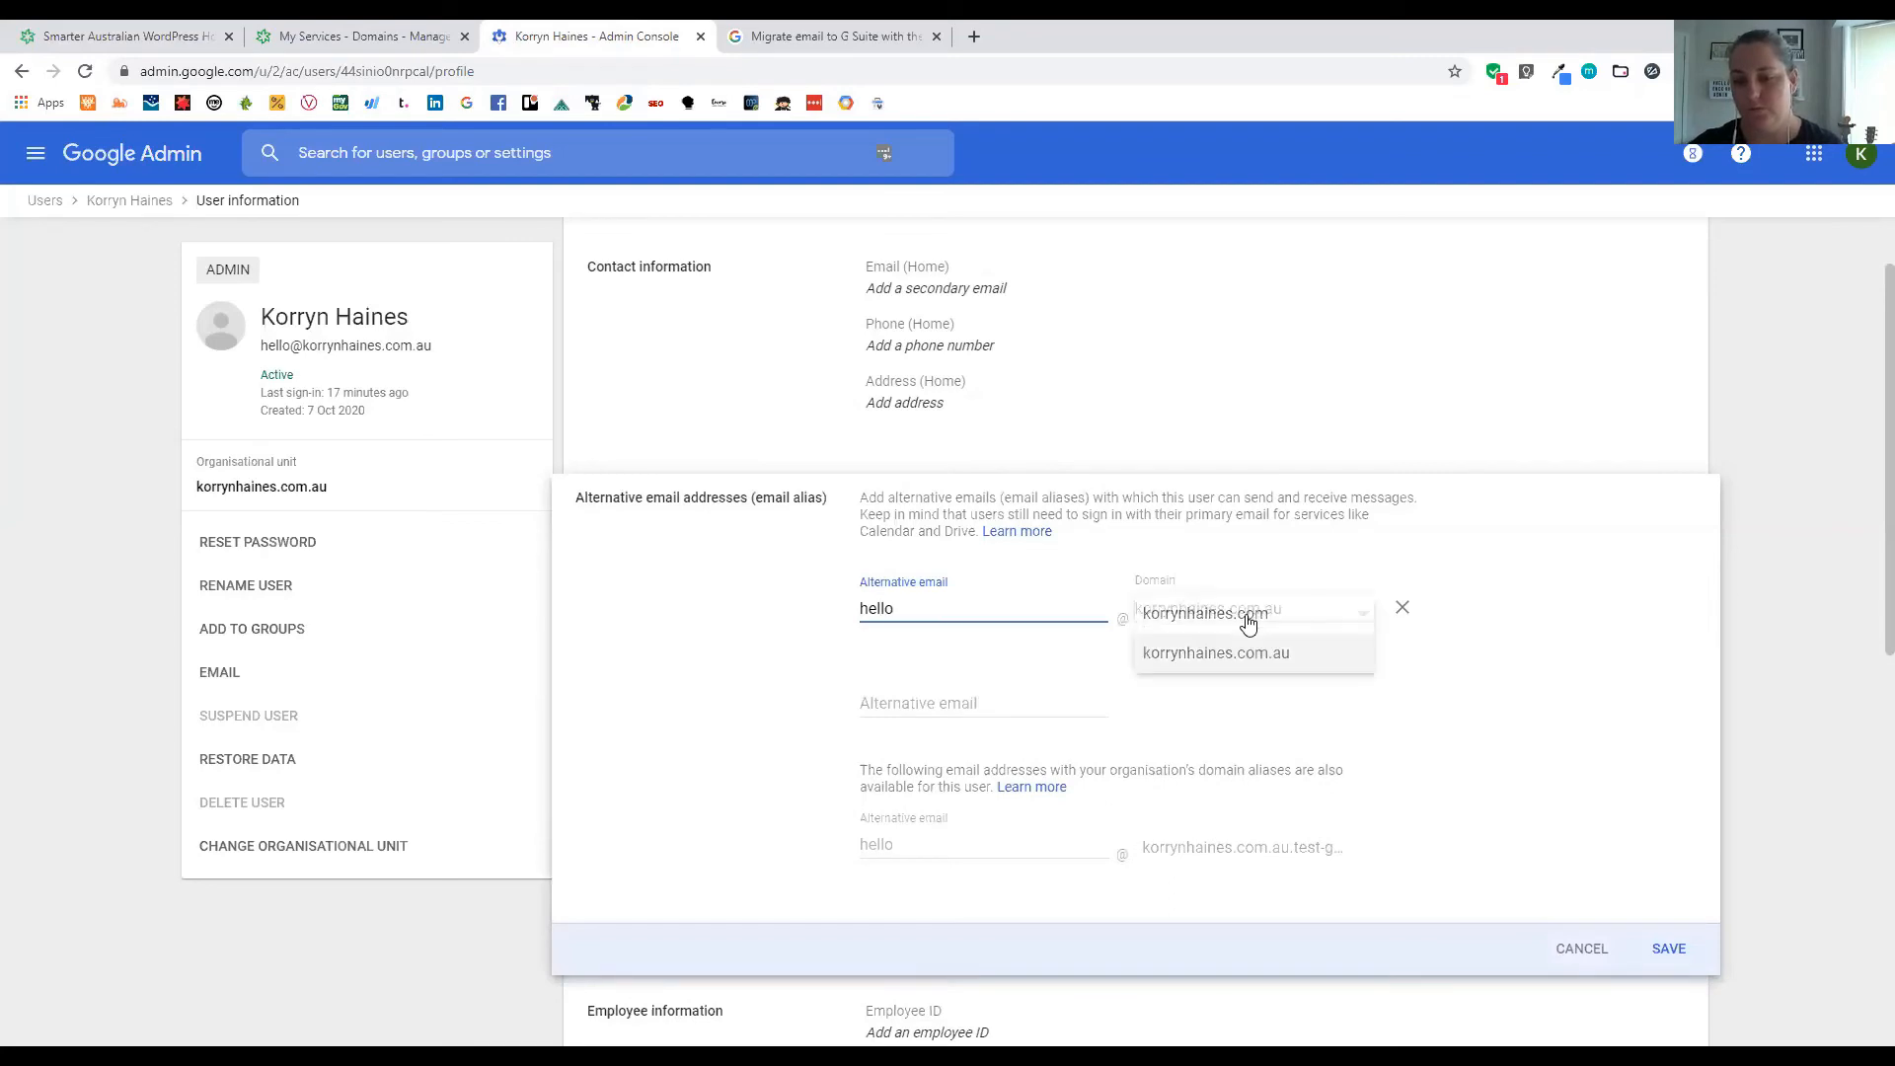
click(1247, 619)
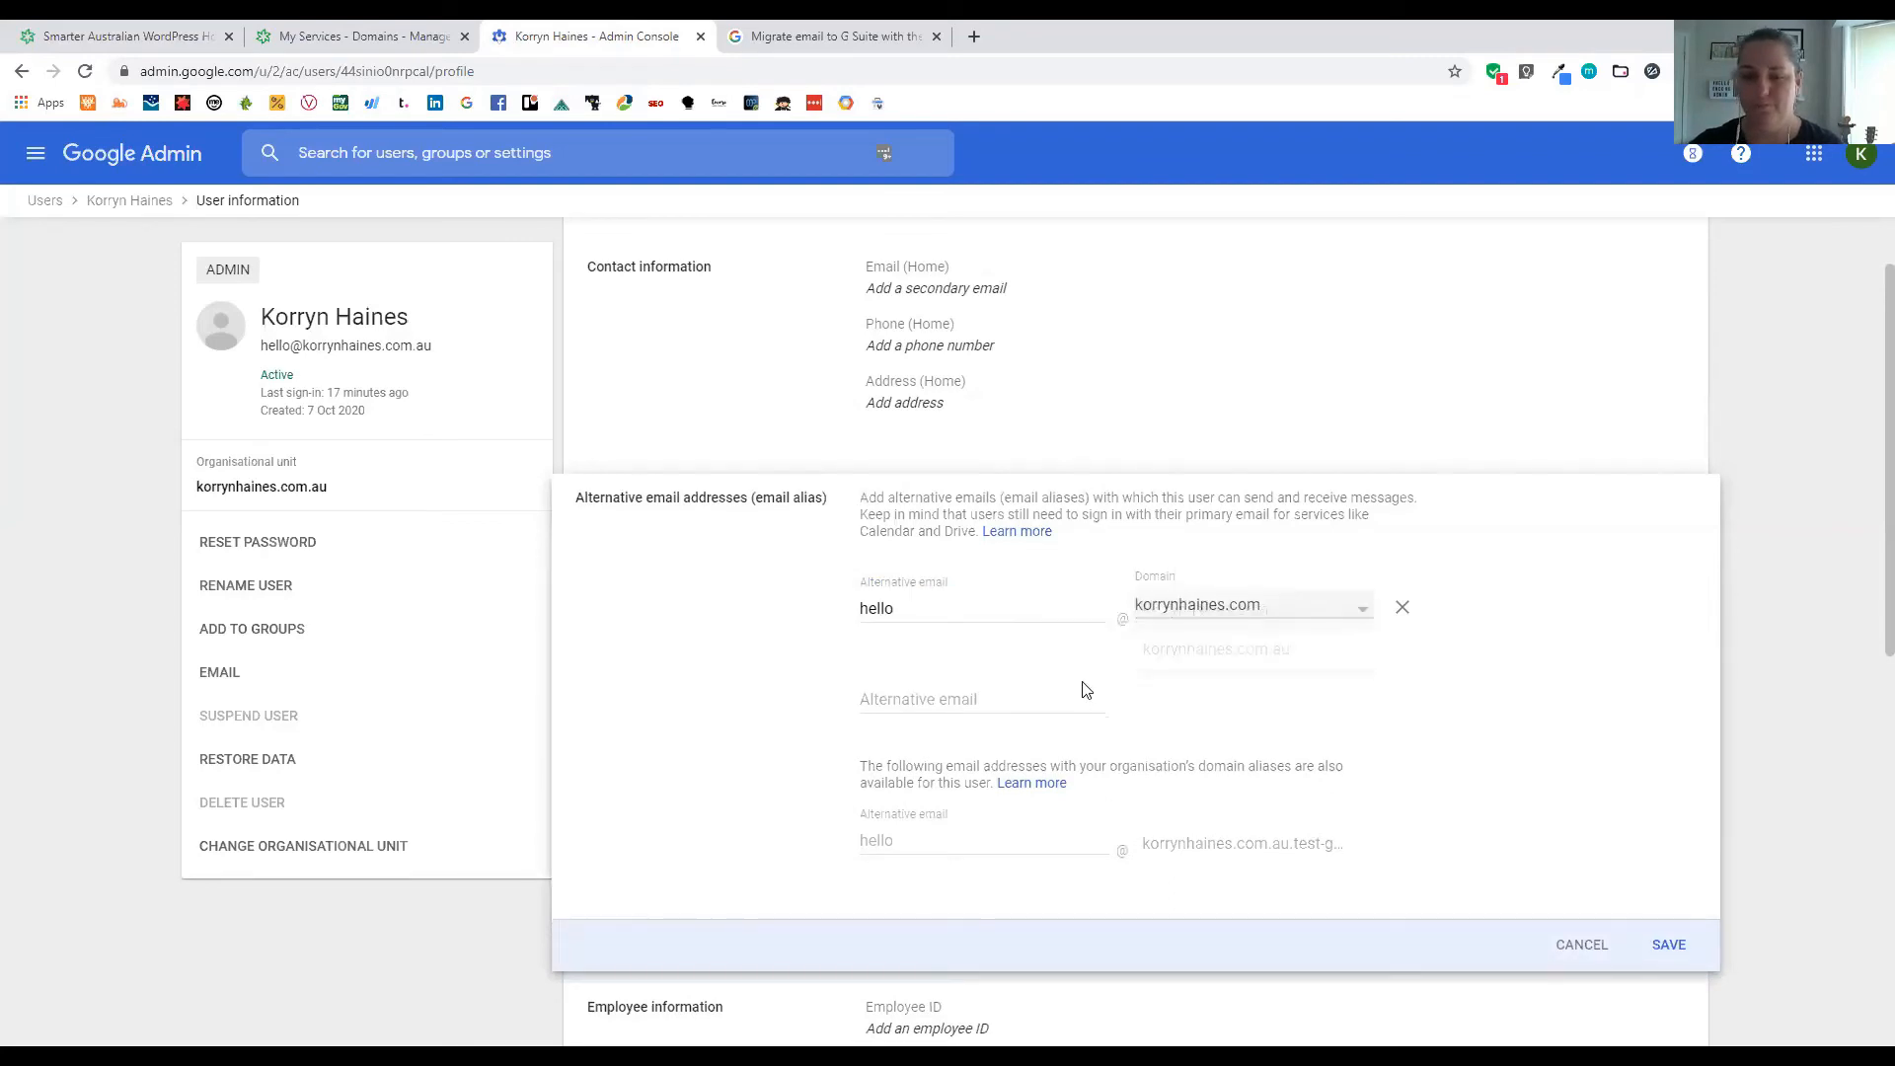
click(1676, 945)
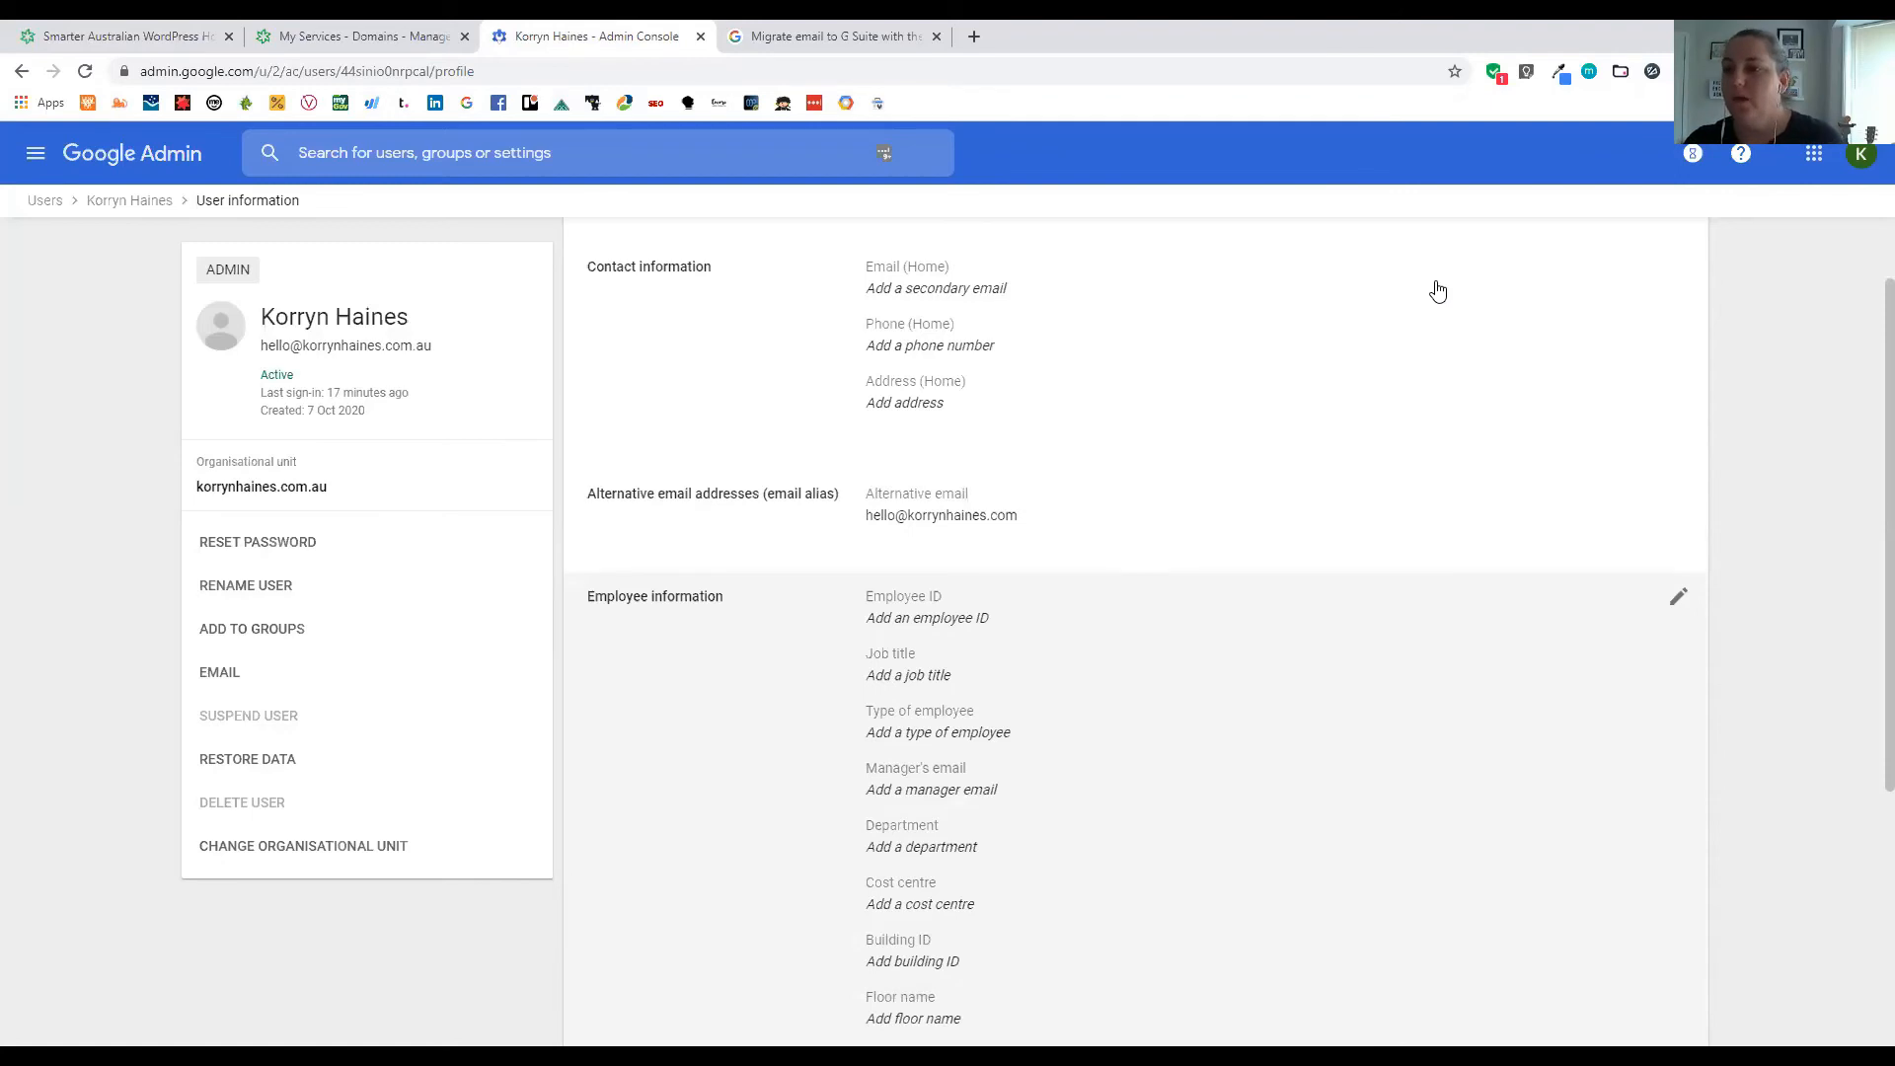
click(1717, 250)
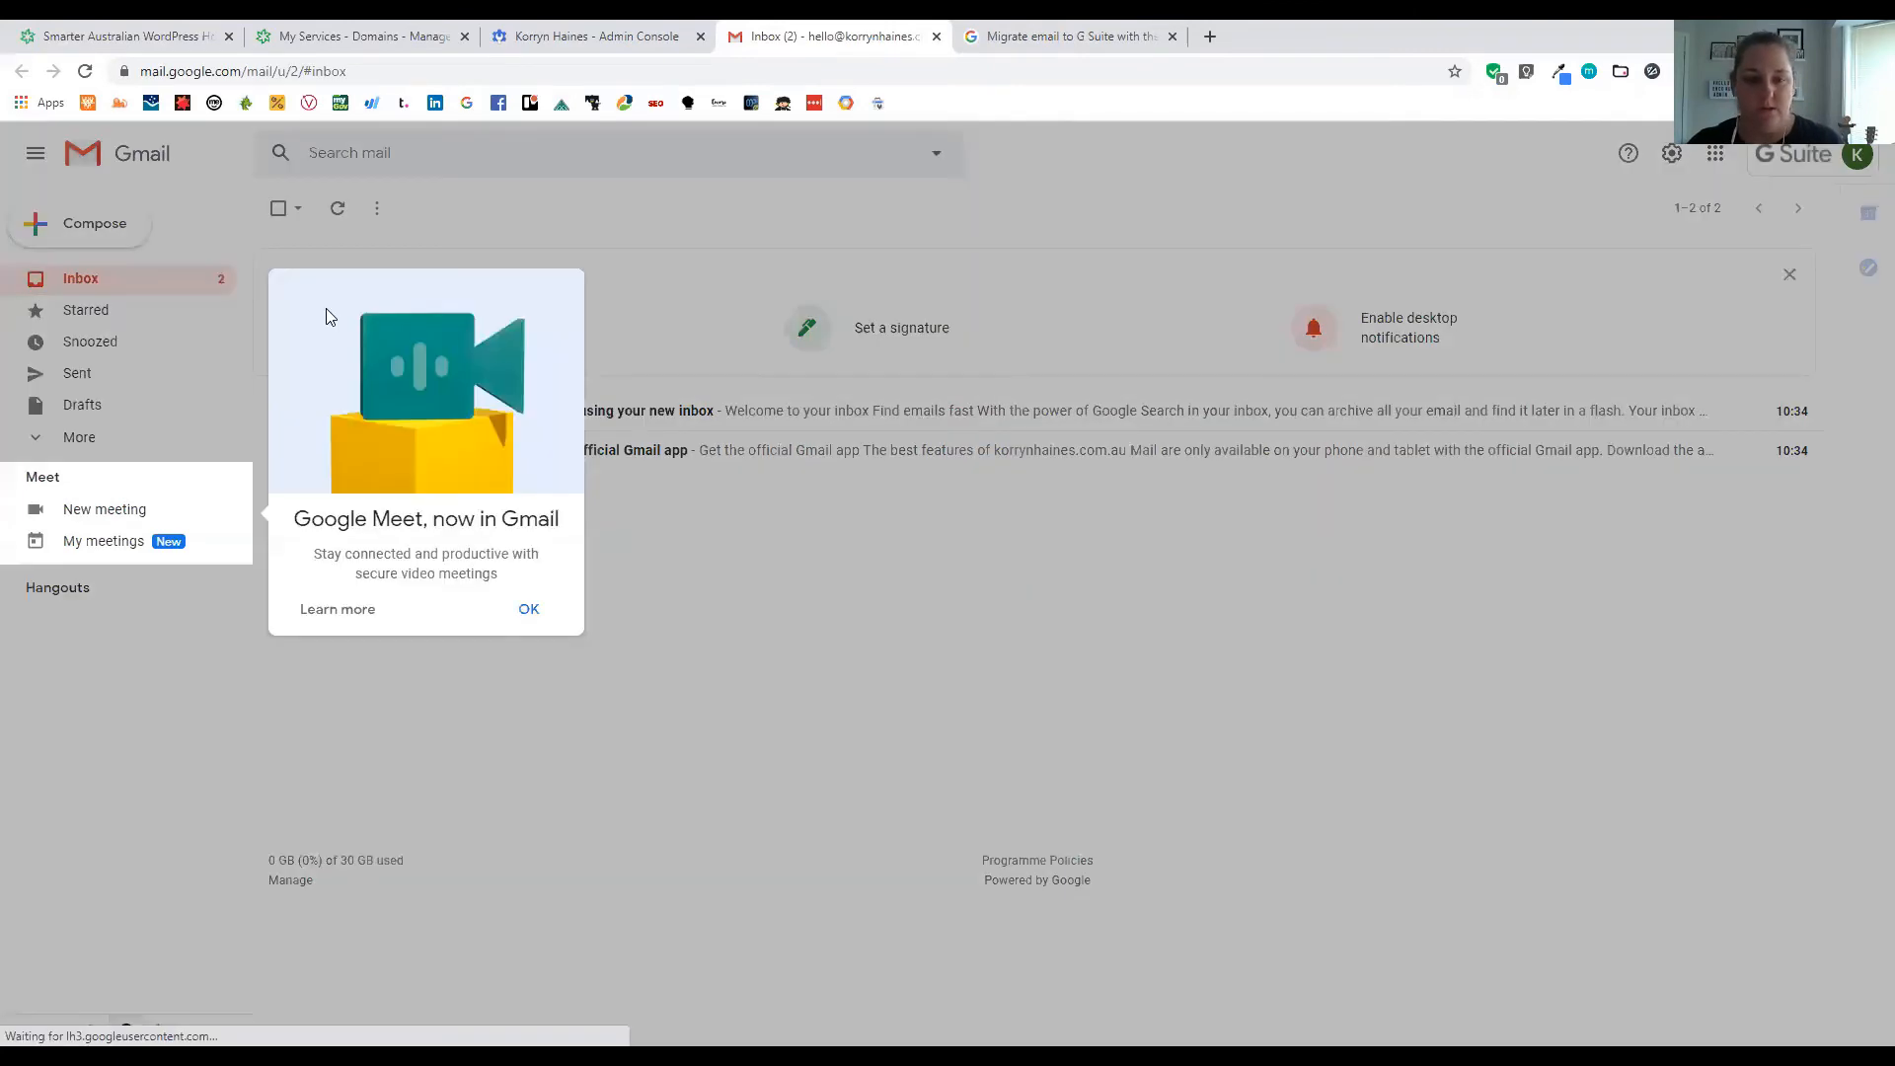
Dismiss the Google Meet announcement in Gmail
click(526, 608)
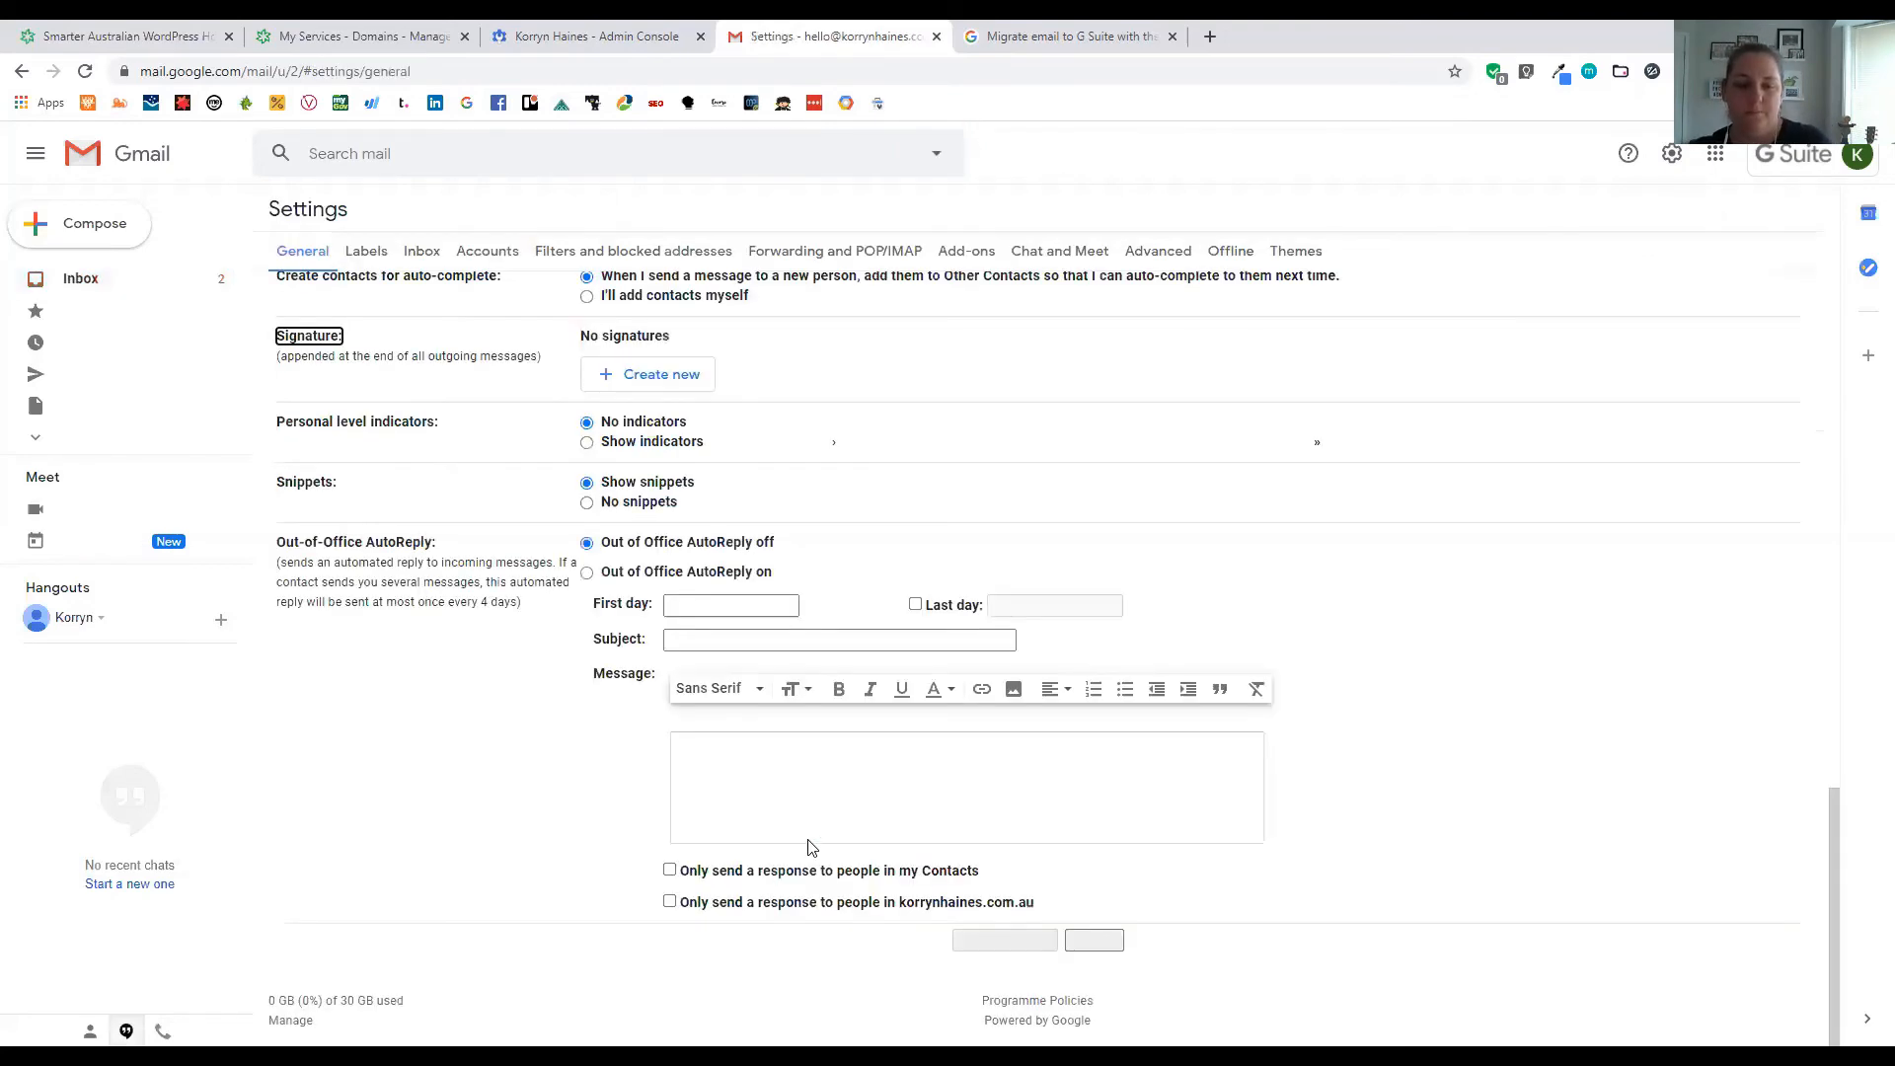
Create the first signature, named after the business email address
click(695, 824)
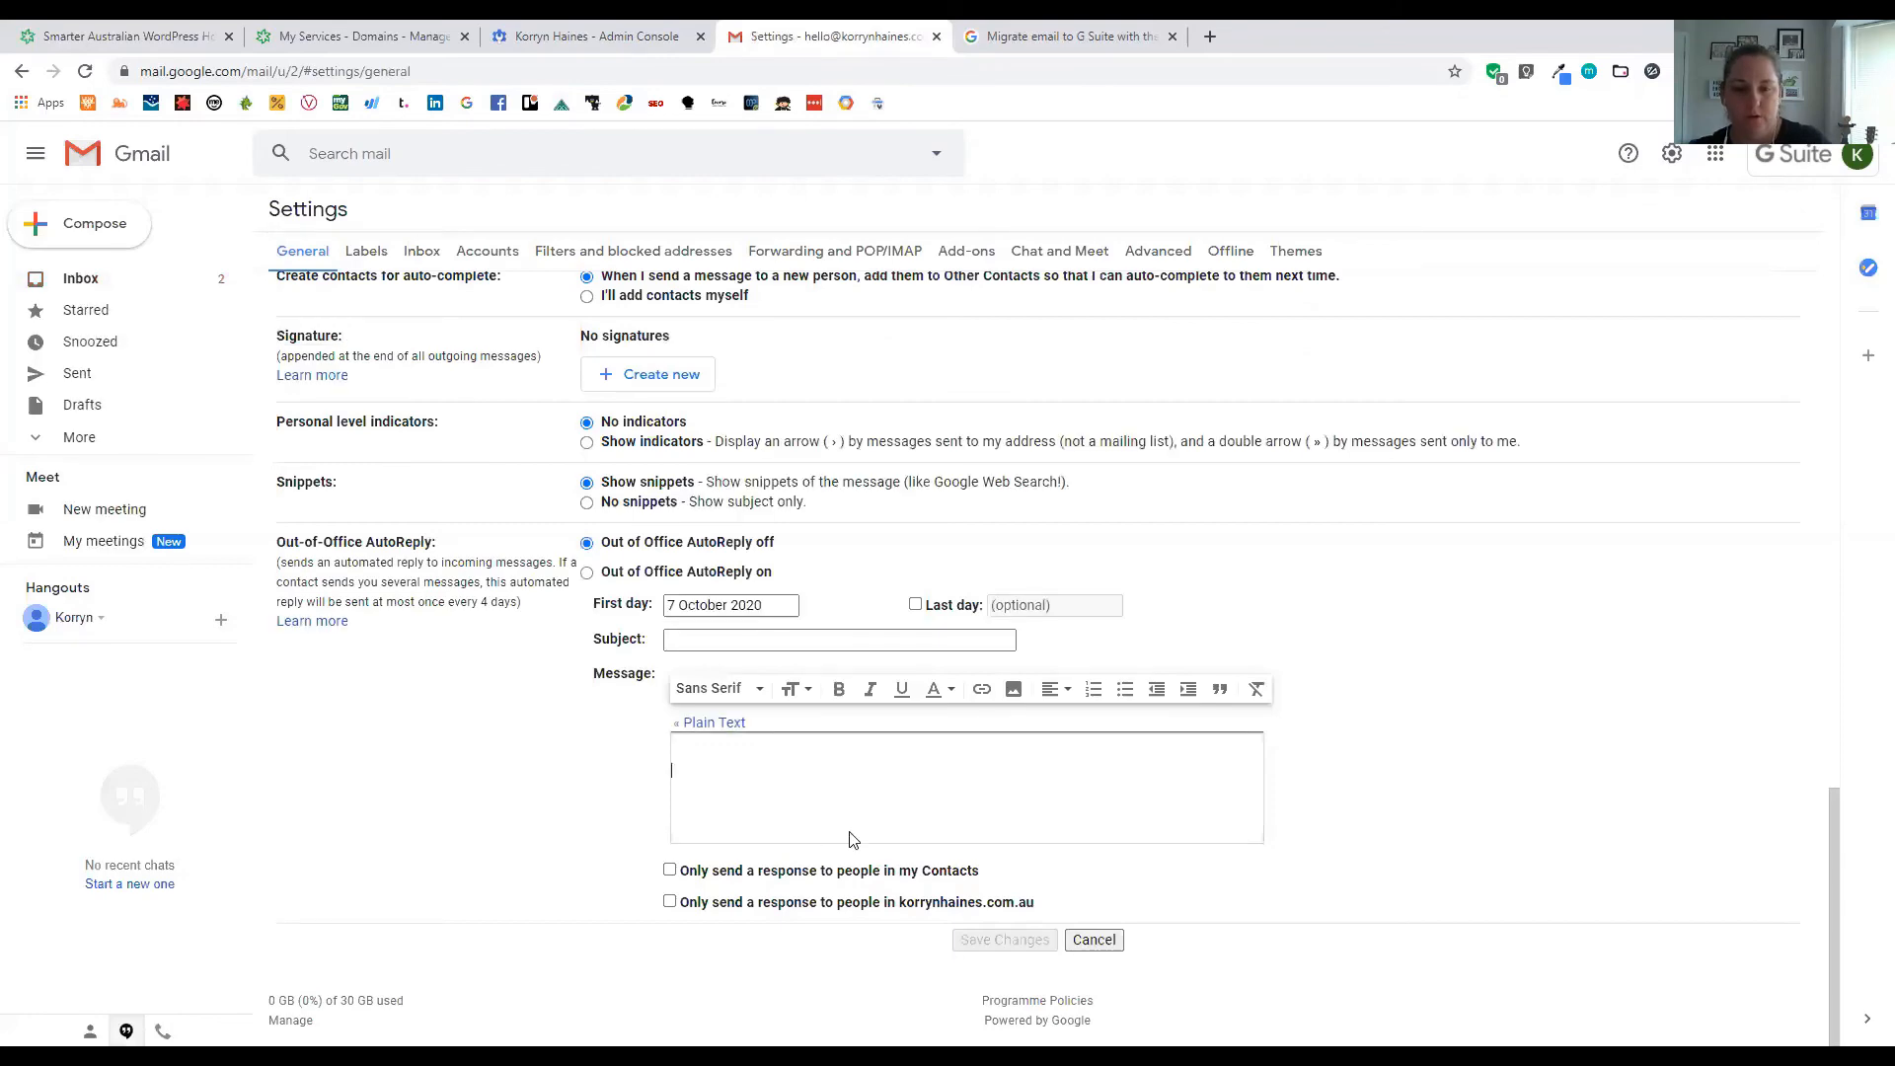
scroll(850, 823, up, 3)
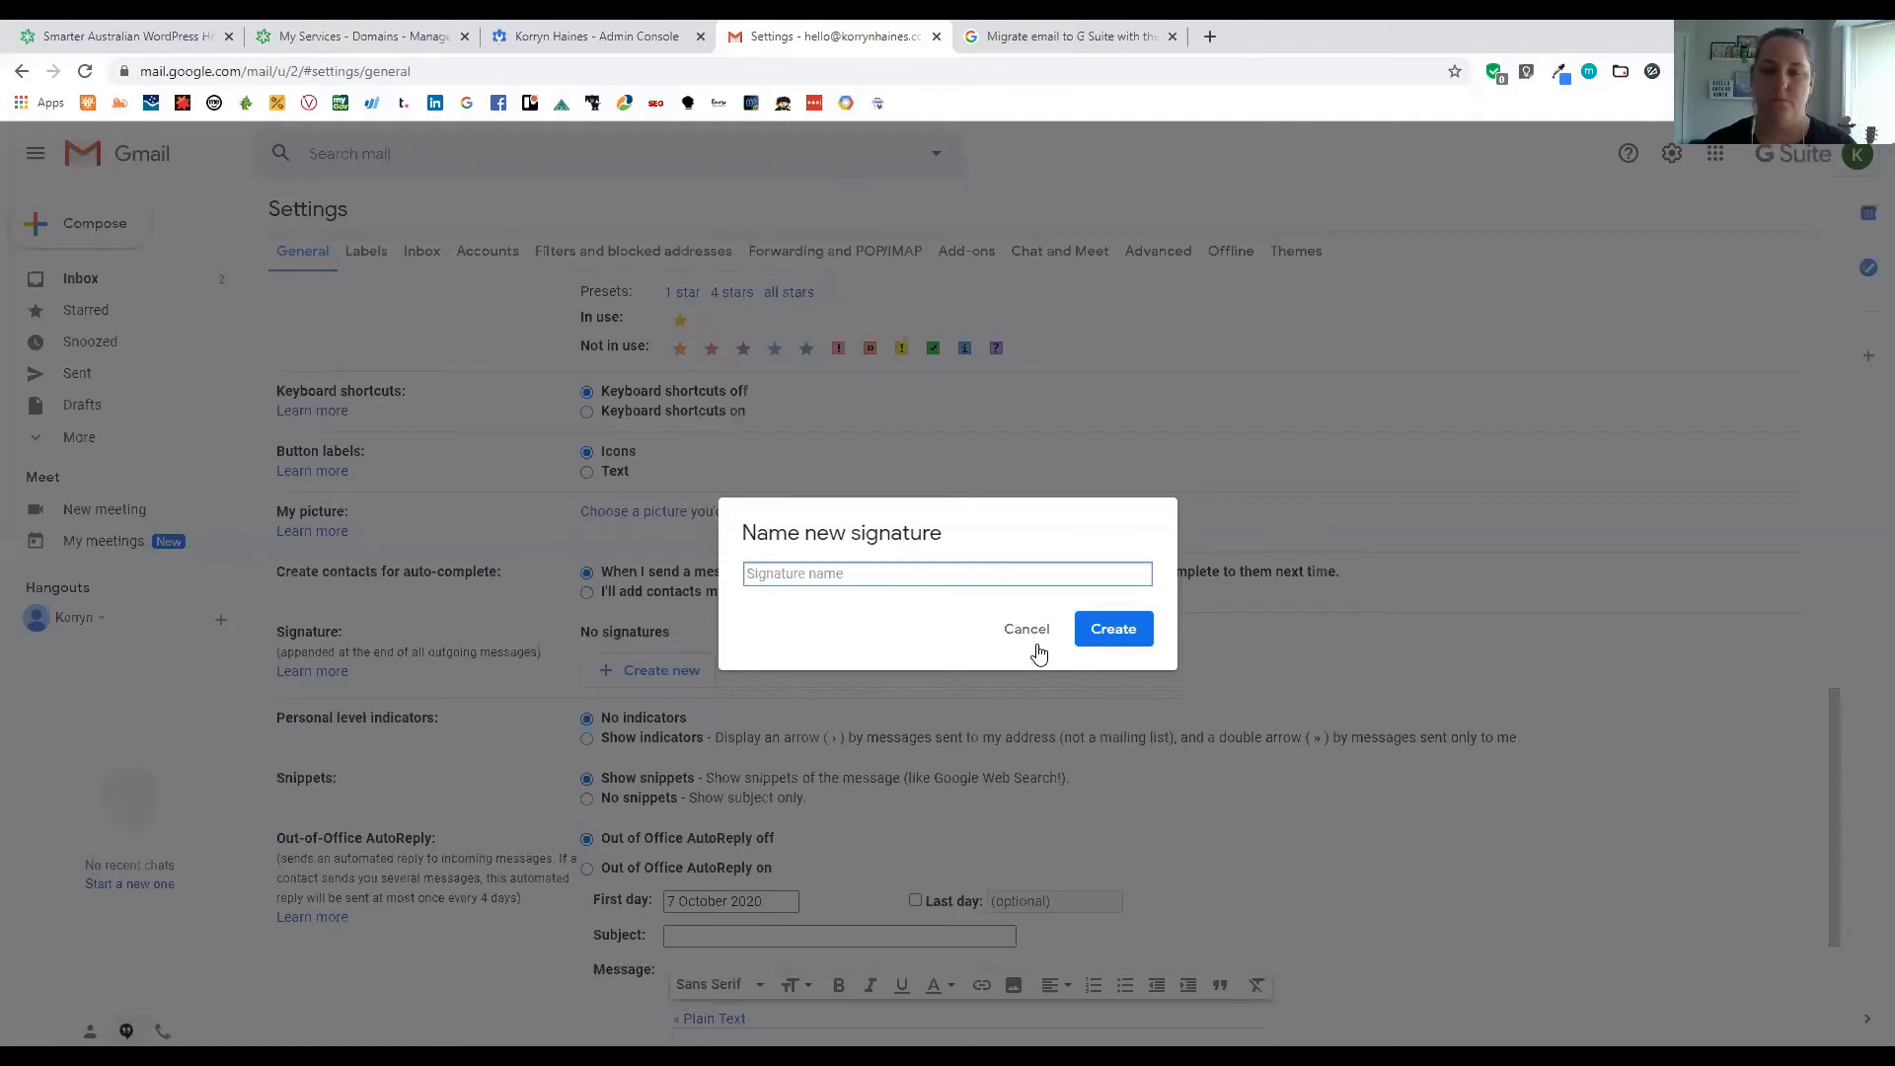
text(Koryn)
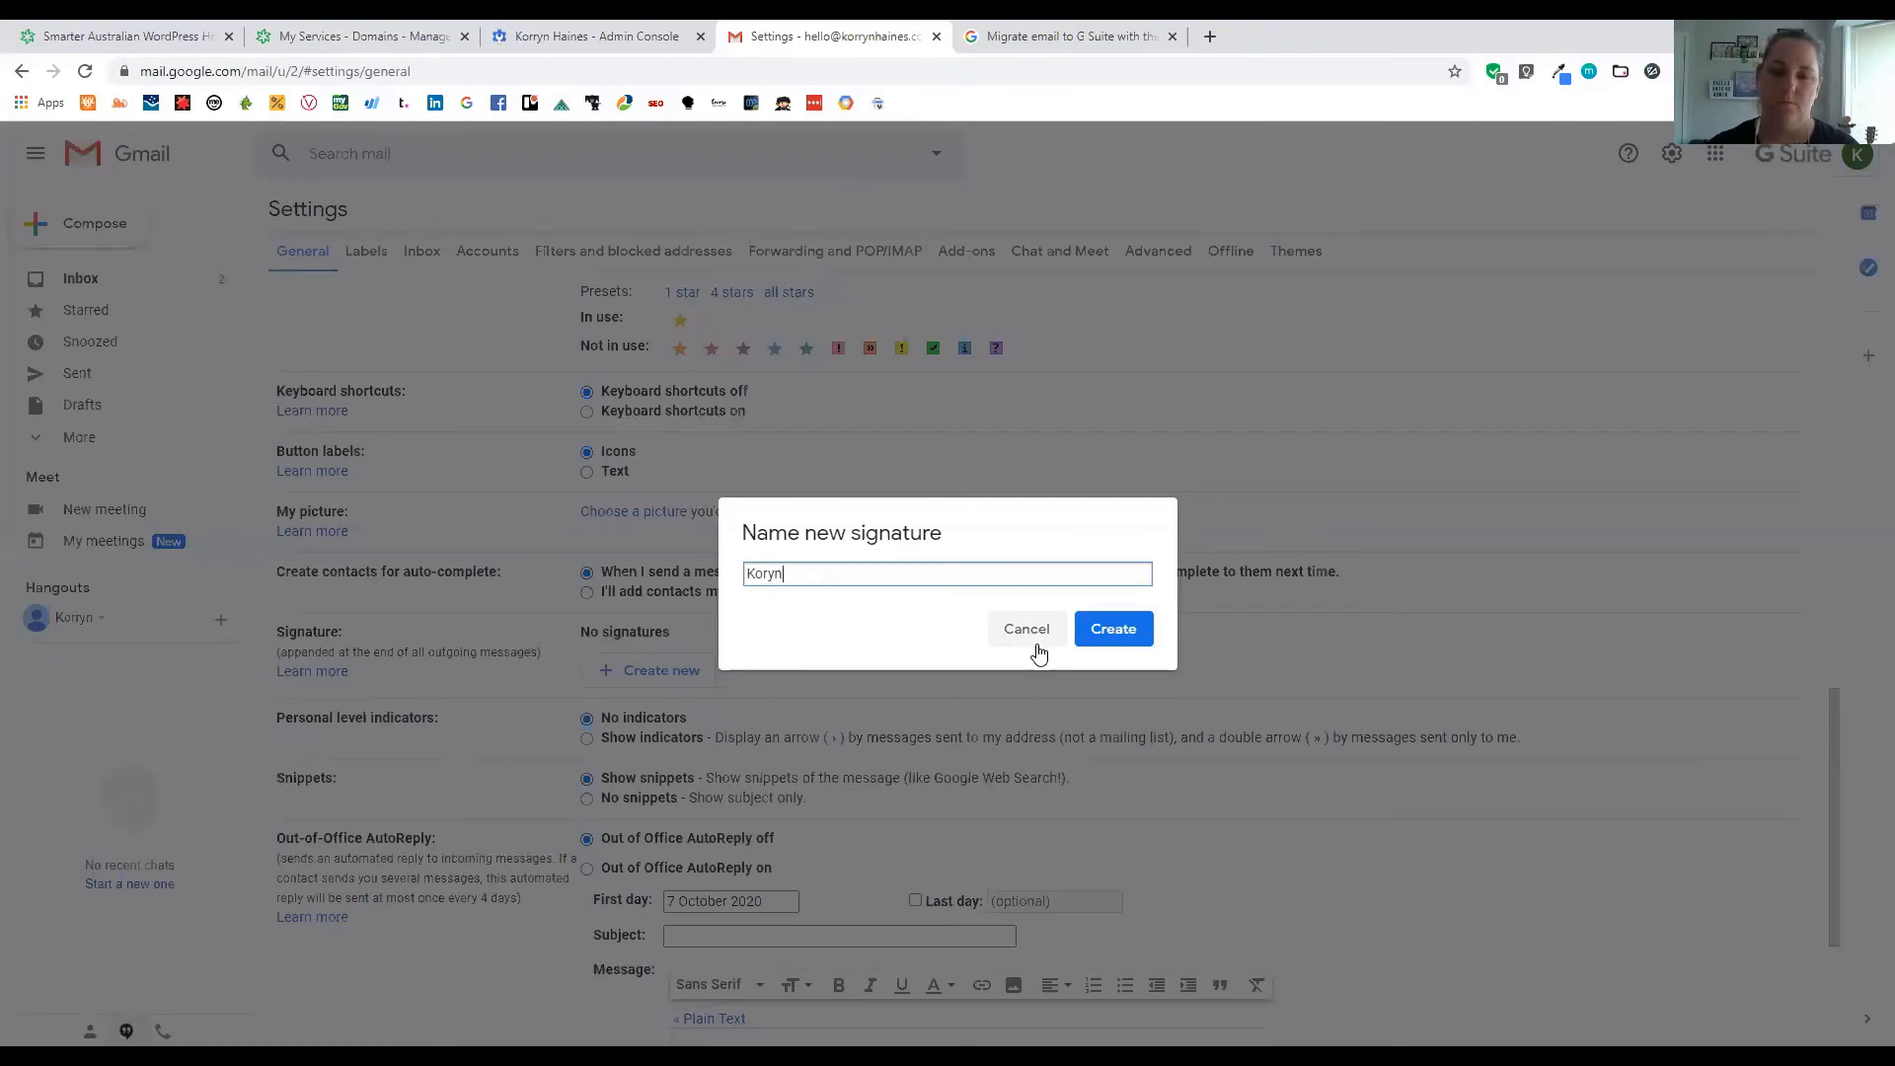
key(BackSpace)
key(BackSpace)
key(BackSpace)
key(BackSpace)
key(BackSpace)
text(Hello )
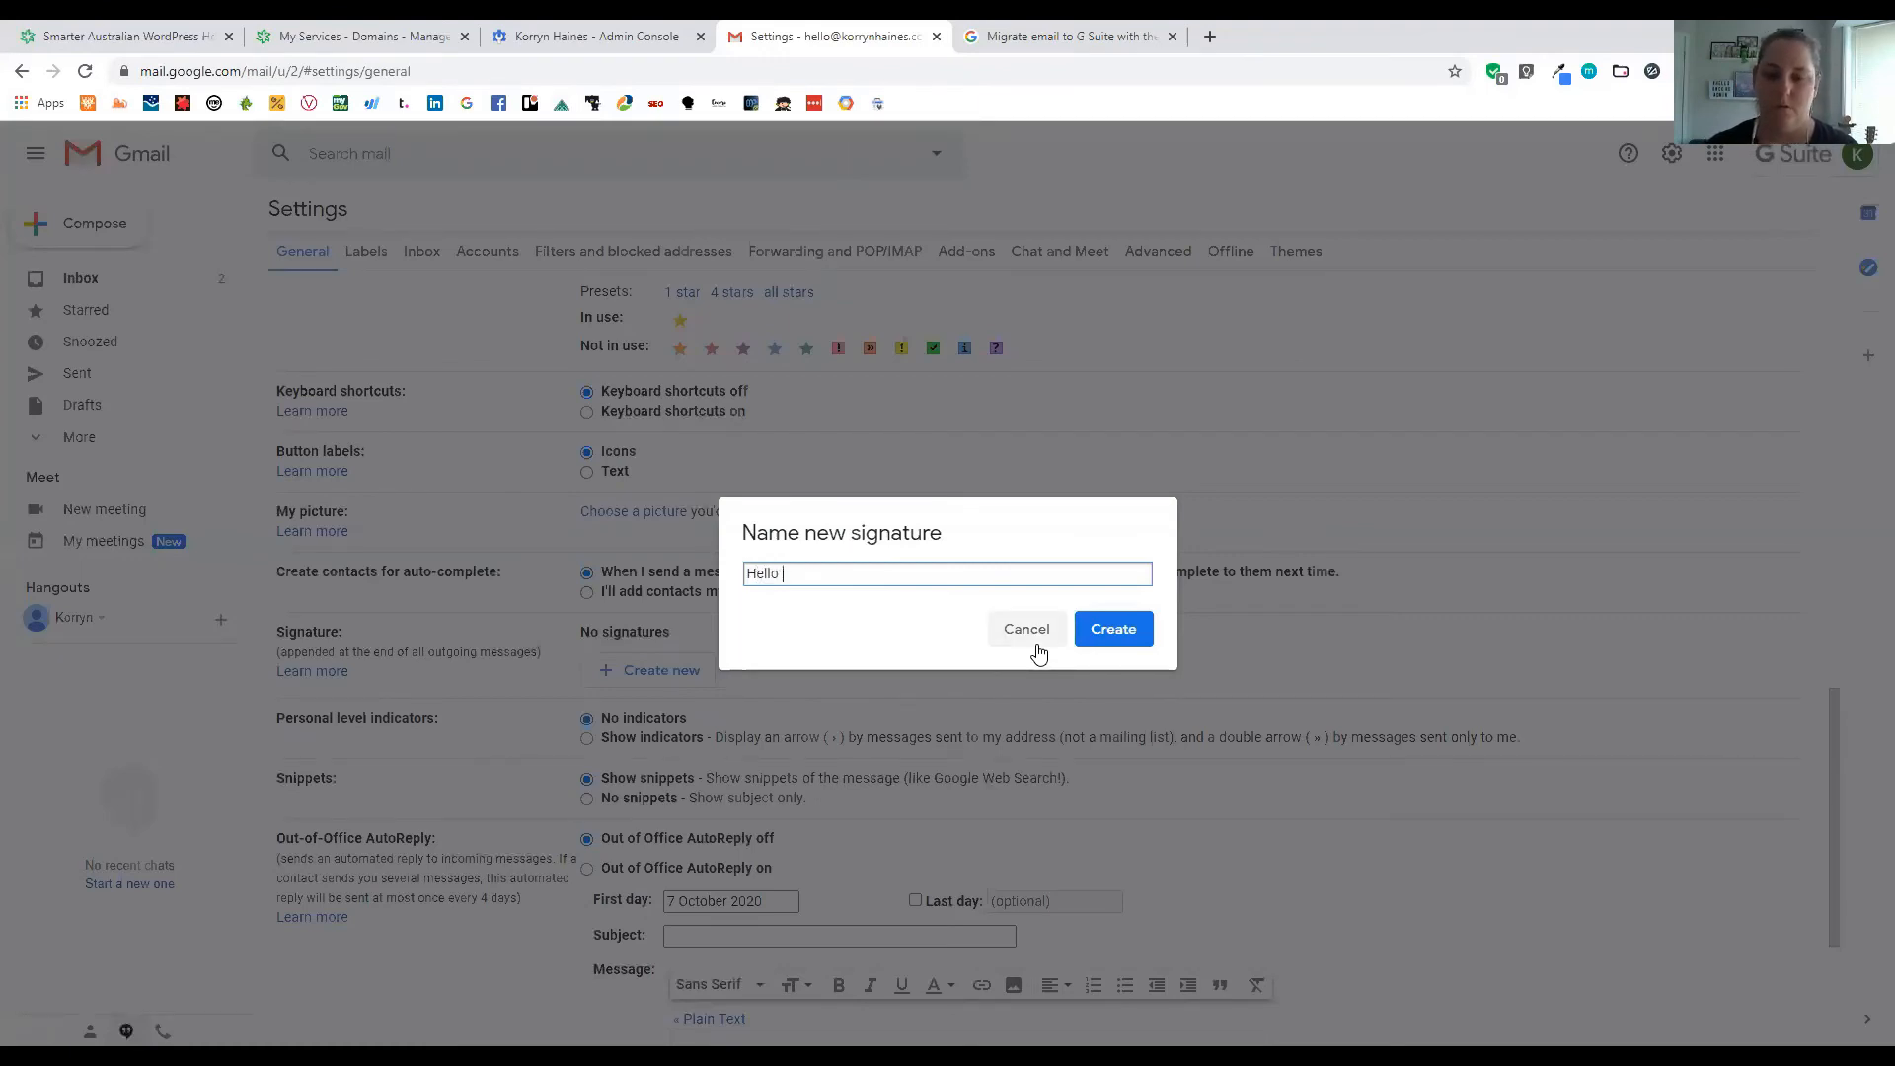
text(@ Kor)
key(BackSpace)
key(BackSpace)
key(BackSpace)
key(BackSpace)
key(BackSpace)
key(BackSpace)
key(BackSpace)
key(BackSpace)
key(BackSpace)
key(BackSpace)
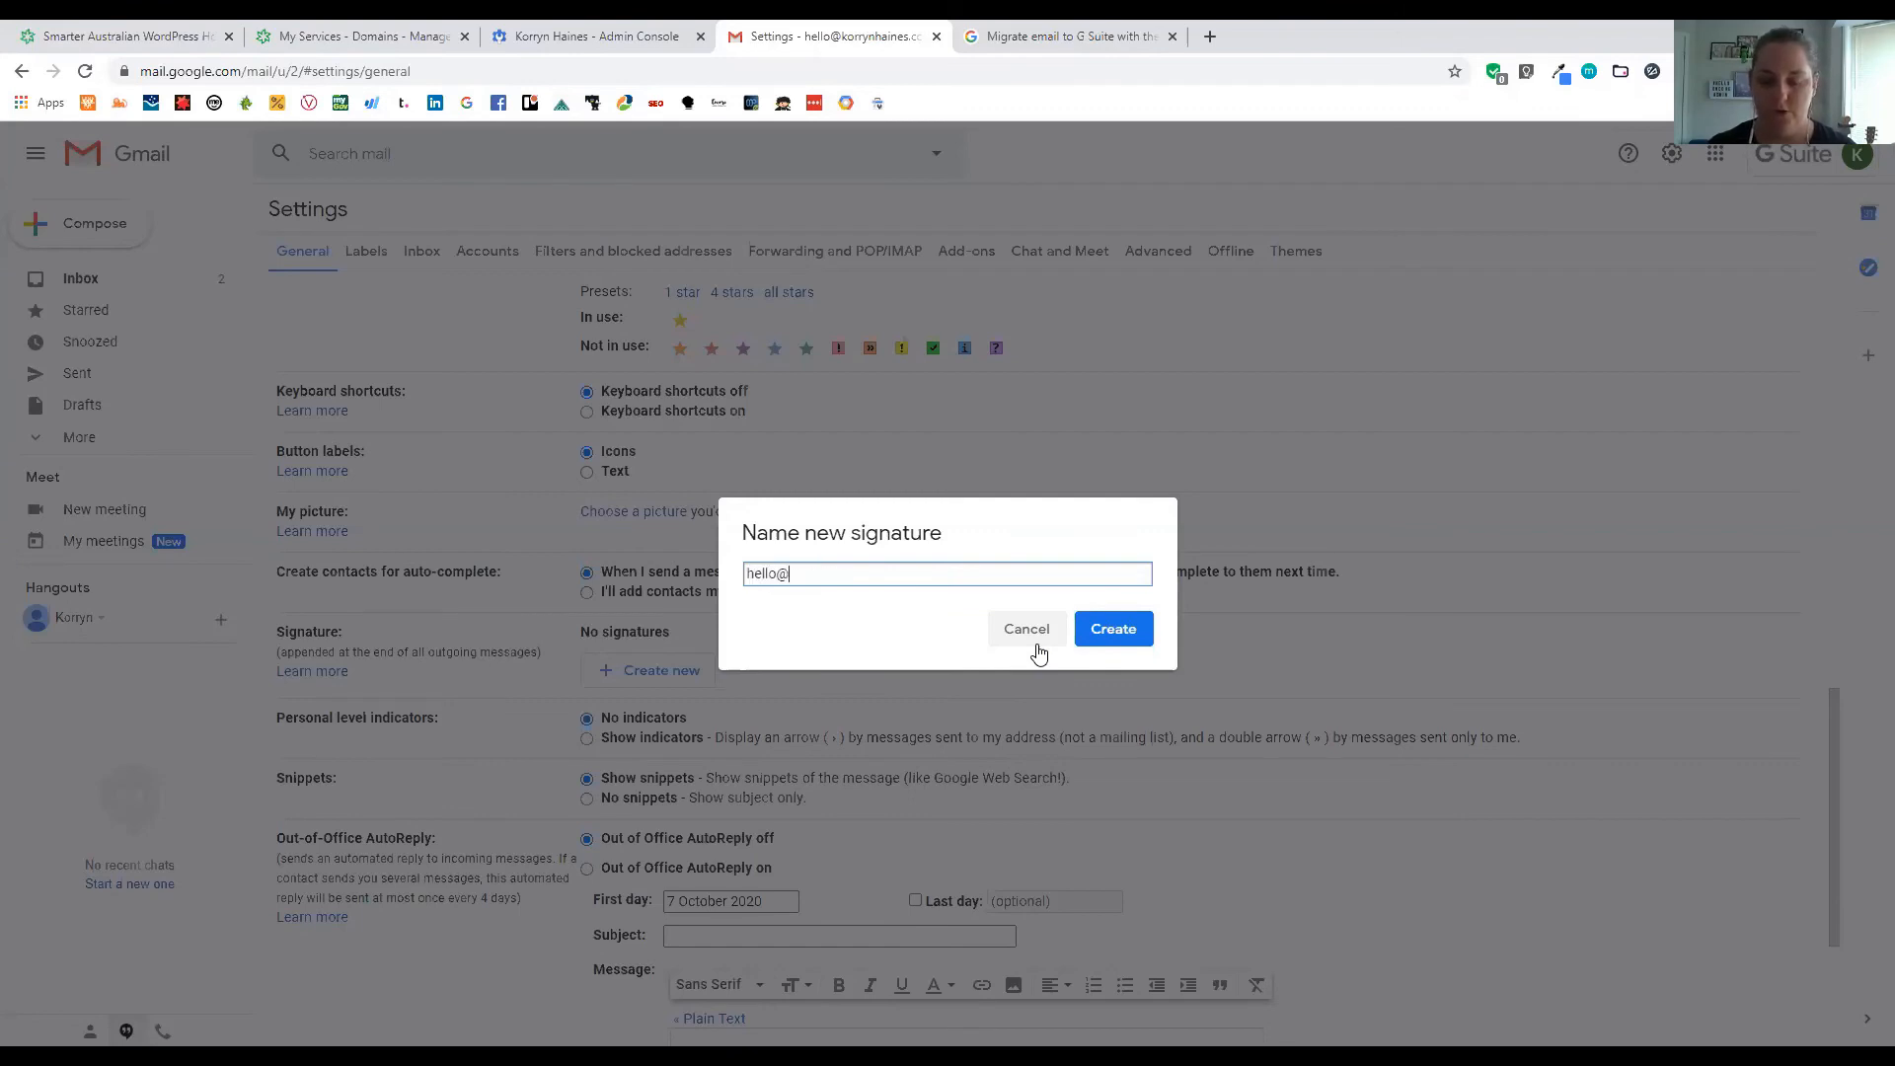
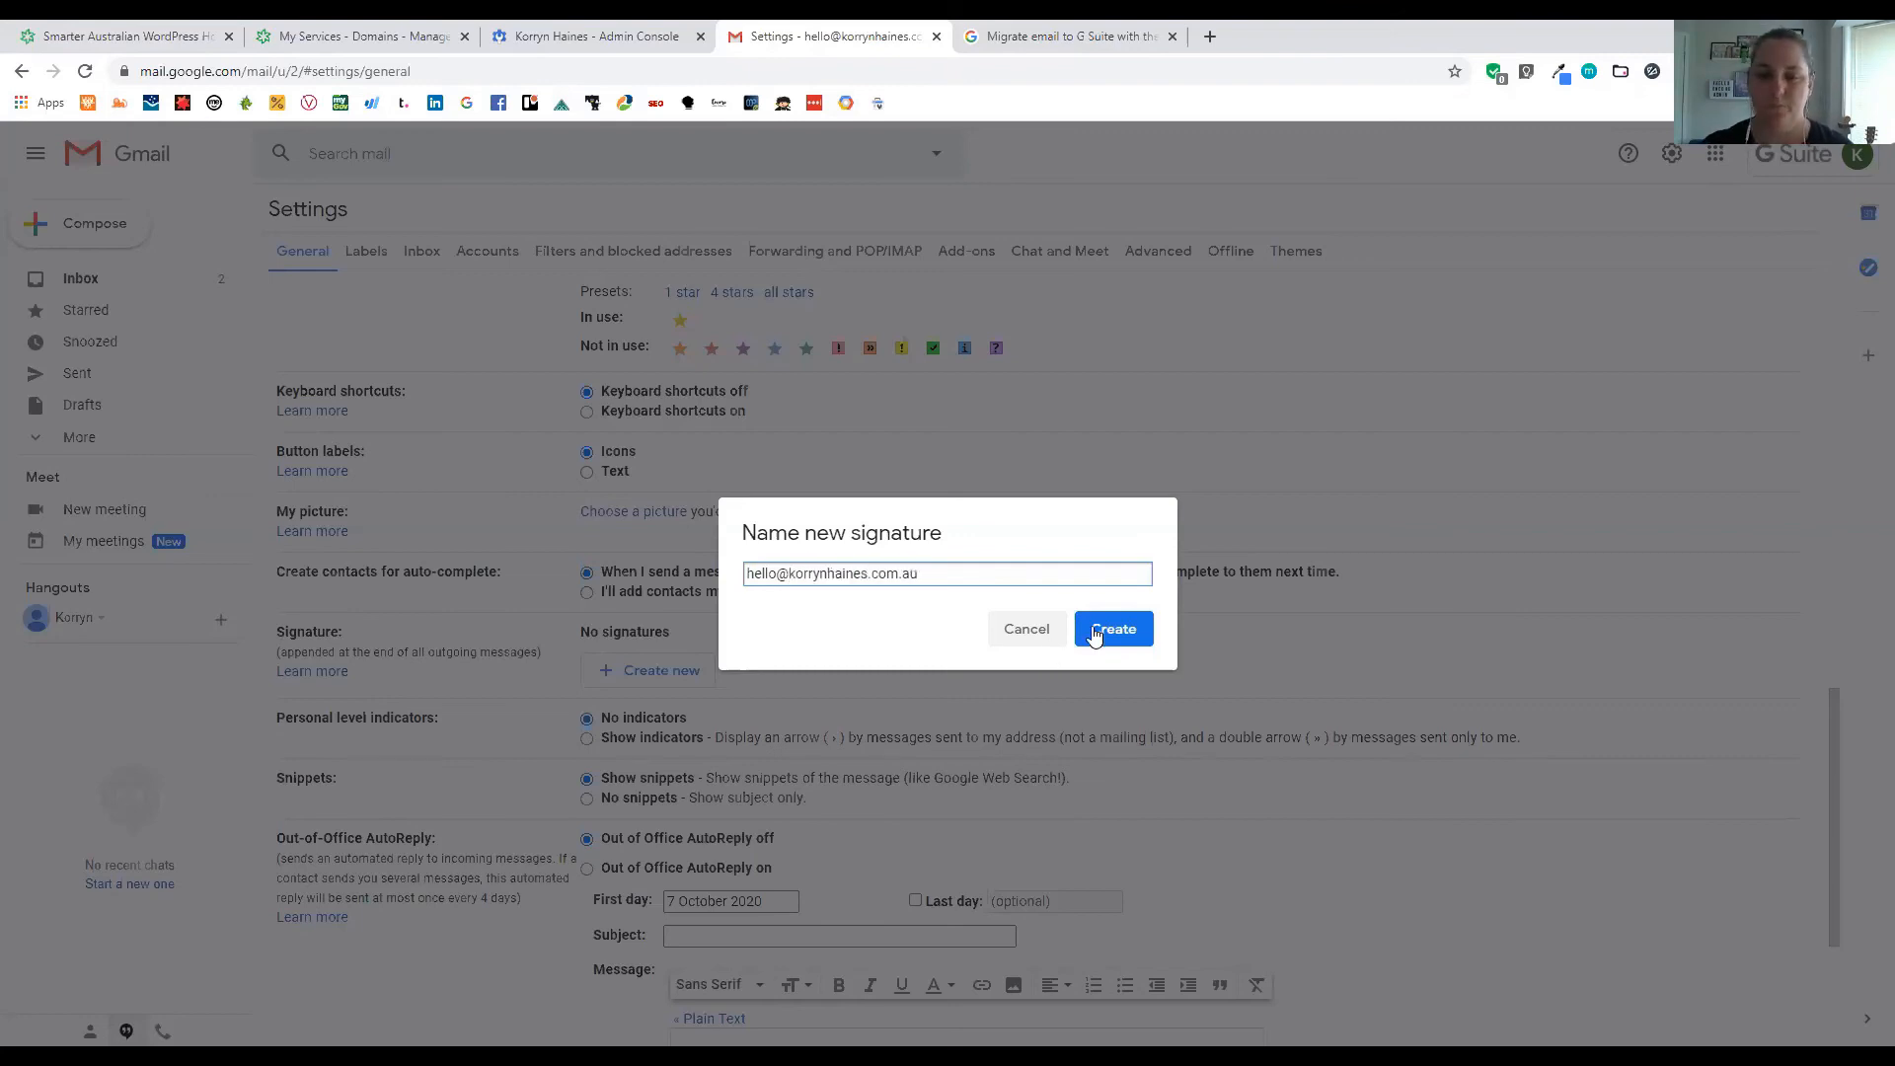
click(1094, 636)
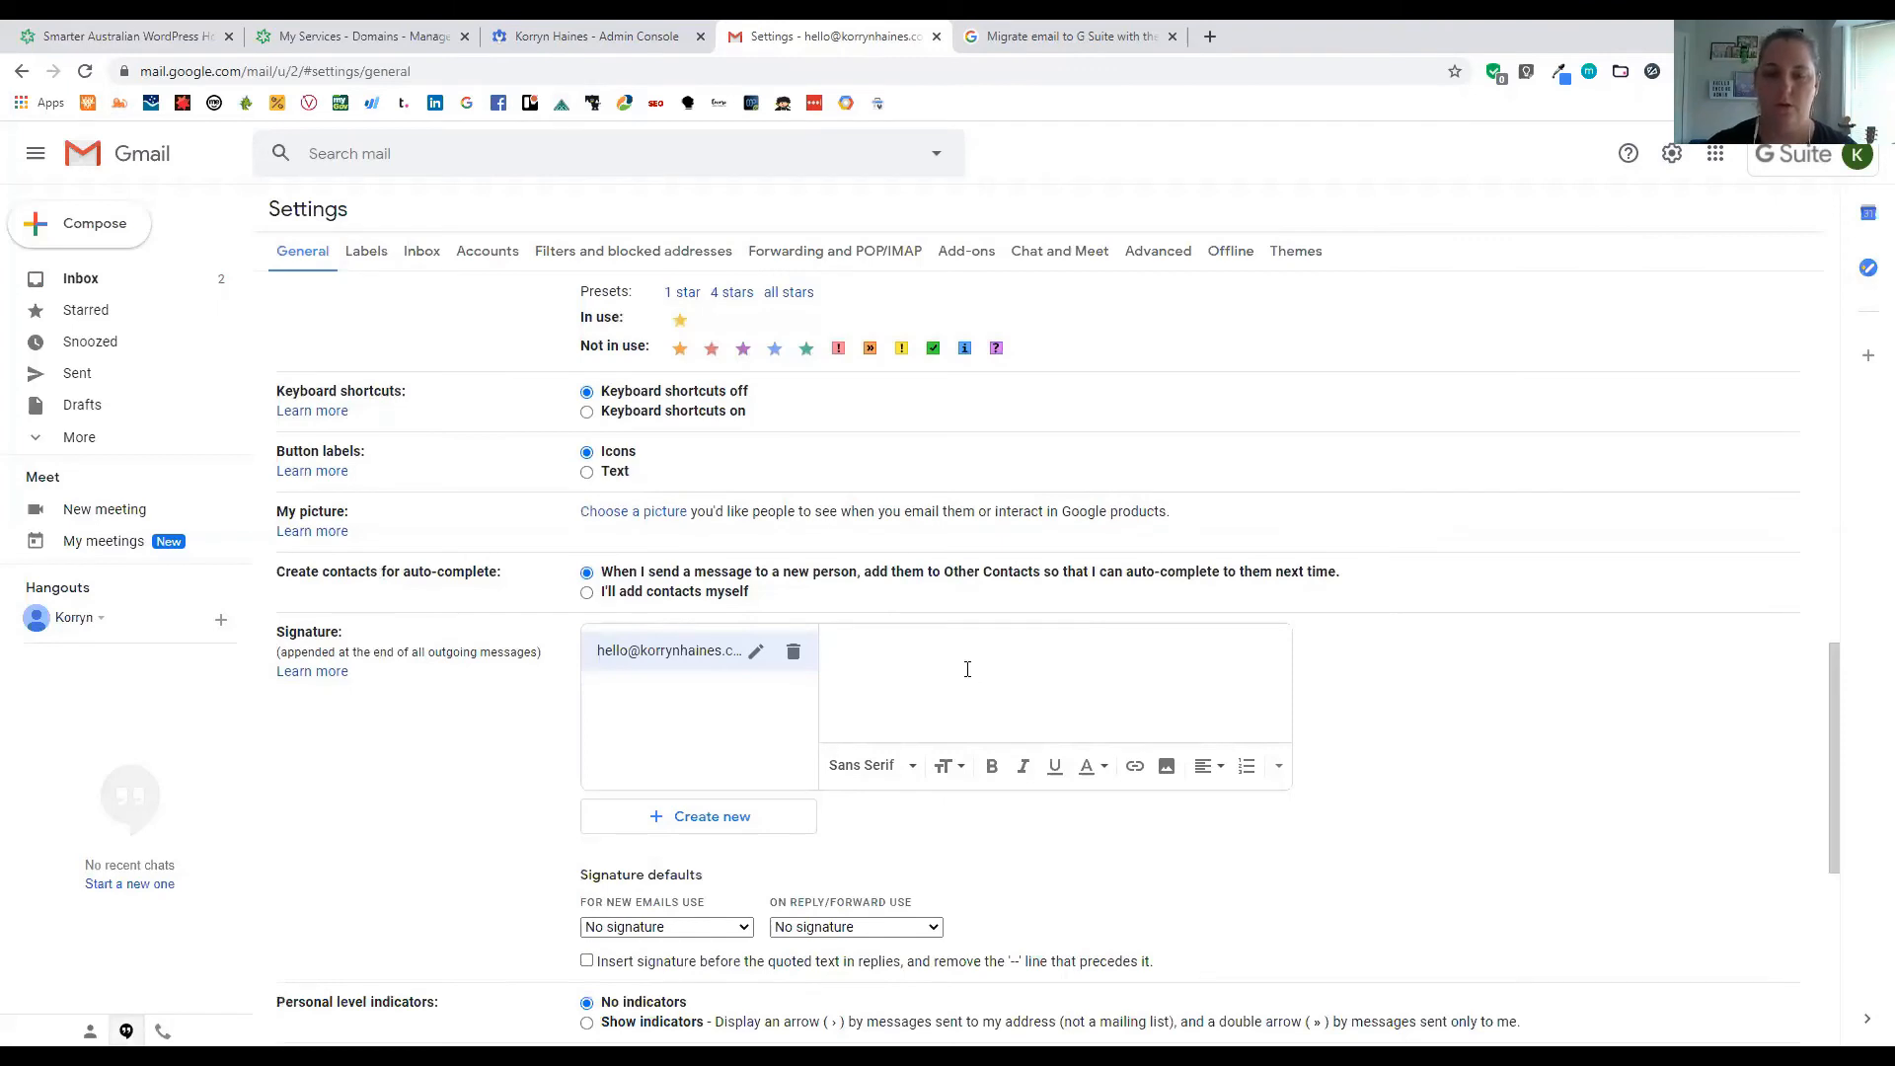
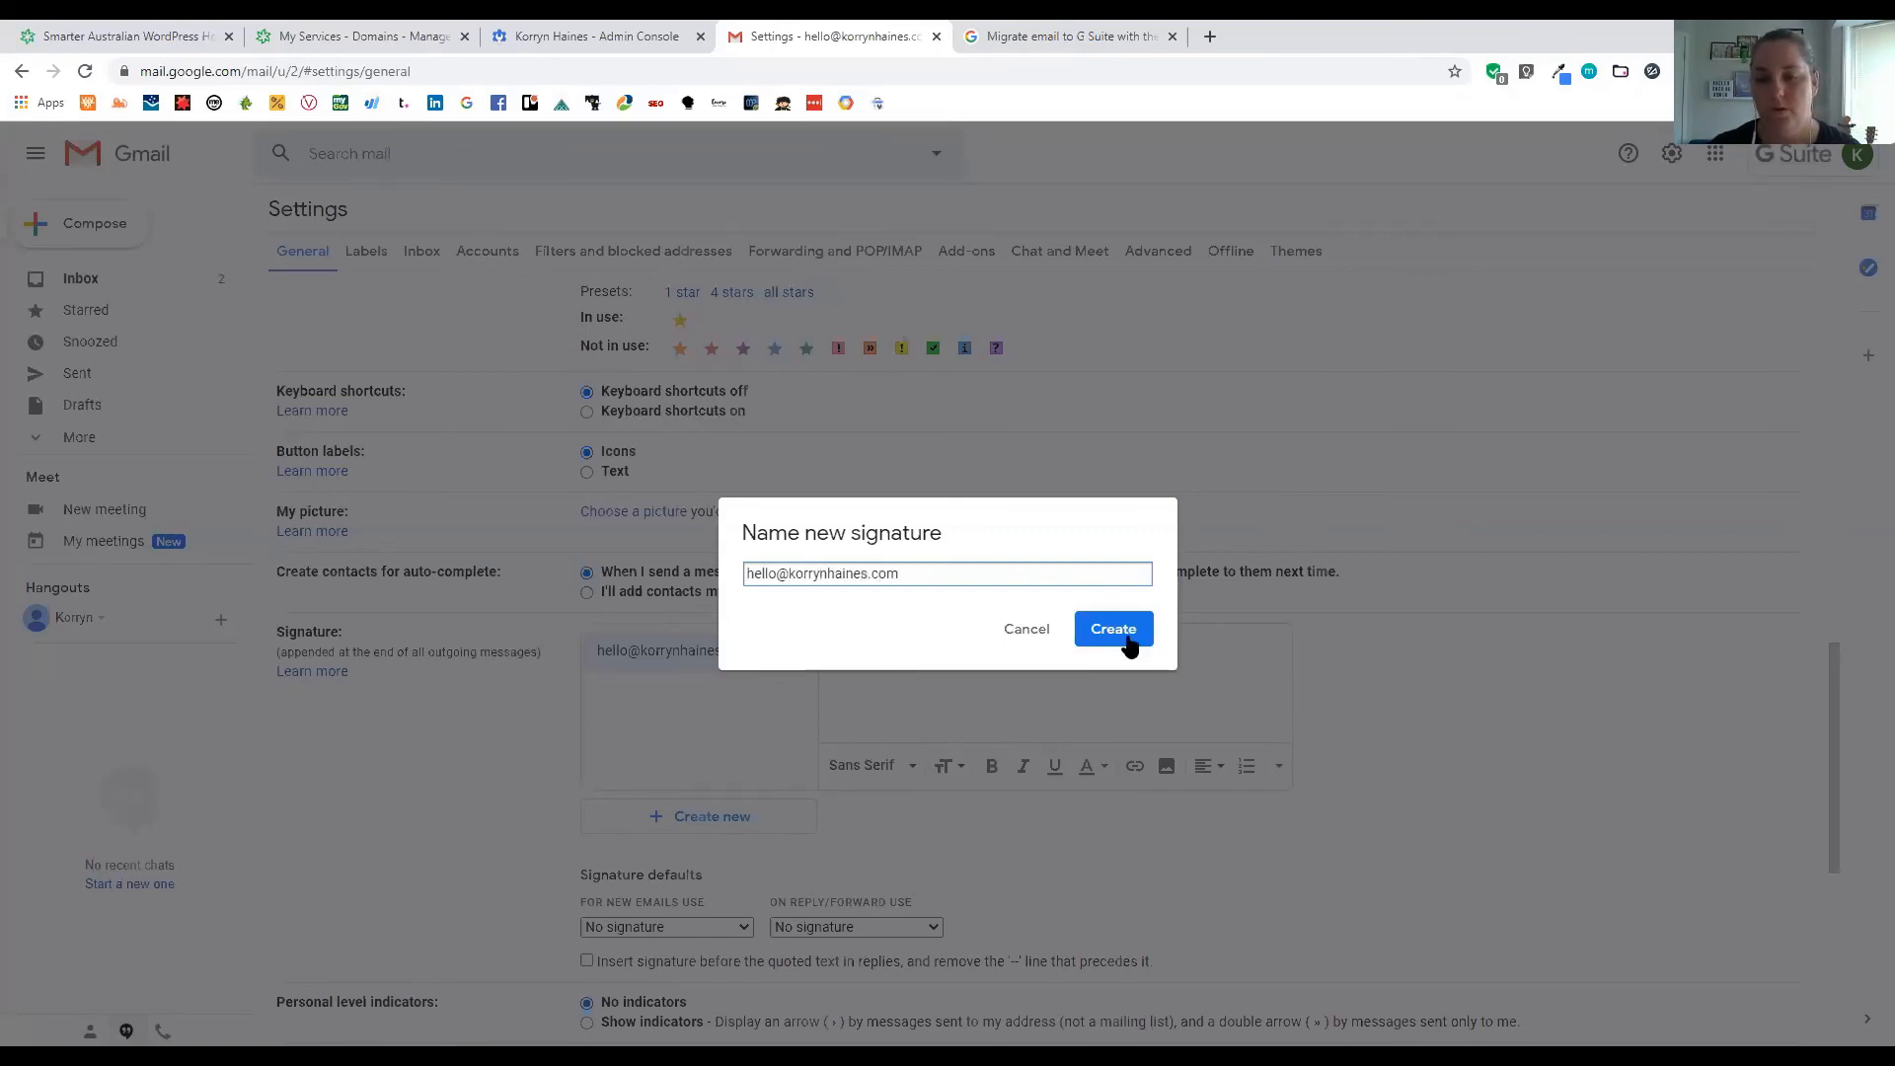
Enter the address as the first signature's text and create a second address-named signature
key(Return)
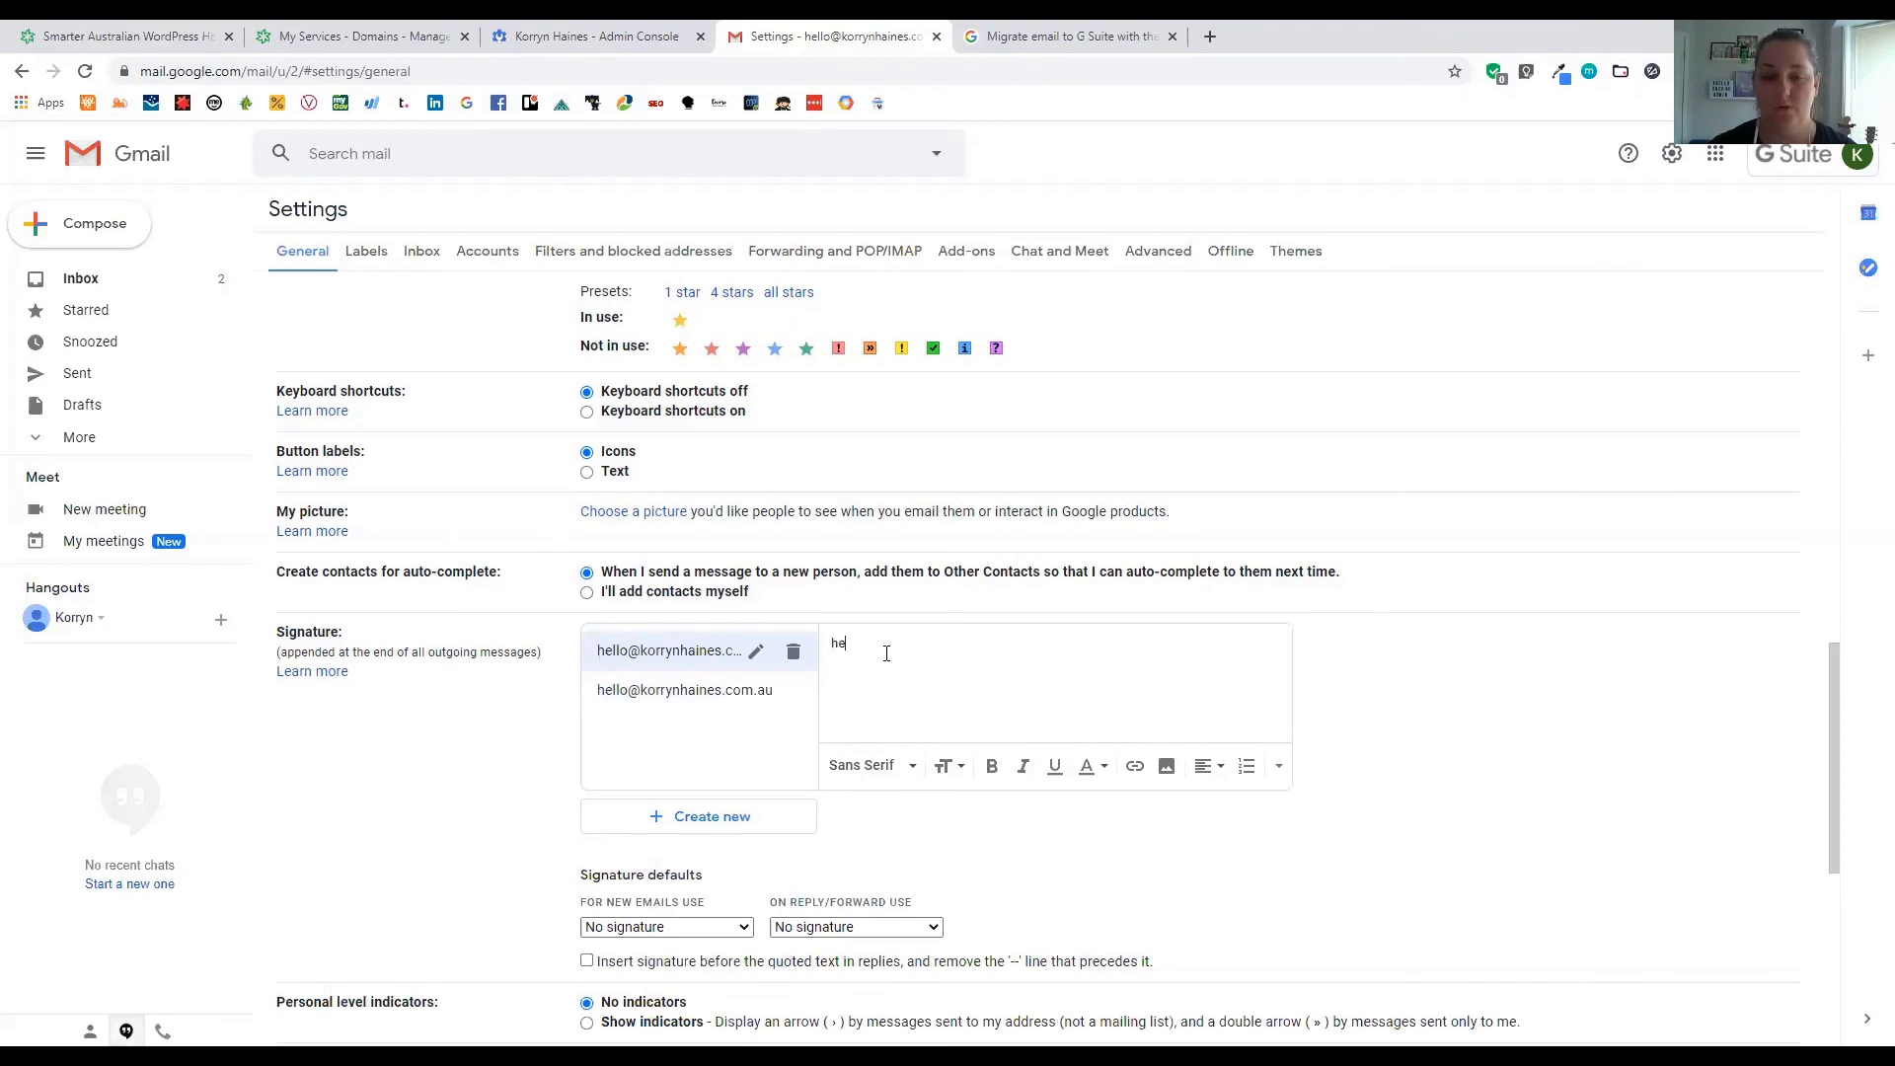
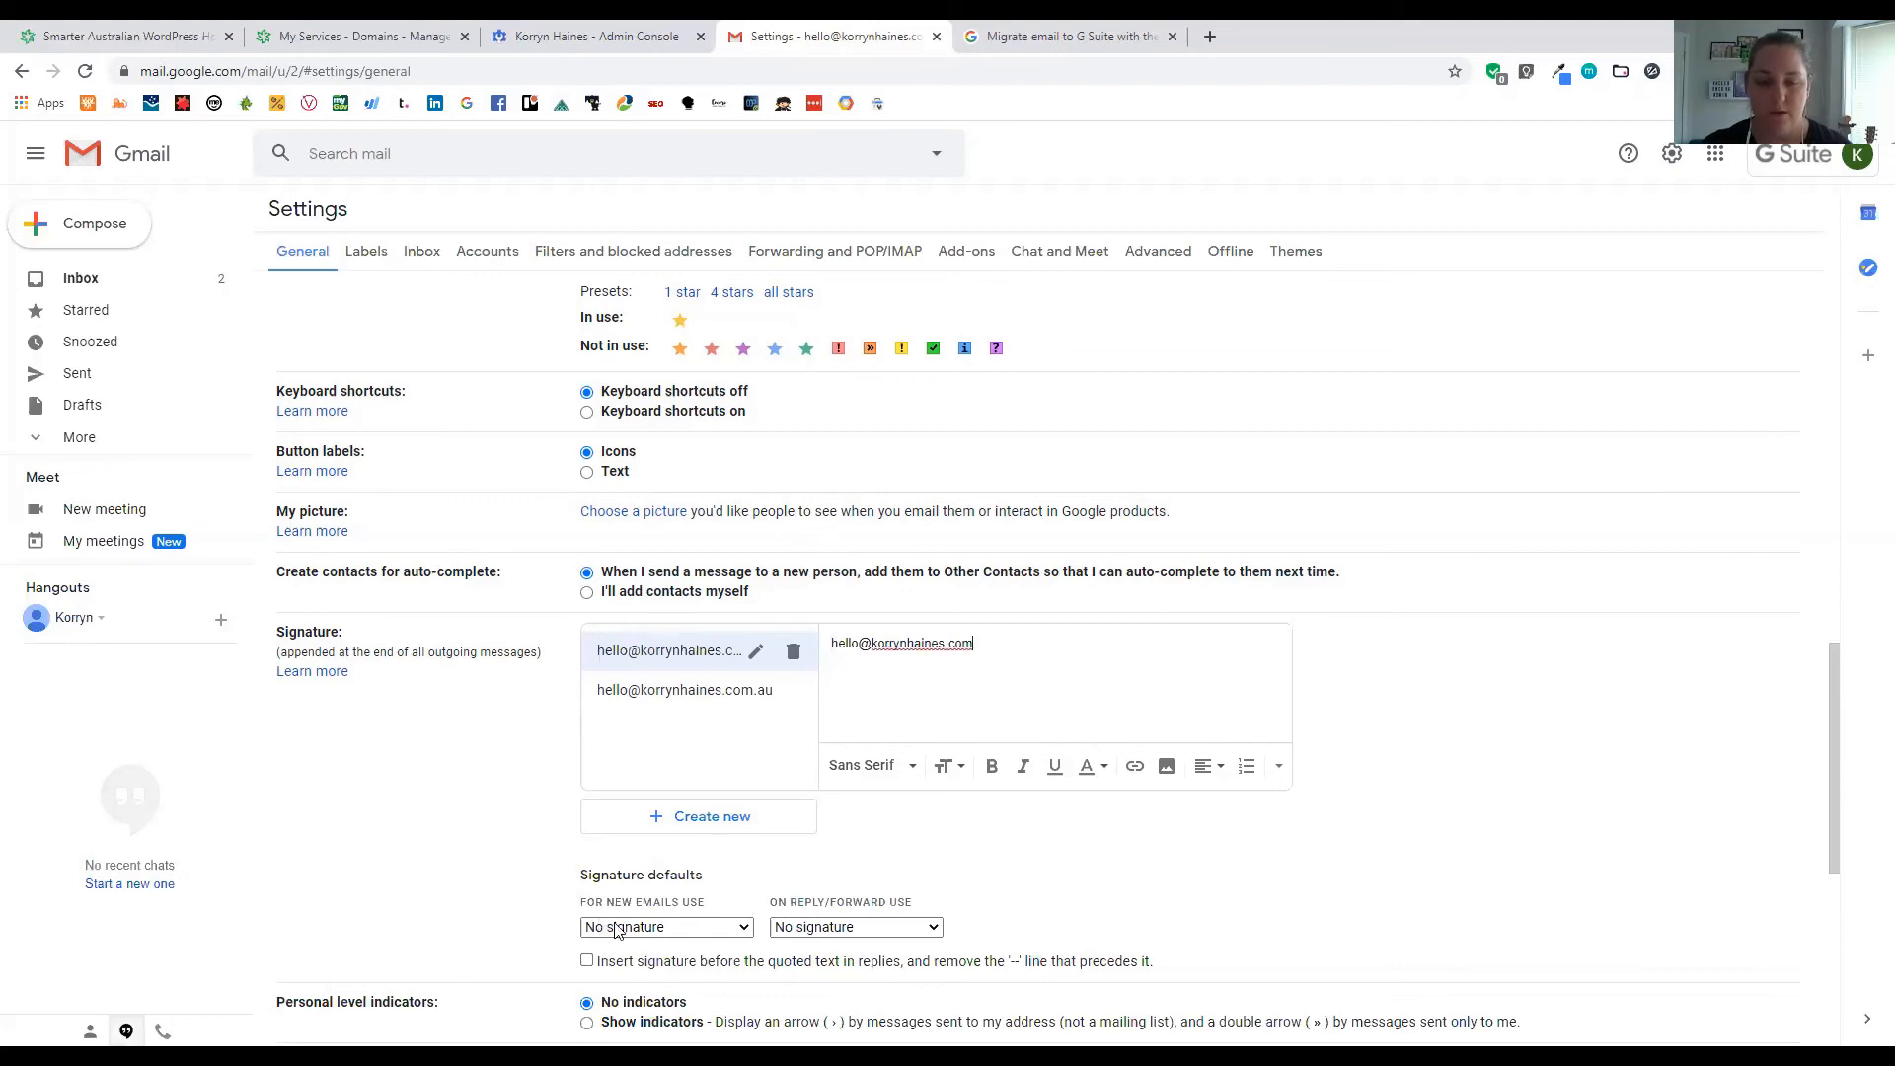
Assign default signatures for new emails and for replies/forwards, then return to the inbox
click(615, 929)
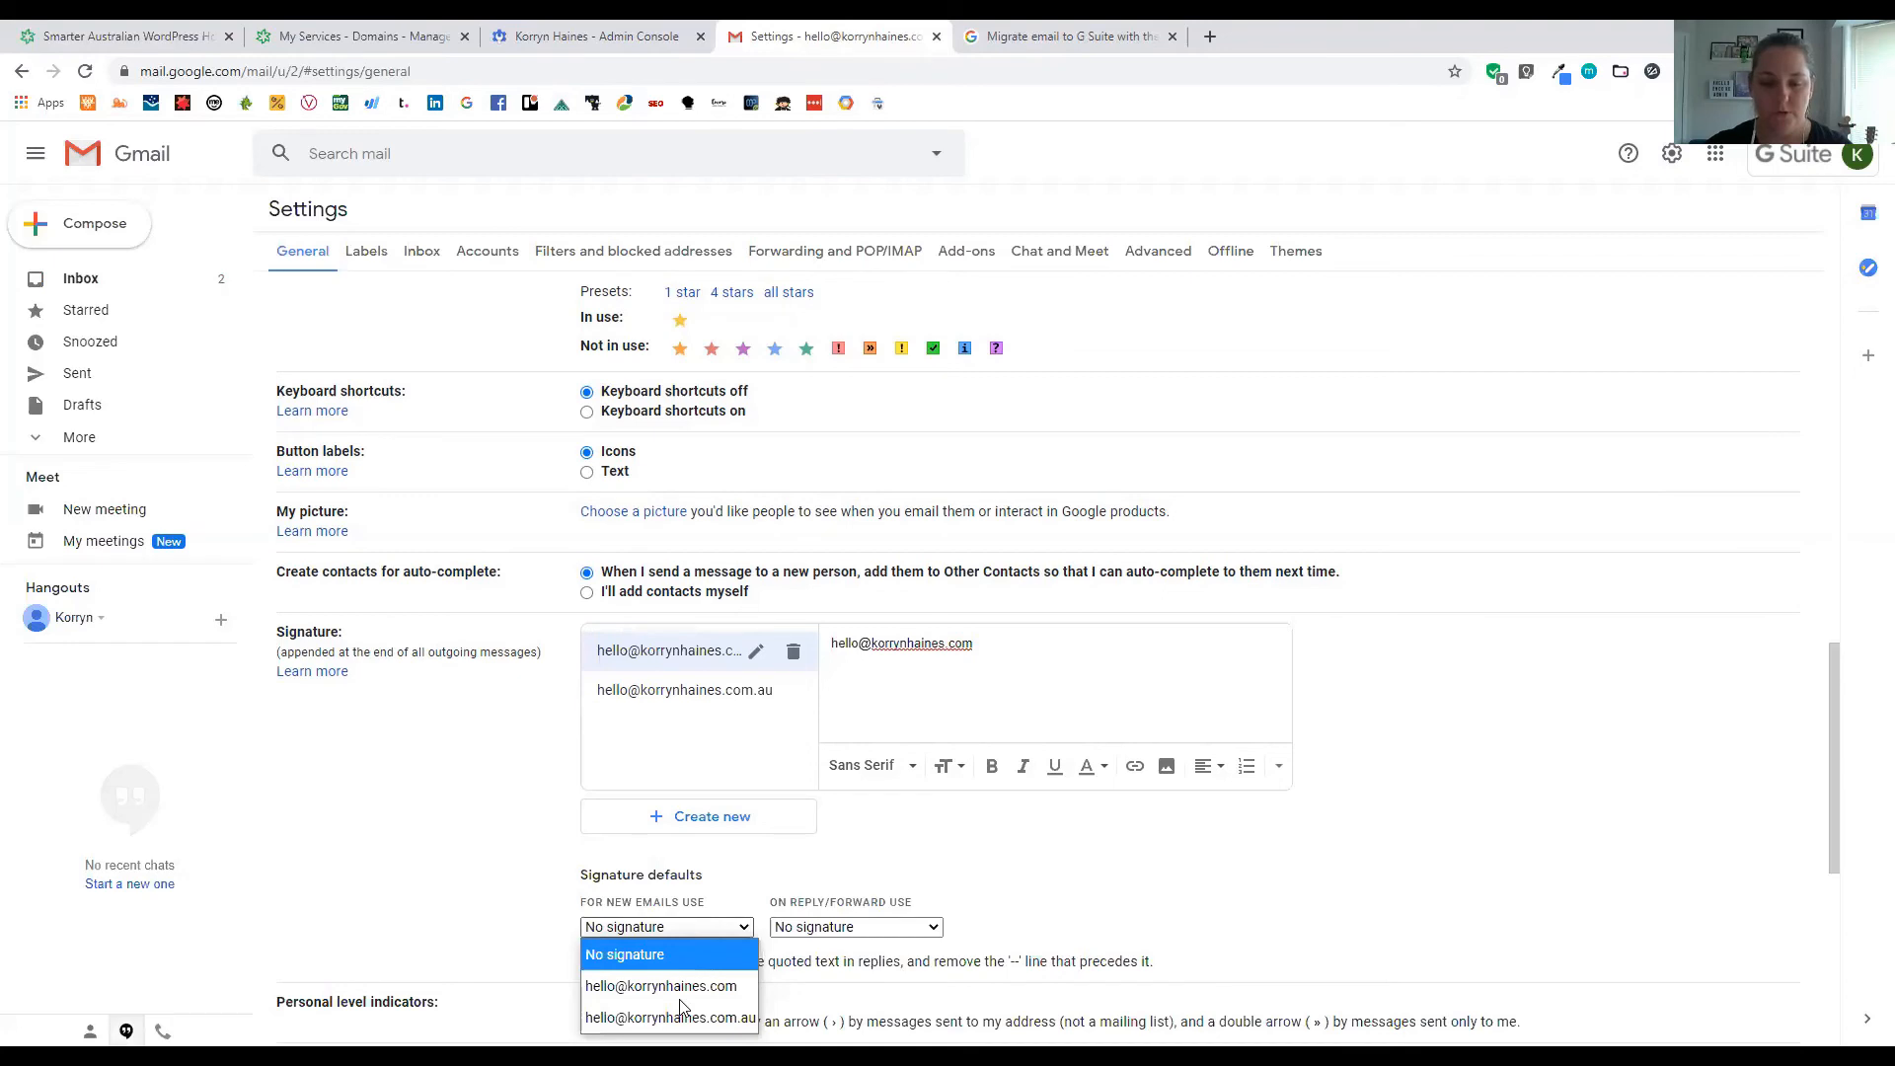
click(811, 987)
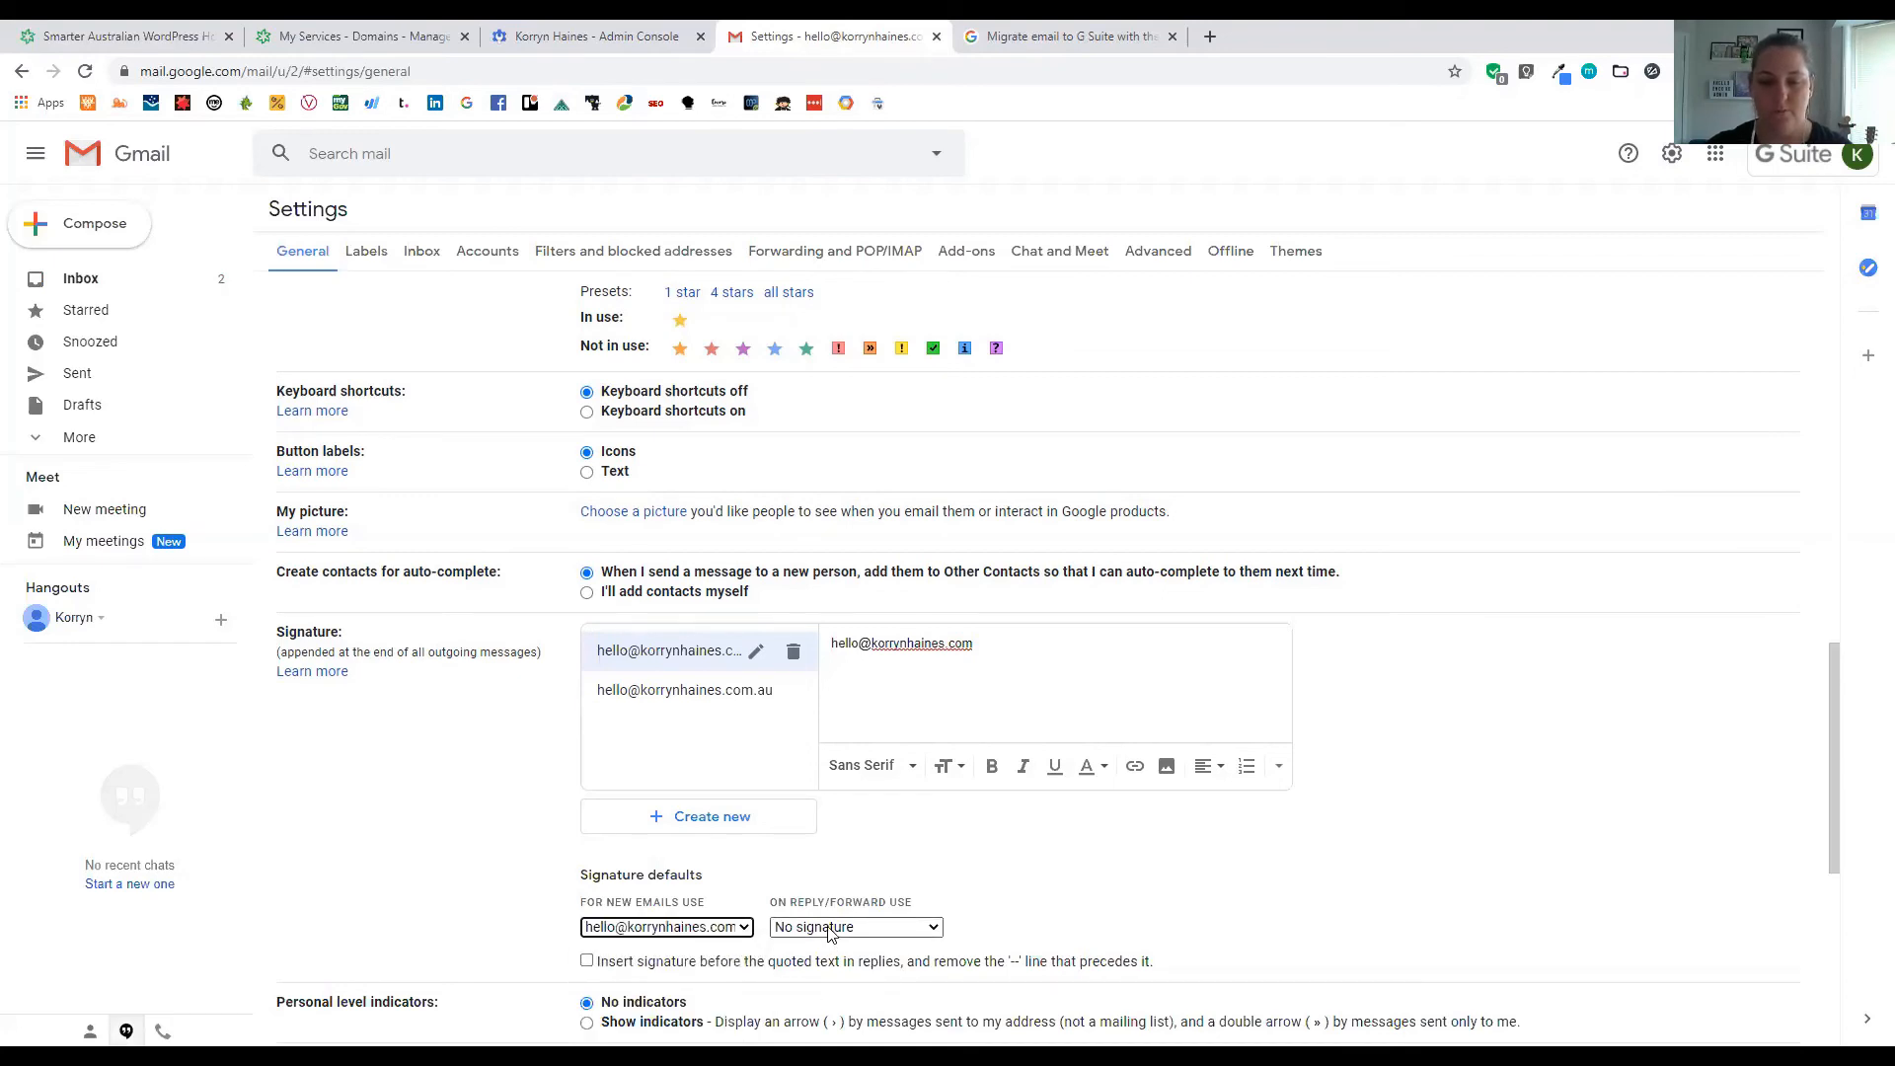
click(854, 927)
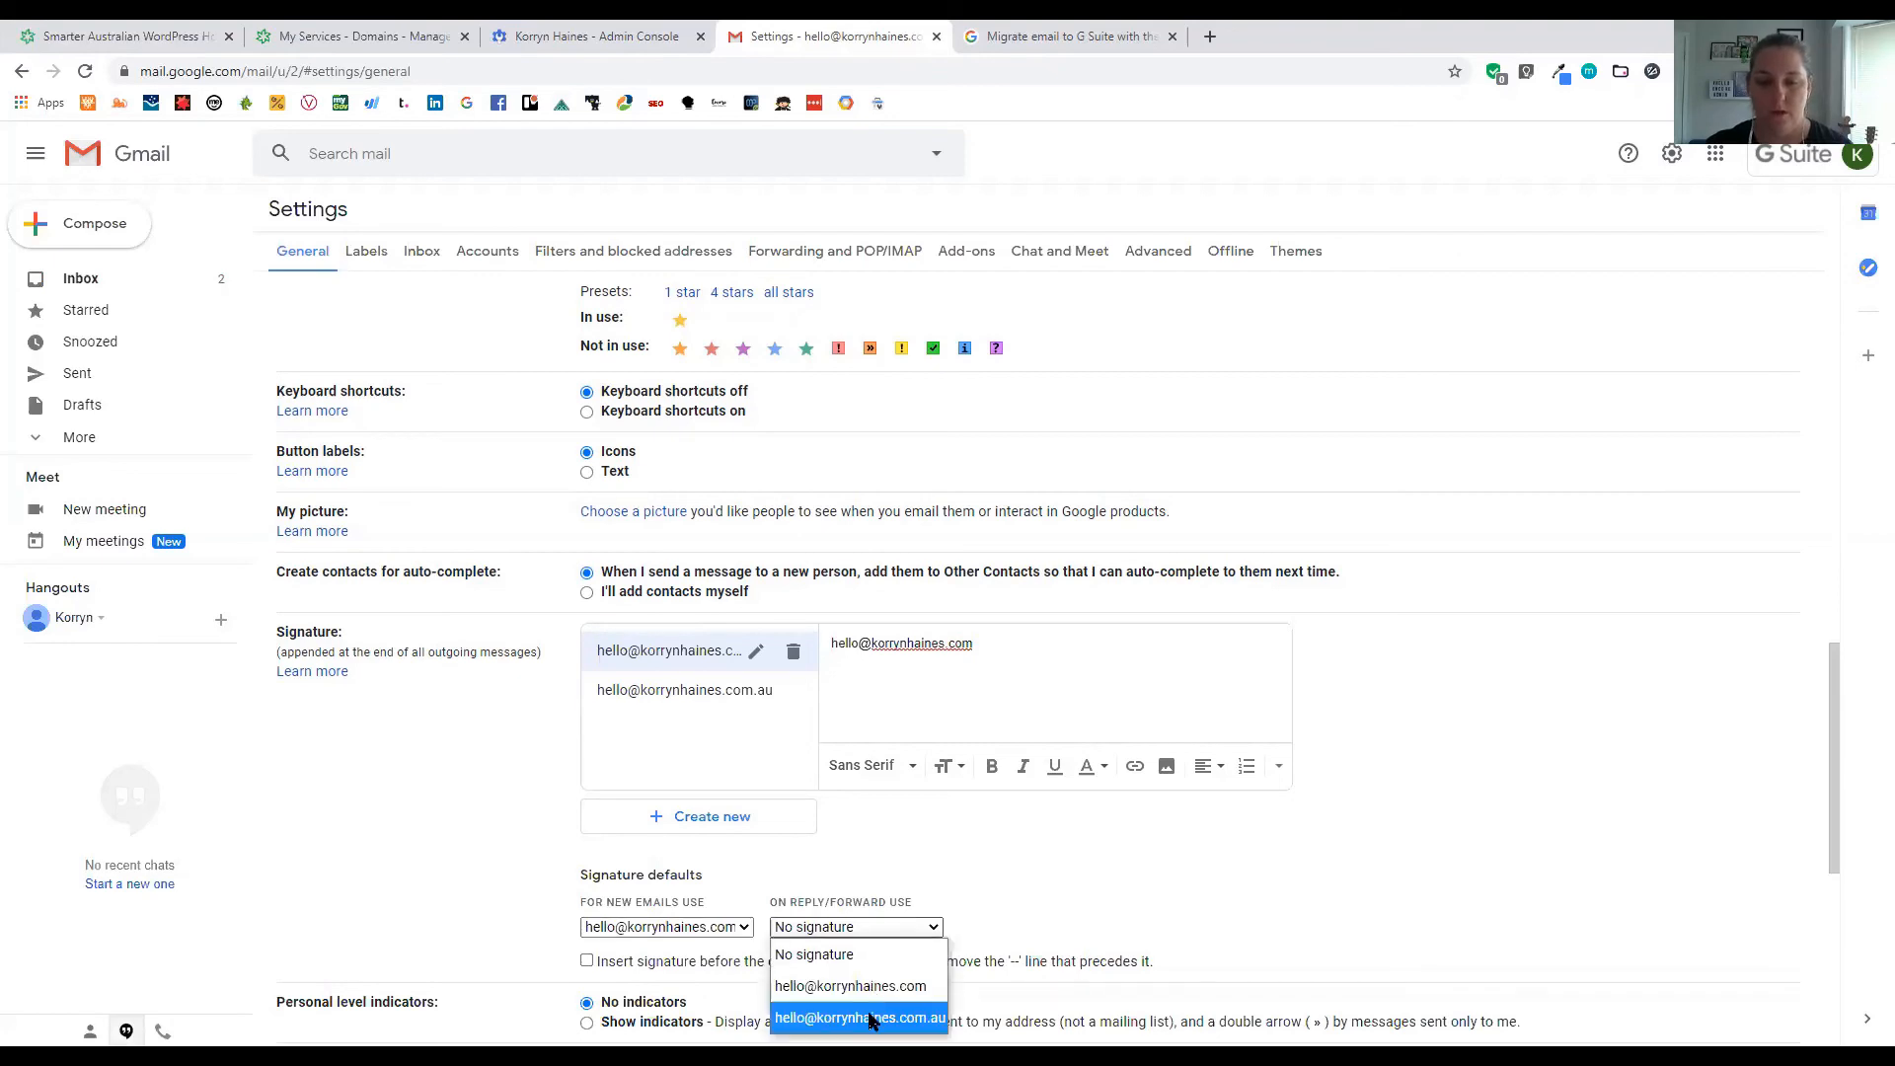
click(849, 986)
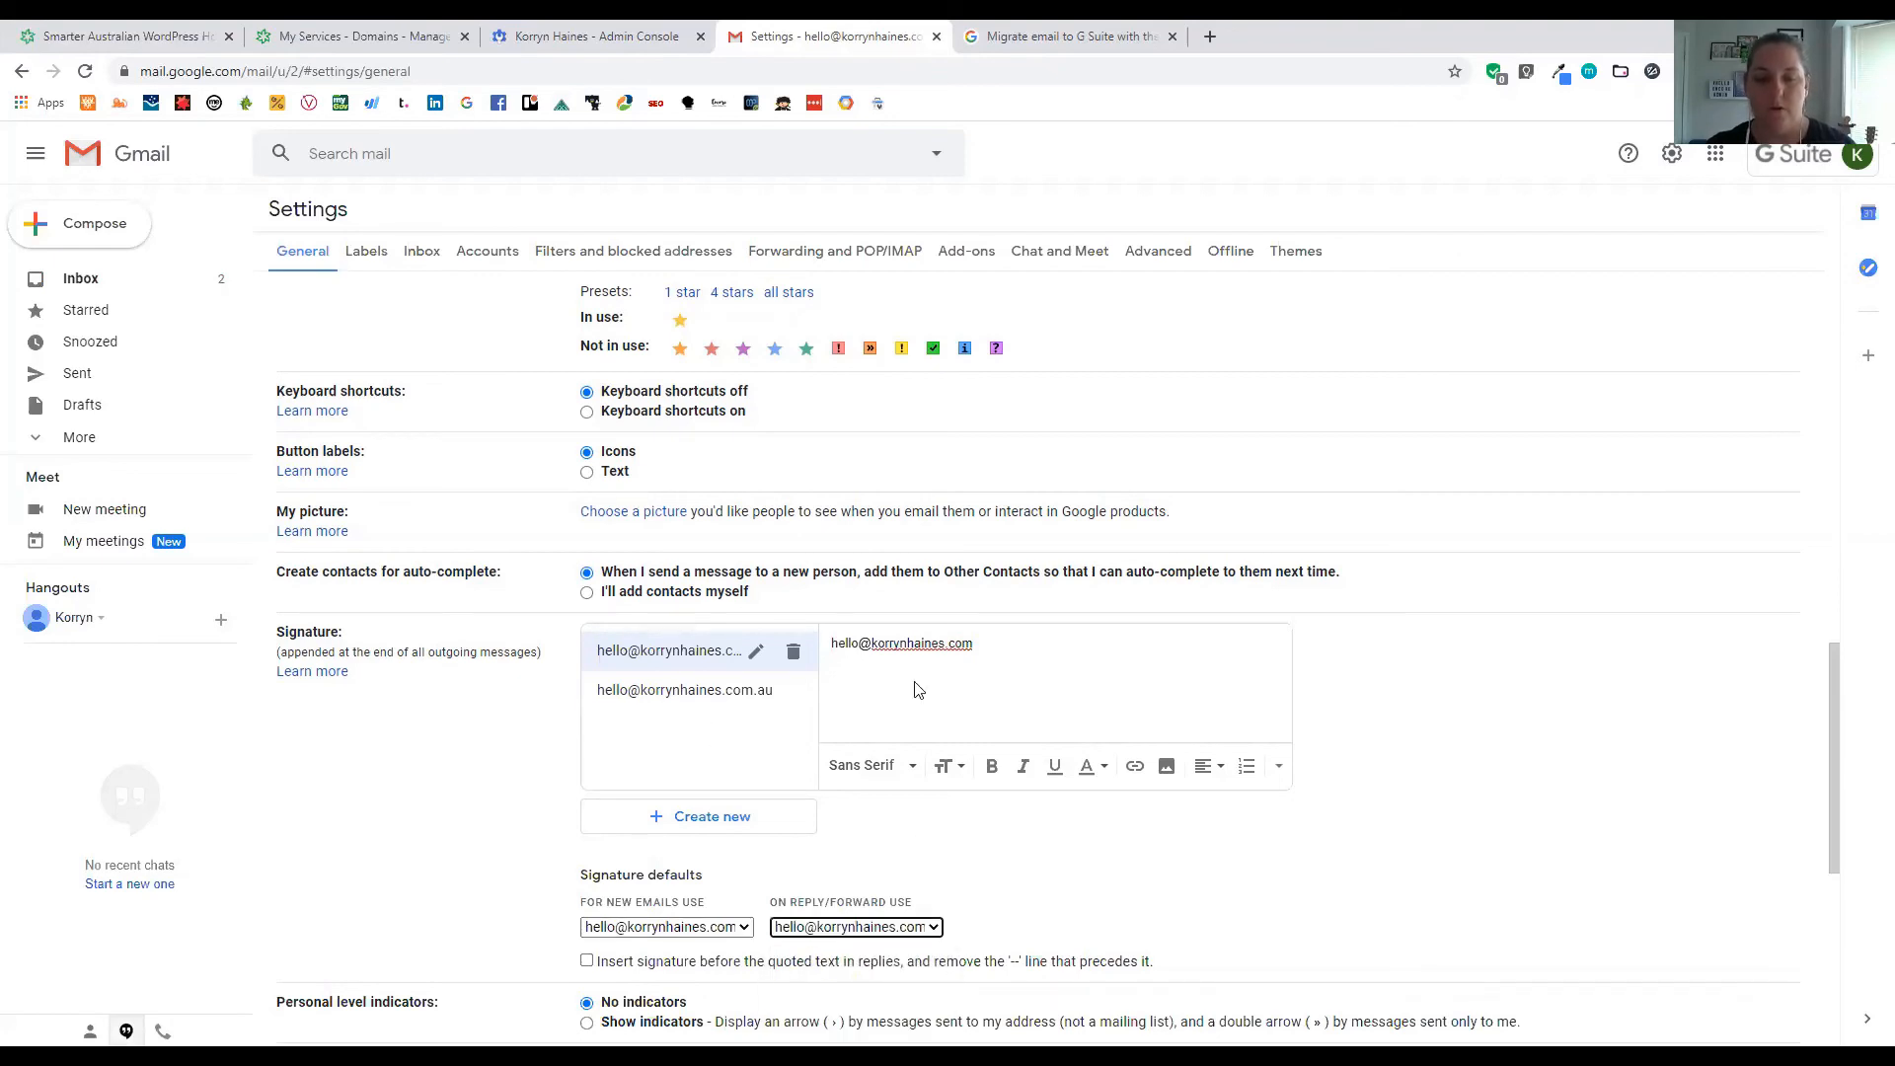
scroll(807, 625, down, 3)
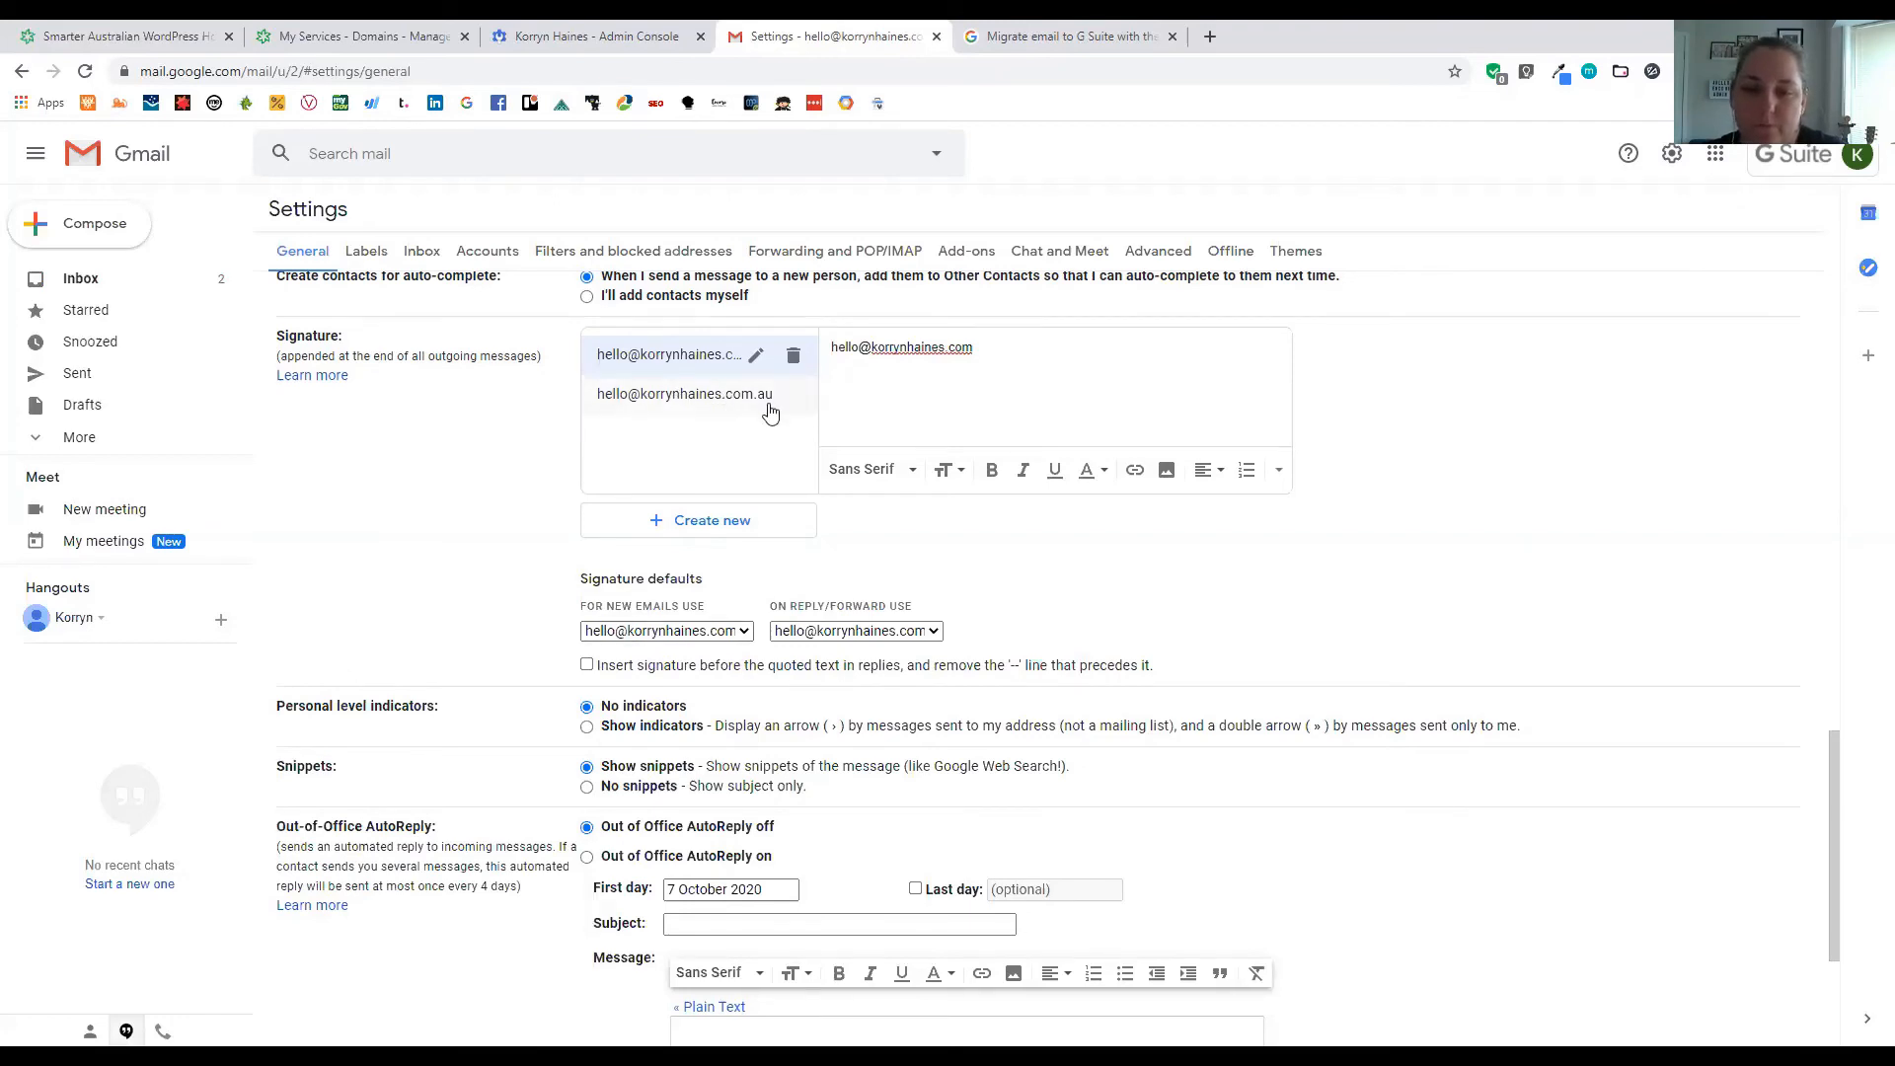
click(659, 633)
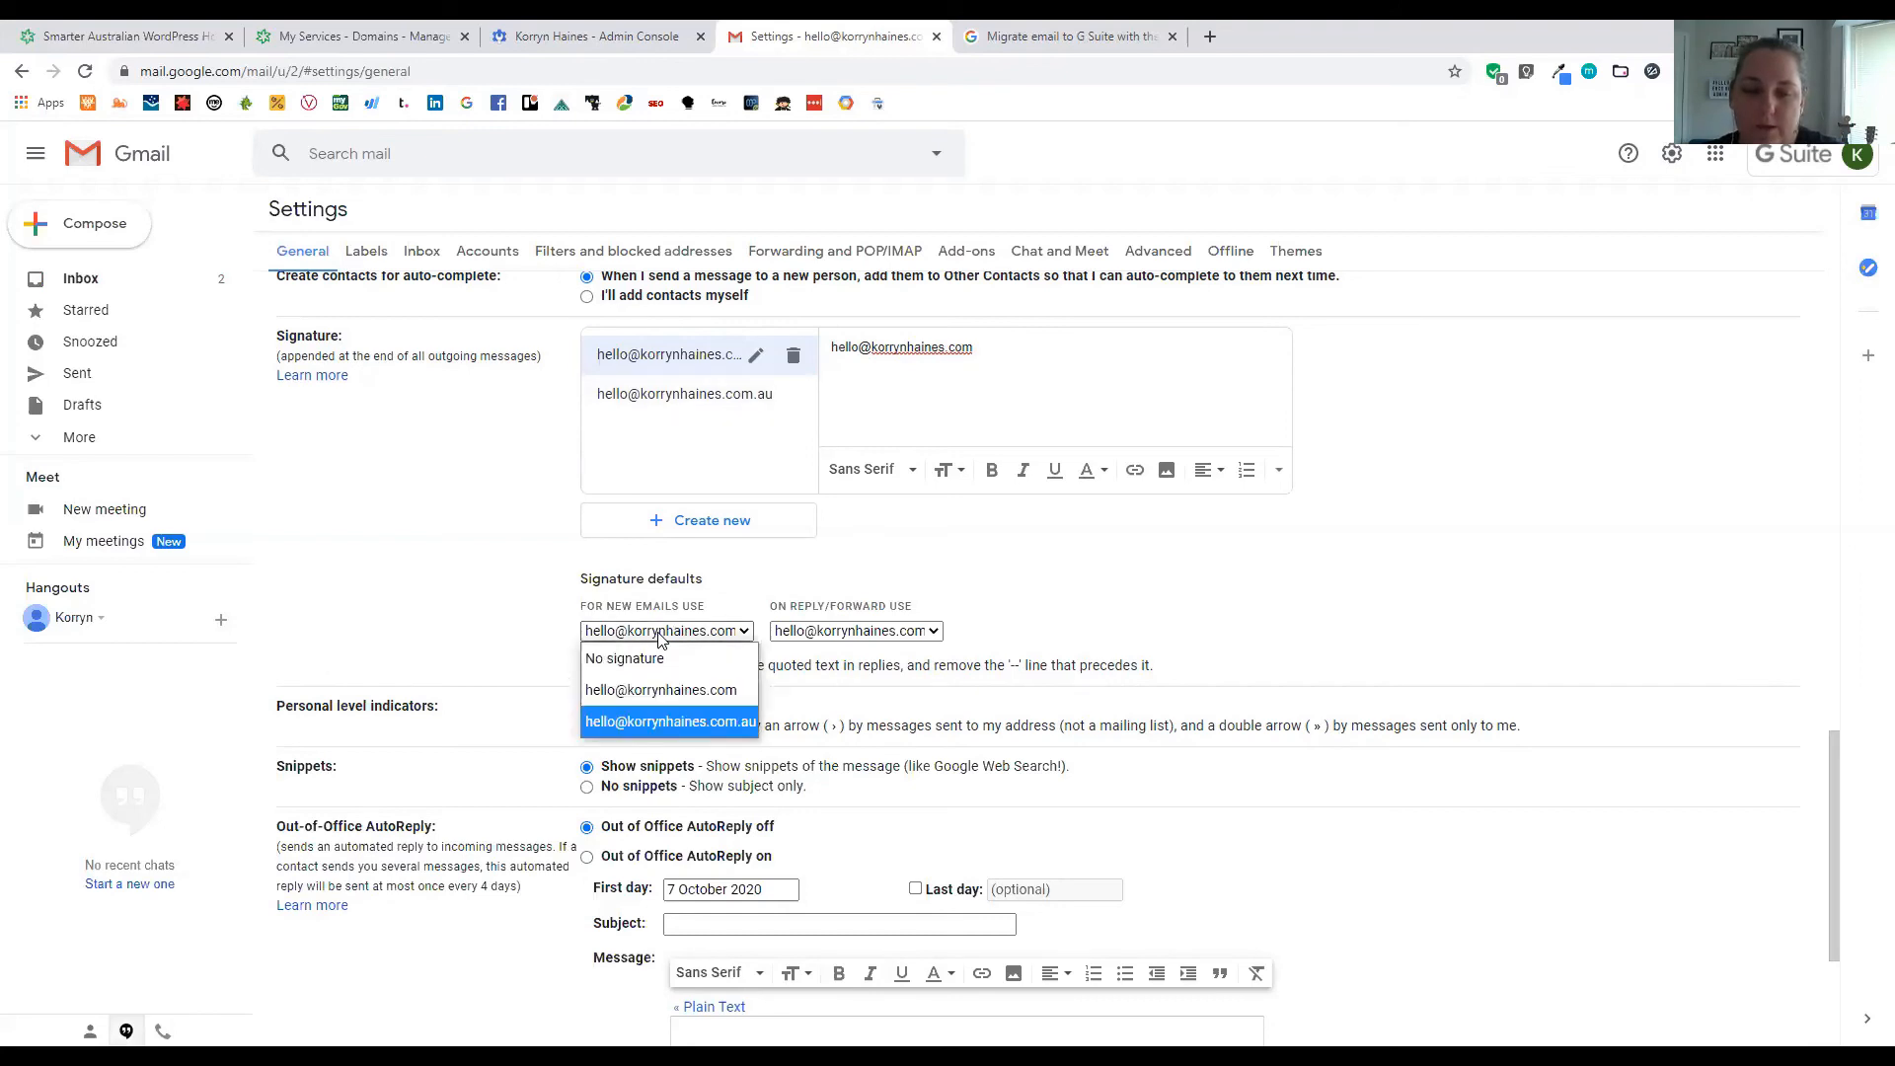
click(754, 631)
scroll(928, 642, up, 7)
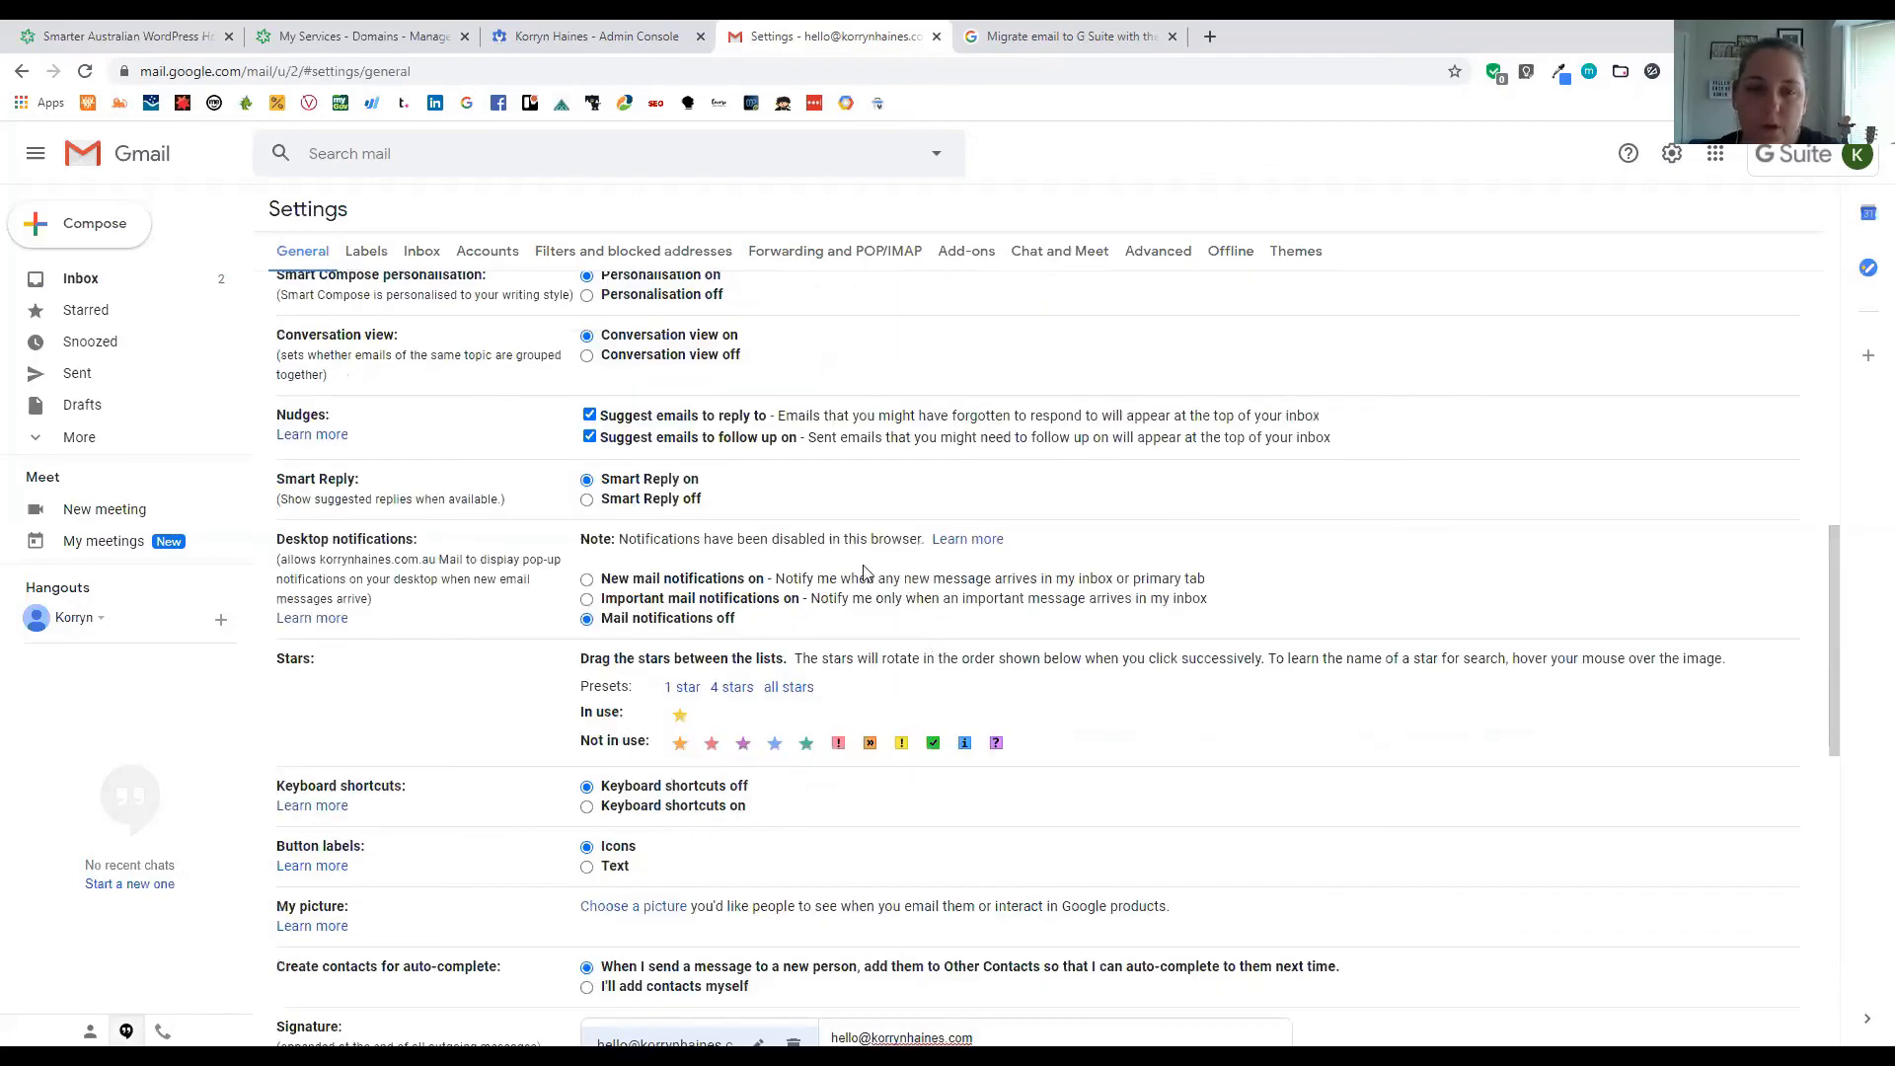
click(488, 250)
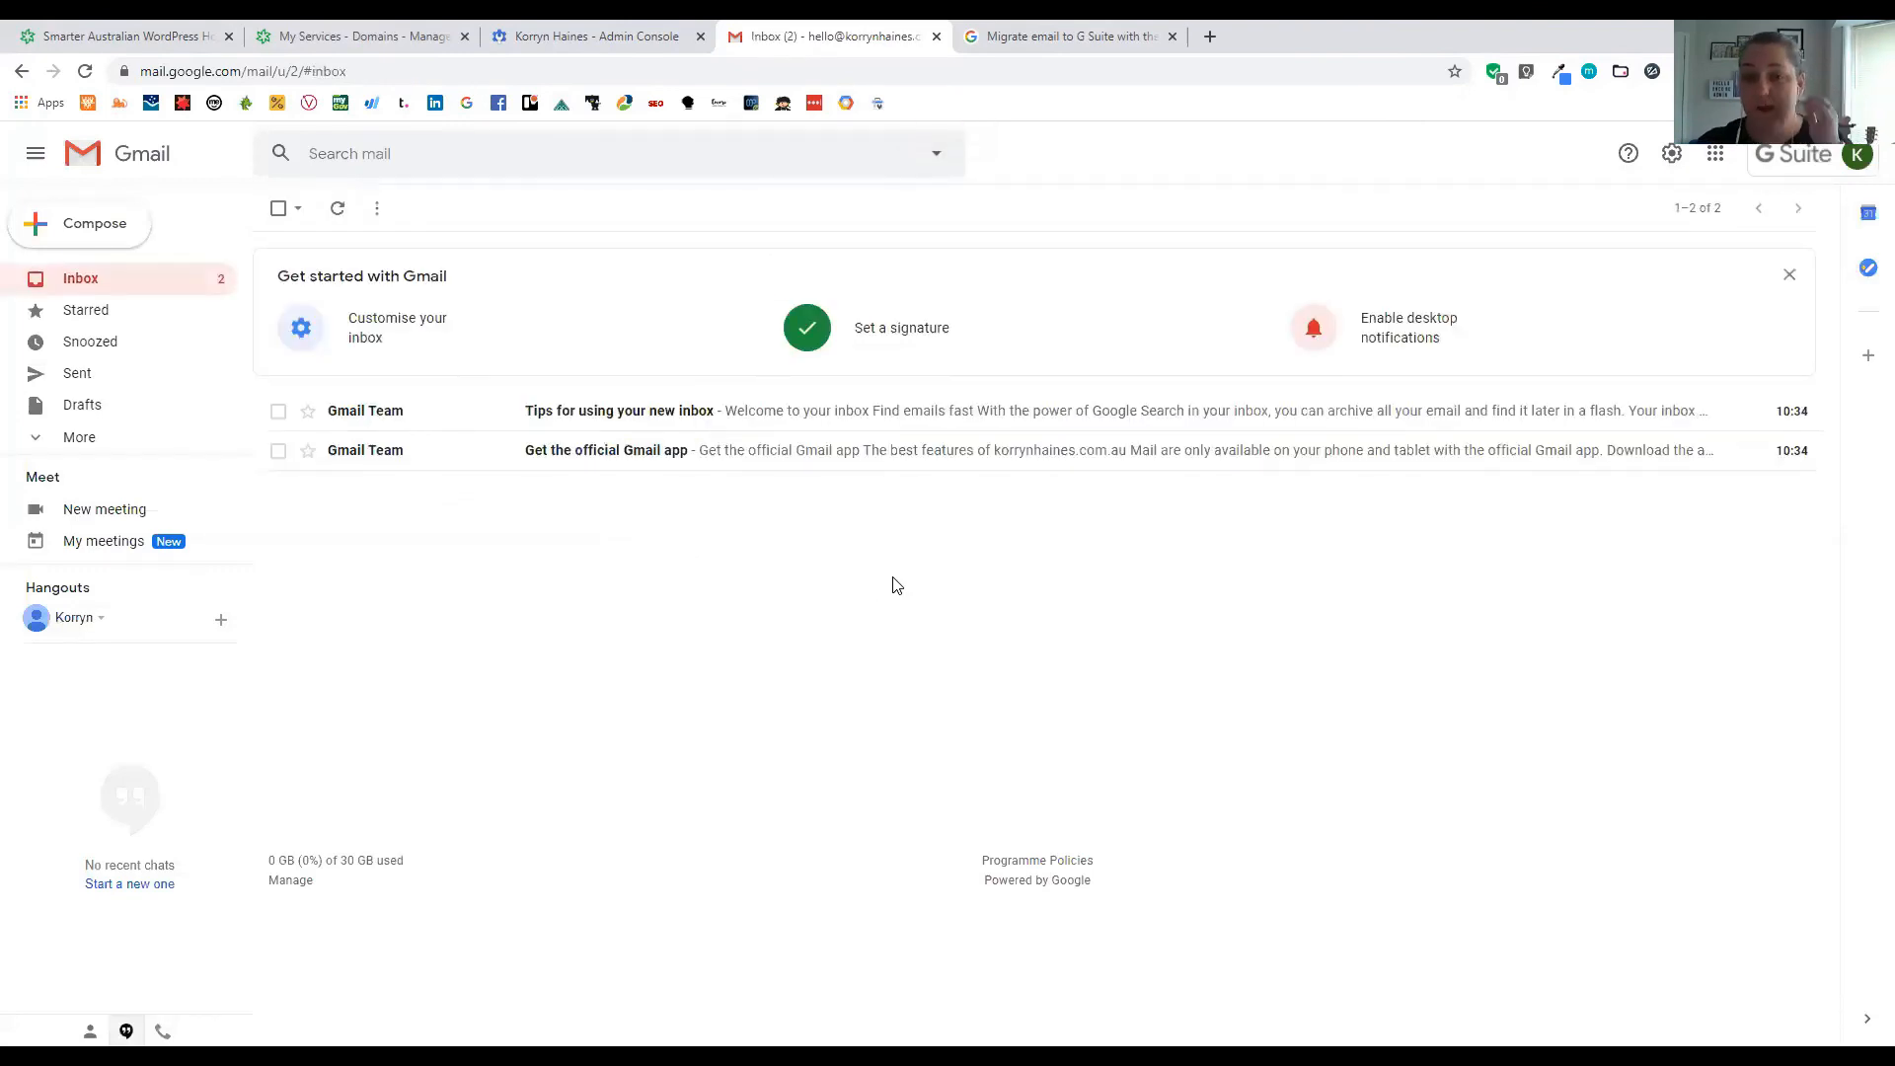
In the data migration help article, expand 'Set up and migrate from Gmail' and follow its Data migration link
click(530, 30)
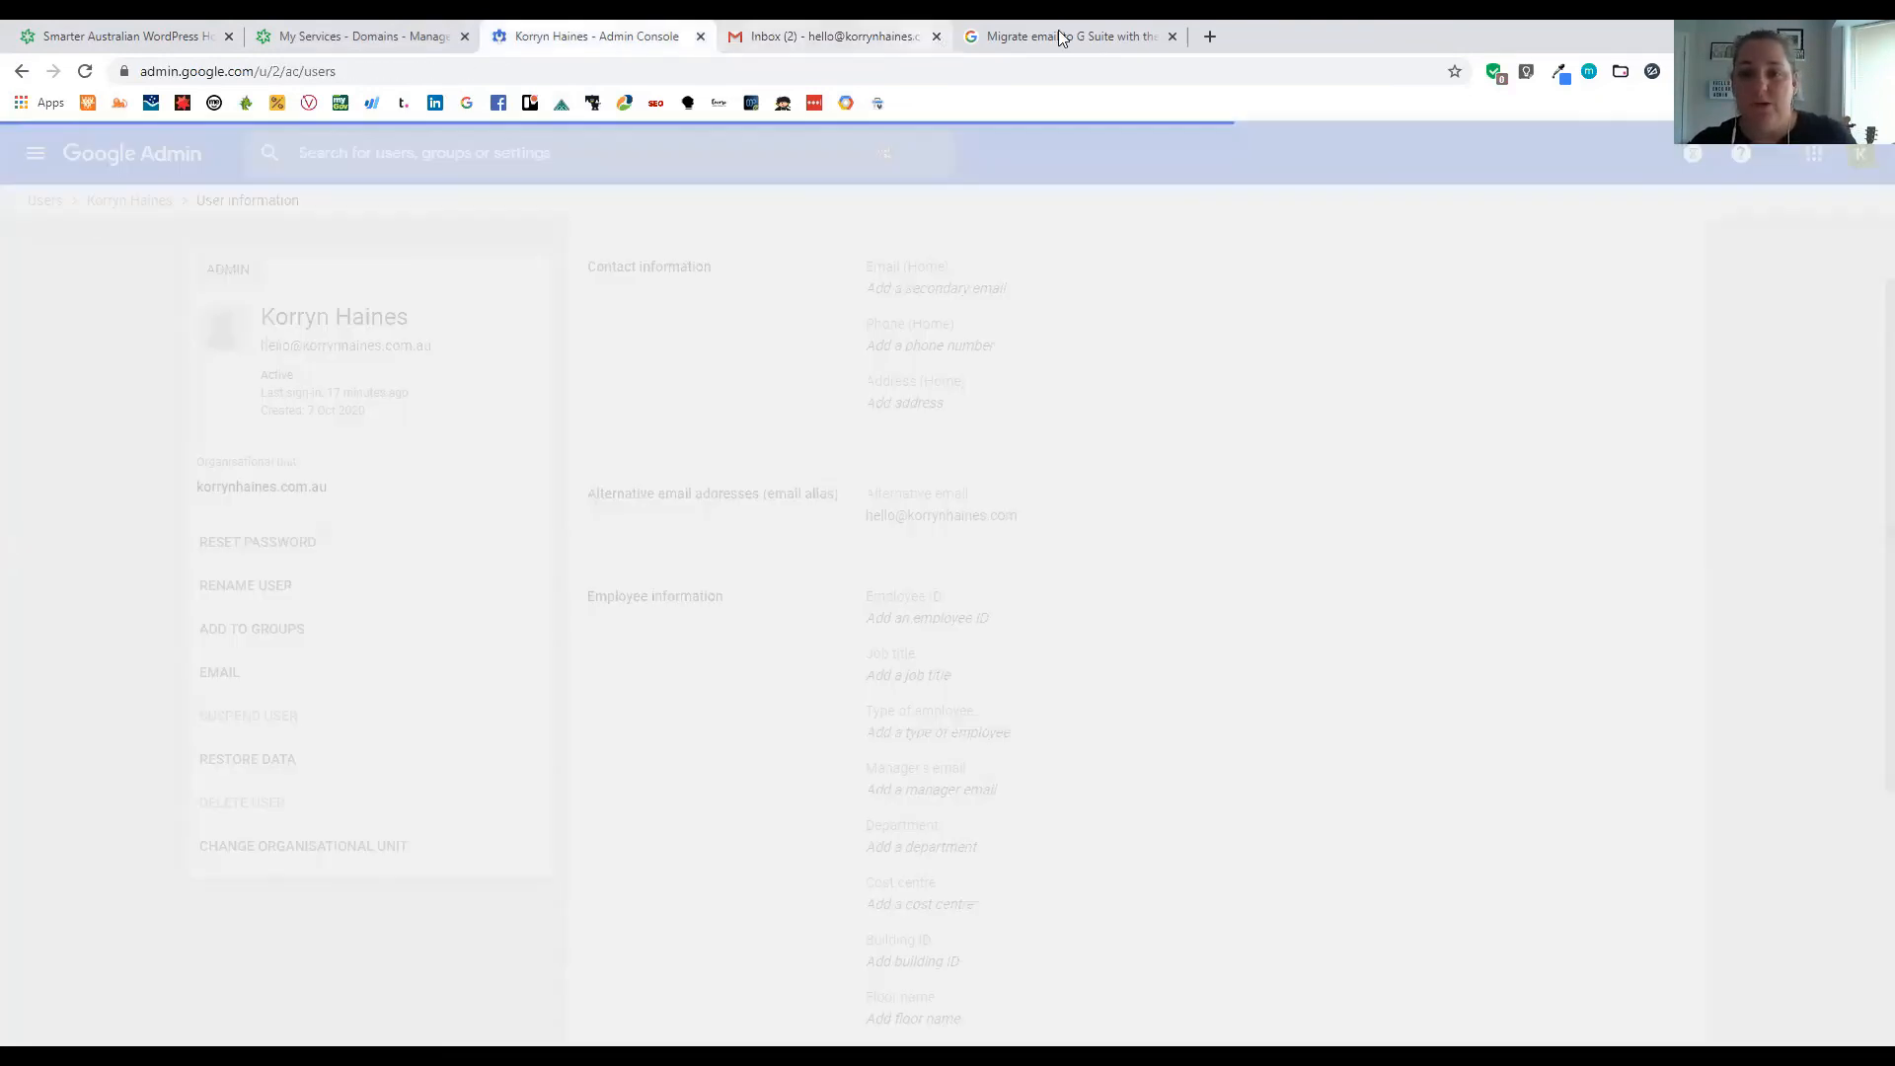
click(1061, 37)
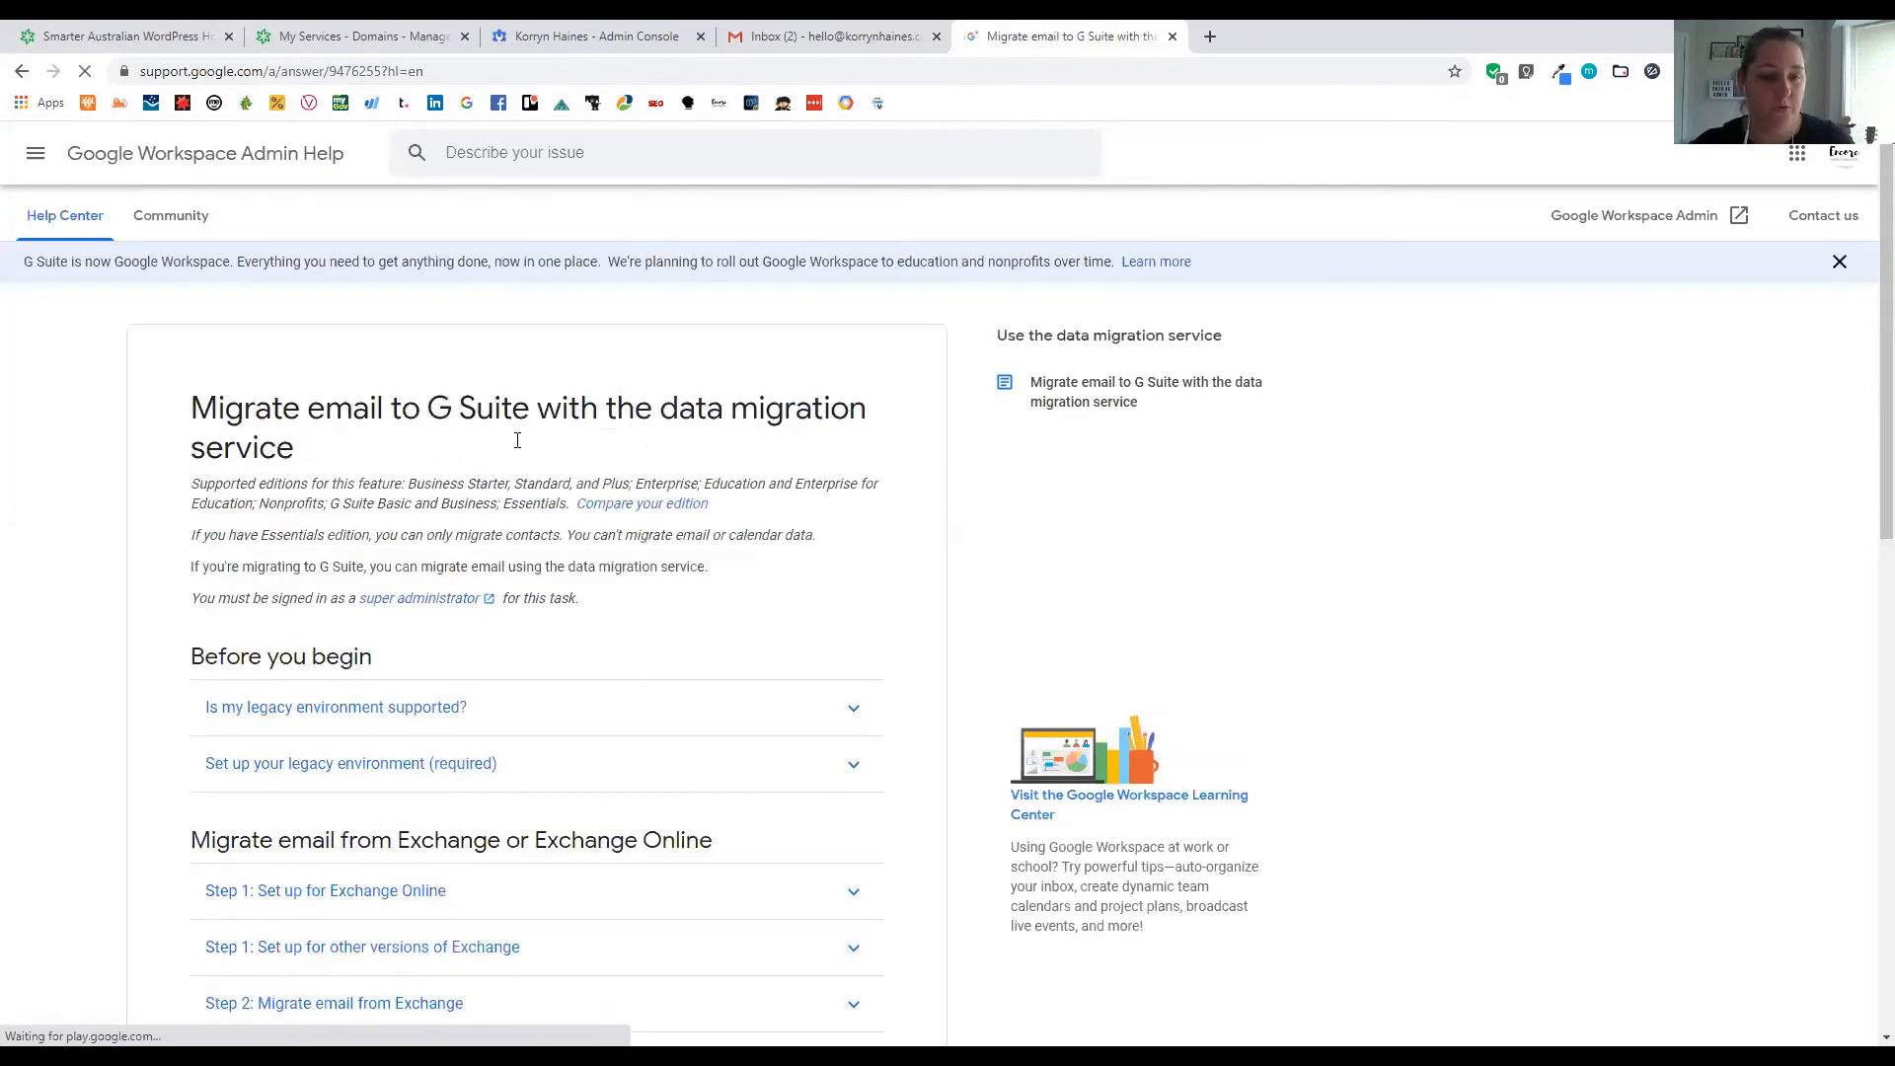
drag(233, 445, 564, 1031)
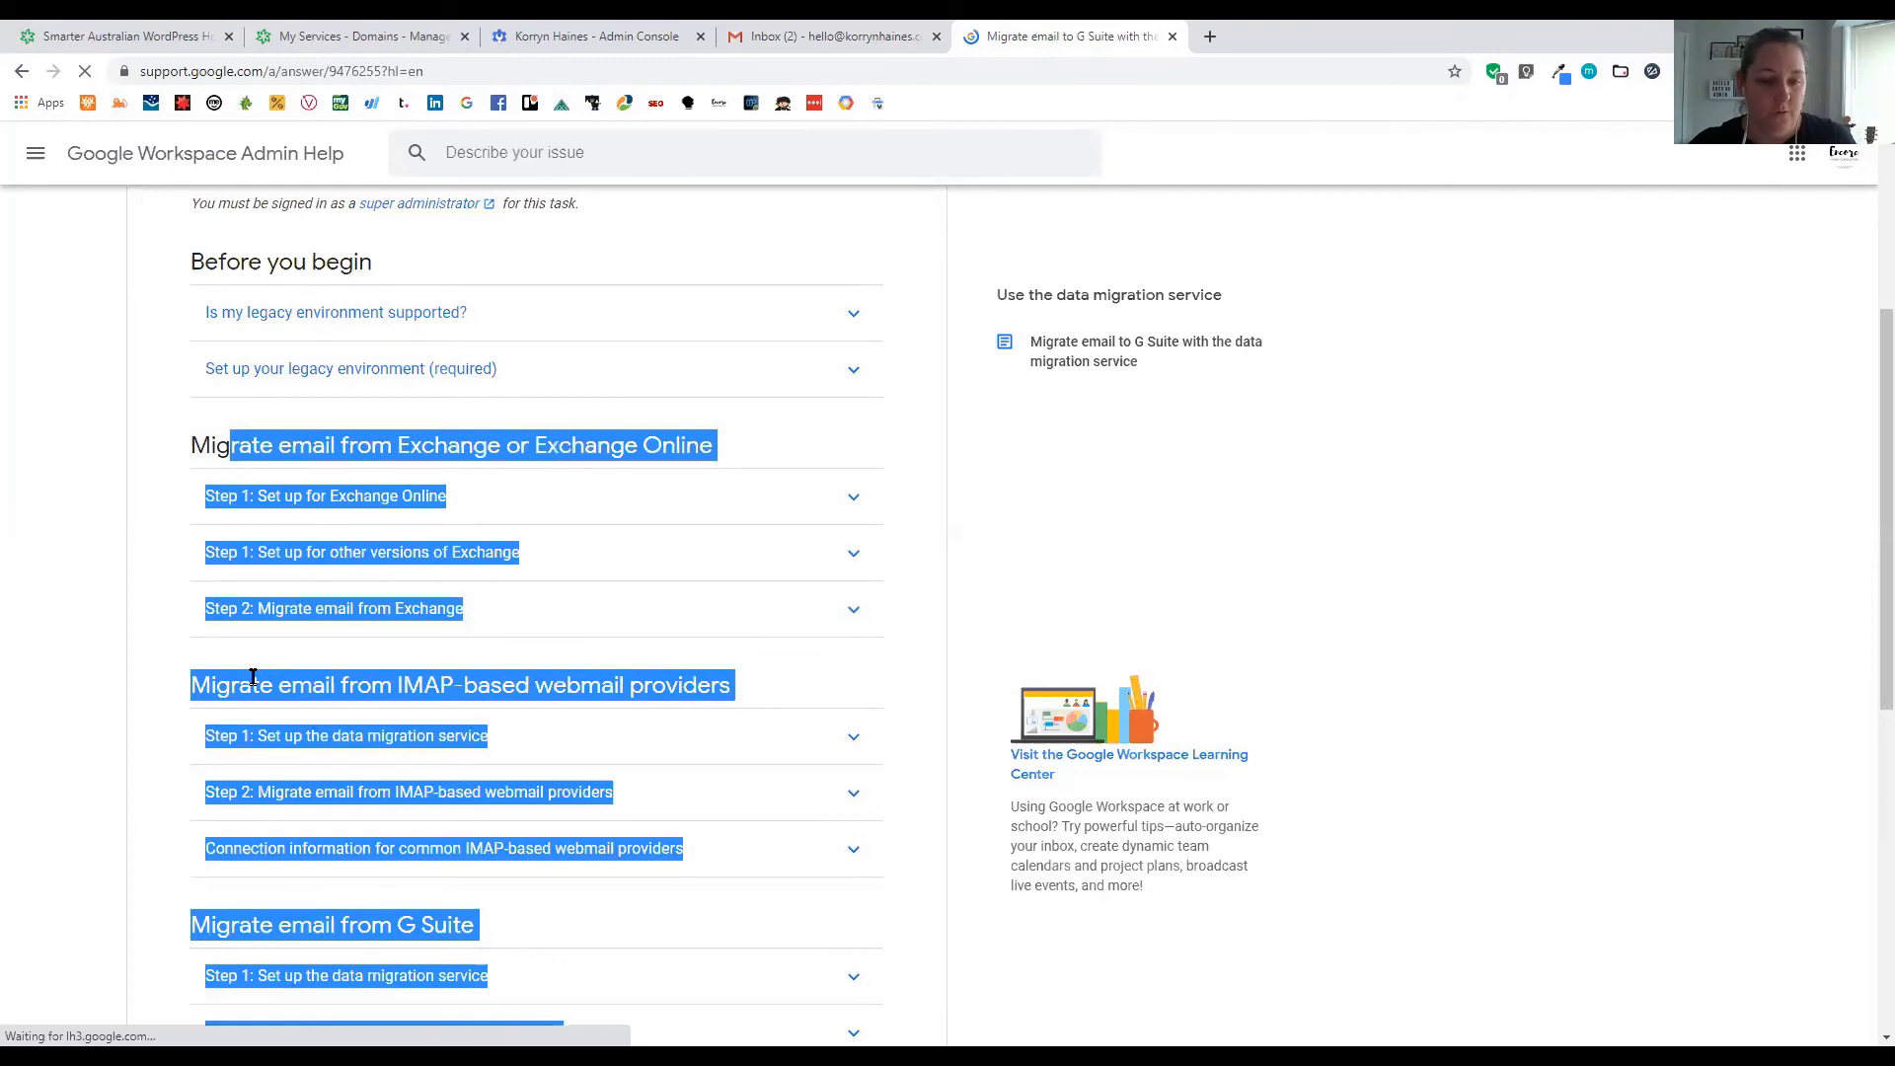
click(459, 718)
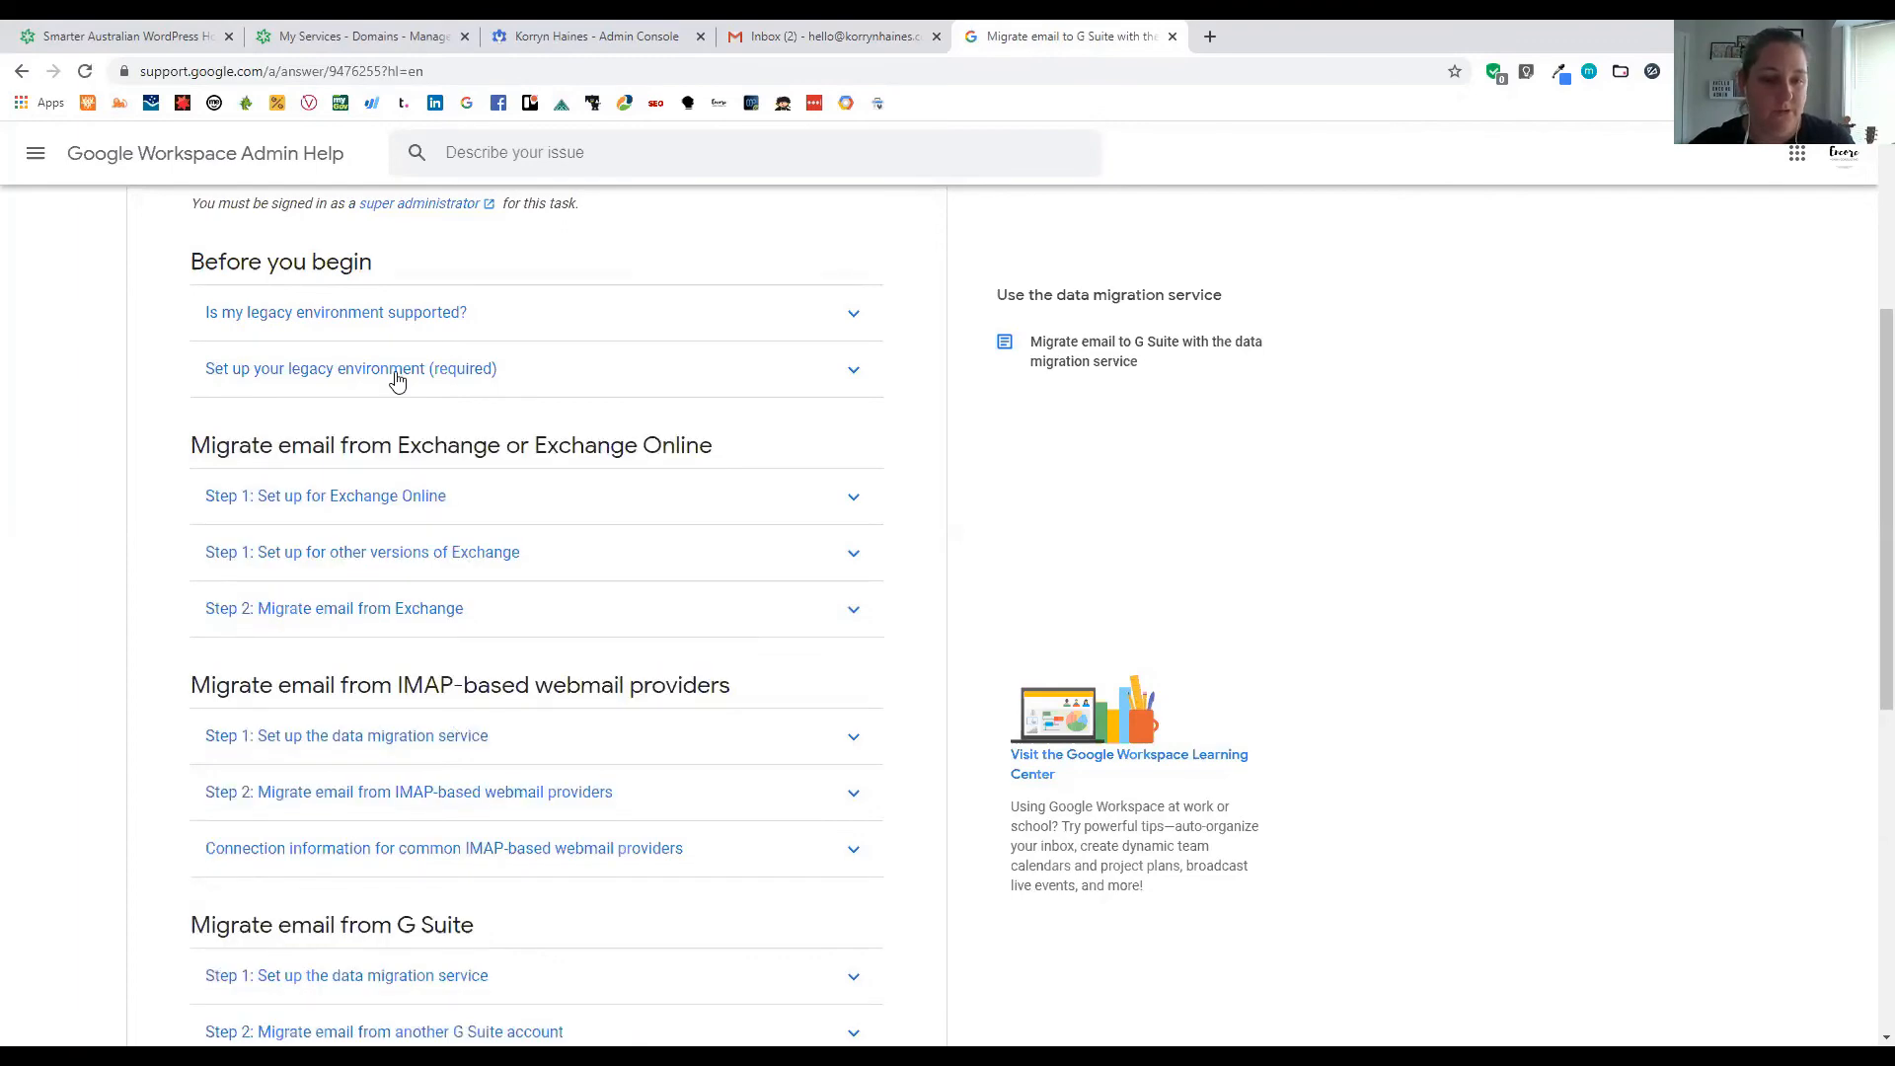
scroll(395, 383, down, 3)
scroll(334, 581, down, 3)
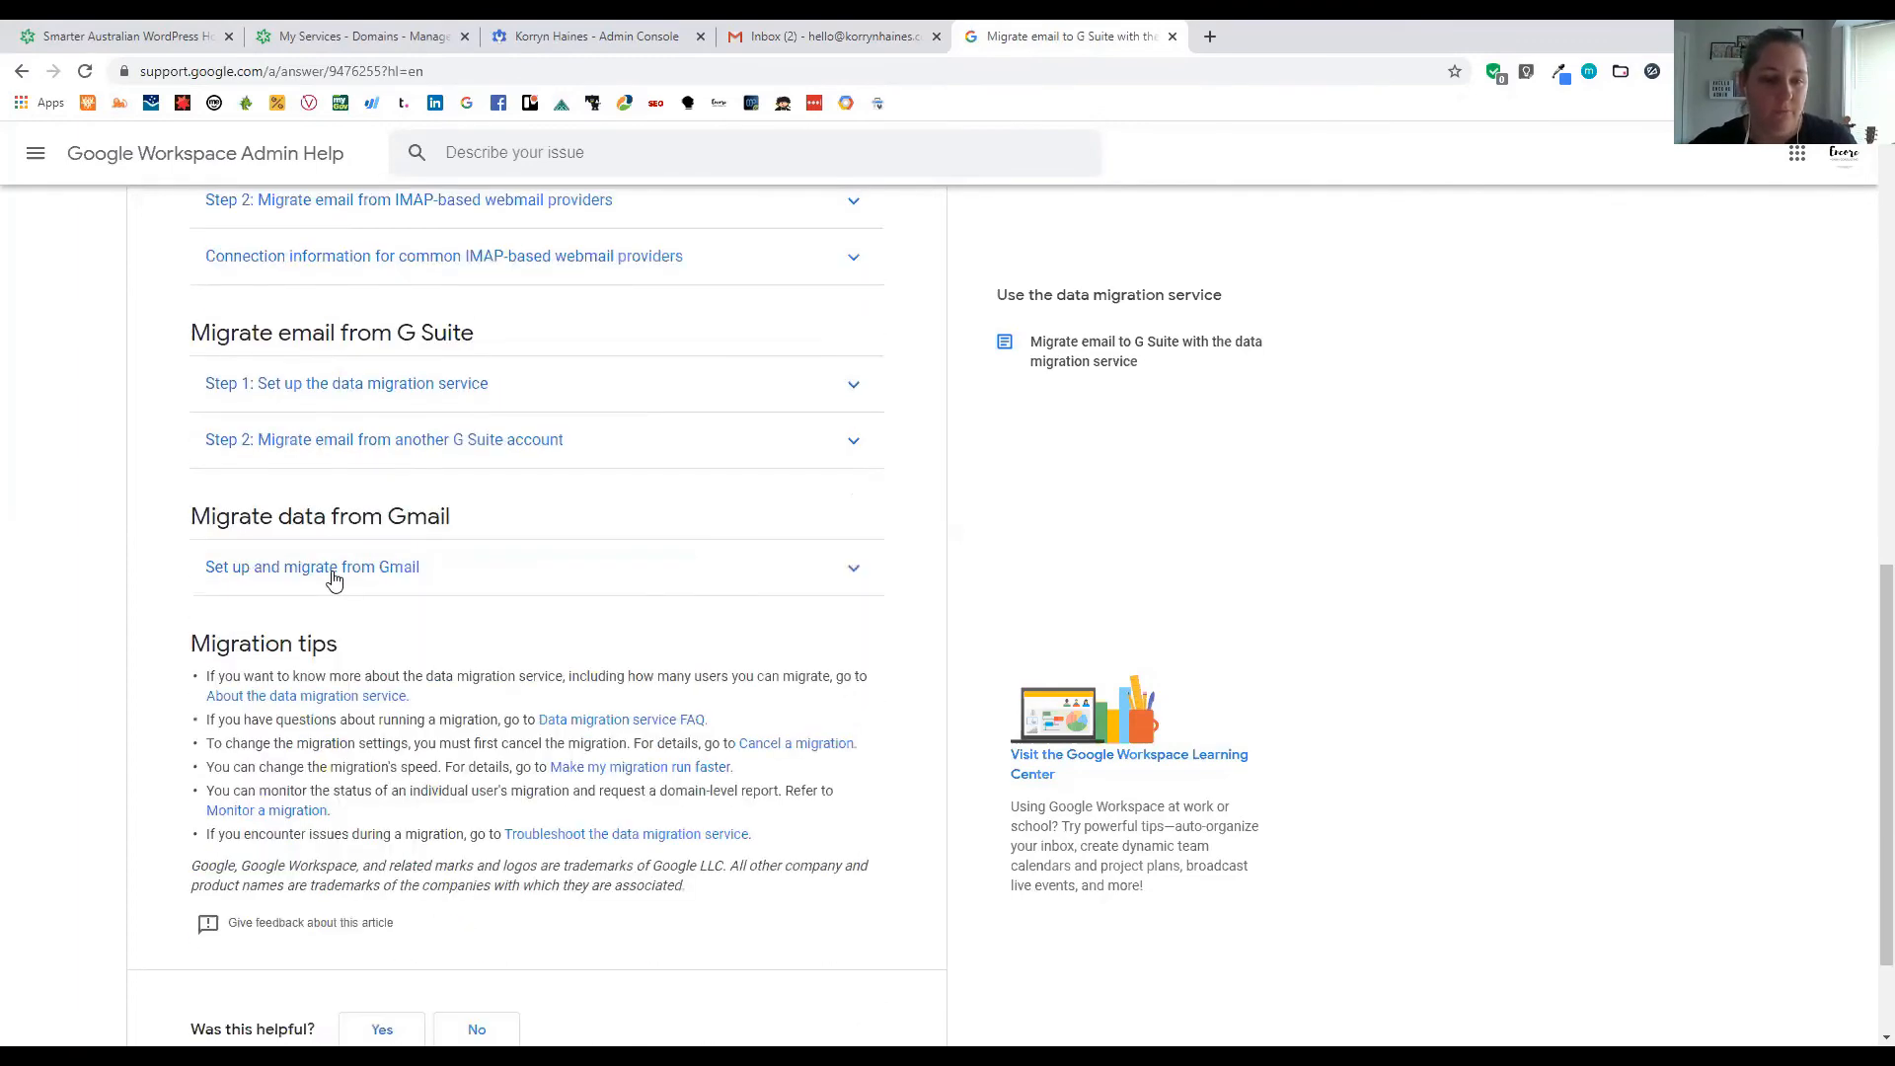
click(390, 576)
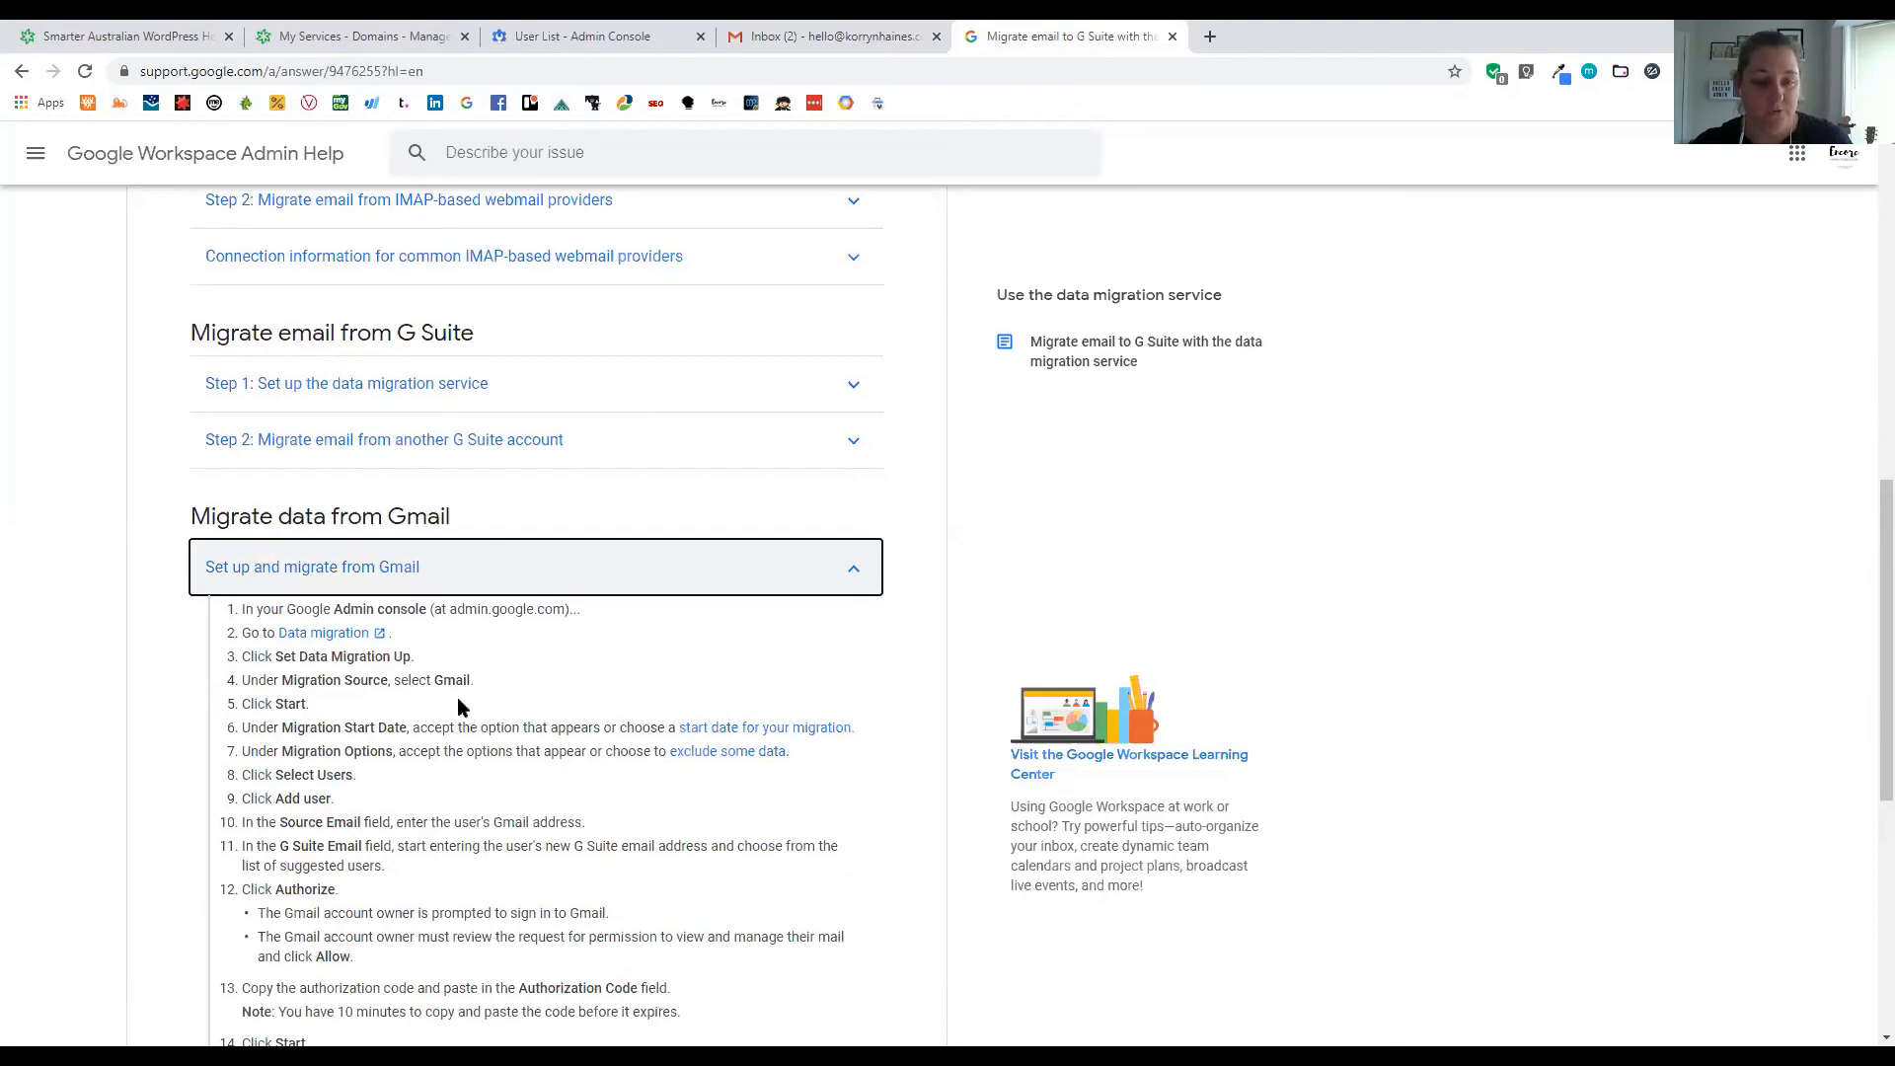
click(341, 640)
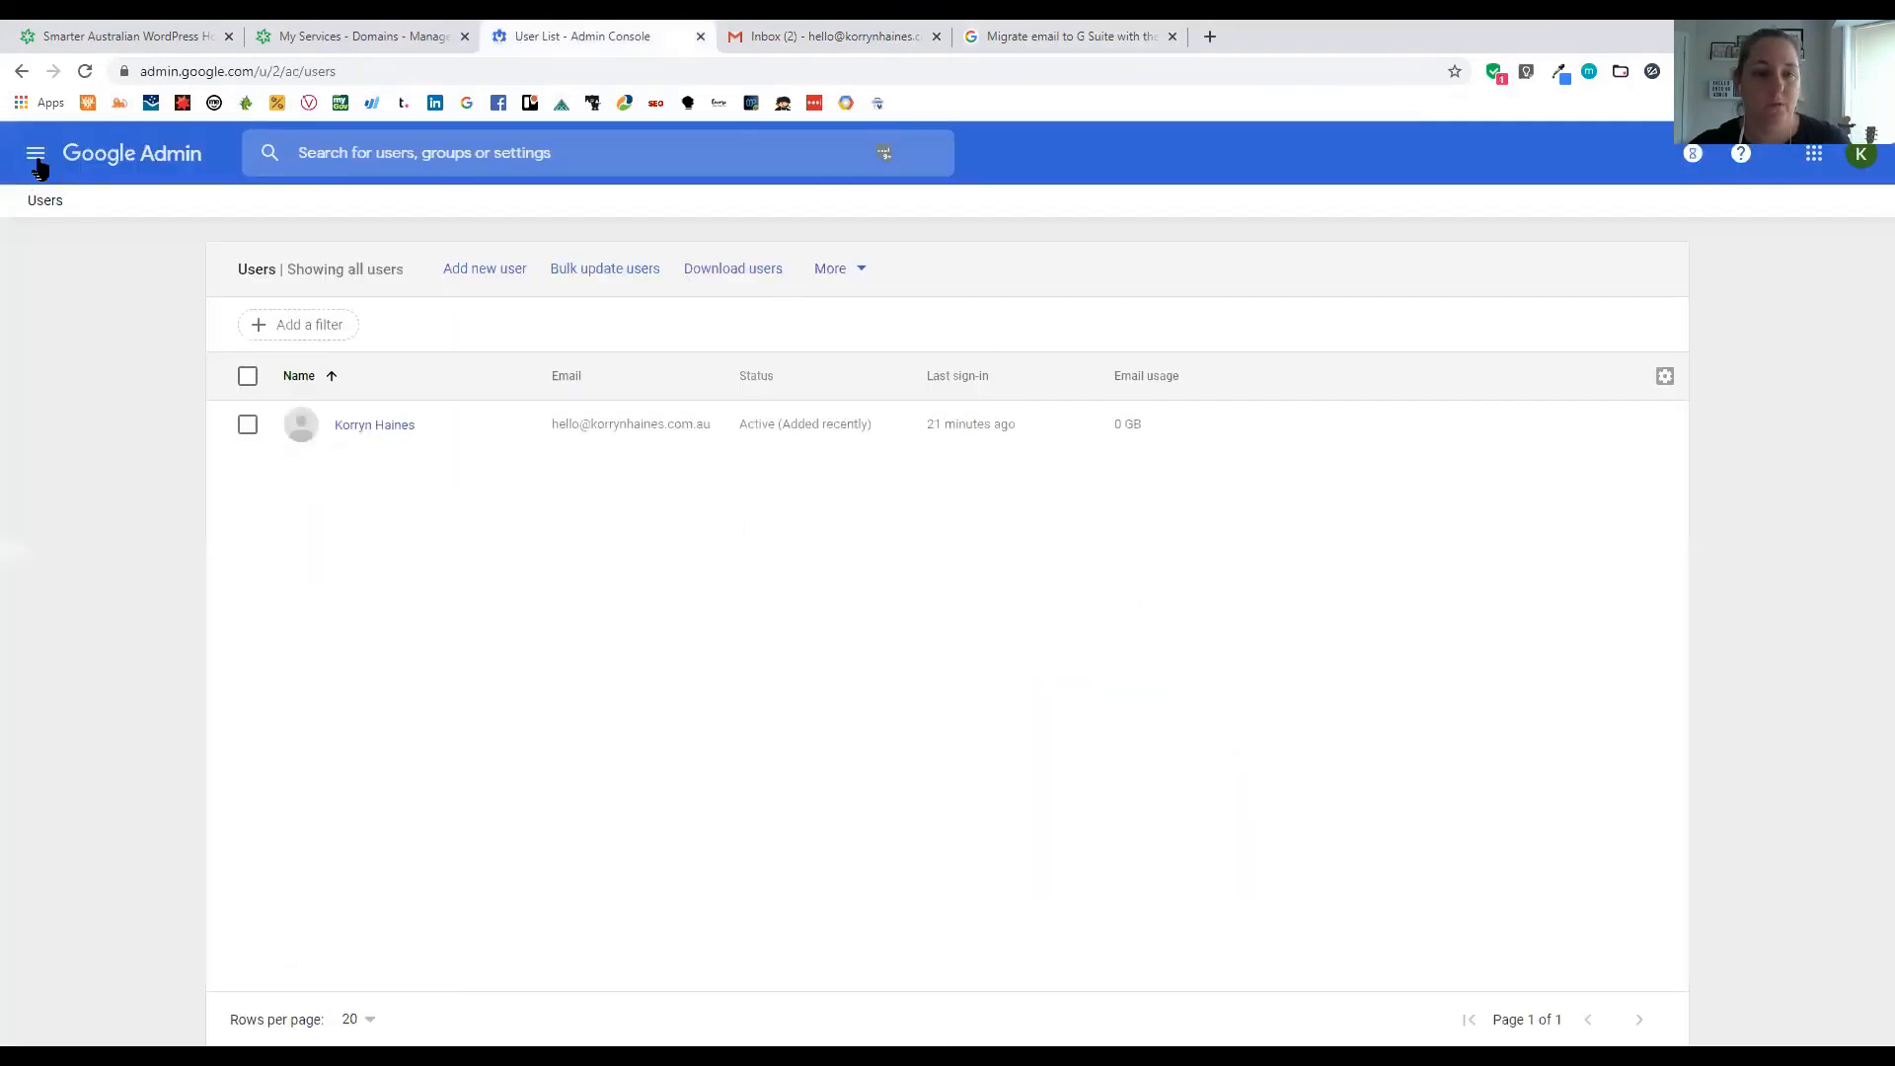
Open the Data migration page from Admin home and its 'Set up the data migration service' help article in a new tab
click(180, 246)
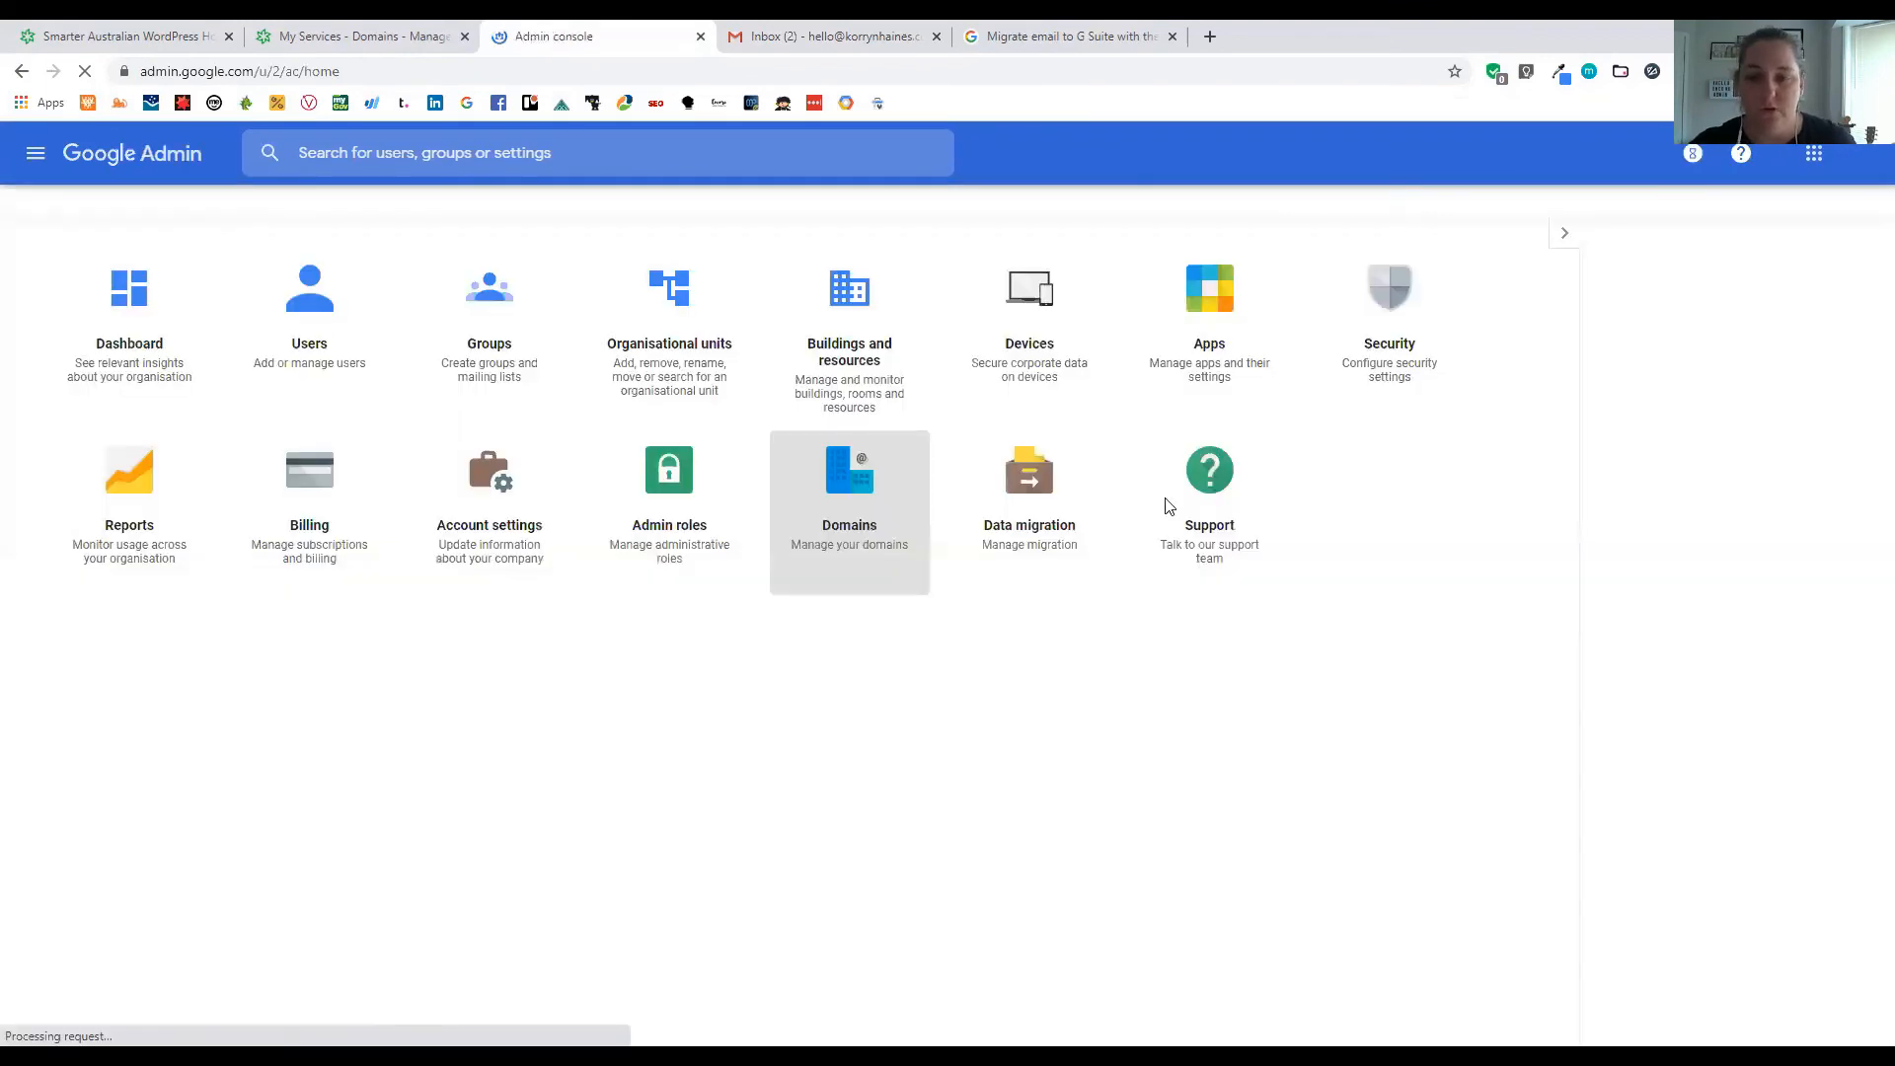
click(1021, 503)
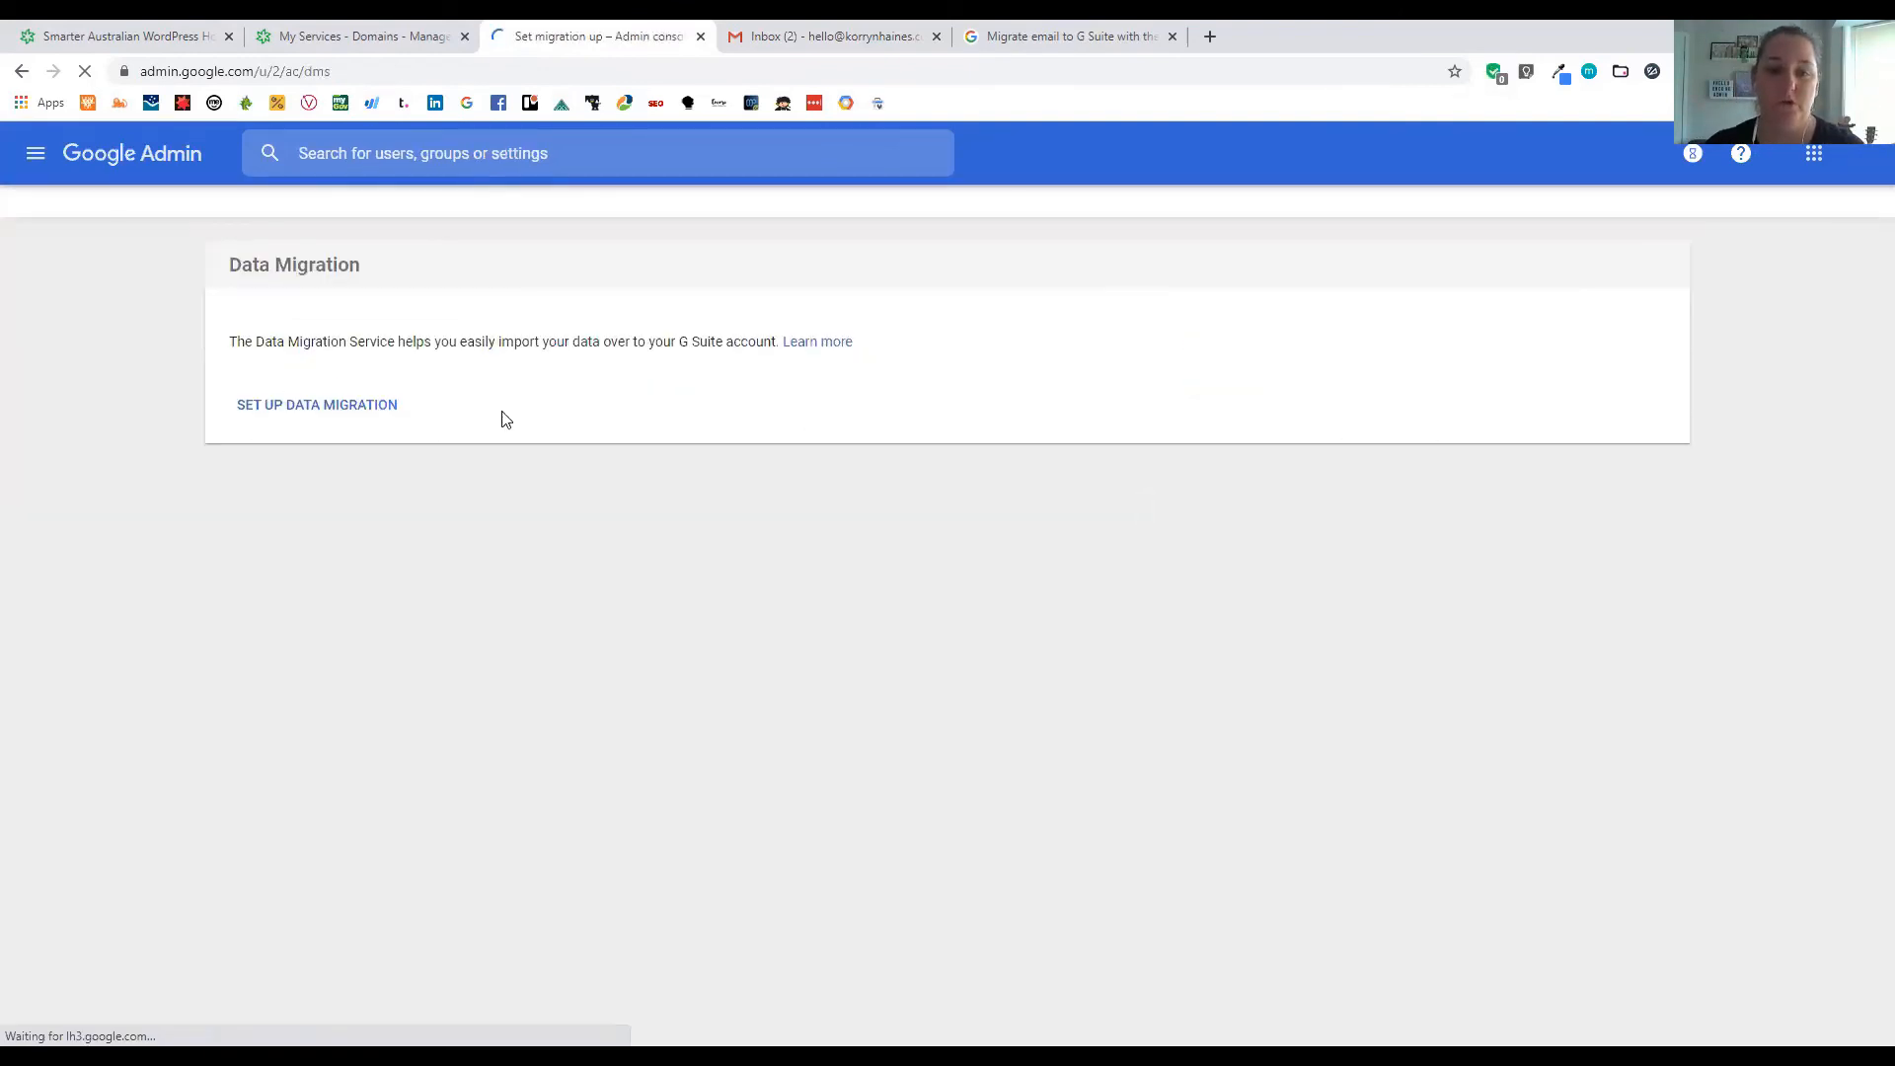
click(834, 342)
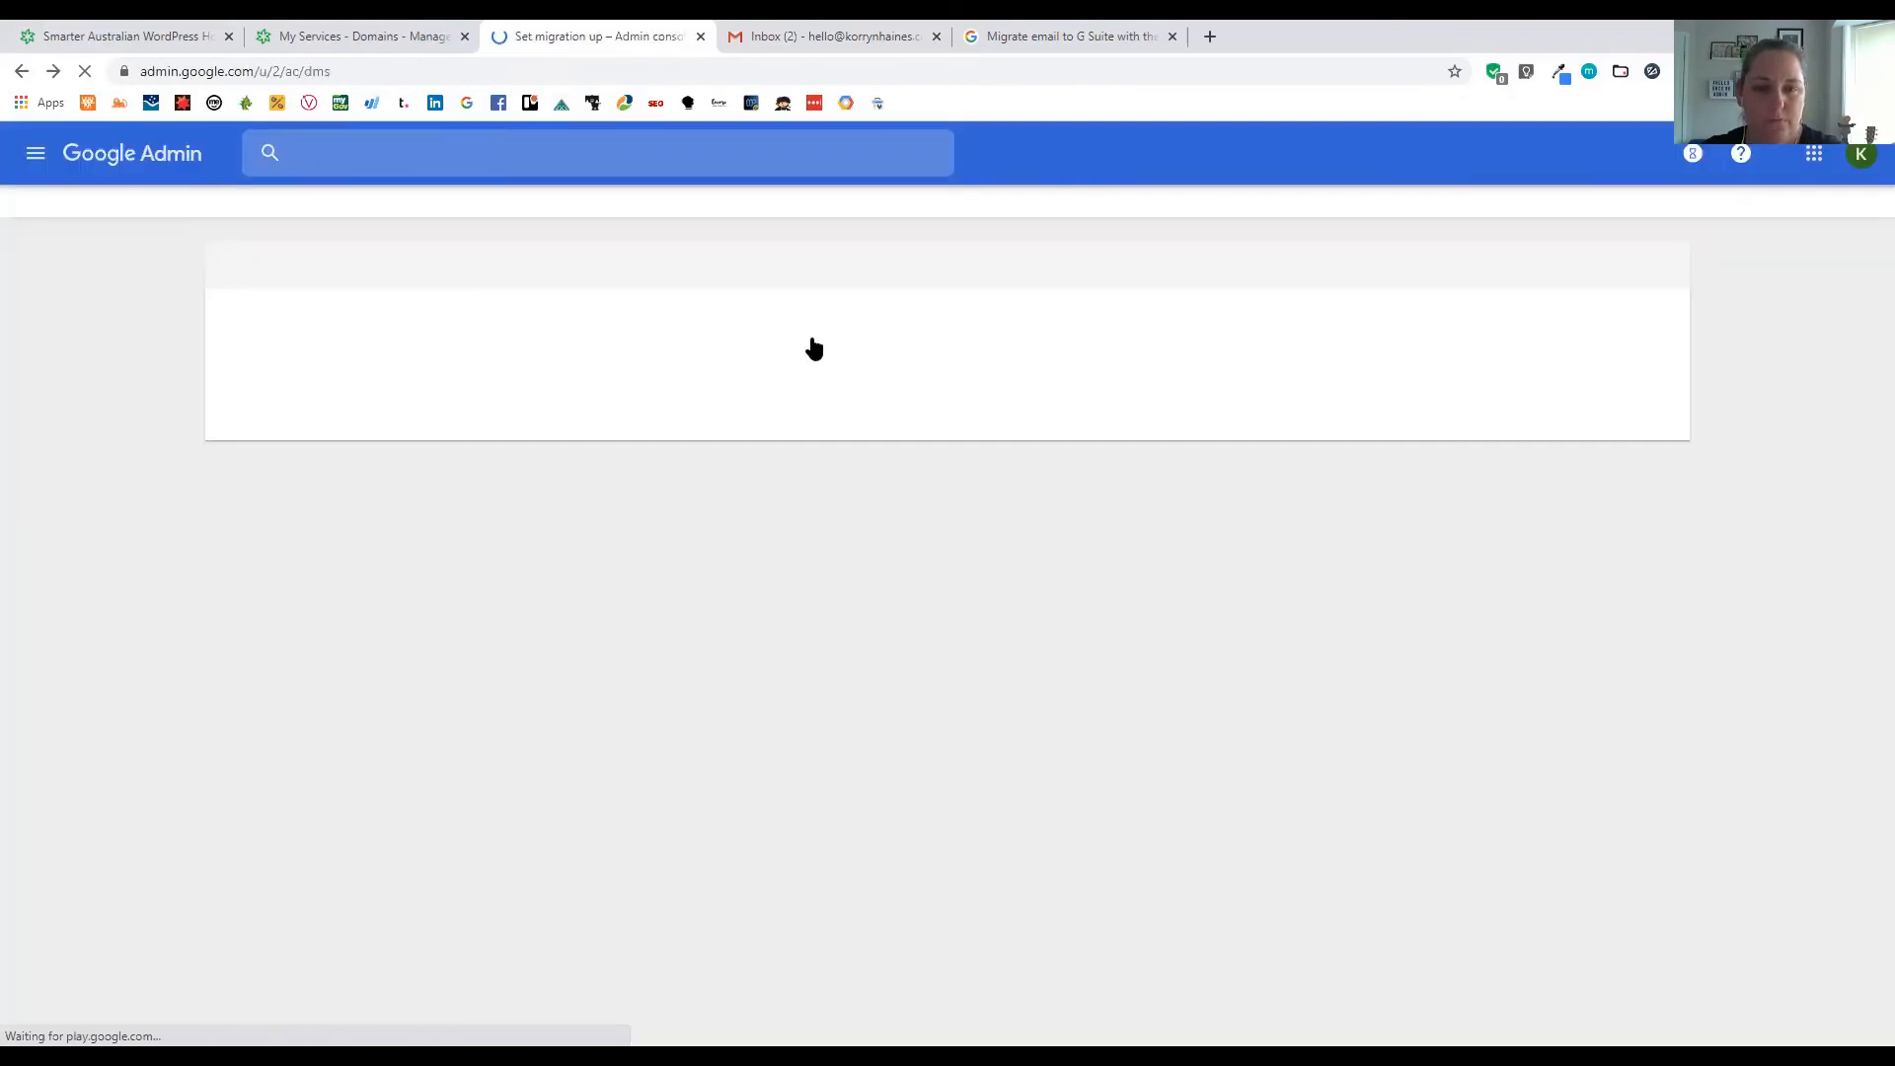
middle_click(816, 342)
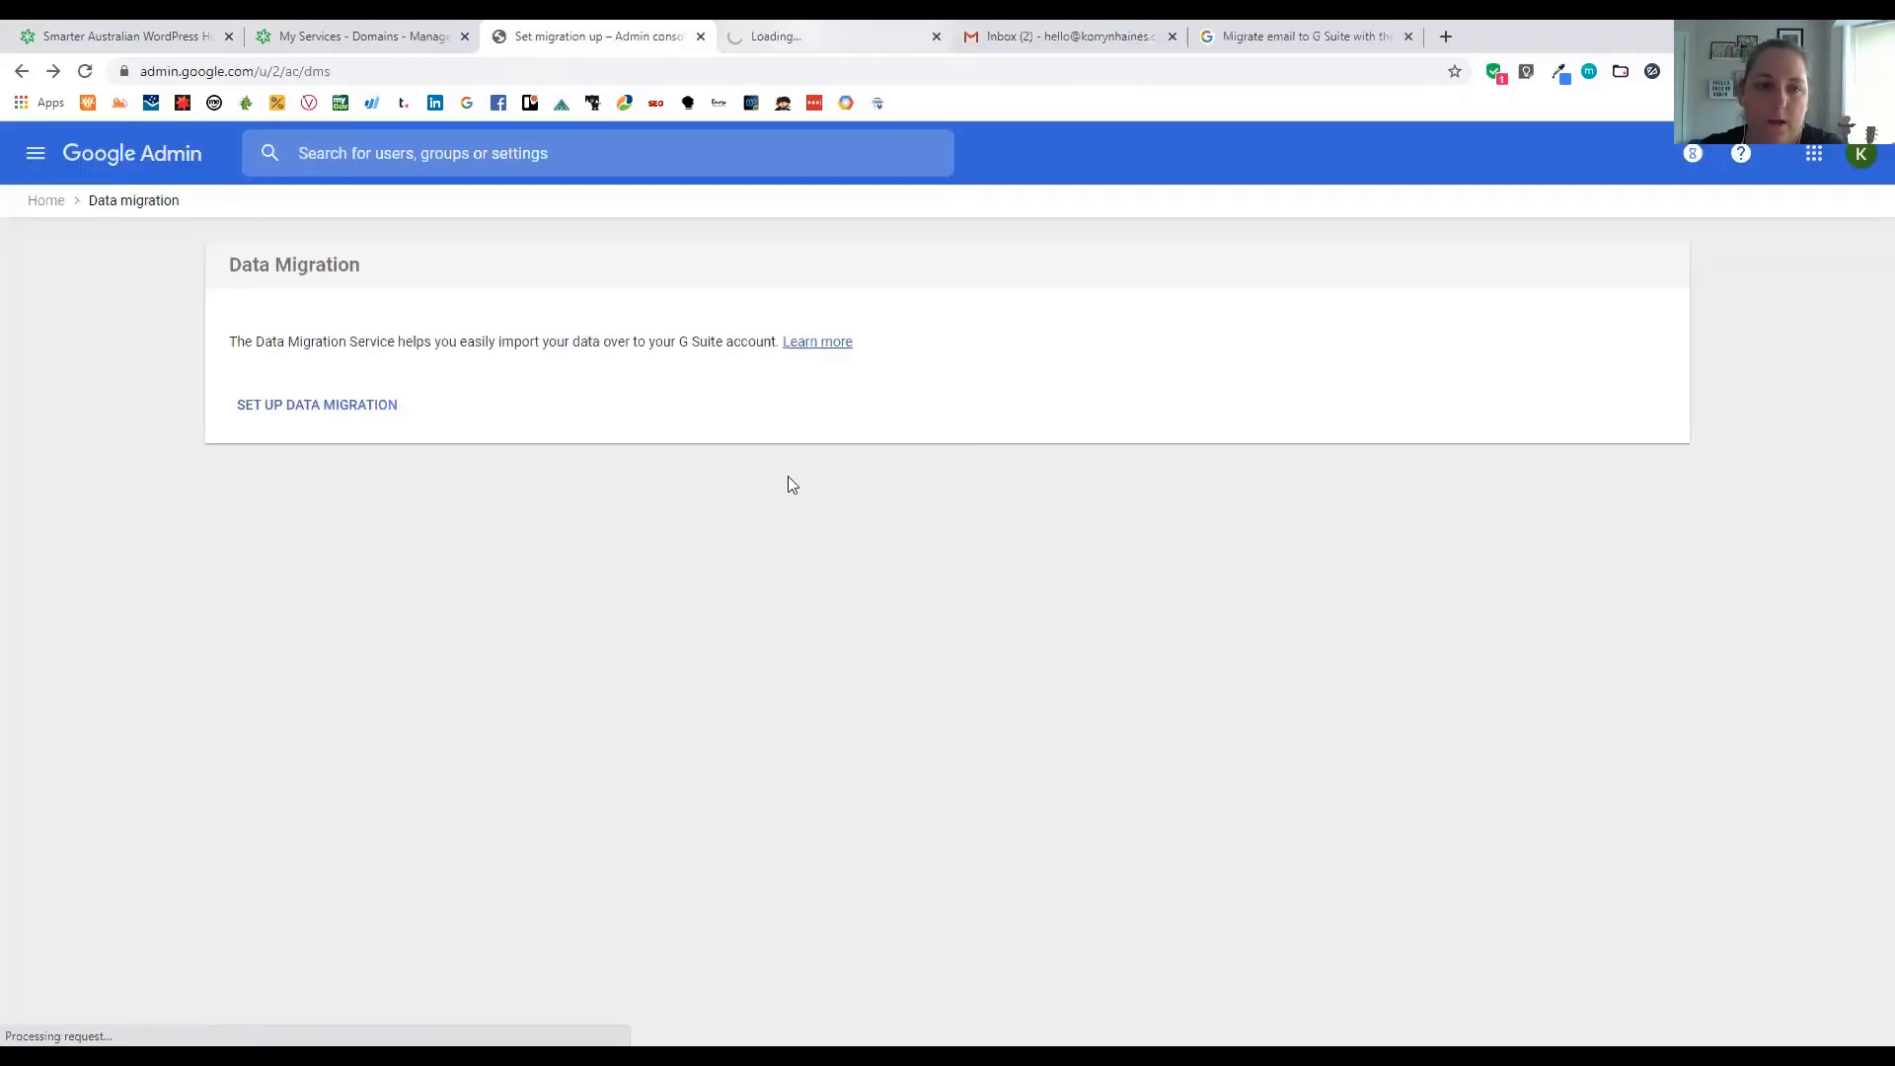
key(ctrl+Tab)
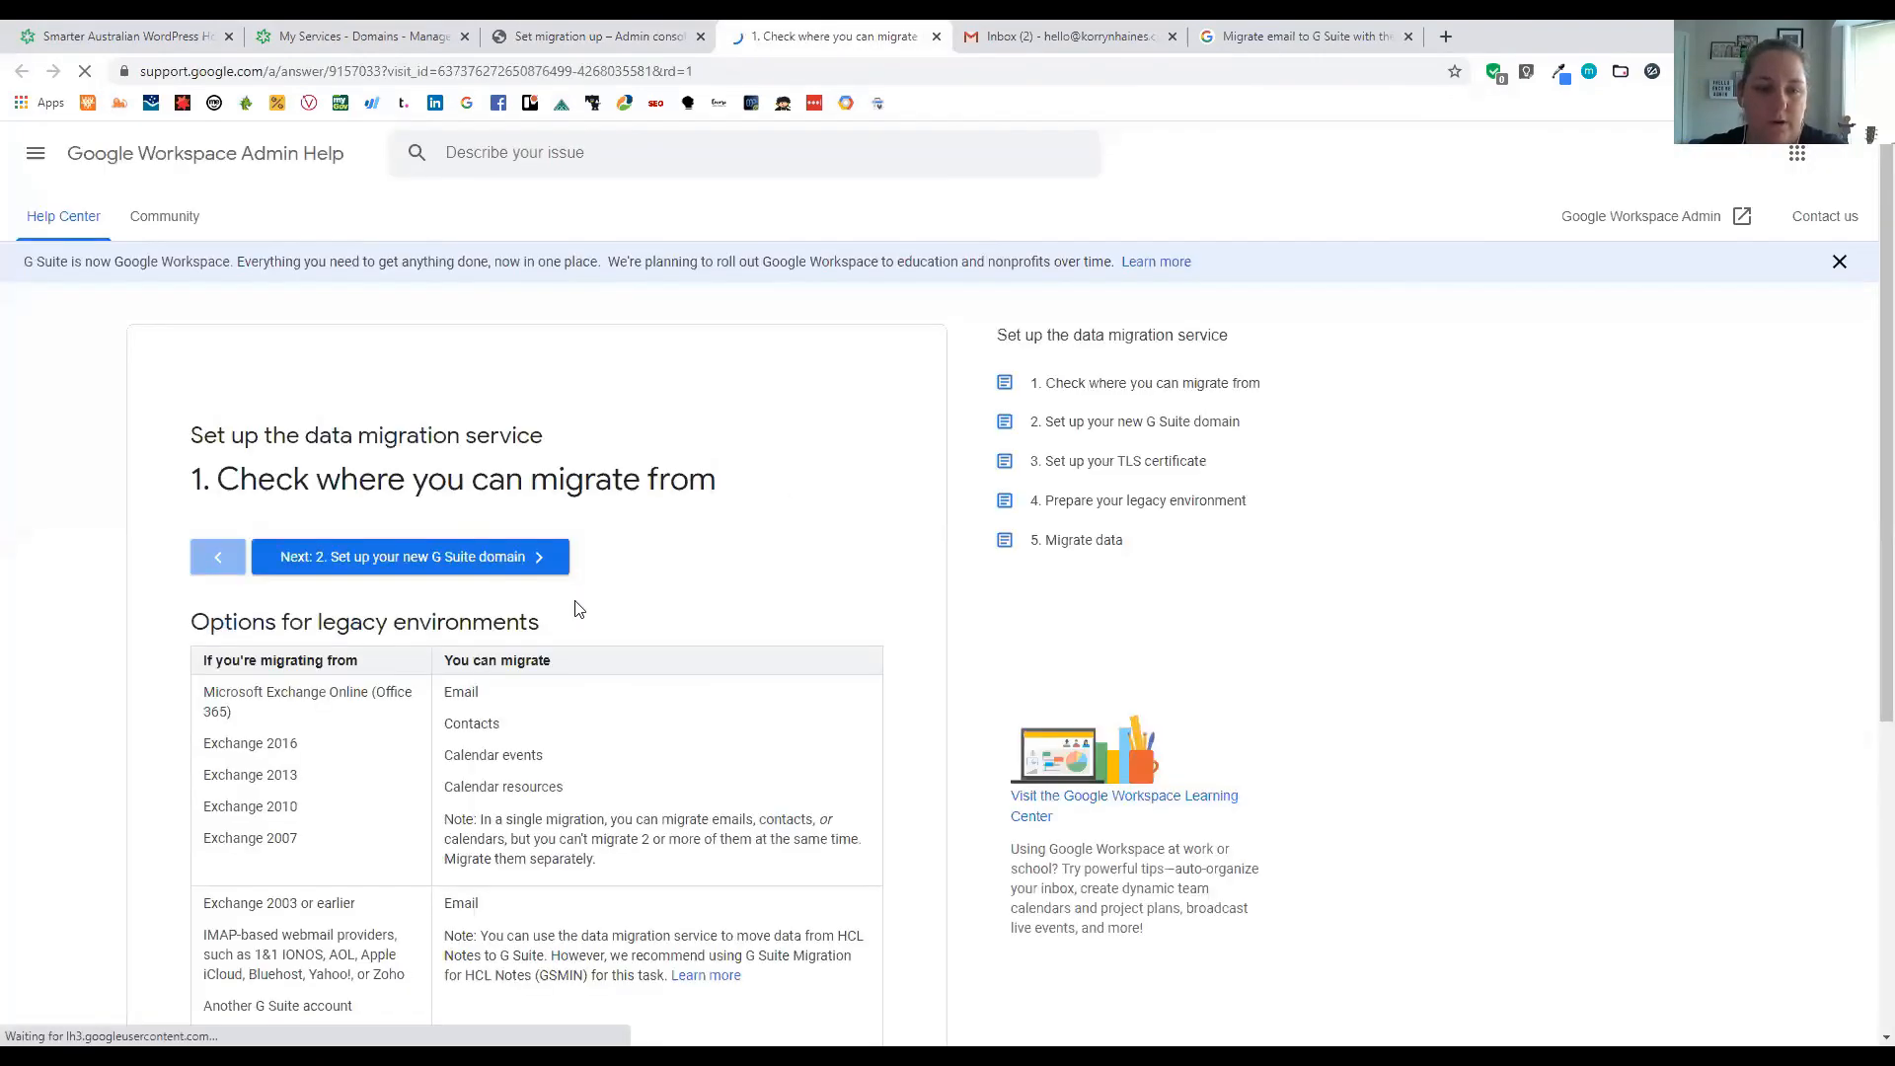
Scroll through the 'Options for legacy environments' table in the help article
scroll(577, 607, down, 2)
scroll(412, 775, down, 3)
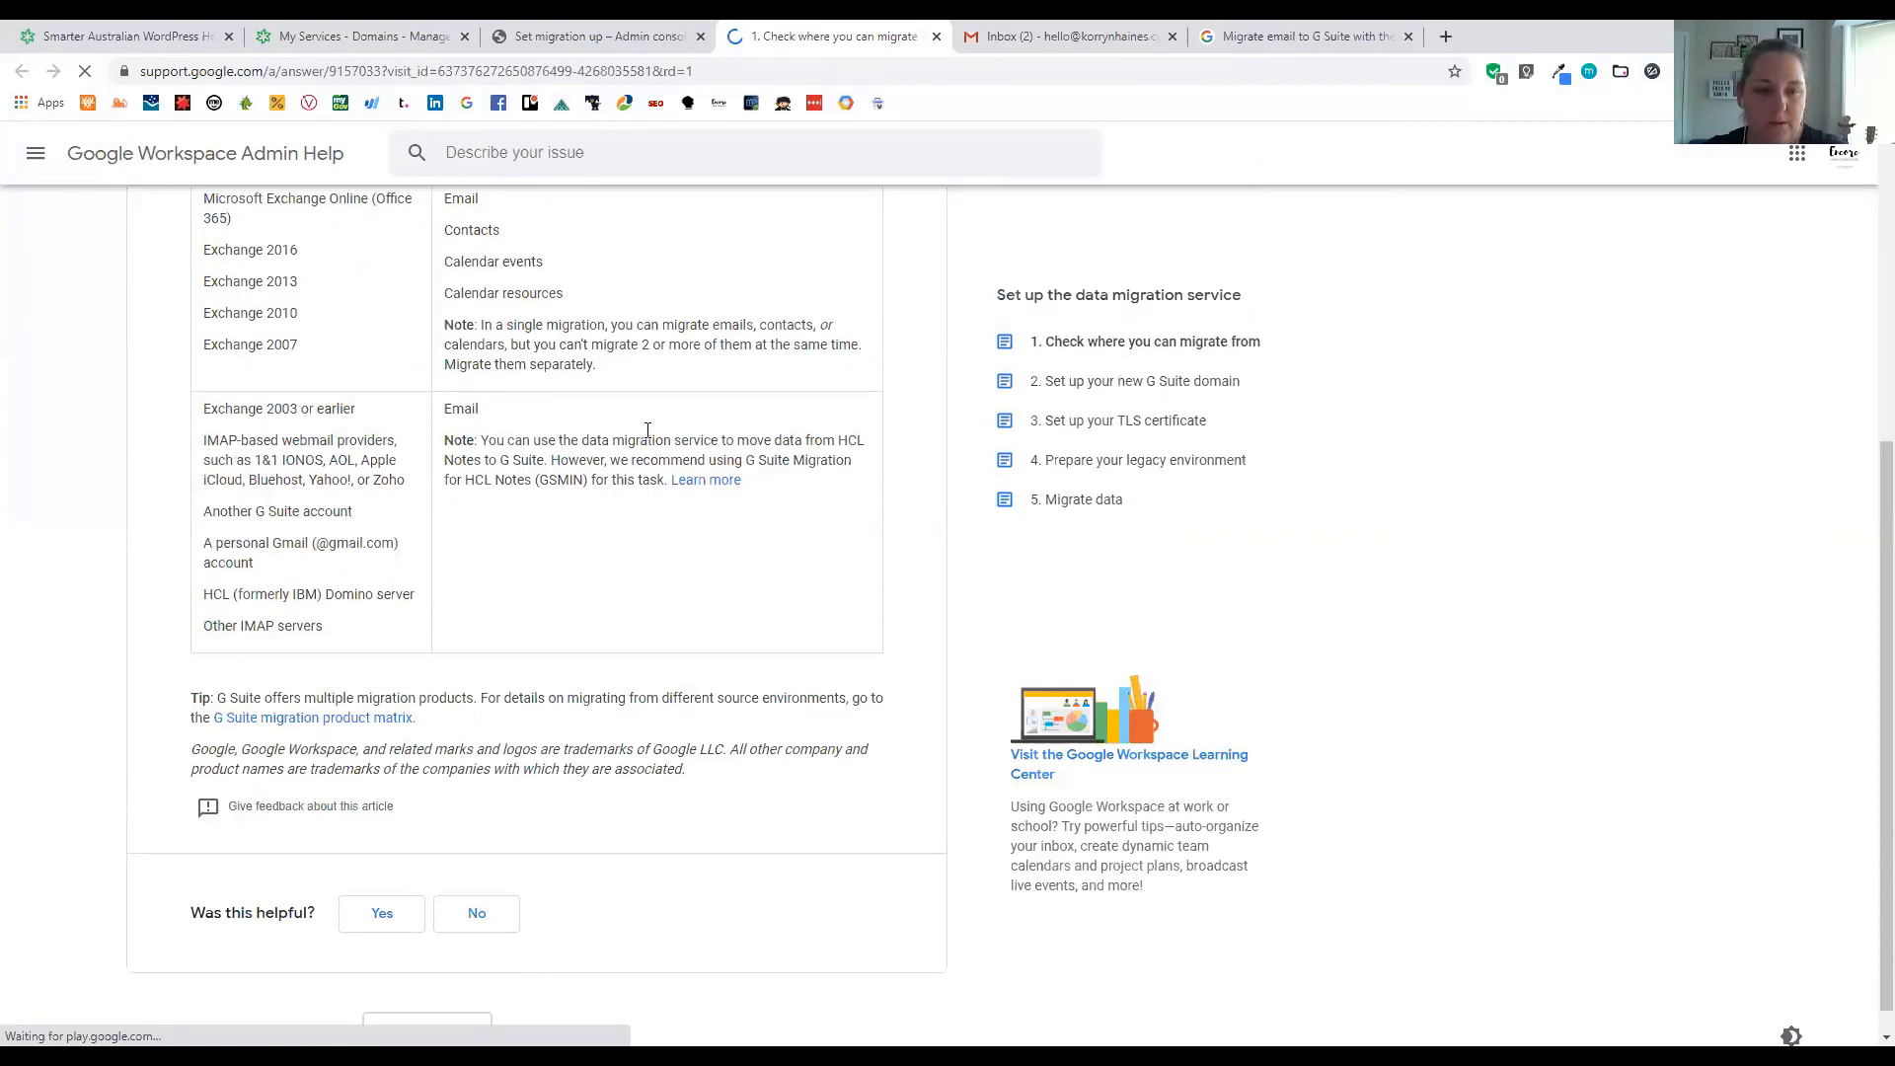
scroll(592, 434, up, 2)
scroll(499, 371, up, 1)
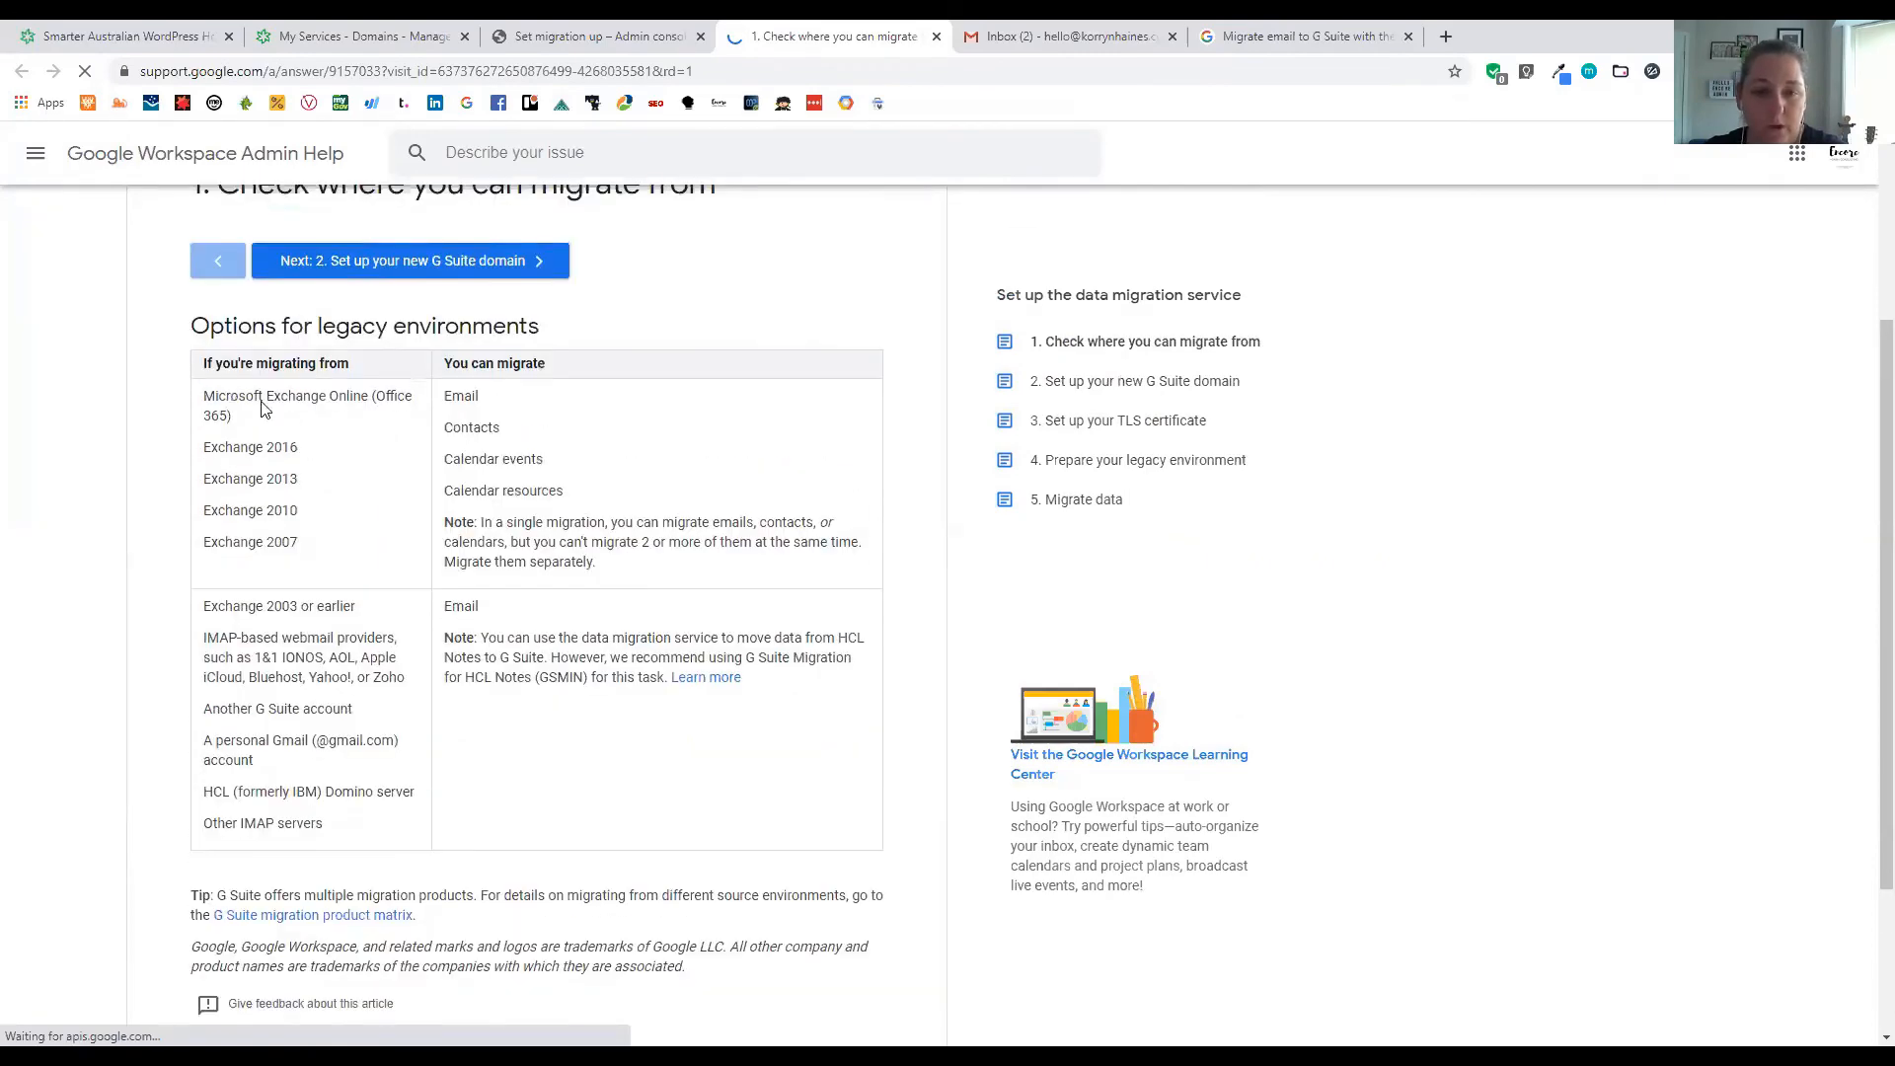
scroll(262, 408, up, 1)
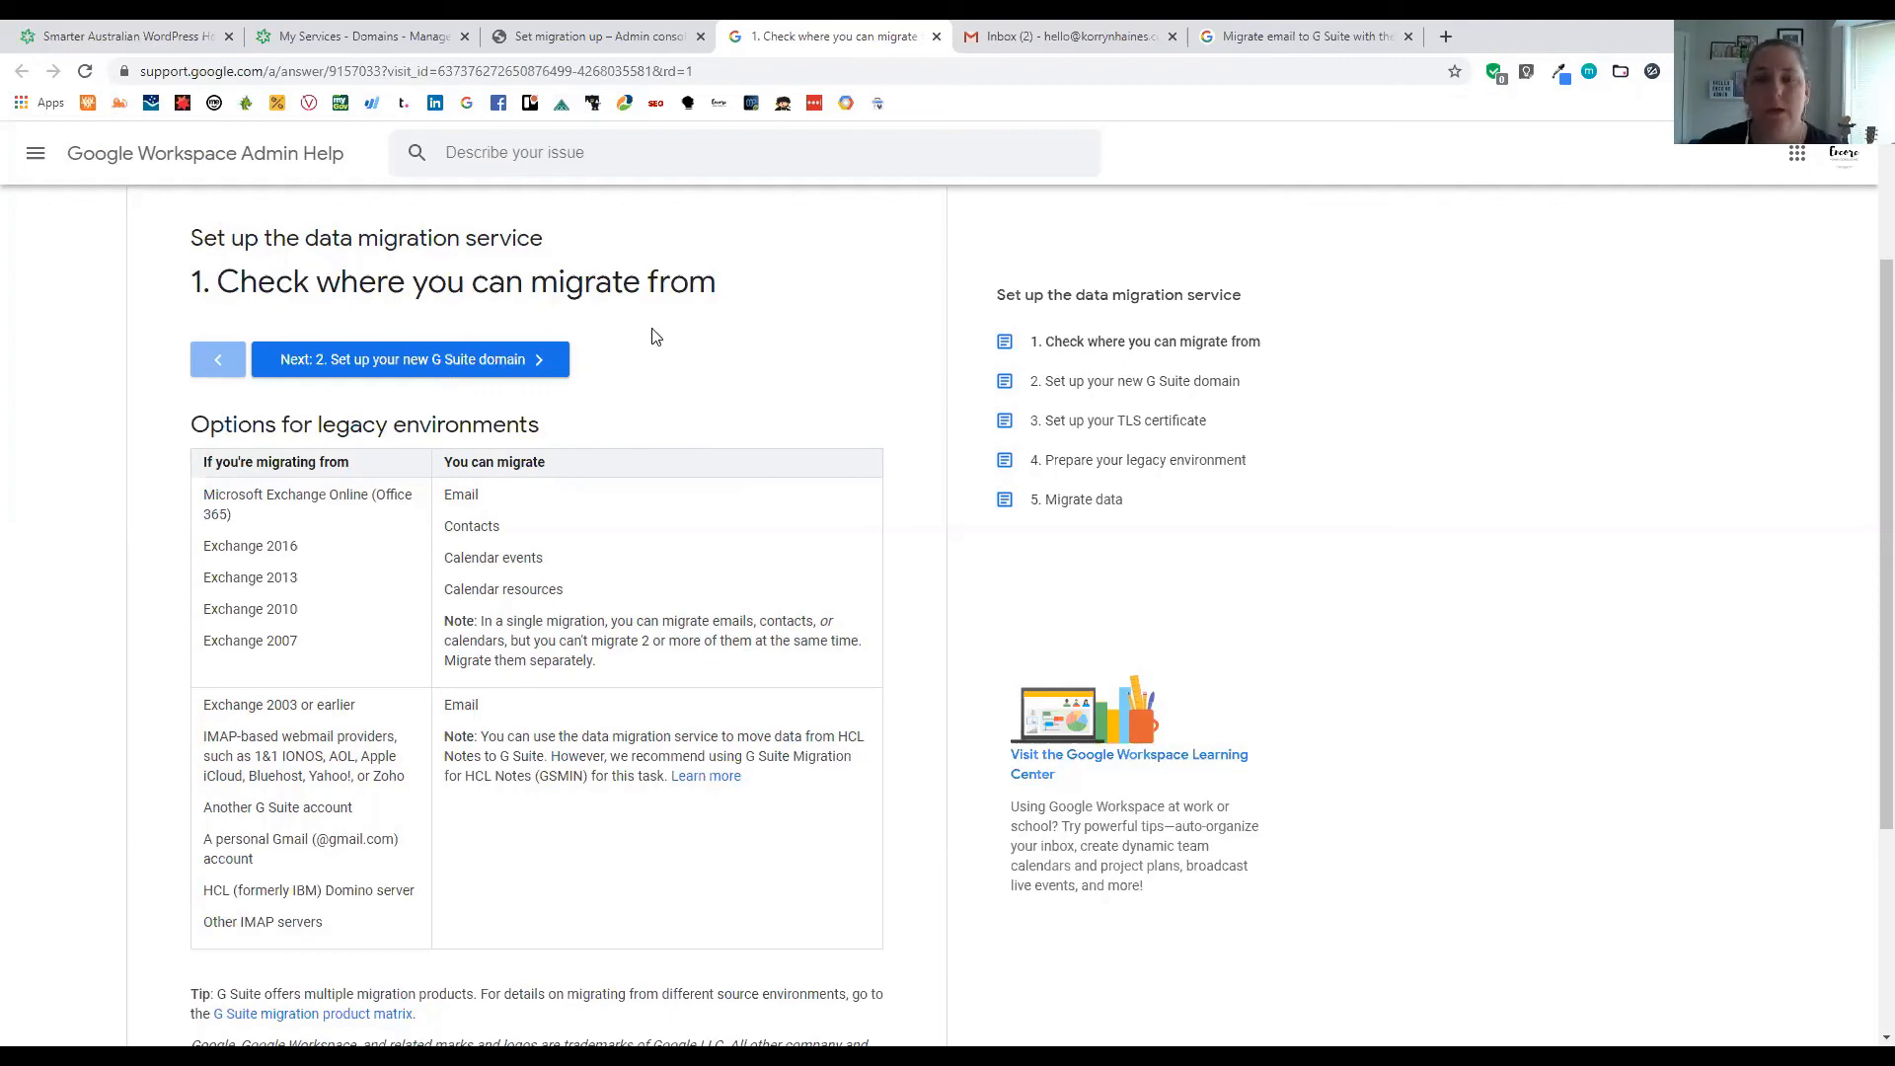
Switch among the Gmail, help and Admin tabs, ending on the Data Migration page
click(1014, 39)
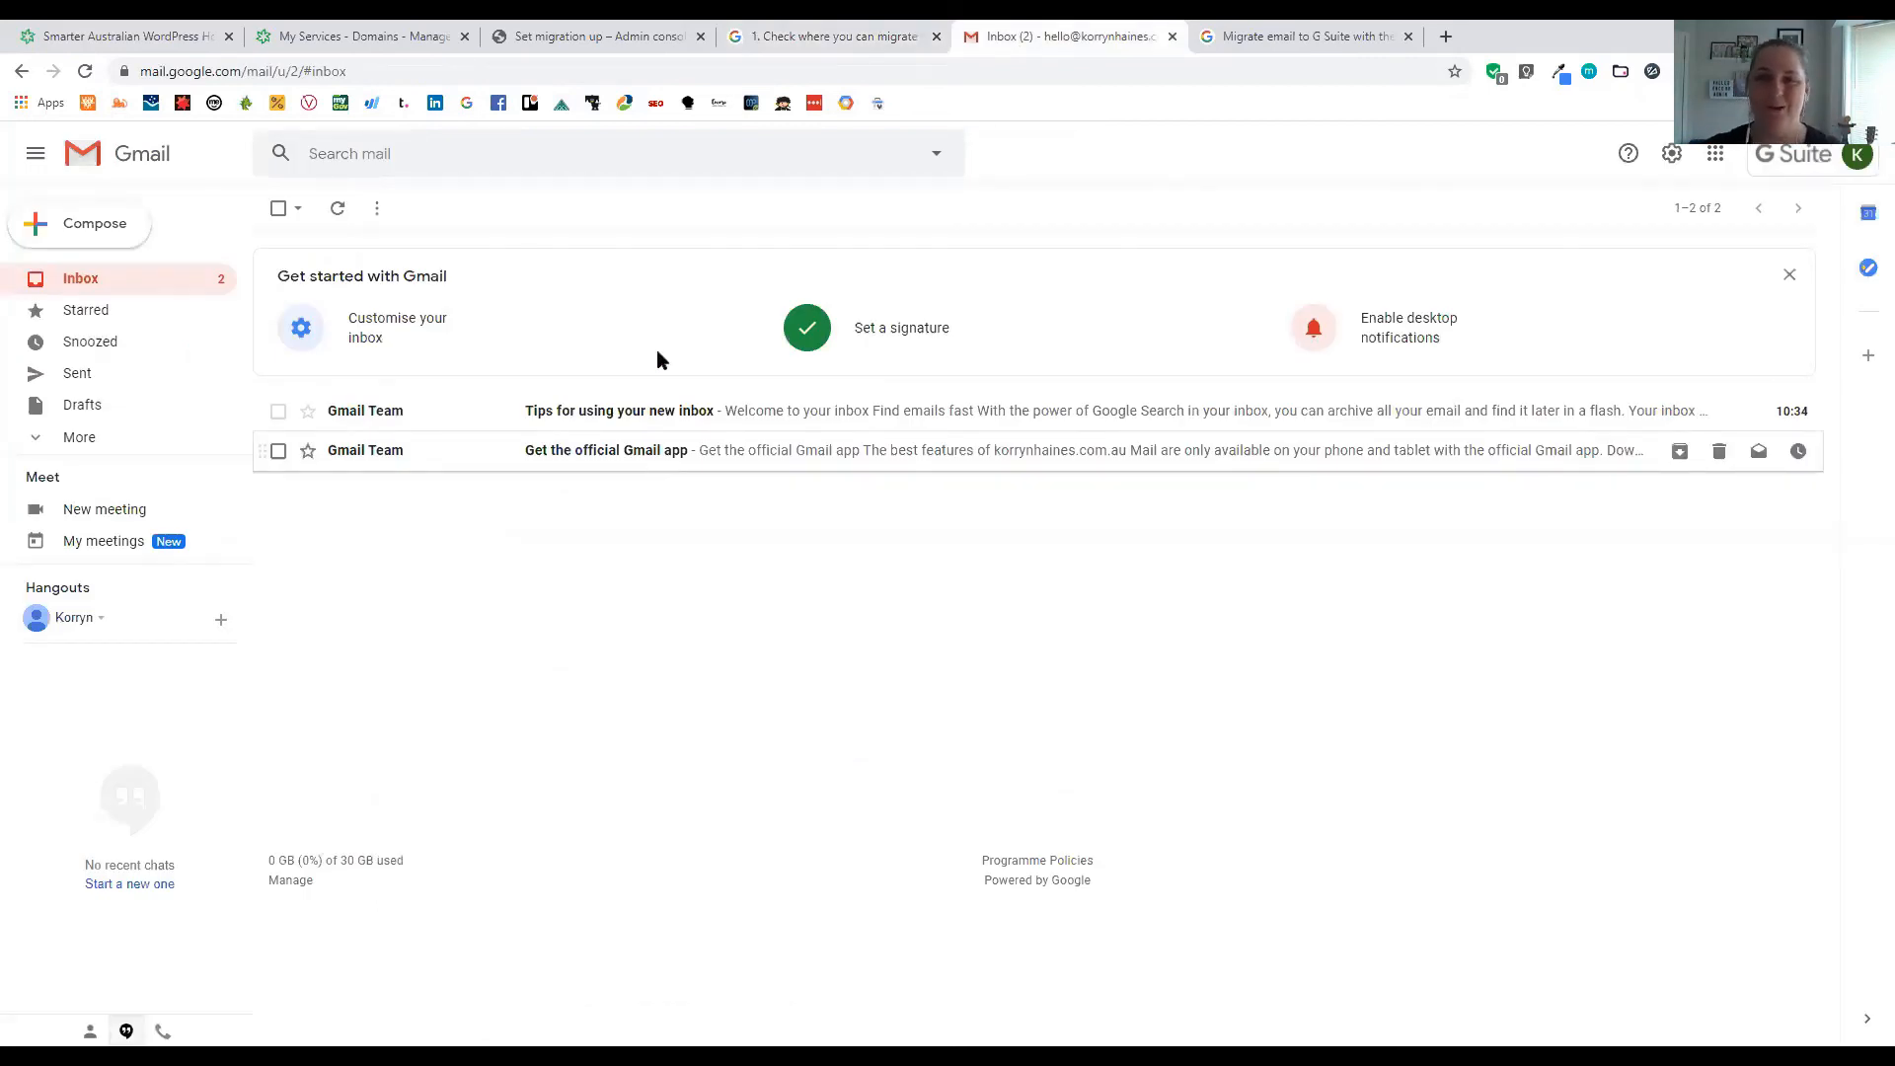
click(625, 40)
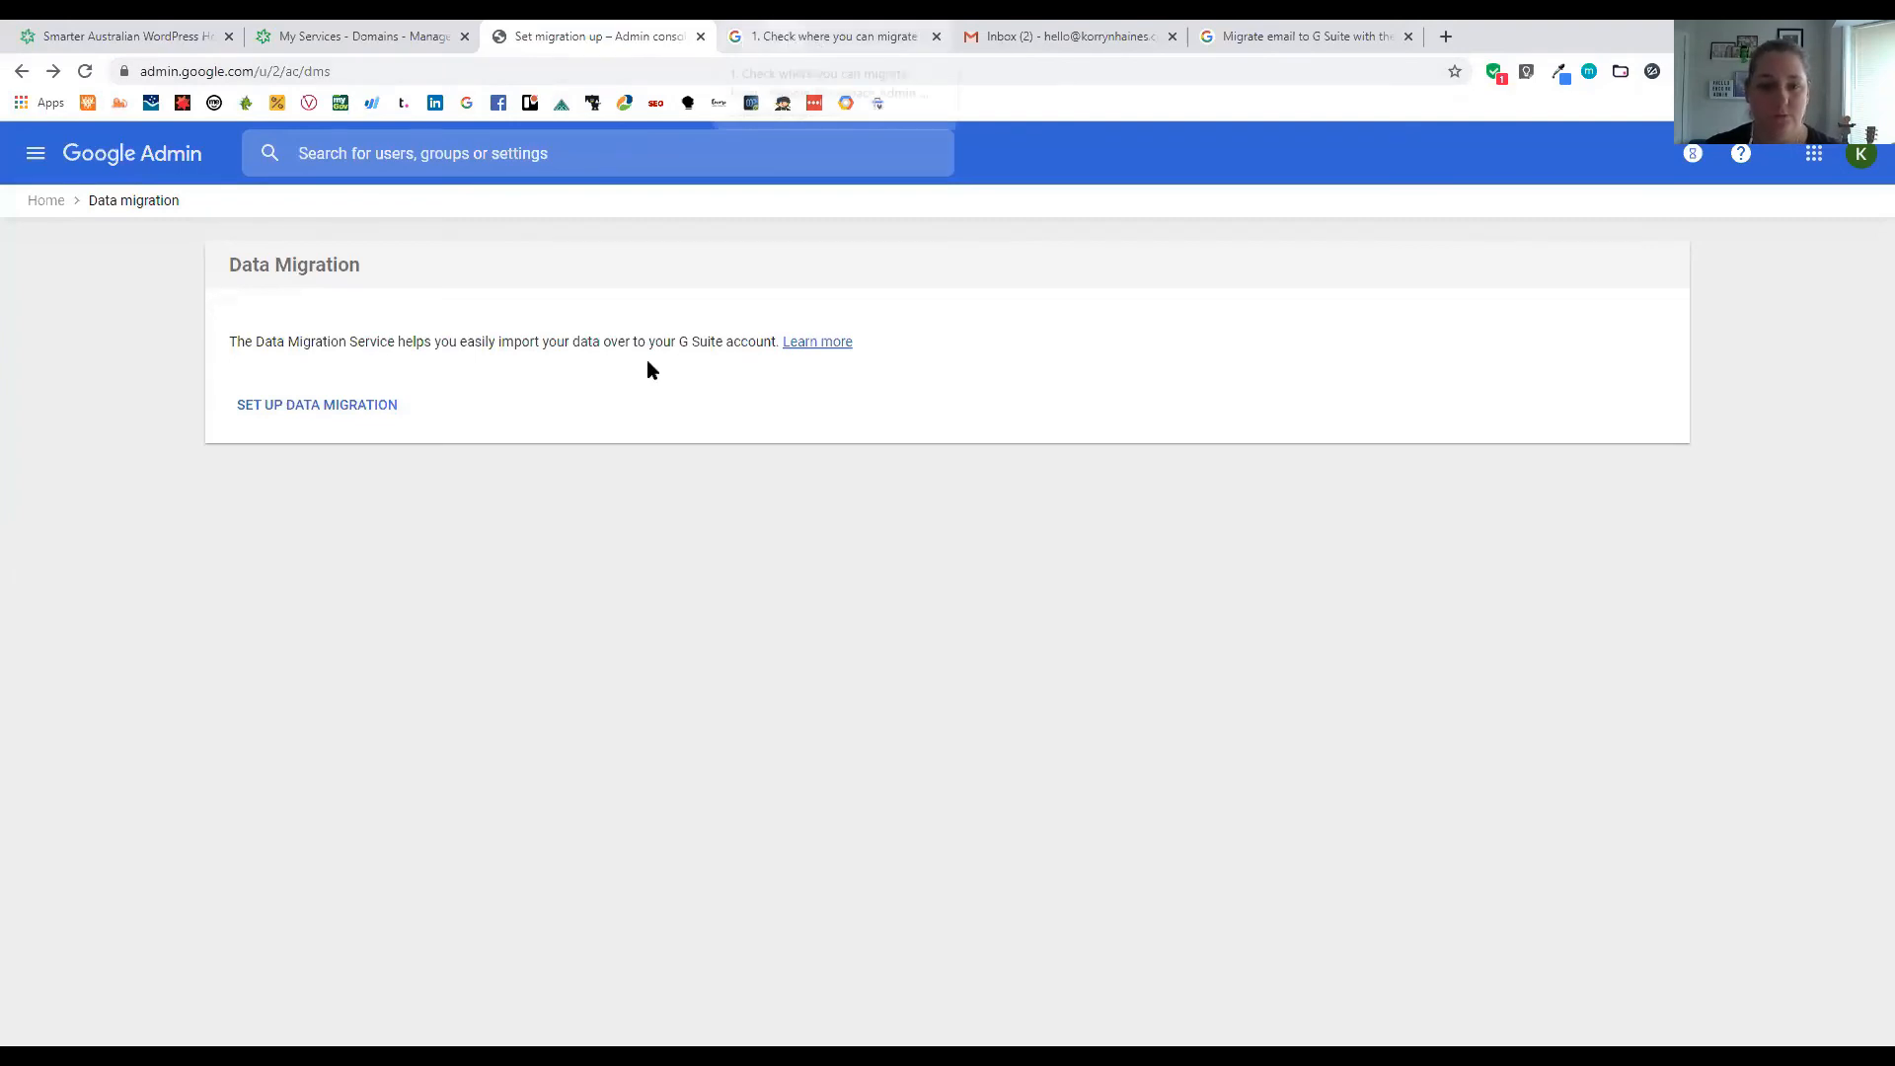
click(1068, 38)
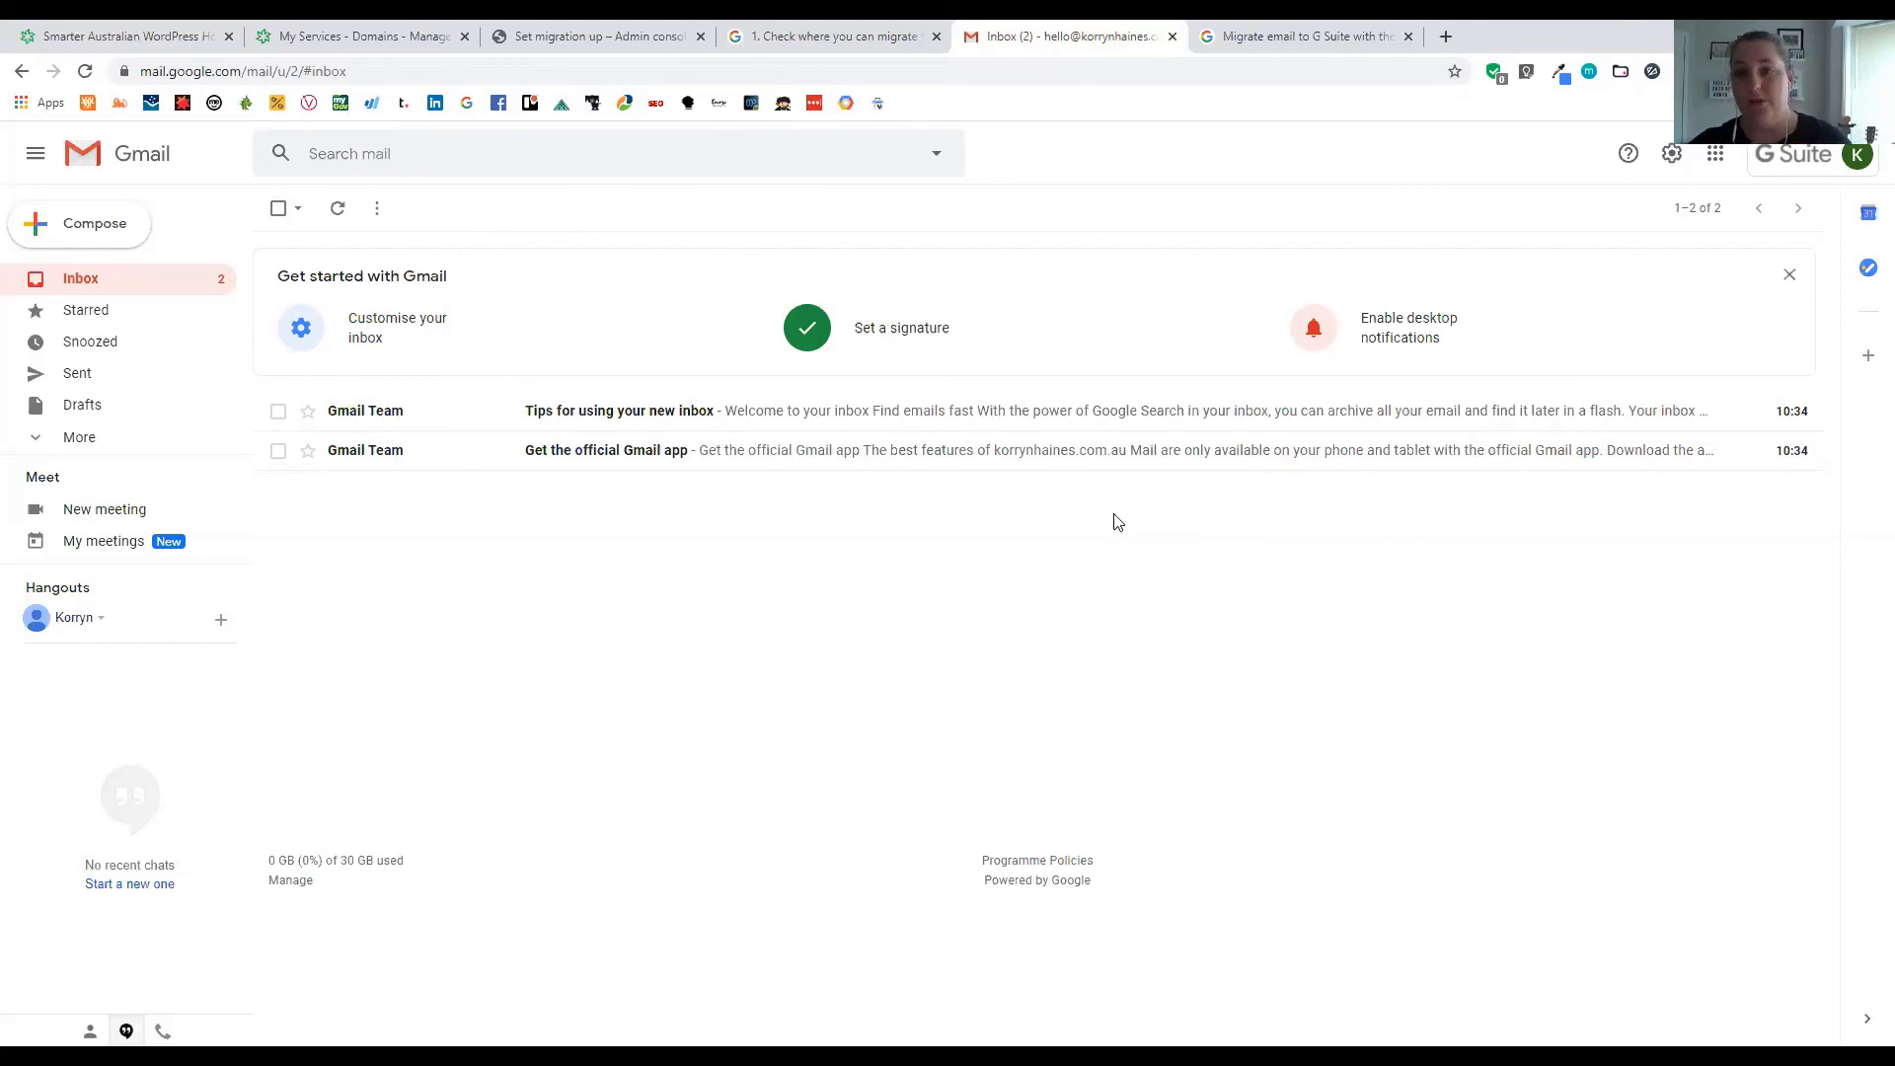
click(762, 43)
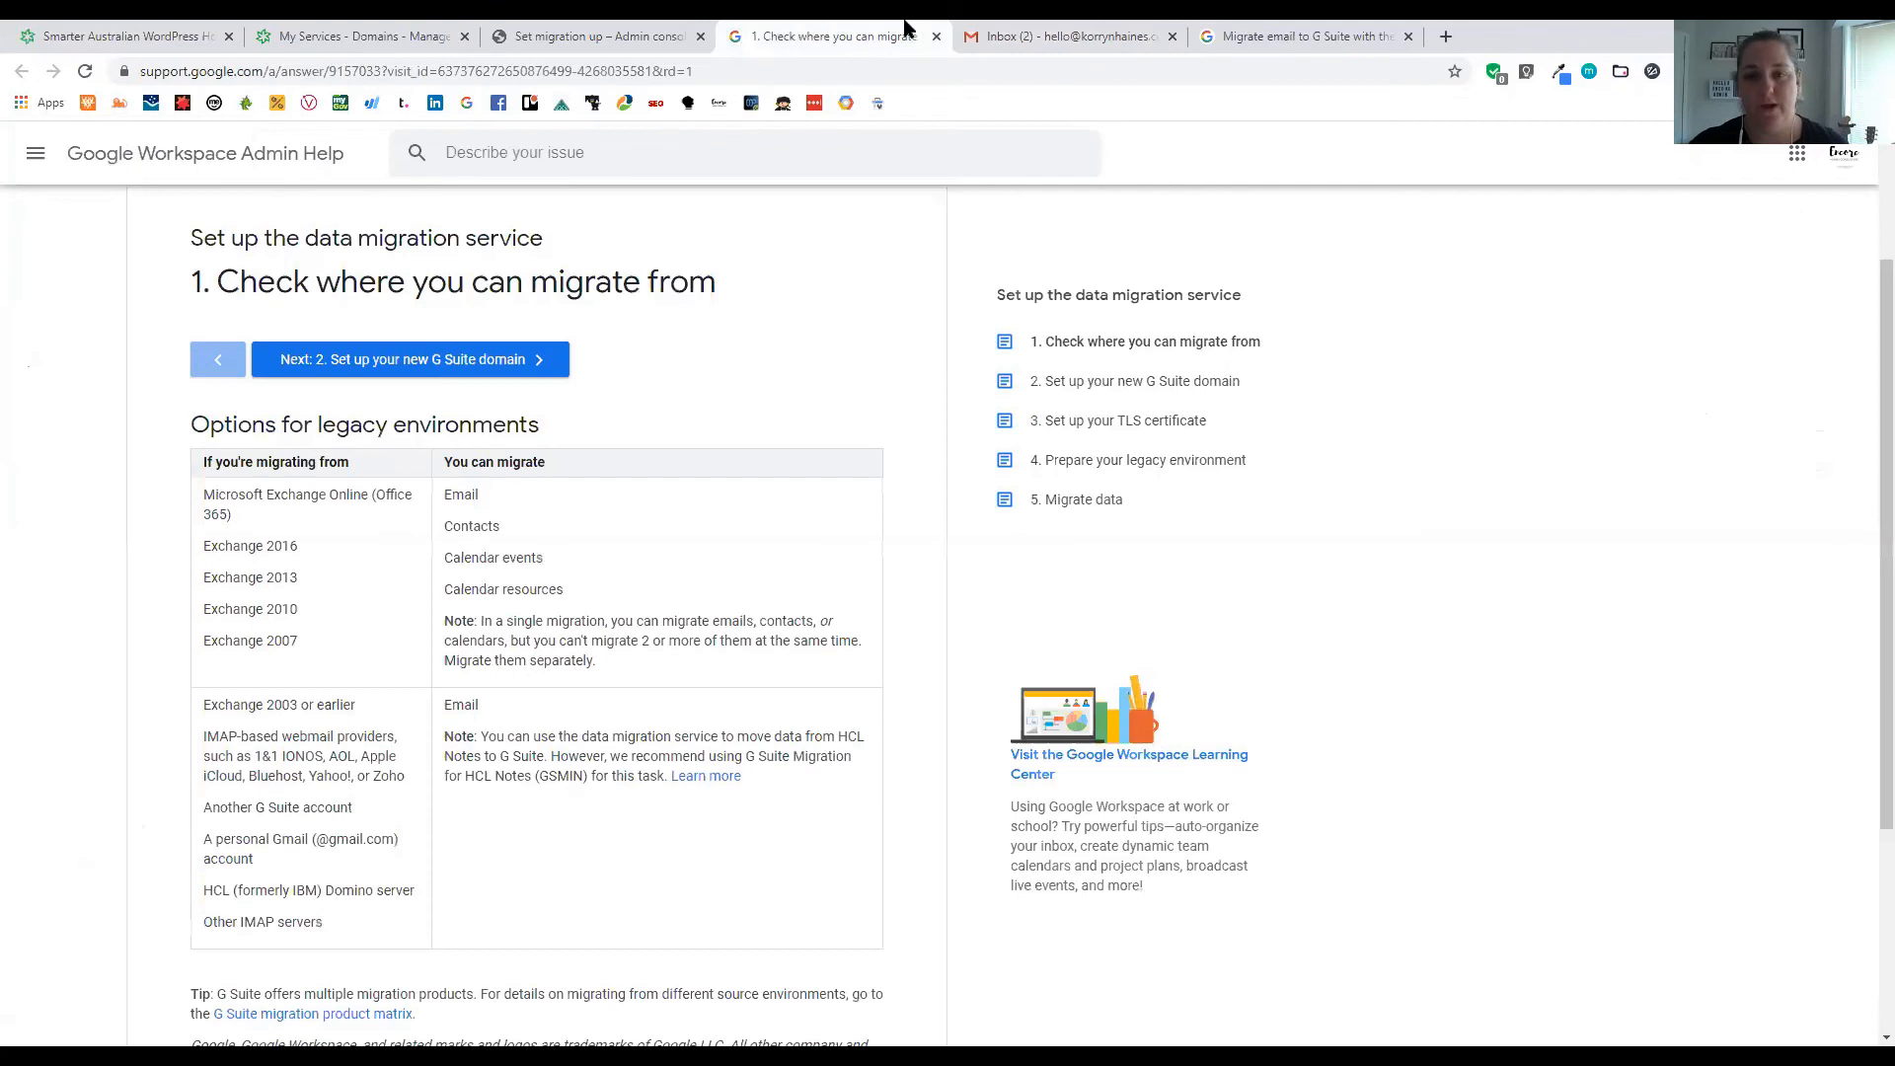
key(ctrl+Tab)
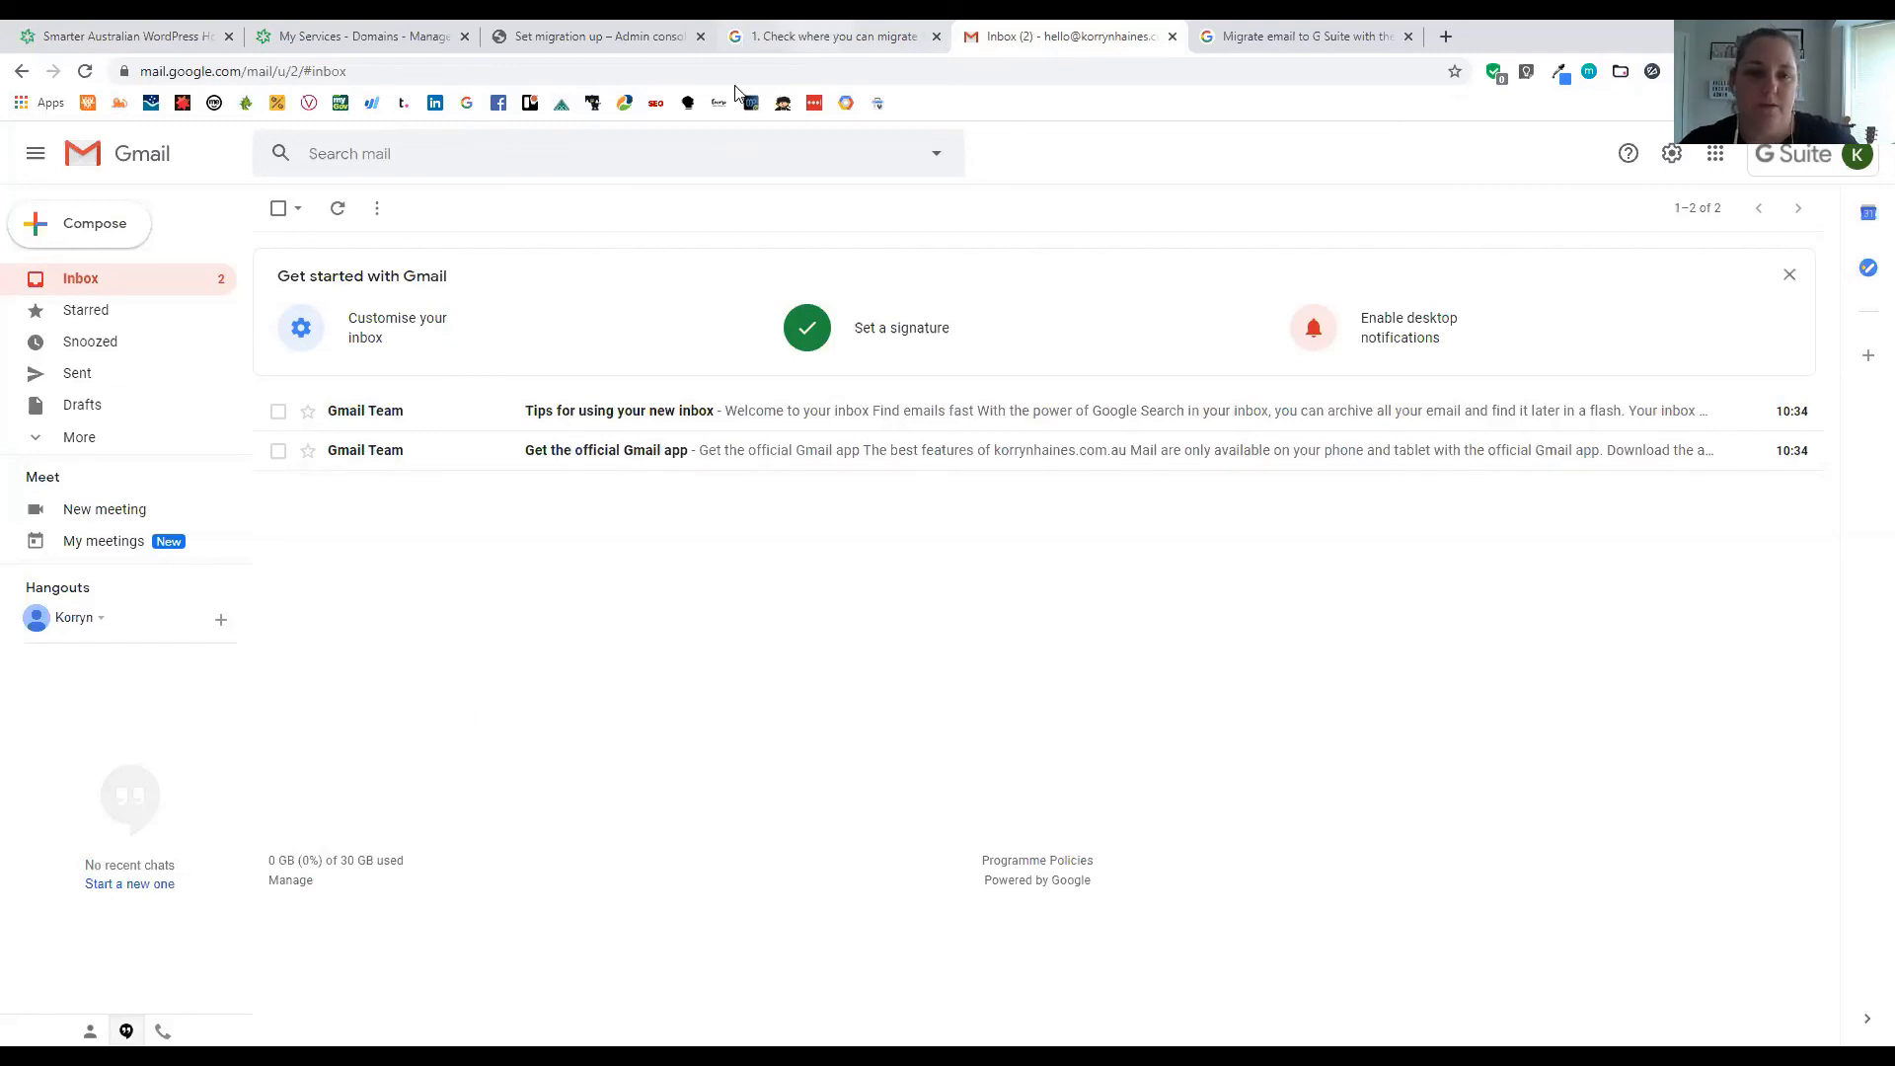
click(637, 37)
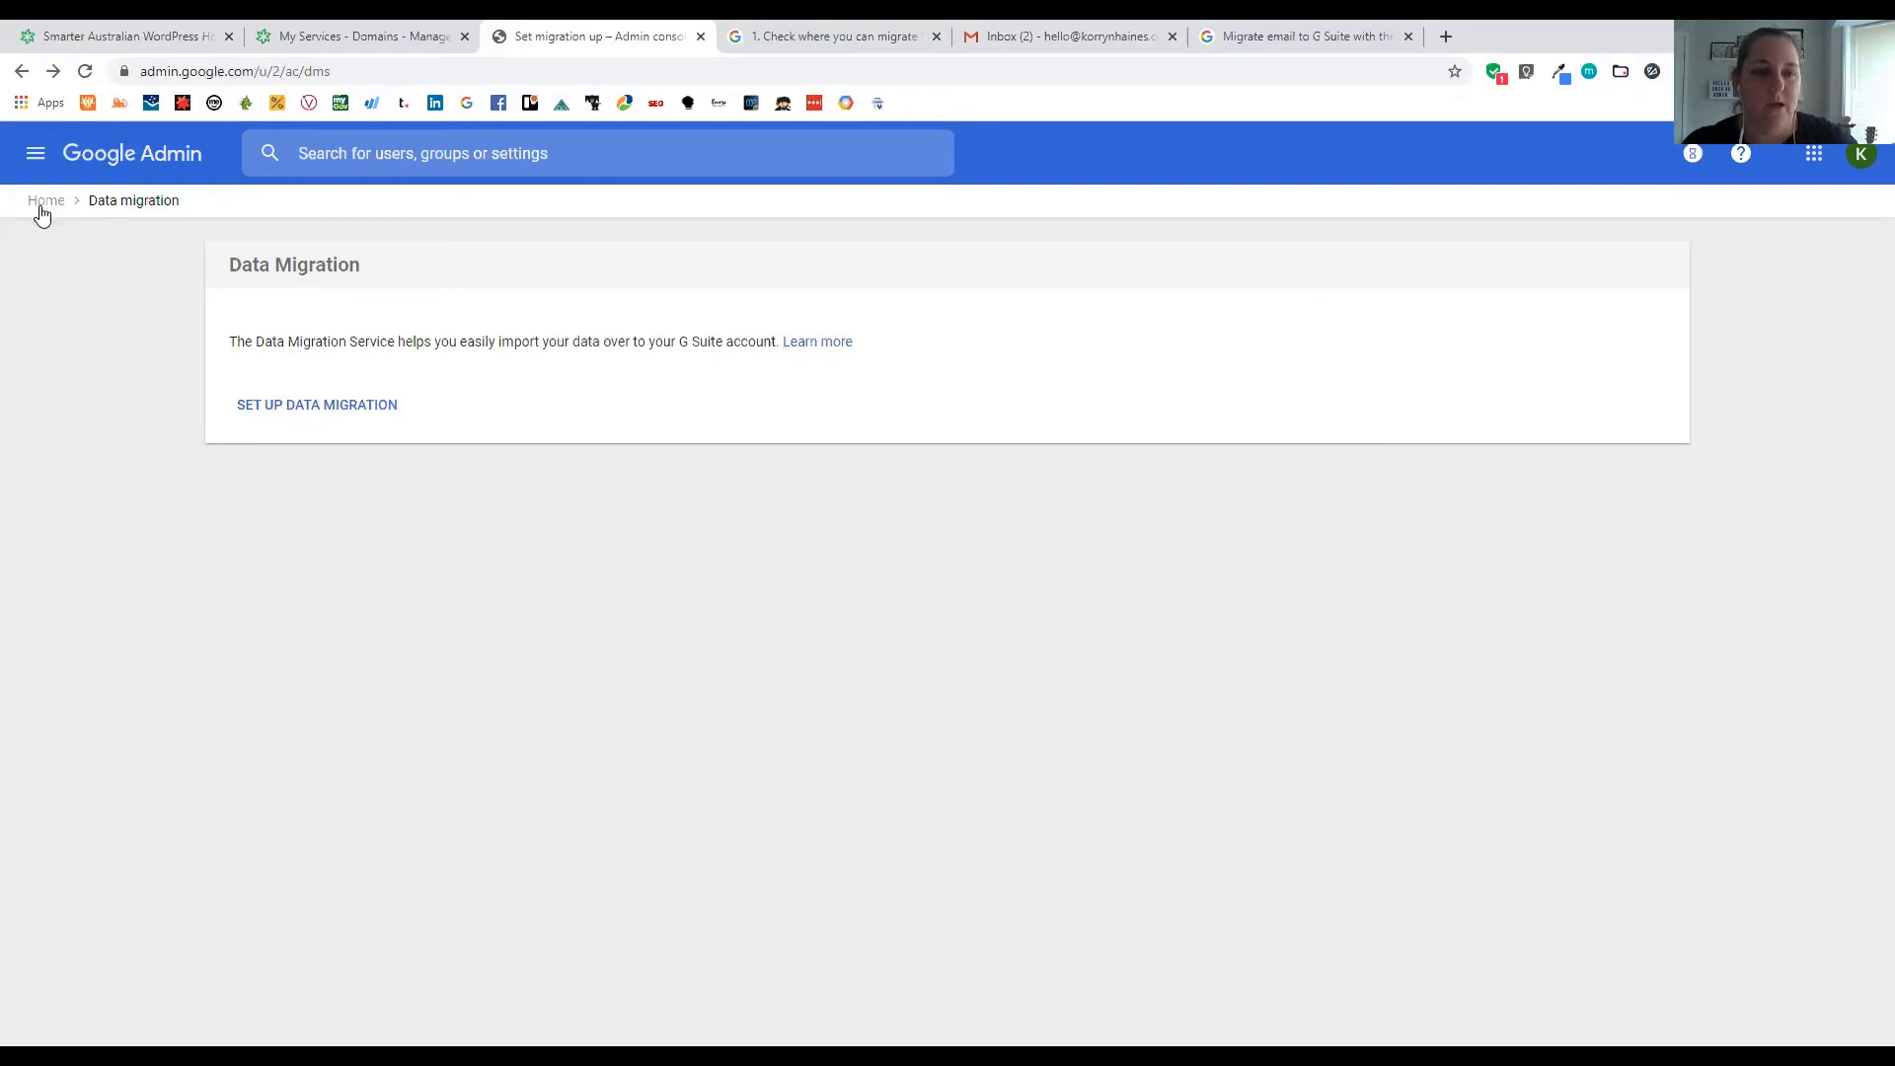
View the Admin roles list from the console home, then return Home via the navigation menu
click(43, 201)
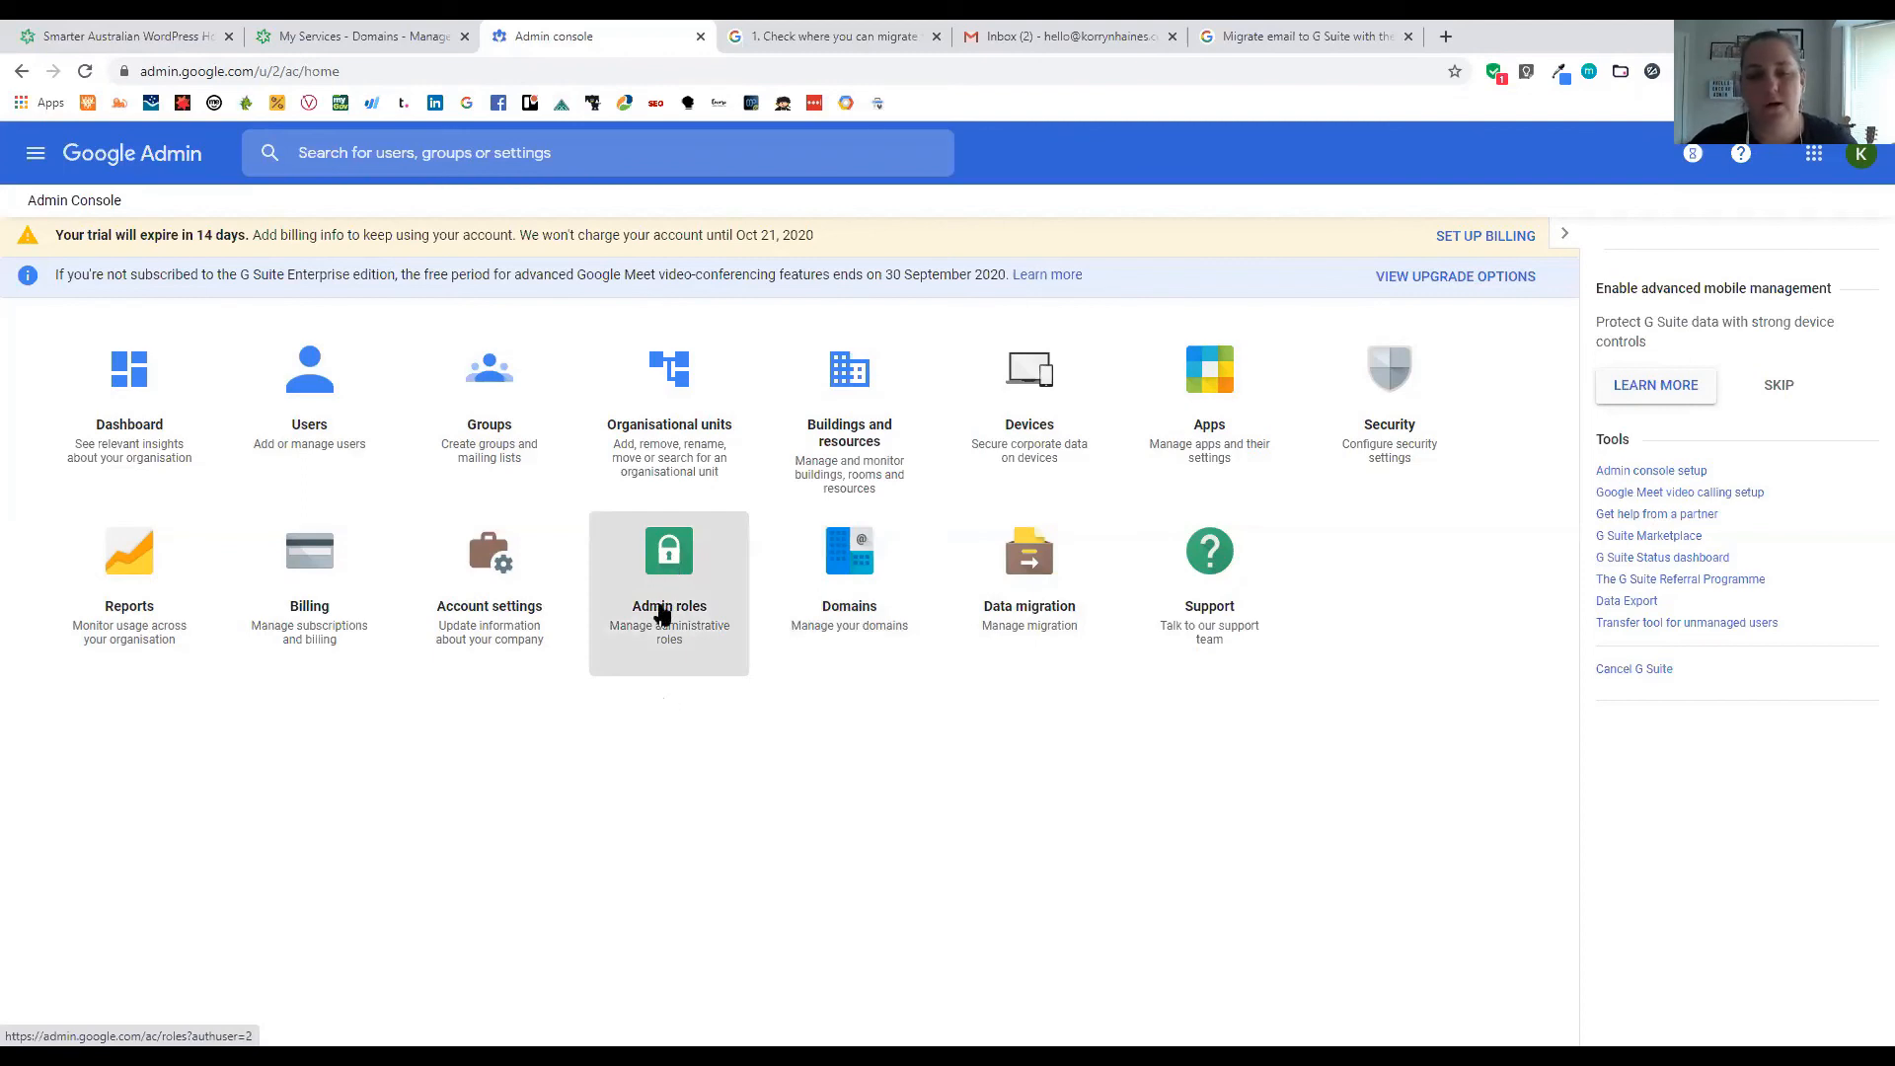
click(661, 614)
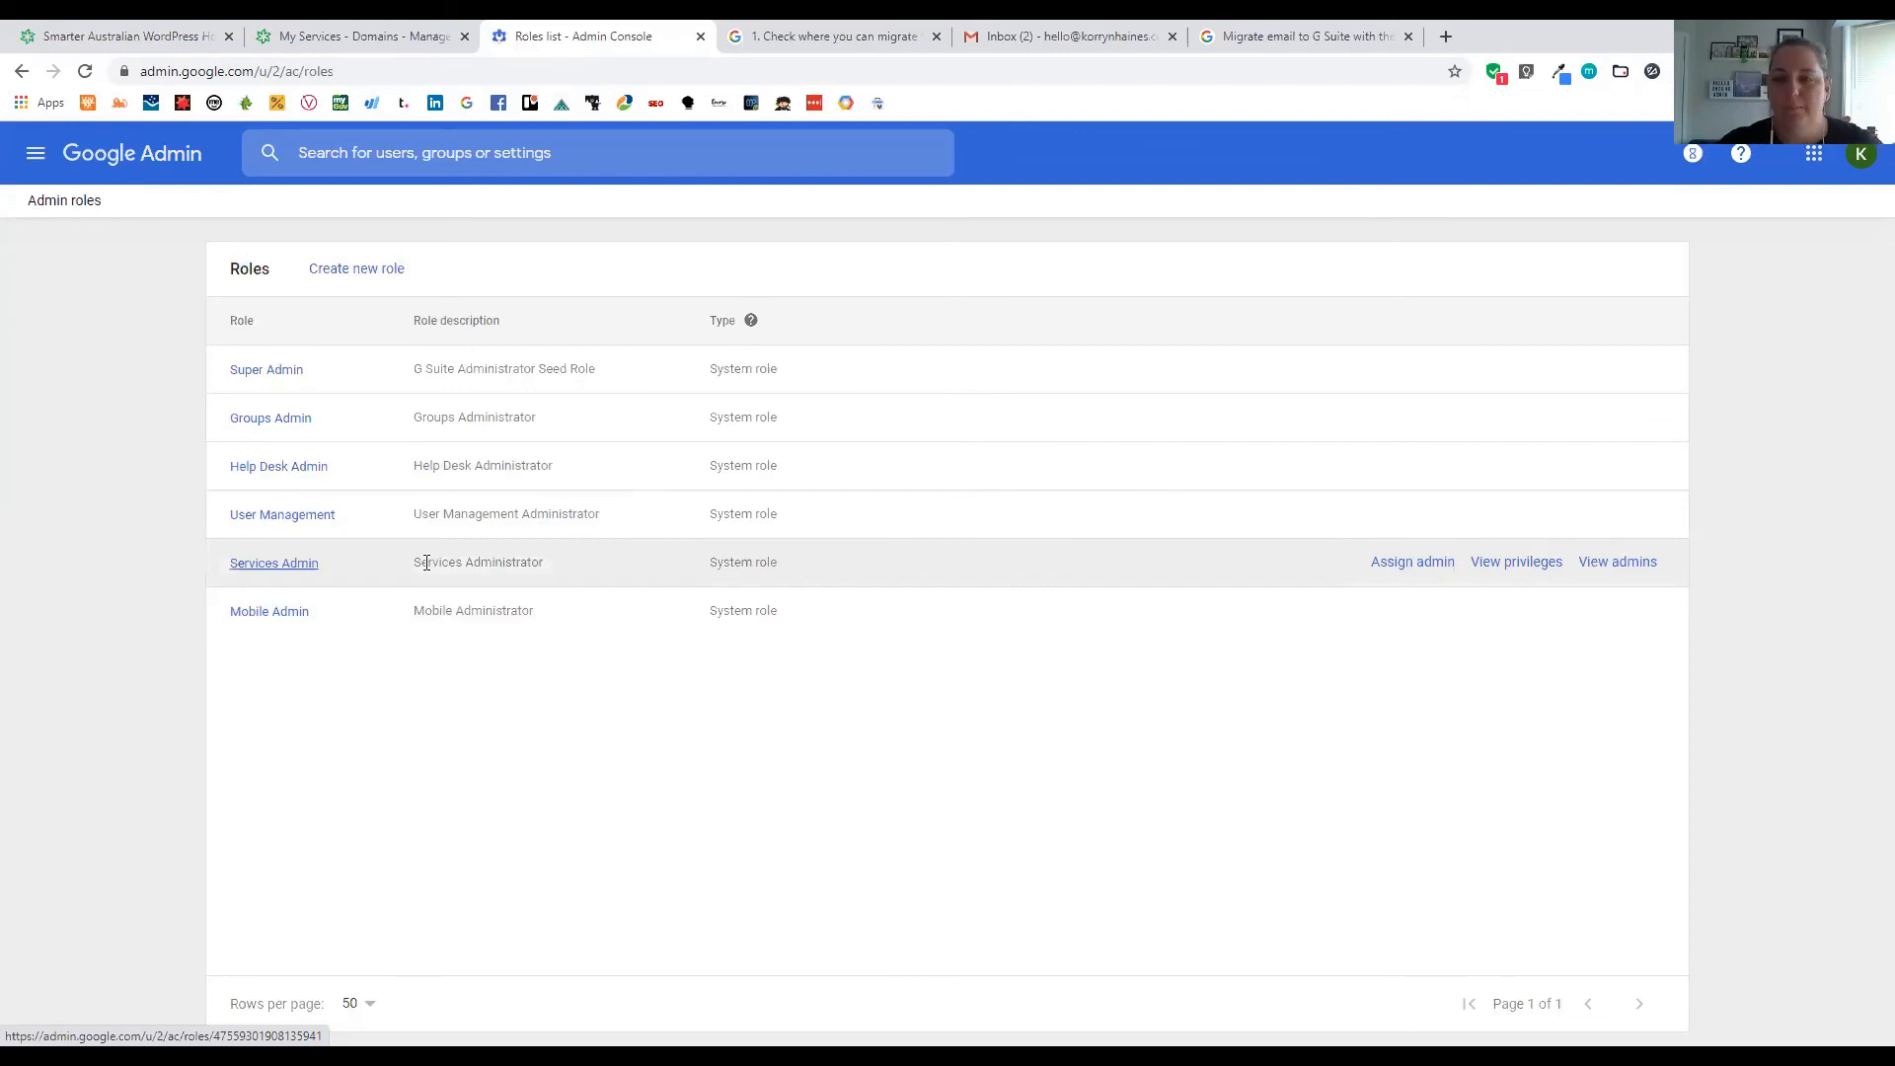
click(36, 154)
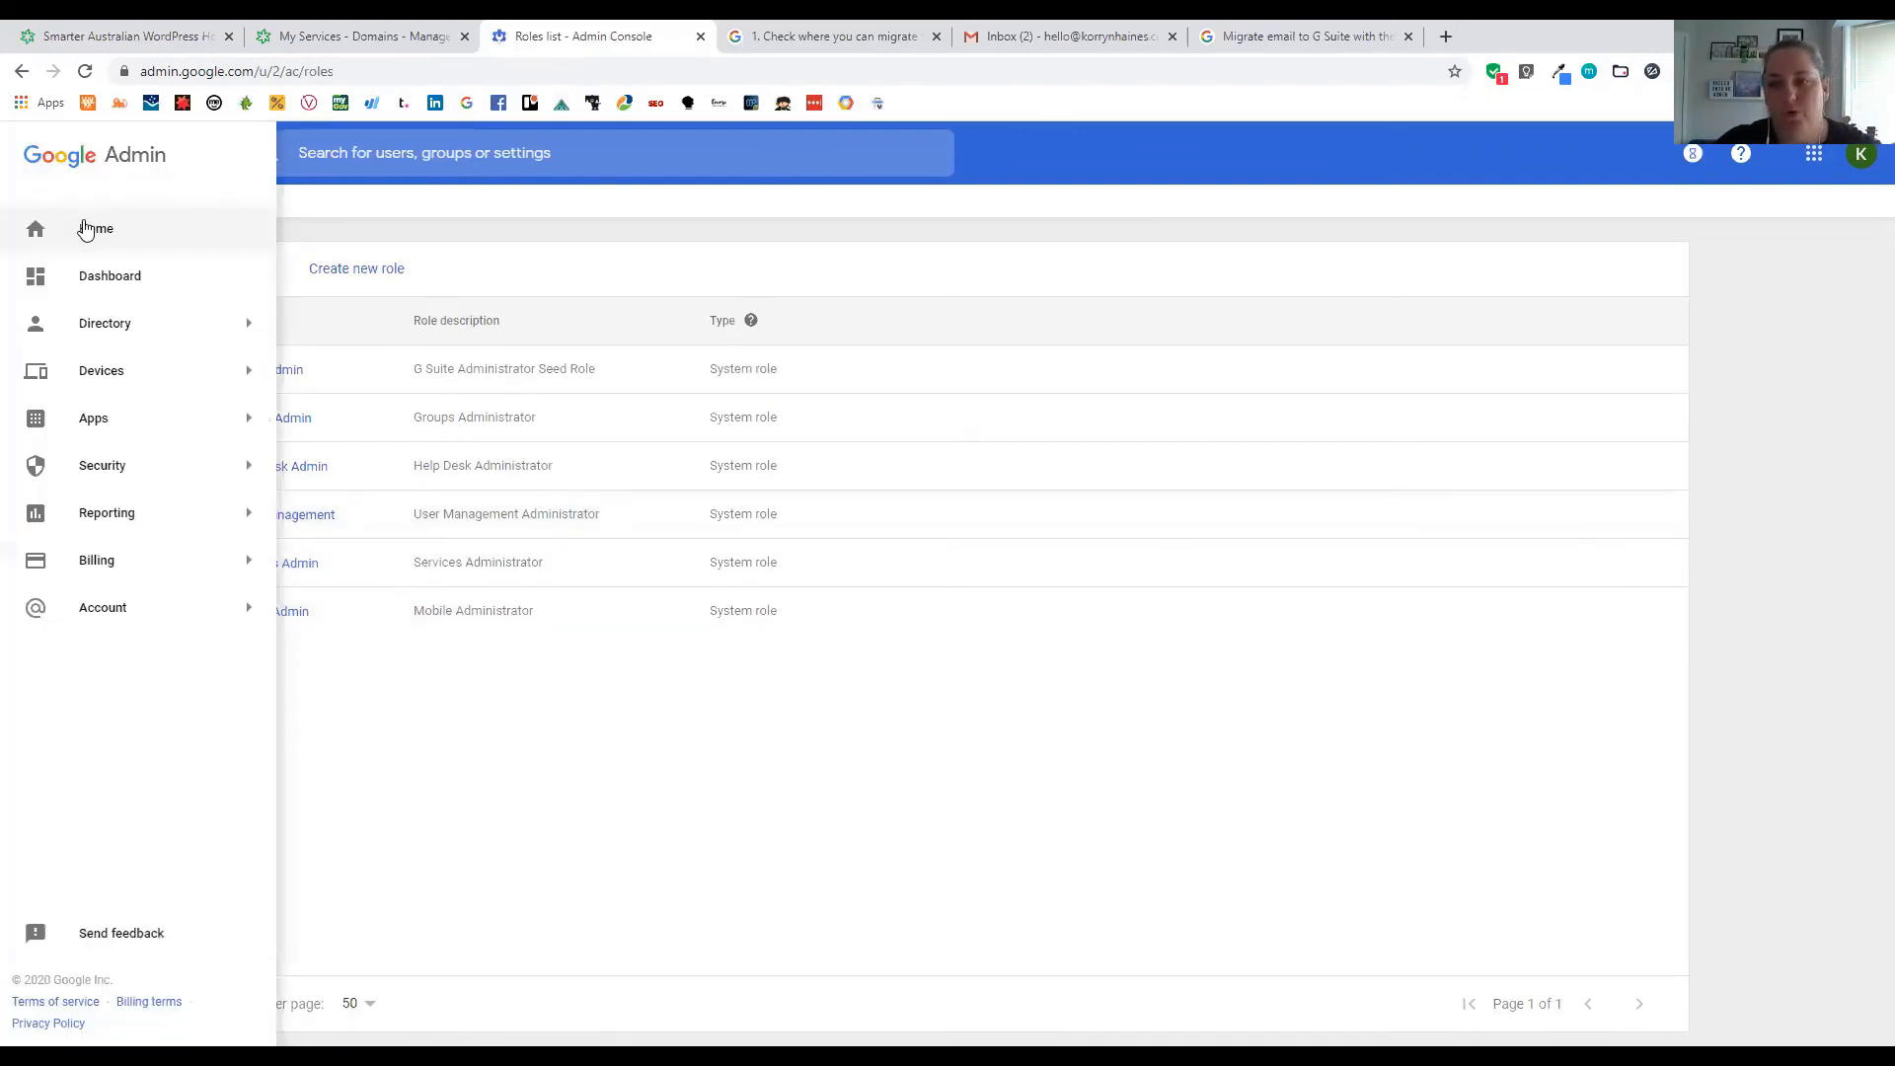
click(85, 229)
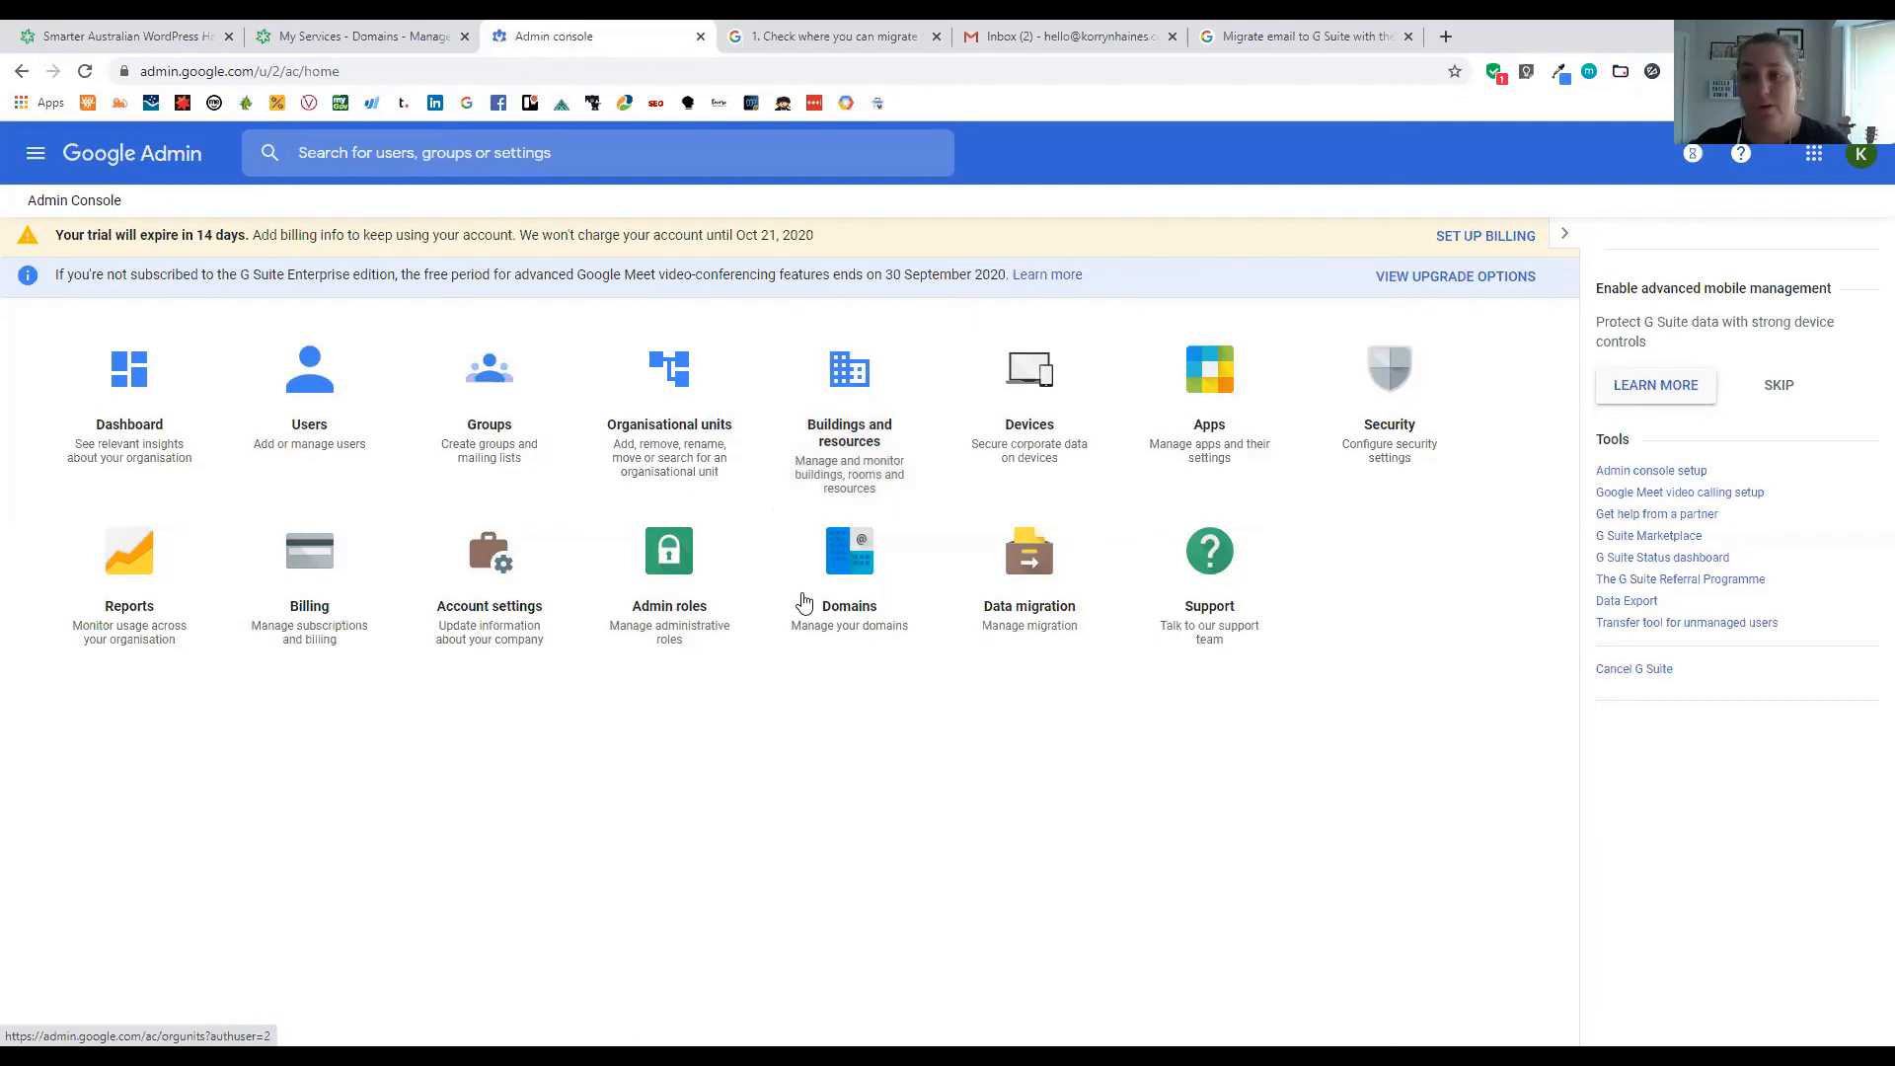
click(804, 602)
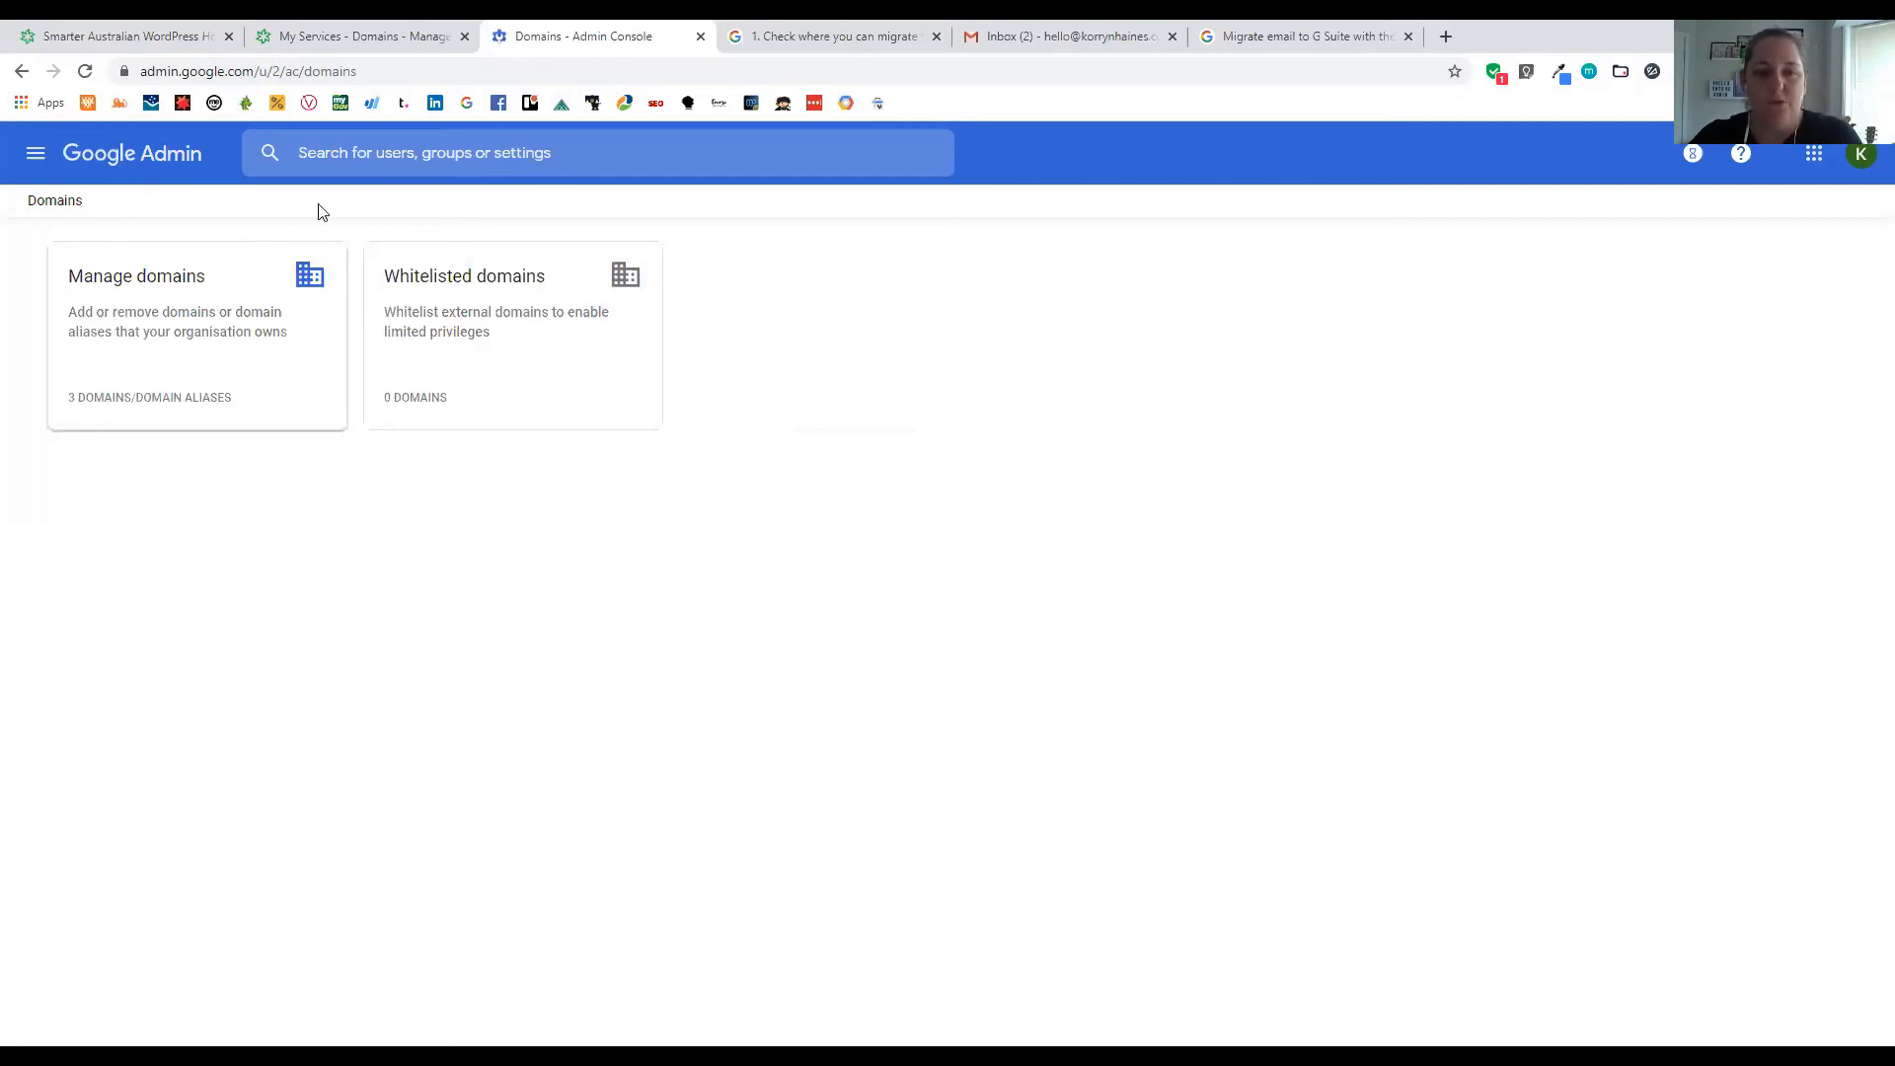
click(32, 161)
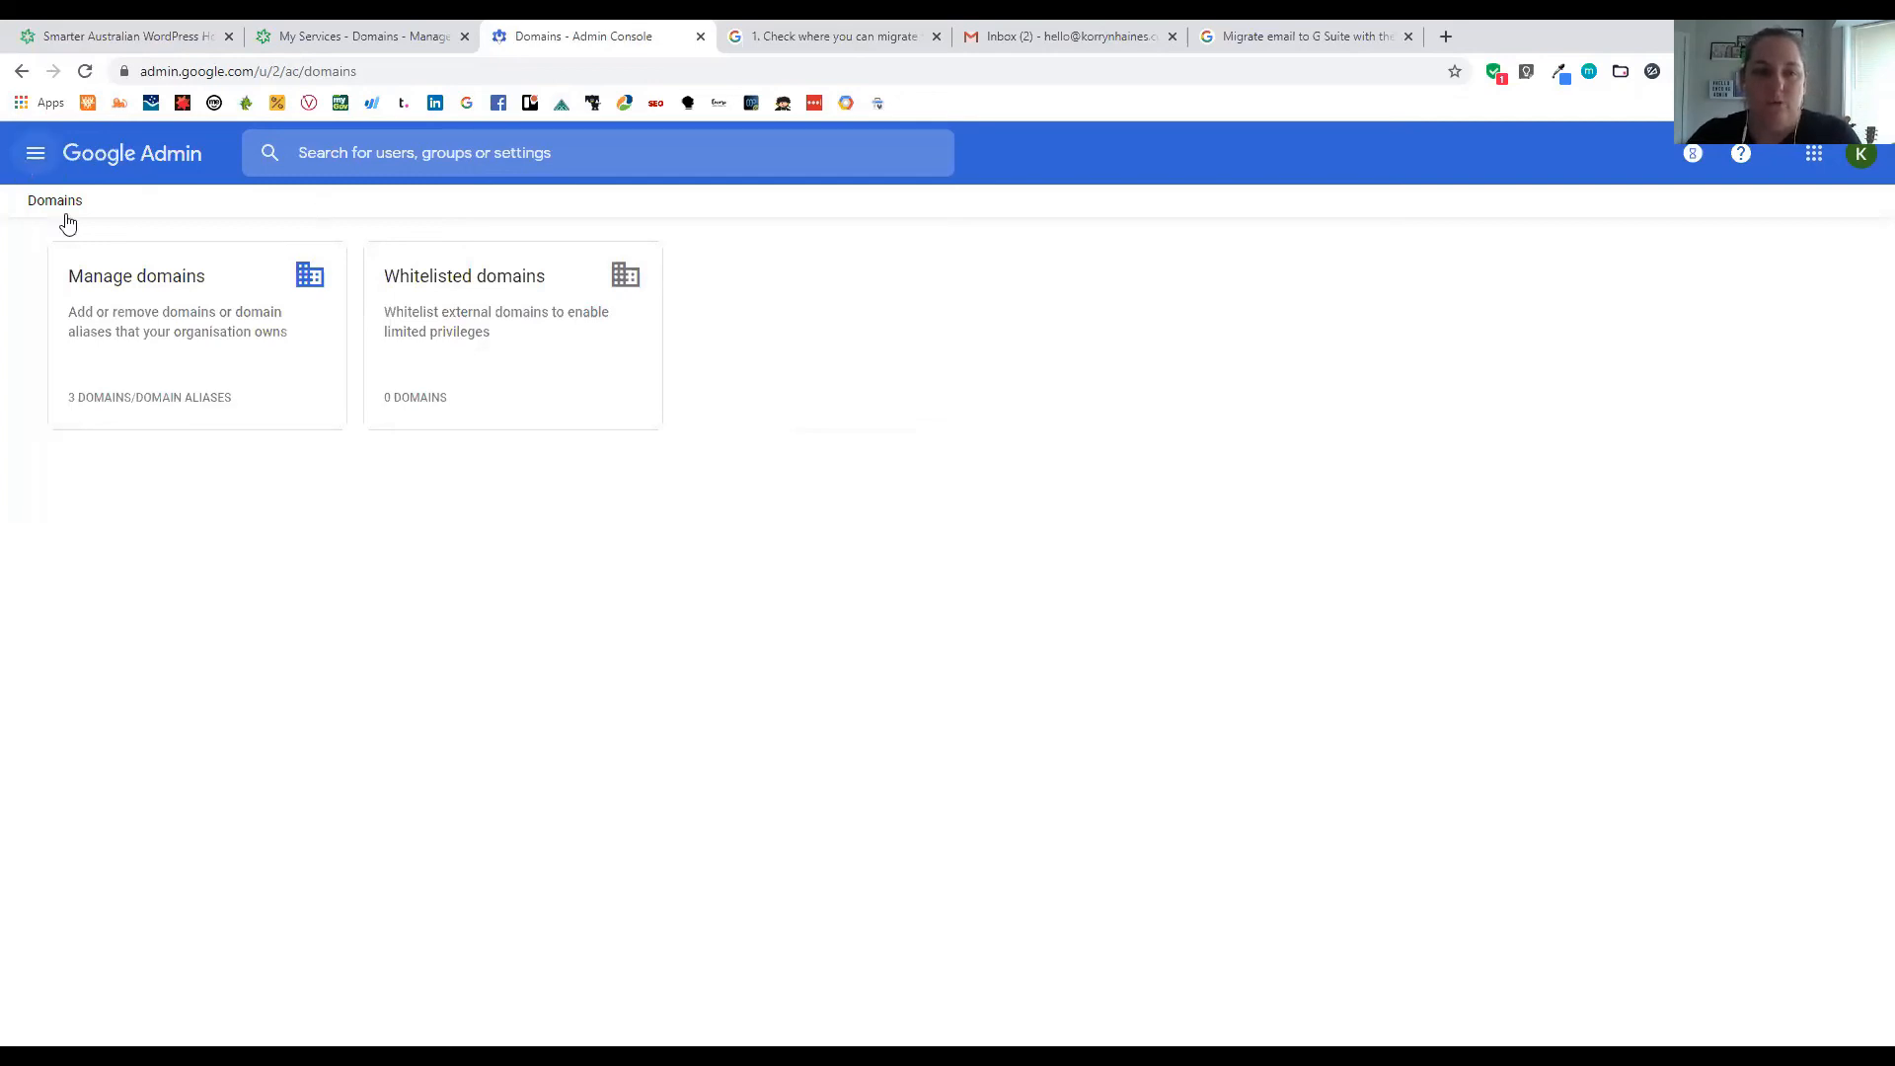
click(87, 228)
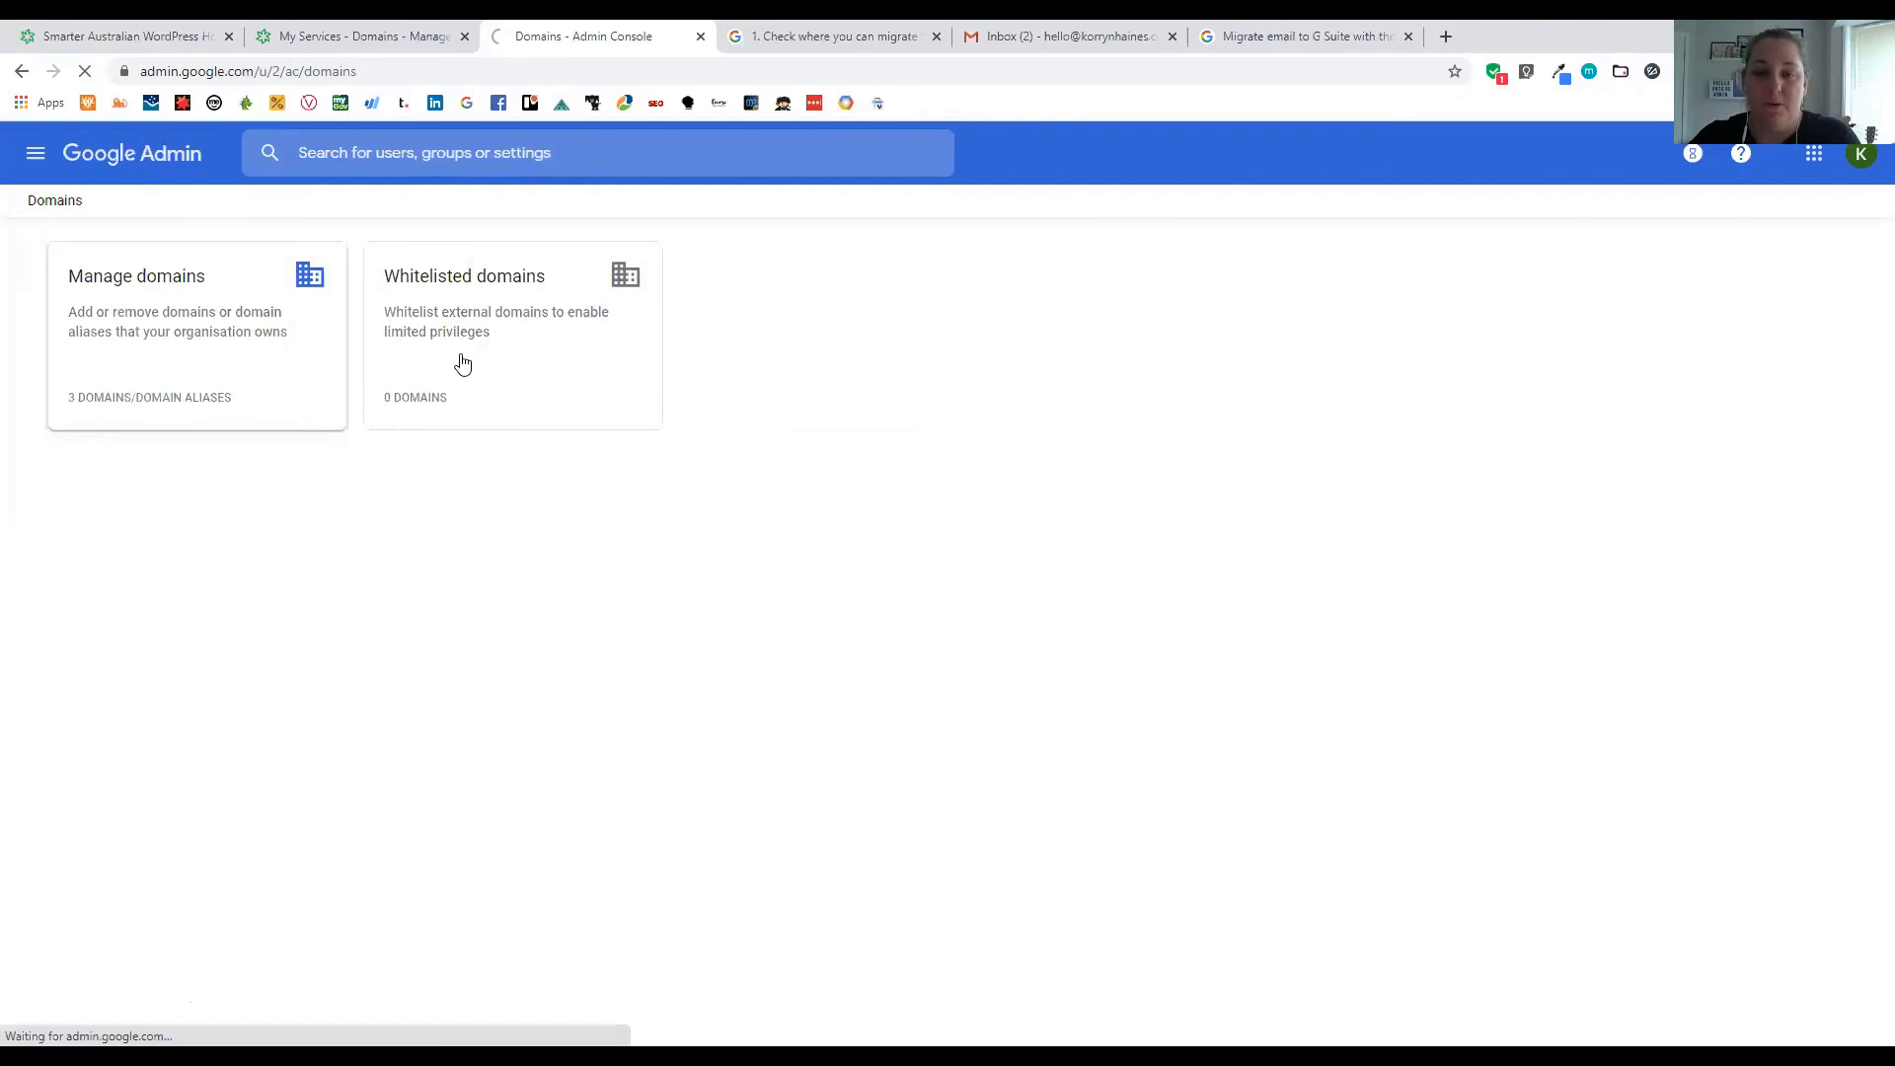